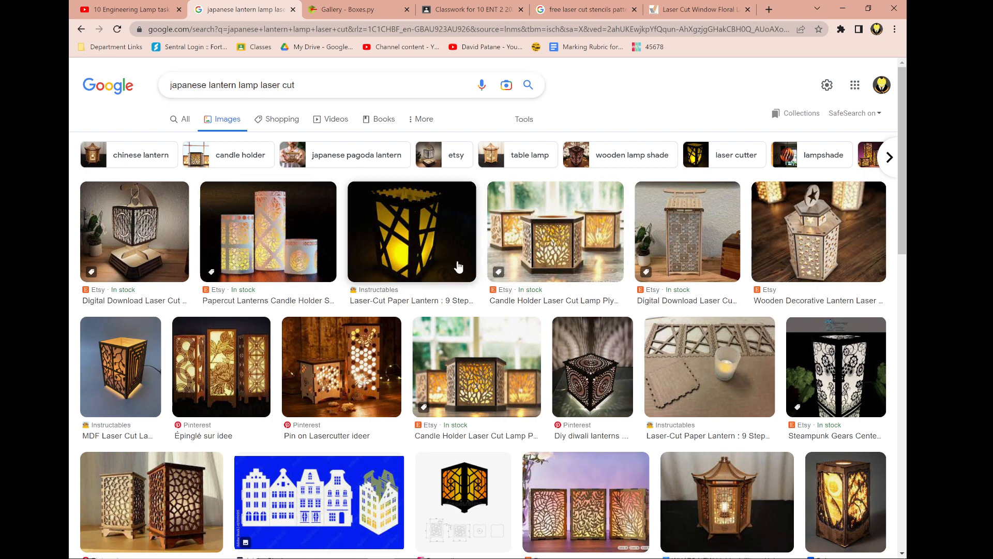
Step: Preview the Instructables laser-cut paper lantern image, and open the ClosedBox generator from the Boxes.py gallery
{"action": "left_click", "coordinate": [419, 260]}
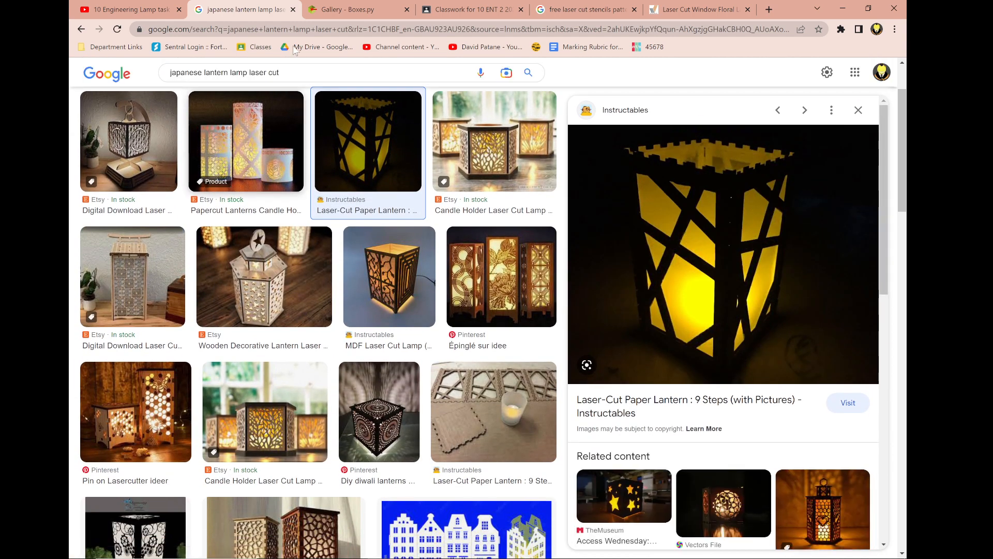
{"action": "left_click", "coordinate": [336, 11]}
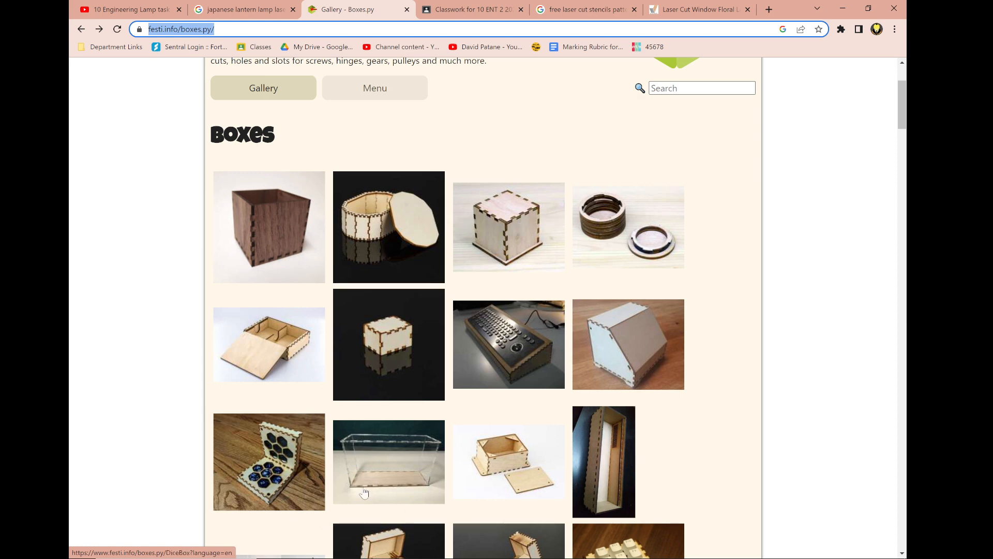
{"action": "left_click", "coordinate": [408, 349]}
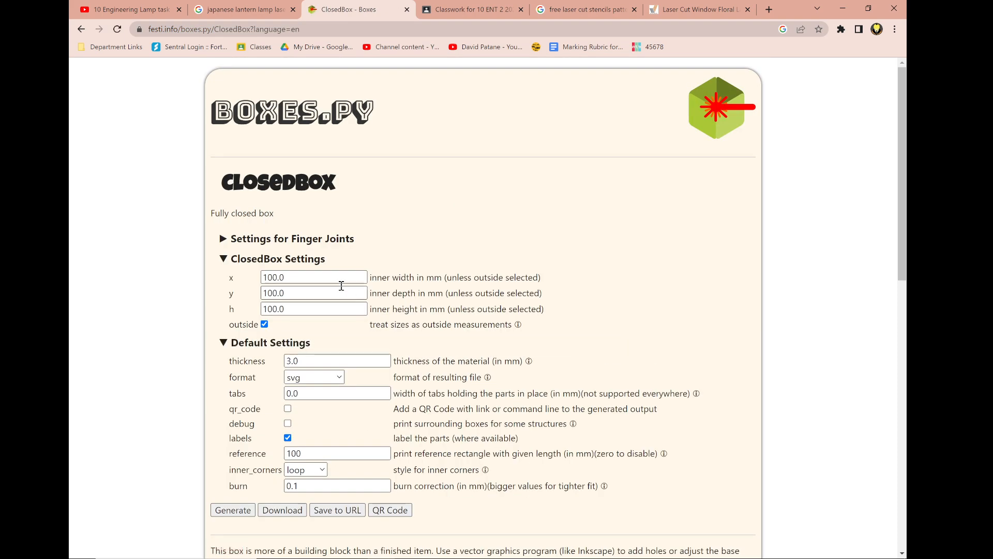
Step: Set the closed box's height h to 300 mm
{"action": "left_click", "coordinate": [317, 276]}
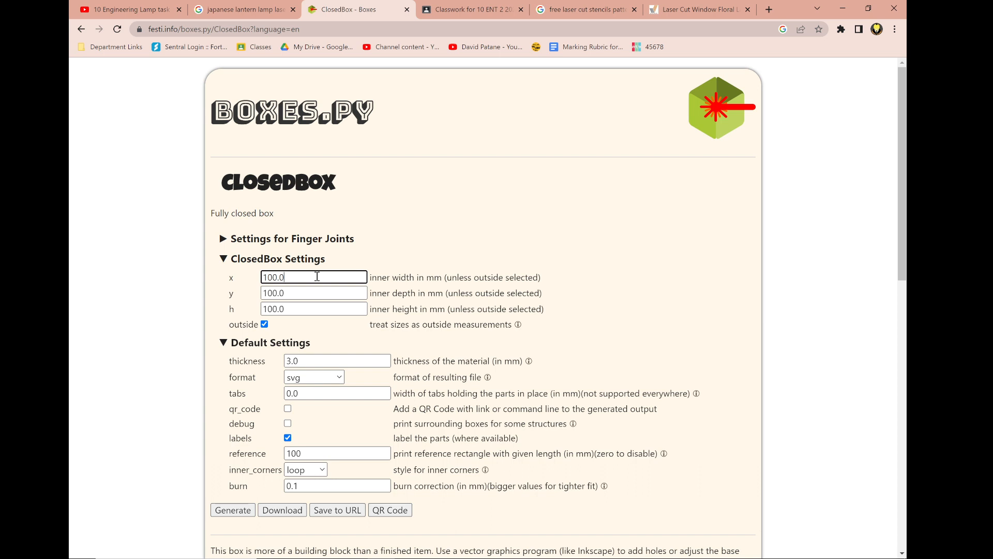
{"action": "left_click", "coordinate": [287, 310]}
{"action": "key", "text": "BackSpace"}
{"action": "key", "text": "BackSpace"}
{"action": "key", "text": "BackSpace"}
{"action": "key", "text": "BackSpace"}
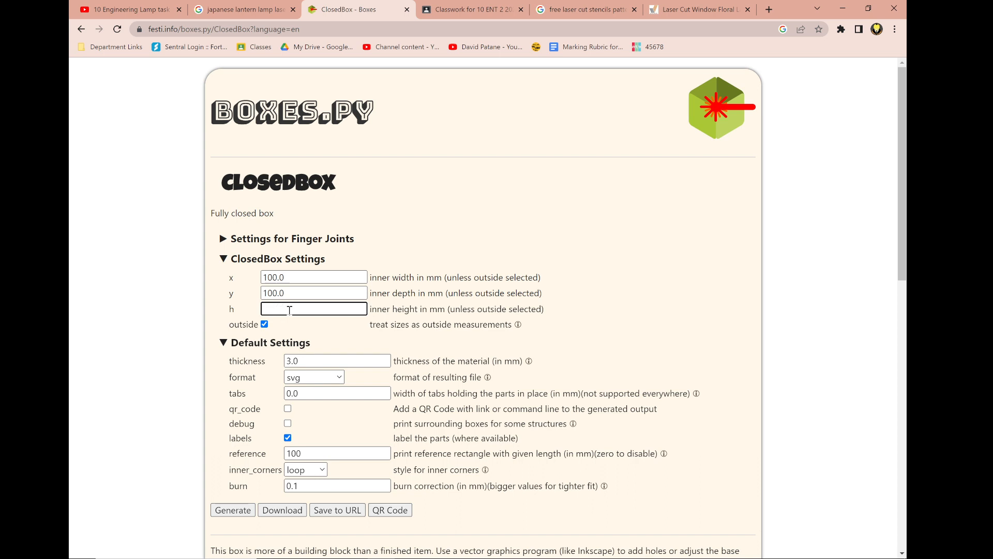
{"action": "type", "text": "300"}
{"action": "left_click", "coordinate": [686, 266]}
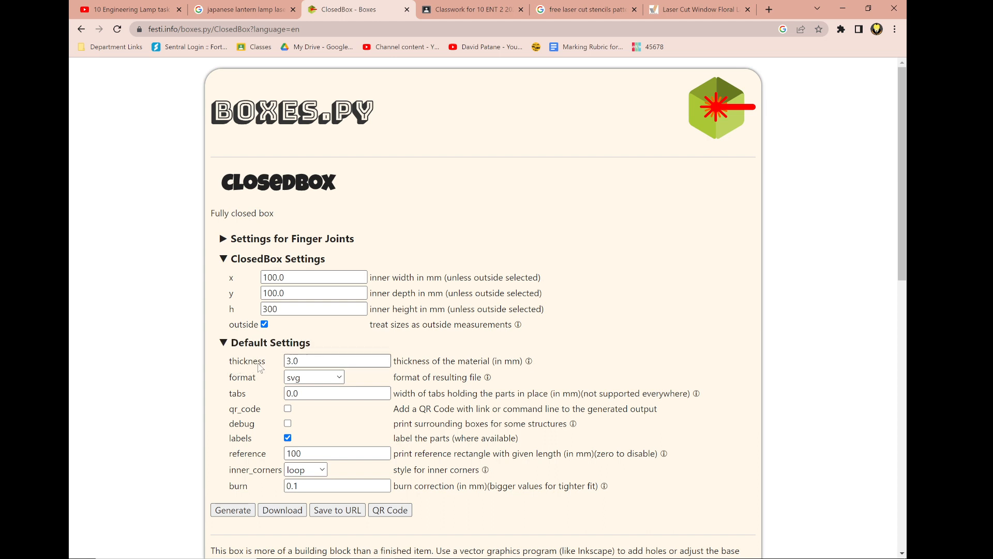
Step: Generate the closed box's laser-cutting layout with the current default settings
{"action": "scroll", "coordinate": [260, 368], "scroll_direction": "down", "scroll_amount": 2}
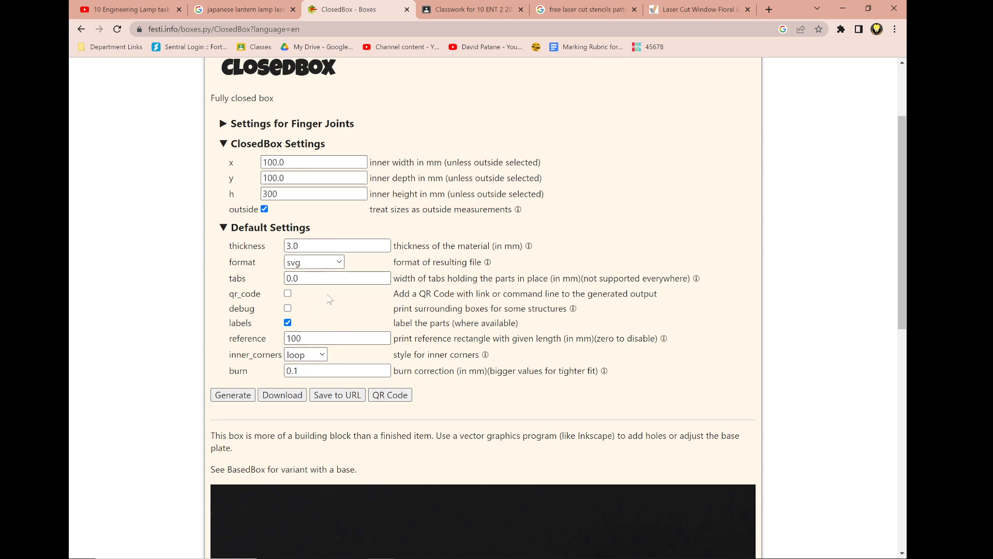
{"action": "left_click", "coordinate": [301, 338]}
{"action": "left_click", "coordinate": [232, 396]}
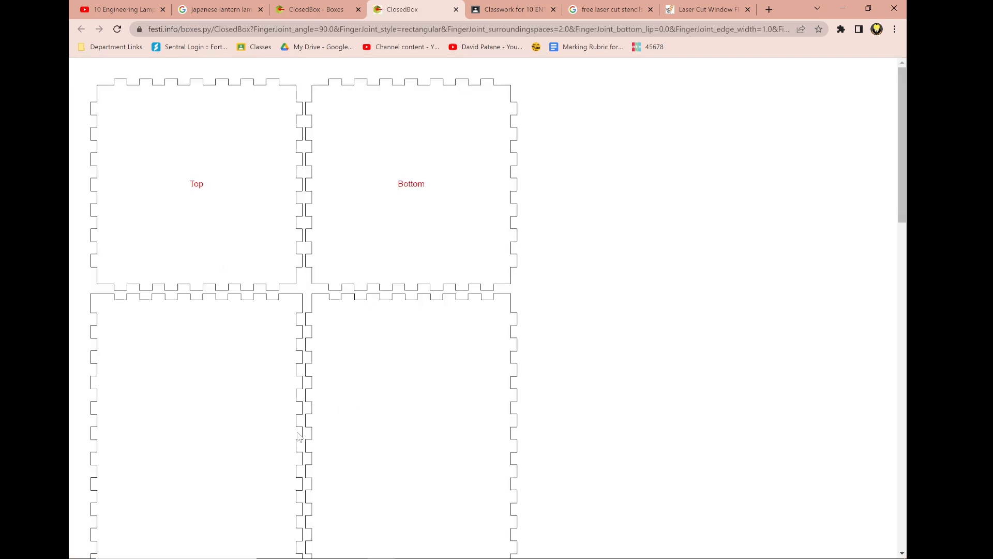
Step: Examine the generated layout's top, bottom and four wall panels
{"action": "scroll", "coordinate": [299, 436], "scroll_direction": "down", "scroll_amount": 10}
{"action": "scroll", "coordinate": [299, 436], "scroll_direction": "down", "scroll_amount": 8}
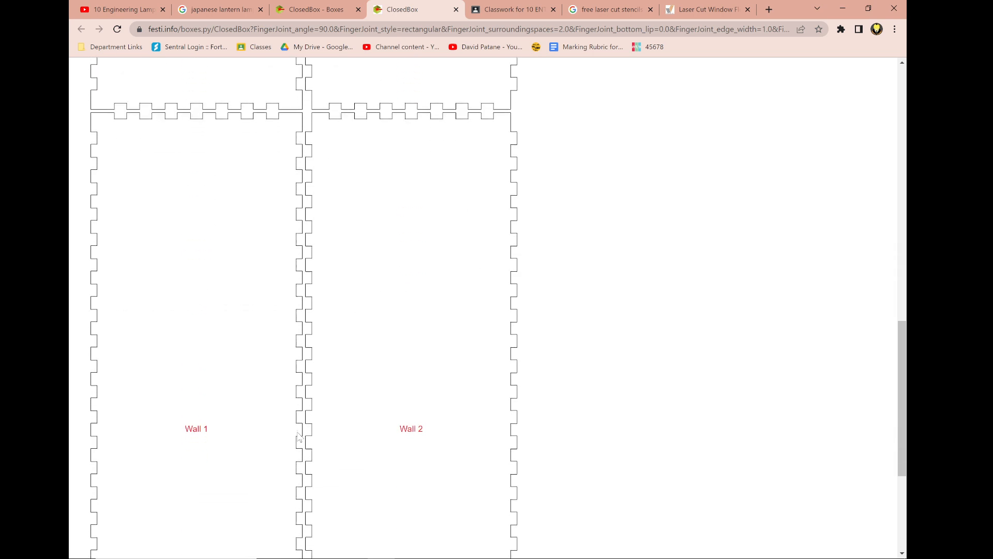
{"action": "scroll", "coordinate": [299, 436], "scroll_direction": "up", "scroll_amount": 15}
{"action": "scroll", "coordinate": [299, 436], "scroll_direction": "up", "scroll_amount": 3}
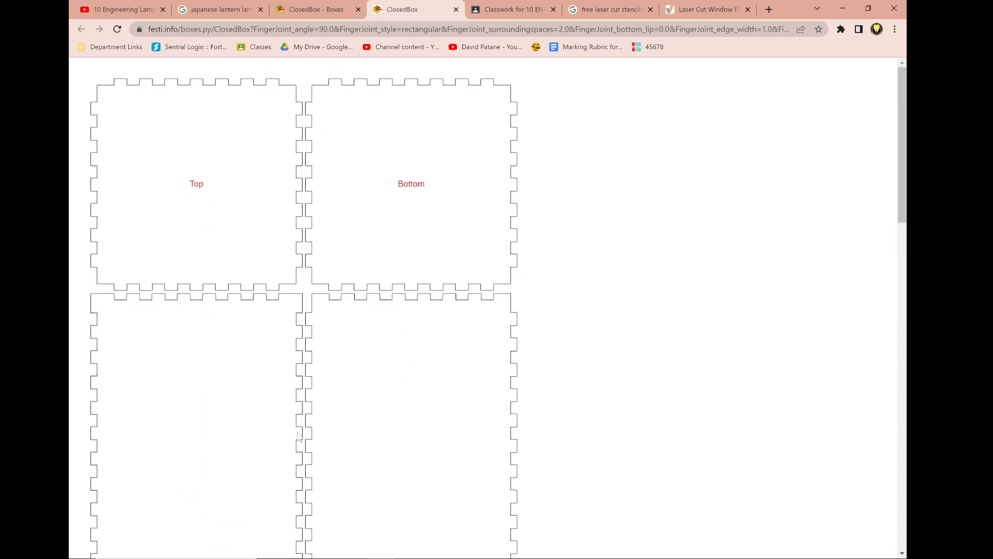
{"action": "scroll", "coordinate": [299, 436], "scroll_direction": "down", "scroll_amount": 10}
{"action": "scroll", "coordinate": [299, 436], "scroll_direction": "down", "scroll_amount": 10}
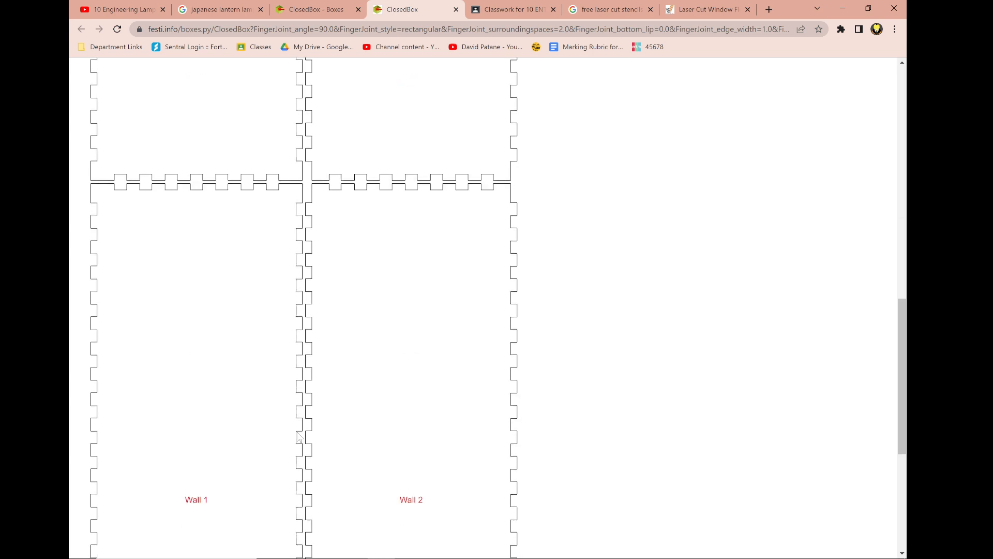
{"action": "scroll", "coordinate": [299, 436], "scroll_direction": "up", "scroll_amount": 20}
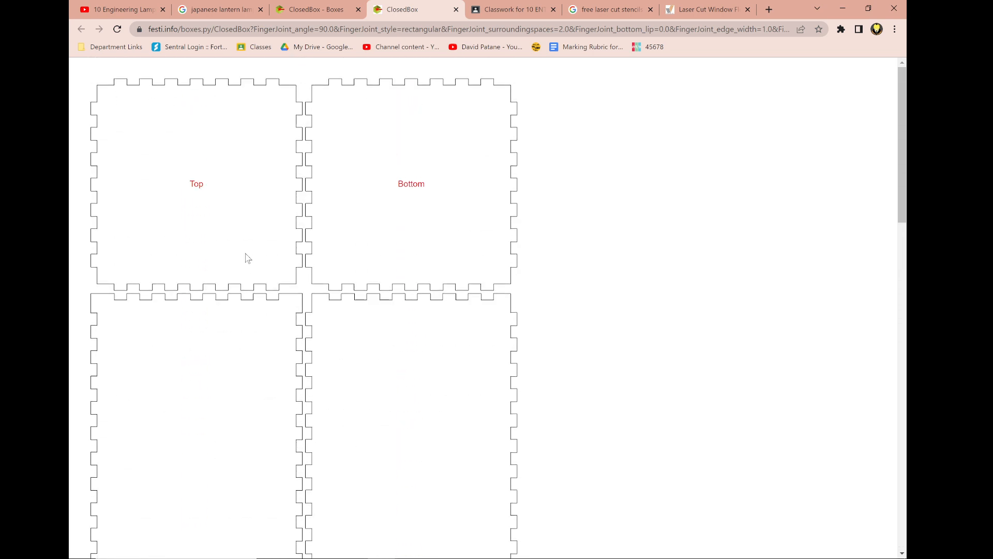
{"action": "scroll", "coordinate": [370, 553], "scroll_direction": "down", "scroll_amount": 6}
{"action": "scroll", "coordinate": [370, 554], "scroll_direction": "down", "scroll_amount": 9}
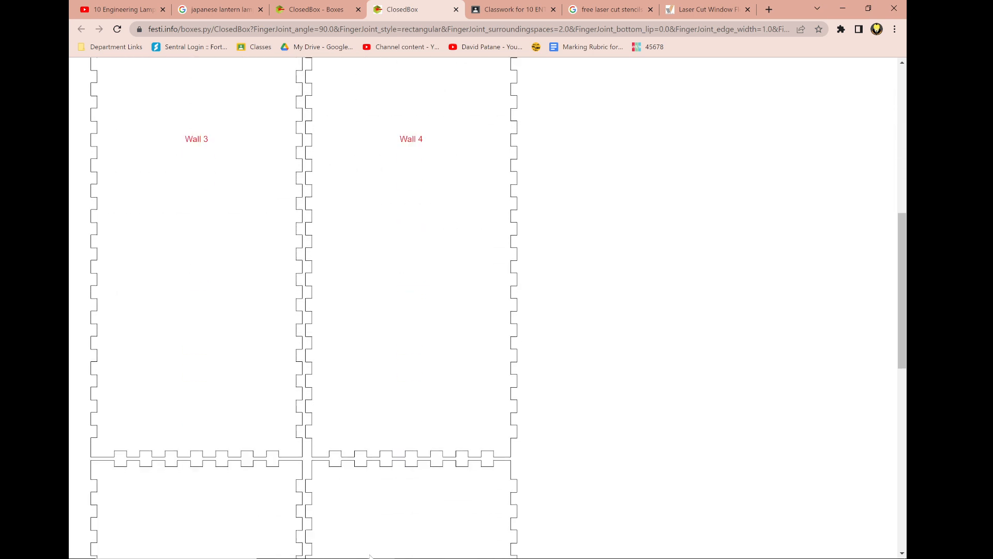
{"action": "scroll", "coordinate": [456, 374], "scroll_direction": "down", "scroll_amount": 6}
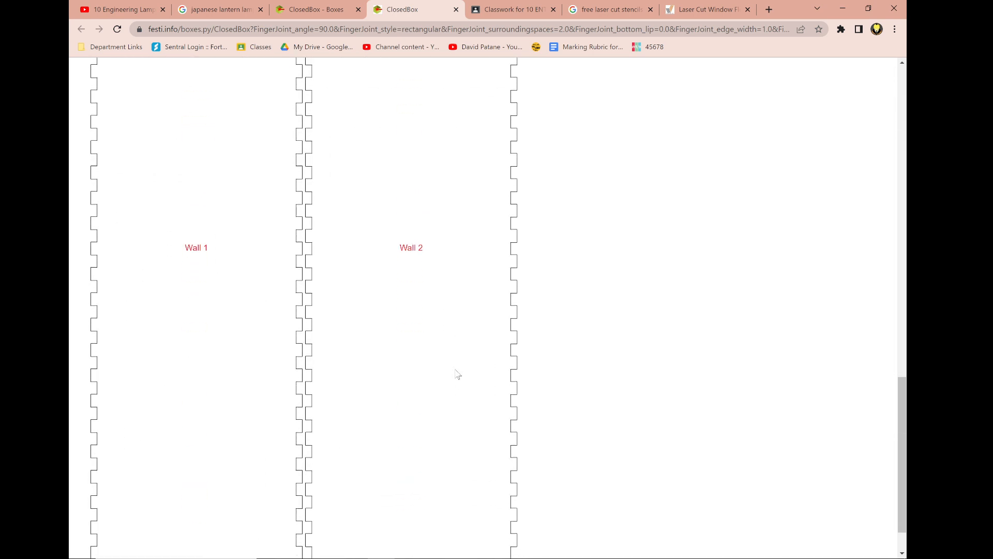
Step: Save the generated box layout as an SVG document named "lanturn template"
{"action": "right_click", "coordinate": [456, 329]}
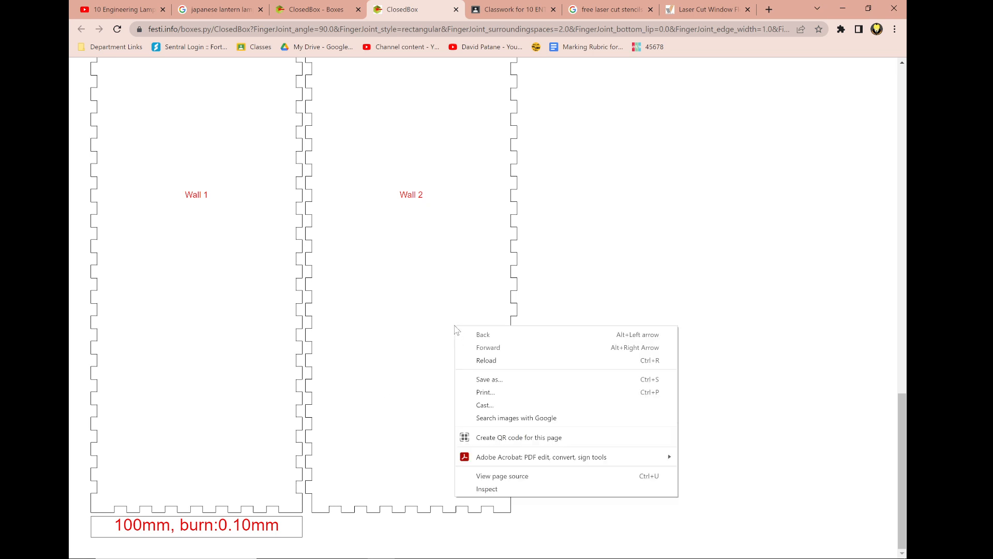
{"action": "left_click", "coordinate": [506, 380]}
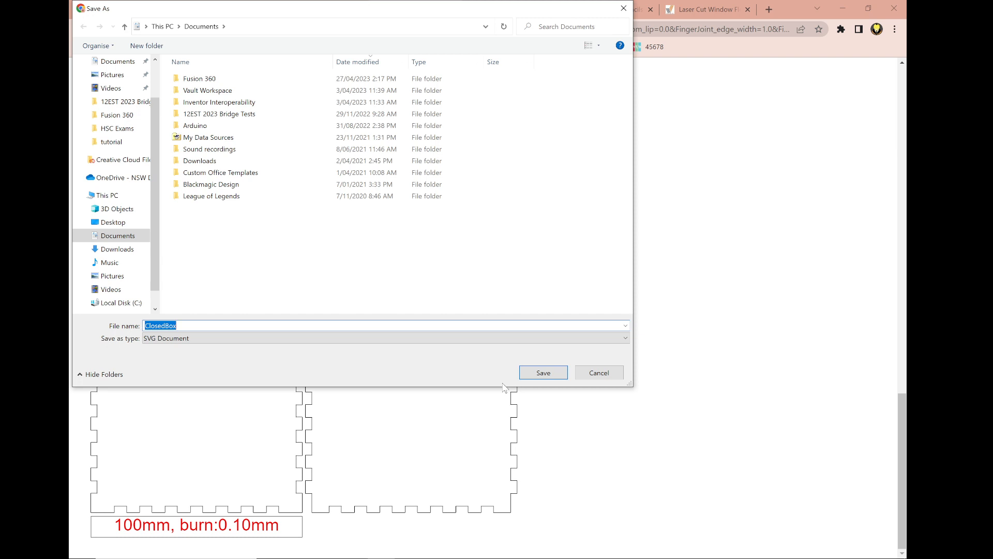
{"action": "type", "text": "l"}
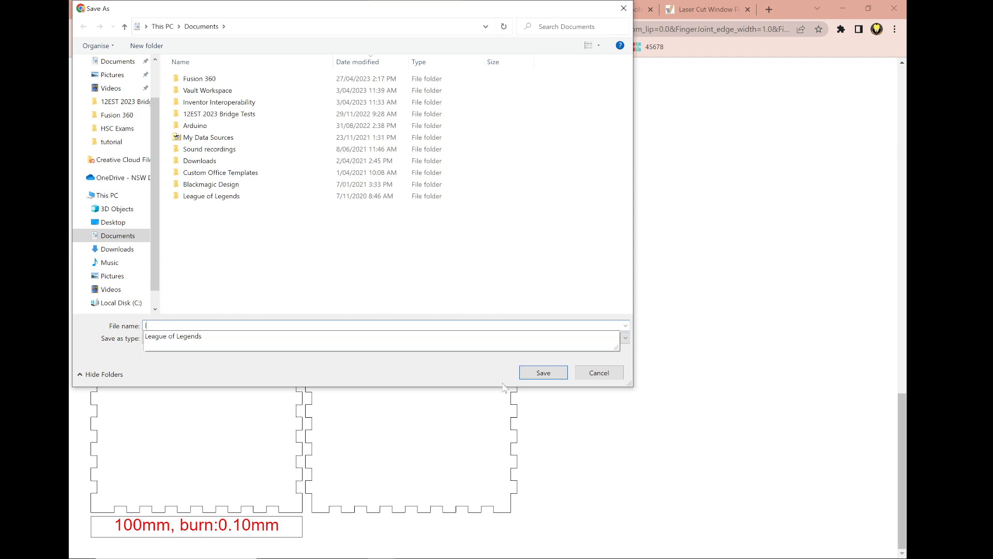
{"action": "type", "text": "antur"}
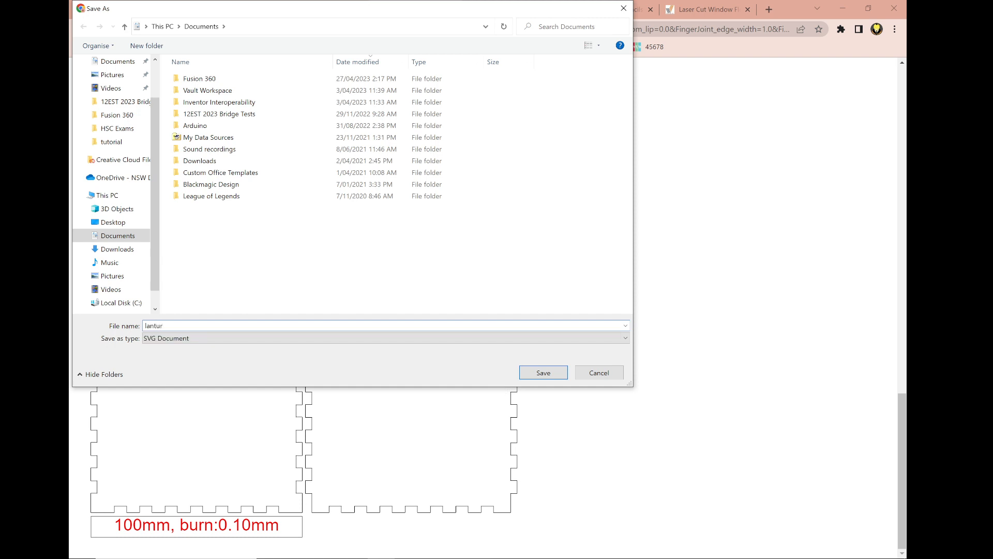
{"action": "type", "text": "n template"}
{"action": "left_click", "coordinate": [533, 378]}
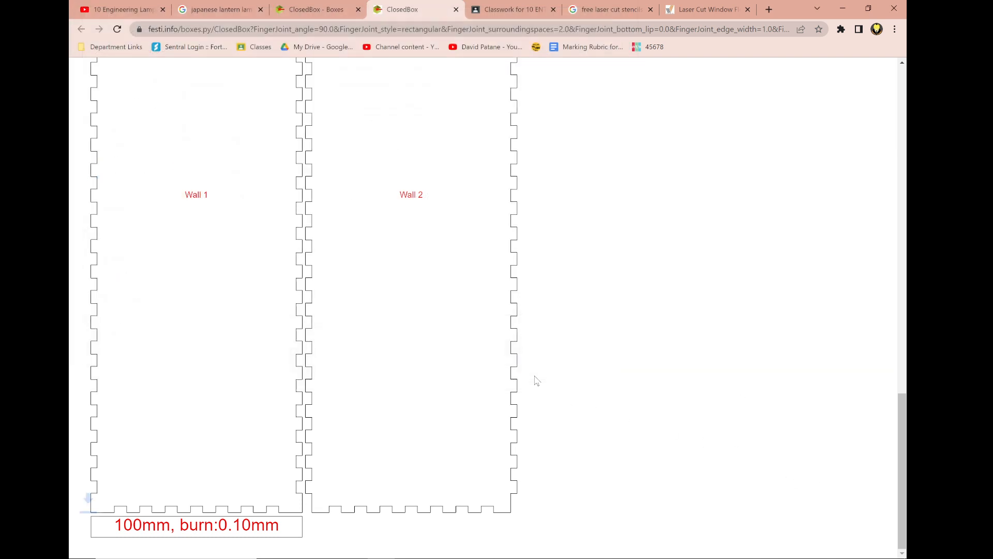
{"action": "mouse_move", "coordinate": [569, 558]}
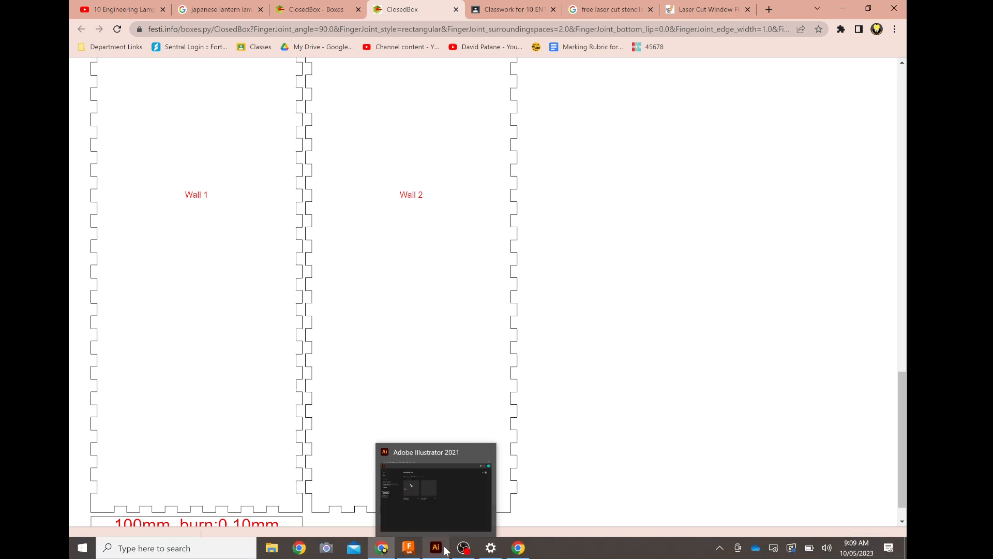
{"action": "left_click", "coordinate": [464, 547]}
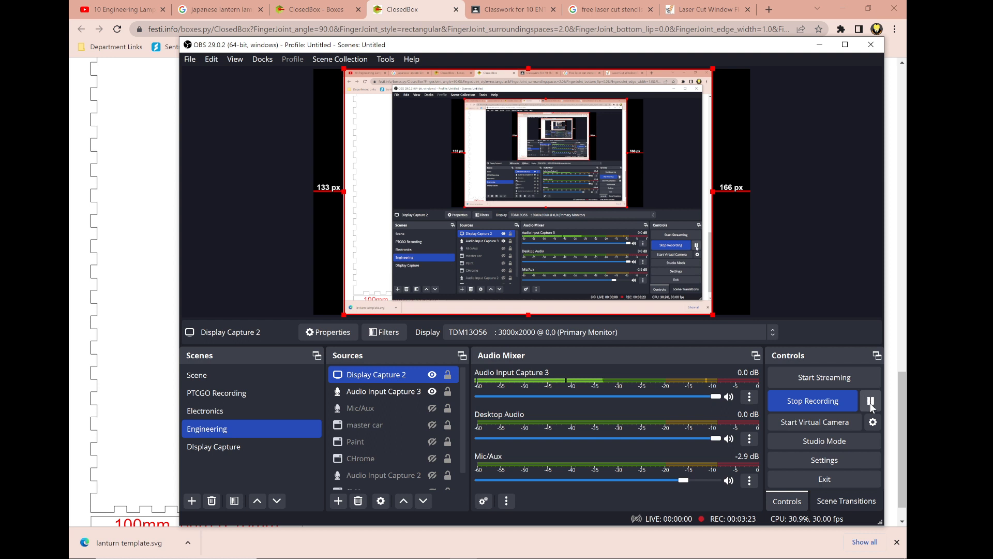
{"action": "left_click", "coordinate": [871, 404]}
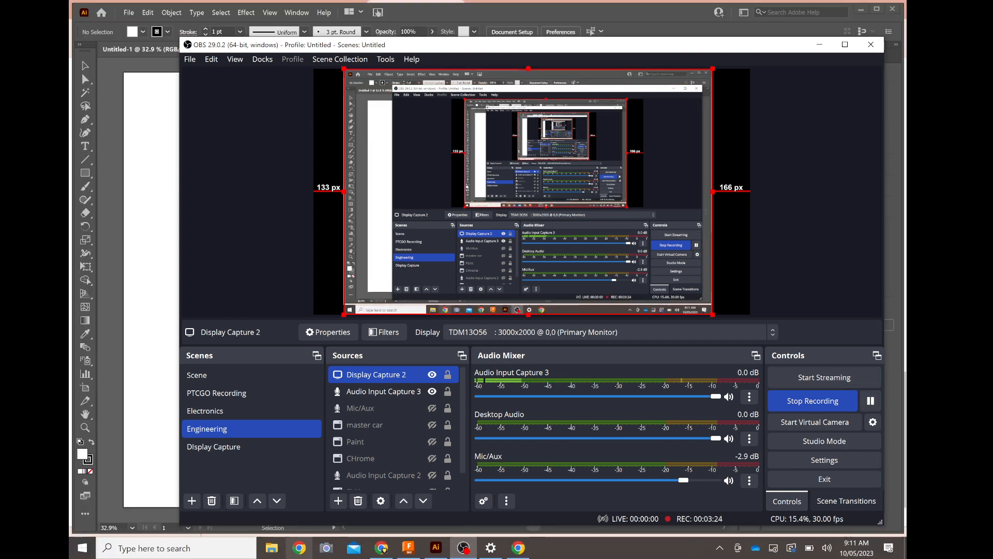
Step: Switch to Adobe Illustrator and place the "lanturn template" file from the Desktop onto the artboard
{"action": "left_click", "coordinate": [436, 548]}
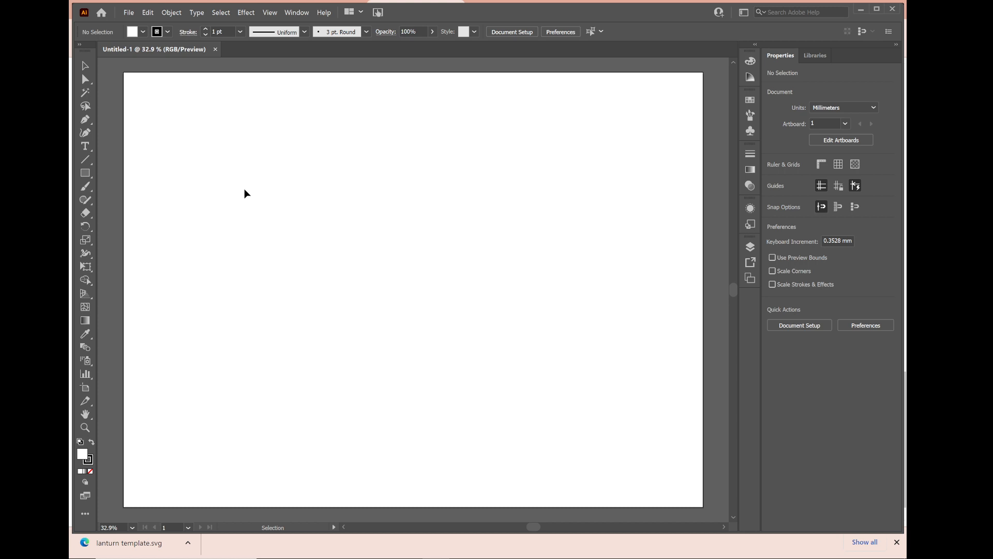
{"action": "left_click", "coordinate": [132, 14]}
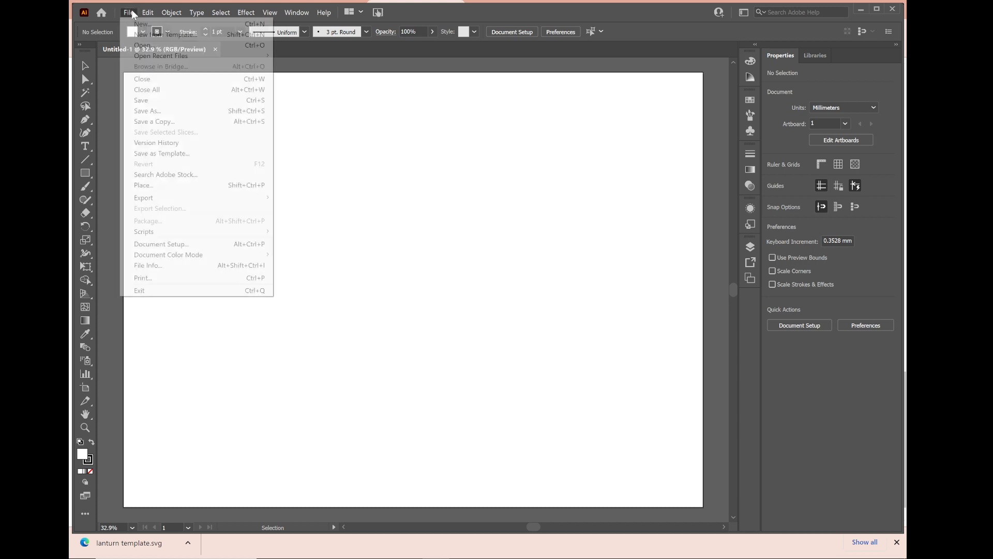
{"action": "left_click", "coordinate": [150, 187]}
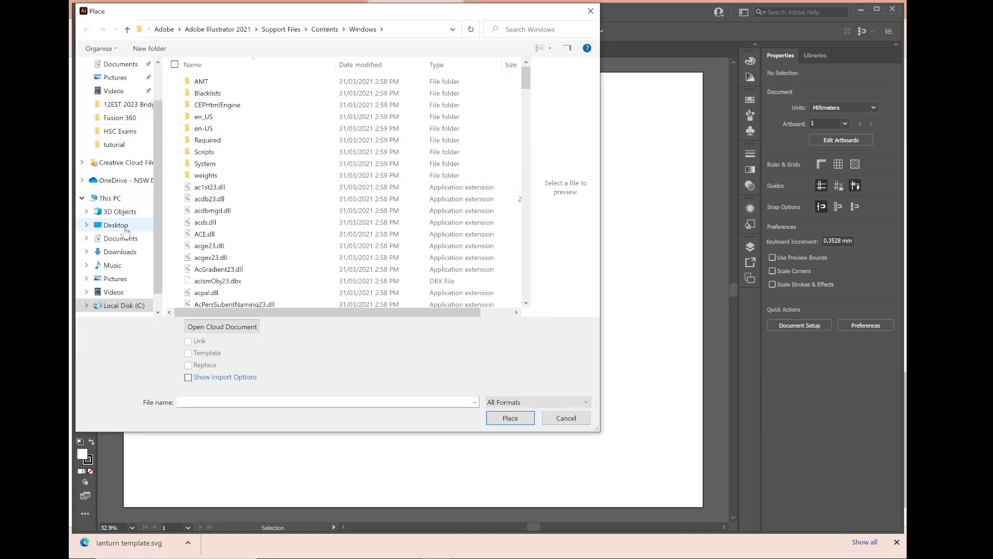
{"action": "left_click", "coordinate": [126, 230]}
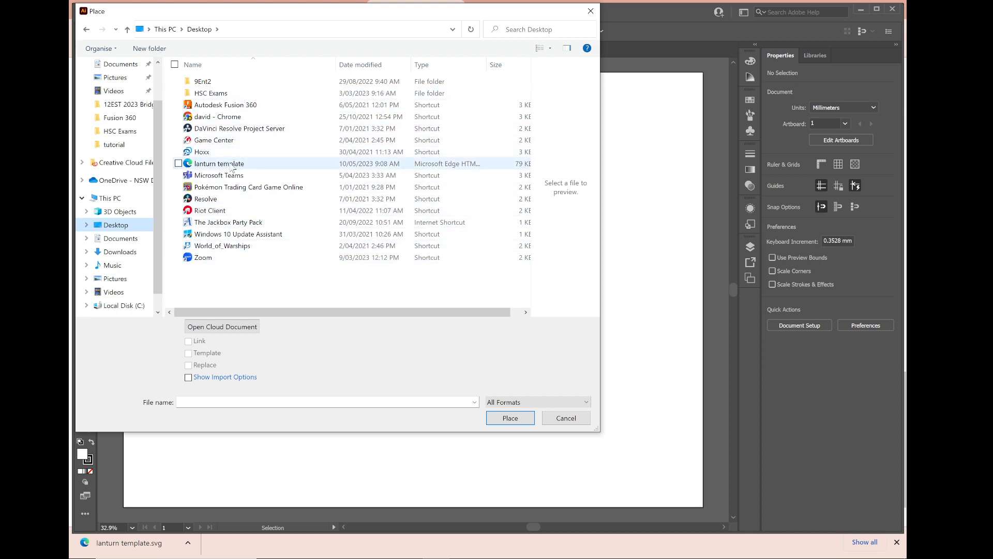
{"action": "double_click", "coordinate": [231, 167]}
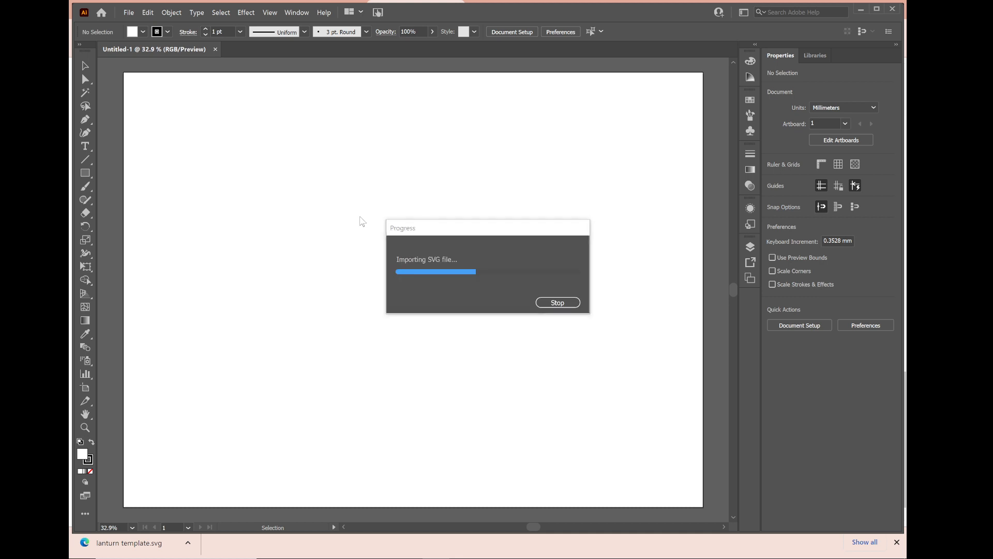
{"action": "left_click", "coordinate": [190, 123]}
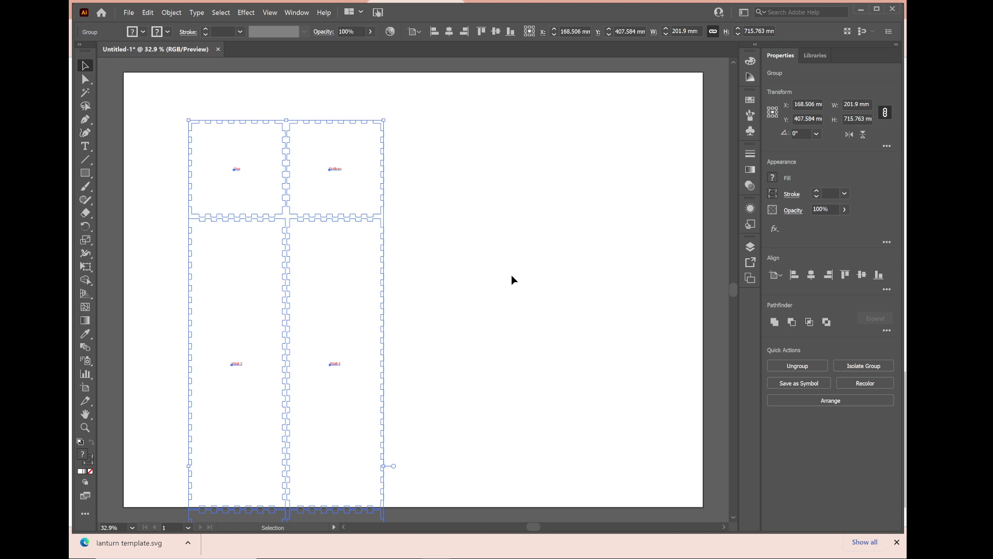
Step: Move the placed template group up and left to about X 114.5 mm, Y 285.4 mm, and reselect it
{"action": "scroll", "coordinate": [372, 238], "scroll_direction": "left", "scroll_amount": 3}
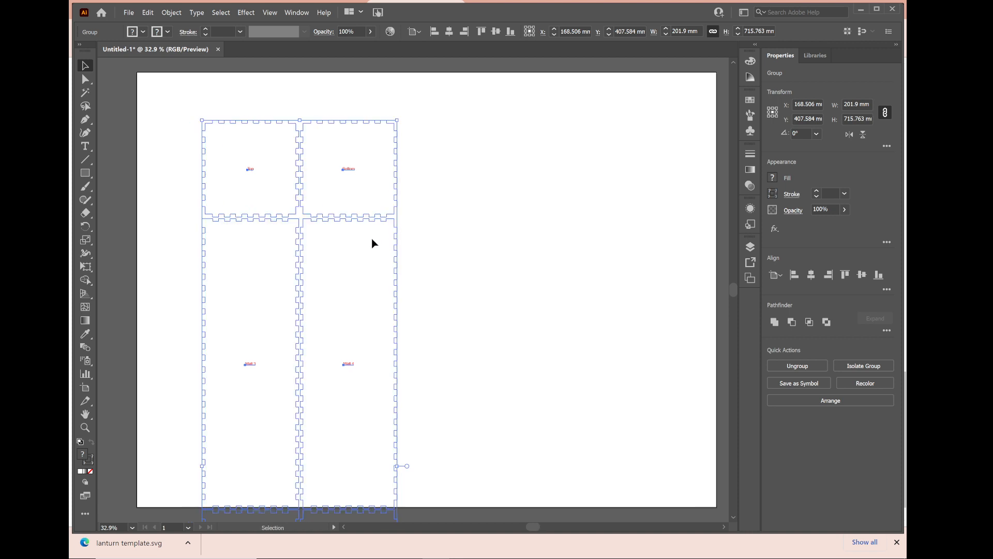
{"action": "key", "text": "a"}
{"action": "key", "text": "v"}
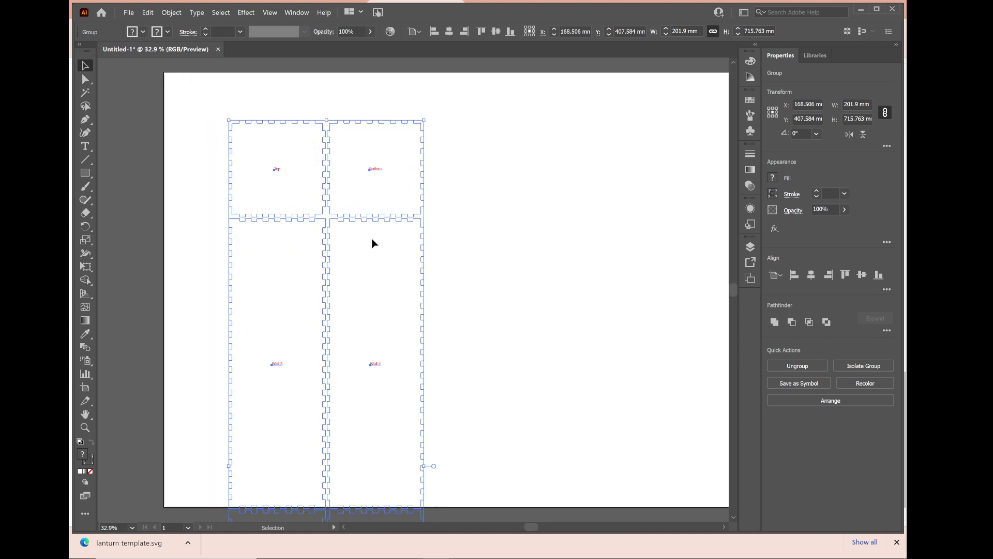
{"action": "scroll", "coordinate": [521, 325], "scroll_direction": "down", "scroll_amount": 5}
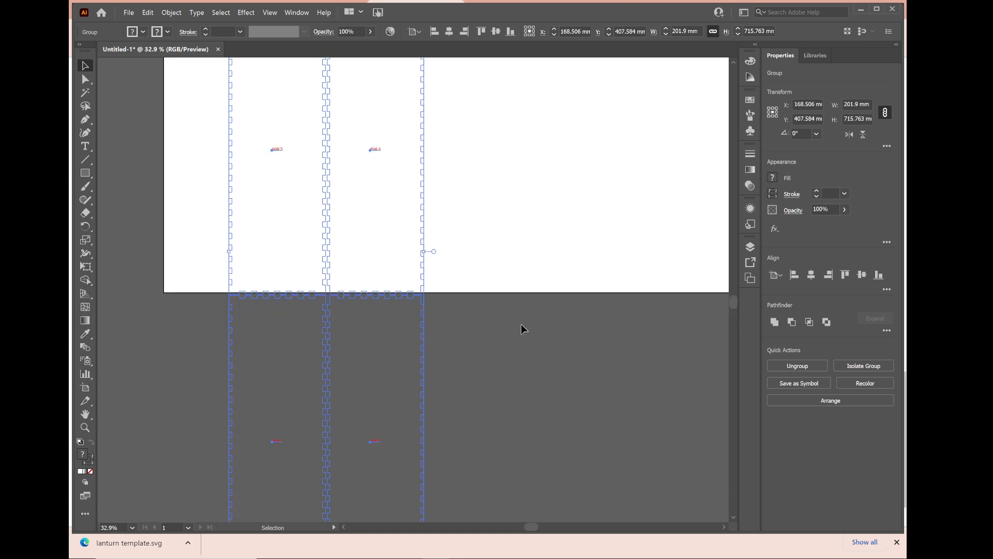
{"action": "scroll", "coordinate": [521, 326], "scroll_direction": "down", "scroll_amount": 4}
{"action": "scroll", "coordinate": [521, 326], "scroll_direction": "up", "scroll_amount": 5}
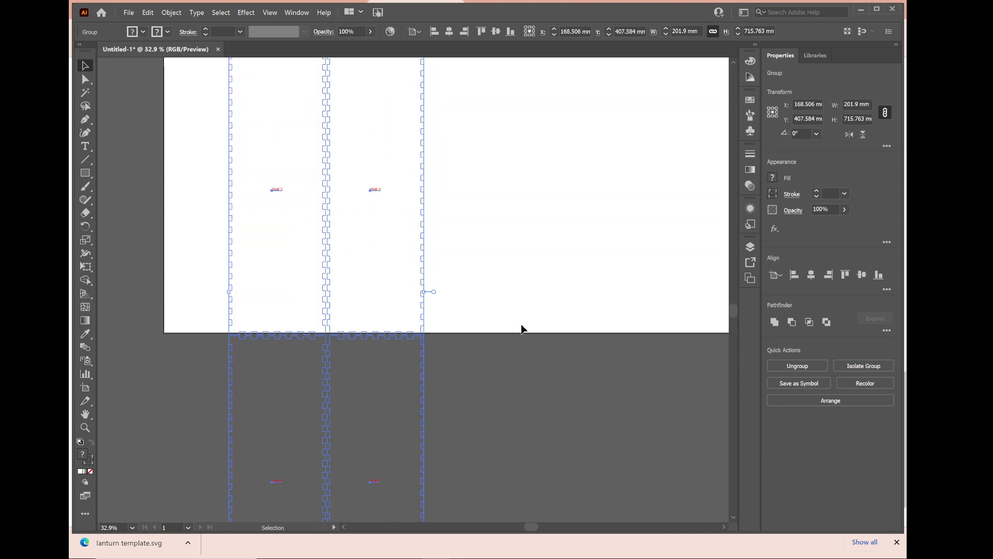
{"action": "scroll", "coordinate": [521, 324], "scroll_direction": "up", "scroll_amount": 6}
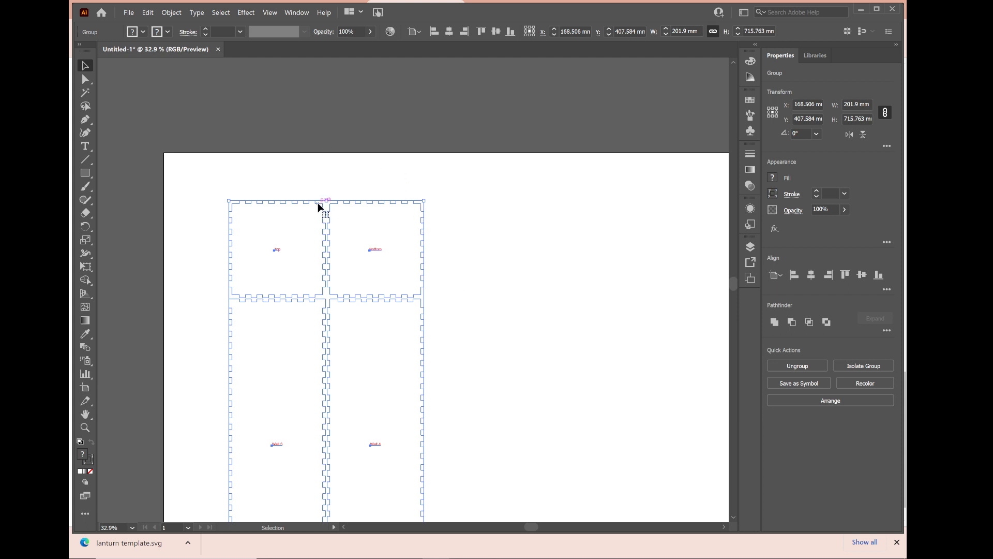
{"action": "left_click_drag", "start_coordinate": [318, 207], "coordinate": [264, 85]}
{"action": "left_click", "coordinate": [510, 82]}
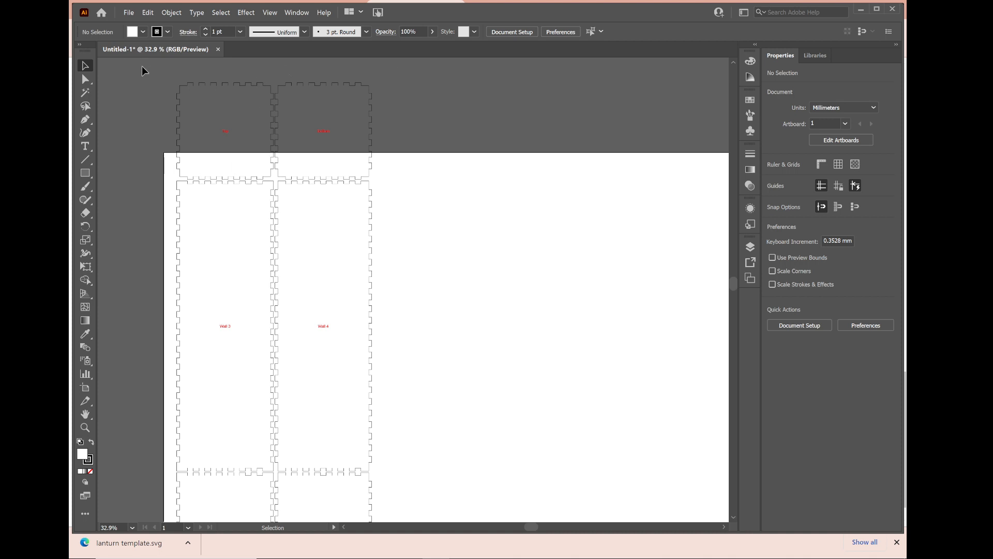
{"action": "left_click_drag", "start_coordinate": [242, 68], "coordinate": [396, 180]}
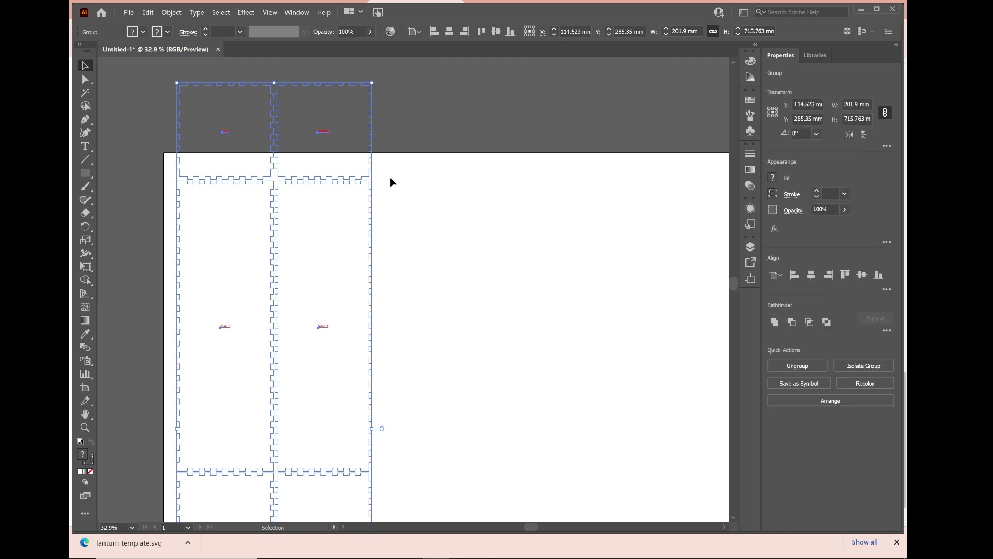
Step: Ungroup the template and move the Top and Bottom panels onto the artboard's upper right, at about X 475.5 mm, Y 67.2 mm
{"action": "right_click", "coordinate": [265, 153]}
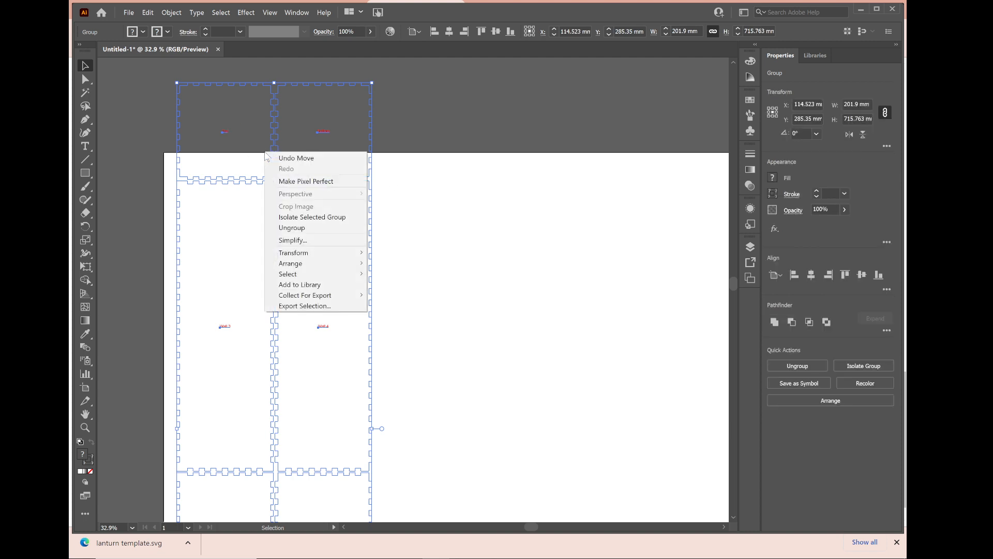
{"action": "left_click", "coordinate": [307, 228]}
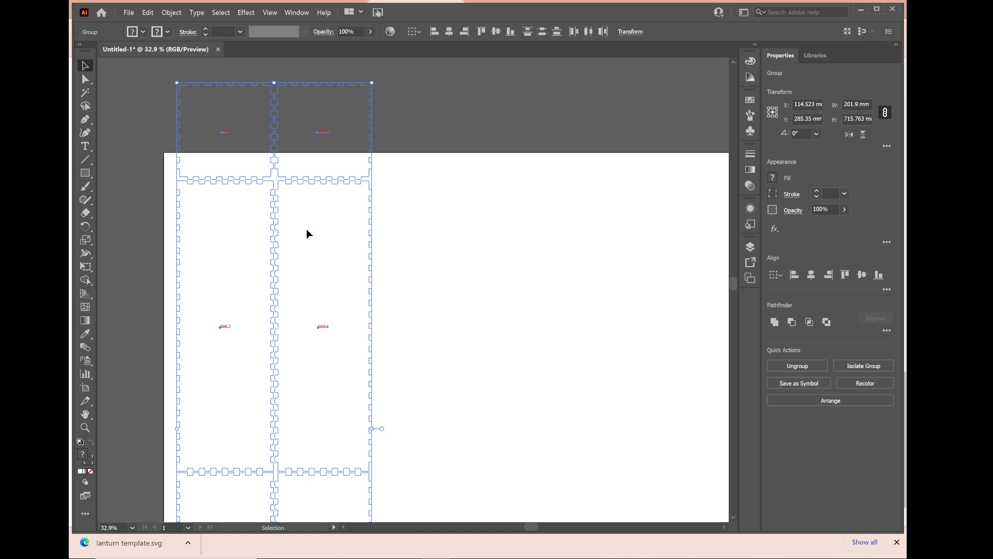
{"action": "left_click", "coordinate": [502, 262]}
{"action": "left_click_drag", "start_coordinate": [160, 75], "coordinate": [405, 181]}
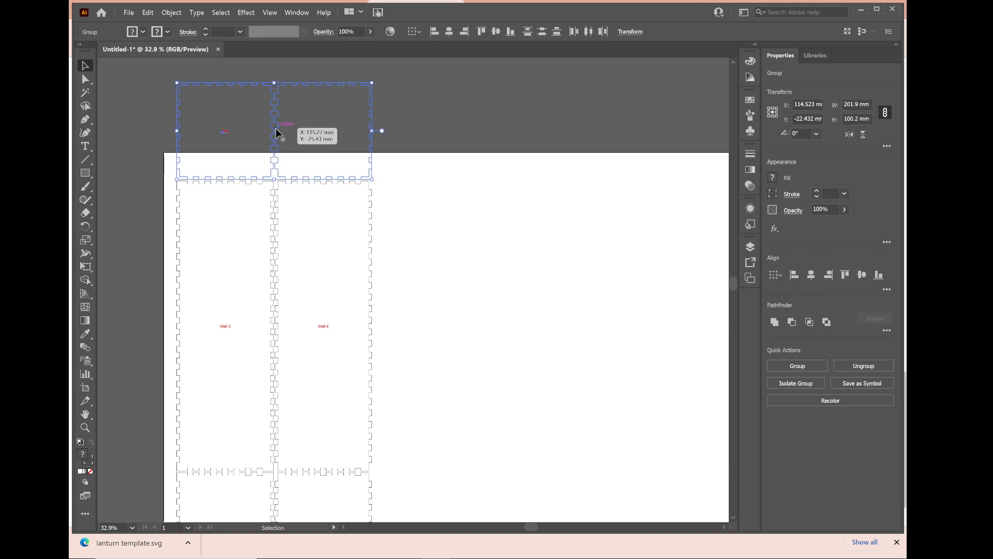
{"action": "left_click_drag", "start_coordinate": [277, 131], "coordinate": [625, 218]}
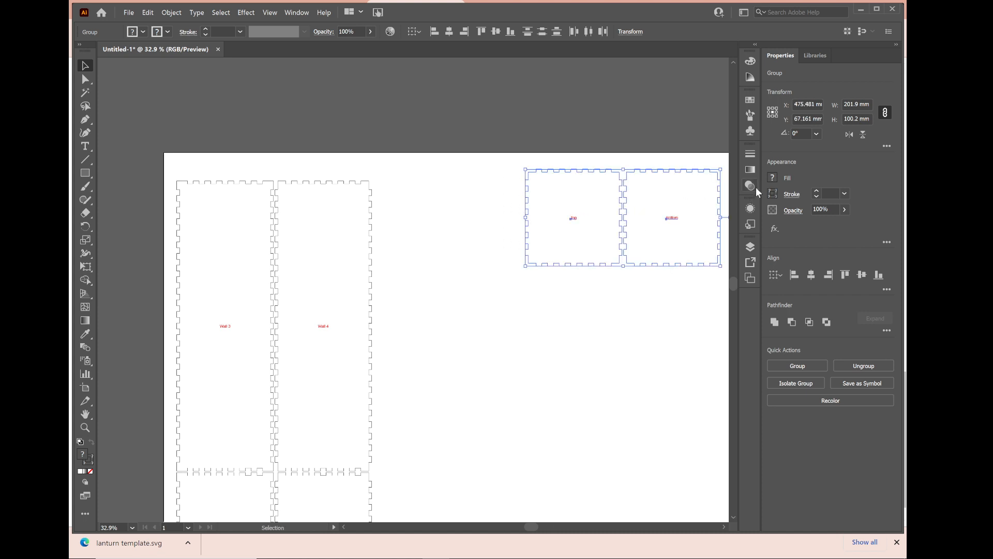
Step: Rotate the Top and Bottom panels 90° and move them to about X 527.9 mm, Y 118 mm
{"action": "left_click", "coordinate": [817, 134]}
{"action": "left_click", "coordinate": [831, 180]}
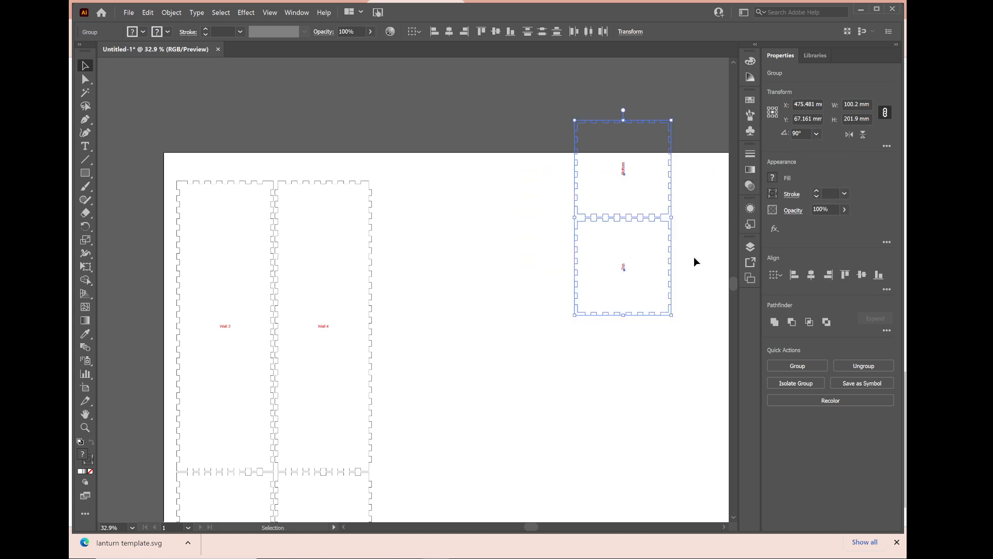
{"action": "left_click_drag", "start_coordinate": [654, 218], "coordinate": [706, 266]}
Step: Select the Wall 1 and Wall 2 panels together with the burn label beneath them
{"action": "scroll", "coordinate": [321, 393], "scroll_direction": "down", "scroll_amount": 10}
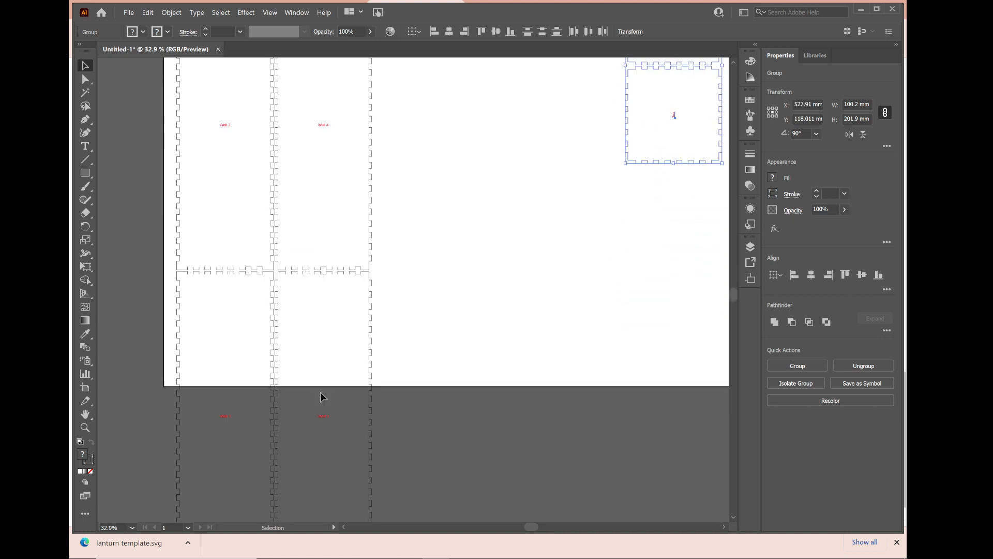
{"action": "scroll", "coordinate": [321, 392], "scroll_direction": "down", "scroll_amount": 1}
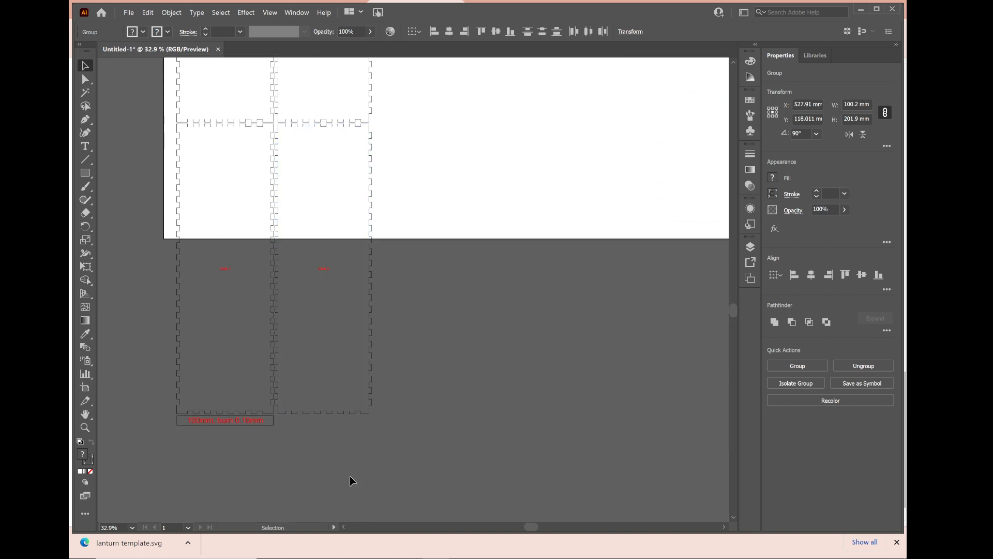
{"action": "left_click_drag", "start_coordinate": [269, 281], "coordinate": [170, 124]}
{"action": "scroll", "coordinate": [650, 176], "scroll_direction": "up", "scroll_amount": 3}
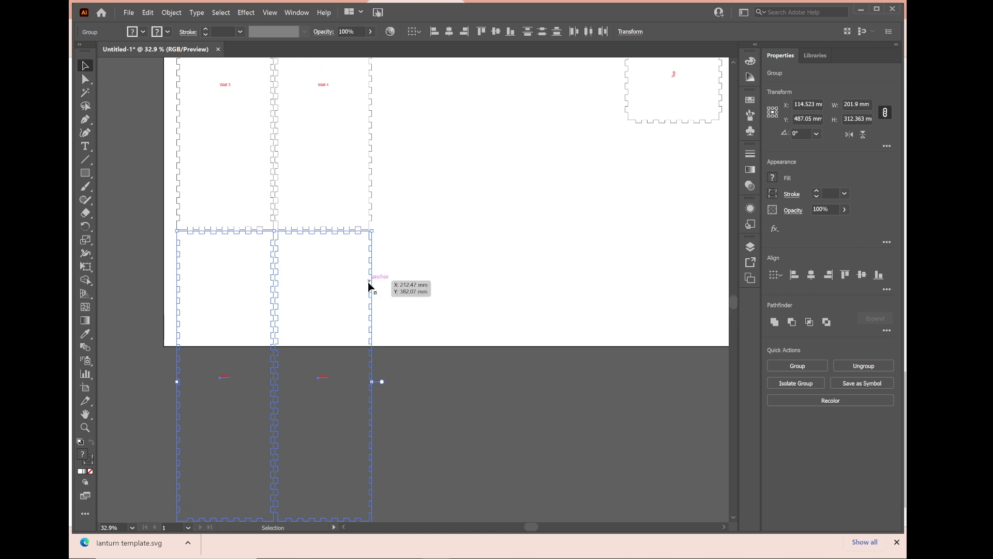
{"action": "left_click_drag", "start_coordinate": [368, 282], "coordinate": [557, 123]}
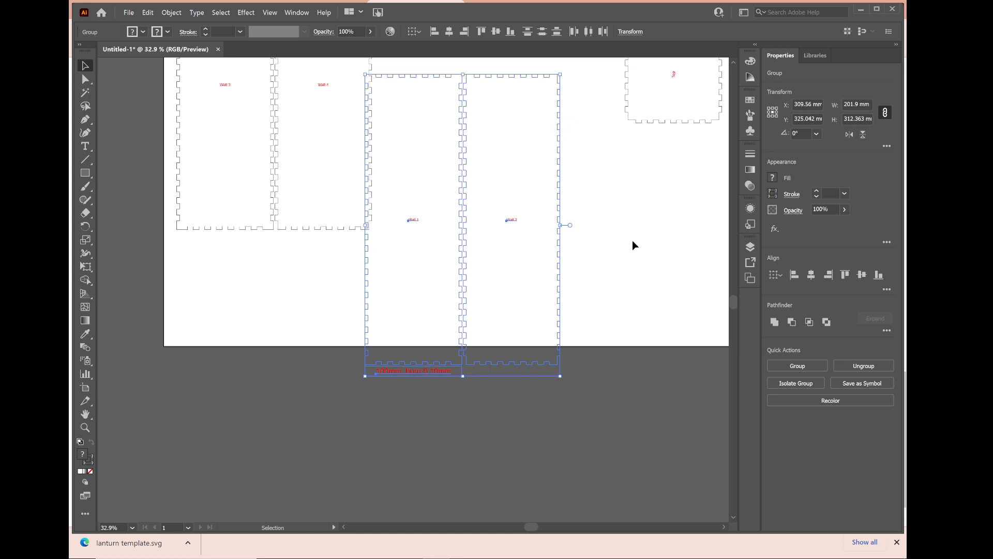
{"action": "left_click", "coordinate": [647, 250]}
{"action": "scroll", "coordinate": [647, 251], "scroll_direction": "up", "scroll_amount": 3}
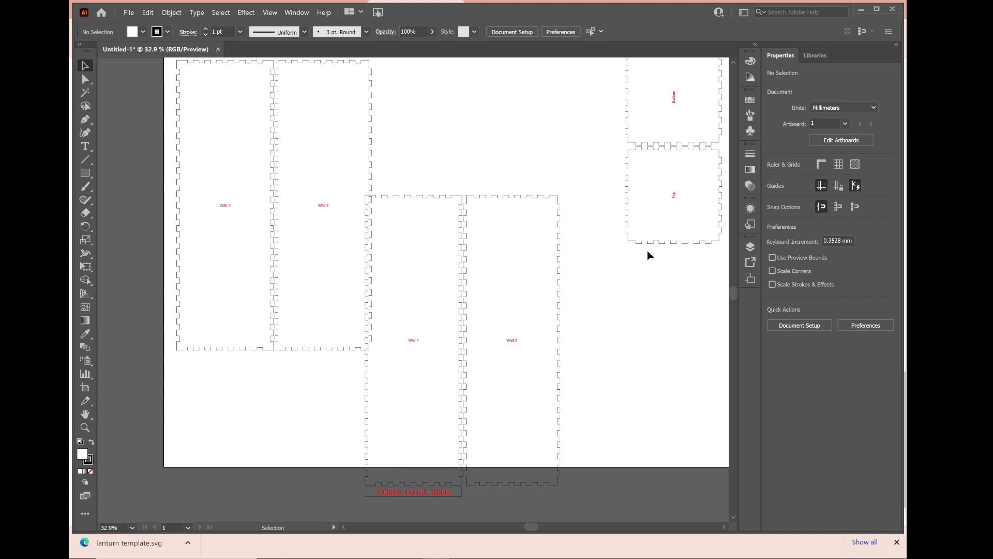
{"action": "key", "text": "ctrl+z"}
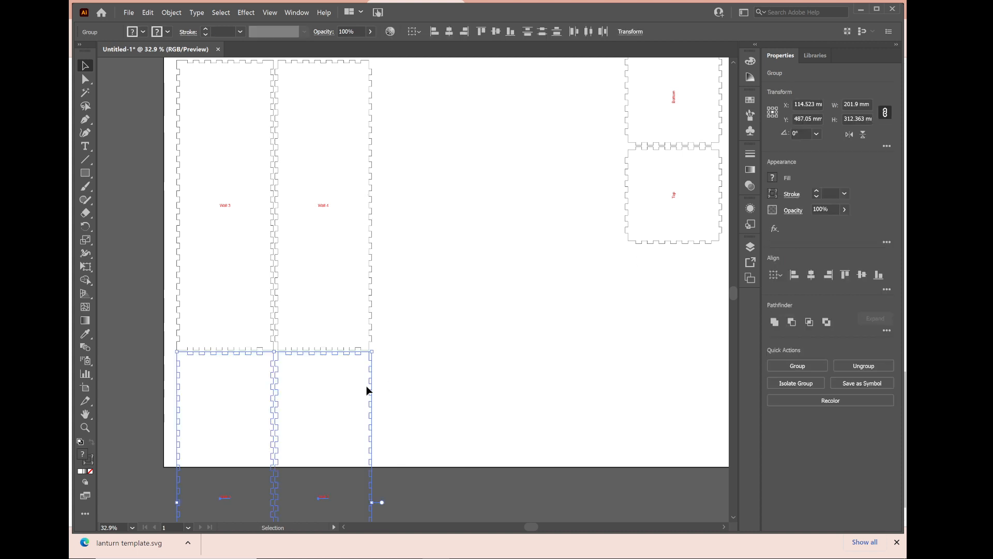
Step: Move the Wall 1 and Wall 2 panels with the burn label onto the artboard beside Wall 4, roughly level with it, and deselect them
{"action": "left_click_drag", "start_coordinate": [370, 389], "coordinate": [577, 130]}
{"action": "left_click", "coordinate": [635, 388]}
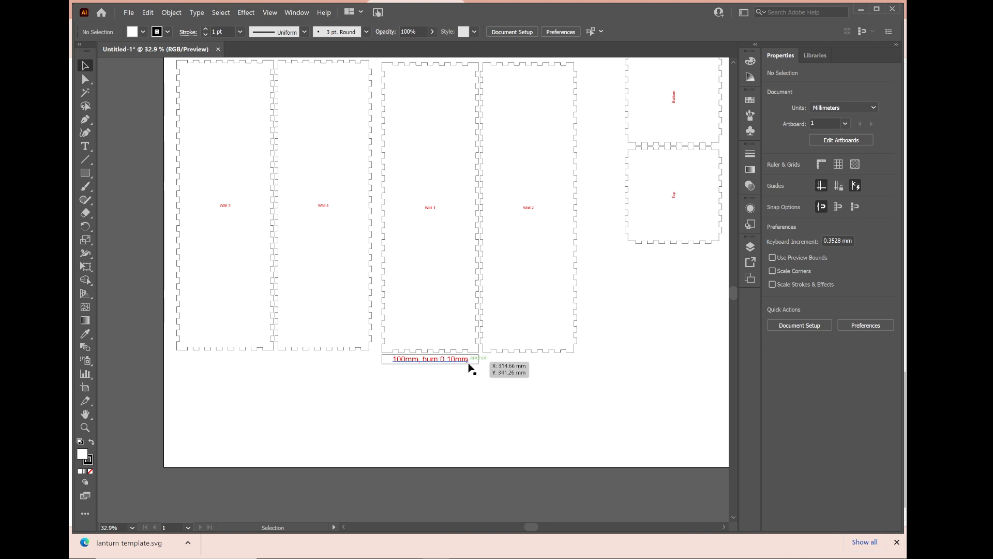
Step: Scale the "100mm, burn:0.10mm" label group below Wall 1 proportionally to 117 mm wide
{"action": "scroll", "coordinate": [436, 386], "scroll_direction": "left", "scroll_amount": 3}
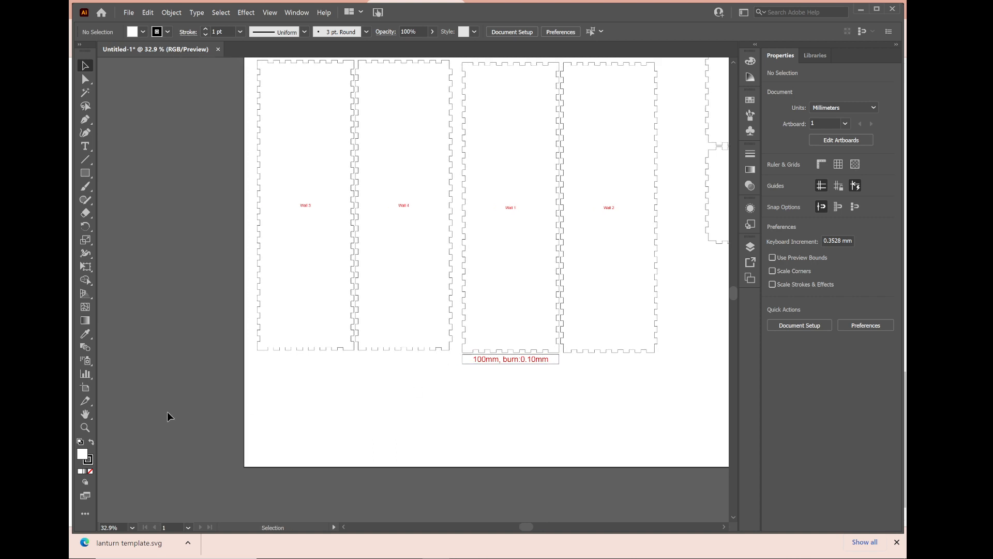
{"action": "scroll", "coordinate": [408, 428], "scroll_direction": "right", "scroll_amount": 6}
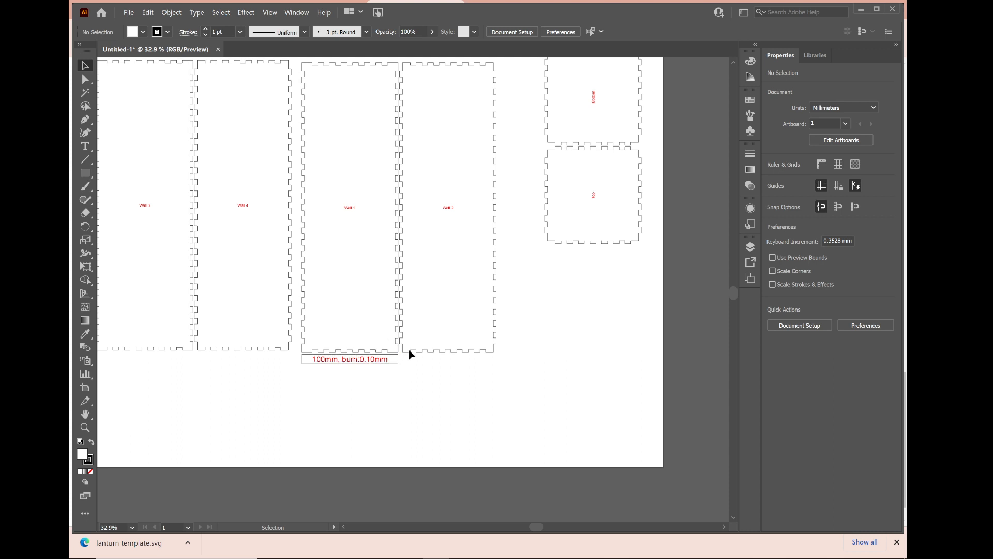
{"action": "left_click", "coordinate": [399, 364]}
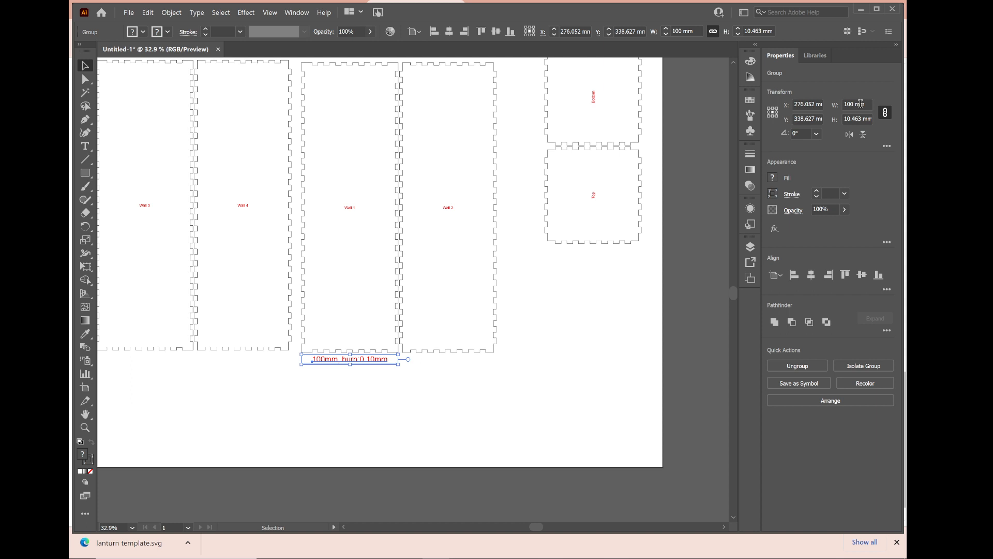
{"action": "scroll", "coordinate": [860, 104], "scroll_direction": "up", "scroll_amount": 17}
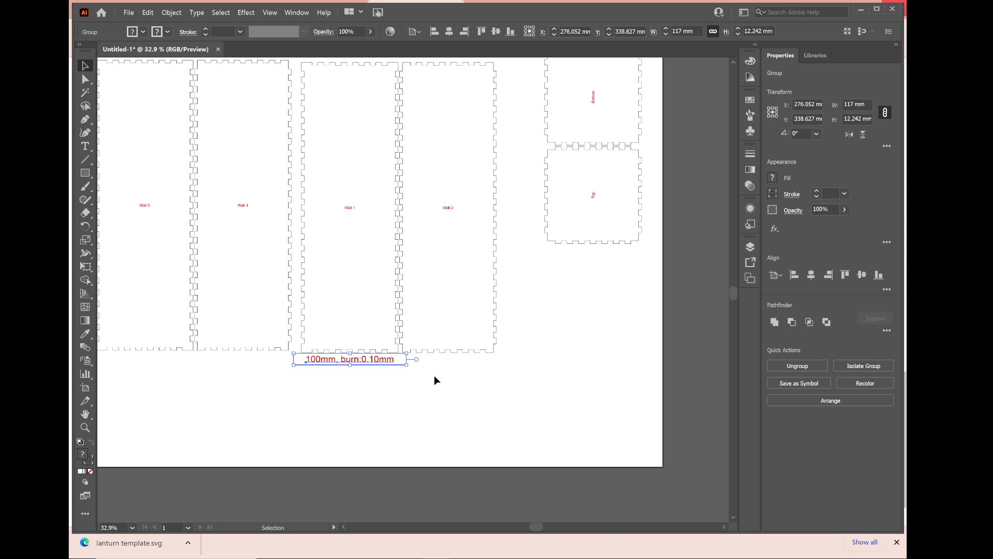
Step: Isolate the Wall 3 panel group, delete its red "Wall 3" text, and leave isolation mode
{"action": "scroll", "coordinate": [322, 296], "scroll_direction": "left", "scroll_amount": 5, "text": "ctrl"}
{"action": "scroll", "coordinate": [322, 295], "scroll_direction": "right", "scroll_amount": 5, "text": "ctrl"}
{"action": "scroll", "coordinate": [320, 299], "scroll_direction": "up", "scroll_amount": 4}
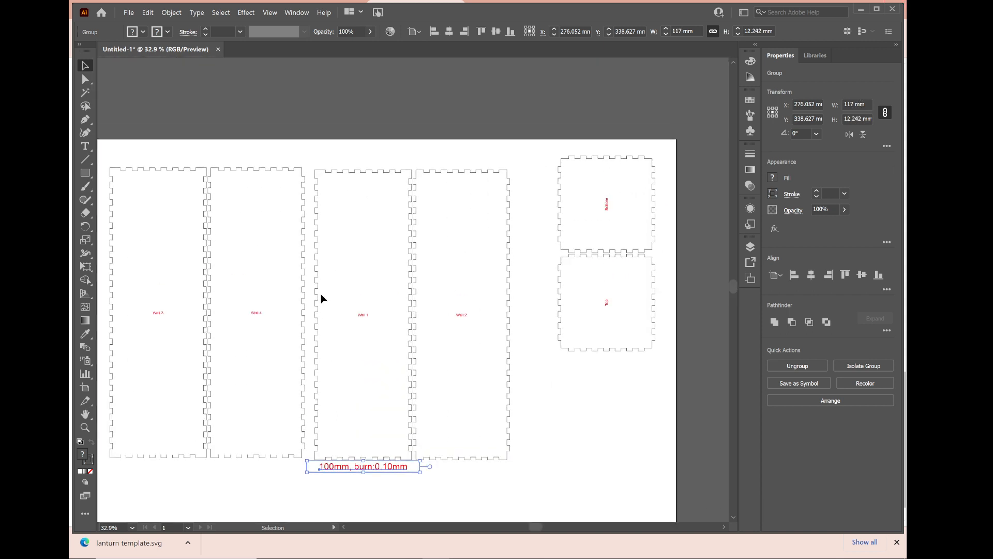
{"action": "scroll", "coordinate": [320, 299], "scroll_direction": "up", "scroll_amount": 1}
{"action": "scroll", "coordinate": [320, 299], "scroll_direction": "left", "scroll_amount": 5, "text": "ctrl"}
{"action": "scroll", "coordinate": [321, 299], "scroll_direction": "right", "scroll_amount": 7, "text": "ctrl"}
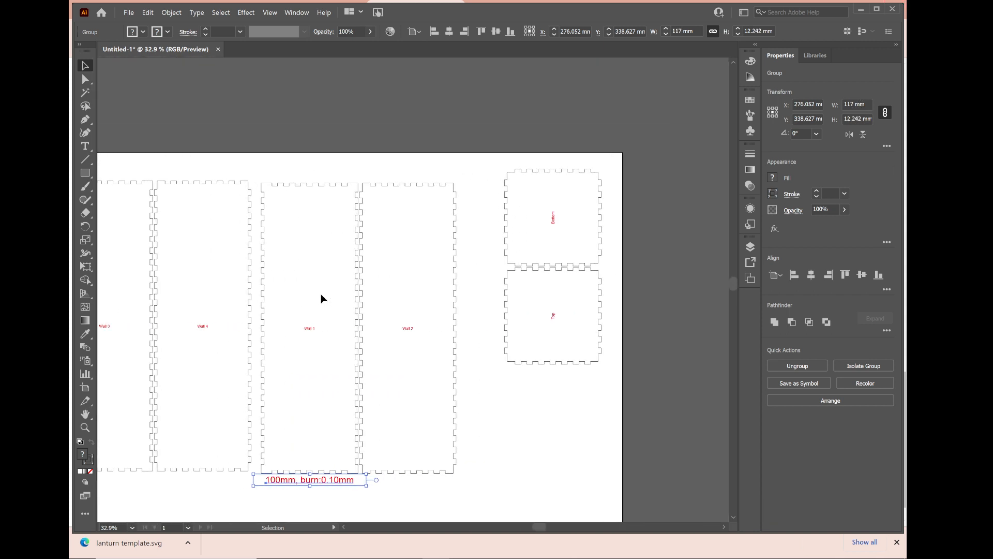
{"action": "scroll", "coordinate": [321, 299], "scroll_direction": "left", "scroll_amount": 5, "text": "ctrl"}
{"action": "left_click", "coordinate": [215, 327]}
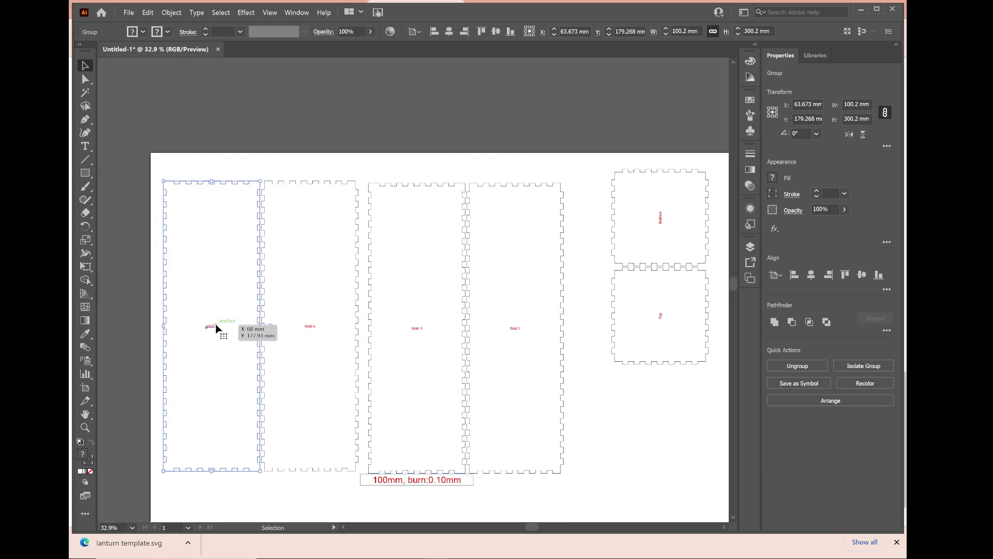
{"action": "double_click", "coordinate": [217, 328]}
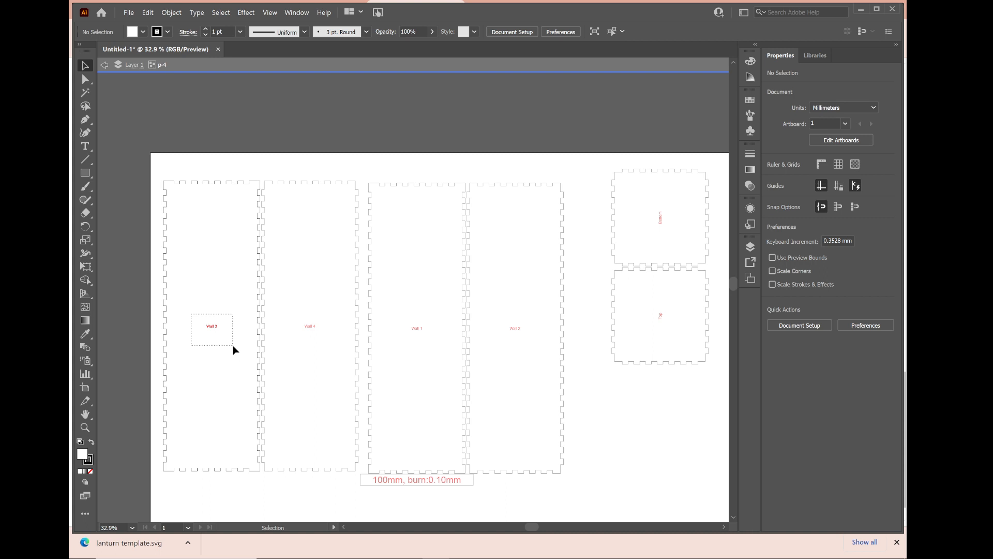
{"action": "left_click", "coordinate": [211, 326]}
{"action": "key", "text": "Delete"}
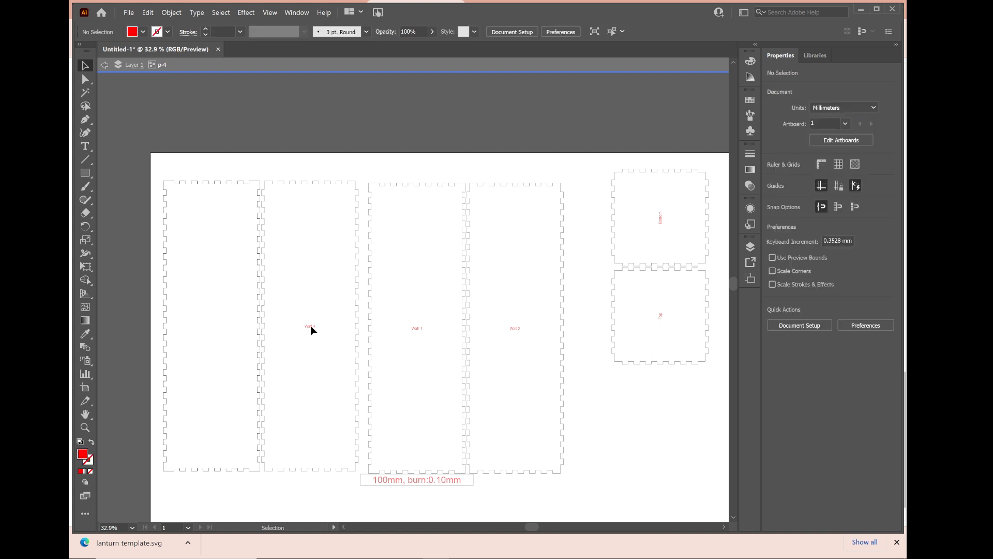
{"action": "key", "text": "Escape"}
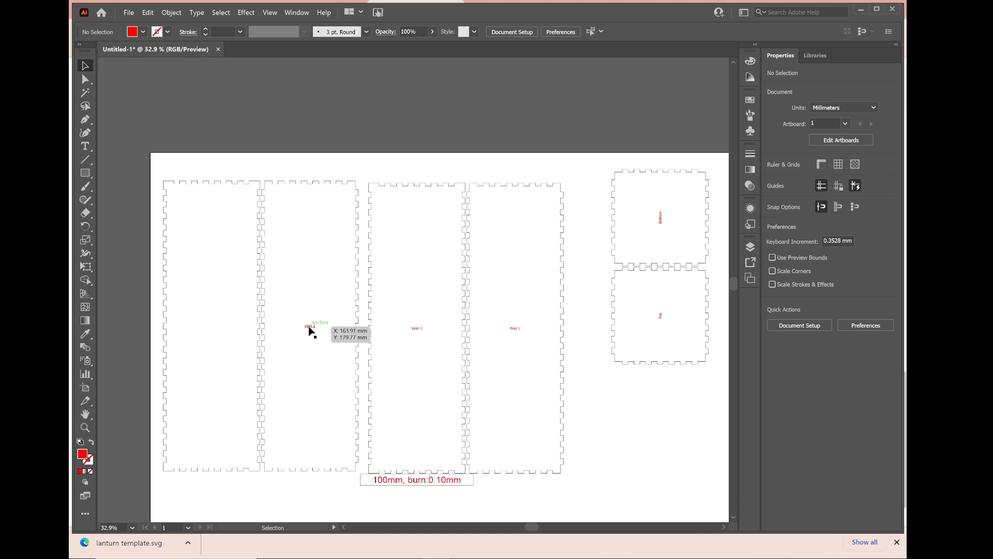
Step: Isolate the Wall 4 panel group, delete its red "Wall 4" text, and leave isolation mode
{"action": "left_click", "coordinate": [309, 329]}
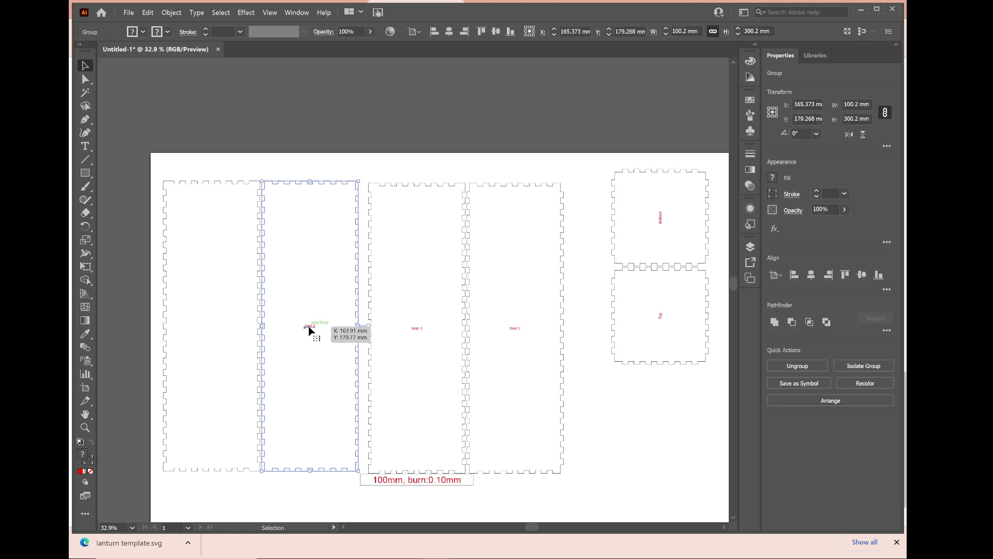
{"action": "left_click", "coordinate": [390, 171]}
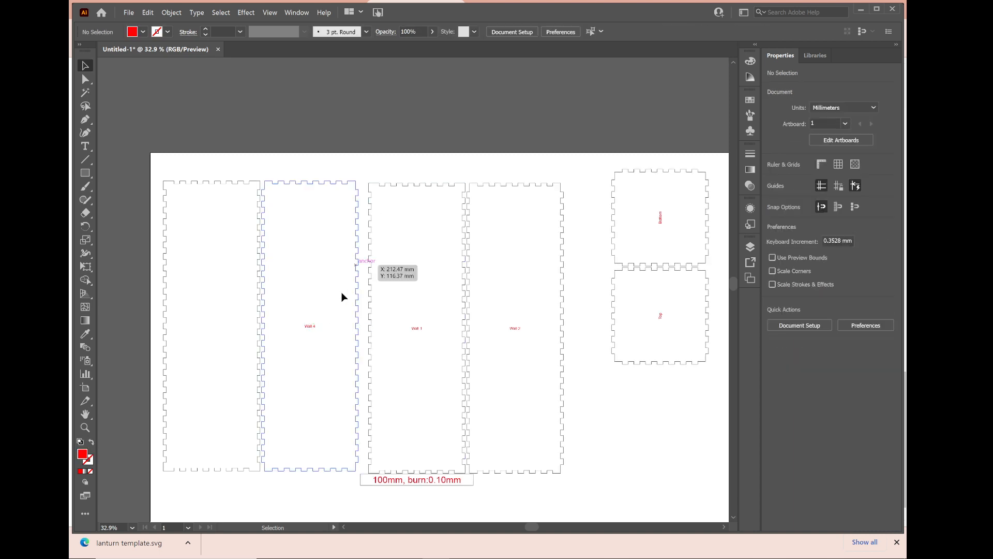
{"action": "double_click", "coordinate": [308, 330]}
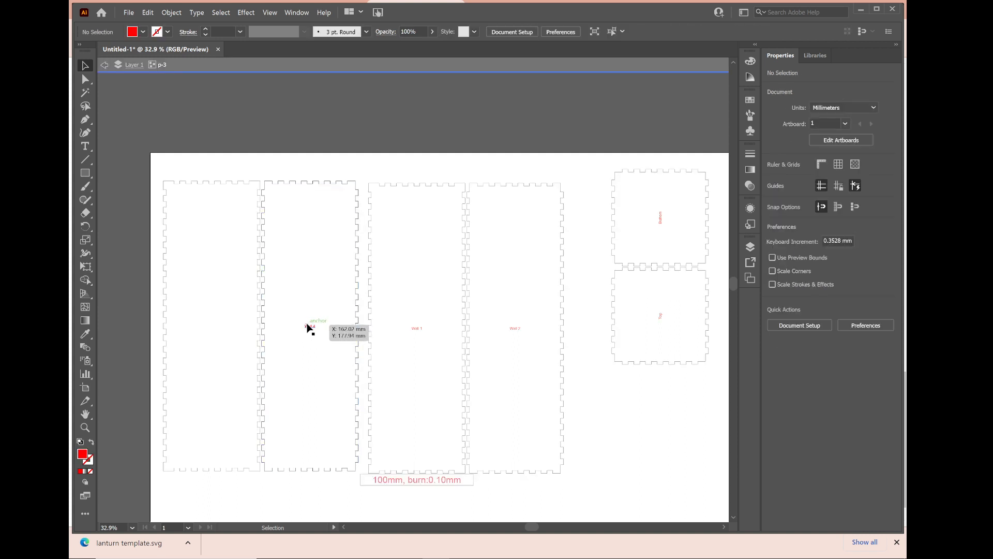
{"action": "left_click", "coordinate": [308, 327]}
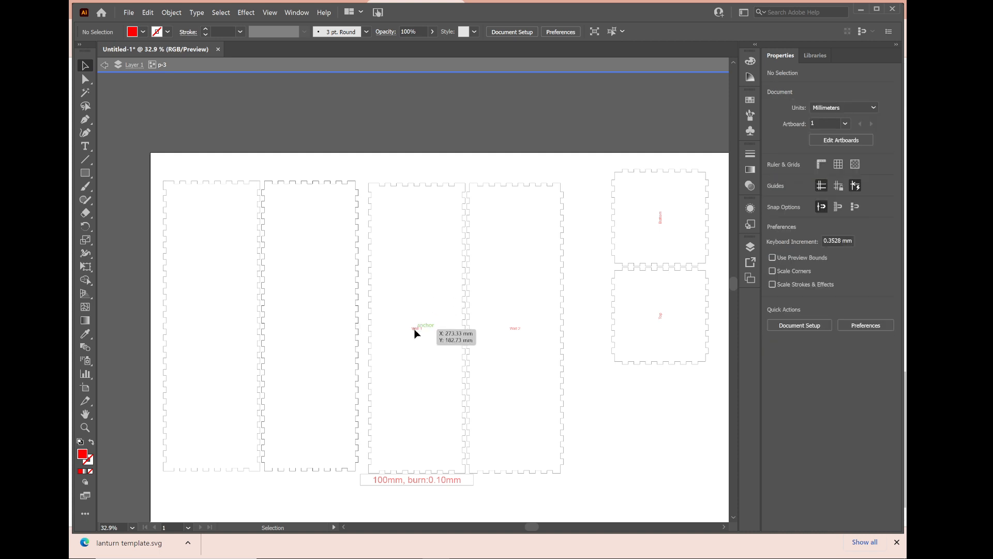
{"action": "key", "text": "Escape"}
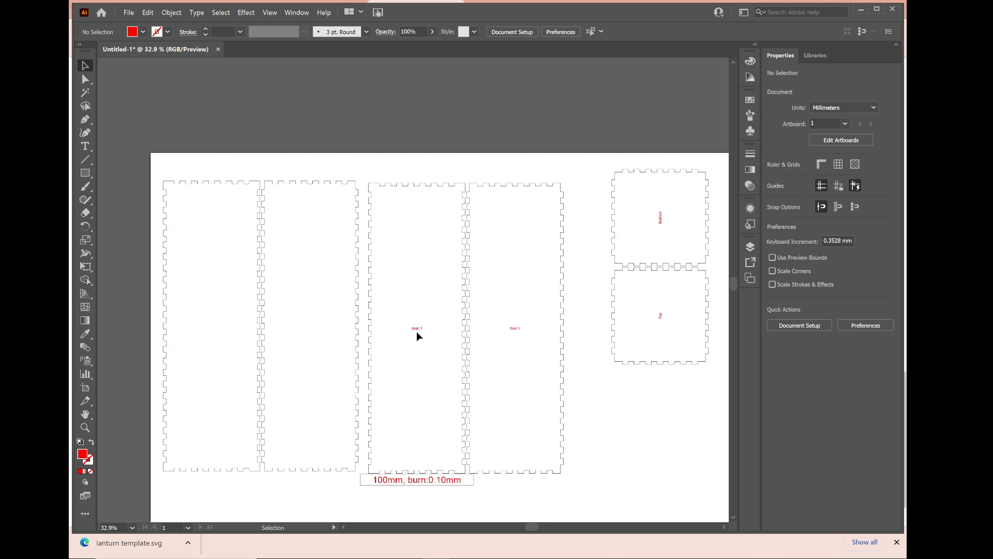
Step: Isolate the Wall 1 panel group, delete its red "Wall 1" text, and leave isolation mode
{"action": "double_click", "coordinate": [417, 332]}
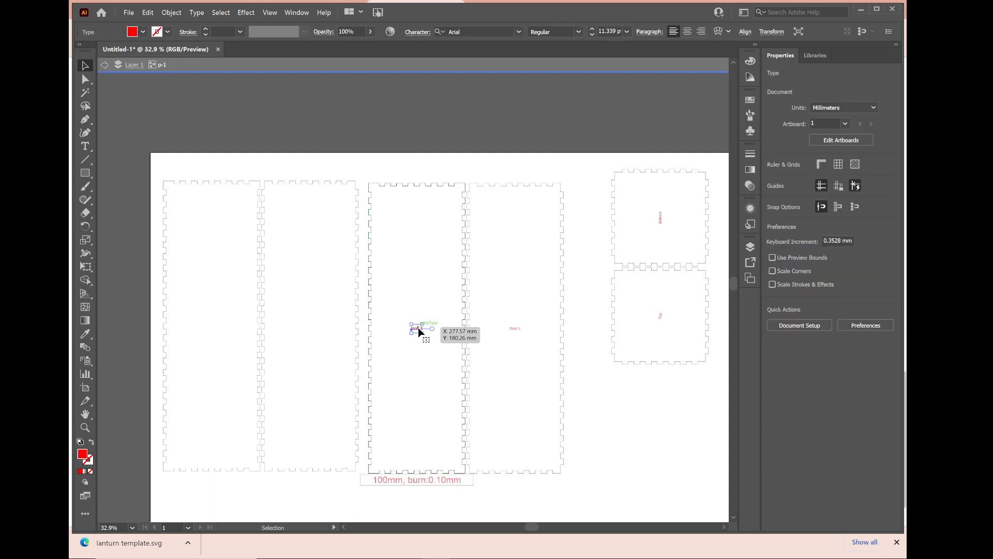
{"action": "left_click", "coordinate": [418, 329]}
{"action": "key", "text": "Delete"}
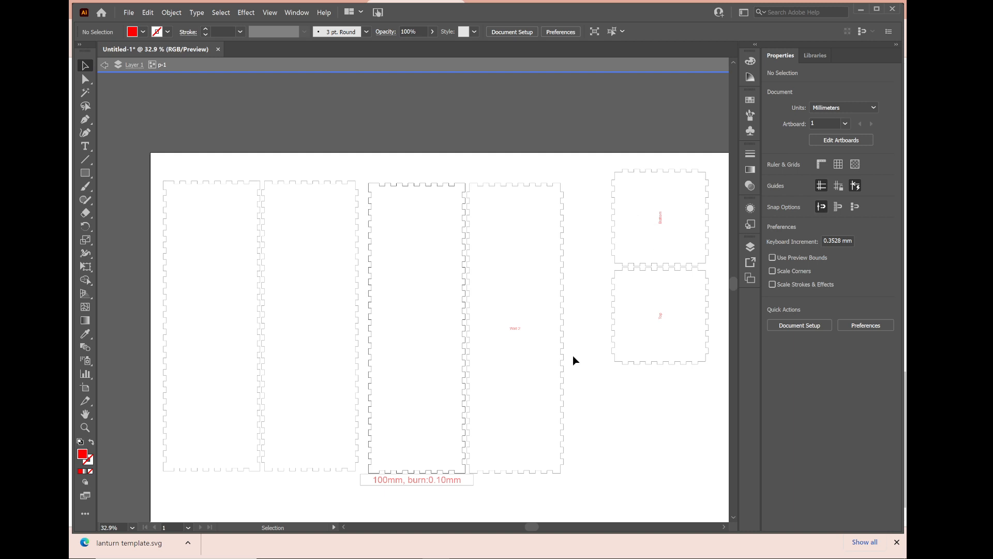
{"action": "key", "text": "Escape"}
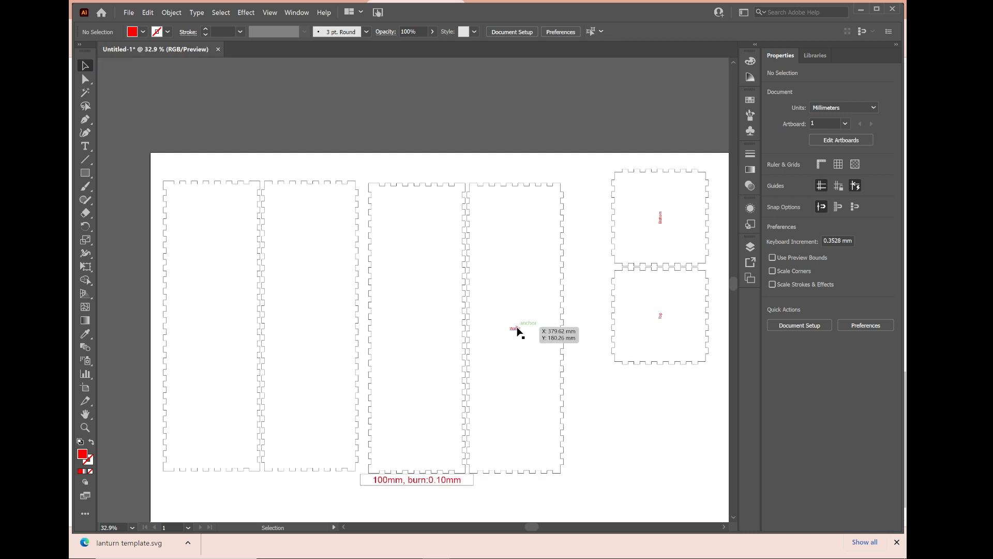
Step: Isolate the Wall 2 panel group and delete its red "Wall 2" text
{"action": "double_click", "coordinate": [518, 331]}
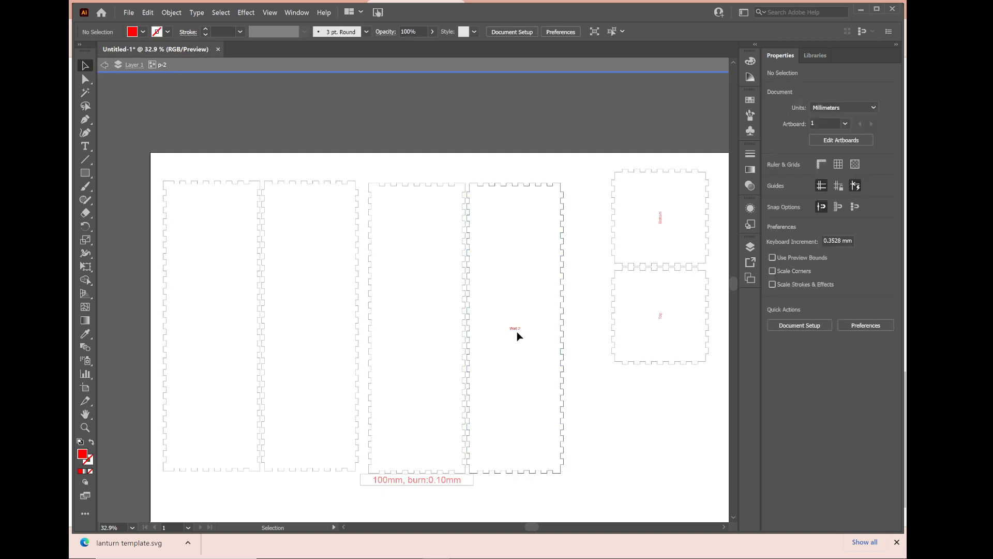
{"action": "left_click", "coordinate": [517, 332]}
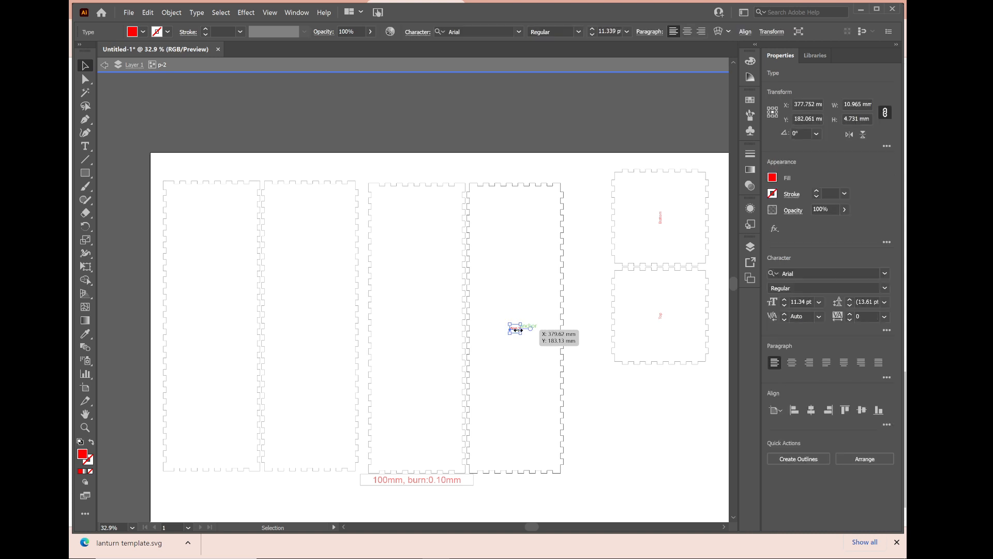
{"action": "key", "text": "Delete"}
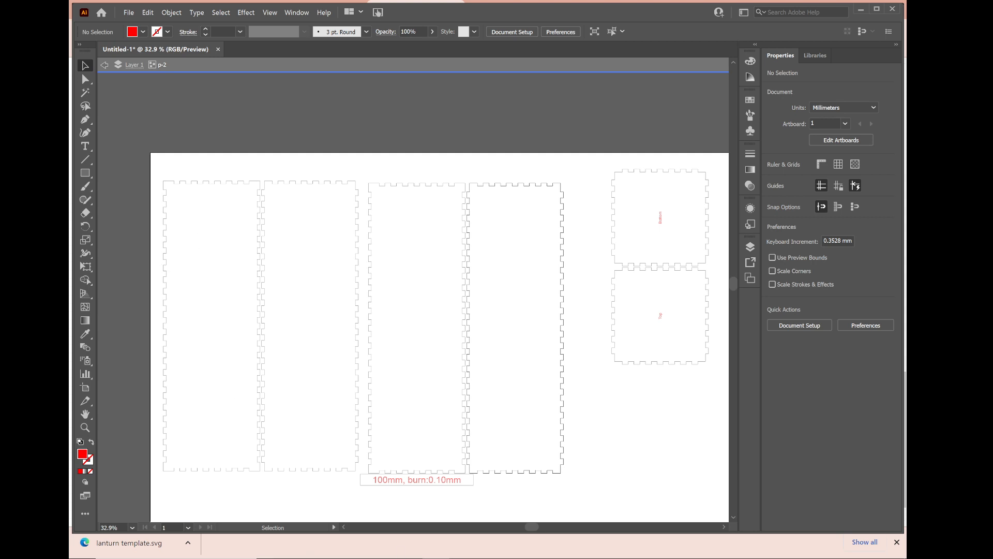
{"action": "mouse_move", "coordinate": [529, 556]}
{"action": "left_click", "coordinate": [520, 549]}
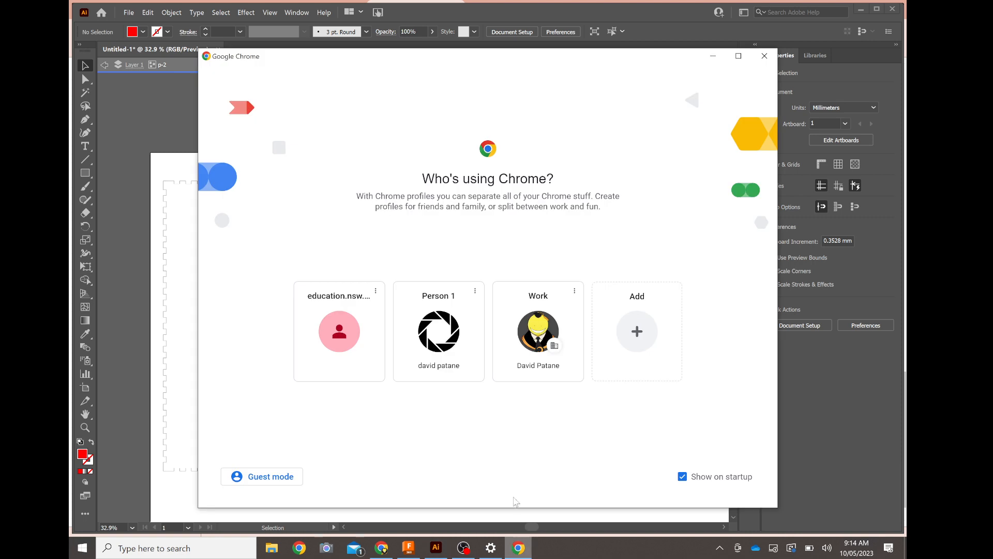
{"action": "left_click", "coordinate": [765, 57]}
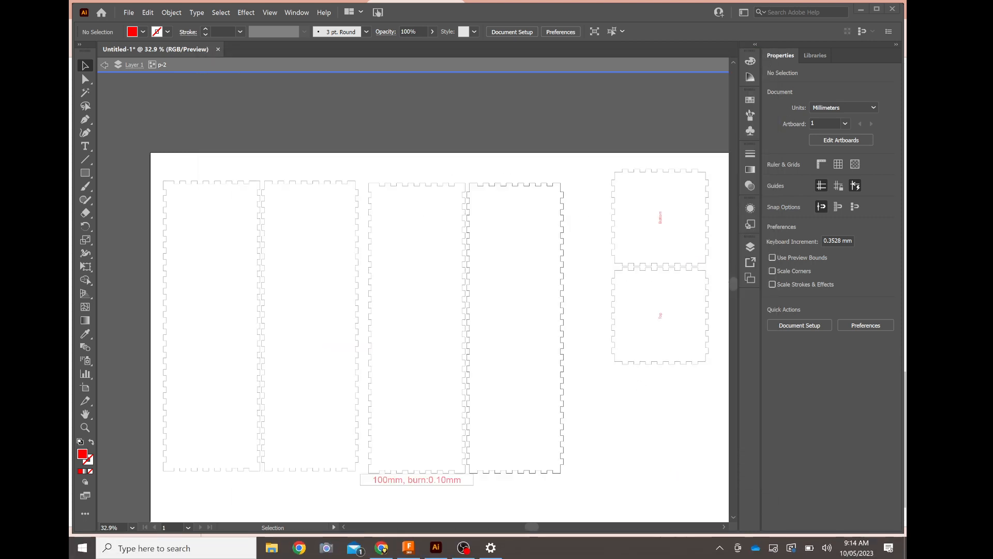
Step: Switch to the browser, open the Laser Cut Window Floral Lattice Stencil page, screen-capture its third panel (star lattice), and return to Illustrator
{"action": "left_click", "coordinate": [381, 548]}
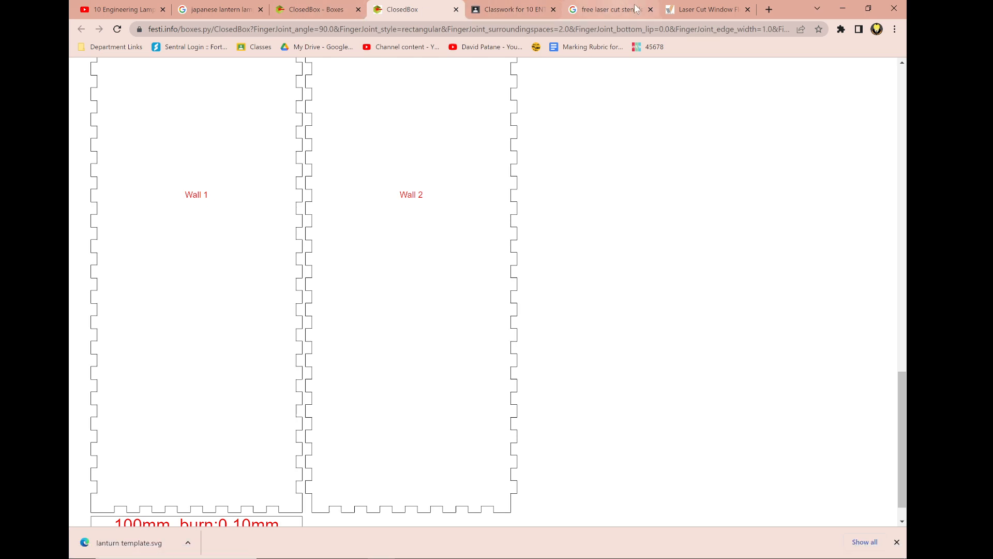
{"action": "left_click", "coordinate": [613, 10]}
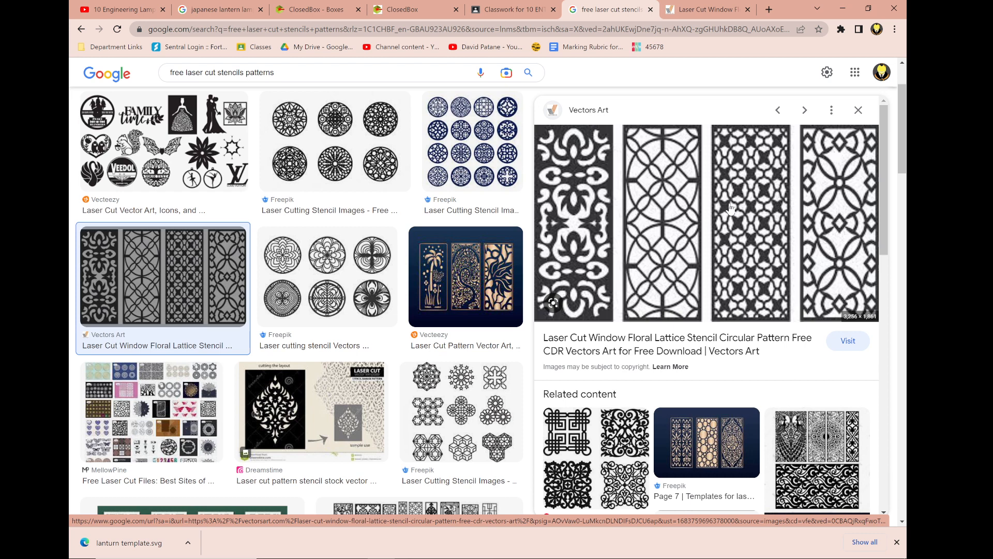
{"action": "left_click", "coordinate": [696, 9]}
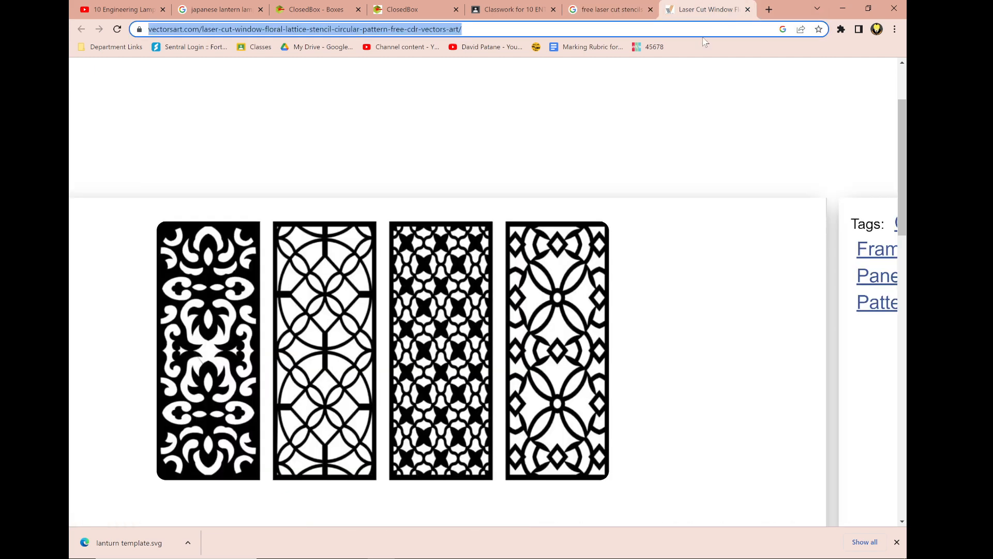
{"action": "scroll", "coordinate": [408, 384], "scroll_direction": "down", "scroll_amount": 1}
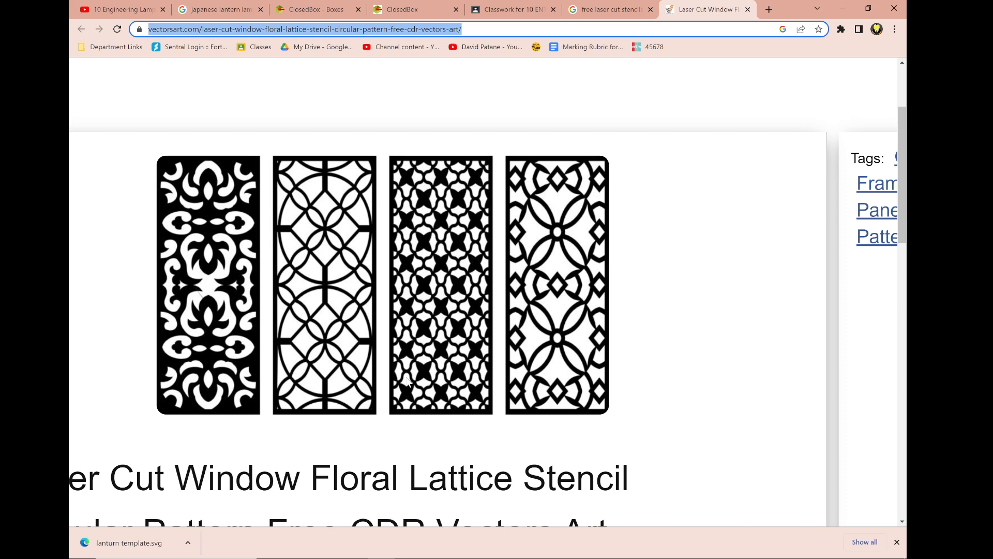
{"action": "key", "text": "super+shift+s"}
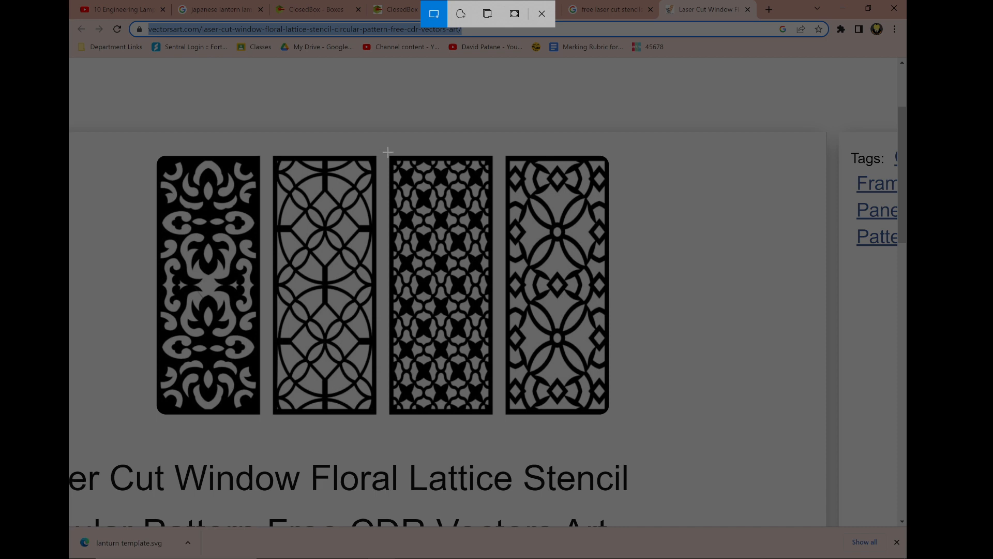
{"action": "mouse_move", "coordinate": [387, 152]}
{"action": "left_mouse_down"}
{"action": "mouse_move", "coordinate": [521, 366]}
{"action": "mouse_move", "coordinate": [499, 486]}
{"action": "mouse_move", "coordinate": [496, 417]}
{"action": "left_mouse_up"}
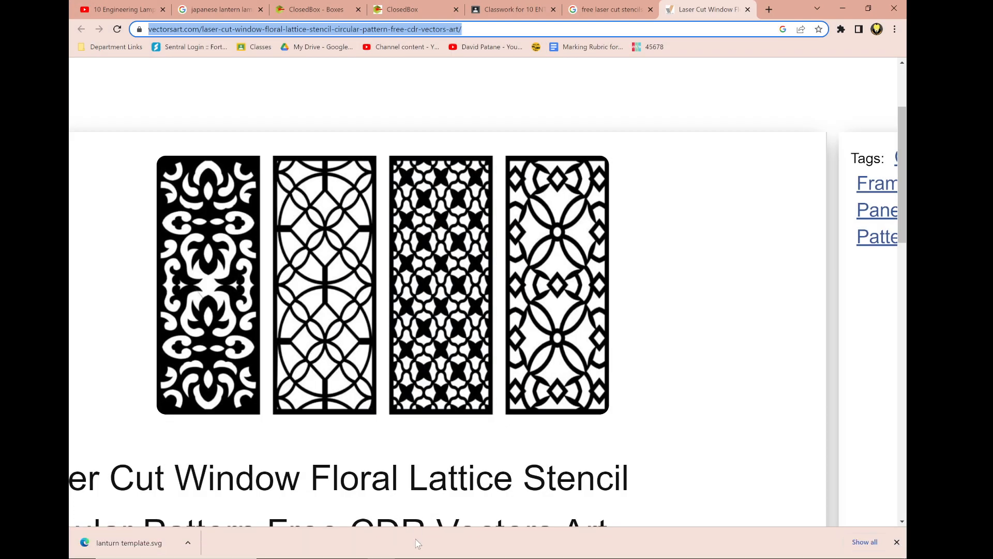
{"action": "left_click", "coordinate": [436, 548]}
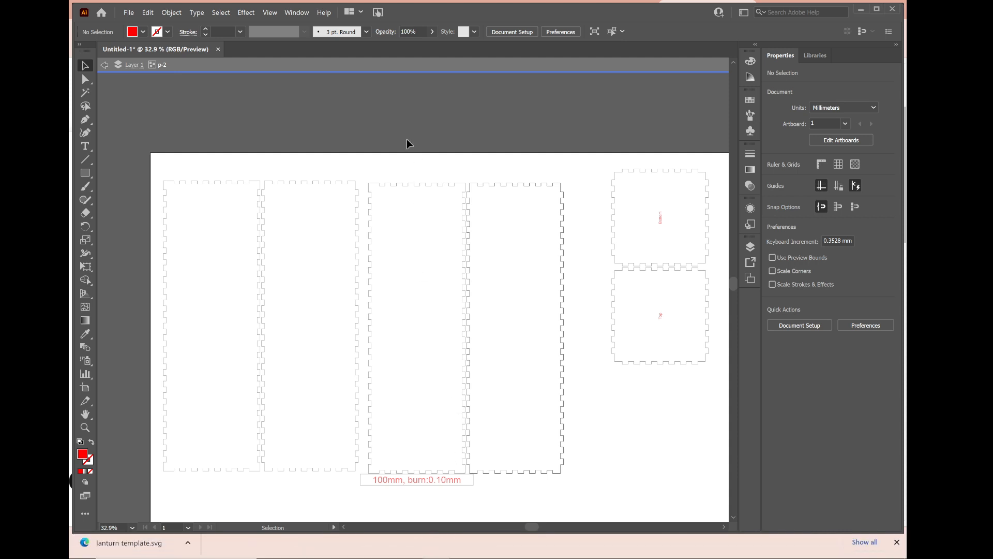
{"action": "key", "text": "ctrl+v"}
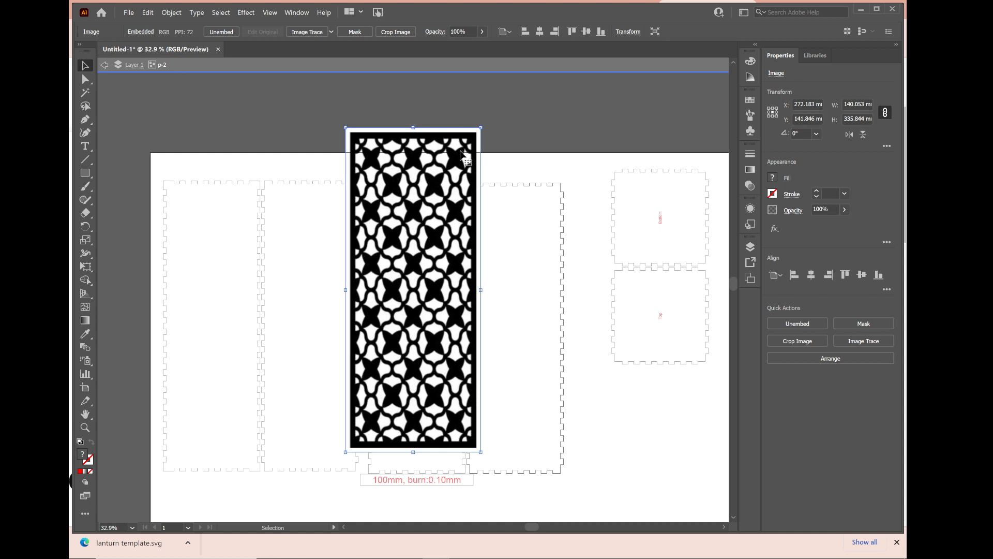
{"action": "left_click_drag", "start_coordinate": [459, 158], "coordinate": [569, 133]}
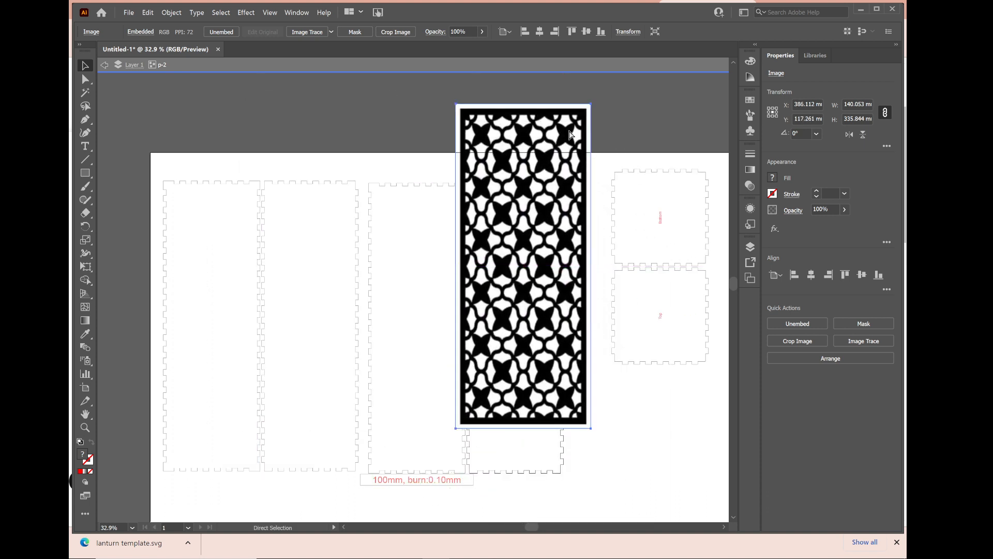
{"action": "key", "text": "ctrl+z"}
{"action": "key", "text": "ctrl+z"}
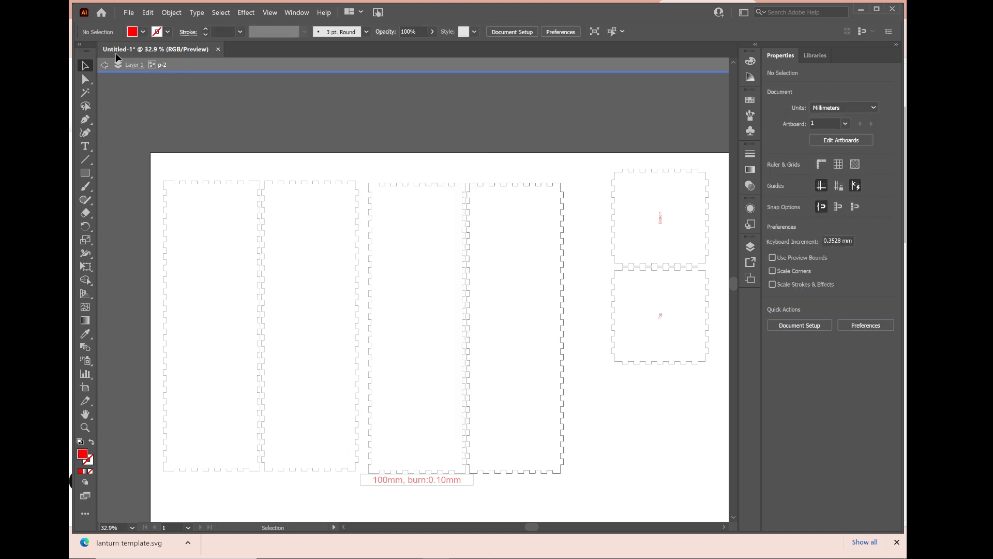
Step: Create a new 600 x 450 mm RGB document and paste the captured lattice image into it
{"action": "left_click", "coordinate": [129, 13]}
{"action": "left_click", "coordinate": [137, 25]}
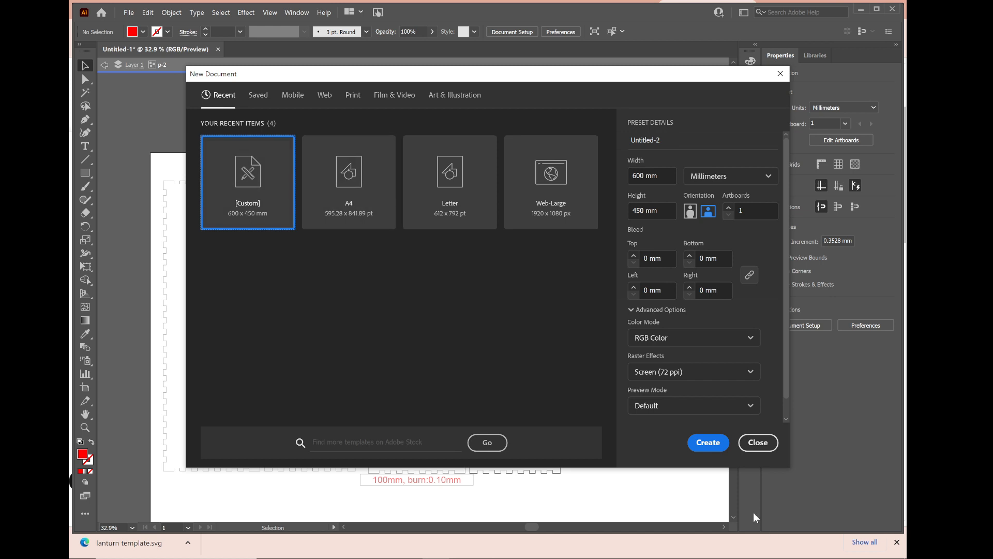
{"action": "left_click", "coordinate": [705, 447]}
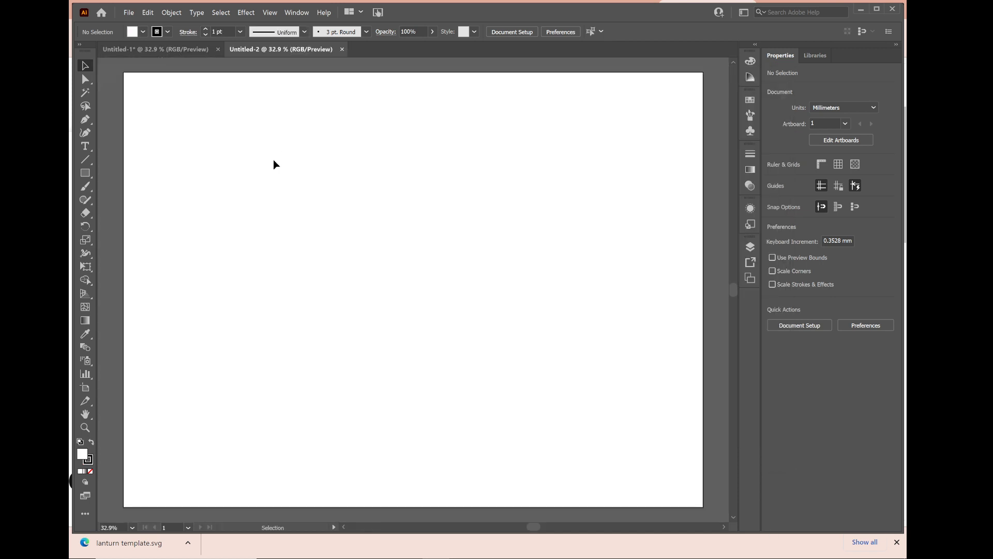
{"action": "key", "text": "ctrl+v"}
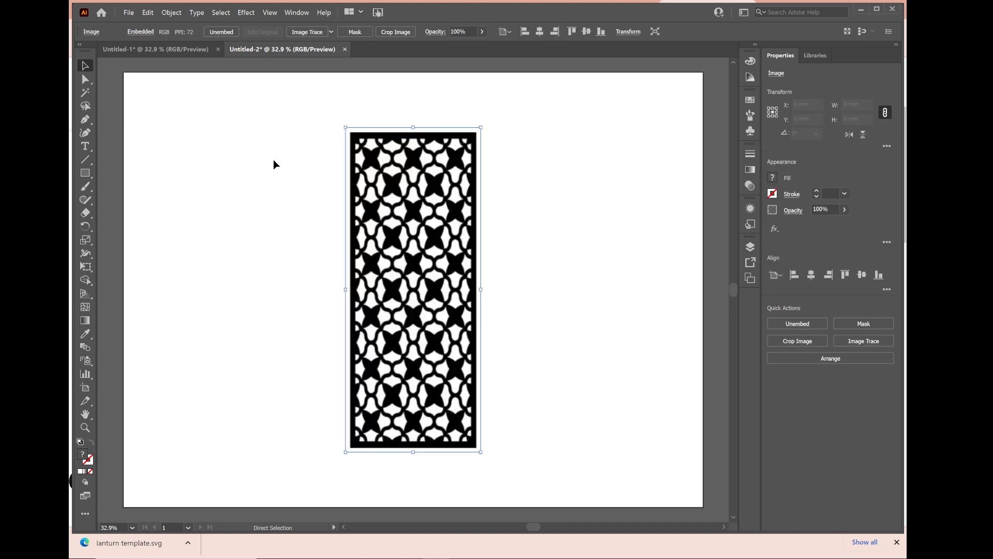
{"action": "left_click", "coordinate": [556, 251]}
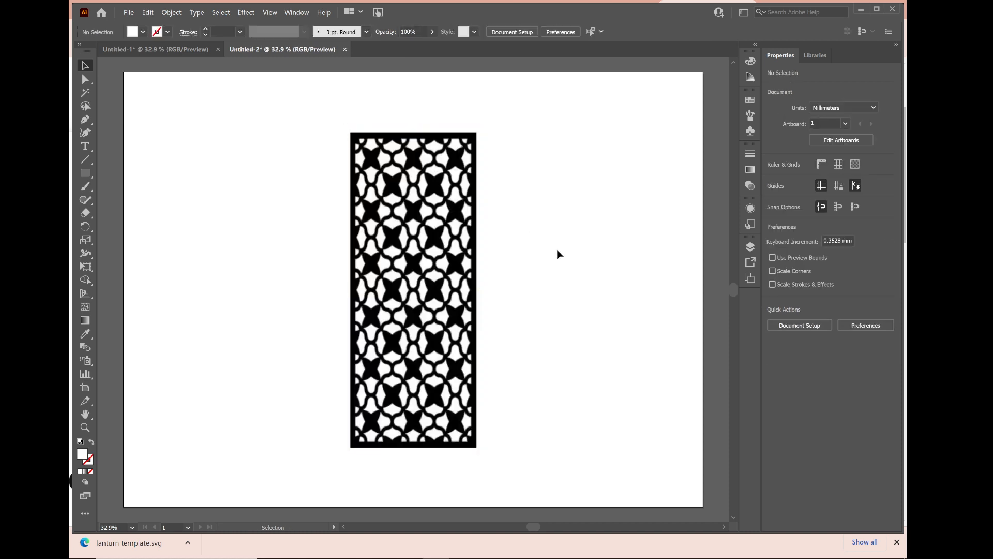
{"action": "left_click", "coordinate": [477, 256]}
{"action": "scroll", "coordinate": [474, 244], "scroll_direction": "left", "scroll_amount": 2}
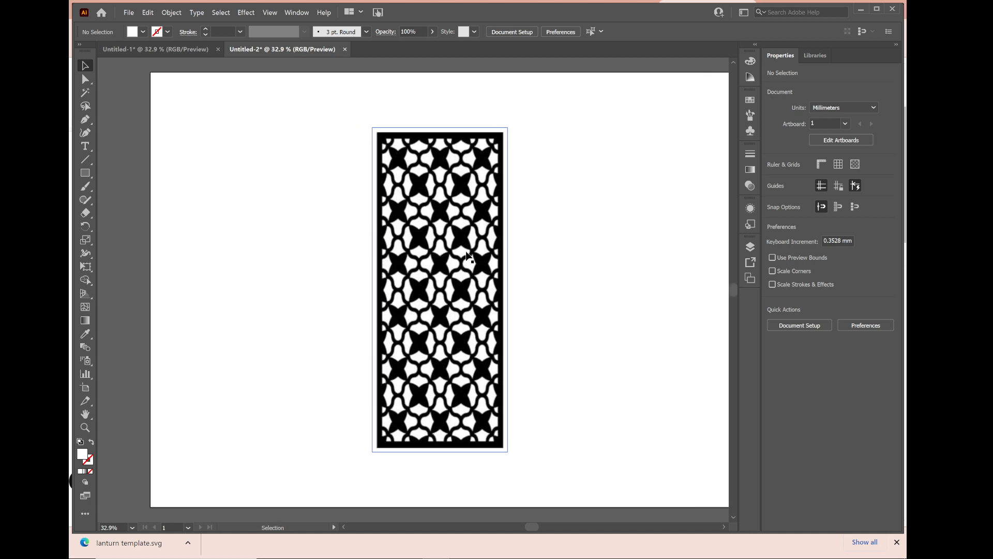
{"action": "left_click", "coordinate": [592, 282]}
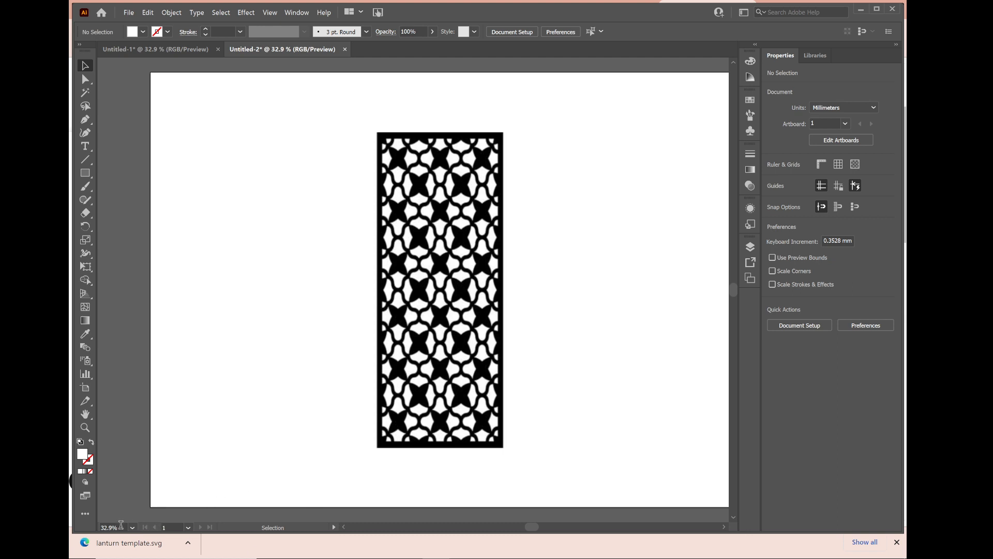
{"action": "left_click", "coordinate": [133, 530]}
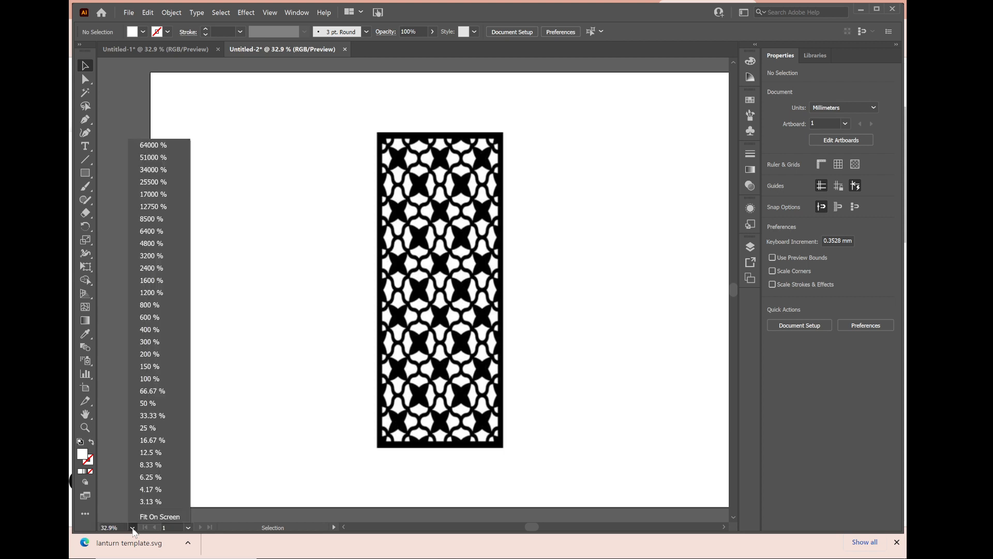
{"action": "left_click", "coordinate": [582, 275]}
Step: Select the pasted lattice image and make an Image Trace of it with the default preset
{"action": "left_click", "coordinate": [467, 238]}
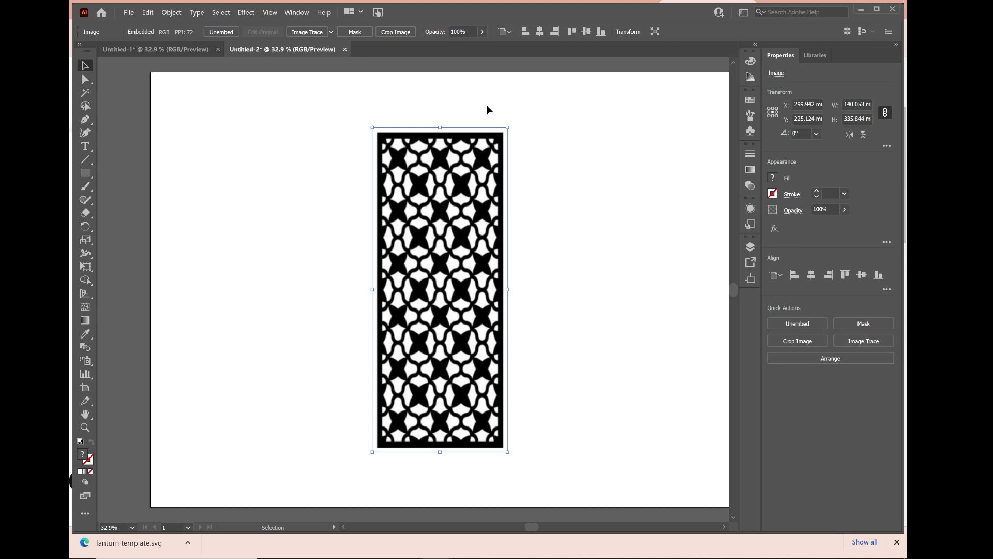
{"action": "left_click", "coordinate": [171, 12]}
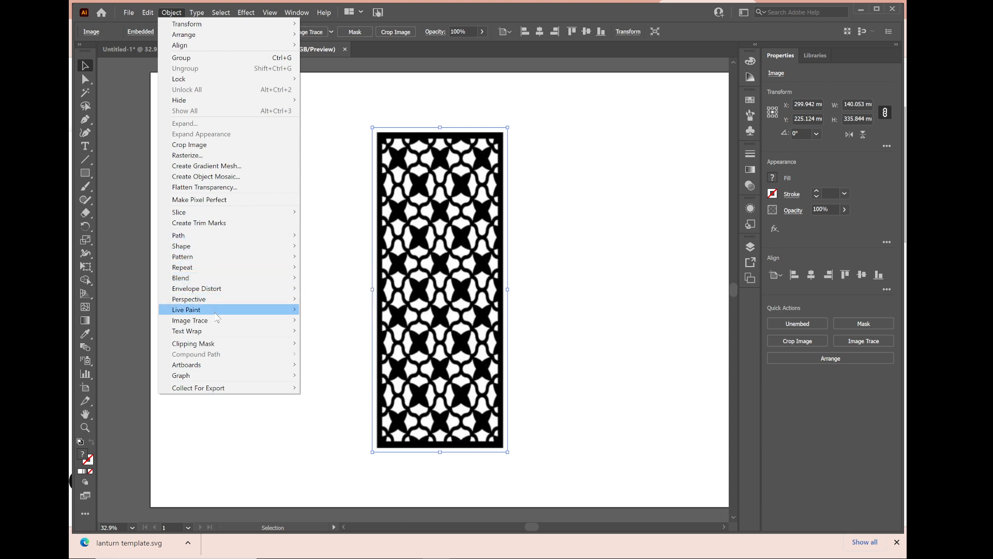
{"action": "mouse_move", "coordinate": [219, 324]}
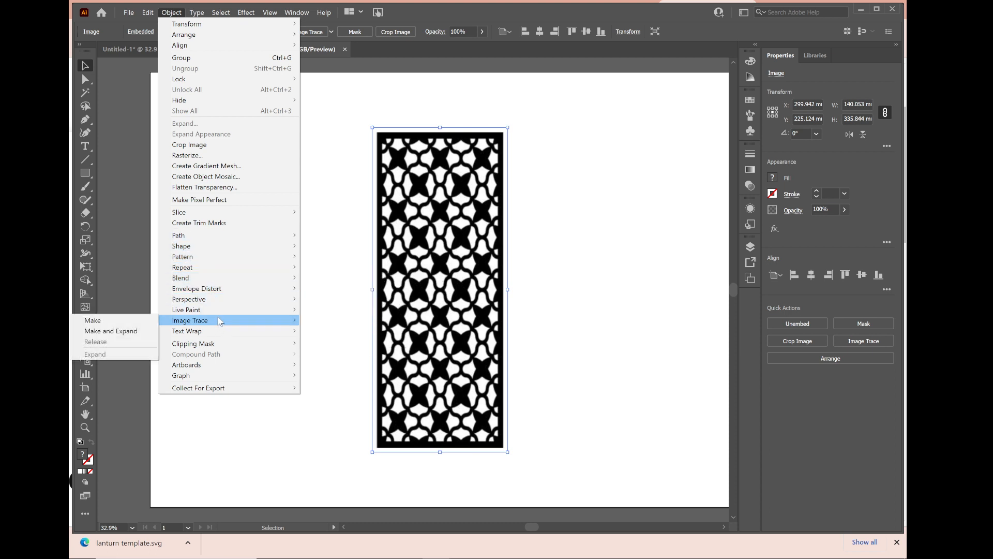
{"action": "left_click", "coordinate": [129, 327]}
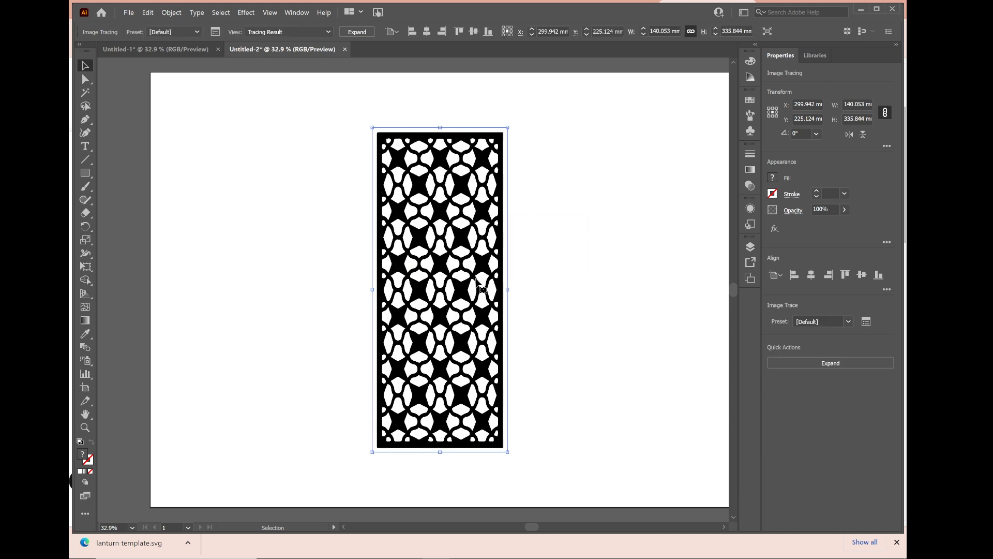
Step: Compare the traced edges with the original pixels at 800% by undoing and redoing the trace, and fit the artboard on screen
{"action": "left_click", "coordinate": [132, 528]}
{"action": "left_click", "coordinate": [160, 305]}
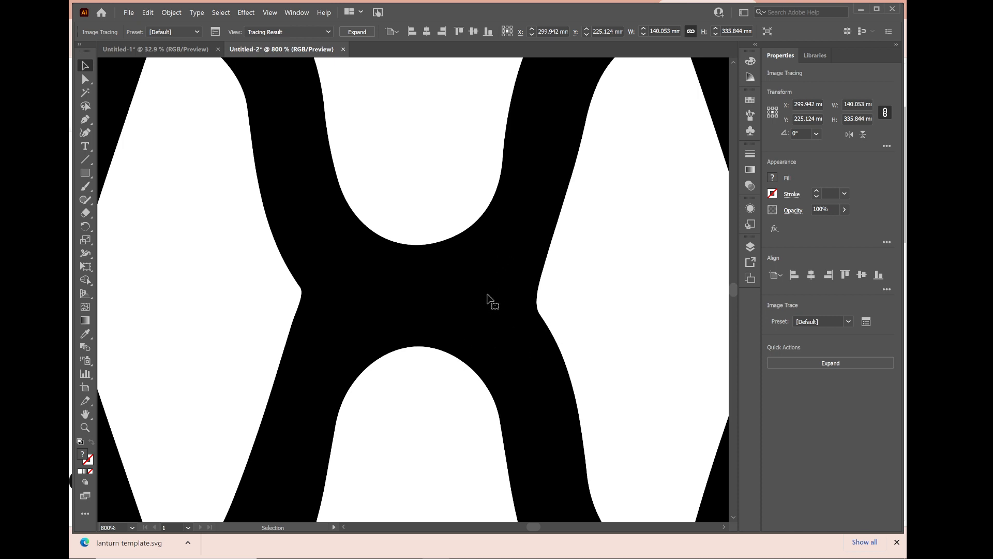
{"action": "key", "text": "ctrl+z"}
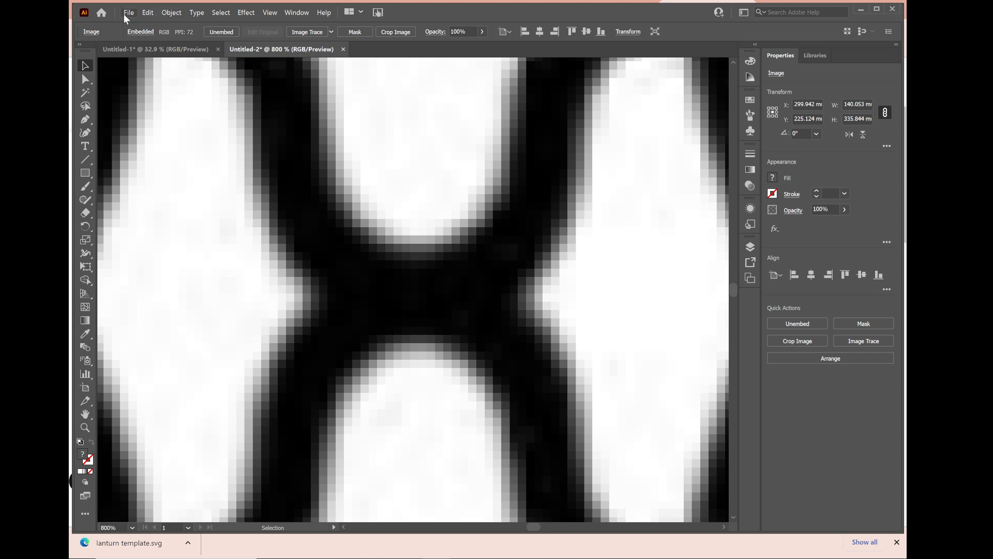
{"action": "left_click", "coordinate": [149, 13]}
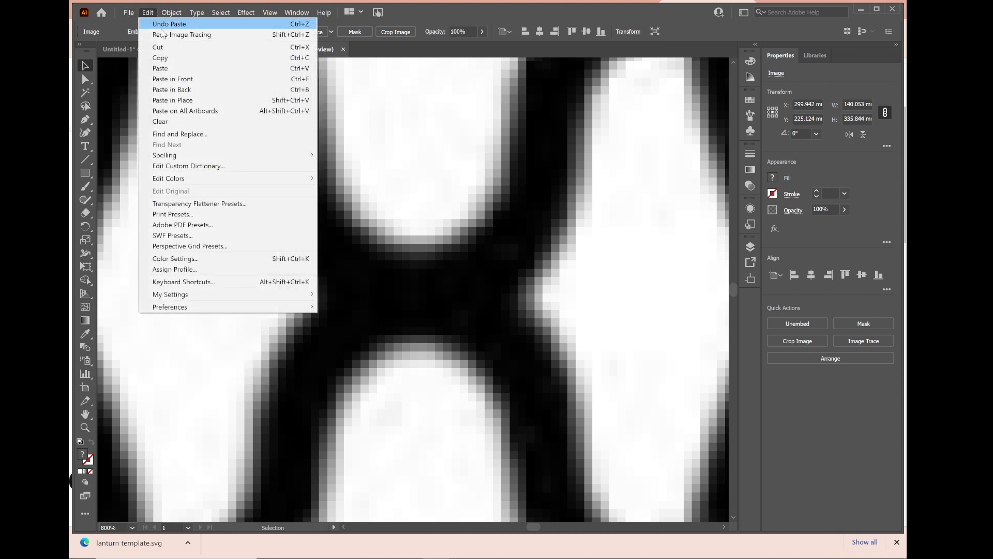
{"action": "left_click", "coordinate": [164, 34]}
{"action": "scroll", "coordinate": [456, 188], "scroll_direction": "down", "scroll_amount": 4}
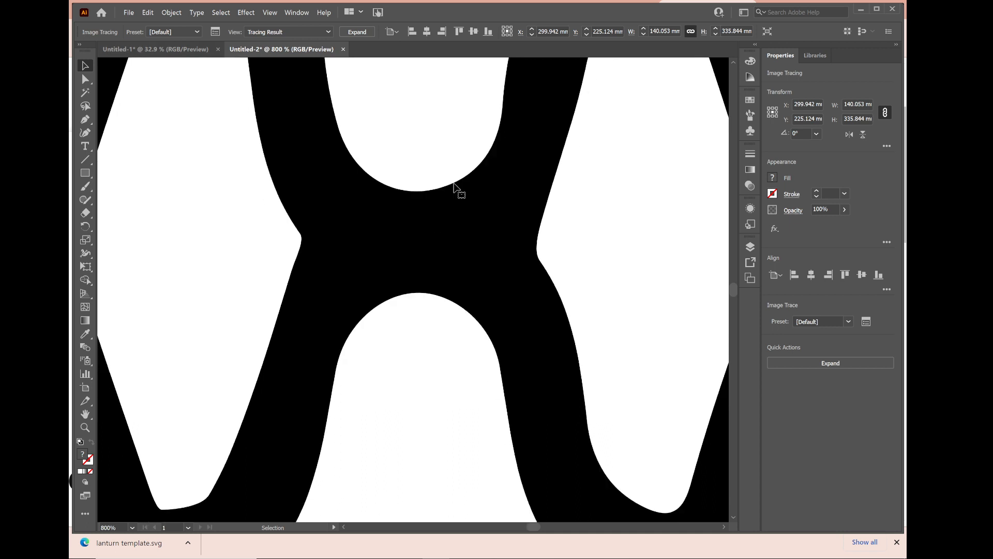
{"action": "scroll", "coordinate": [454, 186], "scroll_direction": "right", "scroll_amount": 1}
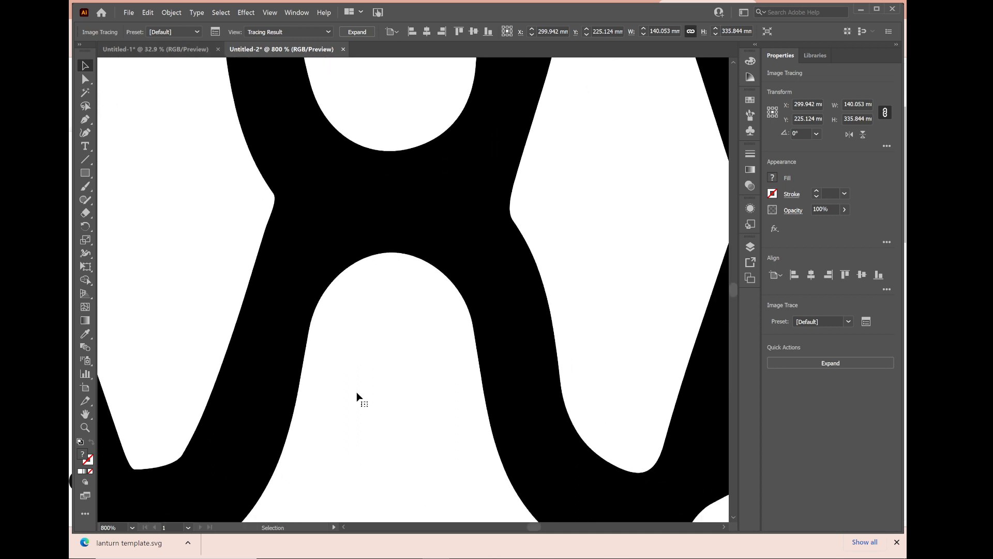
{"action": "left_click", "coordinate": [132, 527]}
{"action": "left_click", "coordinate": [150, 464]}
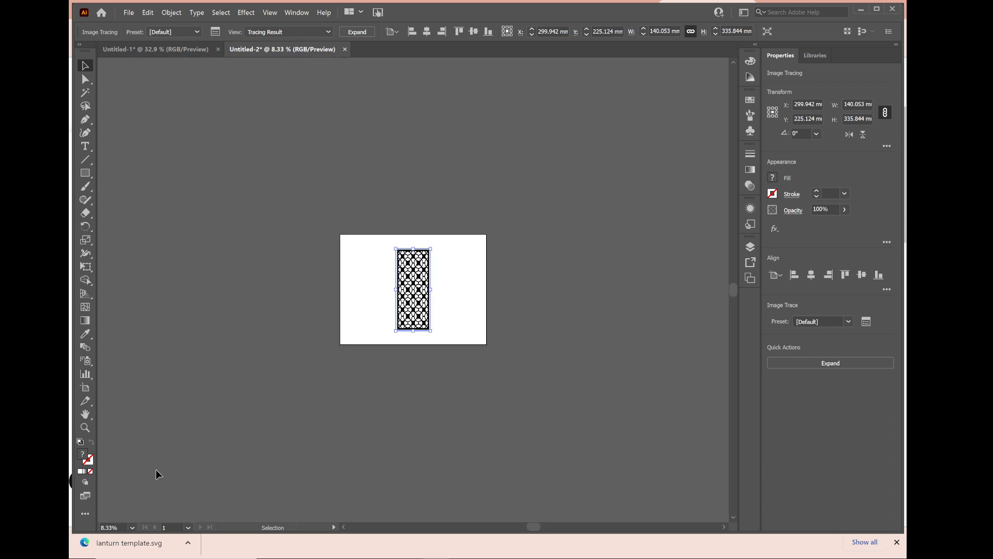
{"action": "scroll", "coordinate": [353, 333], "scroll_direction": "left", "scroll_amount": 3}
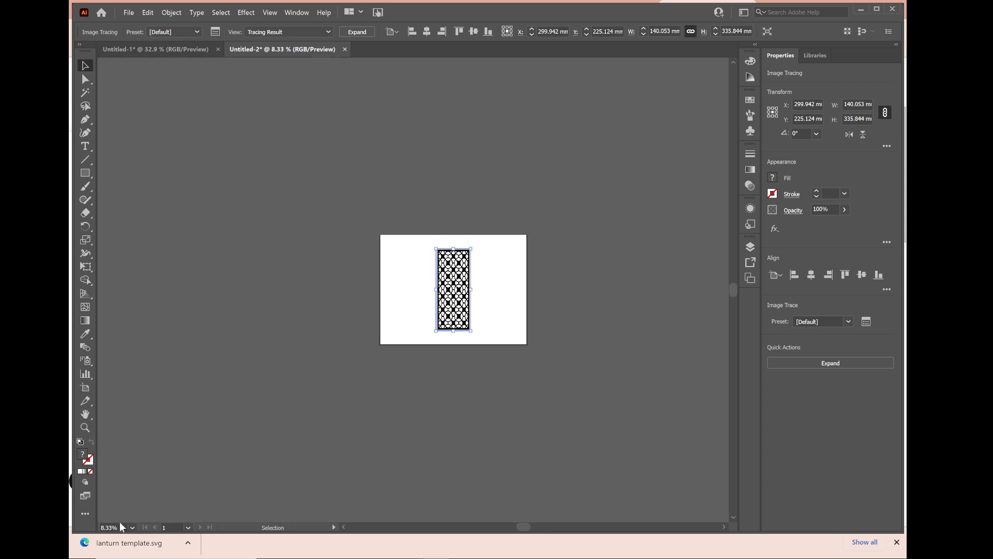
{"action": "left_click", "coordinate": [132, 526]}
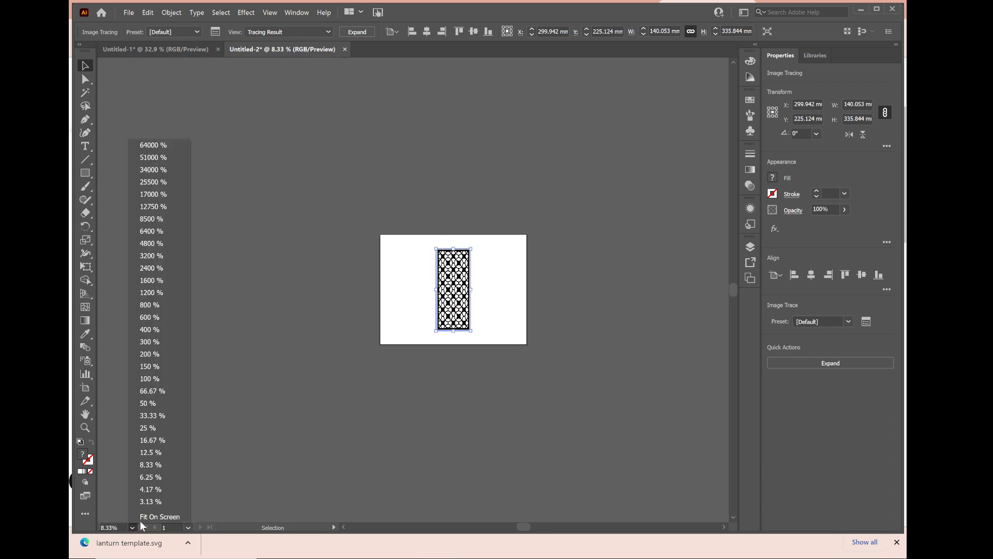
{"action": "left_click", "coordinate": [140, 519]}
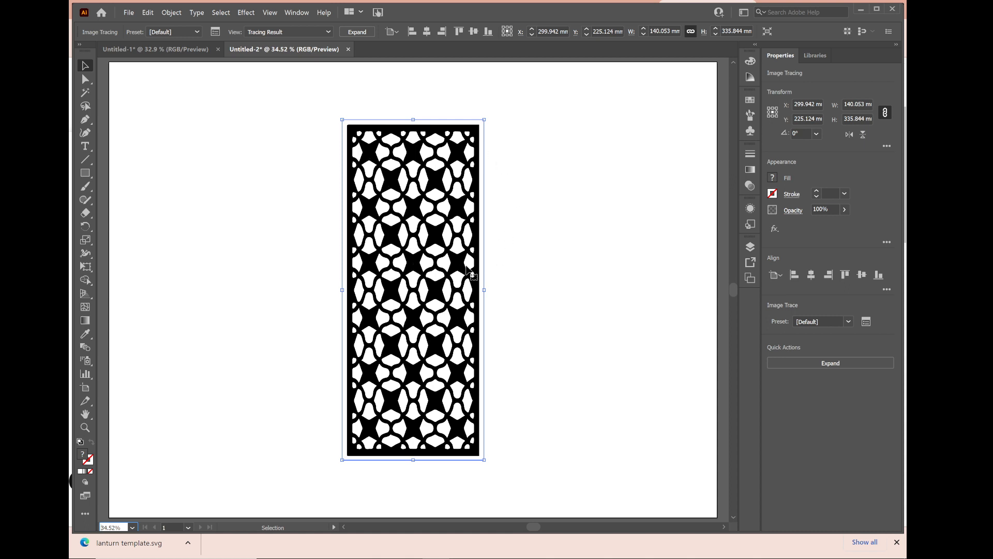
Step: Select the traced lattice and expand it into editable vector paths
{"action": "left_click", "coordinate": [520, 299]}
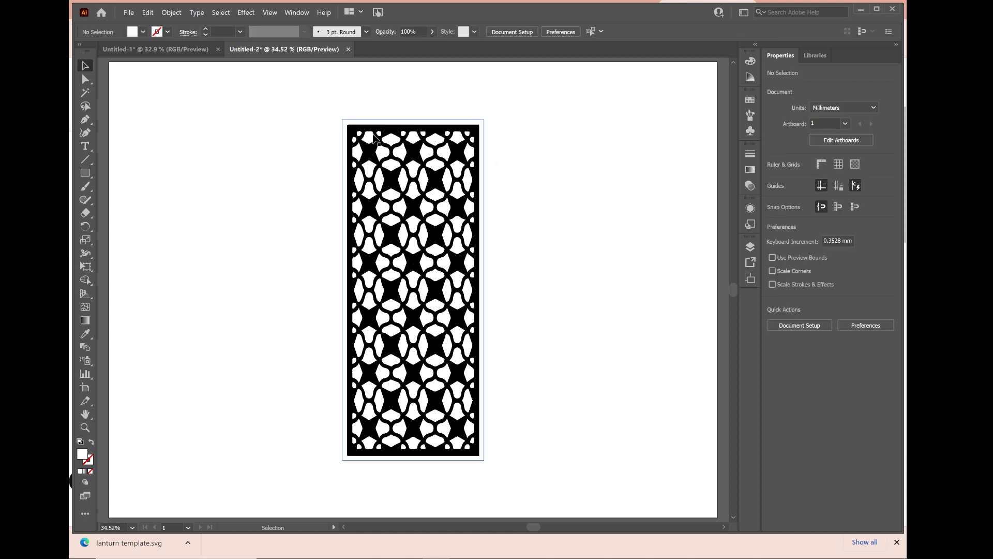
{"action": "left_click", "coordinate": [392, 139]}
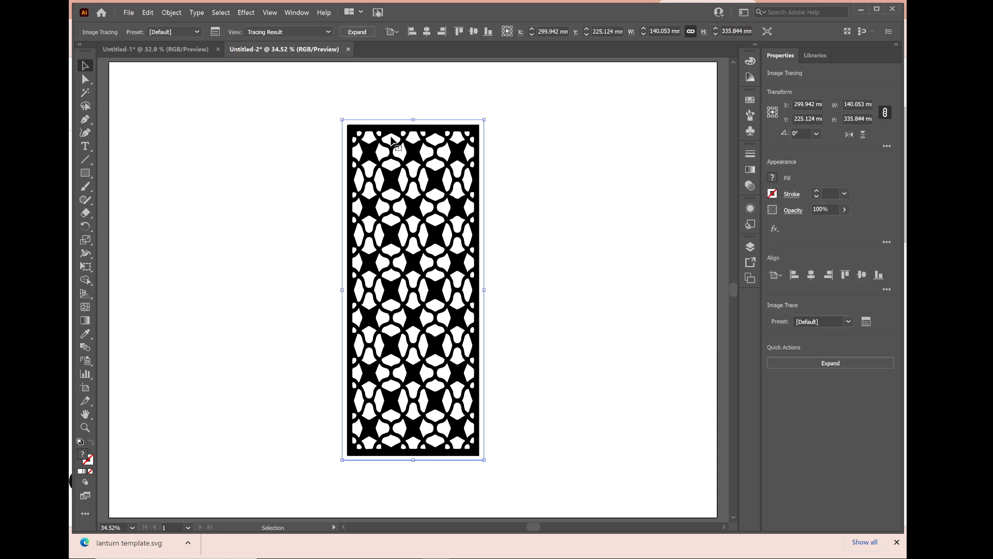
{"action": "left_click", "coordinate": [796, 364]}
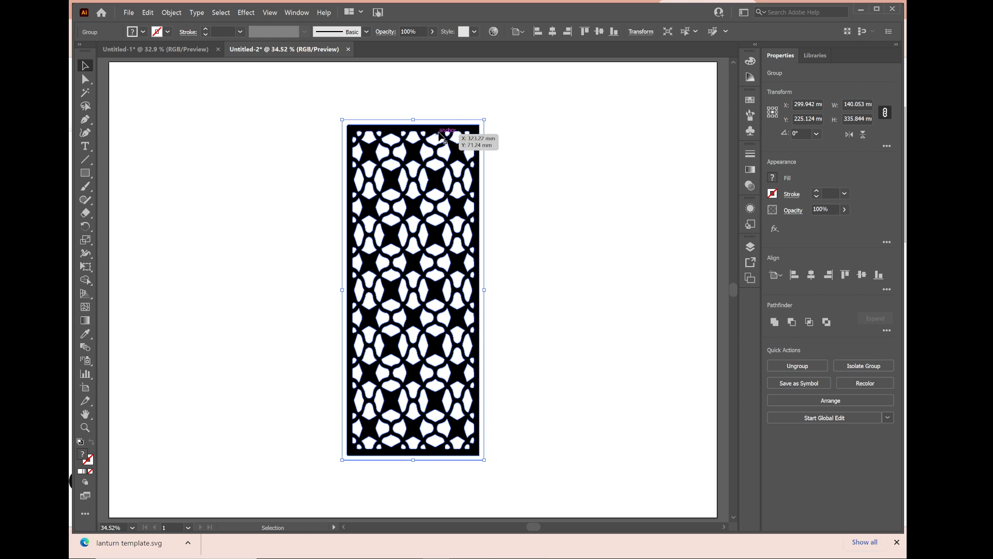
Step: Isolate the expanded group, move its black lattice aside and give the remaining white shapes an RGB Green stroke
{"action": "left_click_drag", "start_coordinate": [431, 133], "coordinate": [246, 133]}
{"action": "double_click", "coordinate": [467, 107]}
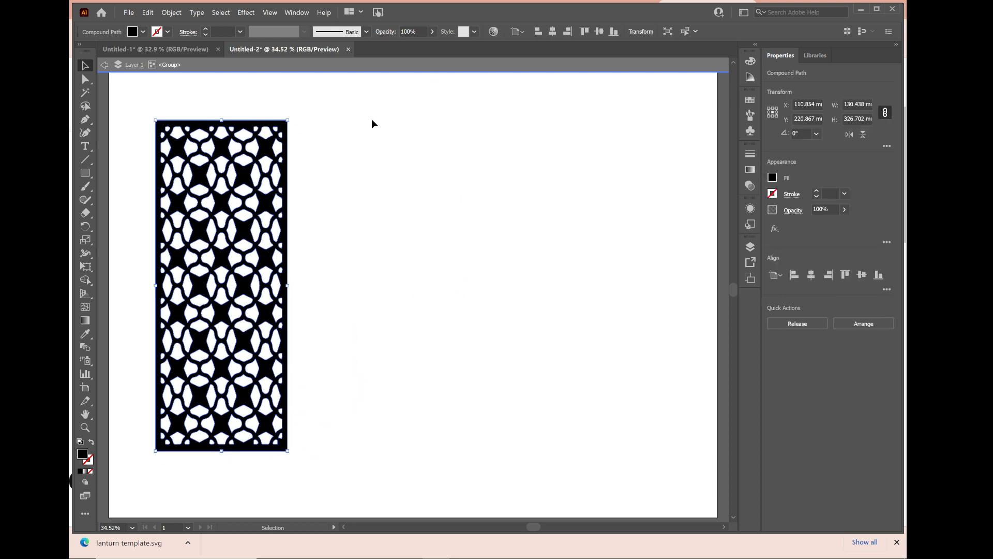
{"action": "left_click_drag", "start_coordinate": [325, 90], "coordinate": [594, 446]}
{"action": "scroll", "coordinate": [583, 341], "scroll_direction": "up", "scroll_amount": 3}
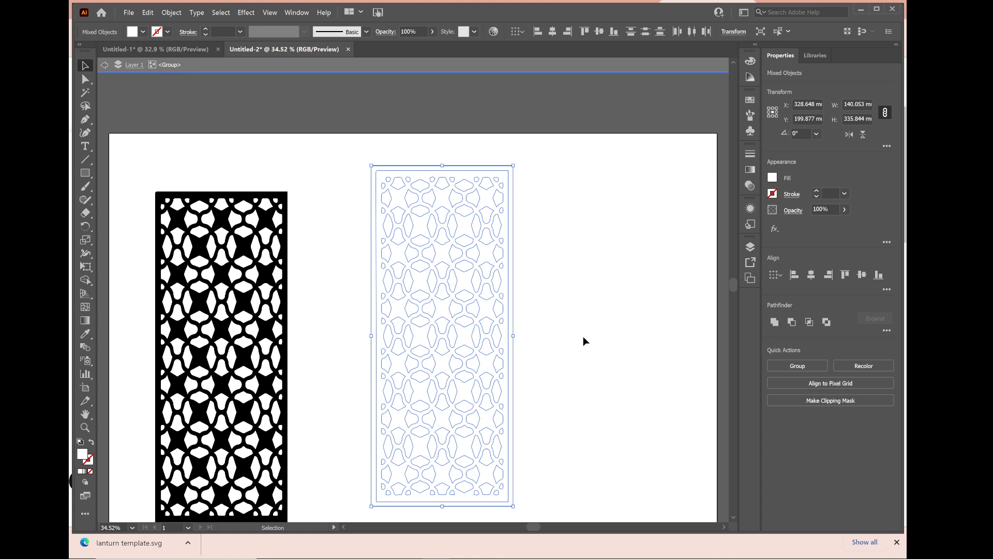
{"action": "left_click", "coordinate": [775, 195]}
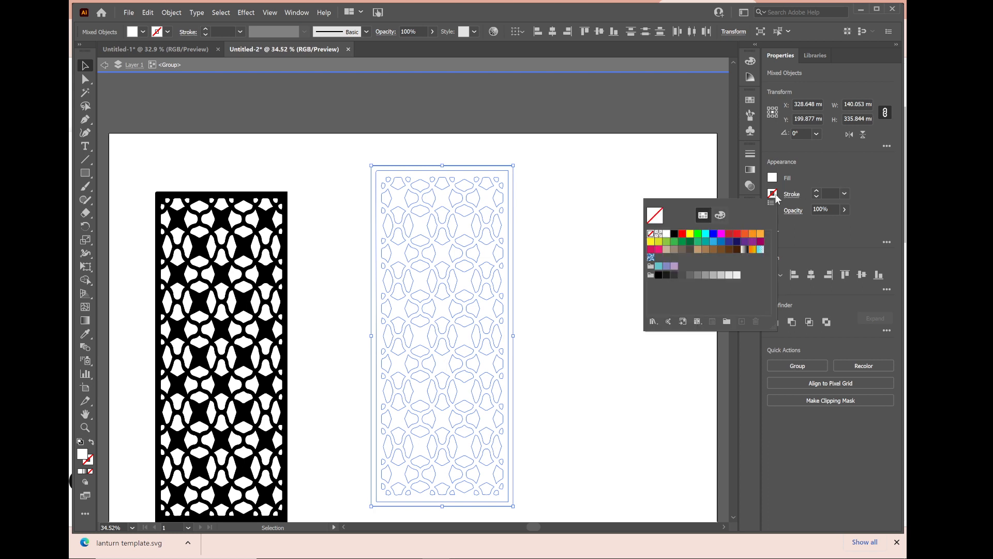
{"action": "left_click", "coordinate": [698, 235]}
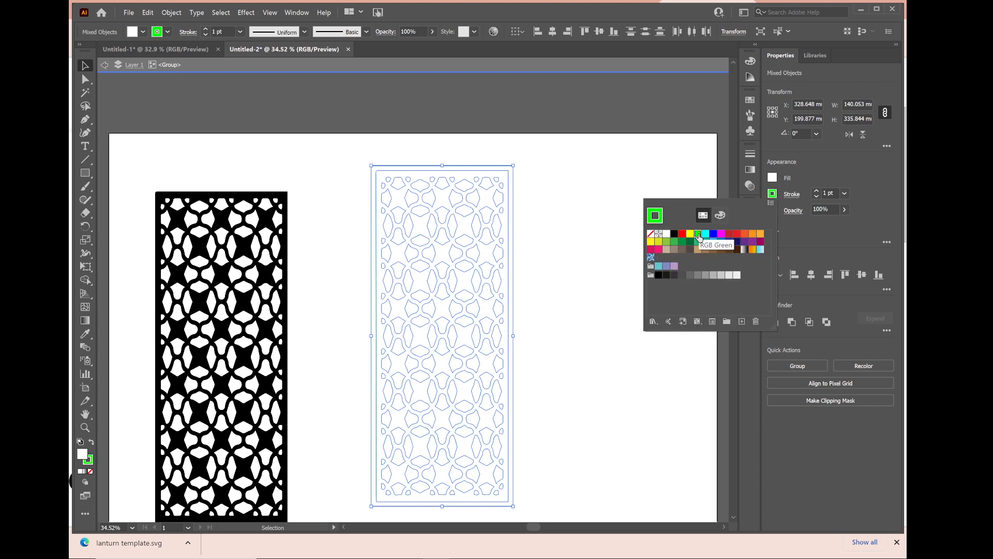
{"action": "left_click", "coordinate": [613, 328]}
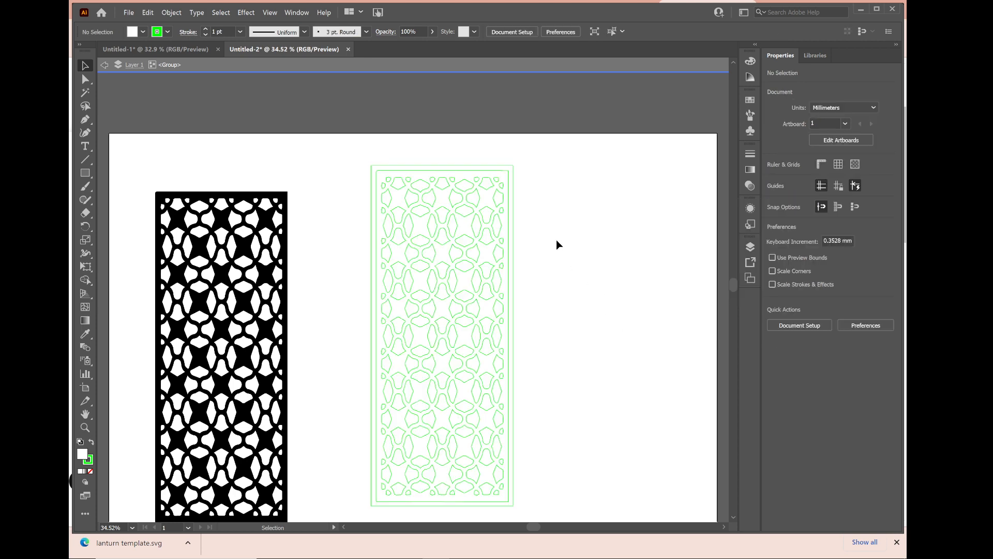
Step: Move the double rectangular frame away from the green pattern and copy the remaining lattice shapes
{"action": "left_click", "coordinate": [507, 184]}
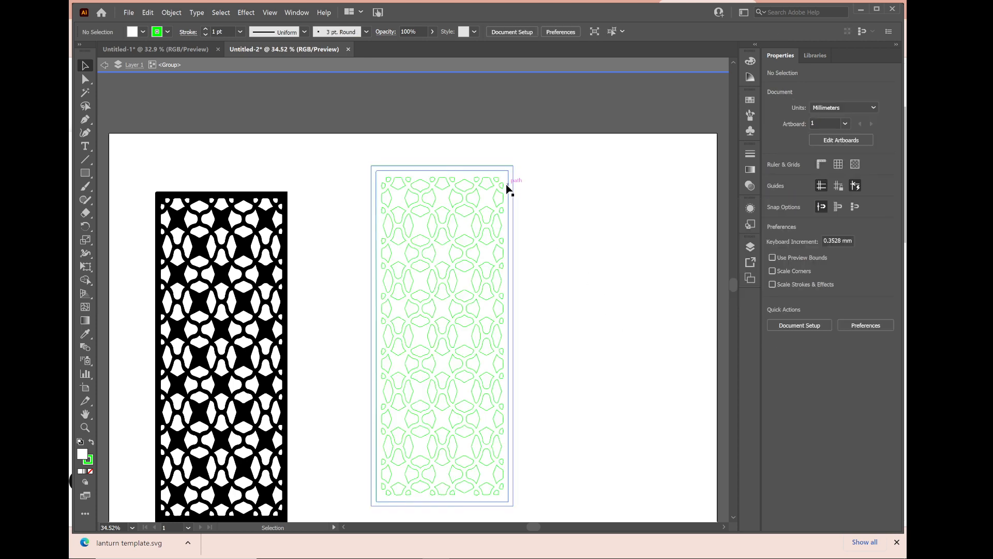
{"action": "left_click_drag", "start_coordinate": [507, 185], "coordinate": [691, 176]}
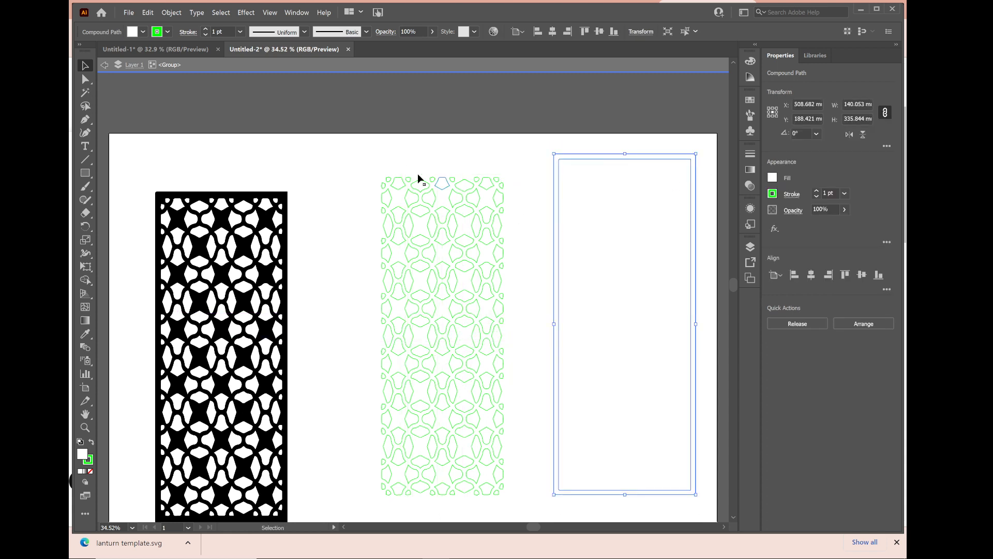
{"action": "left_click_drag", "start_coordinate": [370, 167], "coordinate": [511, 504]}
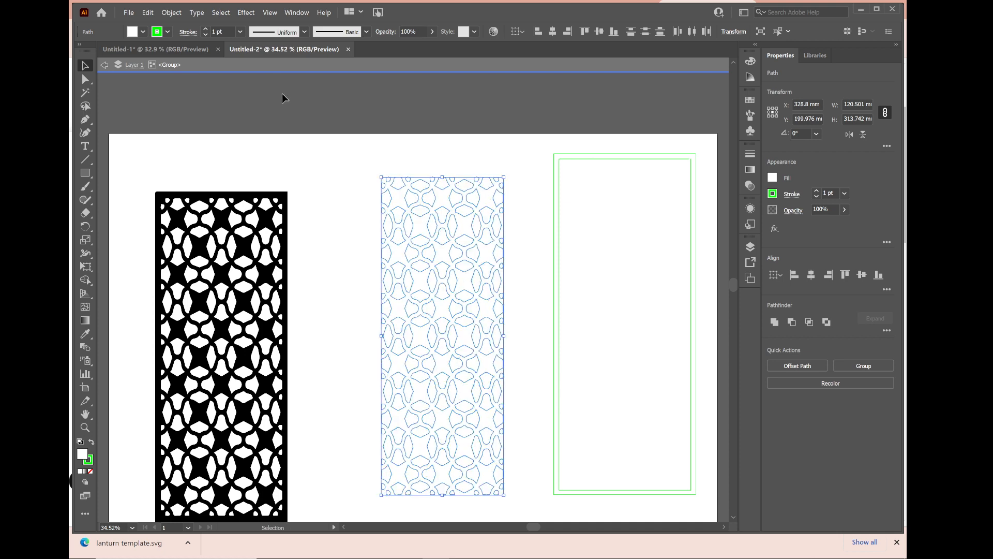
Step: Paste the lattice shapes into the Untitled-1 panel document and scale them to about 87 x 284 mm inside the leftmost panel
{"action": "left_click", "coordinate": [169, 49]}
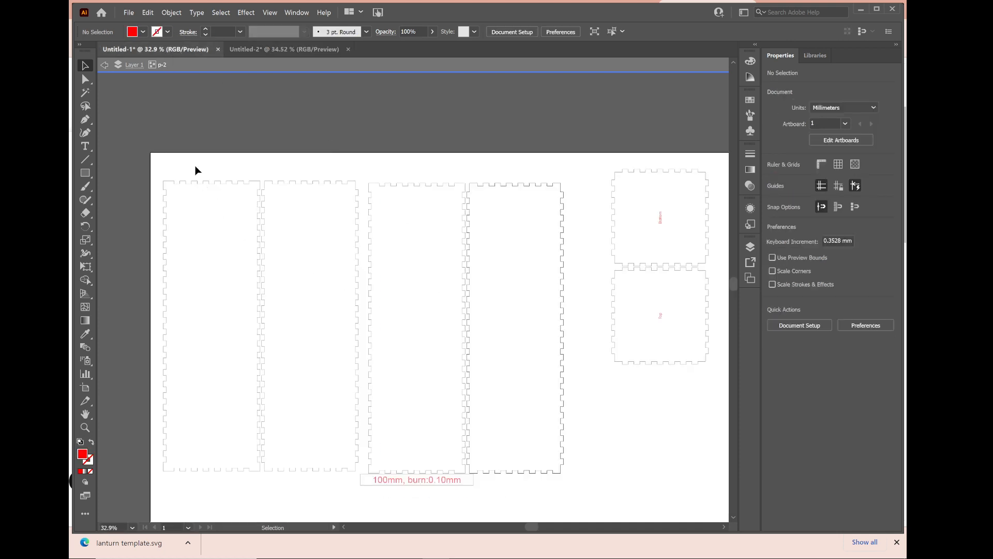
{"action": "key", "text": "ctrl+v"}
{"action": "left_click_drag", "start_coordinate": [394, 216], "coordinate": [208, 235]}
{"action": "left_click_drag", "start_coordinate": [288, 163], "coordinate": [255, 192]}
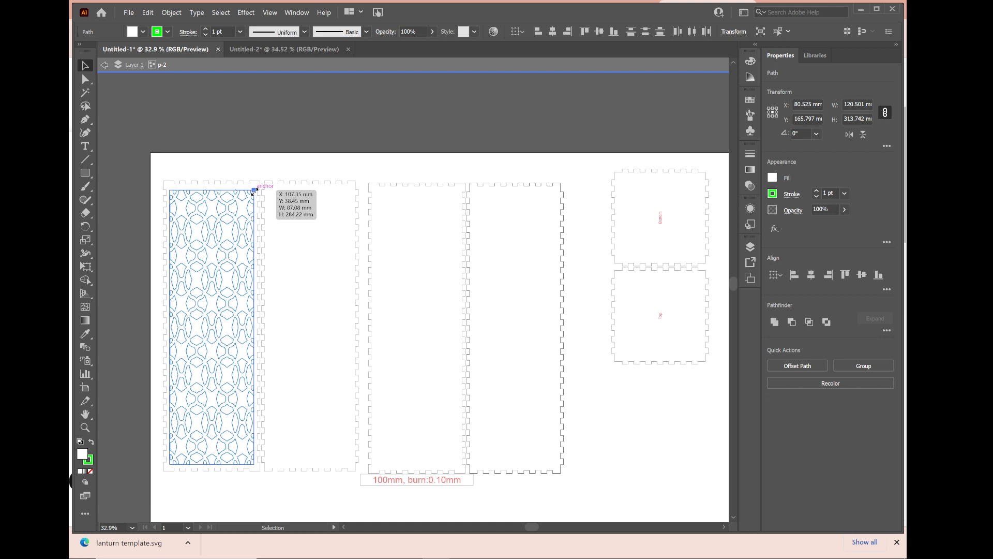
{"action": "left_click_drag", "start_coordinate": [253, 190], "coordinate": [253, 191]}
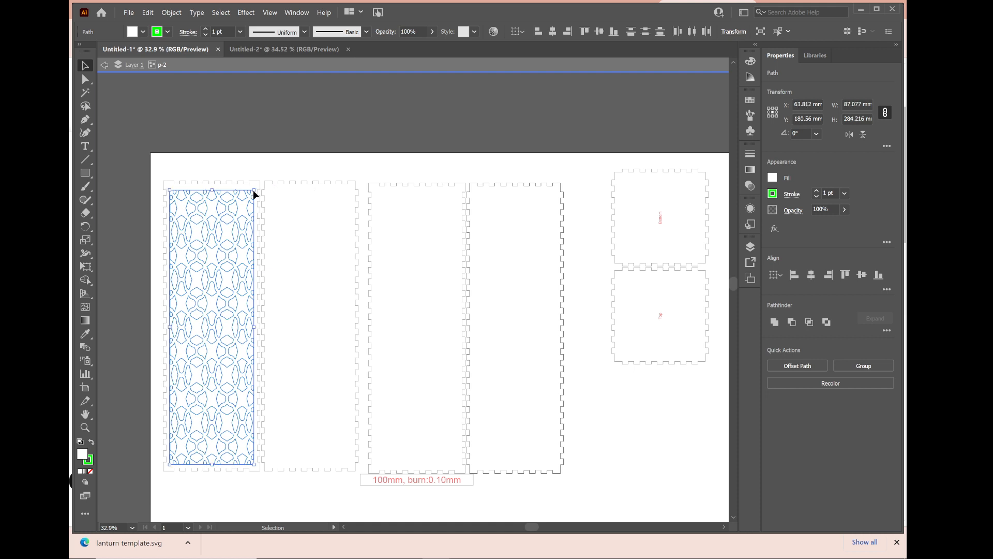
{"action": "left_click", "coordinate": [277, 163]}
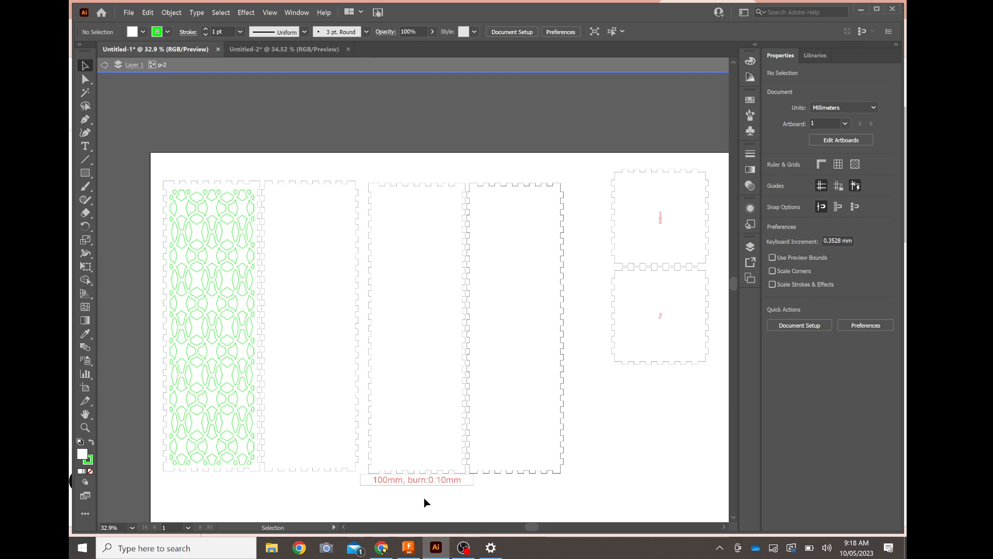
Step: Switch to Chrome, search Google Images for "prime energy drink" and copy the picture of the single blue raspberry can
{"action": "left_click", "coordinate": [381, 549]}
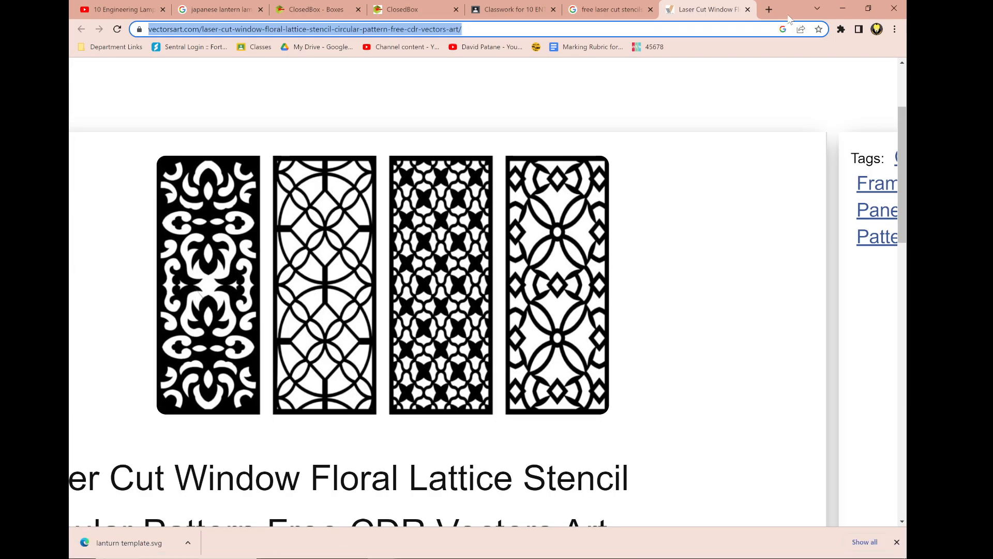
{"action": "left_click", "coordinate": [770, 9]}
{"action": "left_click", "coordinate": [747, 27]}
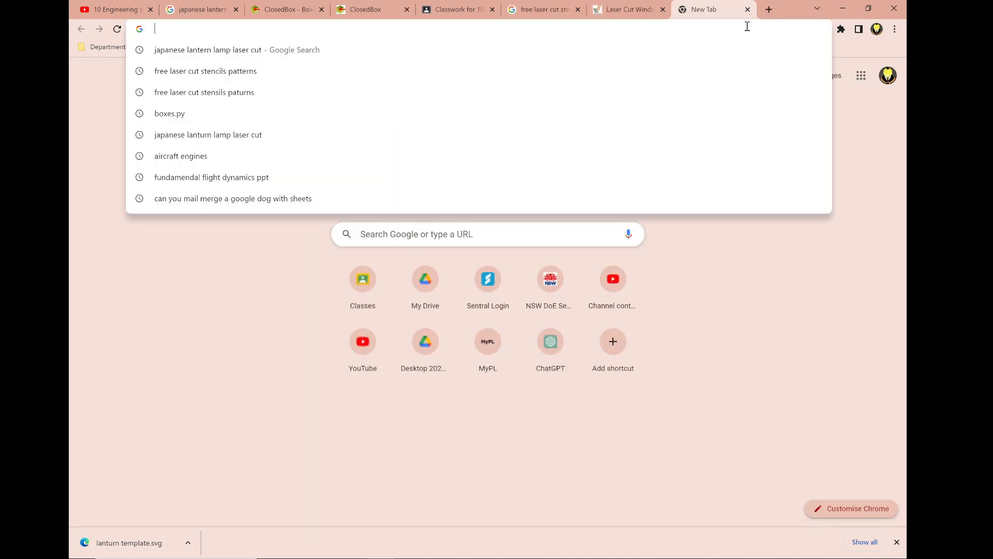
{"action": "type", "text": "prime "}
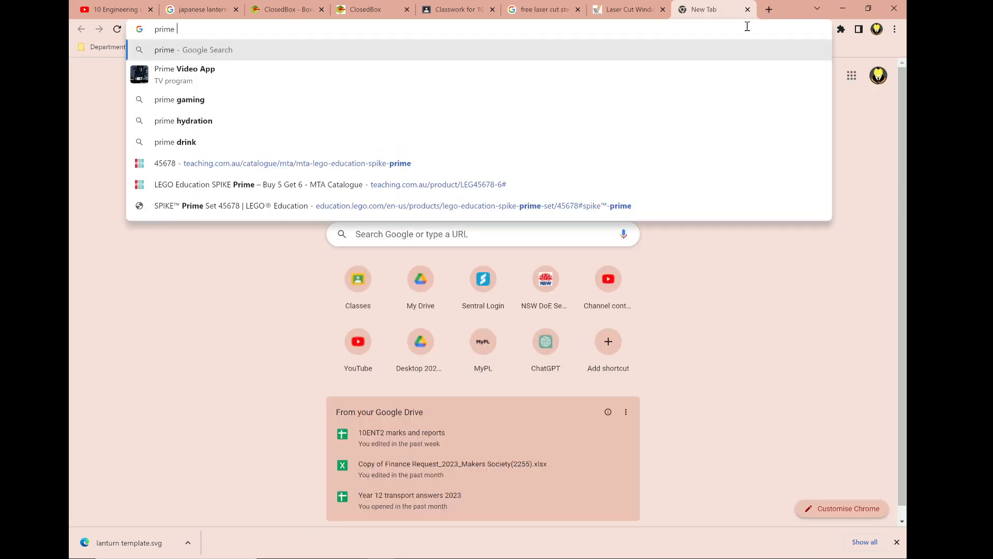
{"action": "type", "text": "energy drink"}
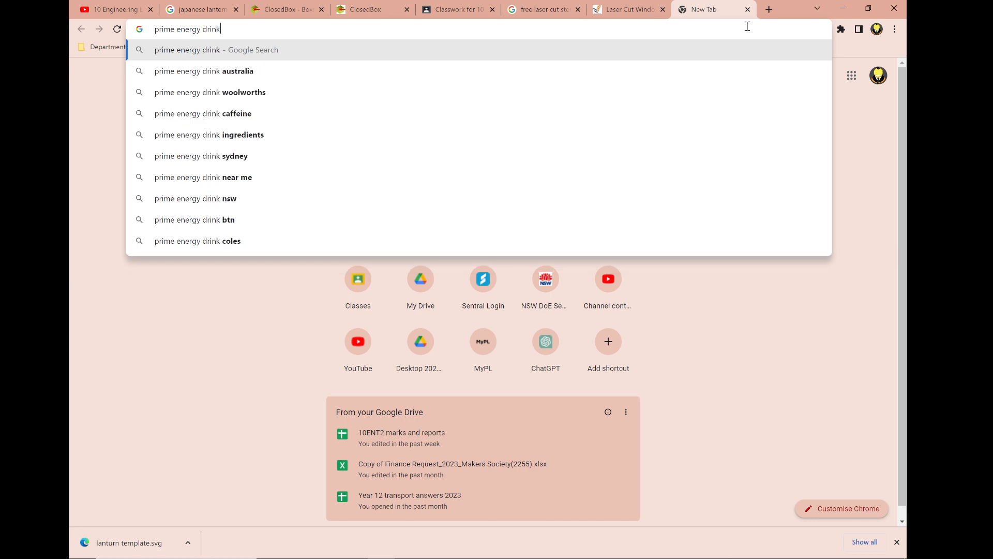
{"action": "key", "text": "Return"}
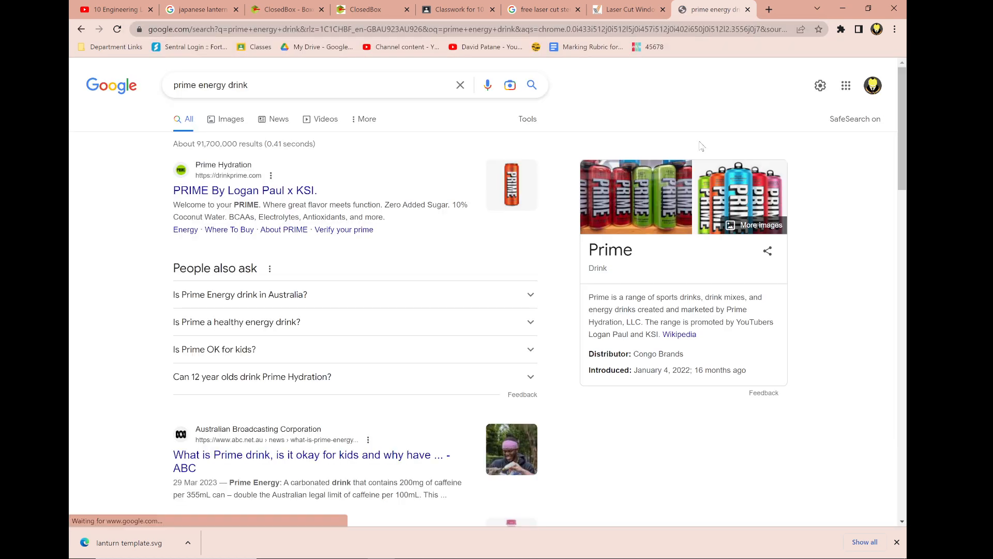
{"action": "left_click", "coordinate": [227, 120]}
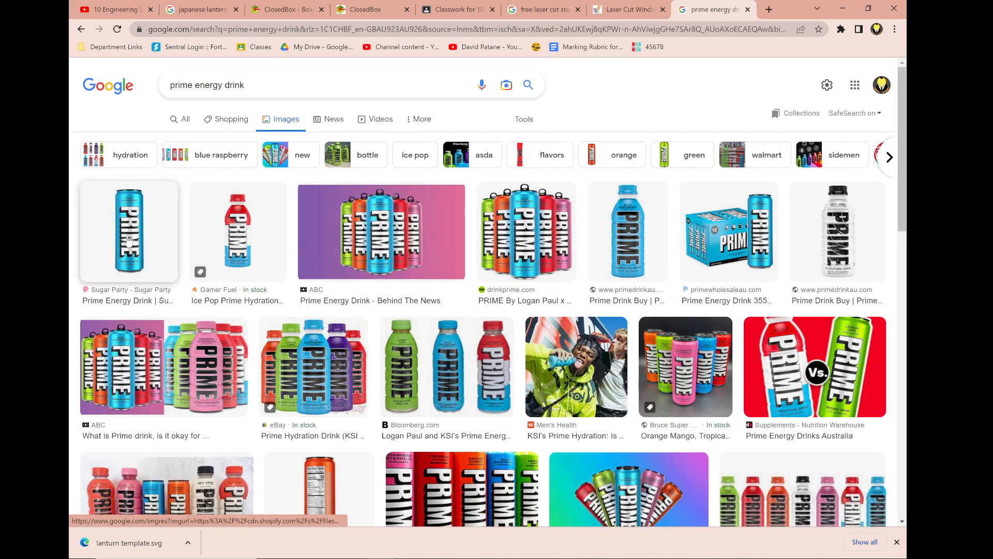
{"action": "left_click", "coordinate": [129, 239]}
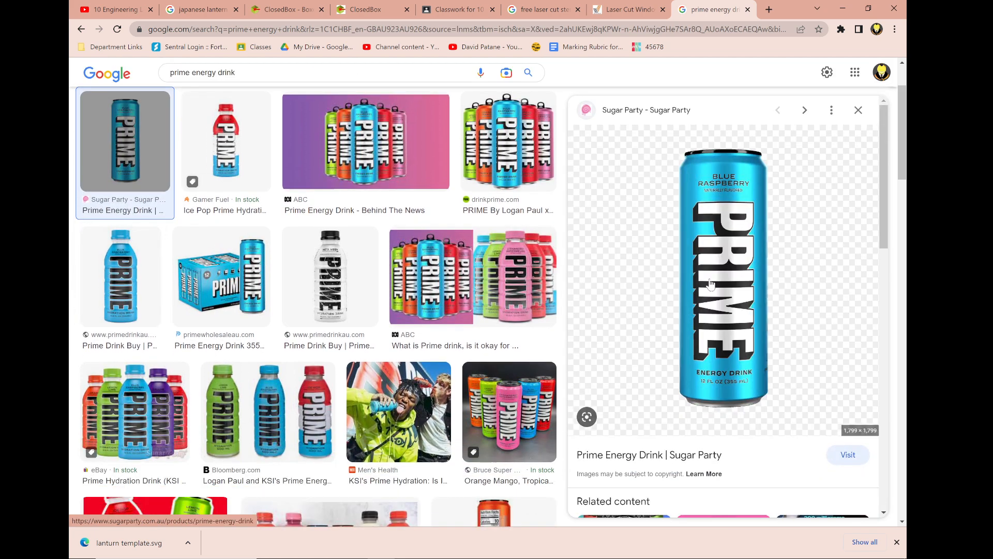
{"action": "right_click", "coordinate": [744, 249]}
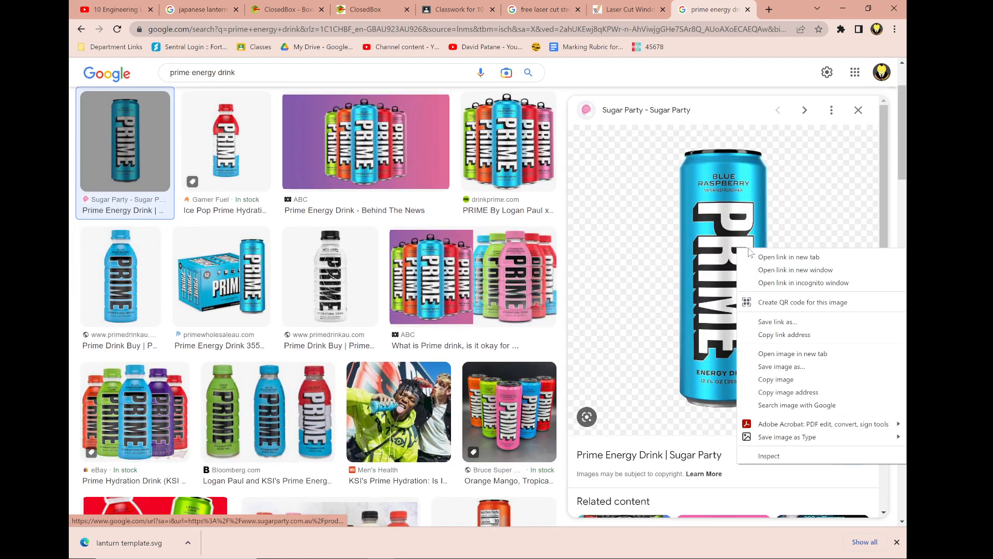
{"action": "left_click", "coordinate": [790, 382]}
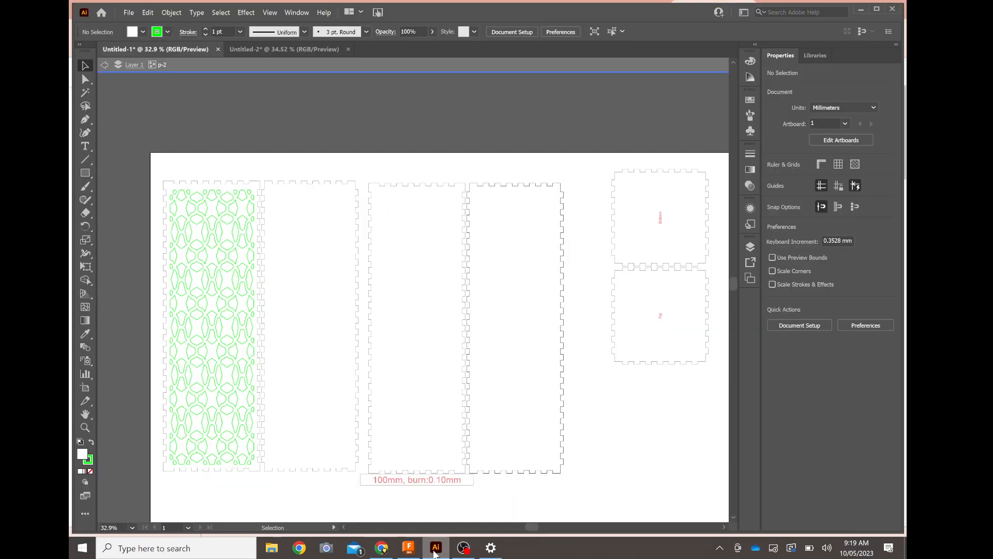
Step: Return to Illustrator, create a new 600 x 450 mm RGB document and paste the copied can image into it
{"action": "left_click", "coordinate": [435, 547]}
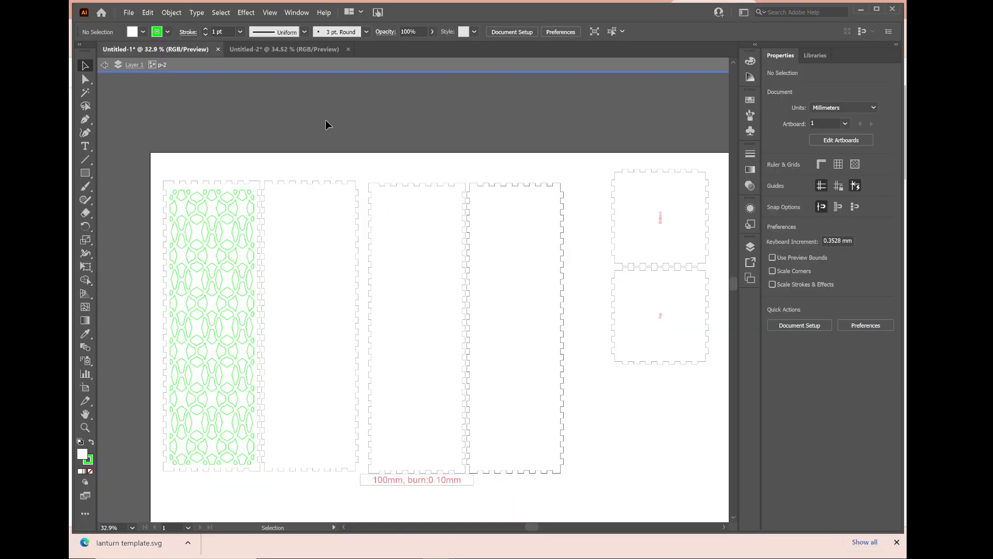
{"action": "left_click", "coordinate": [298, 51]}
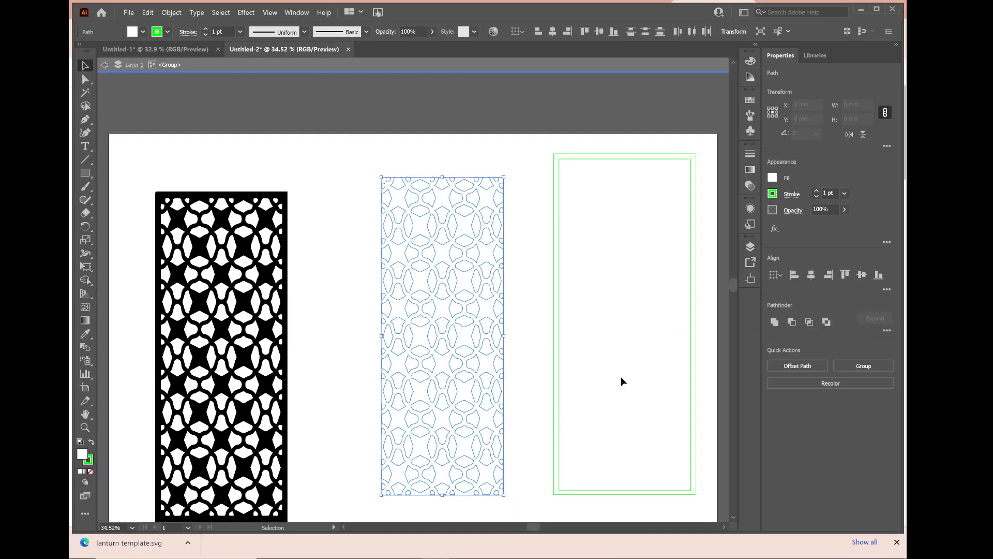
{"action": "left_click", "coordinate": [129, 12]}
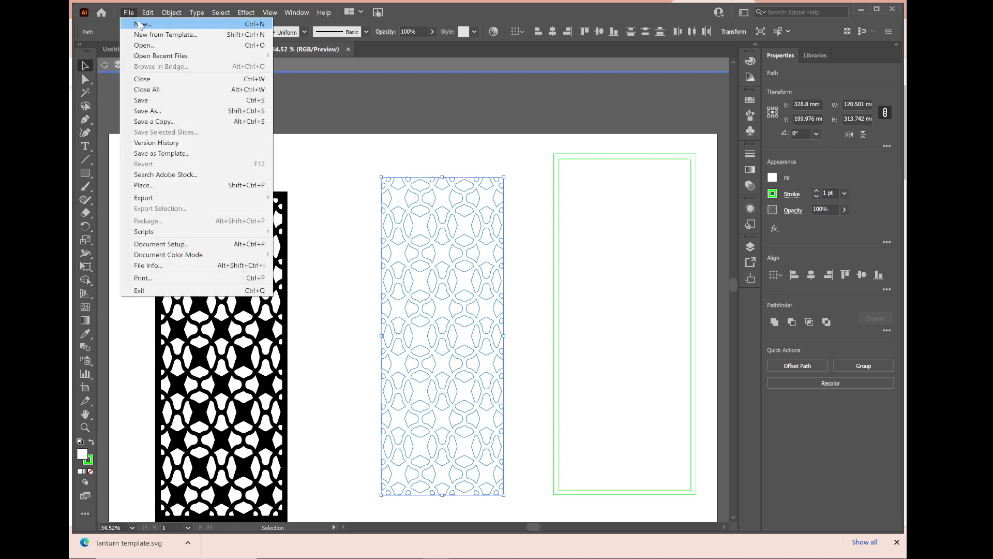
{"action": "left_click", "coordinate": [136, 17]}
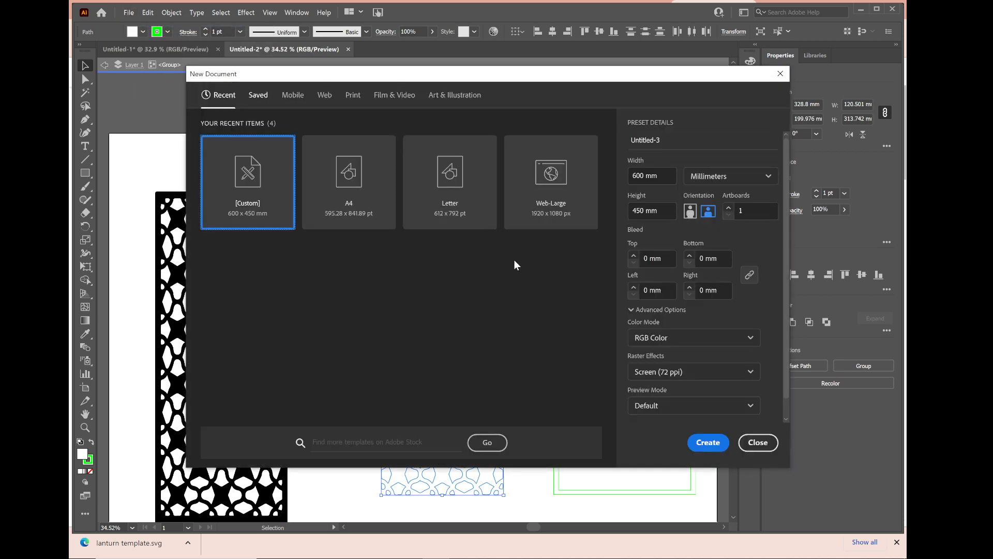
{"action": "left_click", "coordinate": [704, 444]}
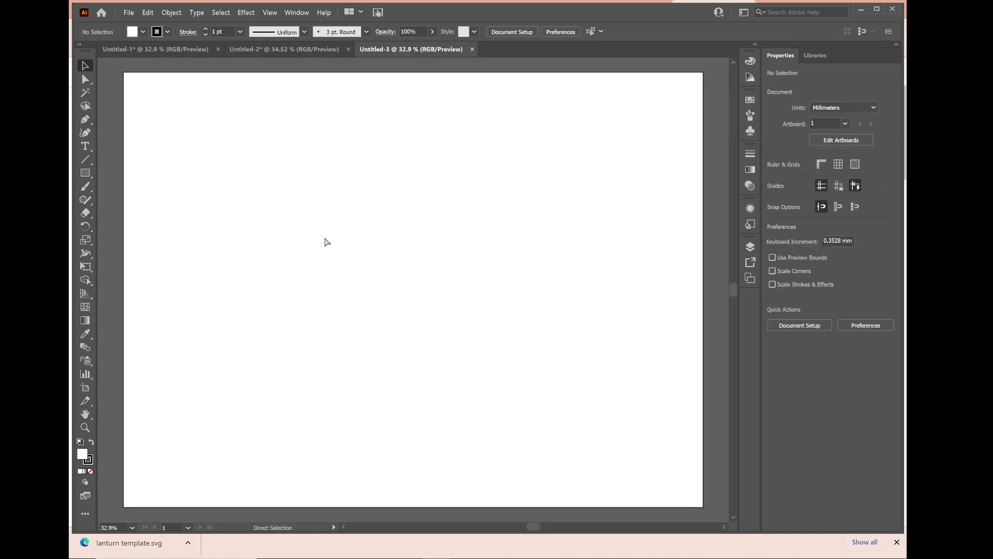
{"action": "key", "text": "ctrl+v"}
{"action": "scroll", "coordinate": [490, 271], "scroll_direction": "right", "scroll_amount": 2}
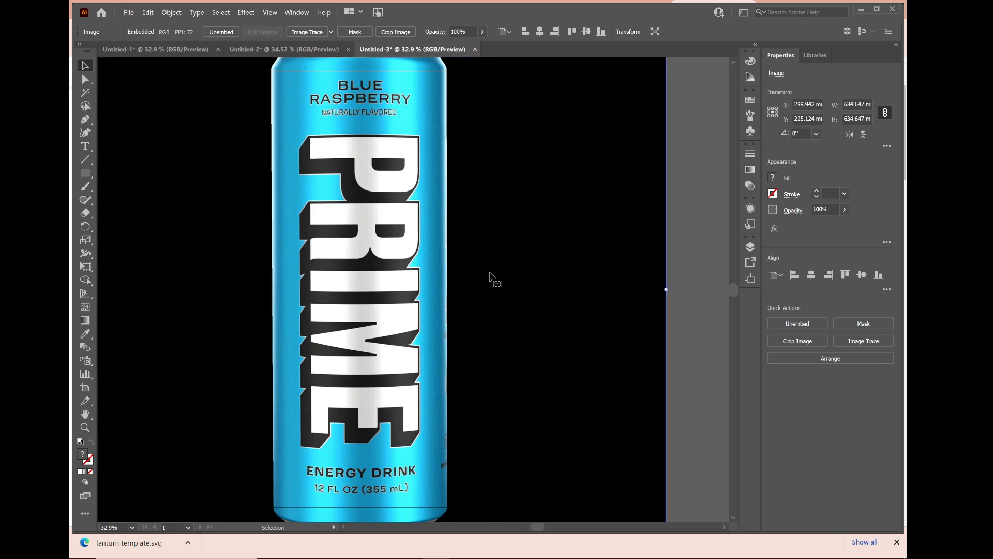
Step: Scale the can image down to about 390 x 373 mm and position it within the artboard
{"action": "left_click", "coordinate": [133, 527]}
{"action": "left_click", "coordinate": [147, 517]}
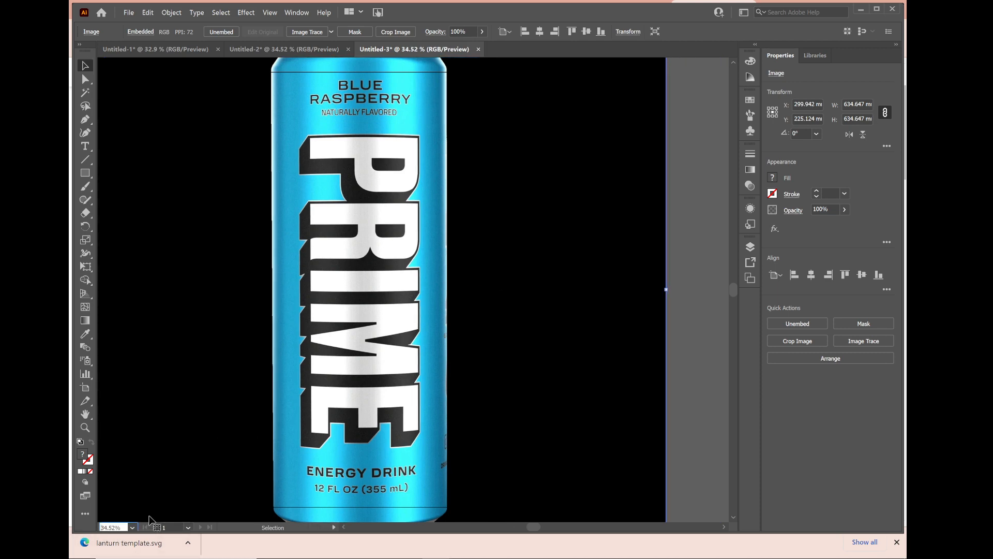
{"action": "scroll", "coordinate": [470, 254], "scroll_direction": "up", "scroll_amount": 3}
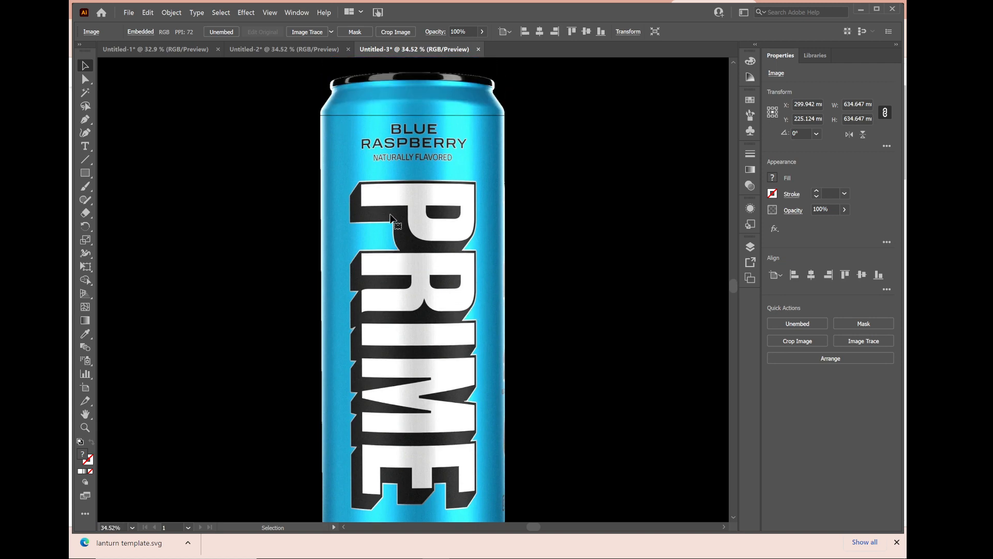
{"action": "left_click", "coordinate": [133, 527]}
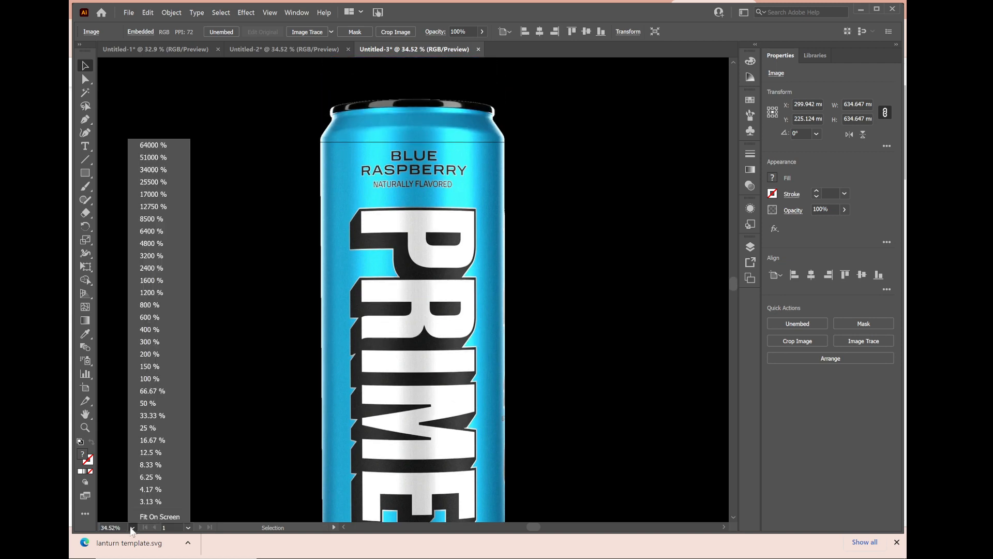
{"action": "left_click", "coordinate": [151, 475]}
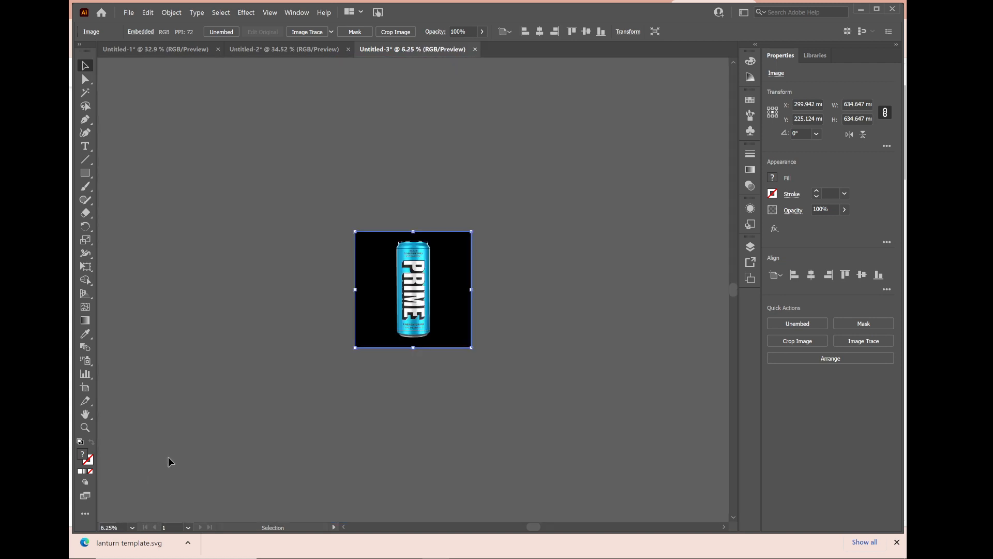
{"action": "left_click_drag", "start_coordinate": [469, 234], "coordinate": [428, 276]}
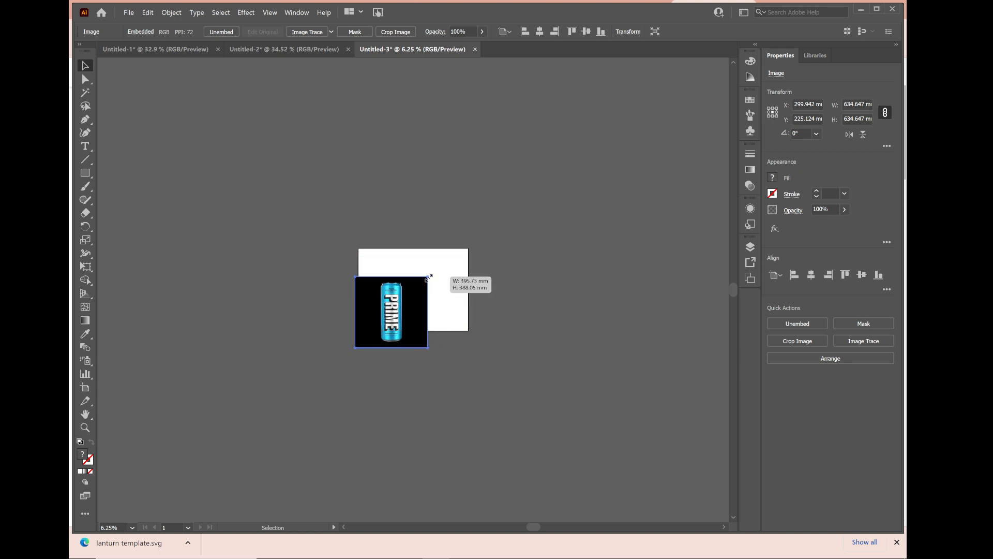
{"action": "left_click_drag", "start_coordinate": [391, 309], "coordinate": [418, 288]}
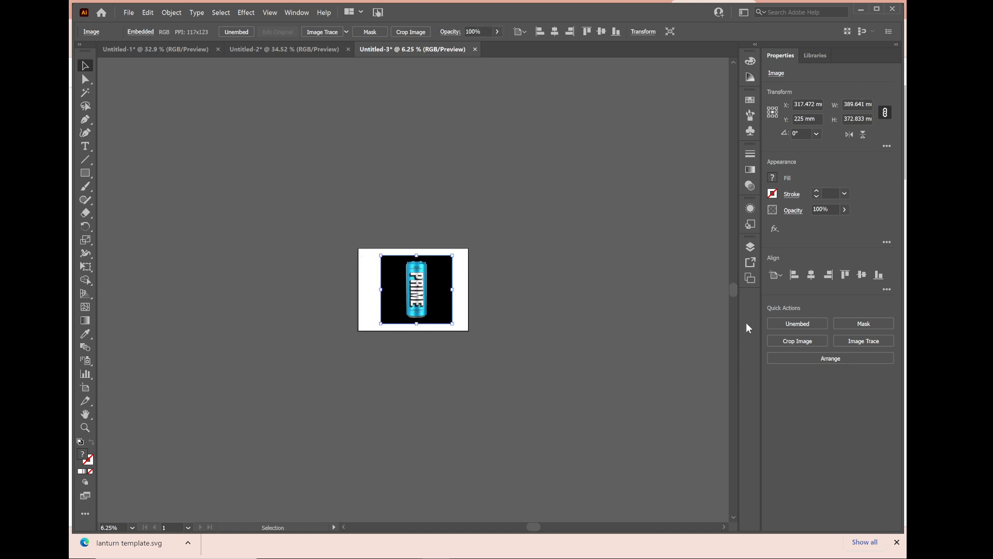
Step: Image-trace the Prime can picture with the Default preset and expand the tracing into editable paths
{"action": "left_click", "coordinate": [856, 342]}
{"action": "left_click", "coordinate": [514, 336]}
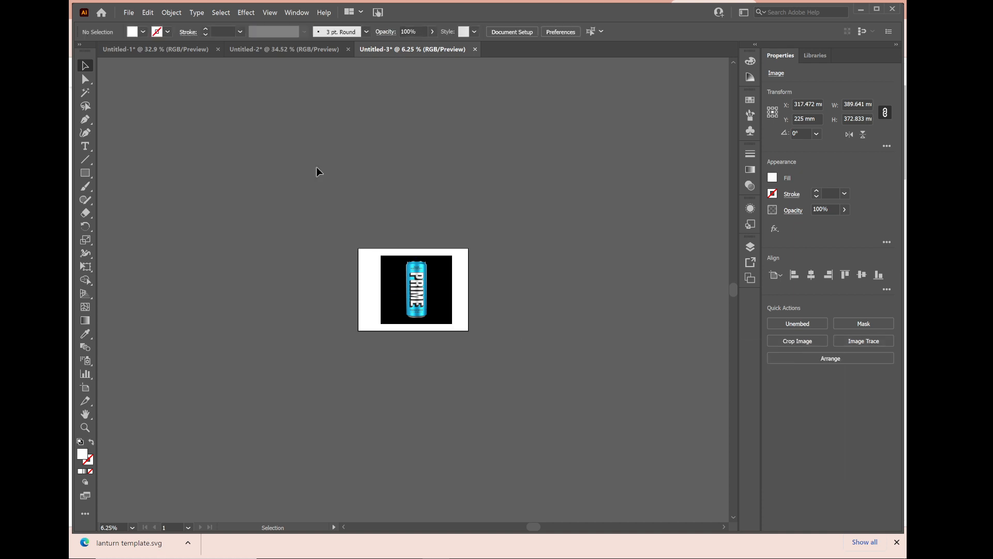
{"action": "left_click", "coordinate": [169, 12]}
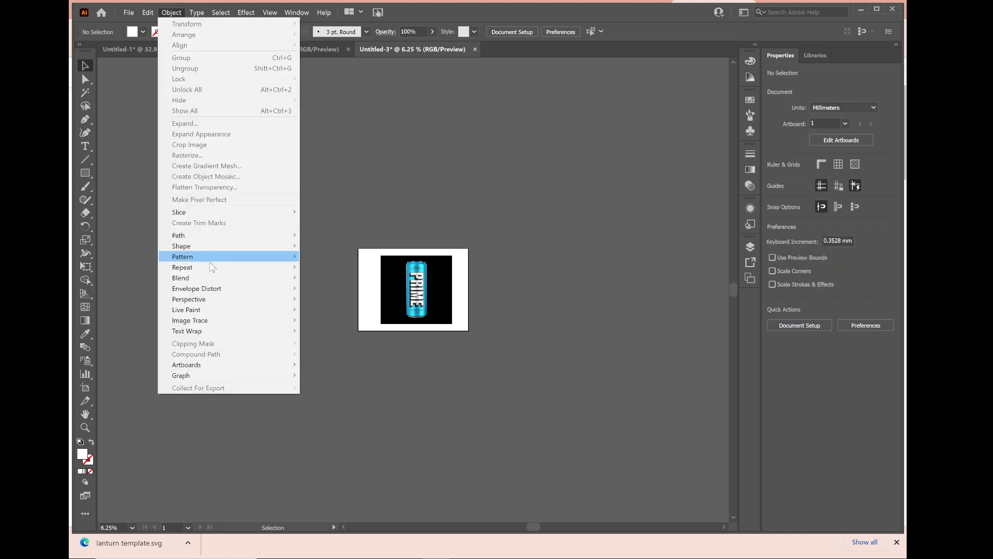
{"action": "mouse_move", "coordinate": [216, 322]}
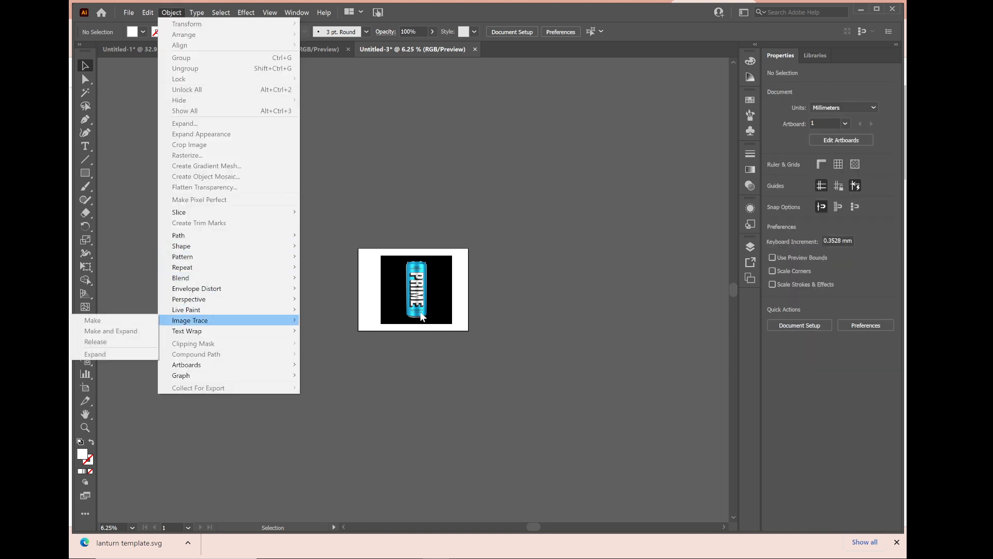
{"action": "left_click", "coordinate": [404, 296]}
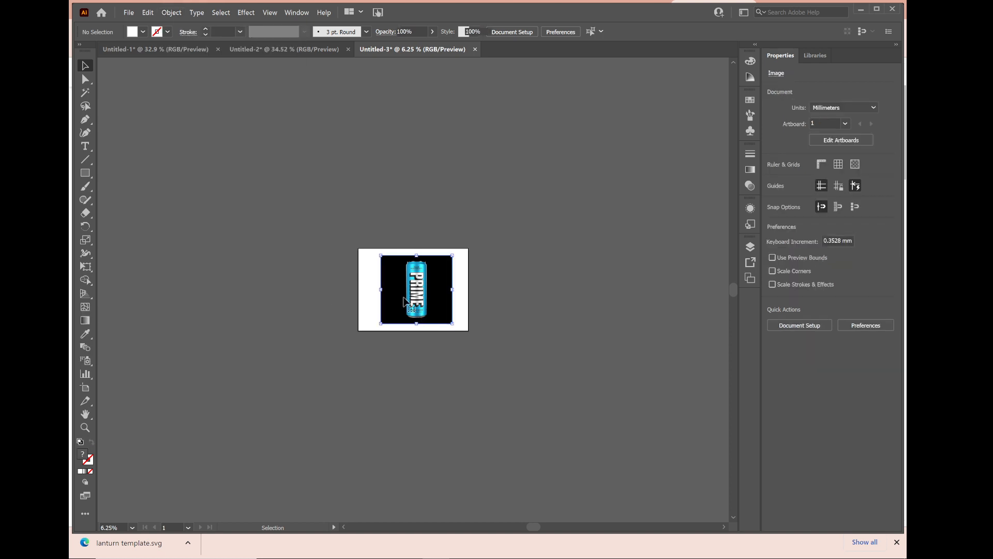
{"action": "left_click", "coordinate": [171, 13]}
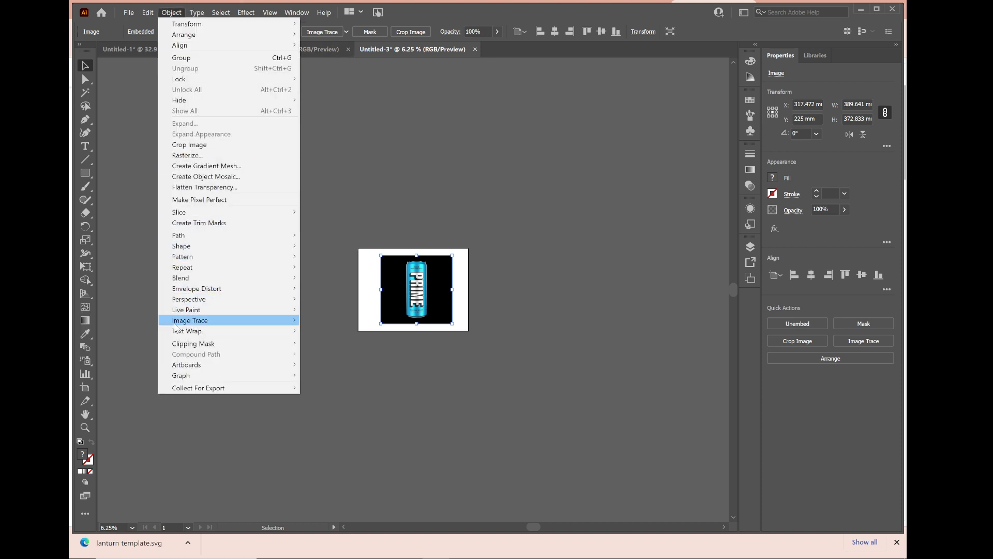
{"action": "mouse_move", "coordinate": [175, 325]}
{"action": "left_click", "coordinate": [139, 321]}
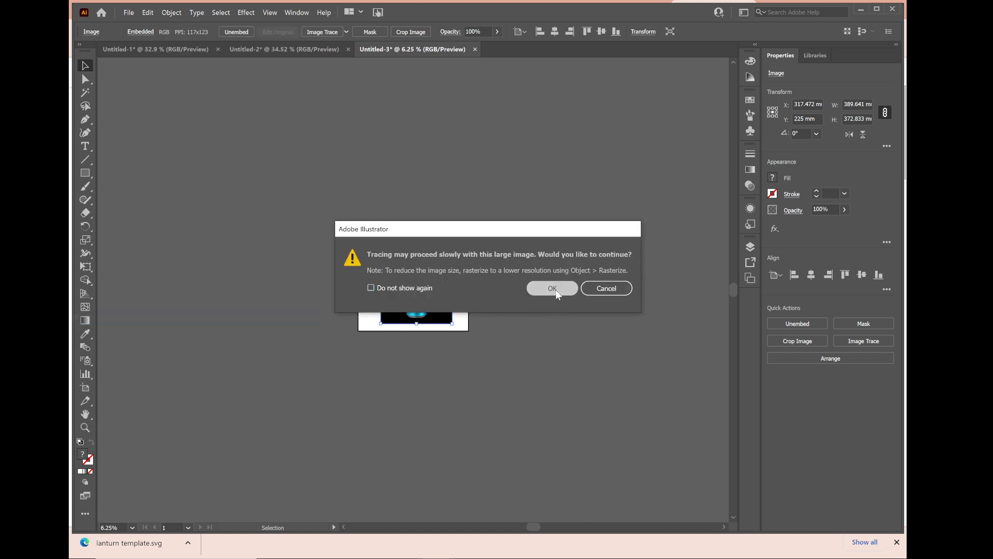
{"action": "left_click", "coordinate": [556, 292]}
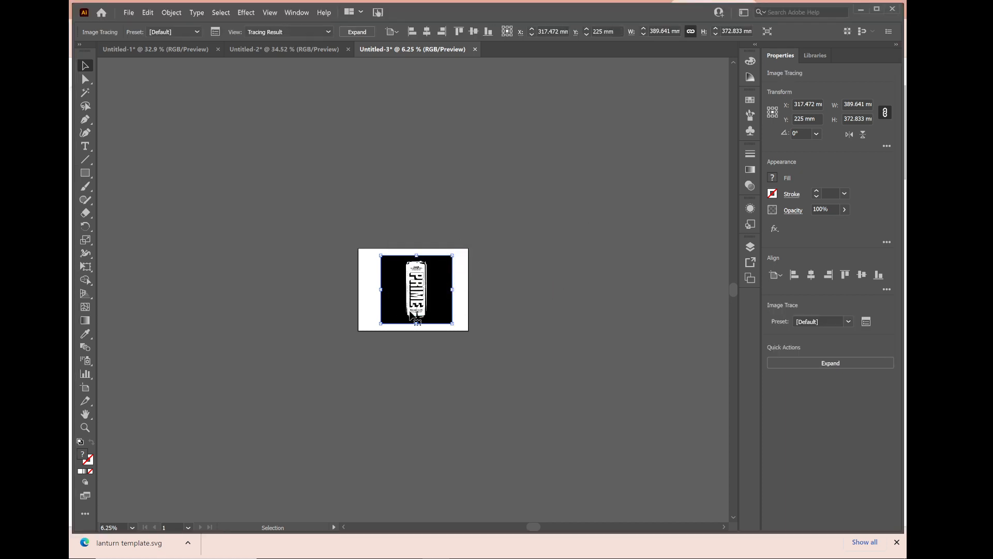
{"action": "scroll", "coordinate": [407, 317], "scroll_direction": "left", "scroll_amount": 3}
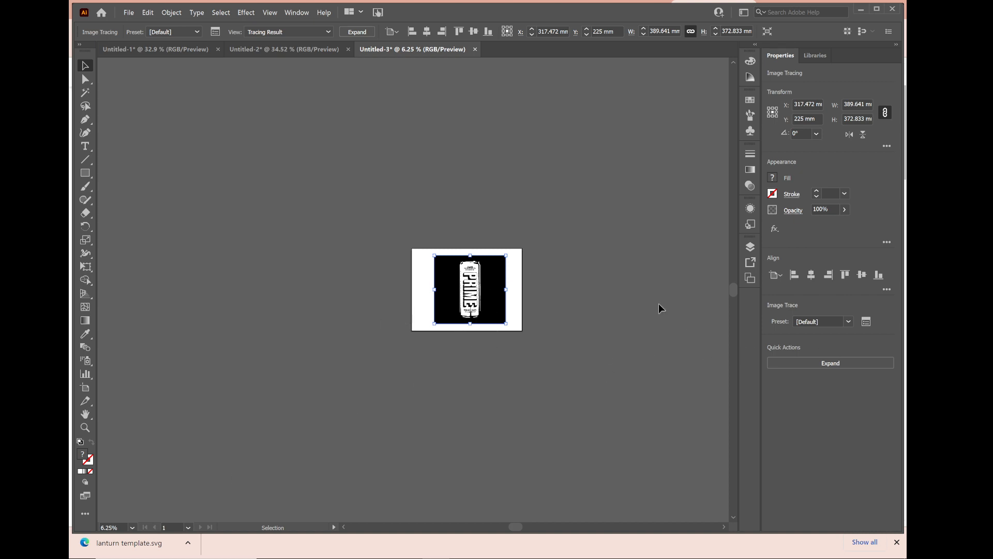
{"action": "left_click", "coordinate": [825, 362]}
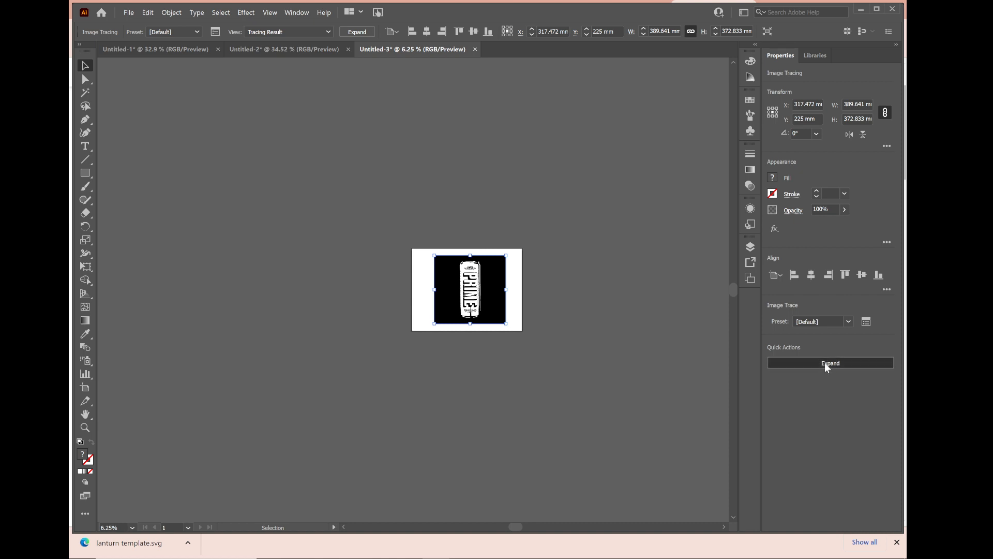
Step: Isolate the traced group and move its black background shape off the left side of the artboard
{"action": "left_click_drag", "start_coordinate": [501, 311], "coordinate": [340, 316]}
{"action": "double_click", "coordinate": [490, 303]}
{"action": "scroll", "coordinate": [510, 319], "scroll_direction": "down", "scroll_amount": 8}
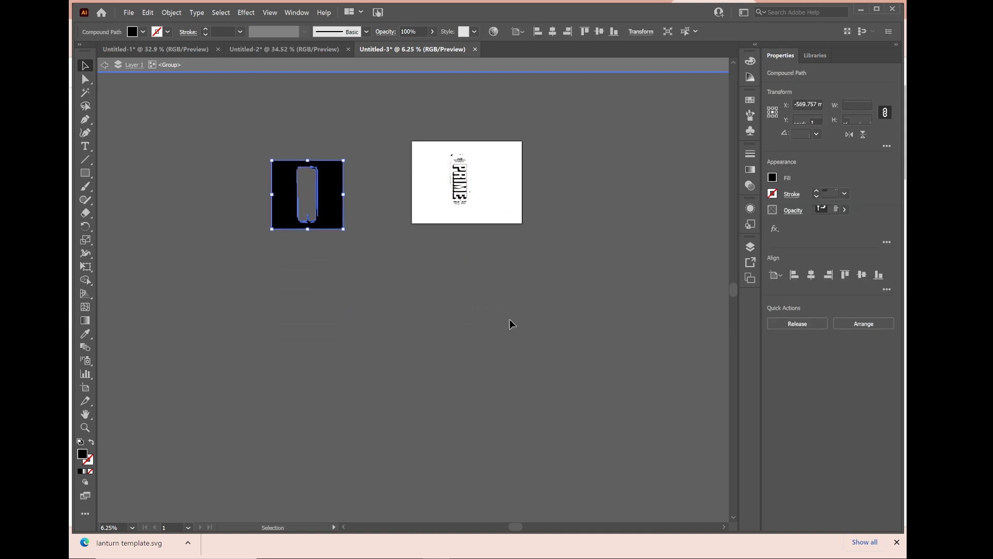
{"action": "scroll", "coordinate": [510, 319], "scroll_direction": "up", "scroll_amount": 9}
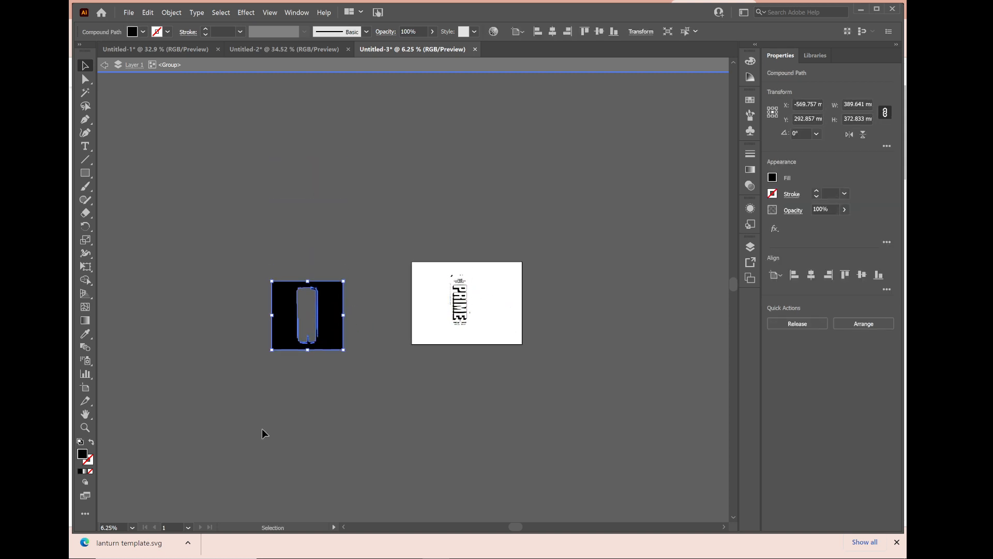
Step: Separate the white can-body shape from the traced PRIME lettering and delete it
{"action": "left_click", "coordinate": [132, 528]}
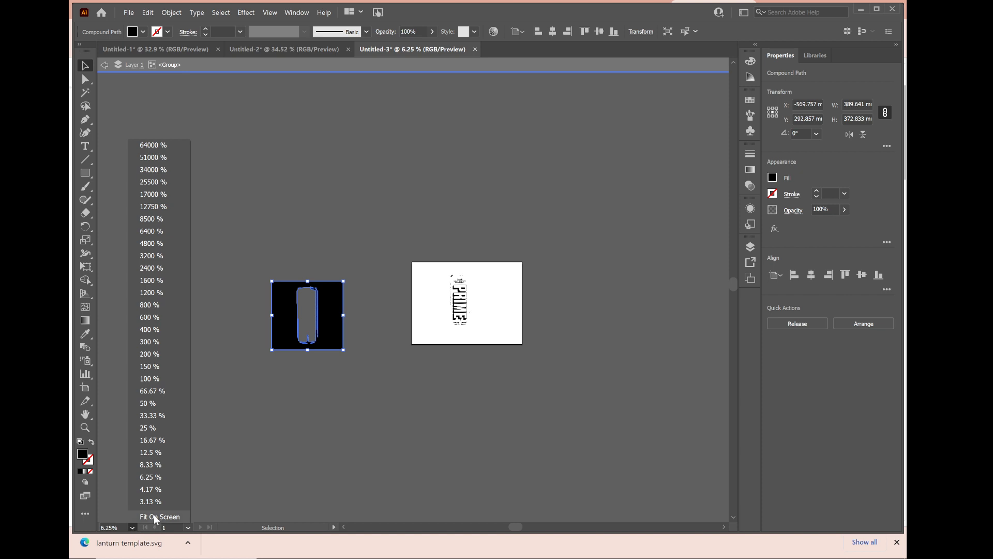
{"action": "left_click", "coordinate": [154, 517]}
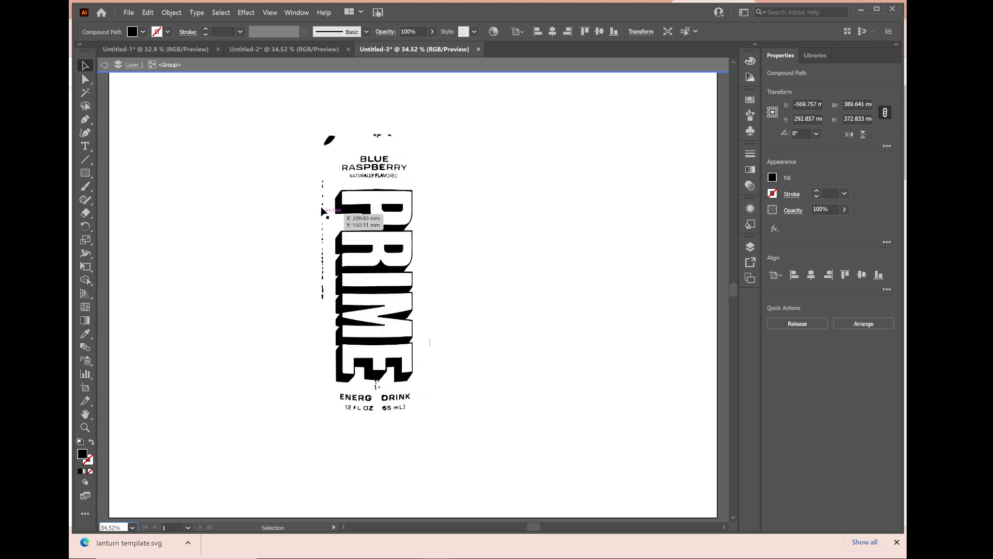
{"action": "left_click_drag", "start_coordinate": [332, 190], "coordinate": [193, 189]}
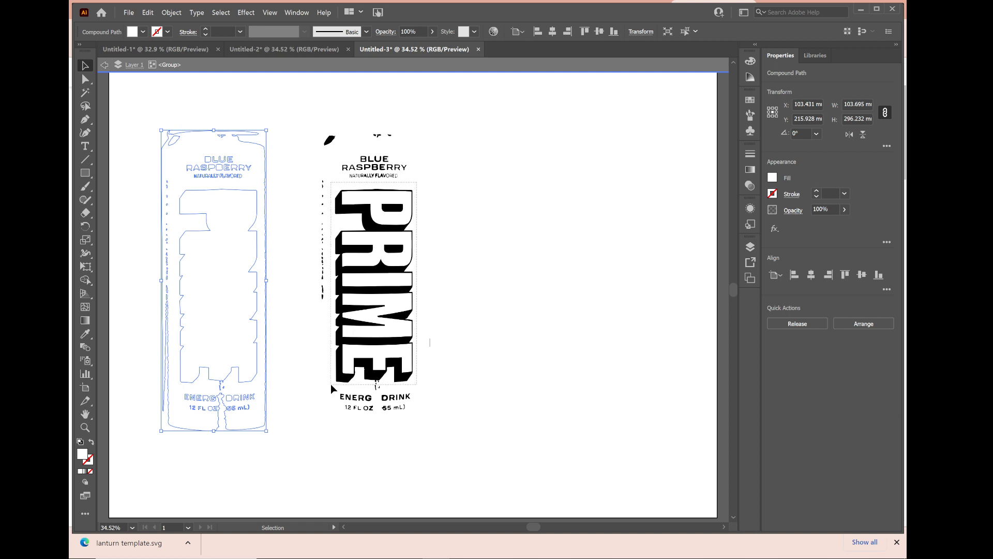
{"action": "key", "text": "Delete"}
Step: Copy the traced PRIME lettering into the Untitled-1 document and place it inside the second panel from the left
{"action": "left_click", "coordinate": [330, 384]}
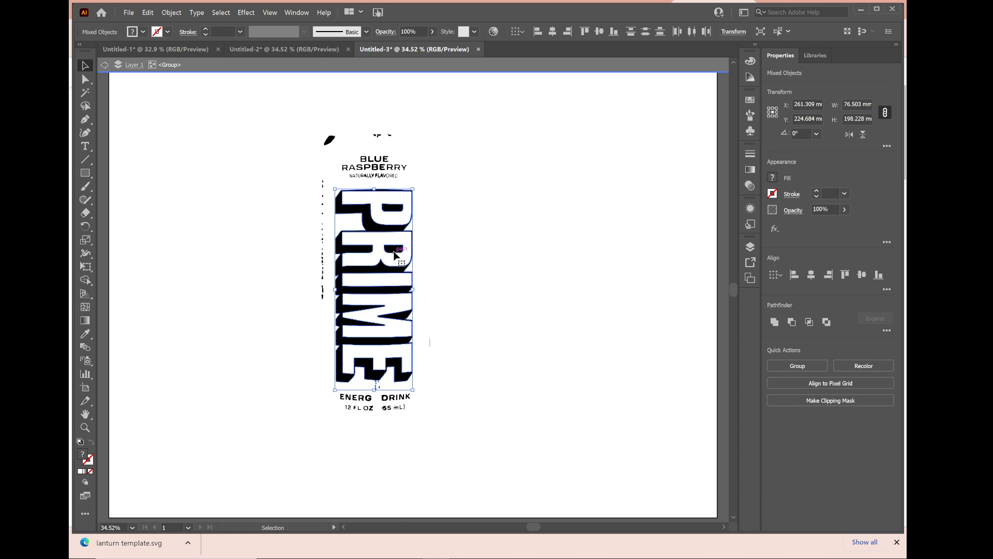
{"action": "left_click", "coordinate": [177, 49]}
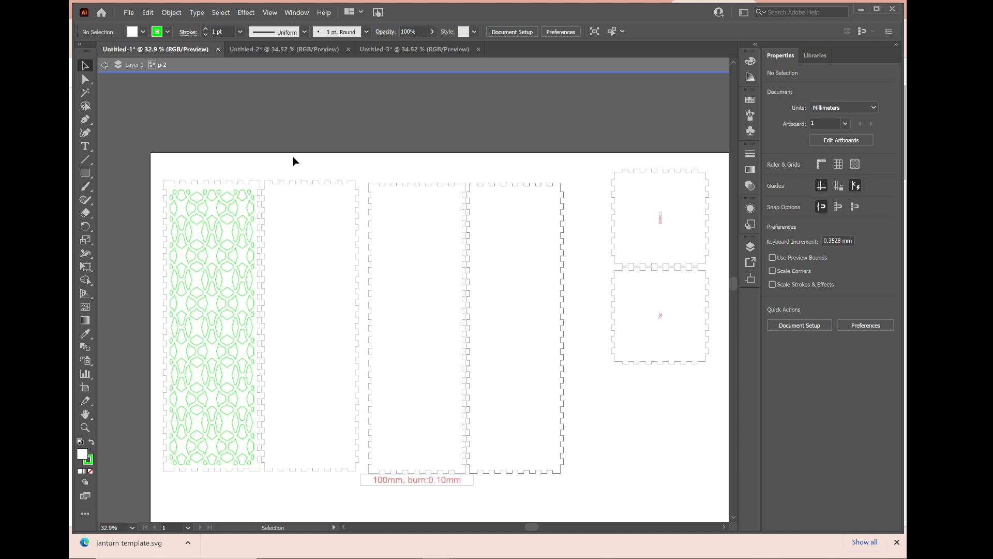
{"action": "key", "text": "ctrl+v"}
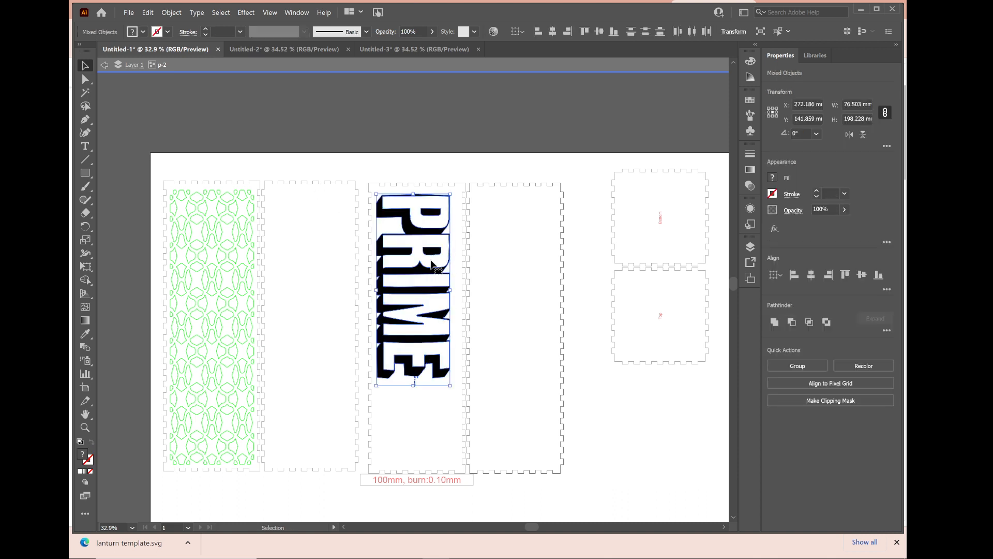
{"action": "left_click_drag", "start_coordinate": [431, 264], "coordinate": [327, 305]}
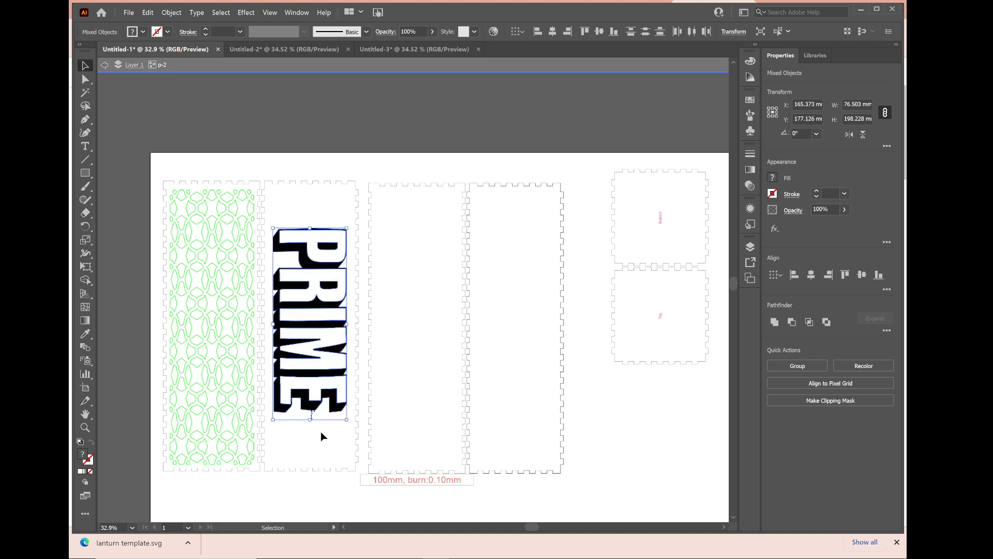
Step: Isolate the PRIME artwork and delete its outer shadow shape, keeping only the plain letter shapes
{"action": "scroll", "coordinate": [323, 434], "scroll_direction": "left", "scroll_amount": 3}
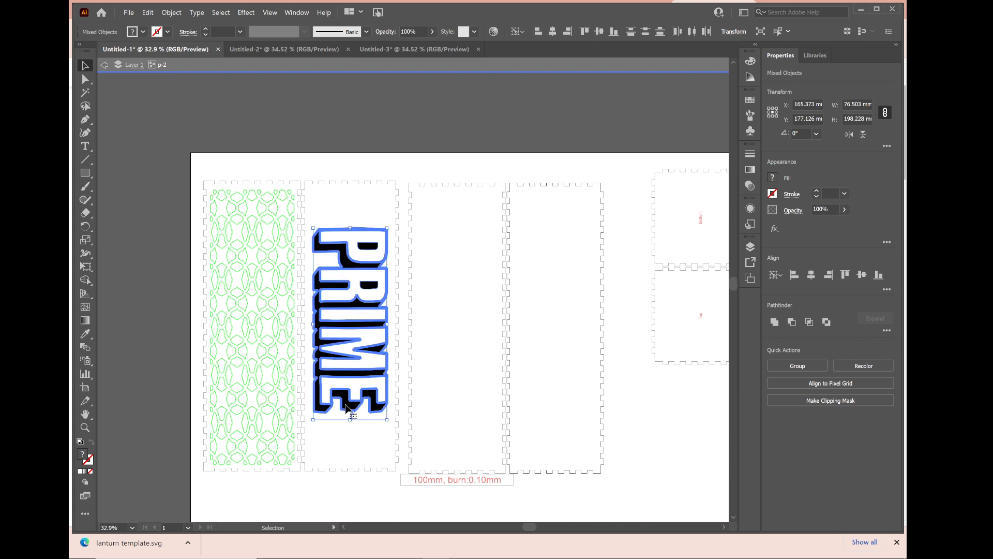
{"action": "left_click", "coordinate": [347, 409]}
{"action": "left_click_drag", "start_coordinate": [348, 405], "coordinate": [646, 430]}
{"action": "key", "text": "Delete"}
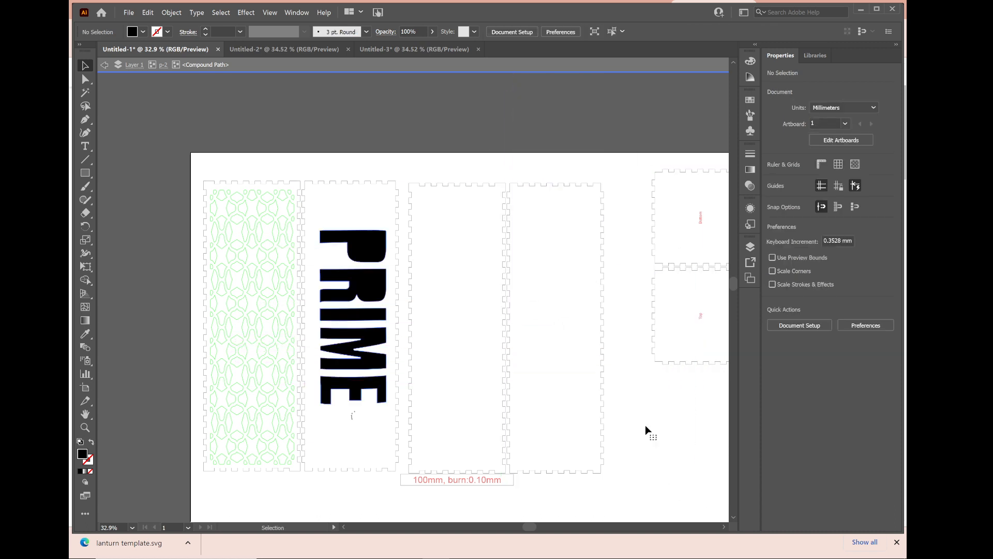
Step: Remove the fill from all the PRIME letters, give them a green 1 pt stroke, and exit isolation mode
{"action": "left_click", "coordinate": [377, 247]}
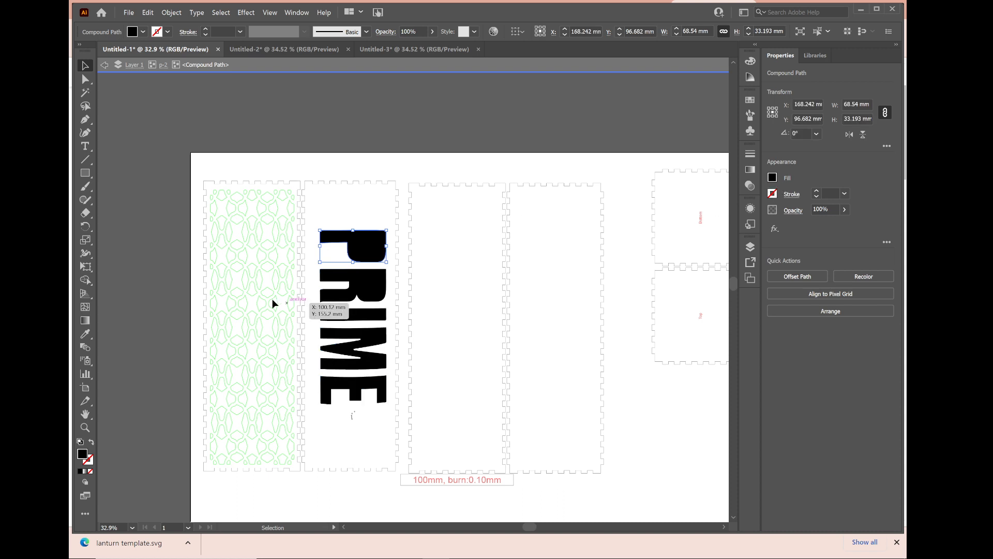
{"action": "left_click", "coordinate": [316, 223]}
{"action": "left_click_drag", "start_coordinate": [314, 221], "coordinate": [388, 411]}
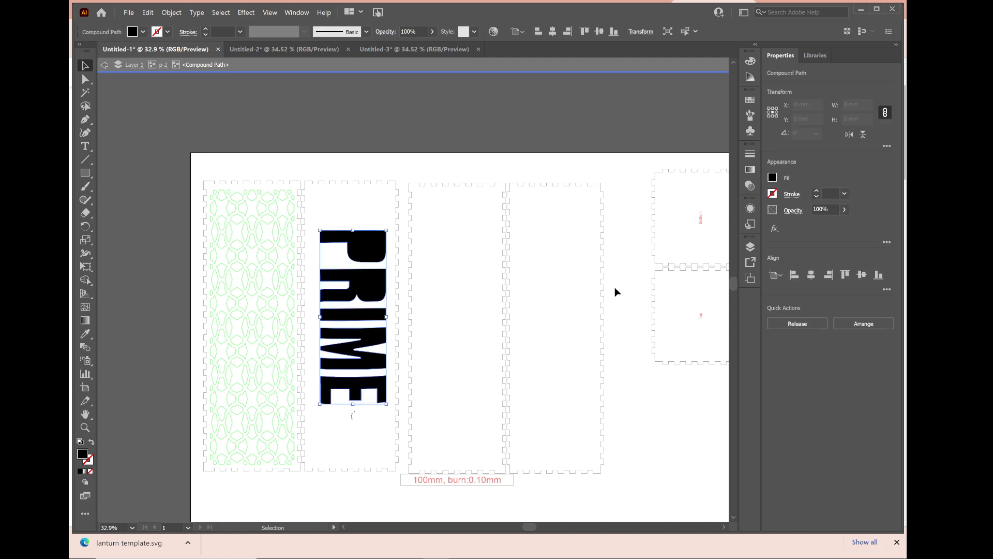
{"action": "left_click", "coordinate": [772, 177]}
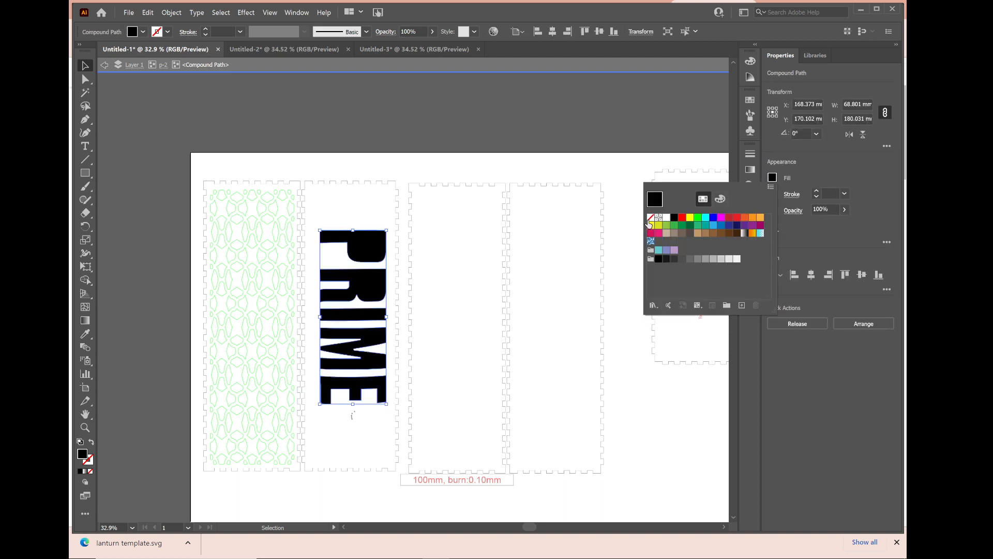
{"action": "left_click", "coordinate": [650, 218]}
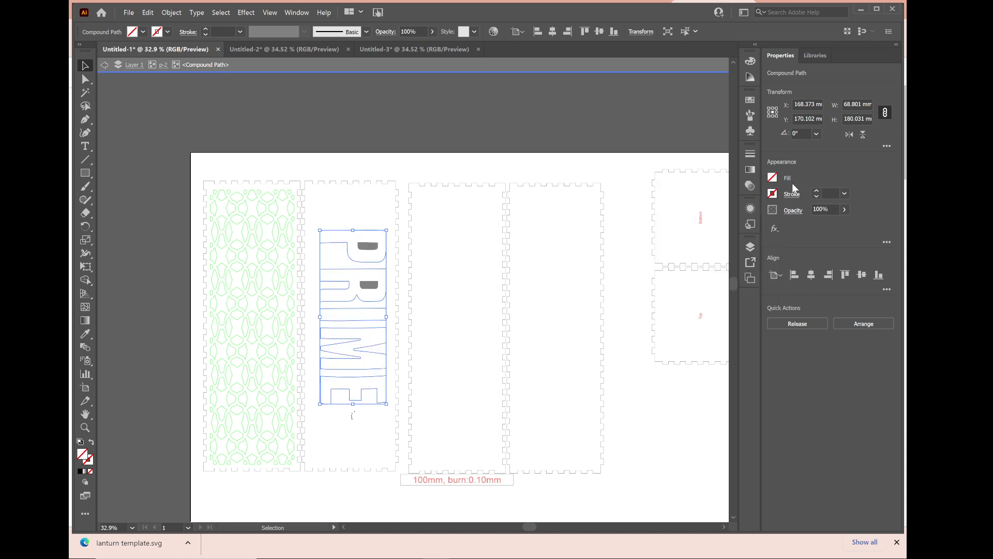
{"action": "left_click", "coordinate": [772, 194]}
{"action": "left_click", "coordinate": [699, 234]}
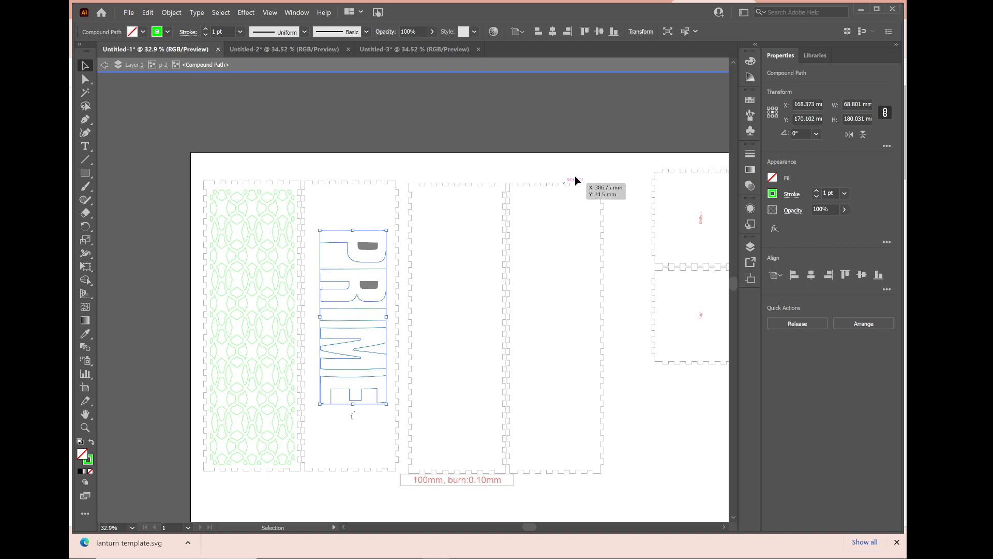
{"action": "left_click", "coordinate": [470, 221]}
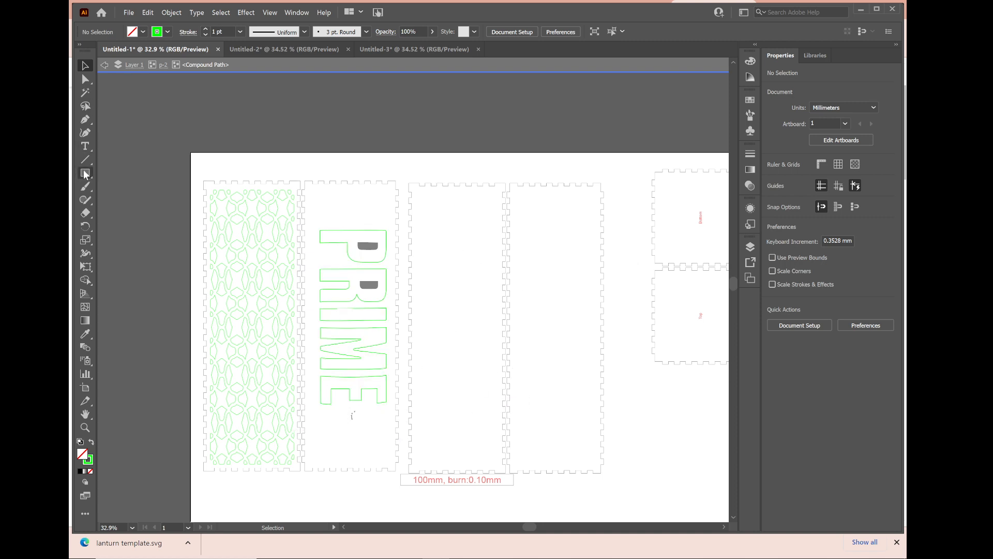
{"action": "double_click", "coordinate": [424, 160]}
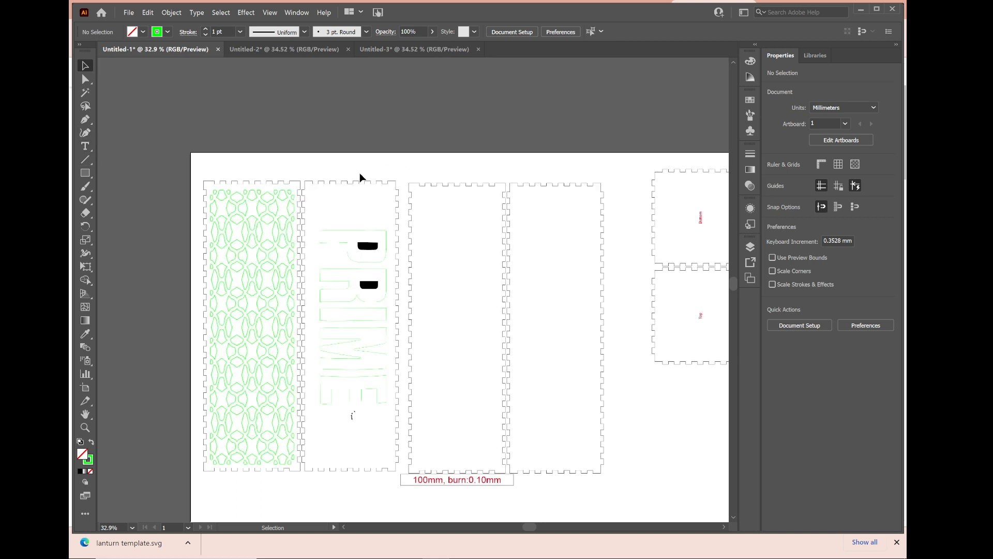
Step: Draw a closed freeform shape with a green outline inside the third panel using the Pen tool
{"action": "left_click", "coordinate": [83, 125]}
{"action": "mouse_move", "coordinate": [427, 211]}
{"action": "left_mouse_down"}
{"action": "mouse_move", "coordinate": [462, 214]}
{"action": "mouse_move", "coordinate": [469, 243]}
{"action": "left_mouse_up"}
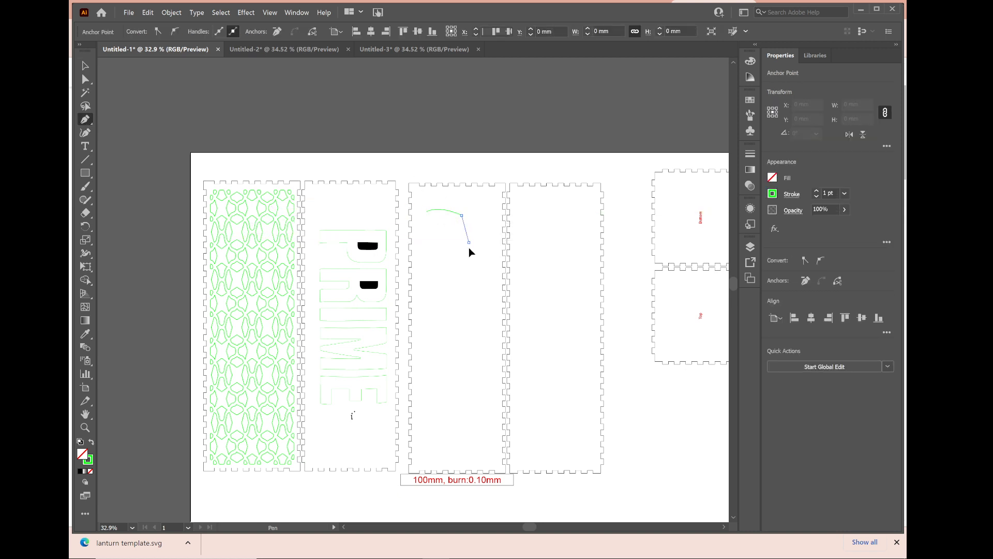
{"action": "left_click", "coordinate": [448, 287]}
{"action": "left_click", "coordinate": [427, 332]}
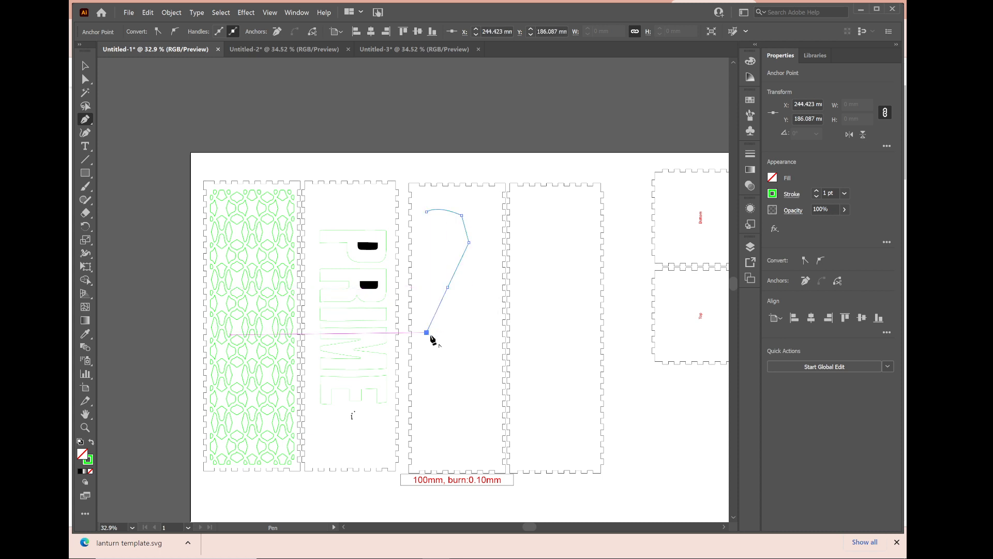
{"action": "left_click", "coordinate": [452, 351]}
{"action": "left_click", "coordinate": [486, 380]}
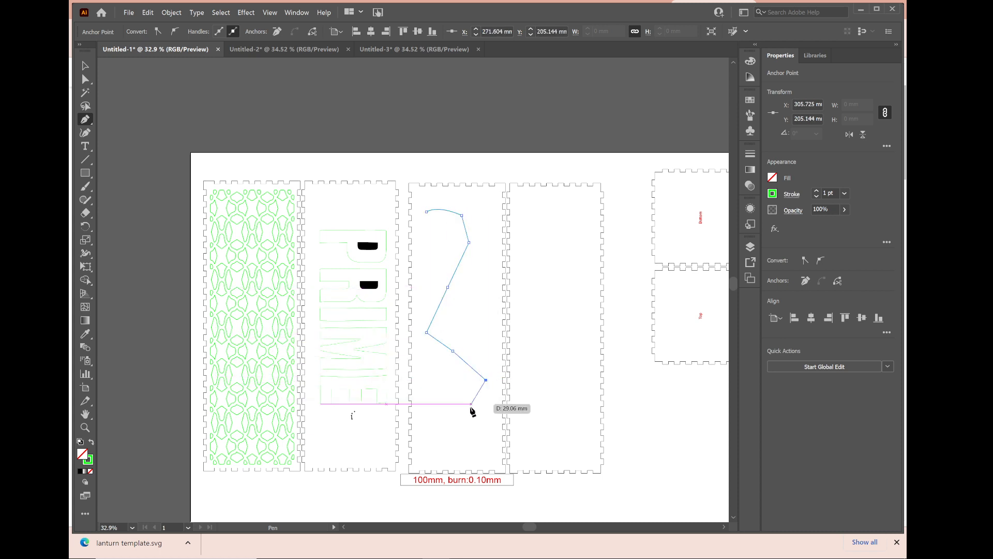
{"action": "left_click", "coordinate": [469, 407]}
{"action": "left_click", "coordinate": [435, 387]}
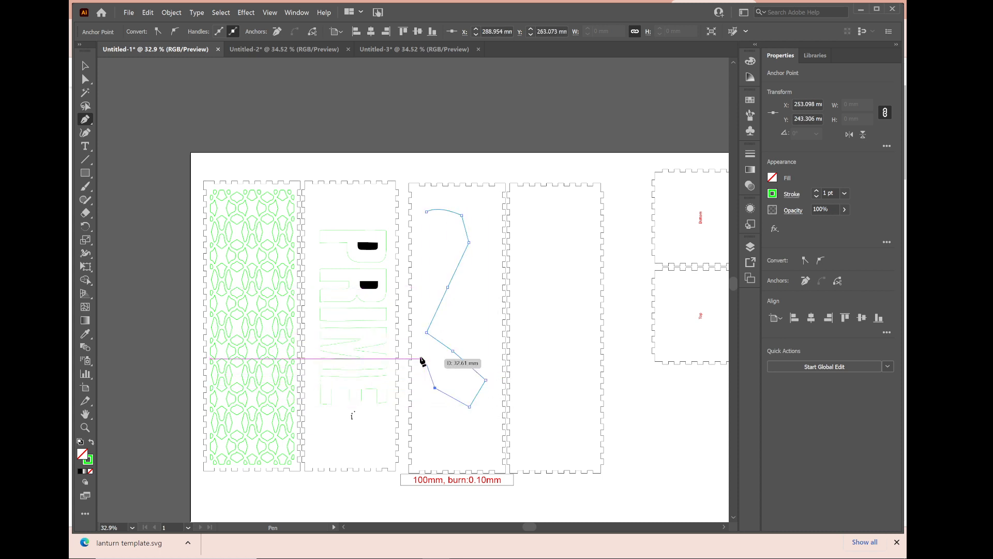
{"action": "left_click", "coordinate": [422, 351]}
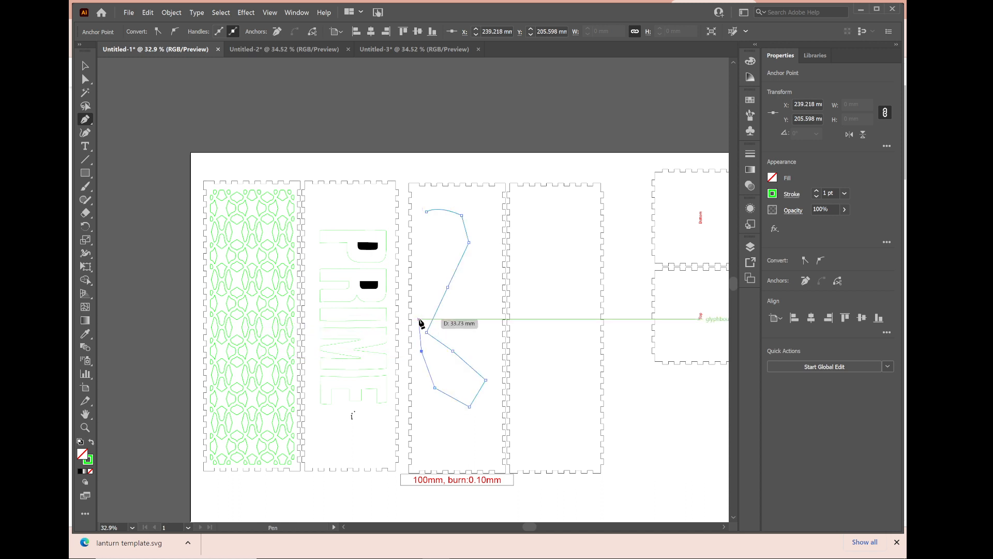
{"action": "left_click", "coordinate": [418, 318]}
{"action": "left_click", "coordinate": [445, 239]}
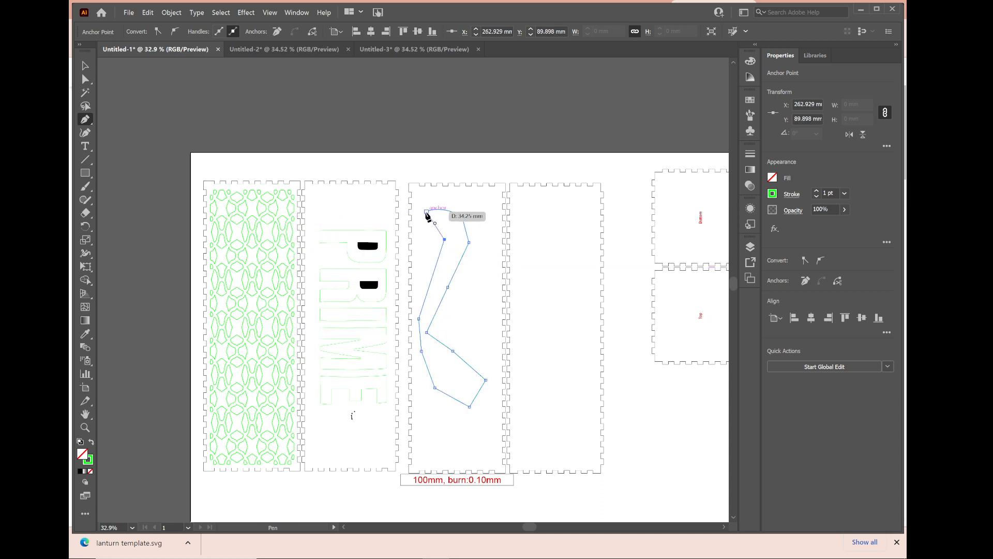
{"action": "left_click", "coordinate": [426, 212]}
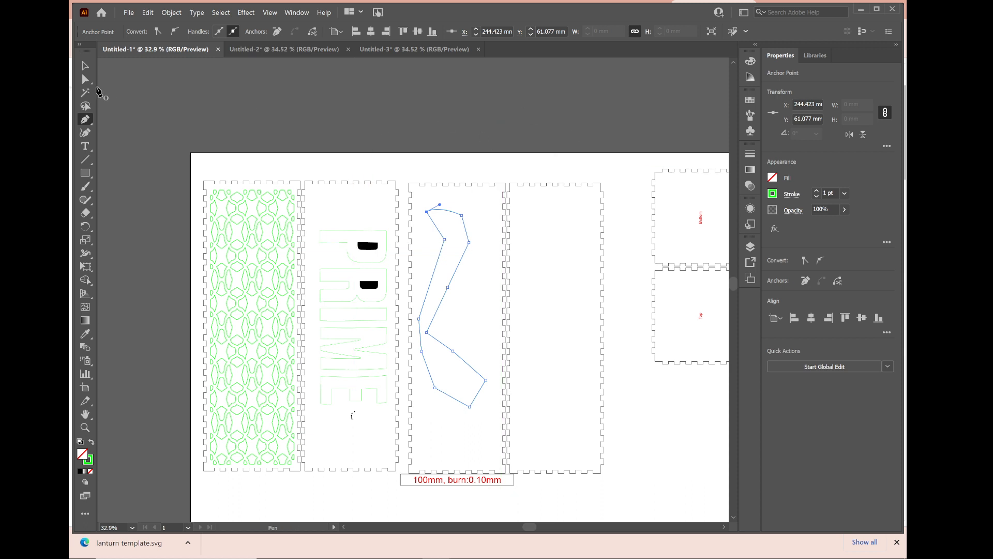
{"action": "left_click", "coordinate": [85, 65]}
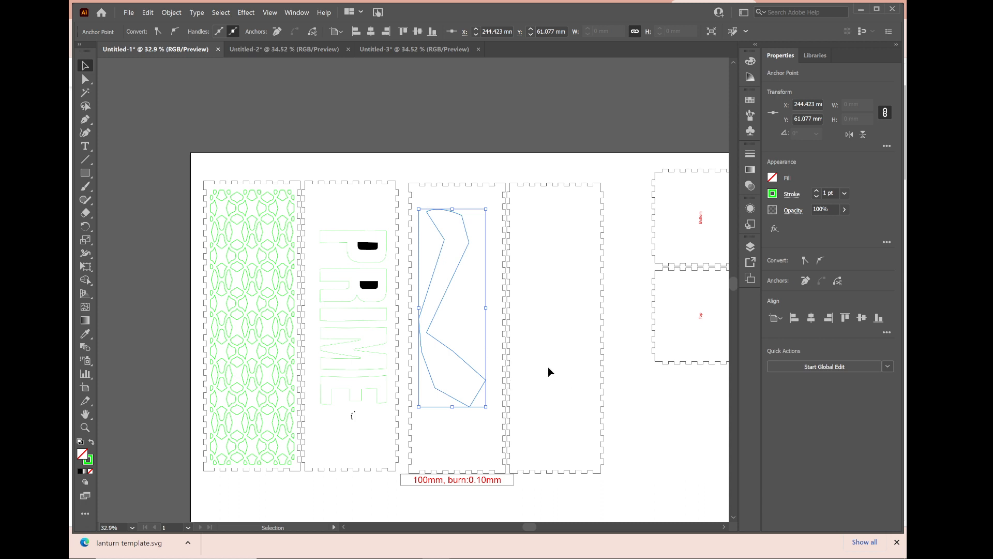
{"action": "scroll", "coordinate": [550, 372], "scroll_direction": "right", "scroll_amount": 5}
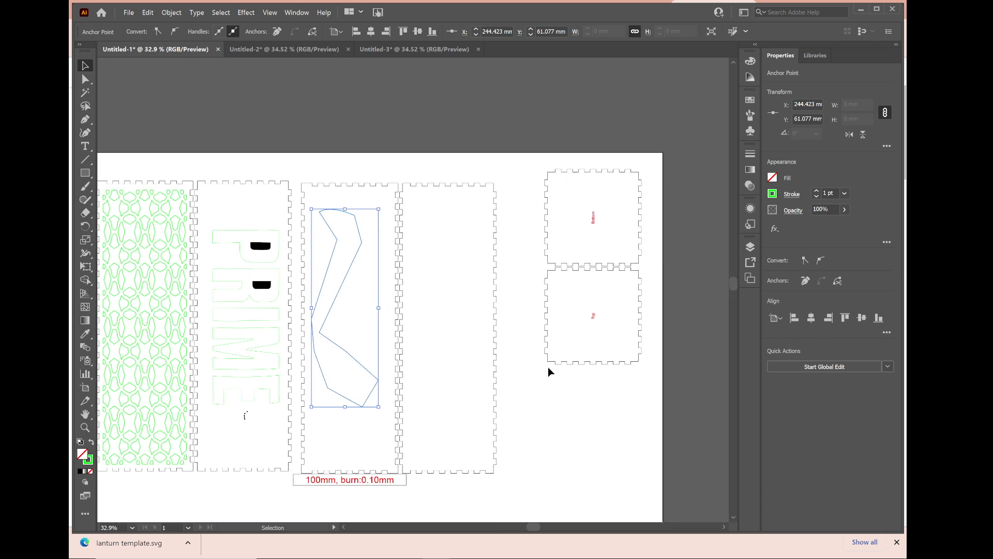
{"action": "left_click", "coordinate": [457, 324]}
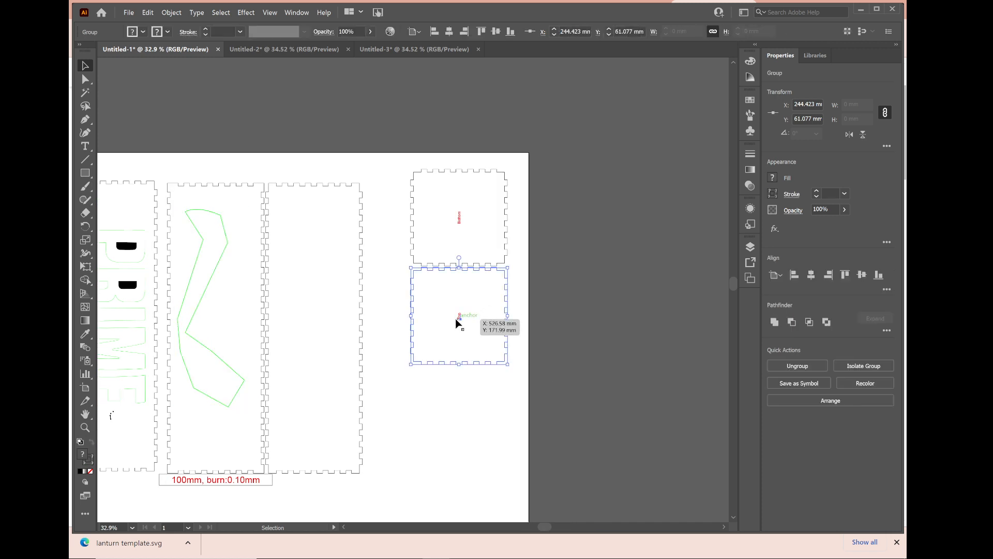
{"action": "scroll", "coordinate": [502, 294], "scroll_direction": "left", "scroll_amount": 1}
{"action": "scroll", "coordinate": [501, 293], "scroll_direction": "left", "scroll_amount": 1}
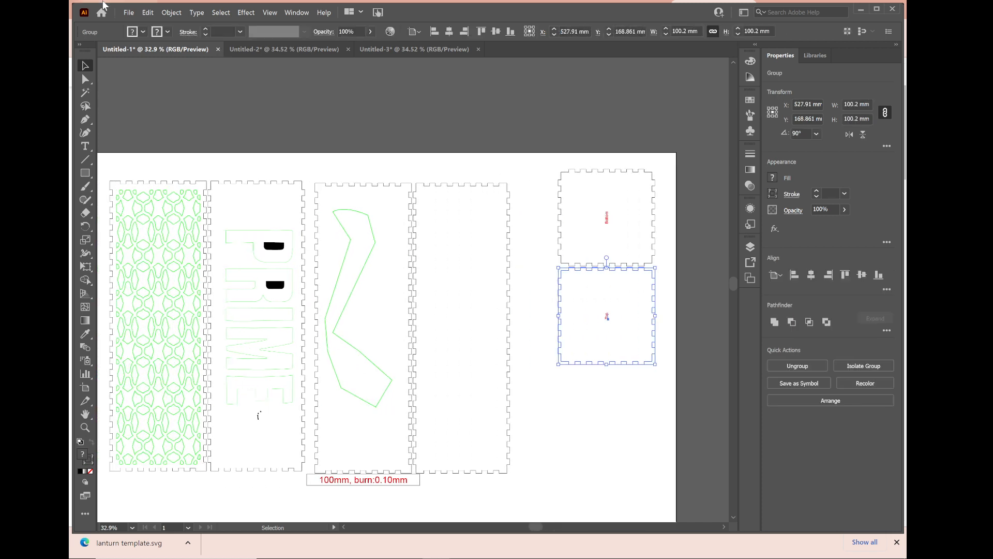
Step: Start saving the Untitled-1 document on the computer, choosing the Desktop folder and the SVG (*.SVG) format
{"action": "left_click", "coordinate": [128, 12]}
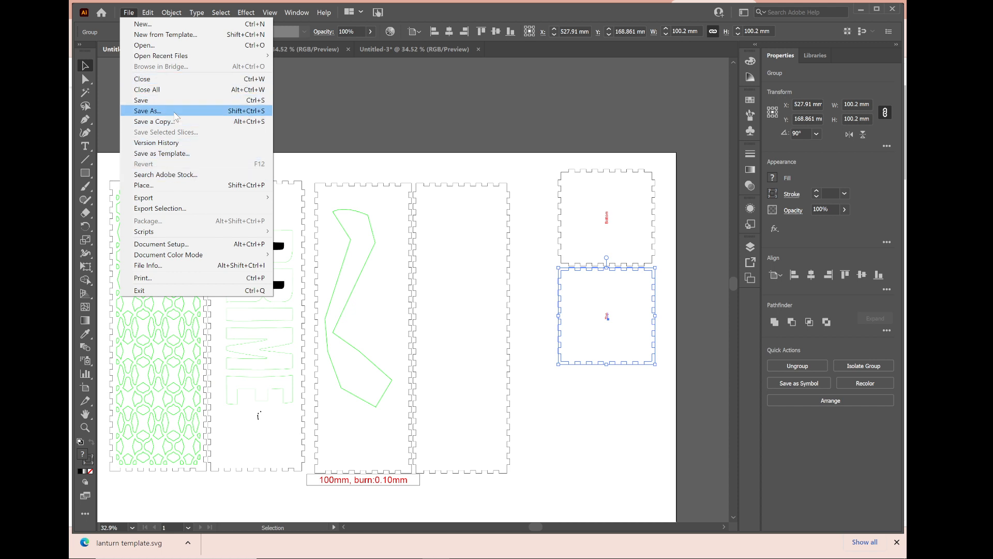
{"action": "left_click", "coordinate": [175, 113]}
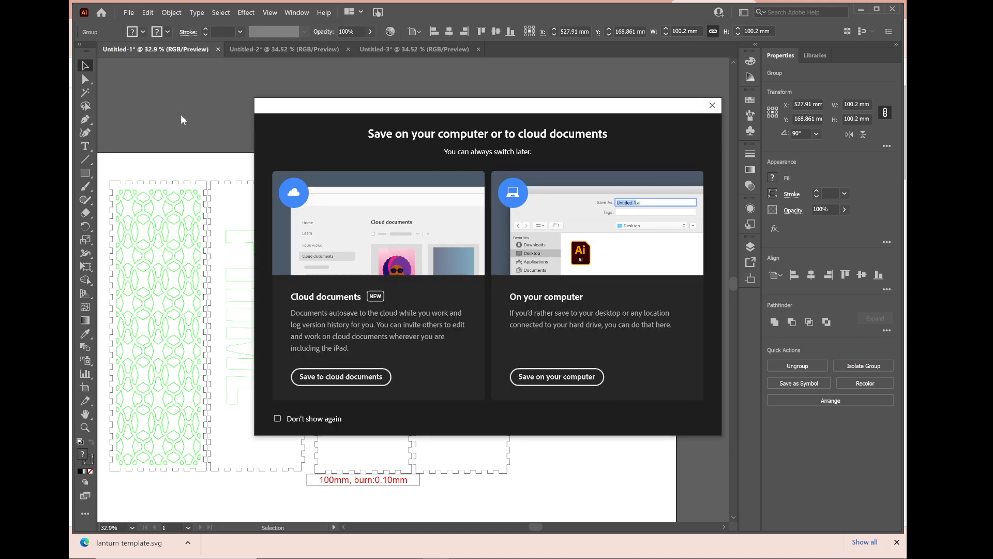
{"action": "left_click", "coordinate": [542, 381]}
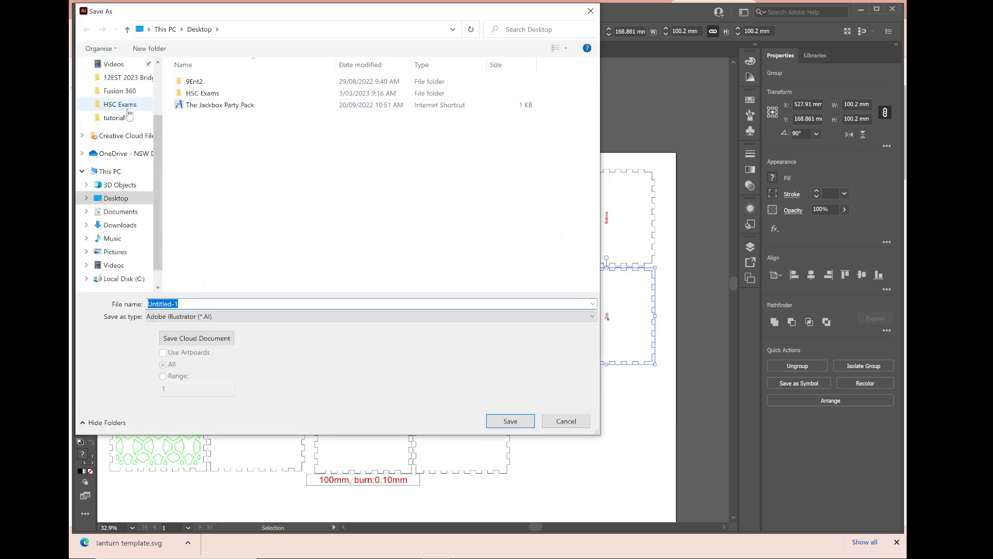
{"action": "left_click", "coordinate": [130, 203]}
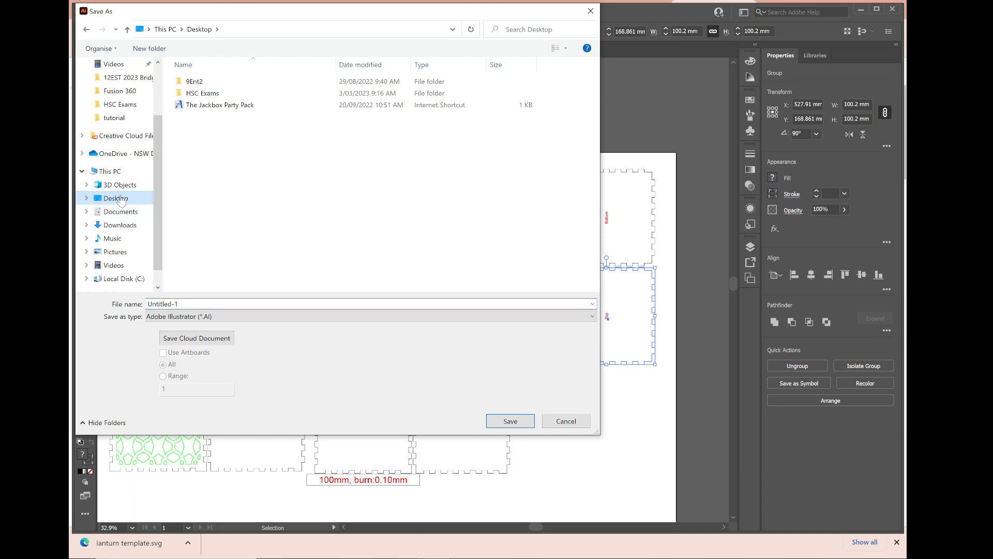
{"action": "left_click", "coordinate": [191, 317]}
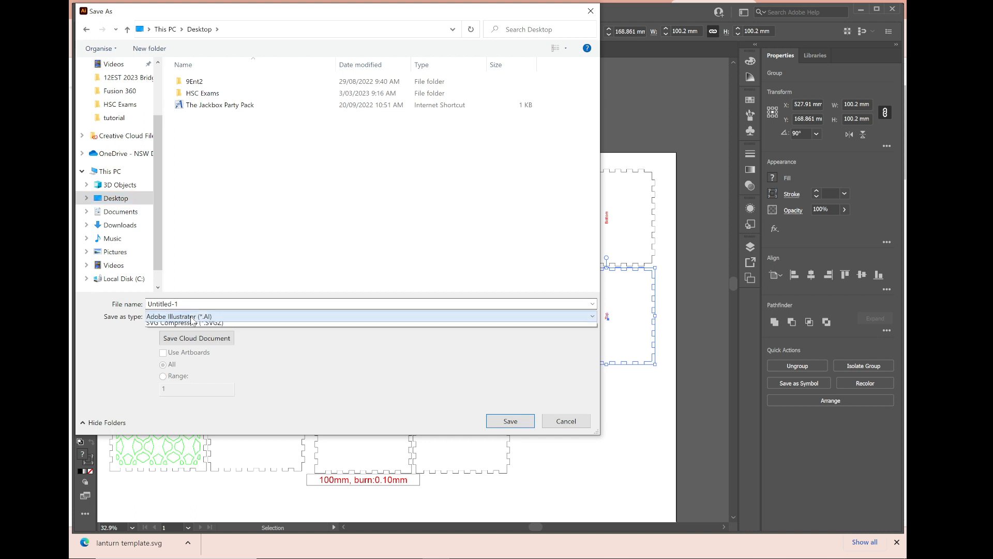
{"action": "left_click", "coordinate": [185, 363]}
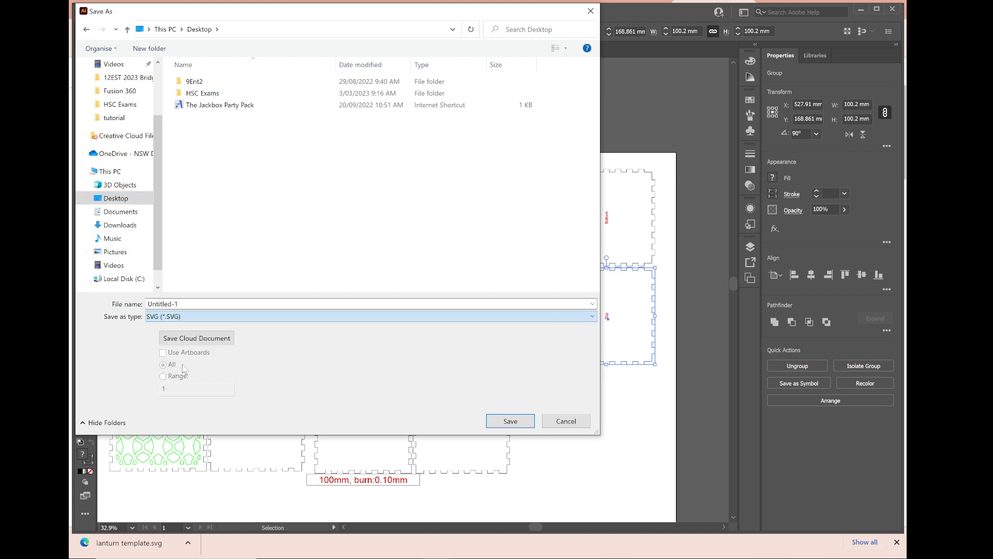
Step: Name the file "lanturn with stencil" and save it, accepting the SVG 1.1 export options
{"action": "left_click", "coordinate": [203, 300]}
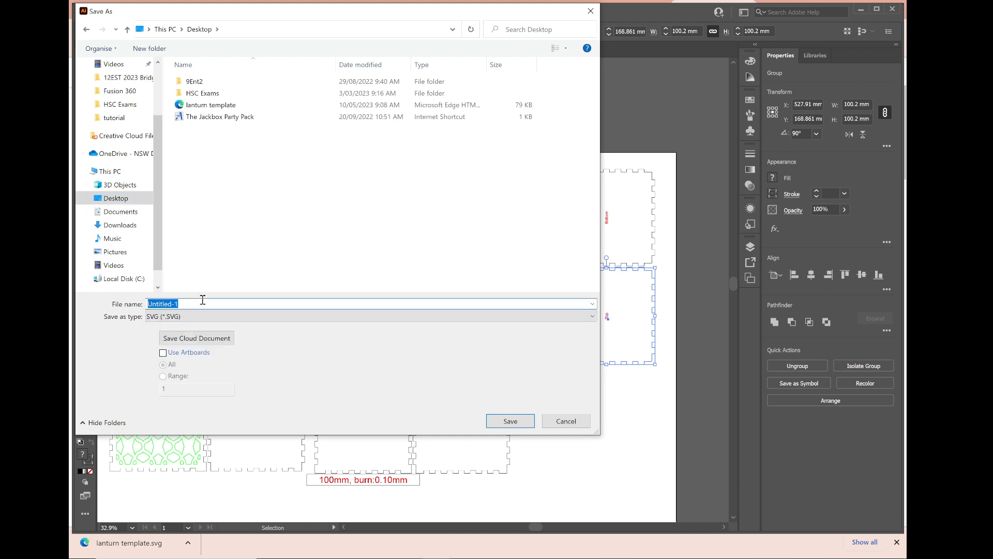
{"action": "type", "text": "lantur"}
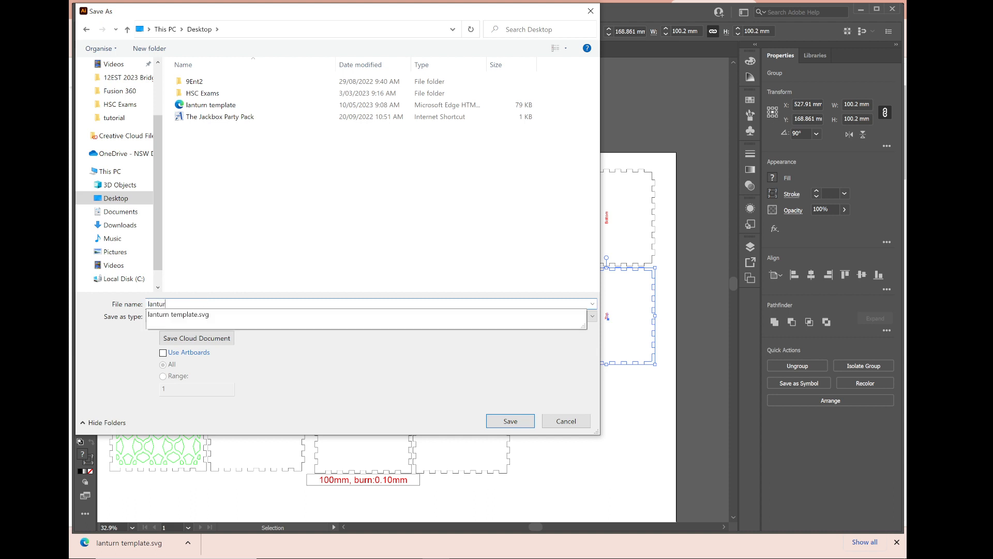
{"action": "type", "text": "n with"}
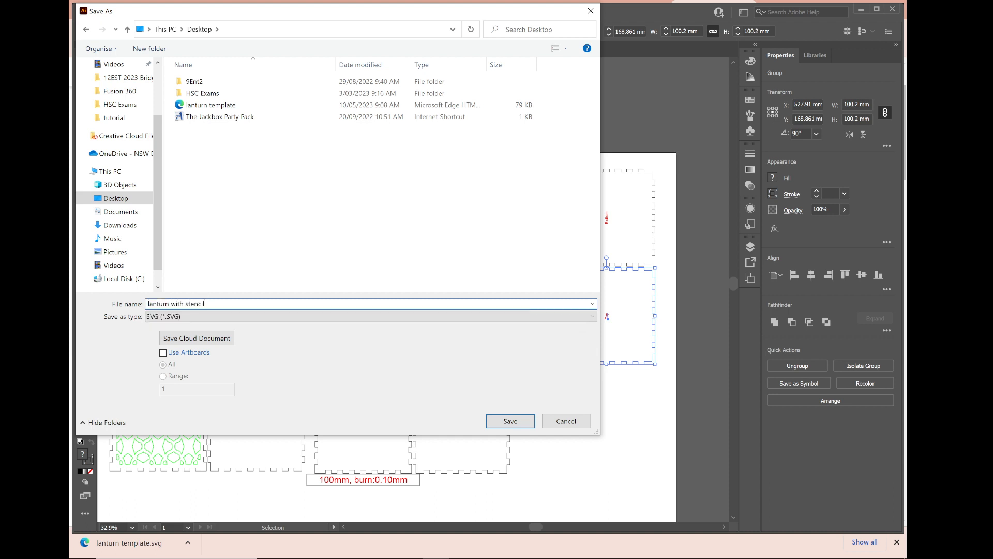
{"action": "type", "text": " stencil"}
{"action": "left_click", "coordinate": [519, 425]}
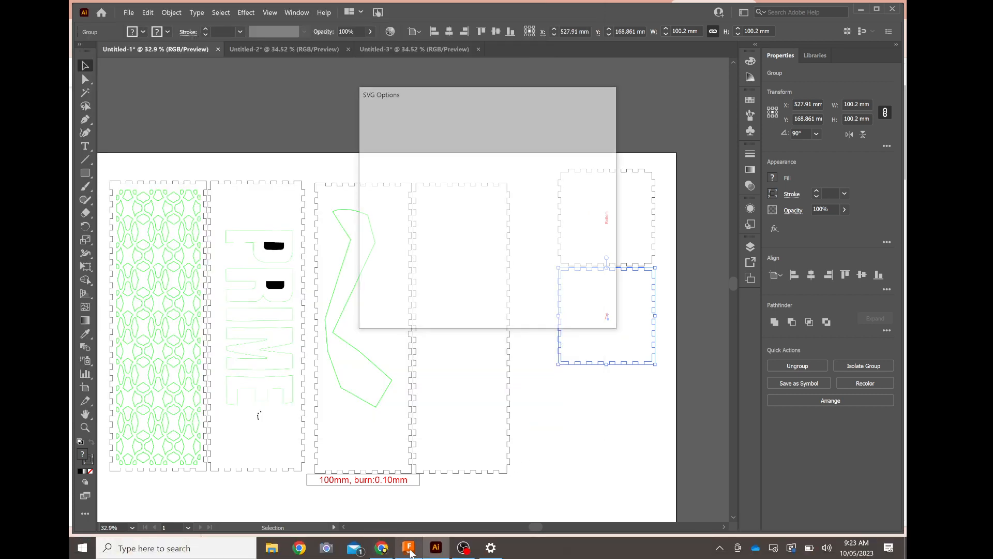
{"action": "left_click", "coordinate": [410, 549]}
{"action": "left_click", "coordinate": [436, 547]}
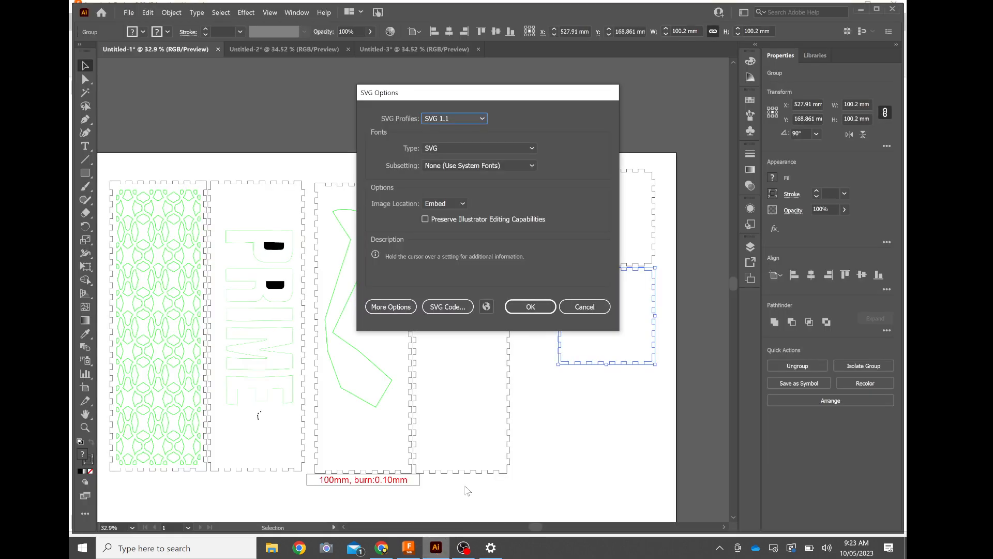
{"action": "left_click", "coordinate": [533, 308]}
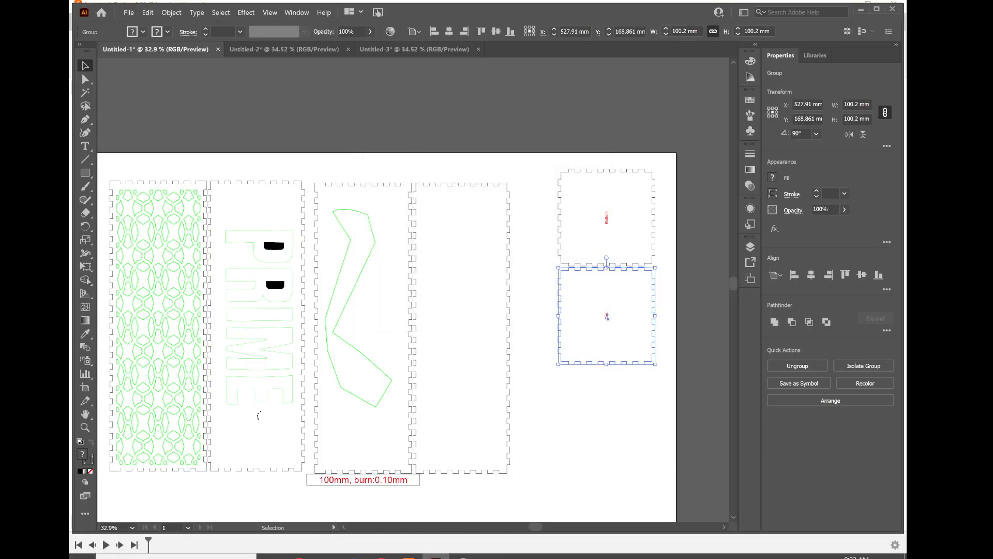
Step: Switch to Fusion 360 and start an SVG insert, choosing the "lanturn with stencil" file from the Desktop
{"action": "left_click", "coordinate": [409, 549]}
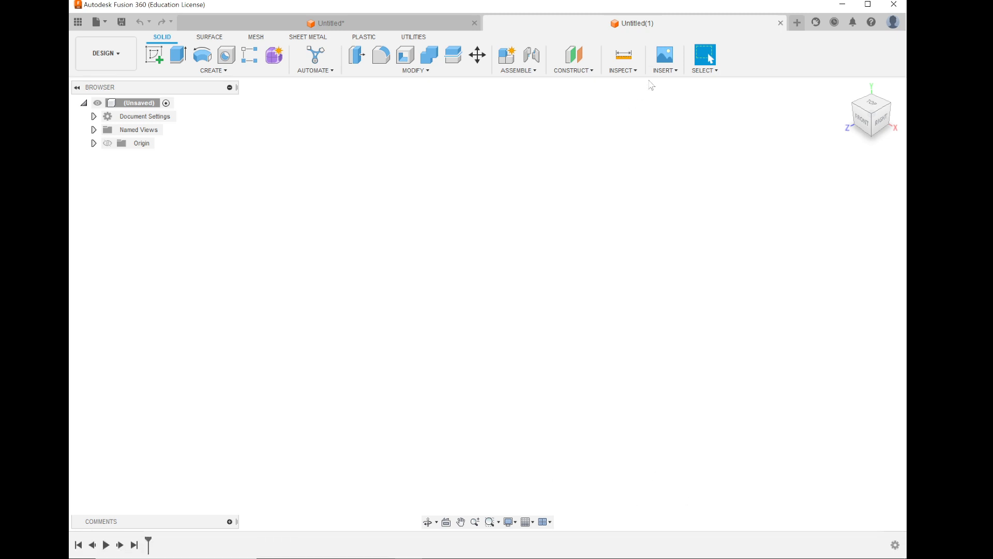
{"action": "left_click", "coordinate": [665, 70]}
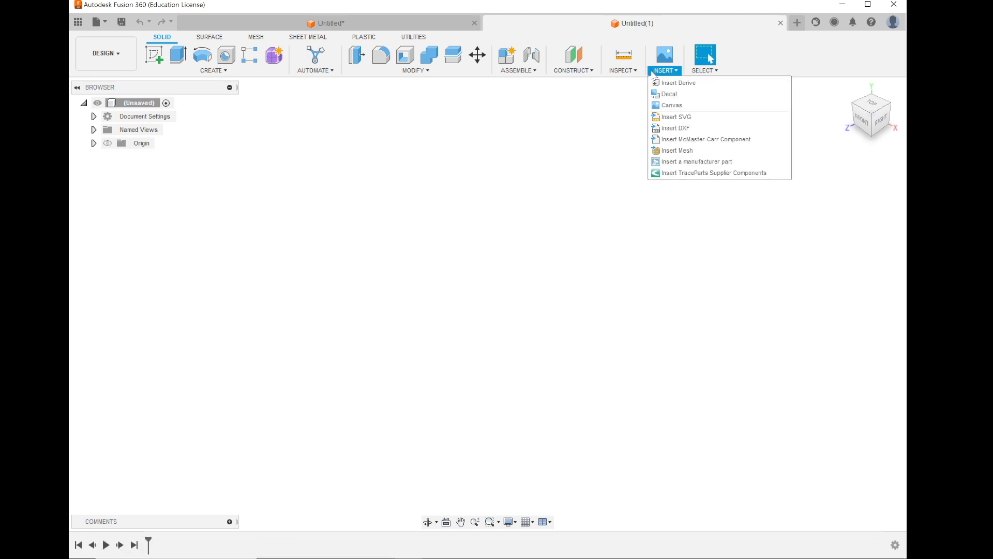
{"action": "left_click", "coordinate": [689, 118]}
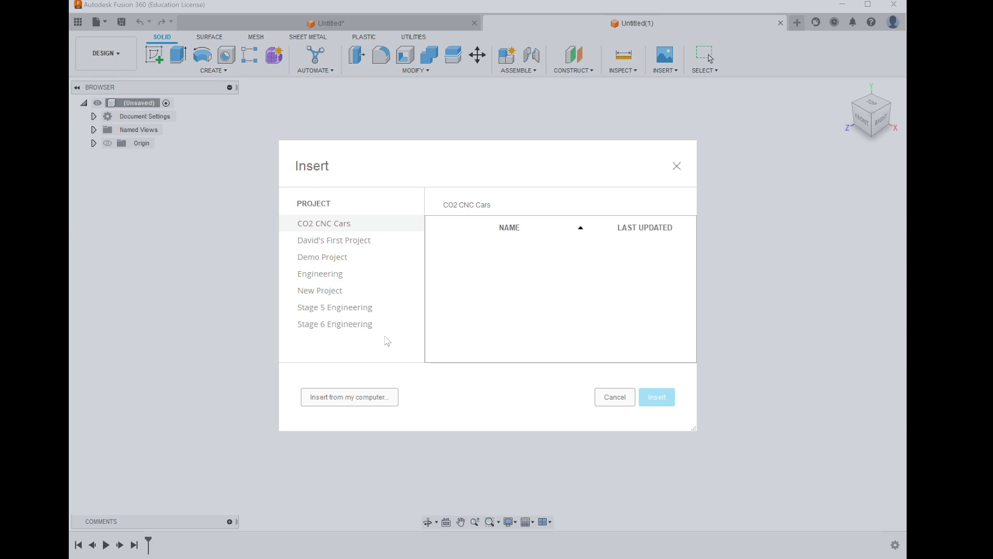
{"action": "left_click", "coordinate": [355, 399]}
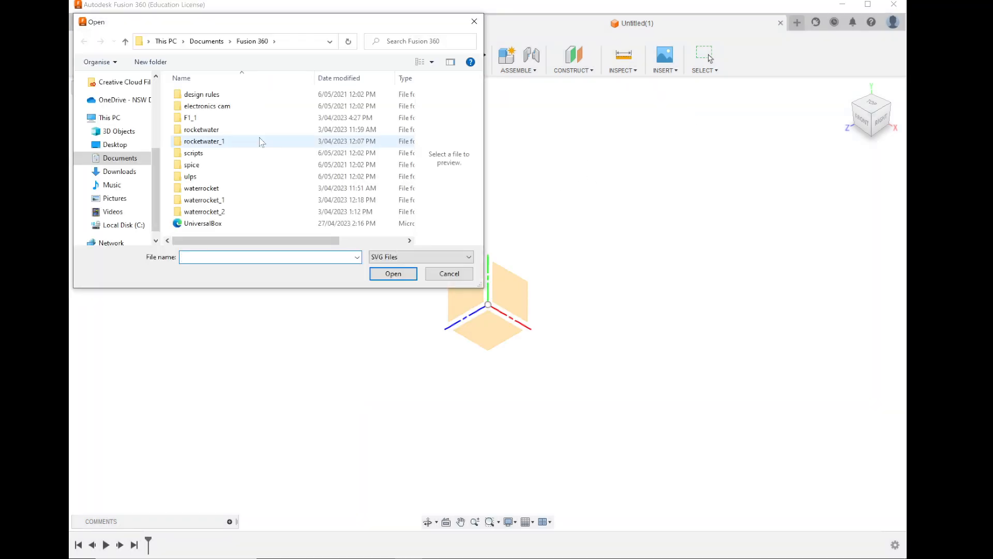
{"action": "left_click", "coordinate": [144, 146]}
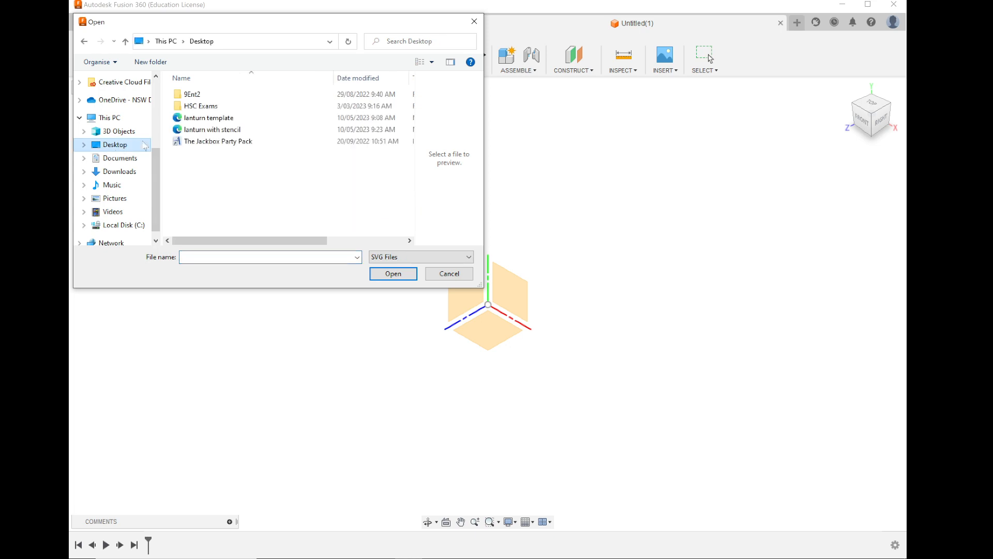
{"action": "double_click", "coordinate": [237, 129]}
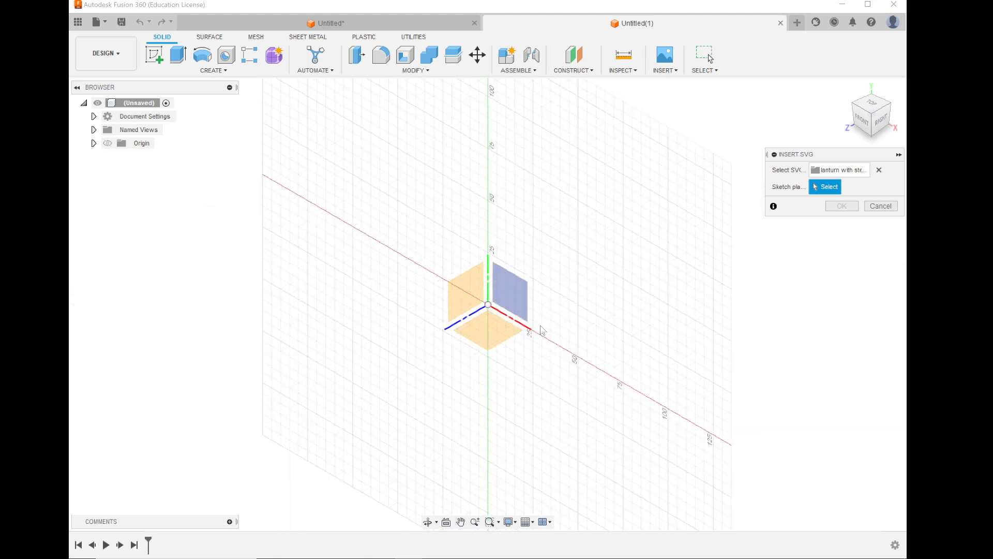
Step: Place the SVG on the vertical YZ origin plane, check that all the panels are included, and confirm the insertion
{"action": "left_click", "coordinate": [465, 294]}
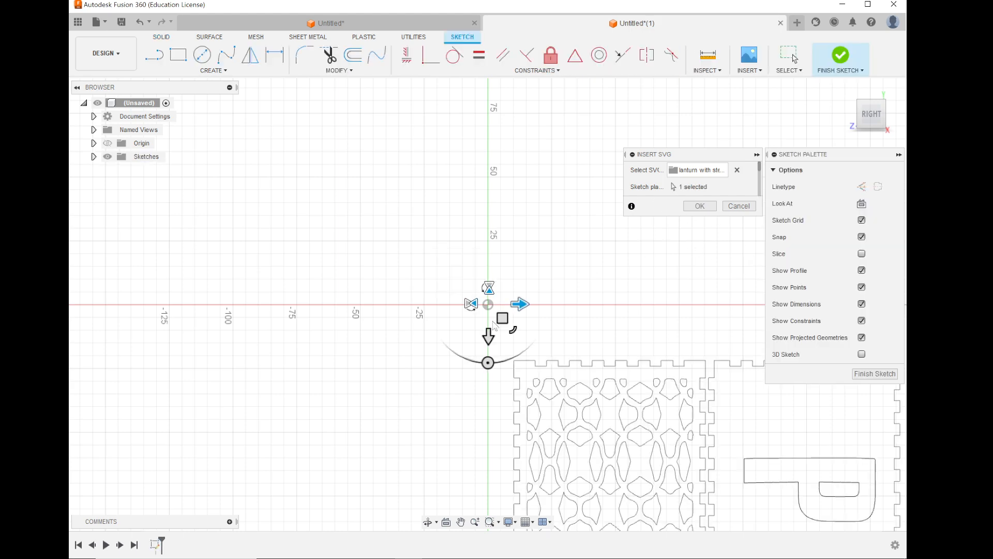
{"action": "scroll", "coordinate": [264, 353], "scroll_direction": "up", "scroll_amount": 3}
{"action": "scroll", "coordinate": [264, 353], "scroll_direction": "down", "scroll_amount": 2}
{"action": "scroll", "coordinate": [264, 354], "scroll_direction": "down", "scroll_amount": 8}
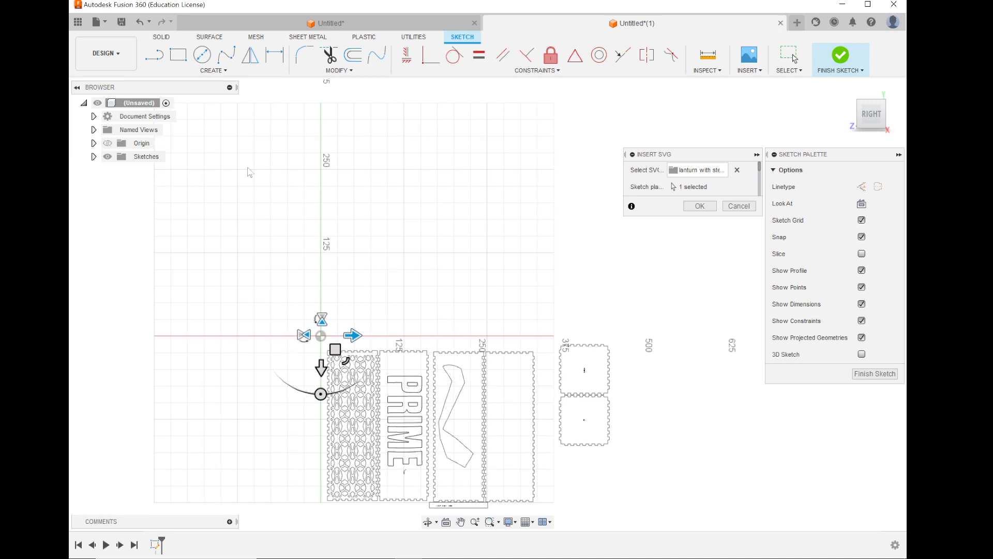
{"action": "scroll", "coordinate": [626, 393], "scroll_direction": "up", "scroll_amount": 4}
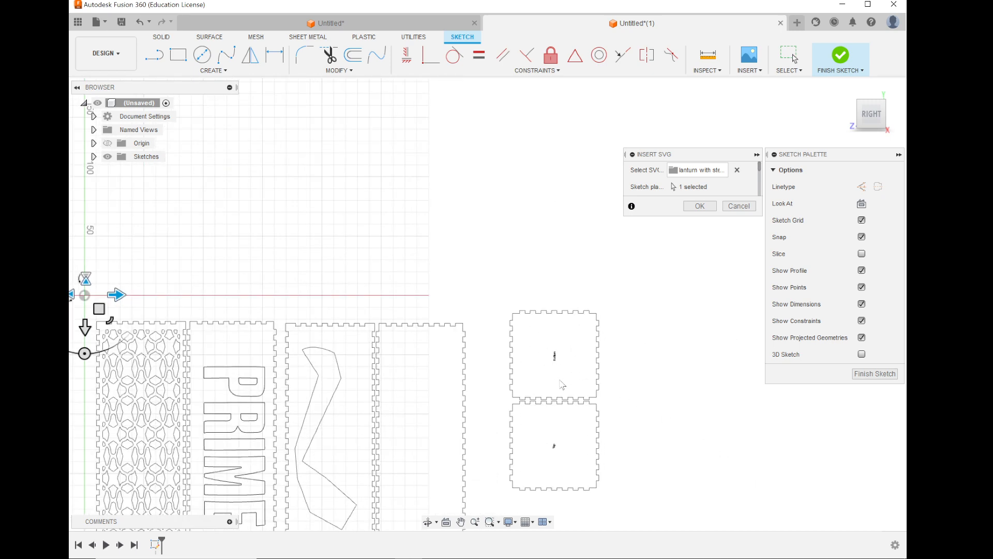
{"action": "scroll", "coordinate": [562, 384], "scroll_direction": "down", "scroll_amount": 2}
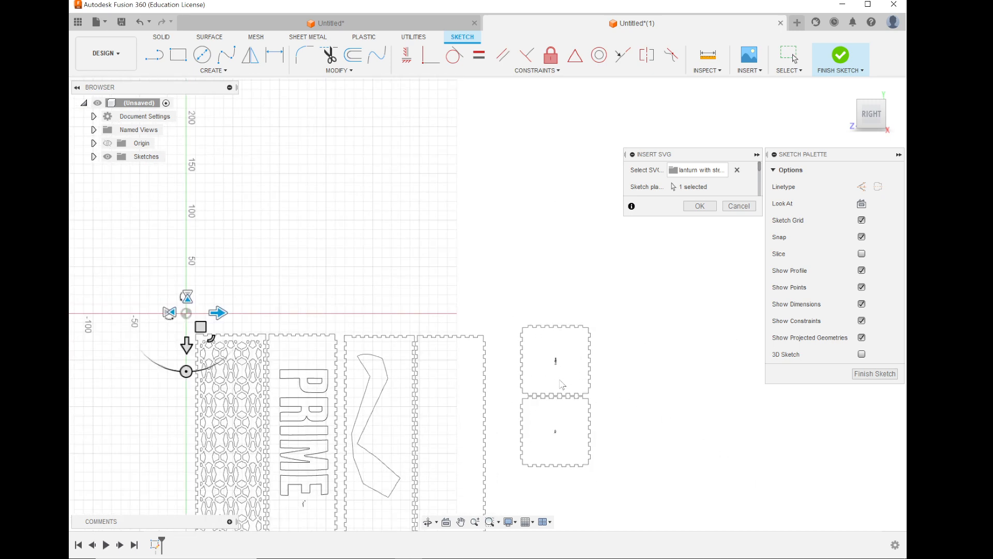
{"action": "left_click", "coordinate": [698, 206]}
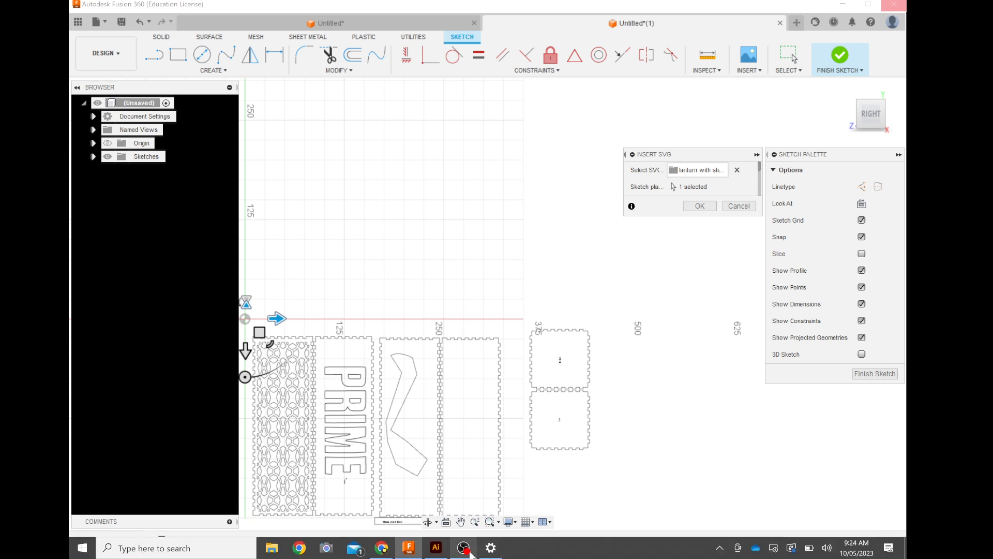
{"action": "left_click", "coordinate": [464, 548]}
{"action": "left_click", "coordinate": [871, 400]}
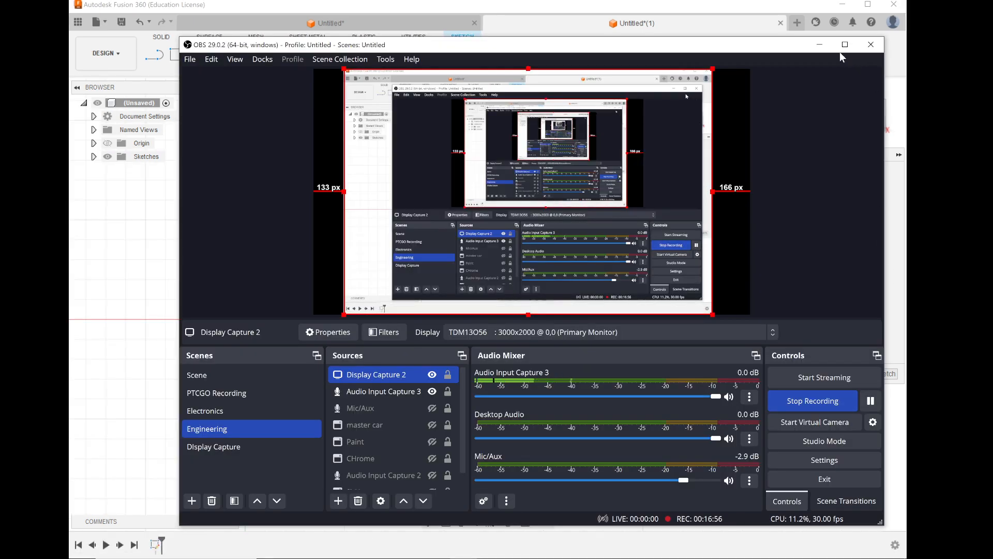
{"action": "left_click", "coordinate": [820, 45]}
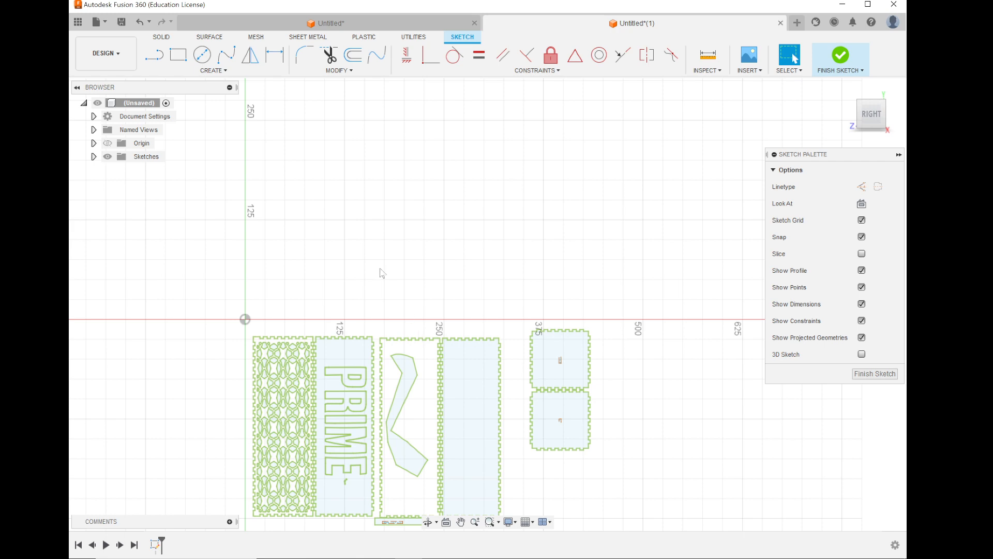
Step: Examine the imported sketch's panels, the "100mm, burn:0.10mm" label strip, and the PRIME lettering up close
{"action": "scroll", "coordinate": [381, 272], "scroll_direction": "up", "scroll_amount": 2}
{"action": "scroll", "coordinate": [381, 273], "scroll_direction": "down", "scroll_amount": 3}
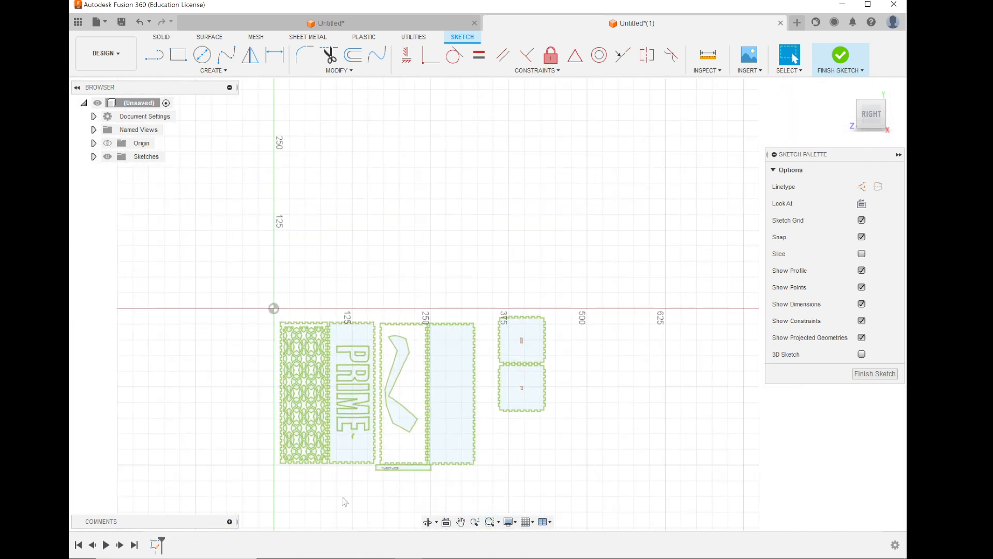
{"action": "scroll", "coordinate": [346, 499], "scroll_direction": "up", "scroll_amount": 3}
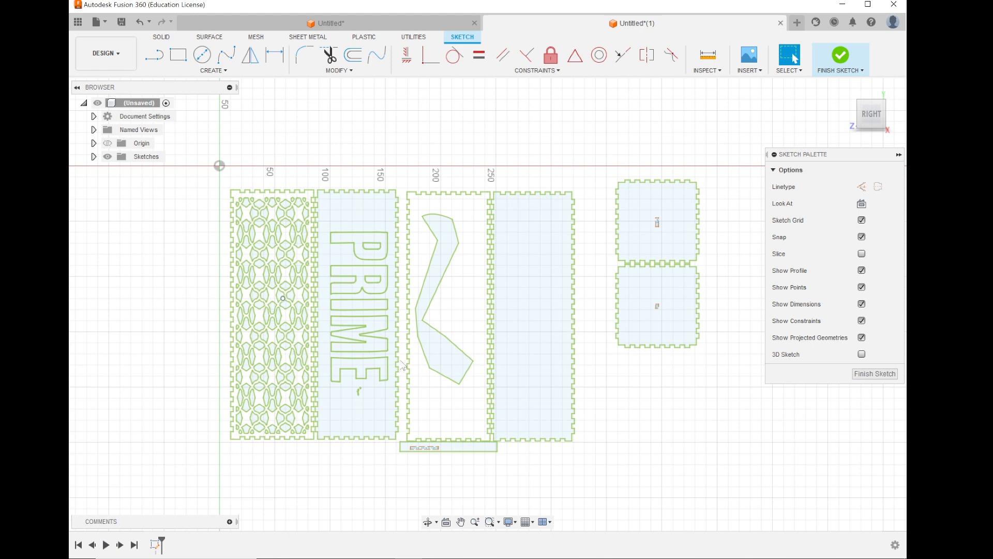
{"action": "scroll", "coordinate": [429, 474], "scroll_direction": "up", "scroll_amount": 1}
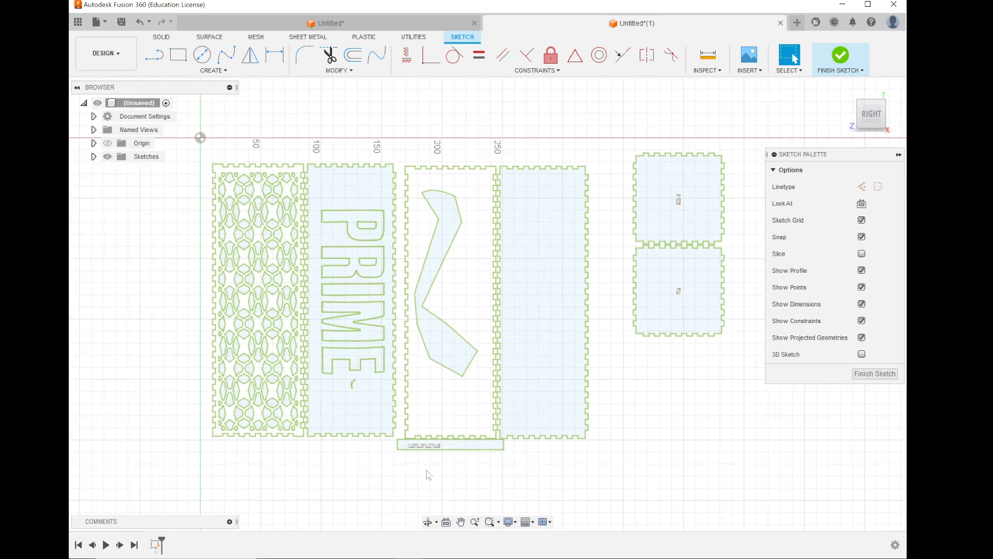
{"action": "scroll", "coordinate": [428, 474], "scroll_direction": "down", "scroll_amount": 2}
{"action": "scroll", "coordinate": [428, 474], "scroll_direction": "up", "scroll_amount": 6}
{"action": "scroll", "coordinate": [428, 474], "scroll_direction": "up", "scroll_amount": 4}
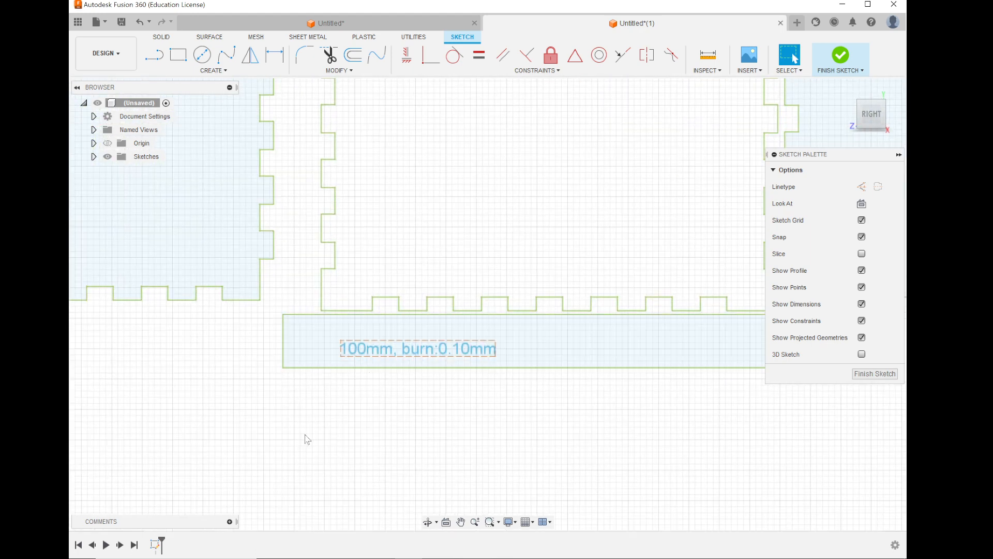
{"action": "scroll", "coordinate": [304, 435], "scroll_direction": "down", "scroll_amount": 2}
{"action": "left_click", "coordinate": [305, 372]}
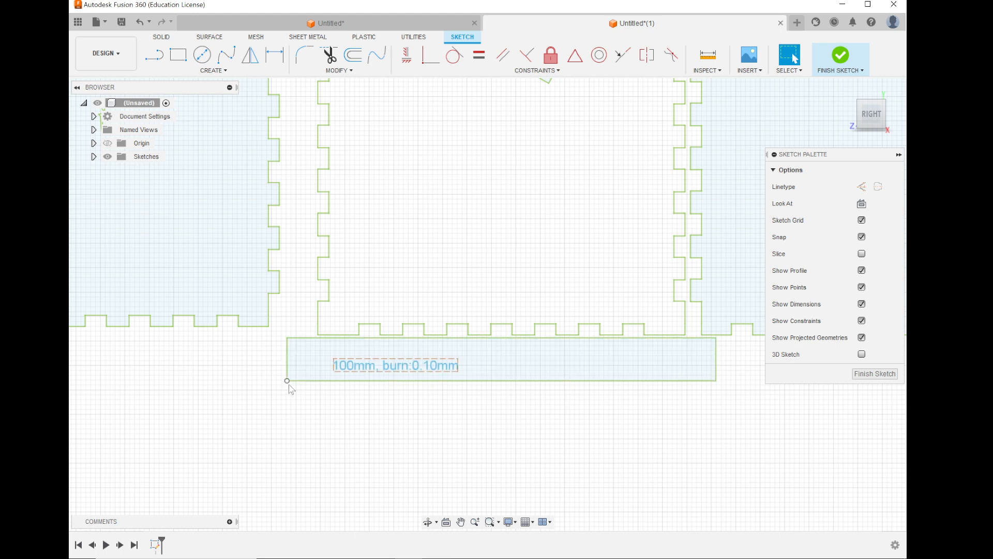
{"action": "scroll", "coordinate": [467, 420], "scroll_direction": "down", "scroll_amount": 5}
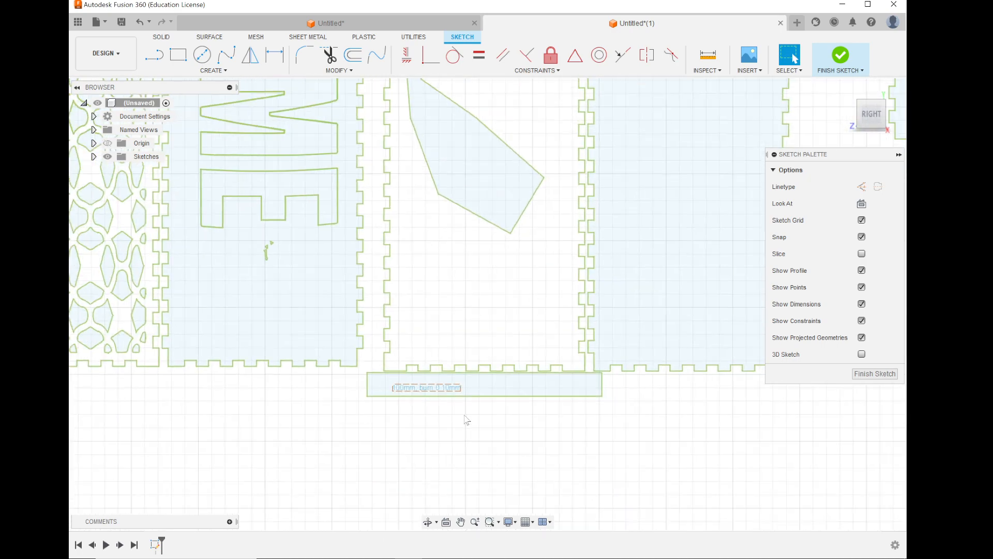
{"action": "scroll", "coordinate": [303, 213], "scroll_direction": "up", "scroll_amount": 5}
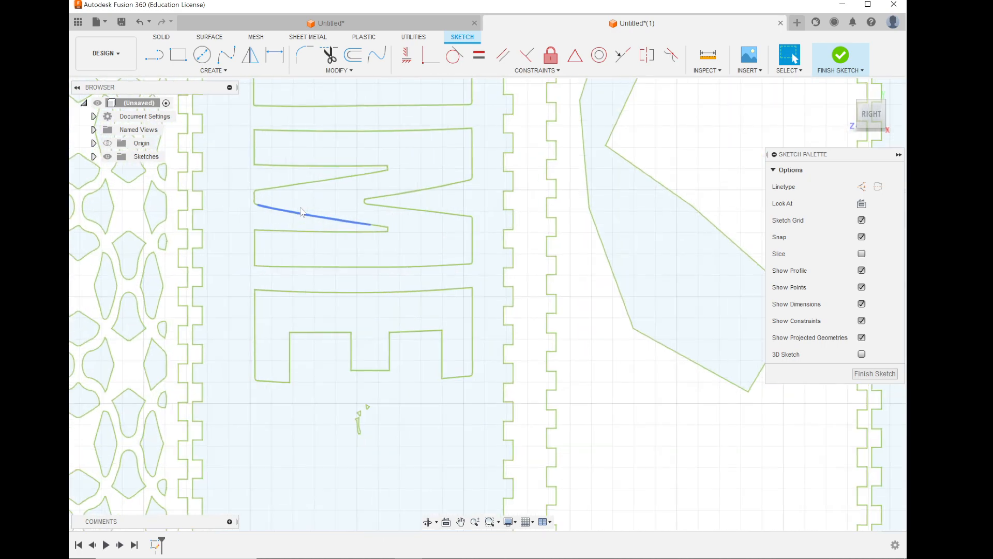
Step: Compare the profile shading of the imported panels, from the PRIME lettering and the whole layout to the patterned panel's cutouts
{"action": "scroll", "coordinate": [133, 268], "scroll_direction": "up", "scroll_amount": 8}
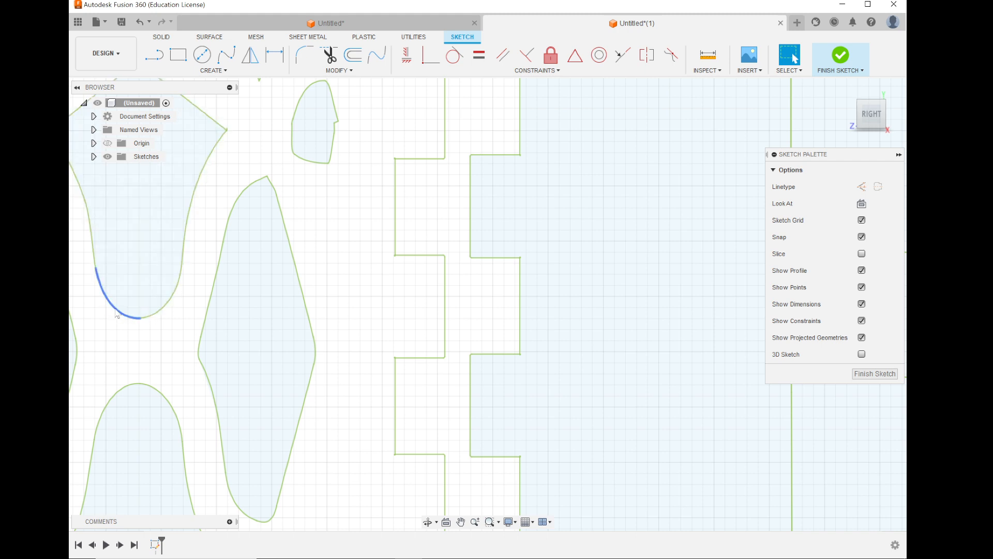
{"action": "scroll", "coordinate": [116, 314], "scroll_direction": "down", "scroll_amount": 10}
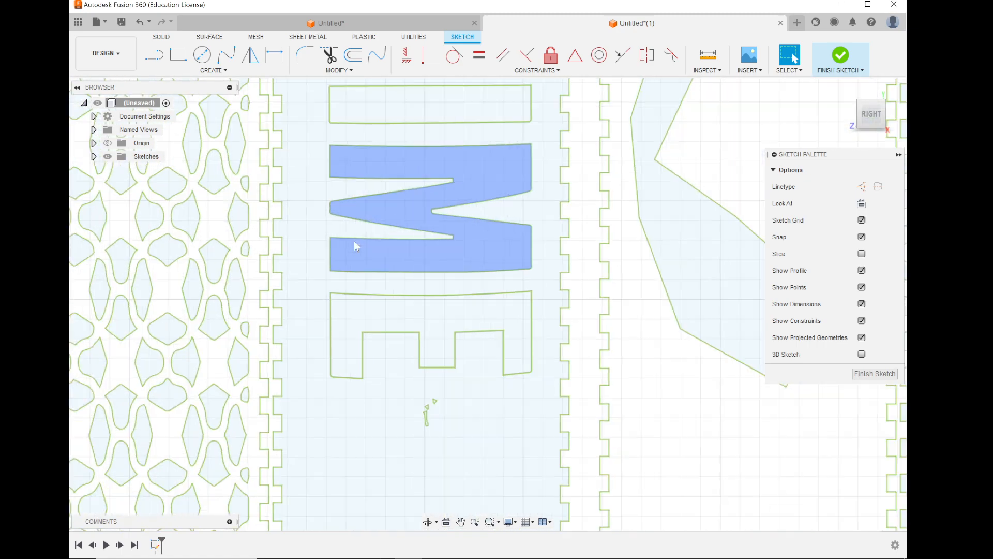
{"action": "scroll", "coordinate": [354, 241], "scroll_direction": "down", "scroll_amount": 4}
{"action": "scroll", "coordinate": [354, 241], "scroll_direction": "up", "scroll_amount": 4}
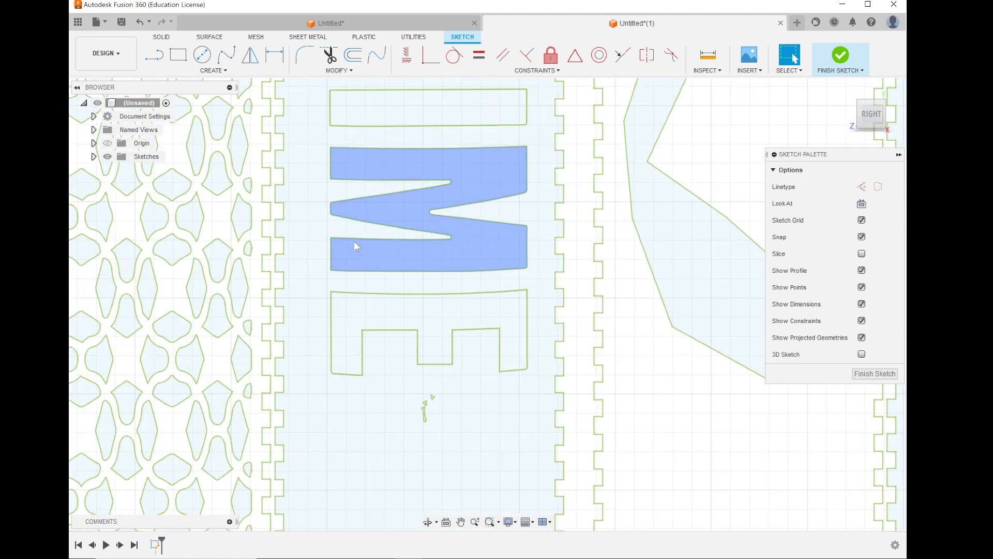
{"action": "scroll", "coordinate": [354, 241], "scroll_direction": "down", "scroll_amount": 8}
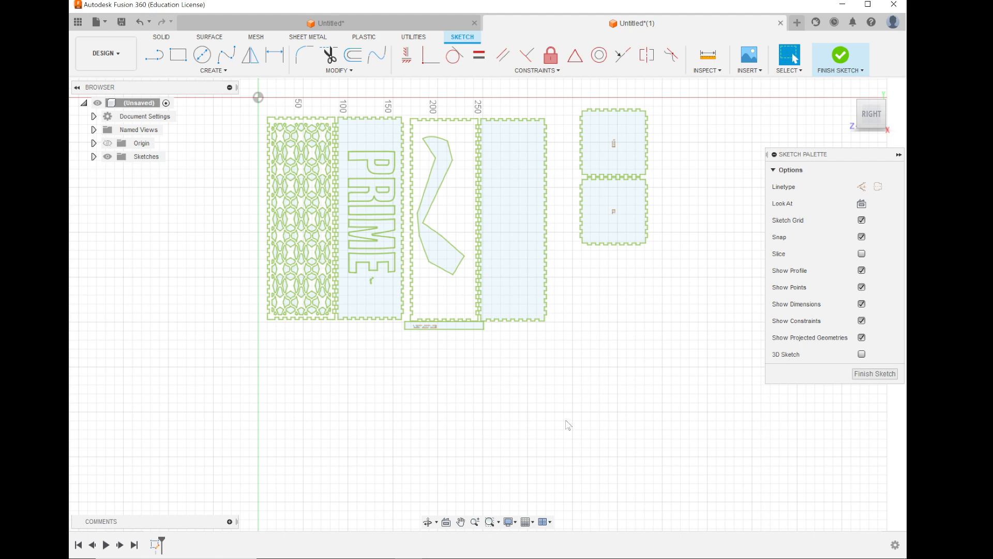
{"action": "scroll", "coordinate": [253, 357], "scroll_direction": "down", "scroll_amount": 1}
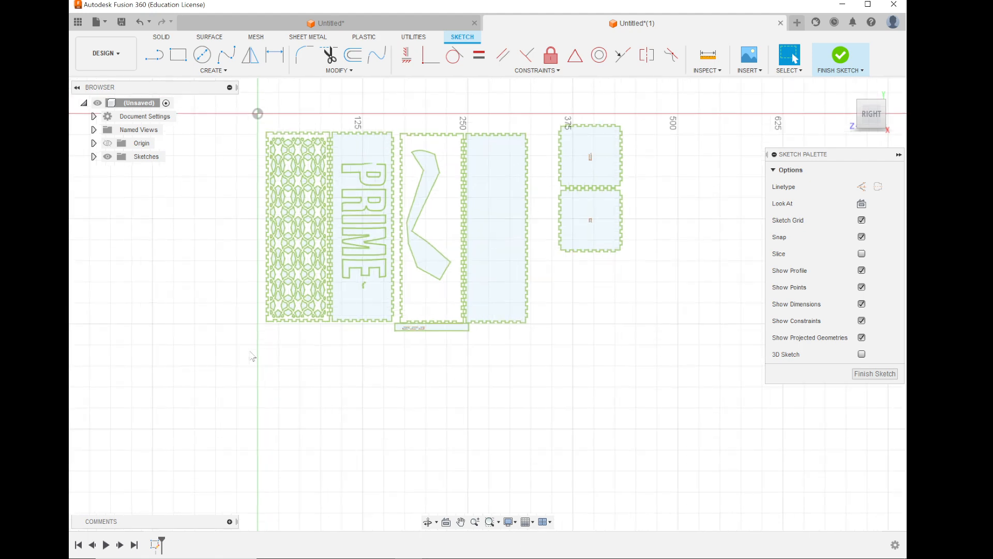
{"action": "scroll", "coordinate": [252, 357], "scroll_direction": "down", "scroll_amount": 1}
{"action": "scroll", "coordinate": [246, 120], "scroll_direction": "down", "scroll_amount": 1}
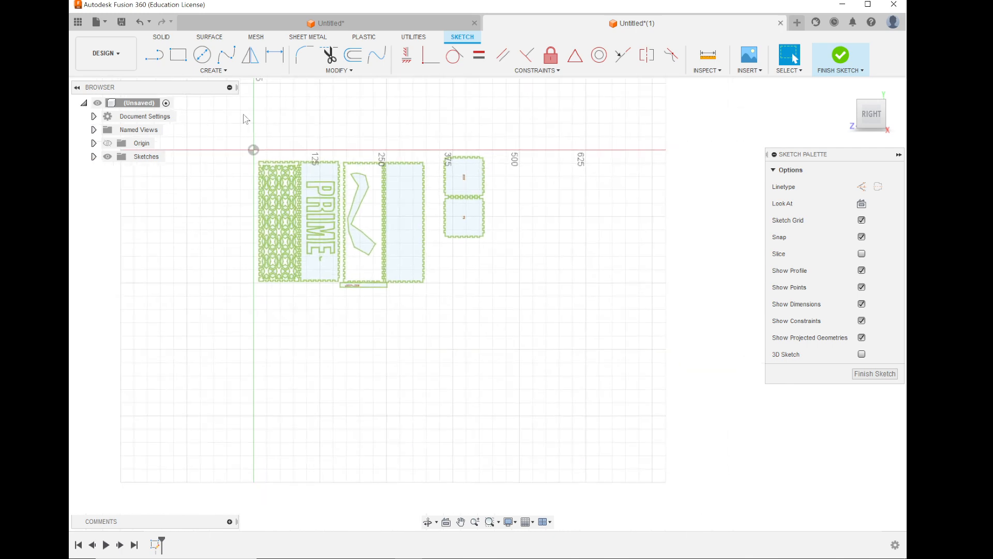
{"action": "scroll", "coordinate": [322, 149], "scroll_direction": "up", "scroll_amount": 4}
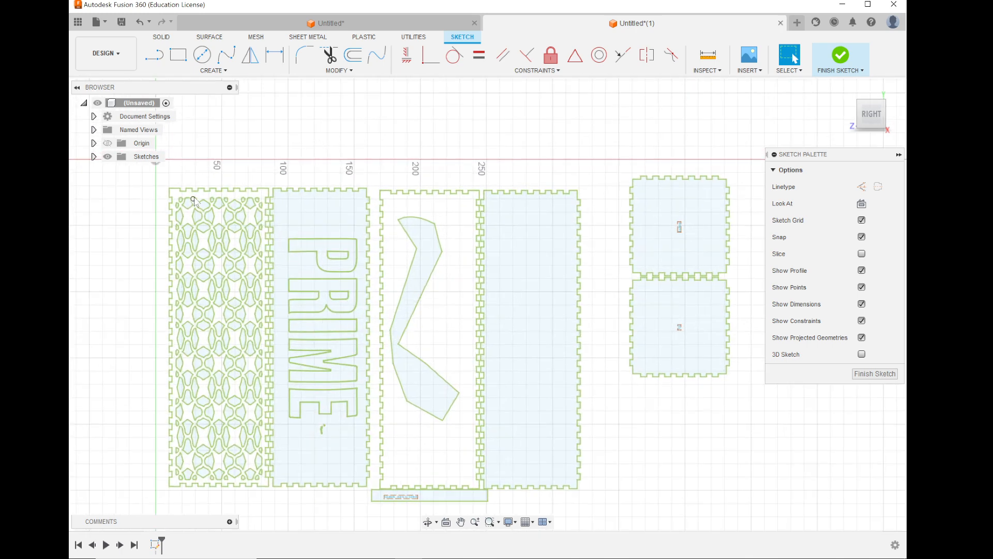
{"action": "scroll", "coordinate": [221, 260], "scroll_direction": "up", "scroll_amount": 3}
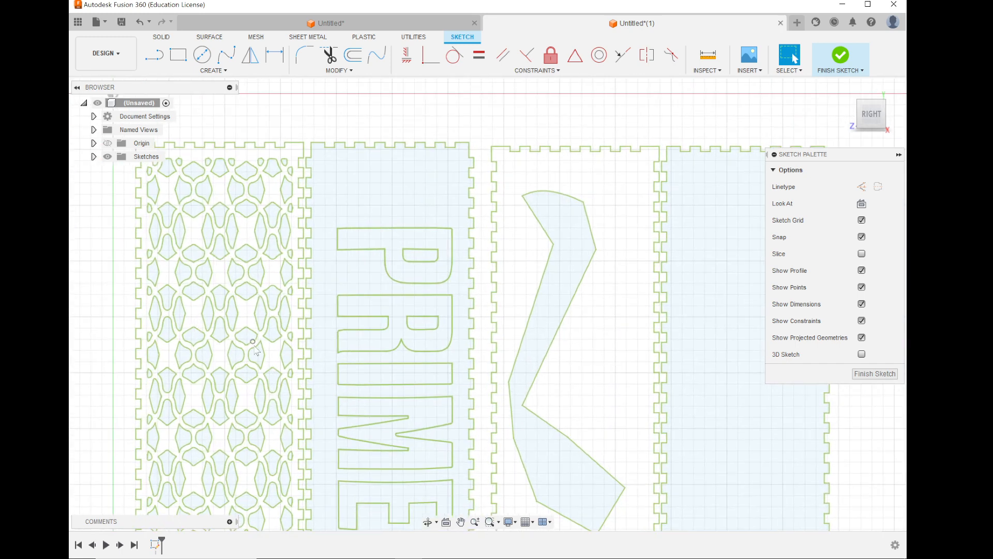
{"action": "scroll", "coordinate": [151, 348], "scroll_direction": "up", "scroll_amount": 3}
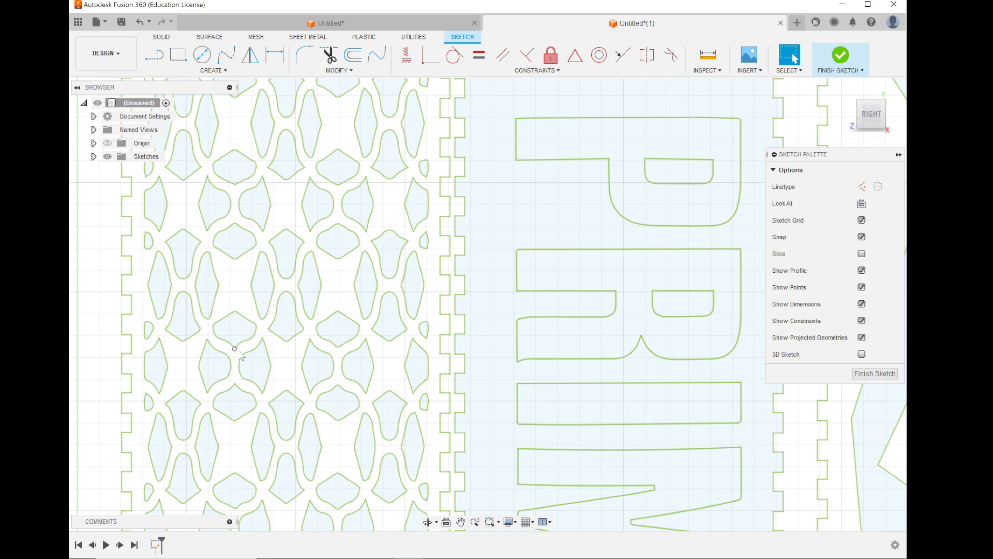
{"action": "scroll", "coordinate": [241, 355], "scroll_direction": "up", "scroll_amount": 3}
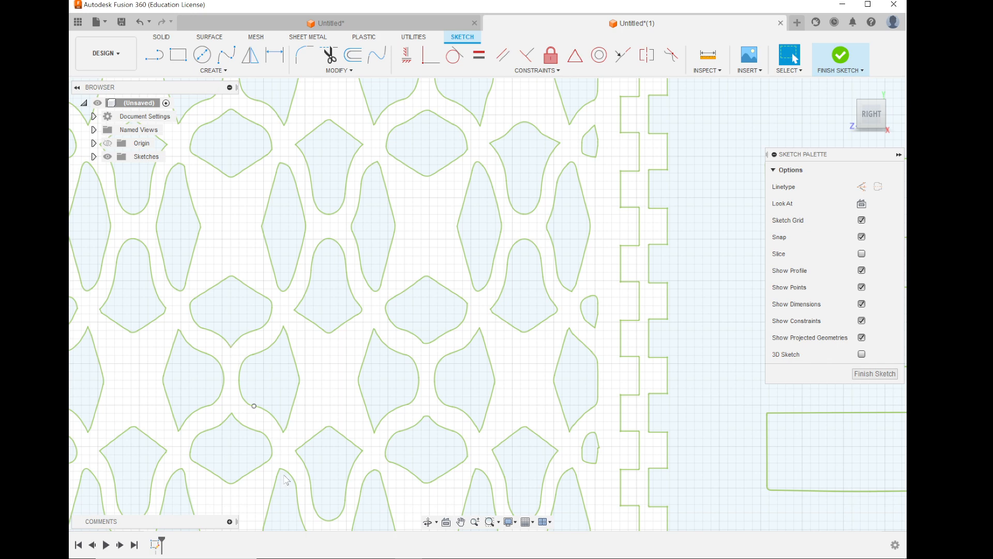
Step: Inspect the patterned panel's outline for breaks, following its finger joints down to the lower-right corner
{"action": "scroll", "coordinate": [283, 481], "scroll_direction": "down", "scroll_amount": 5}
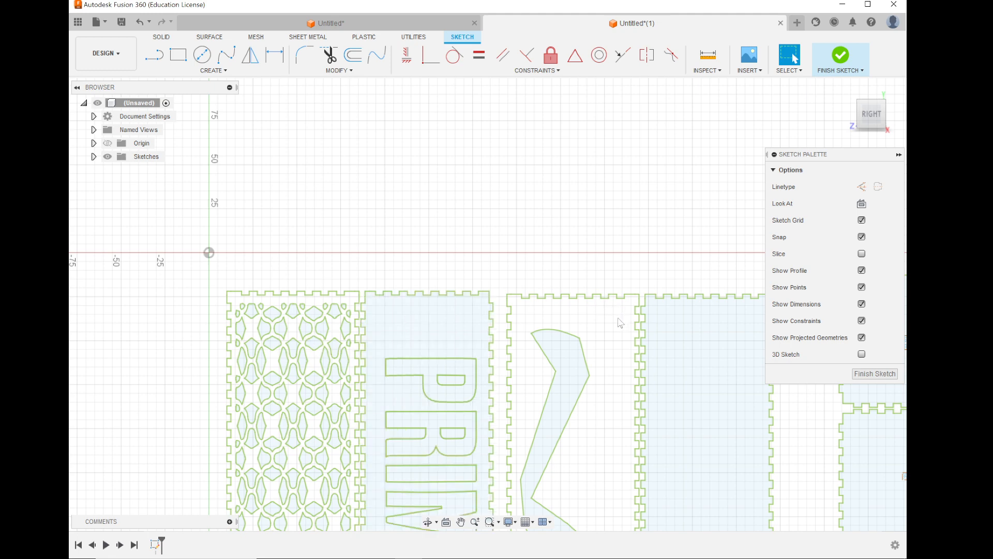
{"action": "scroll", "coordinate": [172, 434], "scroll_direction": "up", "scroll_amount": 5}
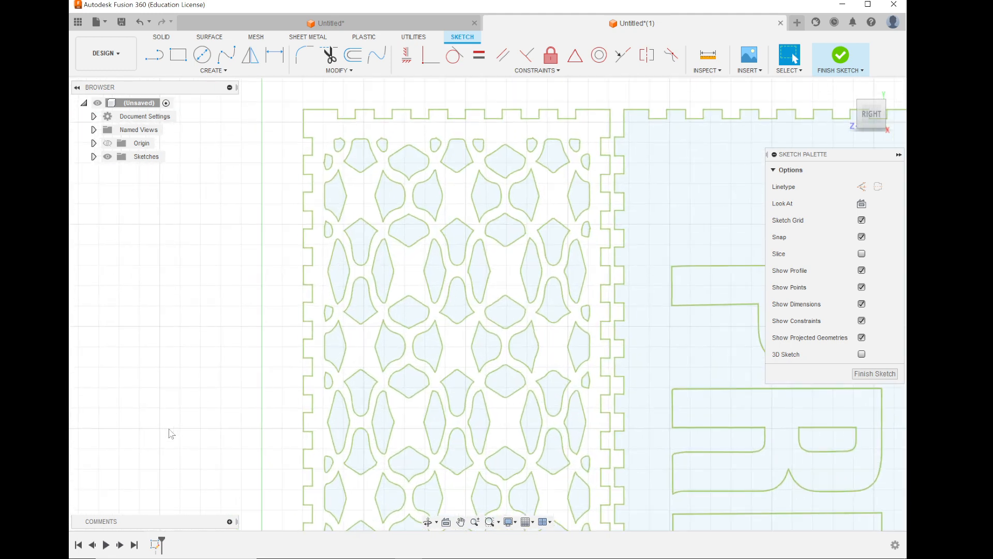
{"action": "scroll", "coordinate": [379, 403], "scroll_direction": "up", "scroll_amount": 4}
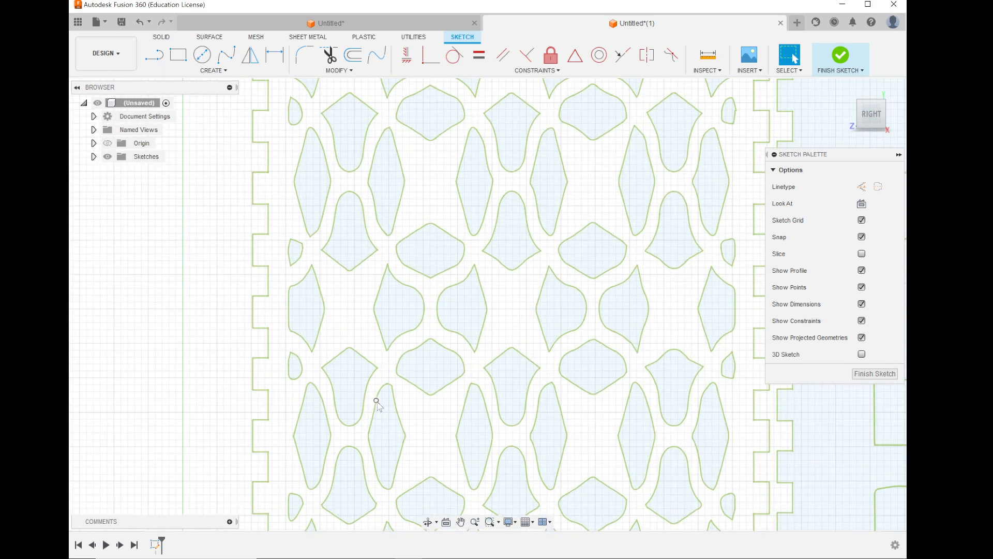
{"action": "scroll", "coordinate": [382, 521], "scroll_direction": "up", "scroll_amount": 3}
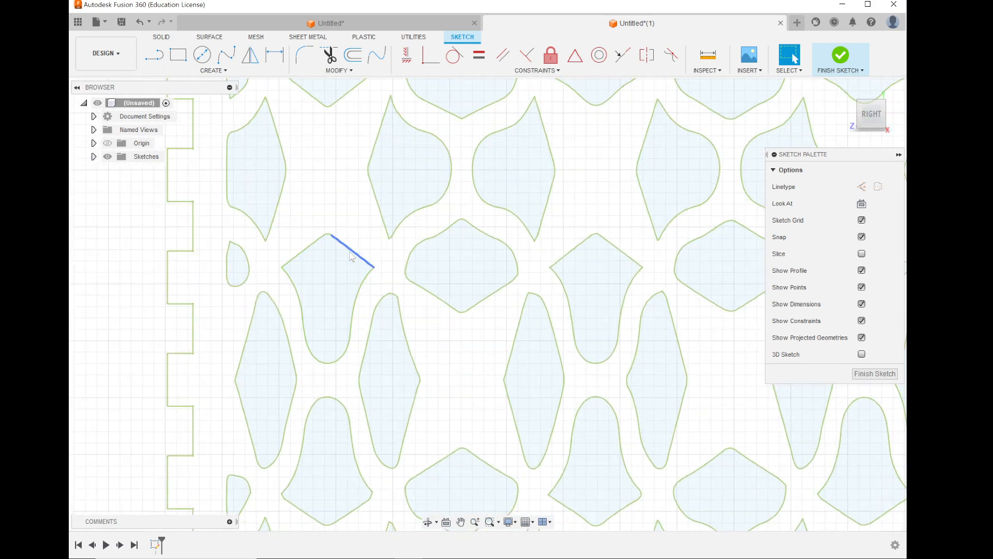
{"action": "scroll", "coordinate": [350, 252], "scroll_direction": "down", "scroll_amount": 4}
{"action": "scroll", "coordinate": [351, 254], "scroll_direction": "down", "scroll_amount": 6}
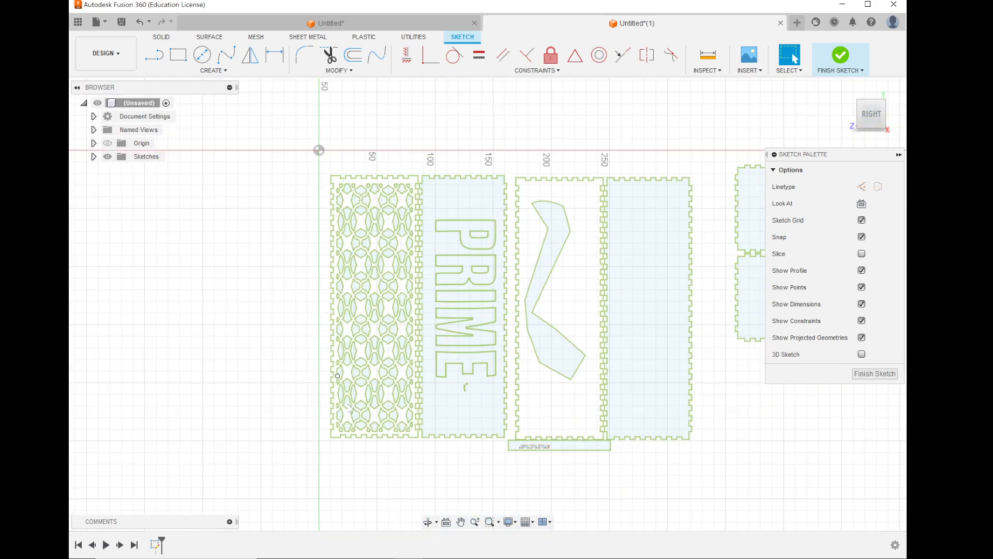
{"action": "scroll", "coordinate": [387, 444], "scroll_direction": "up", "scroll_amount": 8}
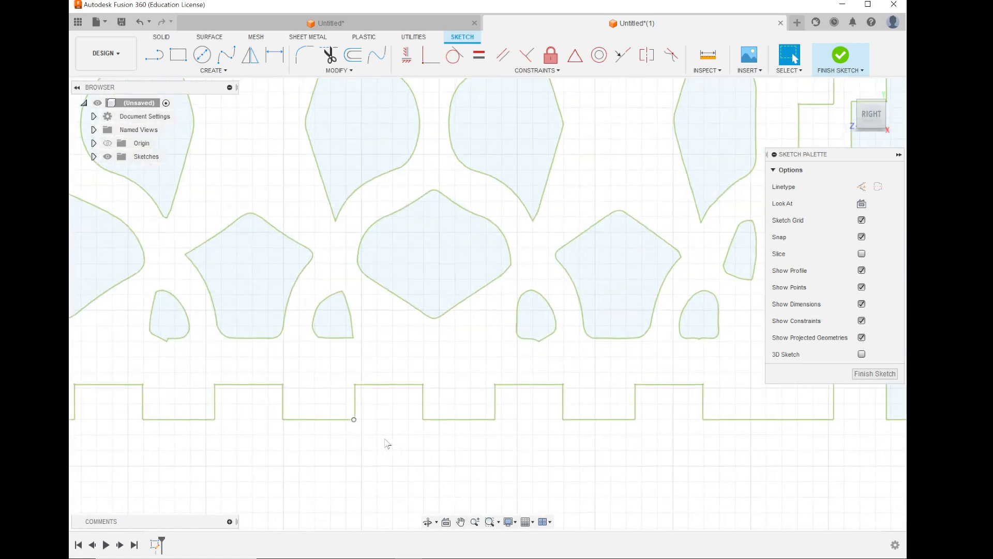
{"action": "scroll", "coordinate": [212, 420], "scroll_direction": "down", "scroll_amount": 3}
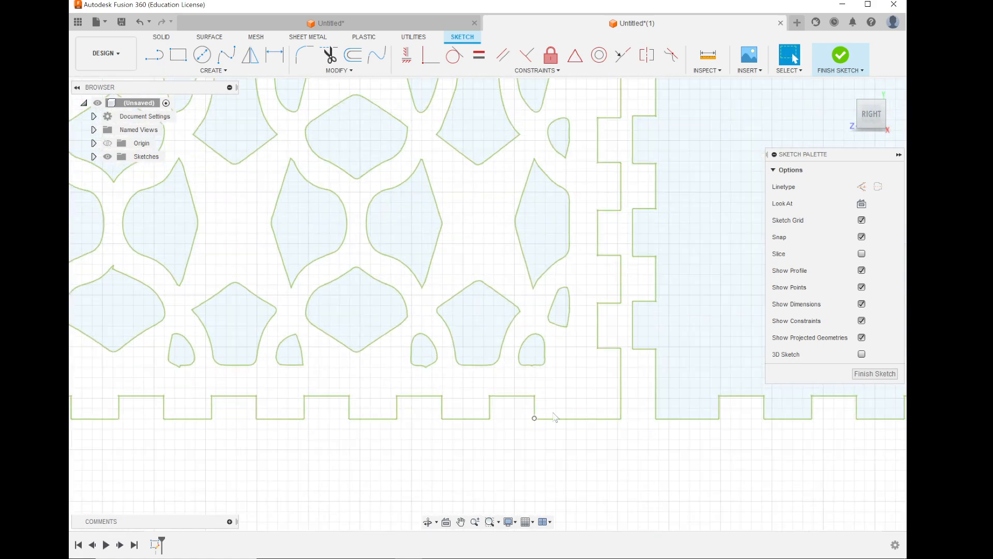
{"action": "scroll", "coordinate": [628, 373], "scroll_direction": "up", "scroll_amount": 10}
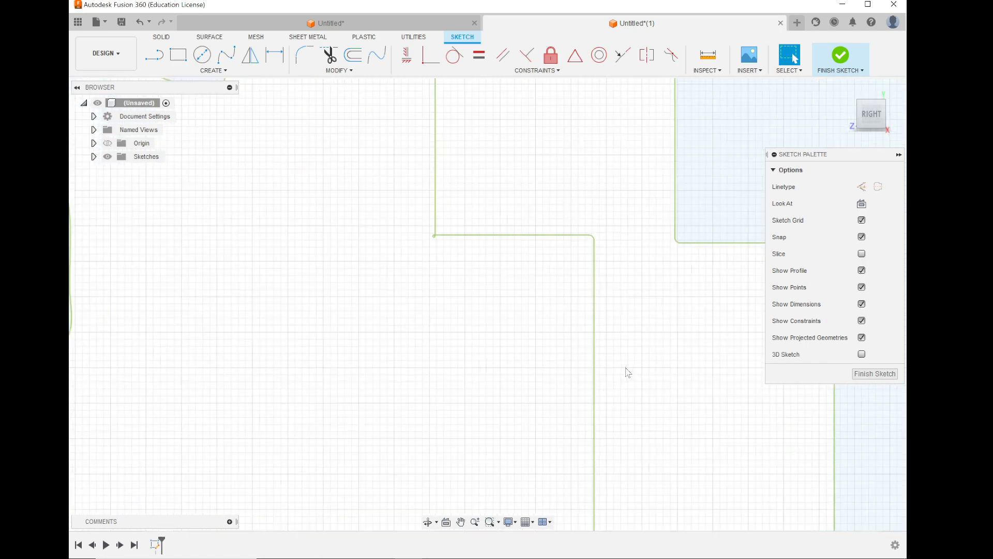
{"action": "scroll", "coordinate": [627, 372], "scroll_direction": "down", "scroll_amount": 6}
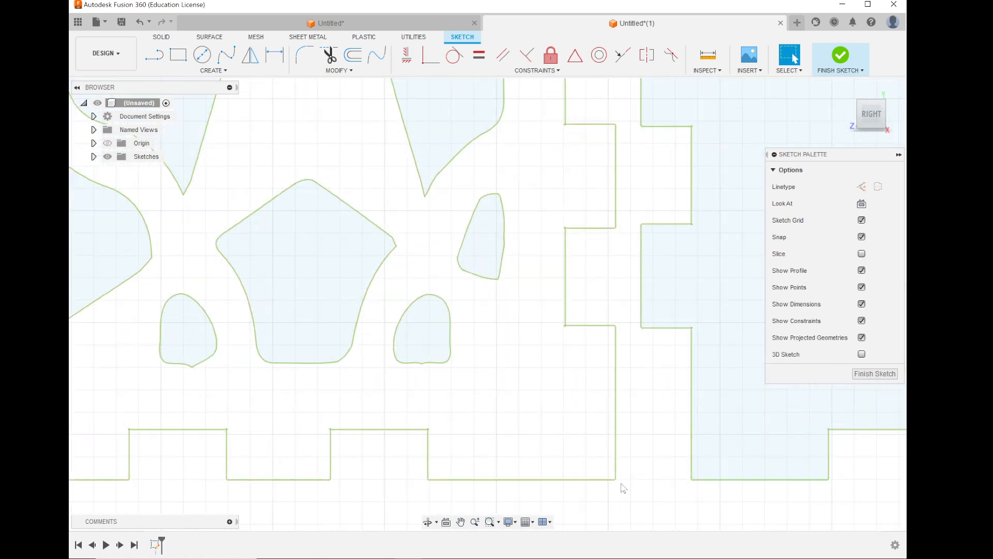
{"action": "scroll", "coordinate": [623, 488], "scroll_direction": "up", "scroll_amount": 5}
{"action": "scroll", "coordinate": [623, 489], "scroll_direction": "down", "scroll_amount": 8}
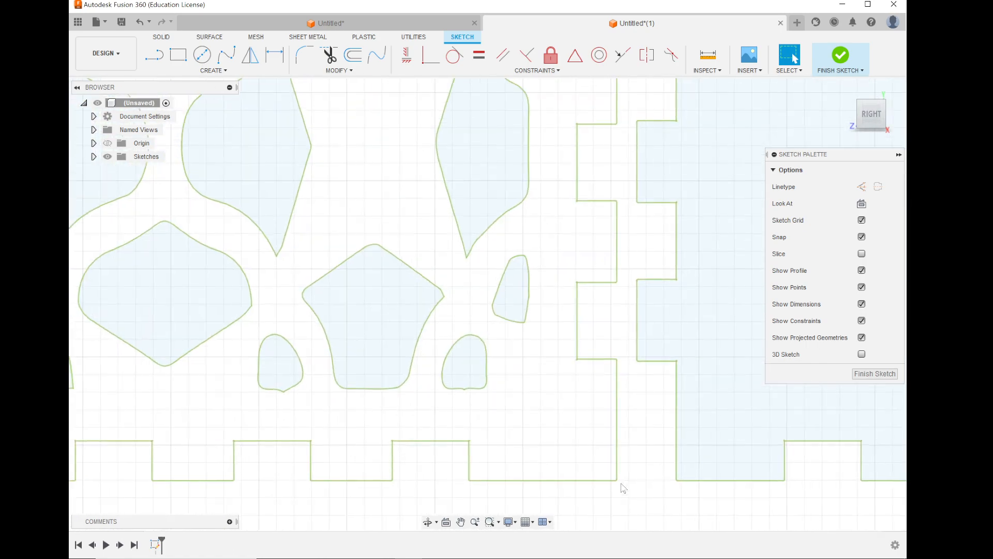
{"action": "scroll", "coordinate": [624, 488], "scroll_direction": "down", "scroll_amount": 4}
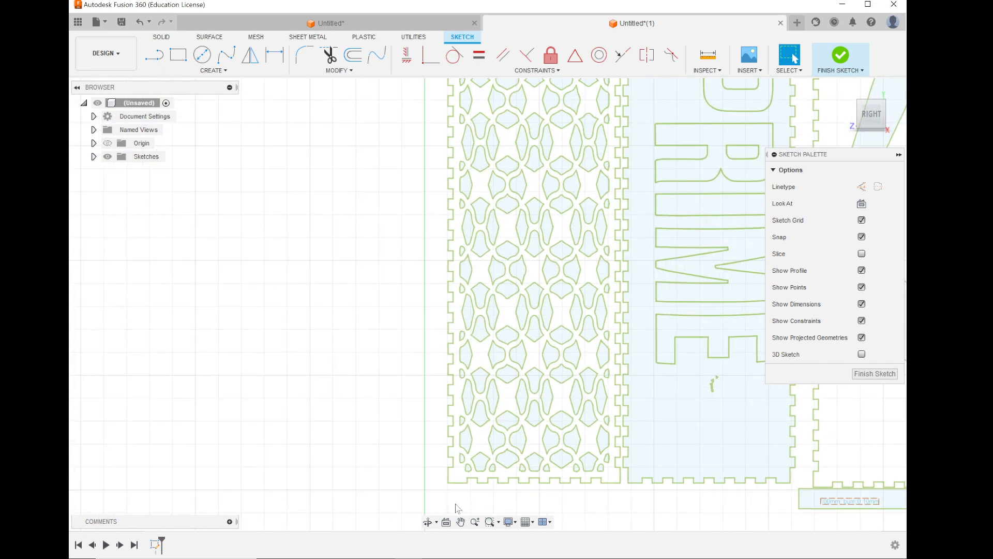
Step: Bridge the tiny gap in the patterned panel's bottom edge, near its lower-left corner, with a short line
{"action": "scroll", "coordinate": [441, 491], "scroll_direction": "up", "scroll_amount": 10}
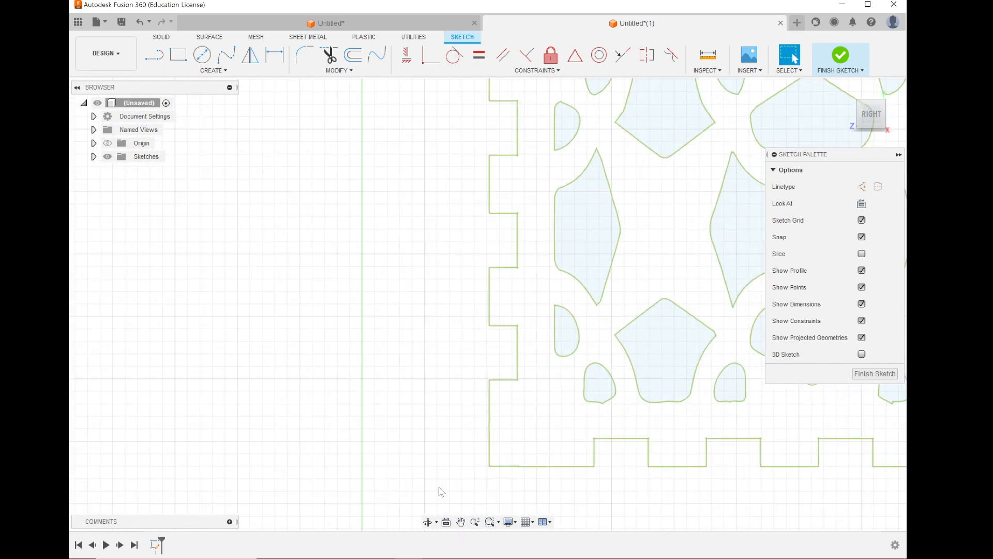
{"action": "scroll", "coordinate": [440, 492], "scroll_direction": "up", "scroll_amount": 5}
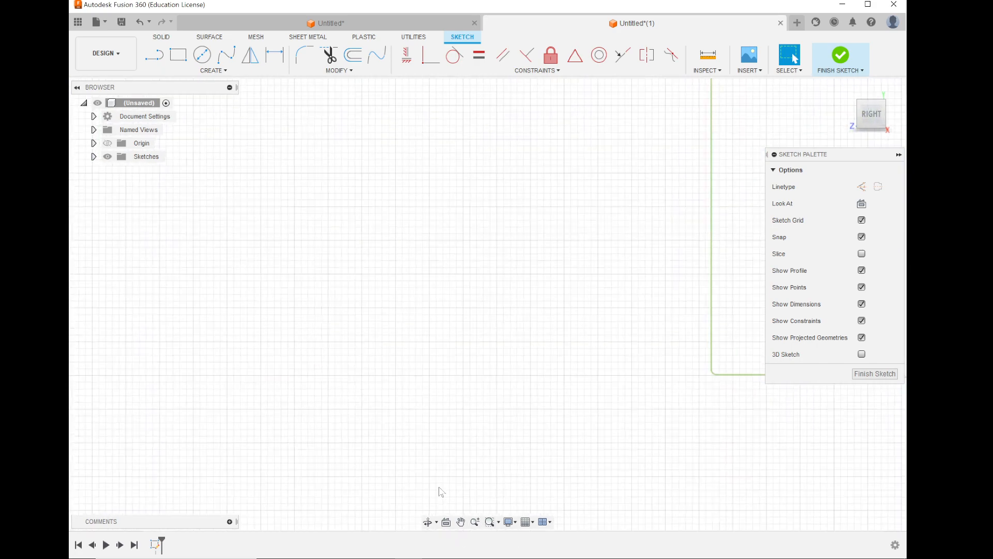
{"action": "scroll", "coordinate": [372, 388], "scroll_direction": "down", "scroll_amount": 3}
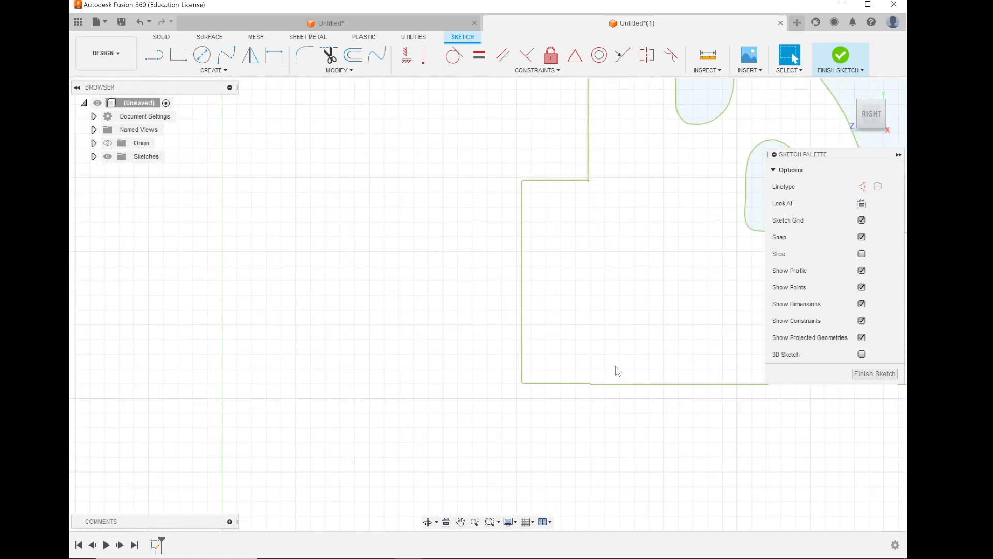
{"action": "scroll", "coordinate": [618, 371], "scroll_direction": "up", "scroll_amount": 3}
{"action": "scroll", "coordinate": [617, 370], "scroll_direction": "up", "scroll_amount": 5}
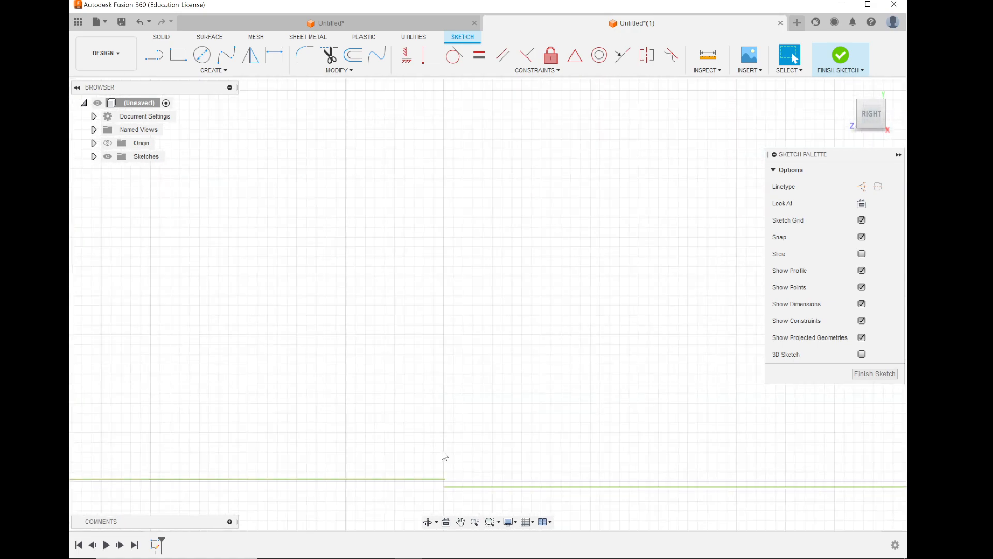
{"action": "scroll", "coordinate": [442, 455], "scroll_direction": "up", "scroll_amount": 3}
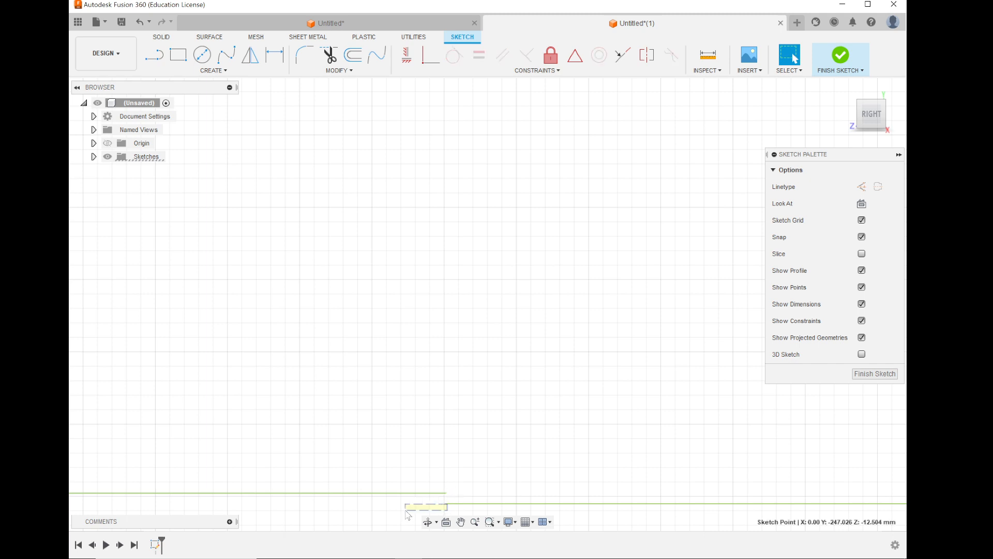
{"action": "left_click", "coordinate": [154, 54]}
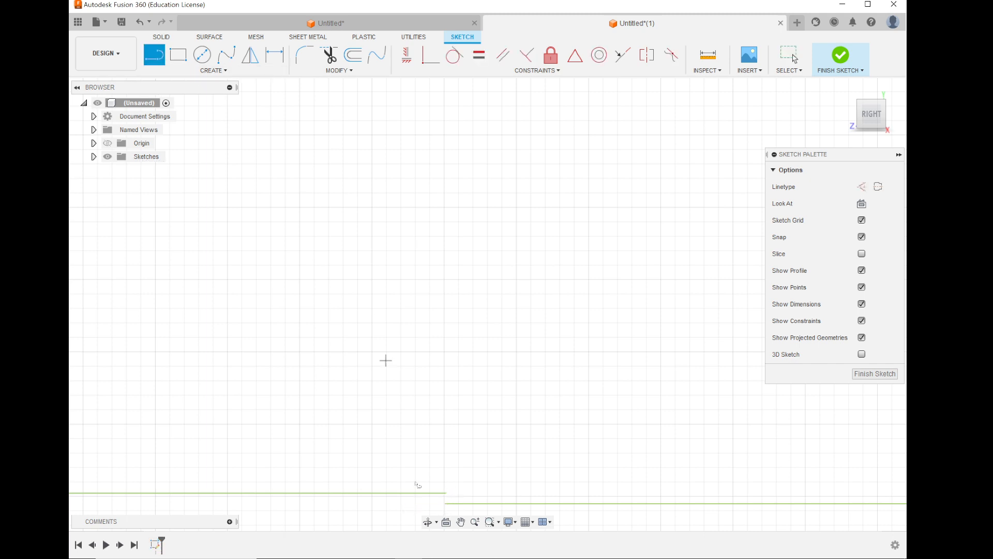
{"action": "left_click", "coordinate": [445, 498]}
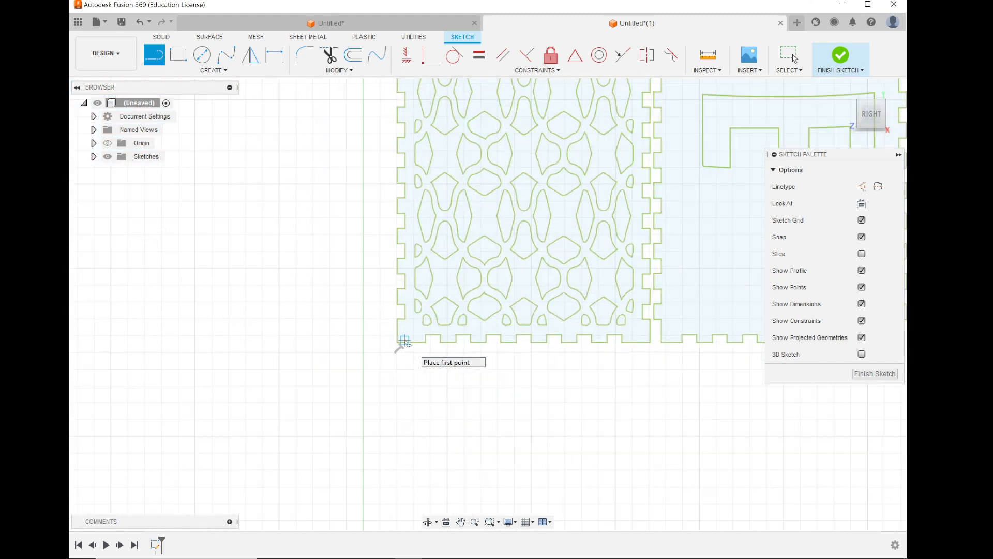
Step: Bridge the tiny gap in the bottom edge of the panel with the bent cutout, near its lower-left corner, with a vertical line about 0.018 mm long
{"action": "scroll", "coordinate": [405, 341], "scroll_direction": "down", "scroll_amount": 5}
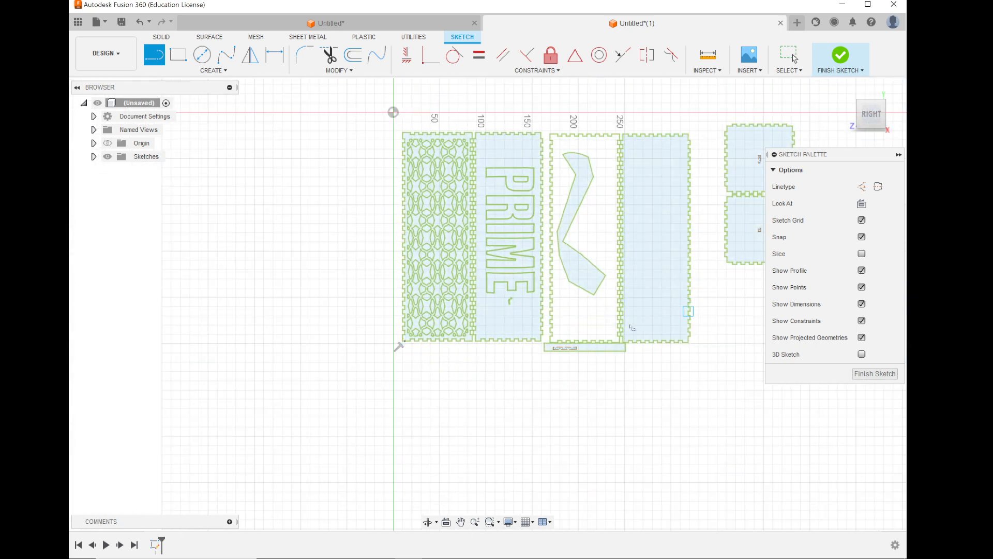
{"action": "scroll", "coordinate": [630, 331], "scroll_direction": "up", "scroll_amount": 4}
{"action": "scroll", "coordinate": [475, 339], "scroll_direction": "up", "scroll_amount": 2}
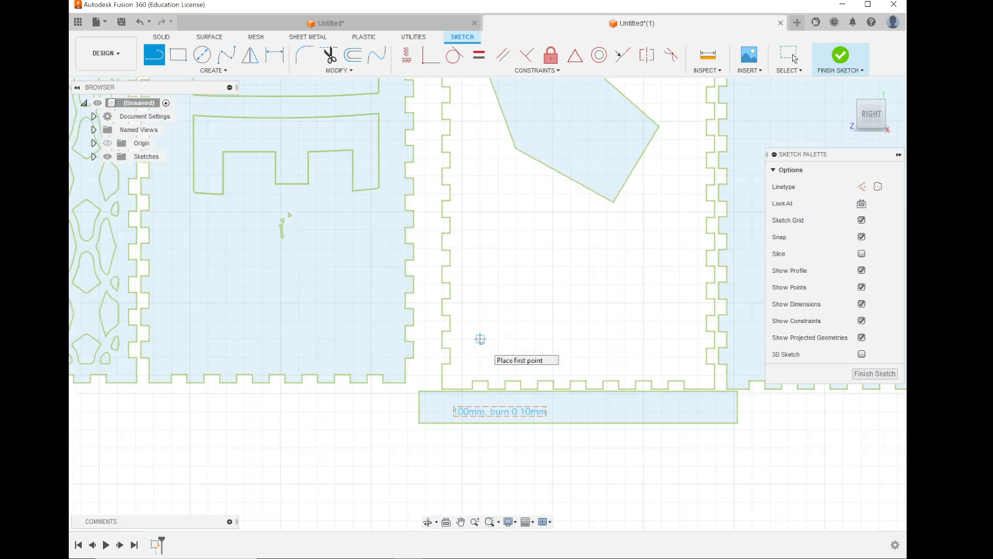
{"action": "scroll", "coordinate": [481, 339], "scroll_direction": "up", "scroll_amount": 3}
{"action": "scroll", "coordinate": [446, 340], "scroll_direction": "up", "scroll_amount": 2}
{"action": "scroll", "coordinate": [446, 343], "scroll_direction": "down", "scroll_amount": 1}
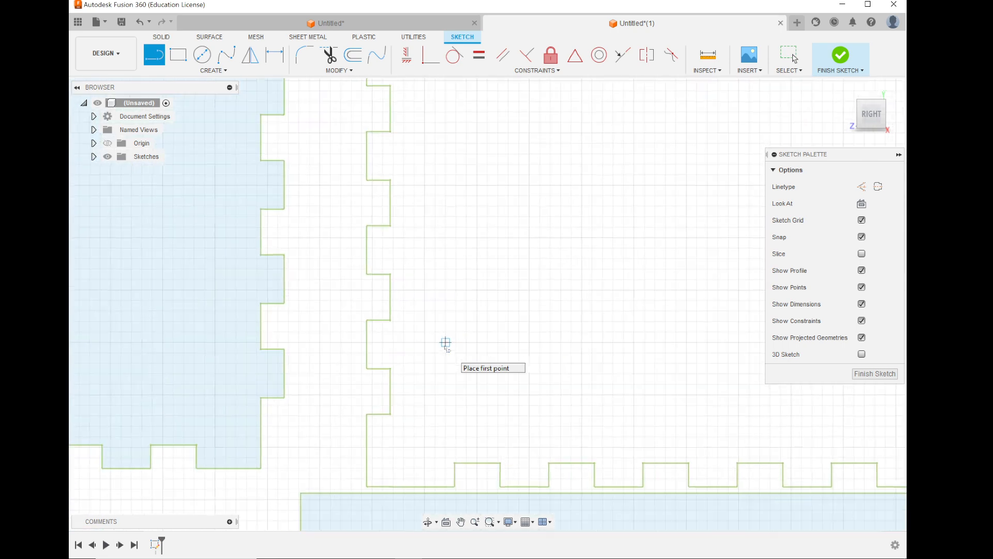
{"action": "scroll", "coordinate": [387, 515], "scroll_direction": "up", "scroll_amount": 4}
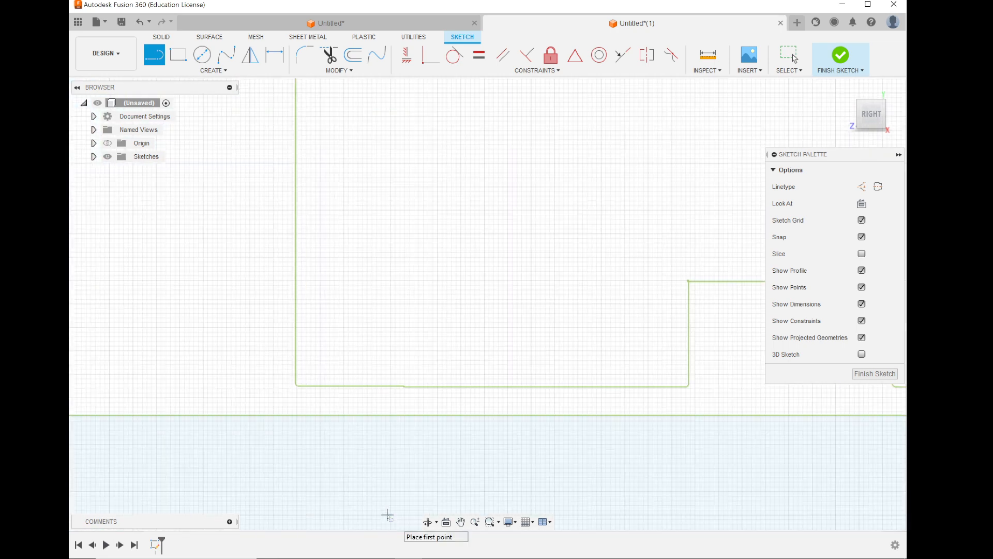
{"action": "scroll", "coordinate": [387, 514], "scroll_direction": "up", "scroll_amount": 2}
{"action": "scroll", "coordinate": [391, 318], "scroll_direction": "up", "scroll_amount": 3}
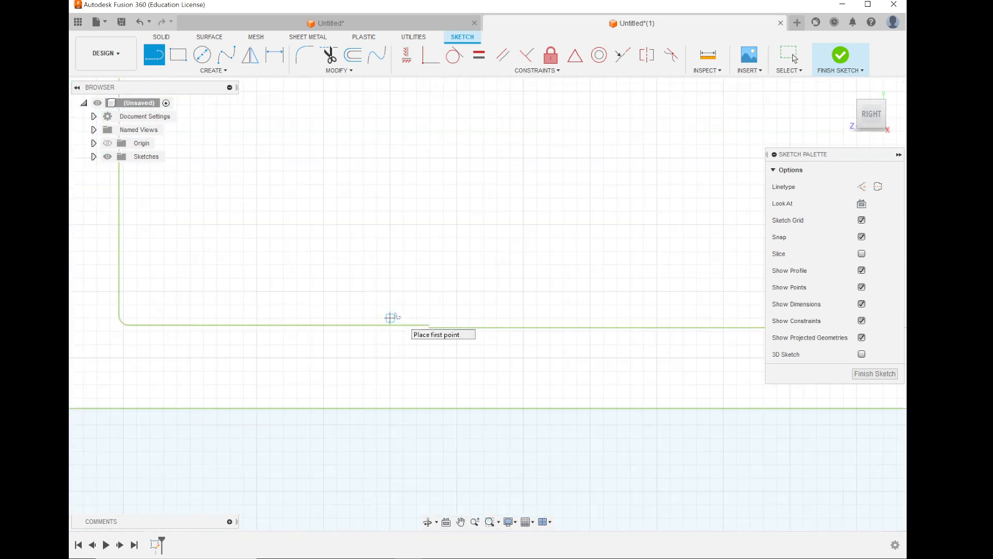
{"action": "scroll", "coordinate": [392, 317], "scroll_direction": "up", "scroll_amount": 4}
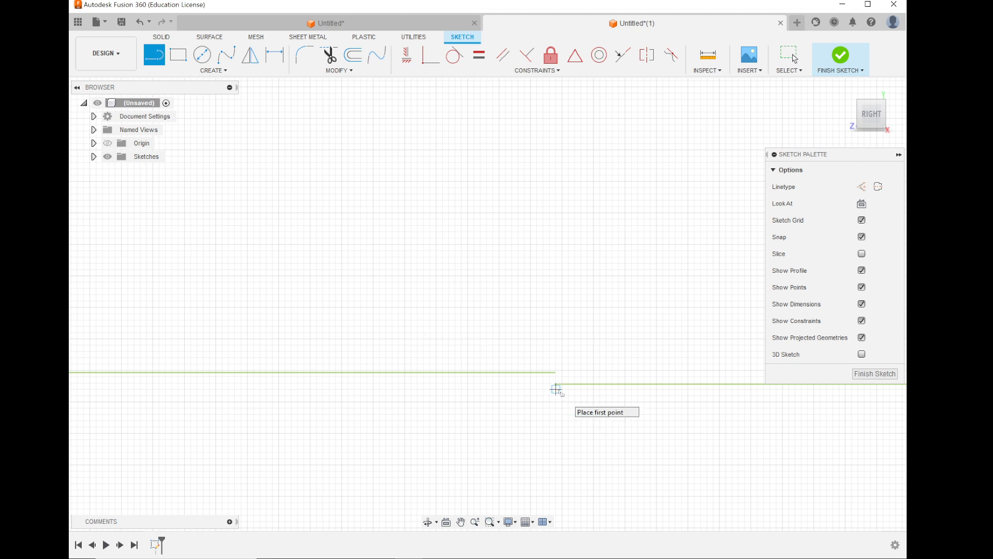
{"action": "scroll", "coordinate": [555, 388], "scroll_direction": "up", "scroll_amount": 2}
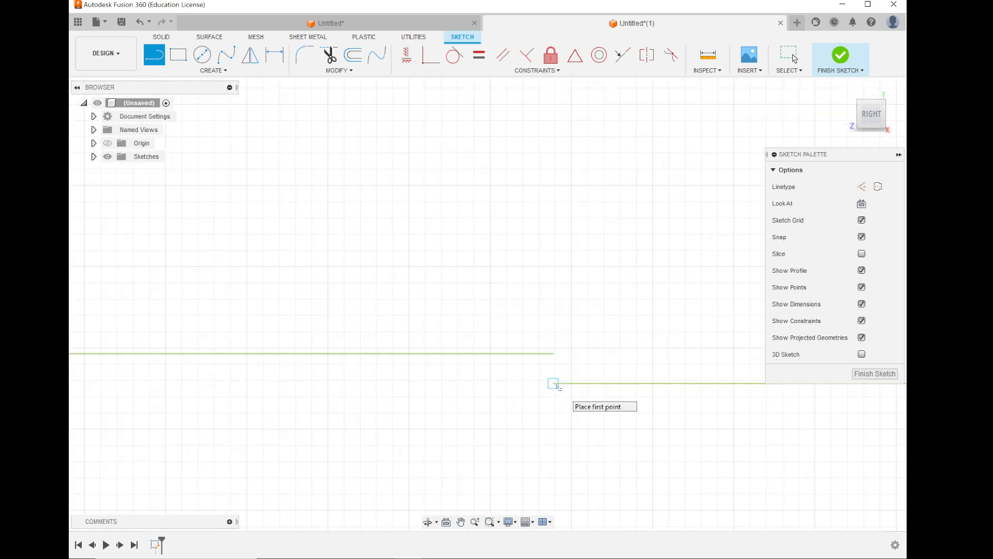
{"action": "left_click", "coordinate": [551, 382]}
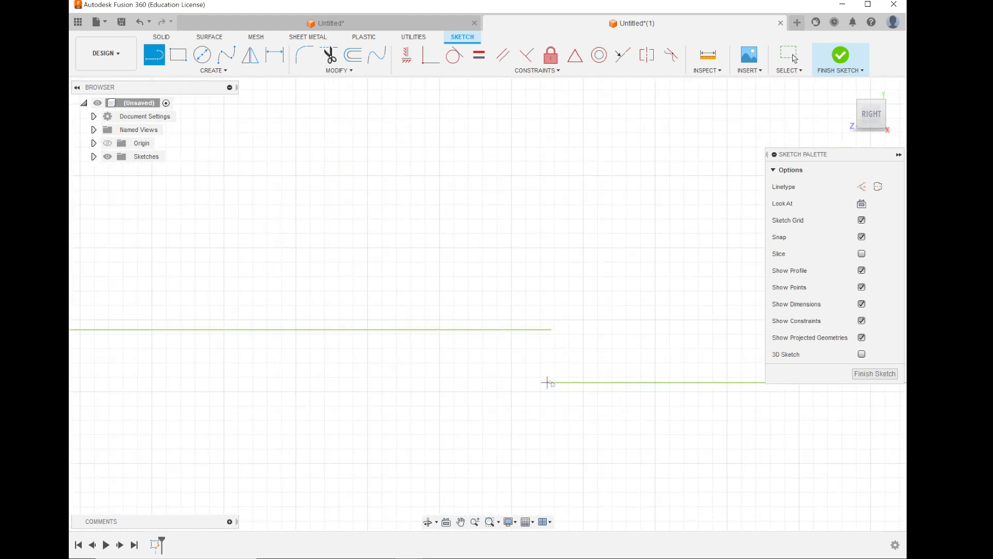
{"action": "left_click", "coordinate": [549, 382]}
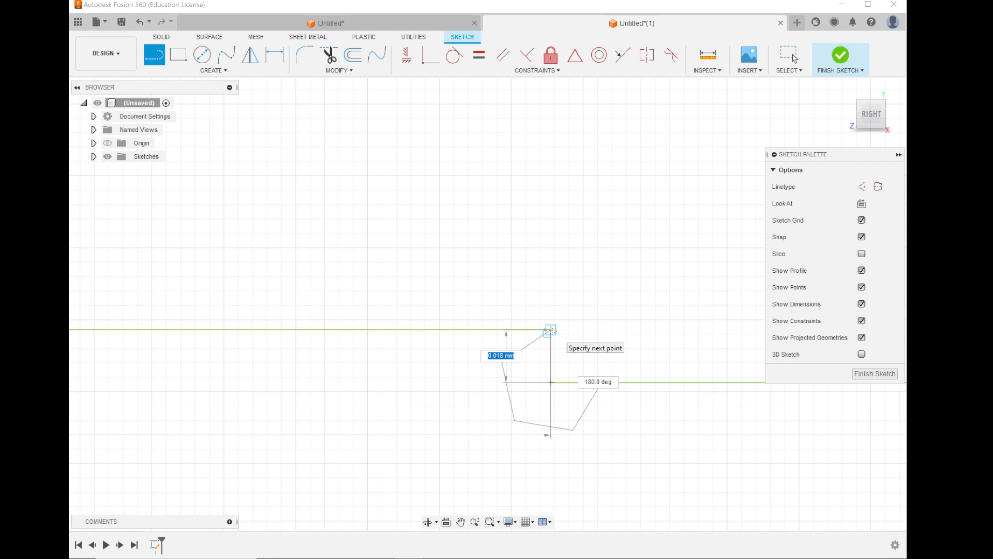
{"action": "left_click", "coordinate": [551, 329]}
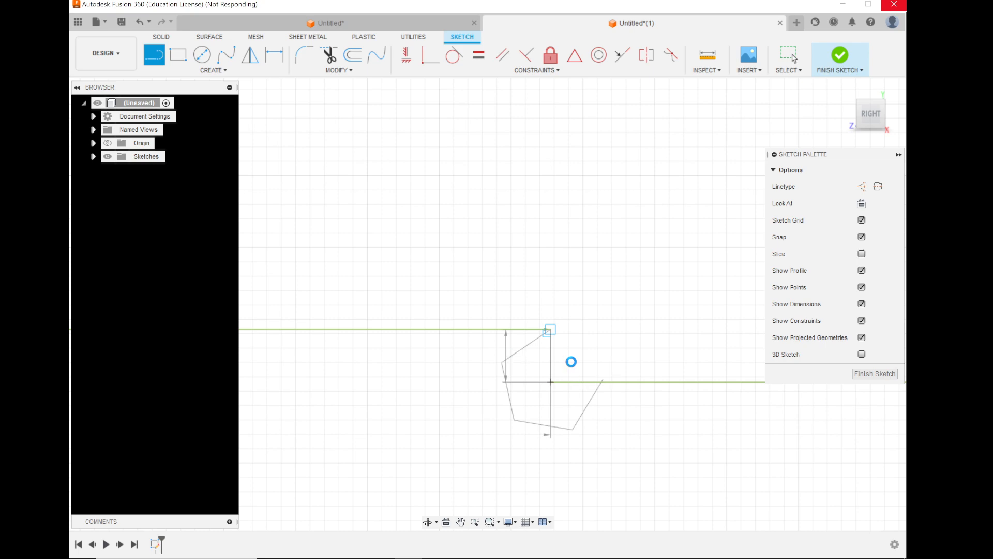
{"action": "key", "text": "alt+Tab"}
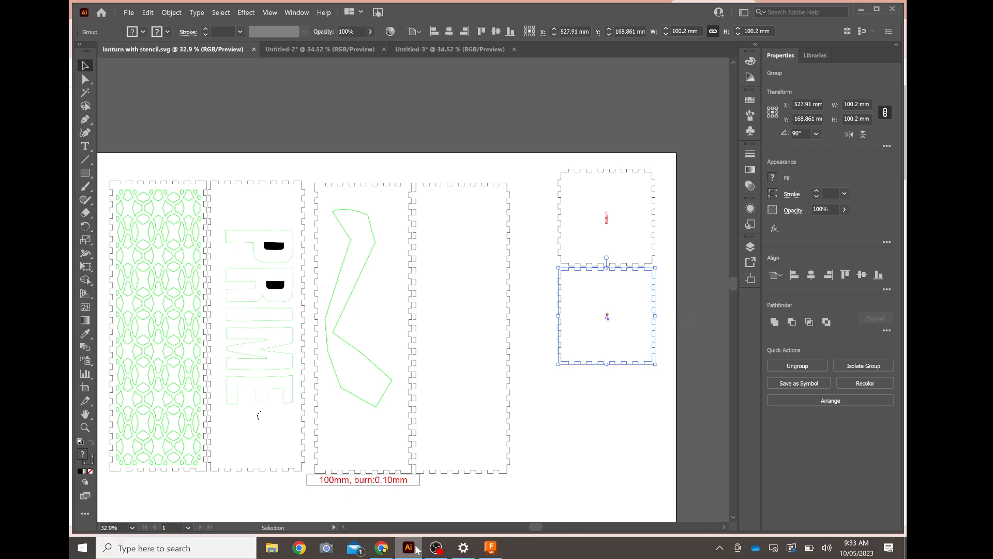
{"action": "left_click", "coordinate": [437, 548]}
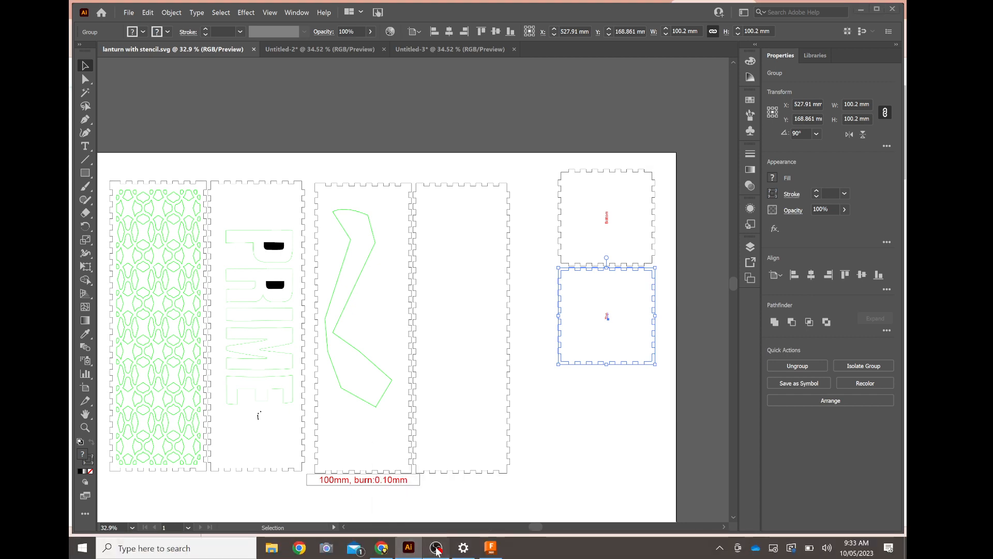
{"action": "left_click", "coordinate": [870, 400]}
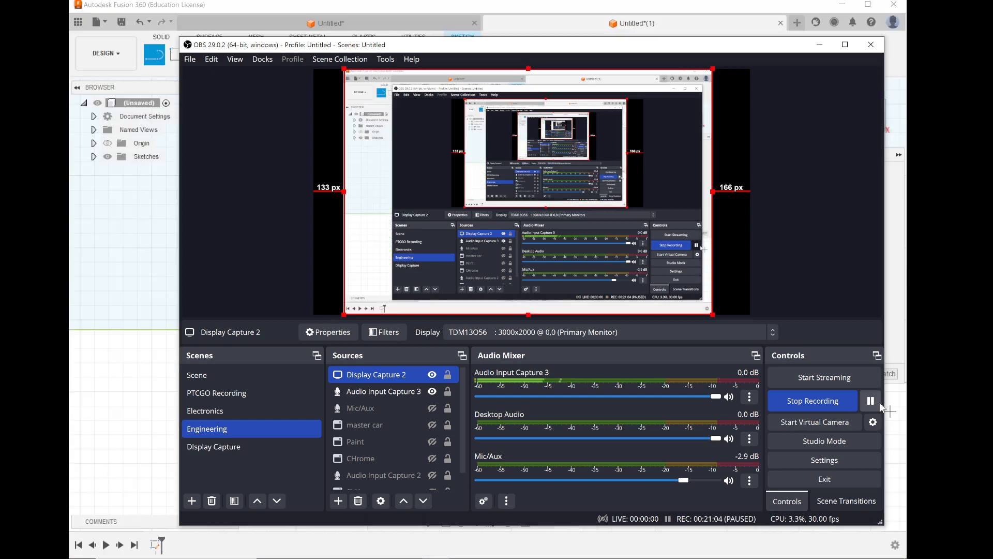
{"action": "left_click", "coordinate": [819, 46]}
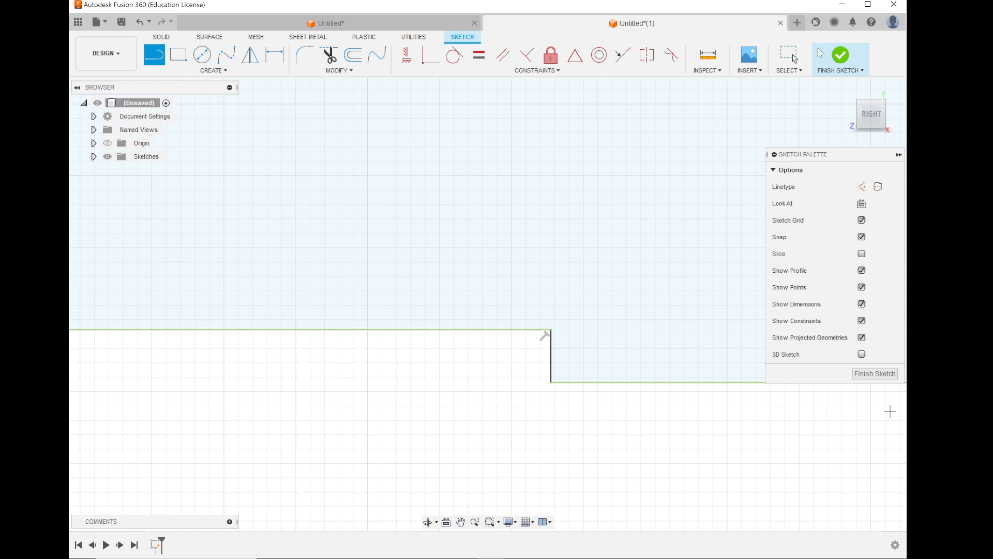
Step: Check the profile shading across the whole panel layout and finish the sketch
{"action": "scroll", "coordinate": [509, 244], "scroll_direction": "down", "scroll_amount": 8}
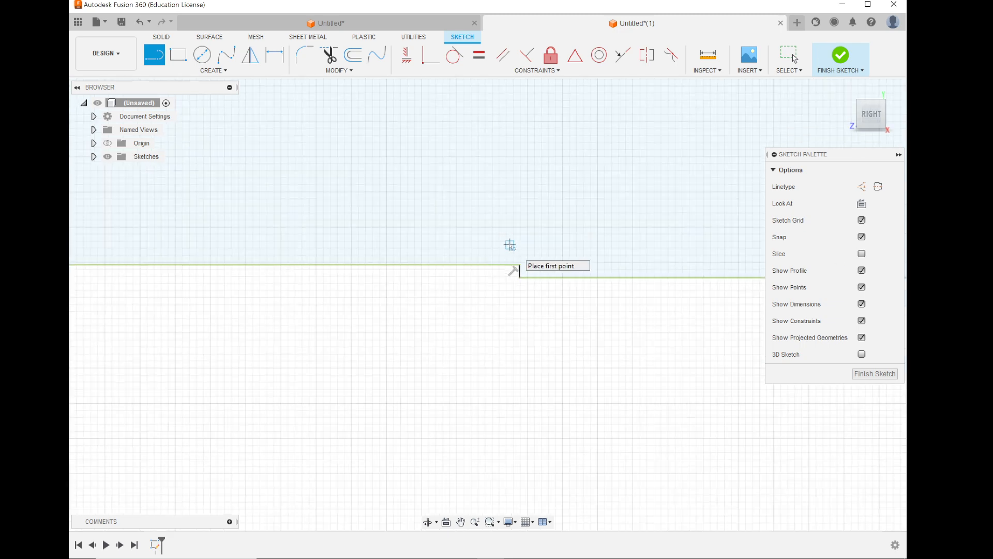
{"action": "scroll", "coordinate": [510, 244], "scroll_direction": "down", "scroll_amount": 10}
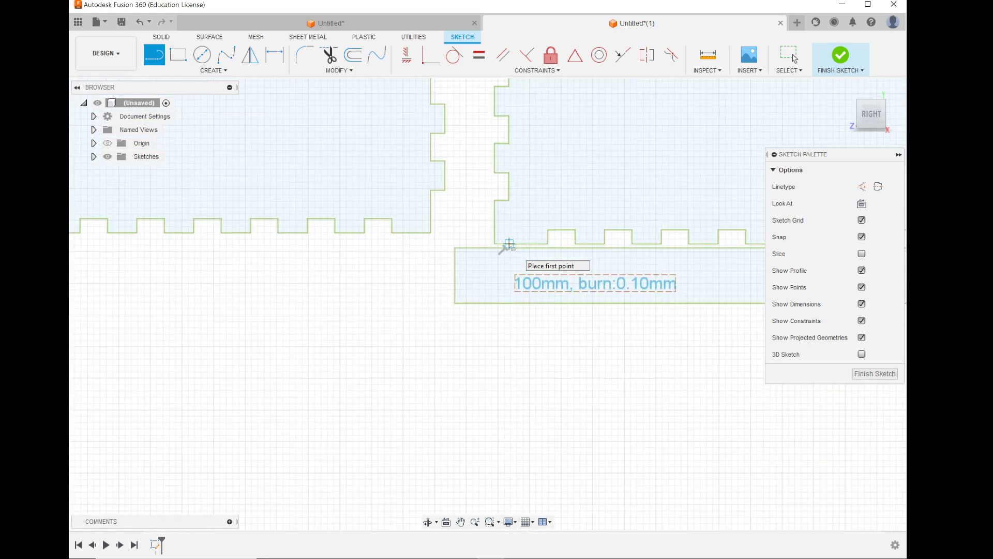
{"action": "scroll", "coordinate": [509, 245], "scroll_direction": "down", "scroll_amount": 15}
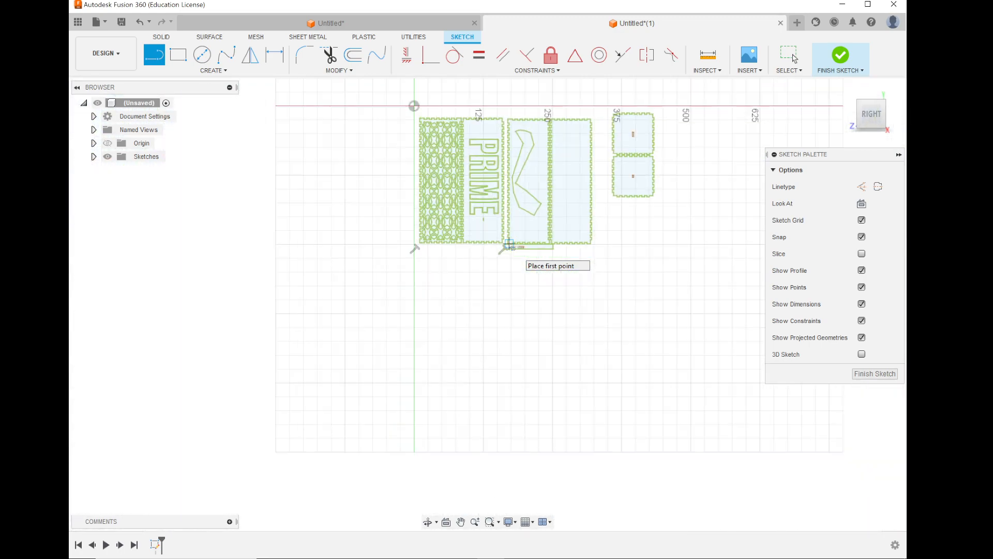
{"action": "scroll", "coordinate": [586, 107], "scroll_direction": "up", "scroll_amount": 5}
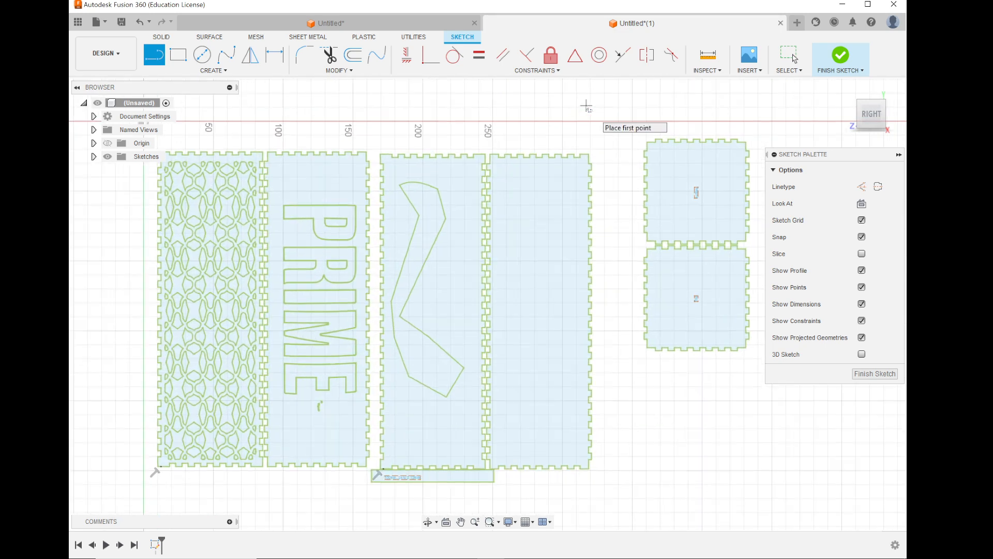
{"action": "scroll", "coordinate": [254, 283], "scroll_direction": "up", "scroll_amount": 1}
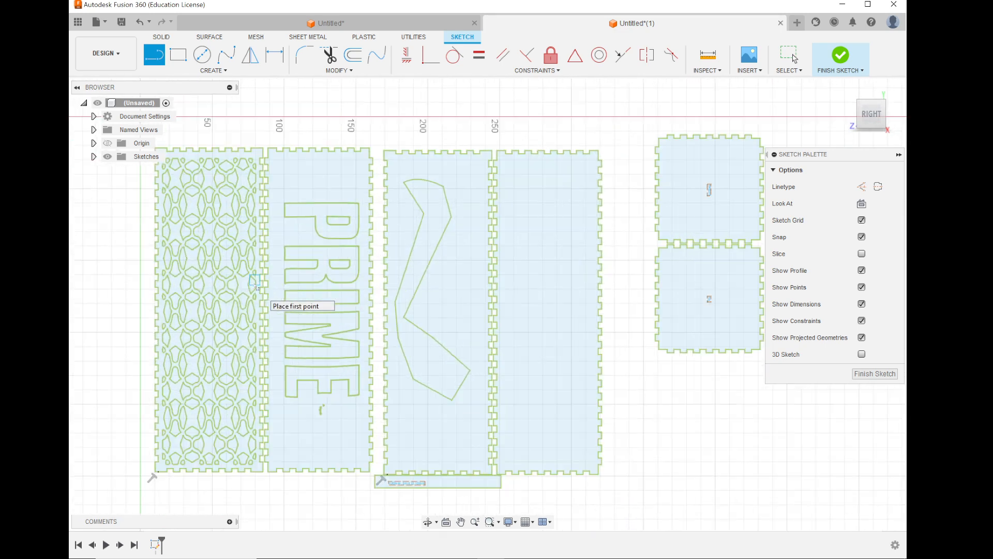
{"action": "scroll", "coordinate": [254, 283], "scroll_direction": "up", "scroll_amount": 1}
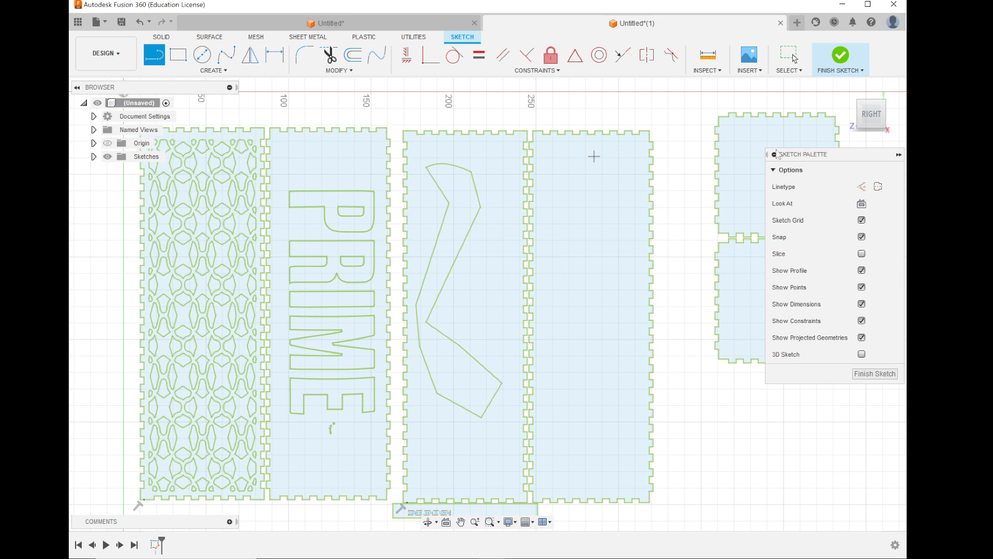
{"action": "left_click", "coordinate": [841, 56]}
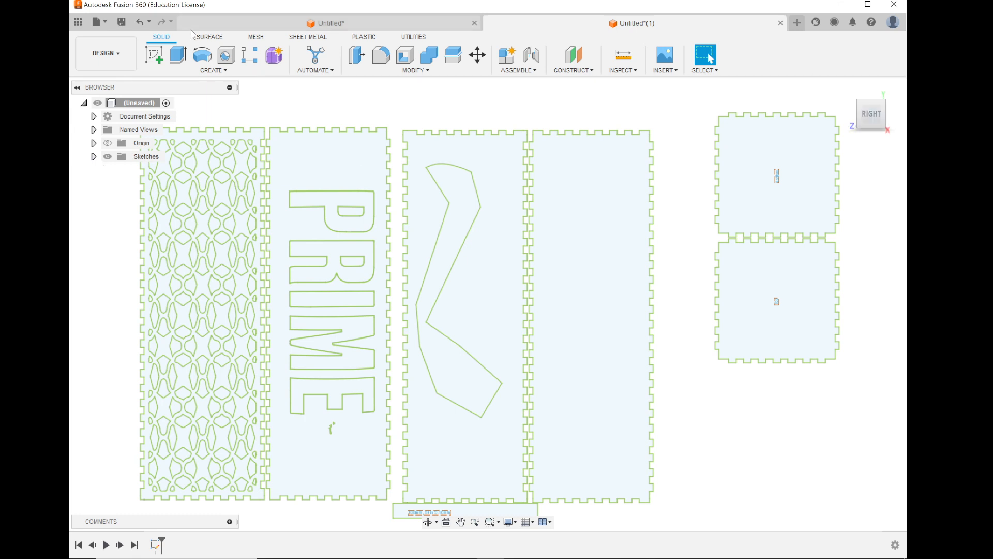
Step: Start an Extrude with the plain panel, both square end panels, the bent-cutout panel and the PRIME panel as profiles
{"action": "left_click", "coordinate": [180, 57]}
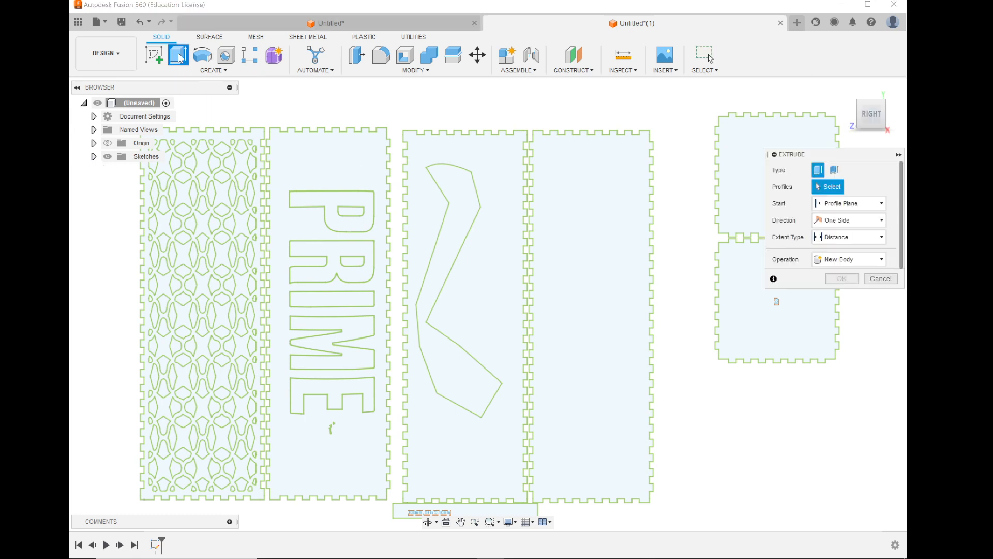
{"action": "left_click", "coordinate": [588, 203]}
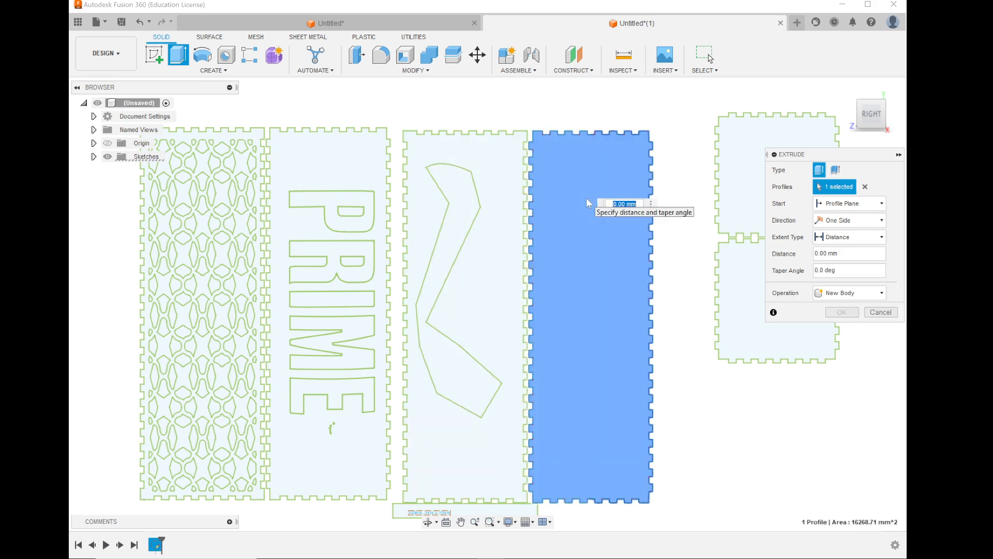
{"action": "left_click", "coordinate": [743, 275]}
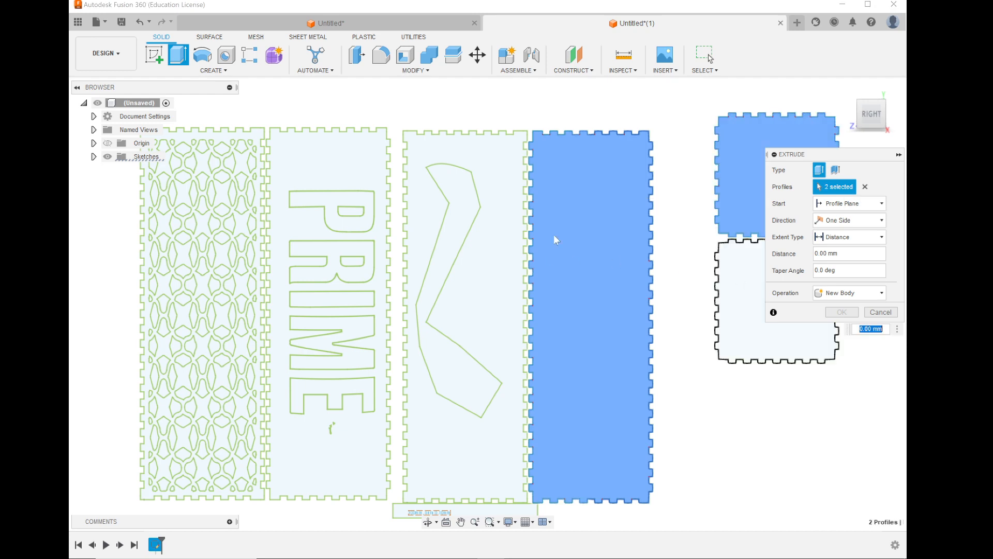
{"action": "left_click", "coordinate": [487, 263]}
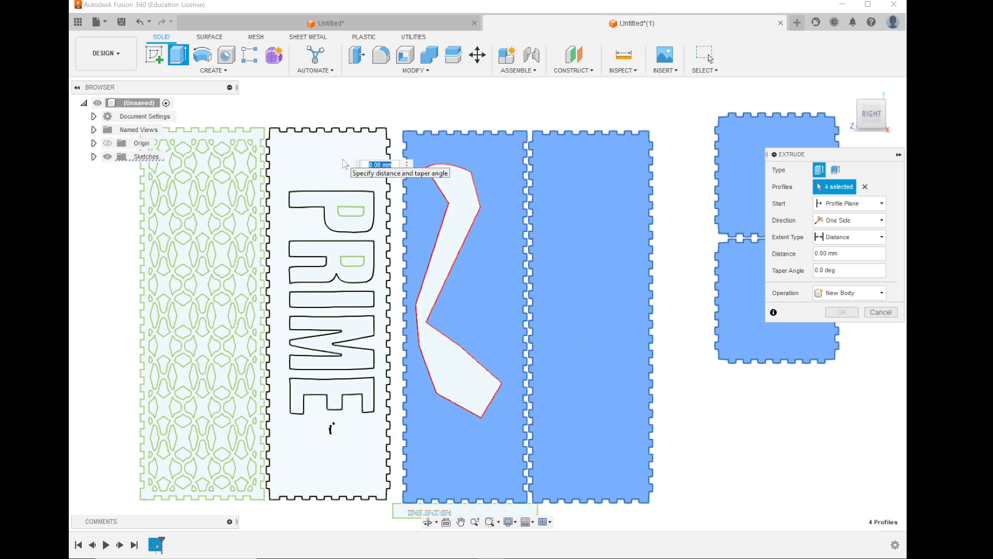
{"action": "left_click", "coordinate": [312, 244]}
Step: Add the enclosed inner areas of the letters P and R to the extrusion profiles
{"action": "scroll", "coordinate": [319, 228], "scroll_direction": "up", "scroll_amount": 5}
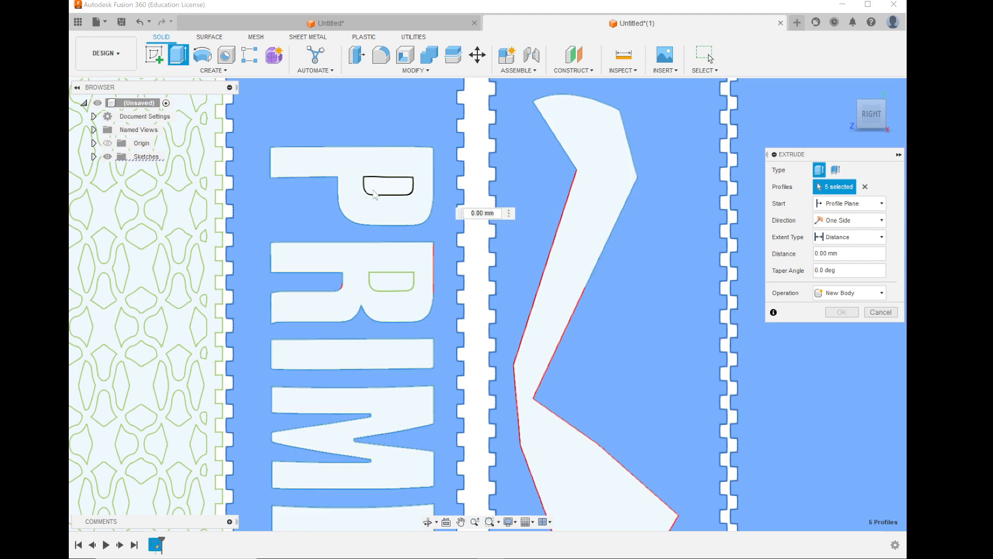
{"action": "left_click", "coordinate": [376, 193]}
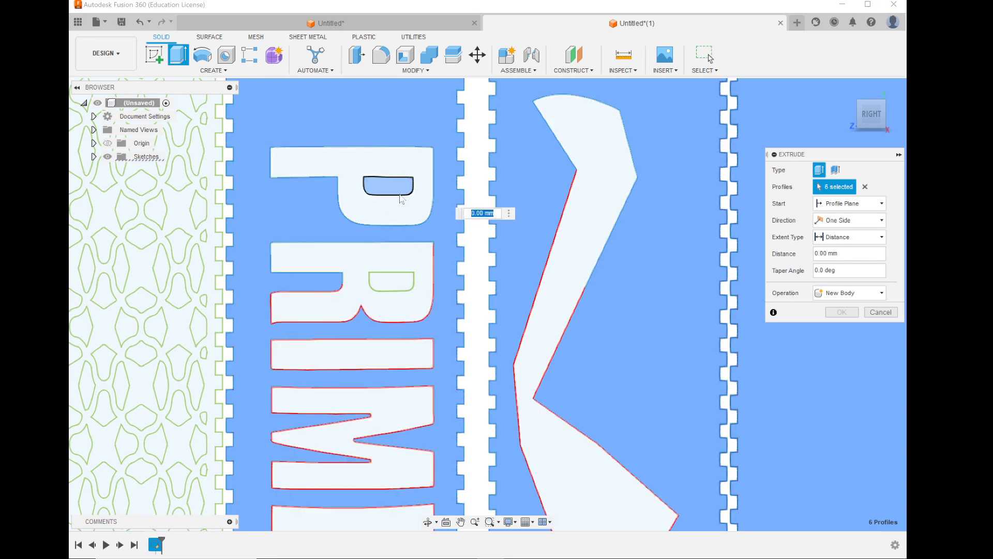
{"action": "left_click", "coordinate": [408, 293]}
Step: Add the three small stray shapes below the PRIME lettering to the extrusion profiles so they are filled in
{"action": "scroll", "coordinate": [347, 348], "scroll_direction": "up", "scroll_amount": 4}
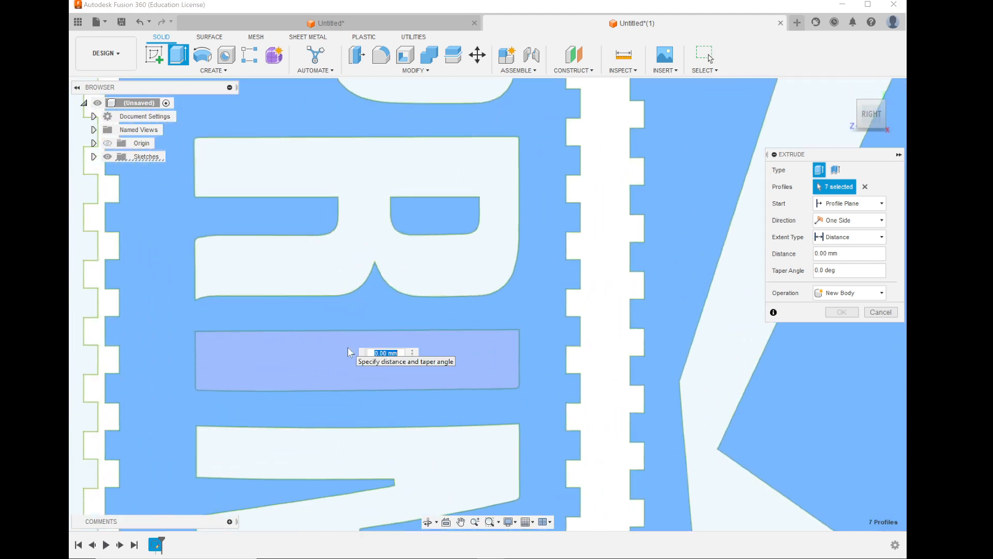
{"action": "scroll", "coordinate": [348, 353], "scroll_direction": "down", "scroll_amount": 5}
{"action": "scroll", "coordinate": [344, 466], "scroll_direction": "up", "scroll_amount": 5}
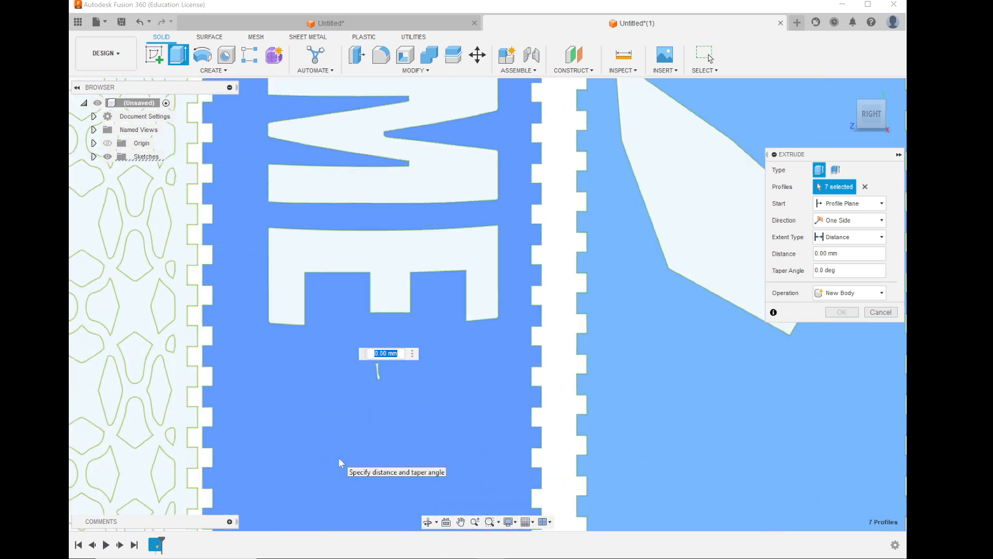
{"action": "scroll", "coordinate": [390, 371], "scroll_direction": "up", "scroll_amount": 2}
{"action": "scroll", "coordinate": [415, 258], "scroll_direction": "up", "scroll_amount": 4}
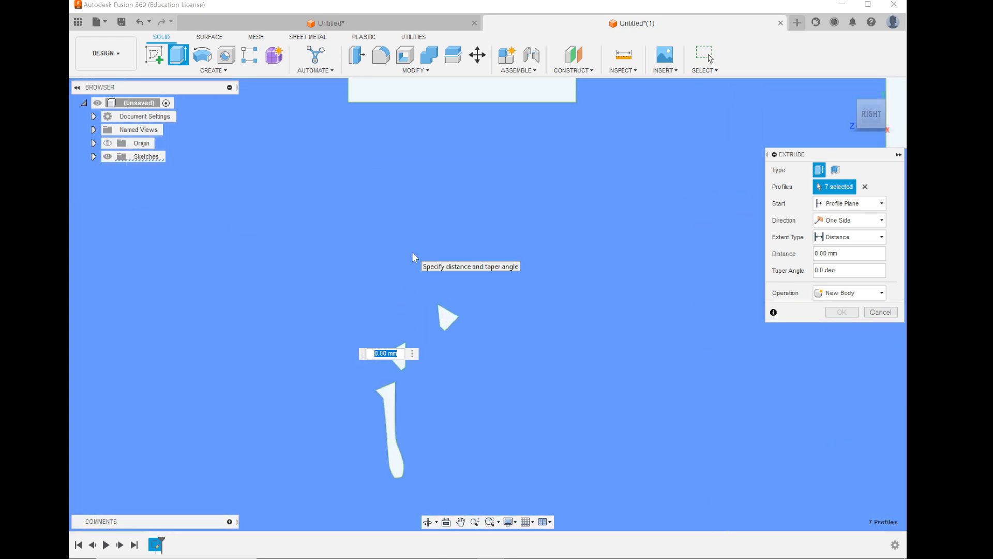
{"action": "scroll", "coordinate": [449, 323], "scroll_direction": "up", "scroll_amount": 2}
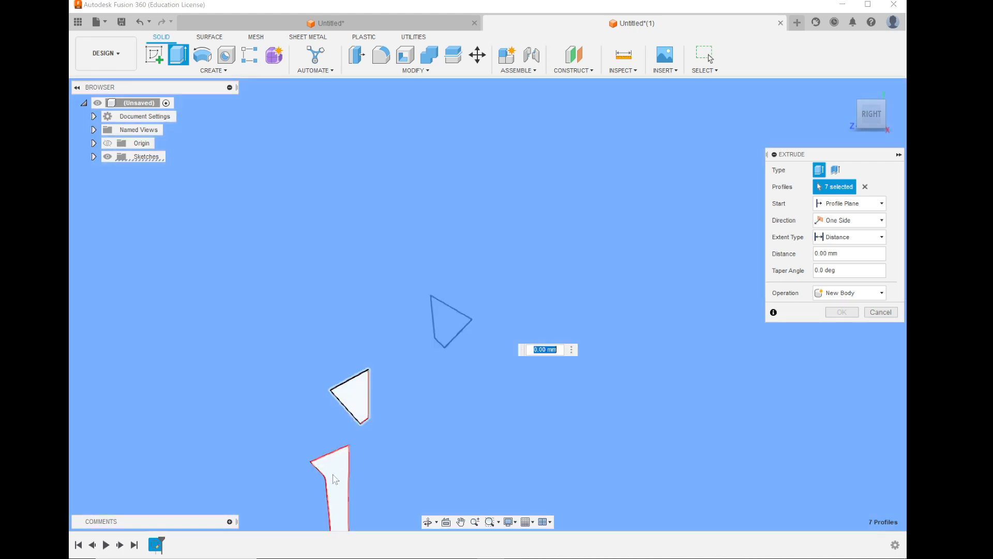
{"action": "left_click", "coordinate": [334, 475]}
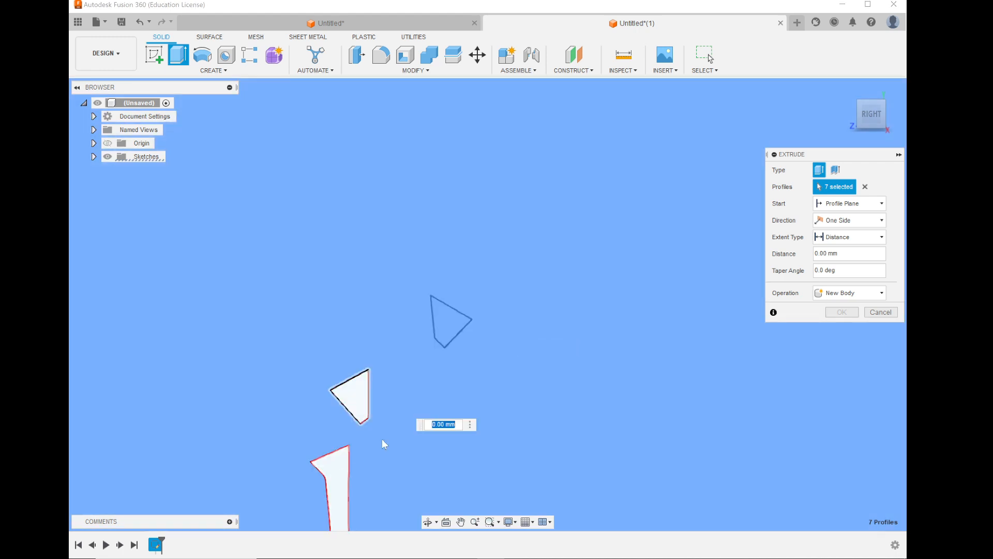
{"action": "left_click", "coordinate": [312, 400]}
{"action": "scroll", "coordinate": [312, 399], "scroll_direction": "down", "scroll_amount": 10}
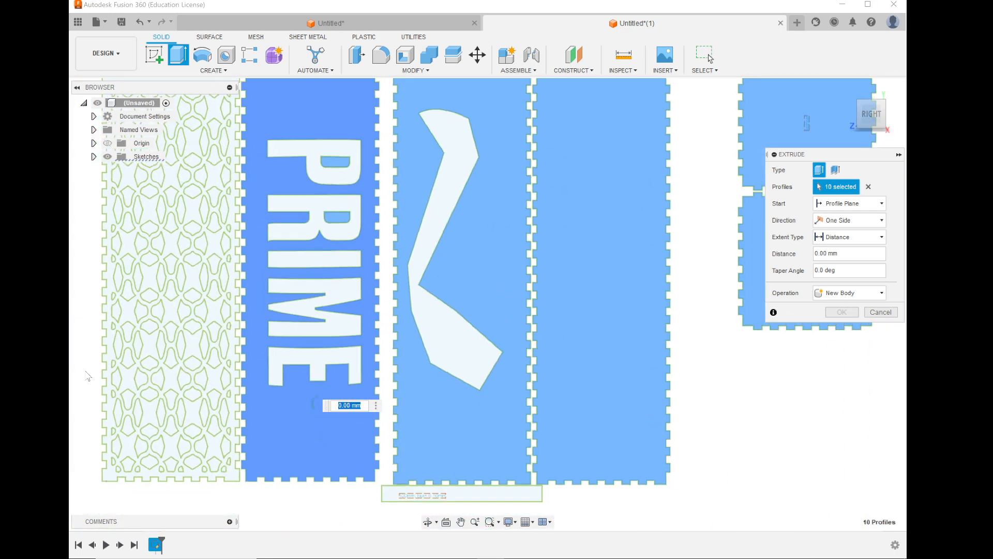
Step: Add the patterned panel's solid area around its cutouts to the extrusion profiles
{"action": "scroll", "coordinate": [130, 357], "scroll_direction": "up", "scroll_amount": 2}
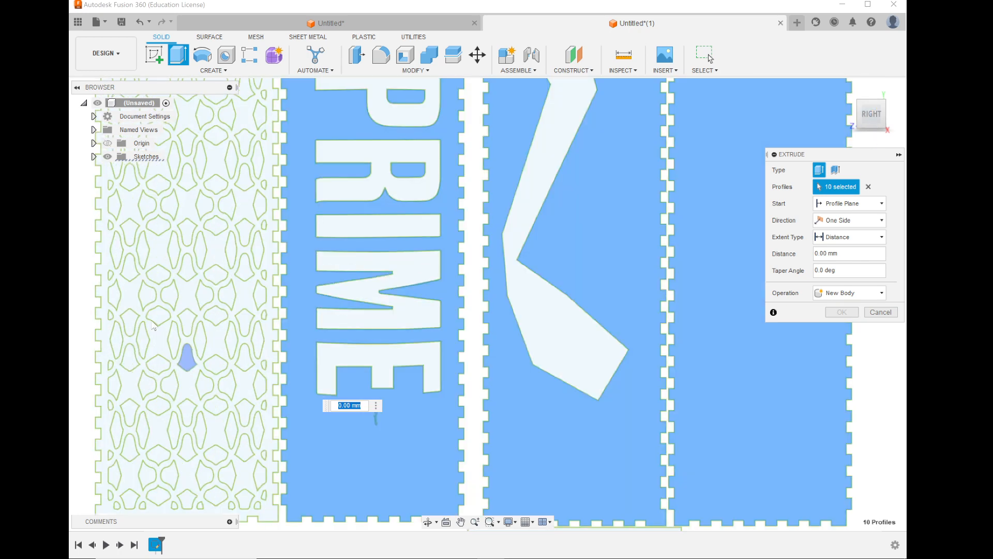
{"action": "scroll", "coordinate": [190, 303], "scroll_direction": "up", "scroll_amount": 2}
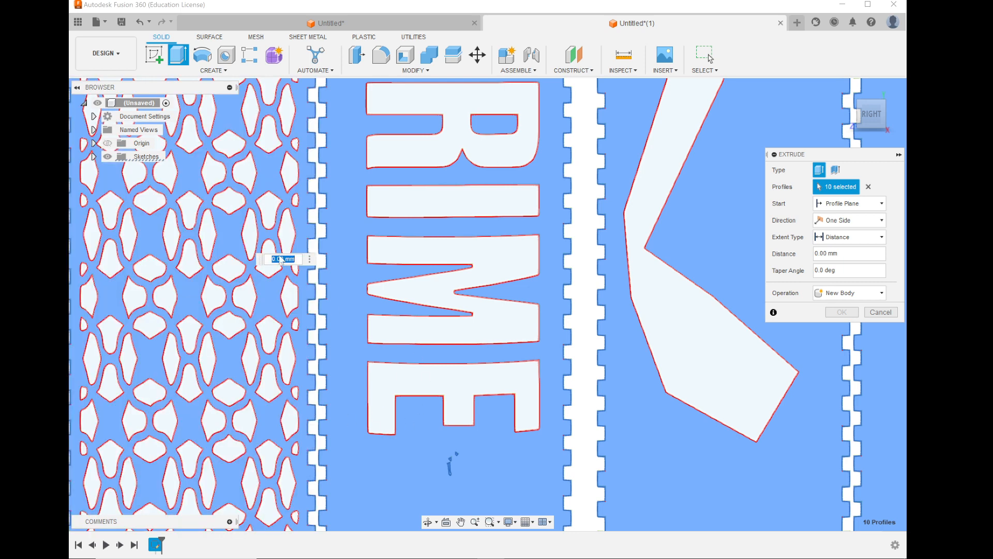
Step: Complete the profile selection on the patterned panel and extrude all selected panels 3 mm as new bodies
{"action": "left_click", "coordinate": [207, 319]}
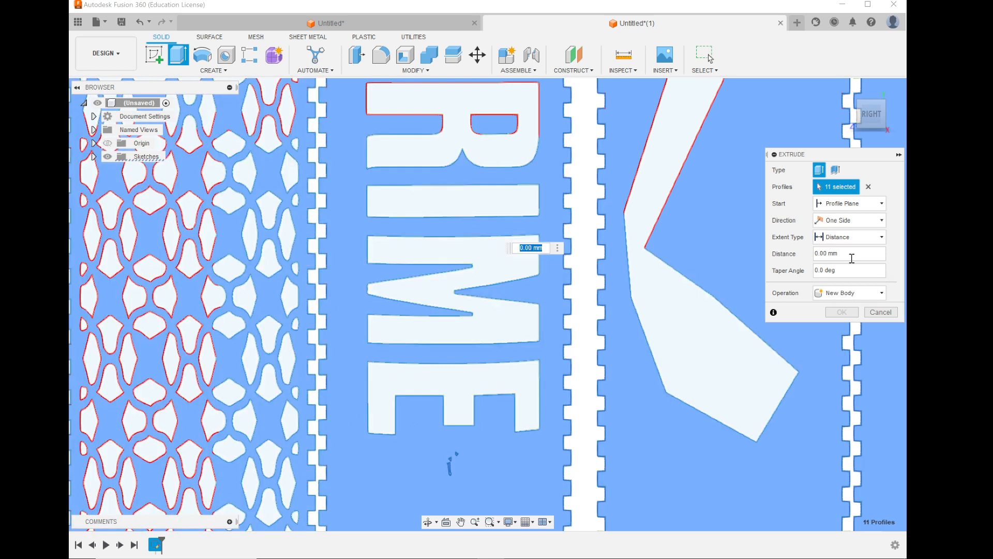
{"action": "left_click_drag", "start_coordinate": [851, 257], "coordinate": [807, 258]}
{"action": "type", "text": "3"}
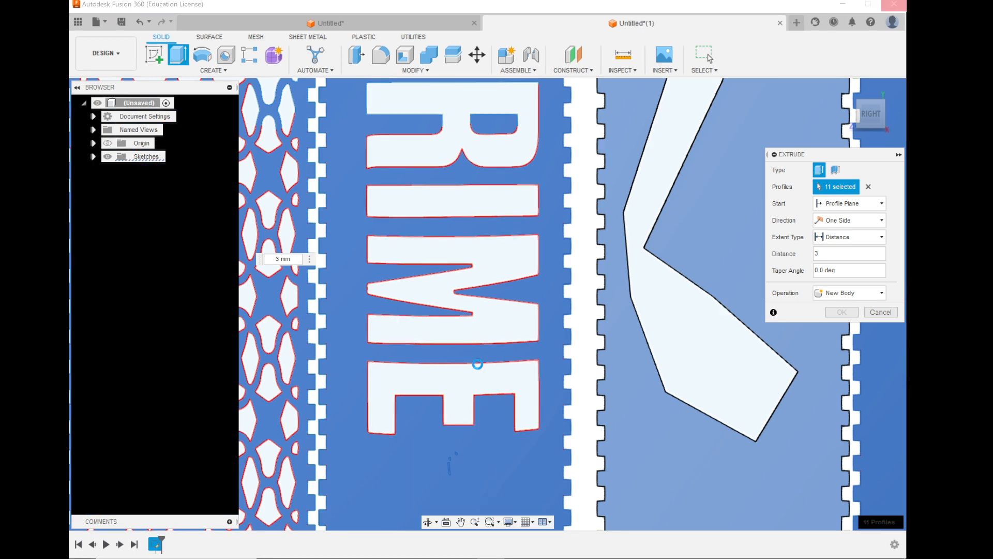
{"action": "scroll", "coordinate": [477, 364], "scroll_direction": "down", "scroll_amount": 5}
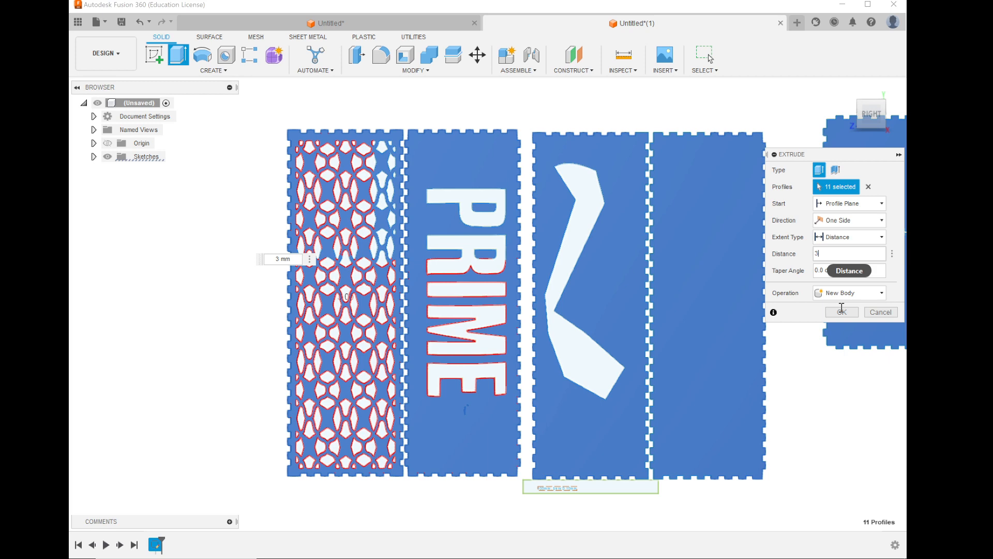
{"action": "left_click", "coordinate": [436, 552]}
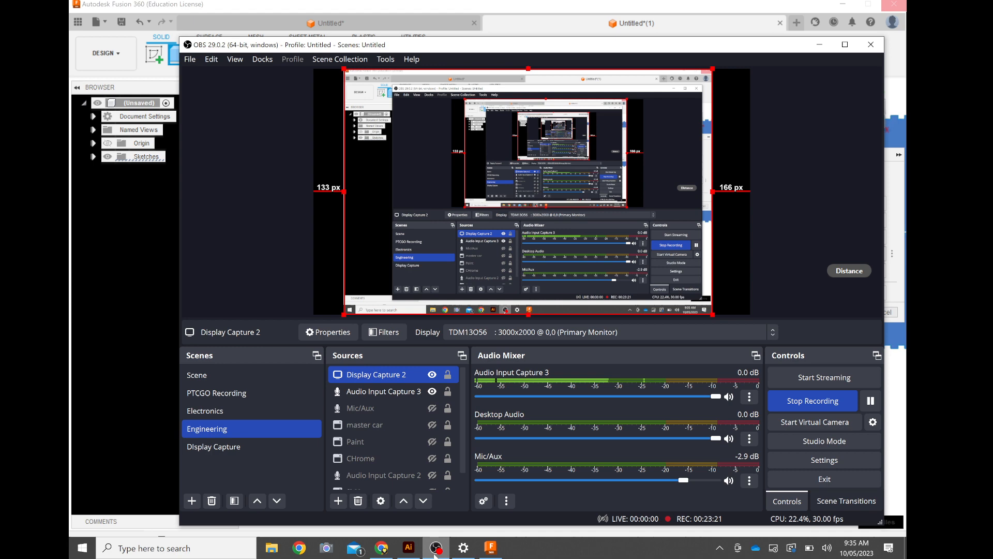
{"action": "left_click", "coordinate": [492, 548]}
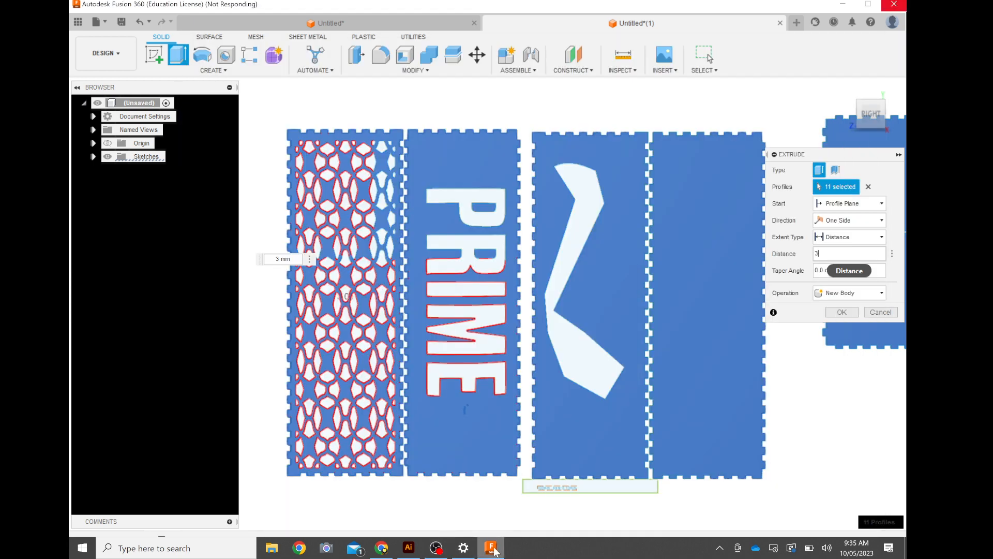
{"action": "left_click", "coordinate": [436, 548]}
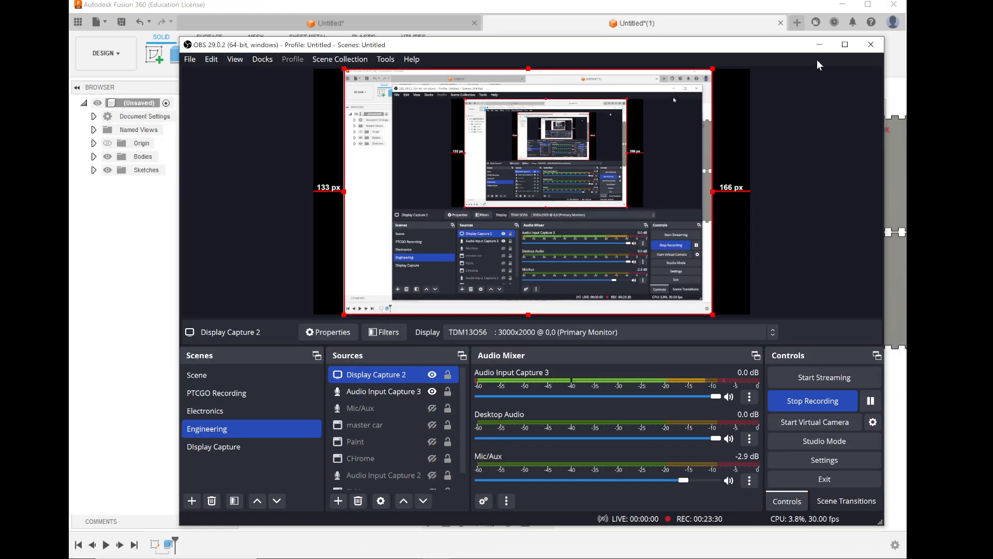
{"action": "left_click", "coordinate": [819, 44]}
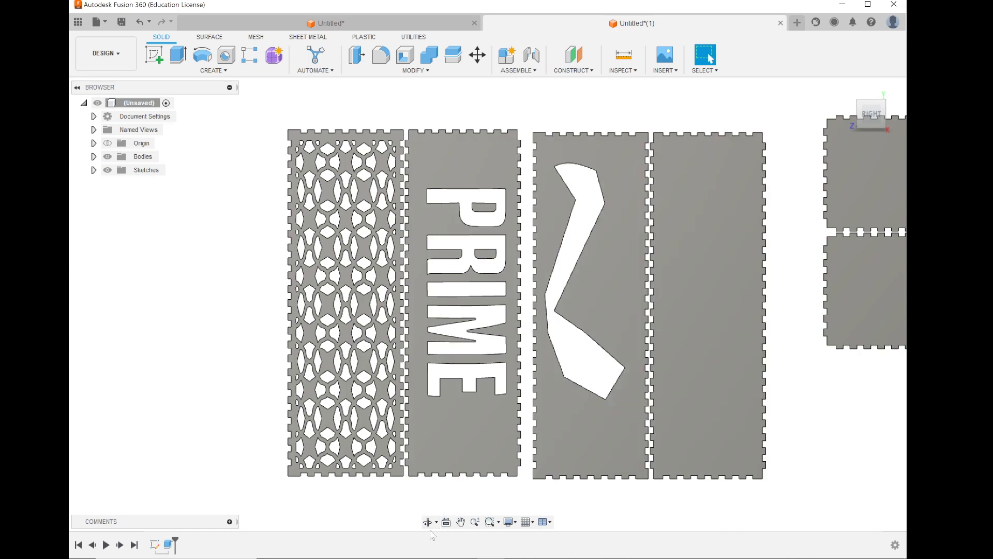
Step: Examine the extruded panels, their thickness and the patterned cutouts from the isometric home view
{"action": "left_click", "coordinate": [427, 523]}
{"action": "left_click_drag", "start_coordinate": [497, 331], "coordinate": [769, 317]}
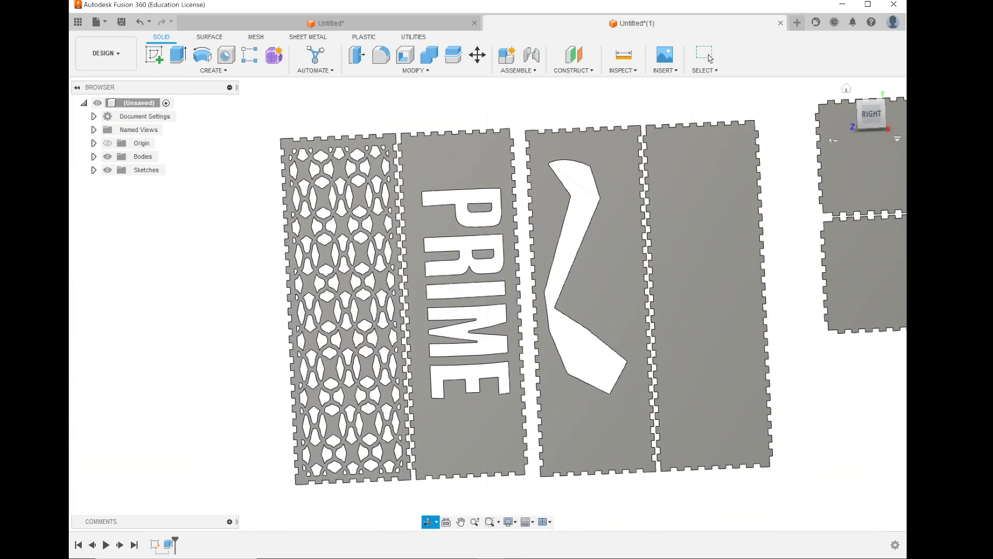
{"action": "left_click", "coordinate": [847, 87]}
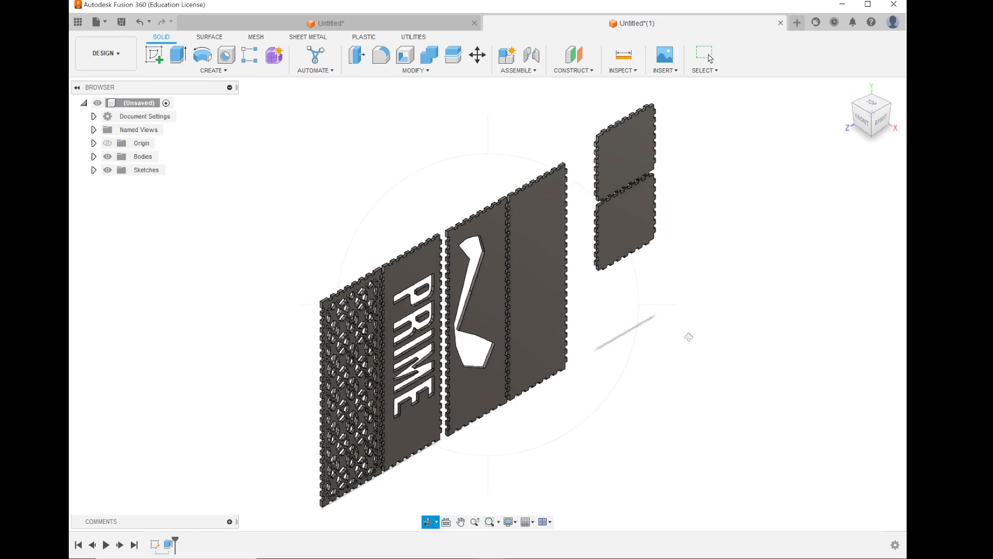
{"action": "scroll", "coordinate": [633, 325], "scroll_direction": "up", "scroll_amount": 5}
{"action": "scroll", "coordinate": [634, 325], "scroll_direction": "down", "scroll_amount": 5}
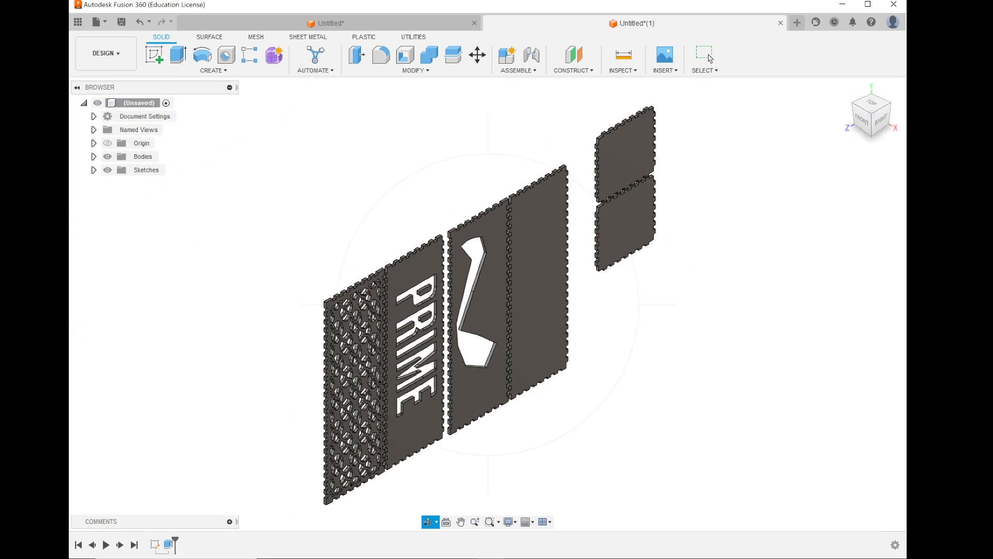
{"action": "scroll", "coordinate": [323, 337], "scroll_direction": "up", "scroll_amount": 8}
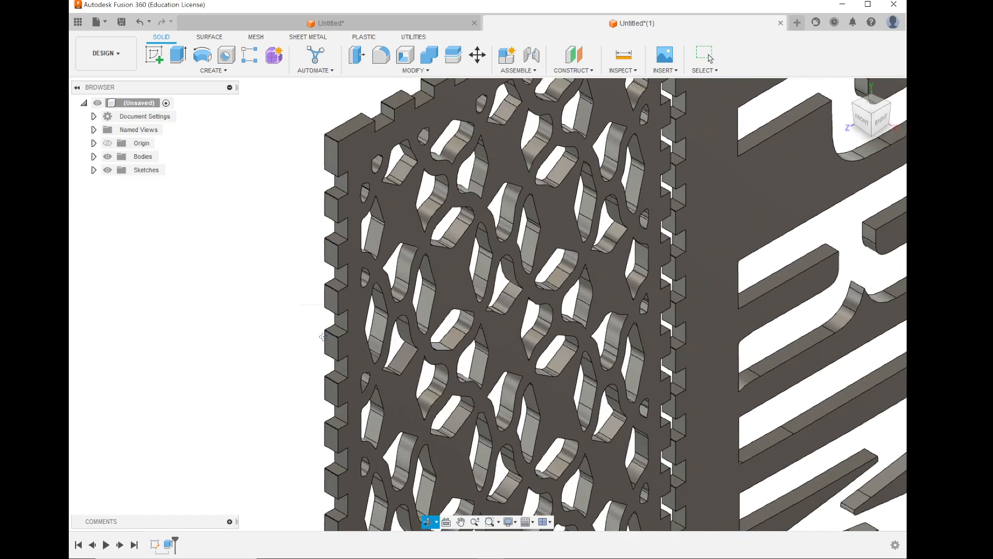
{"action": "scroll", "coordinate": [323, 337], "scroll_direction": "down", "scroll_amount": 8}
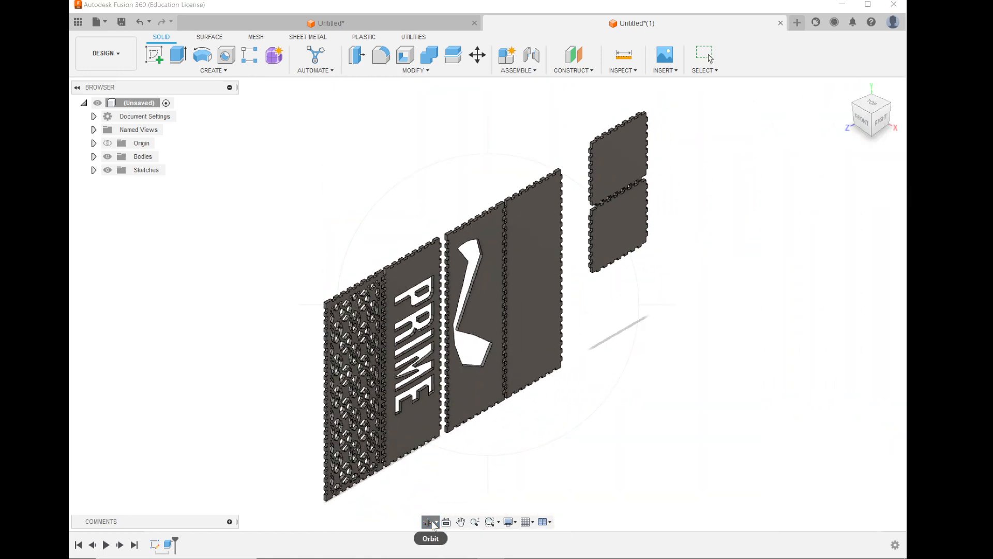
{"action": "left_click", "coordinate": [395, 507]}
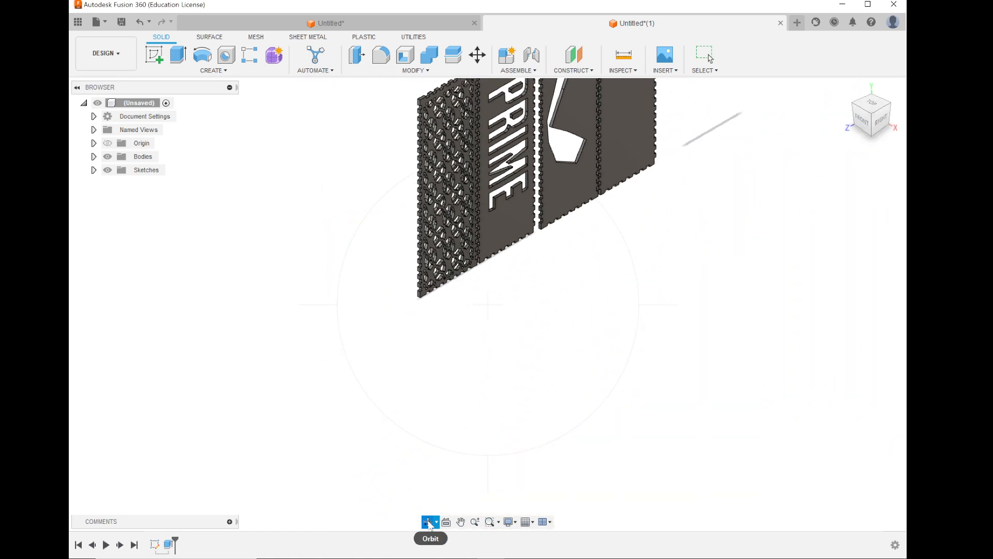
{"action": "left_click", "coordinate": [460, 522]}
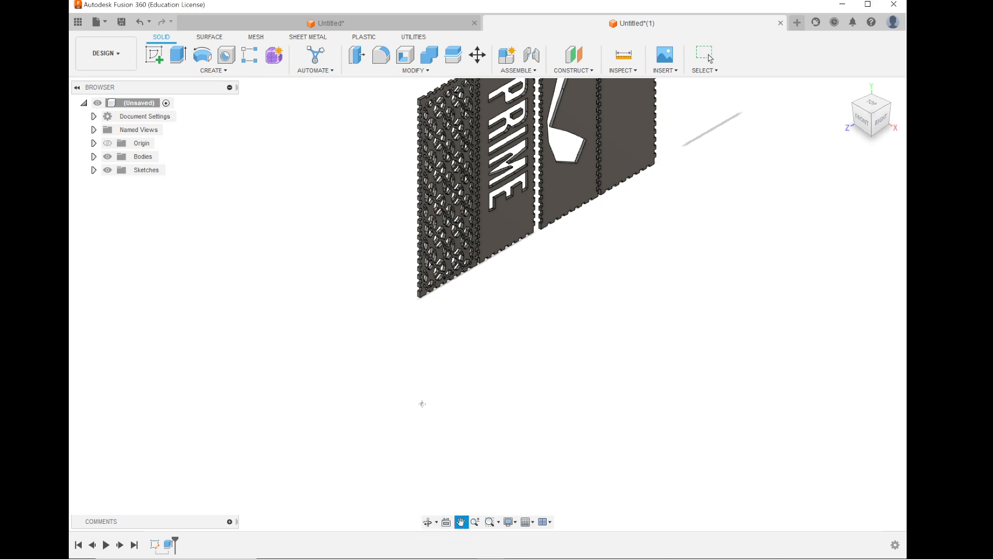
{"action": "scroll", "coordinate": [342, 365], "scroll_direction": "down", "scroll_amount": 3}
{"action": "scroll", "coordinate": [371, 232], "scroll_direction": "up", "scroll_amount": 4}
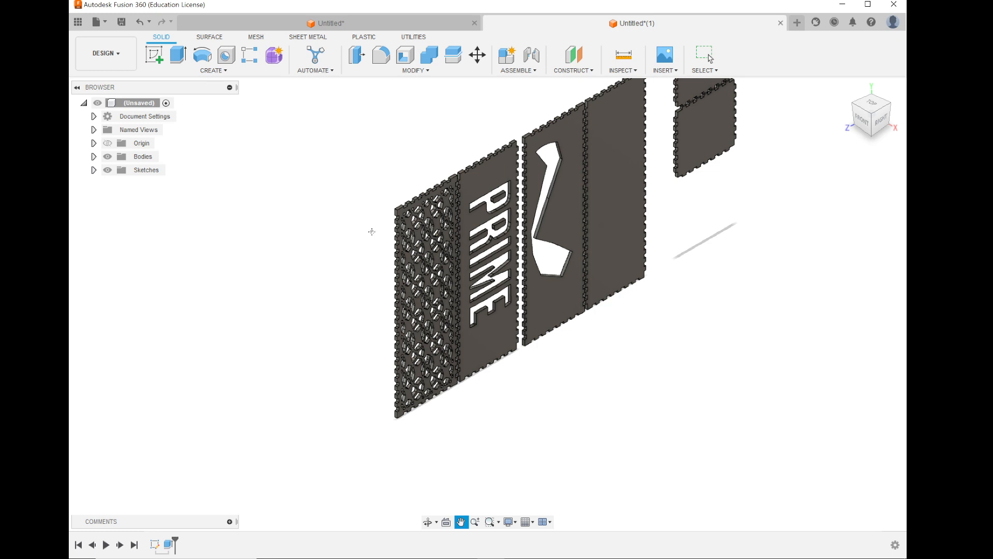
{"action": "scroll", "coordinate": [268, 313], "scroll_direction": "down", "scroll_amount": 2}
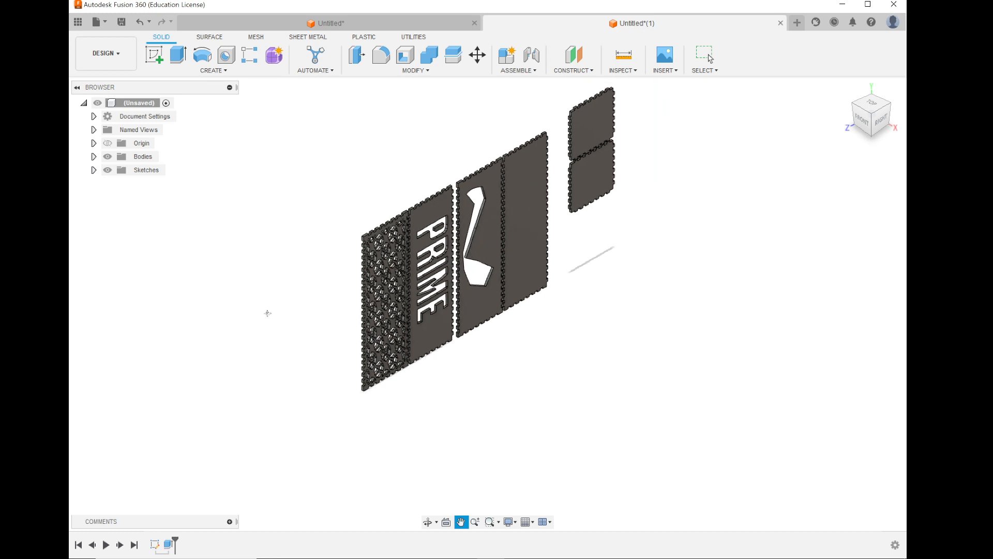
{"action": "scroll", "coordinate": [366, 249], "scroll_direction": "up", "scroll_amount": 5}
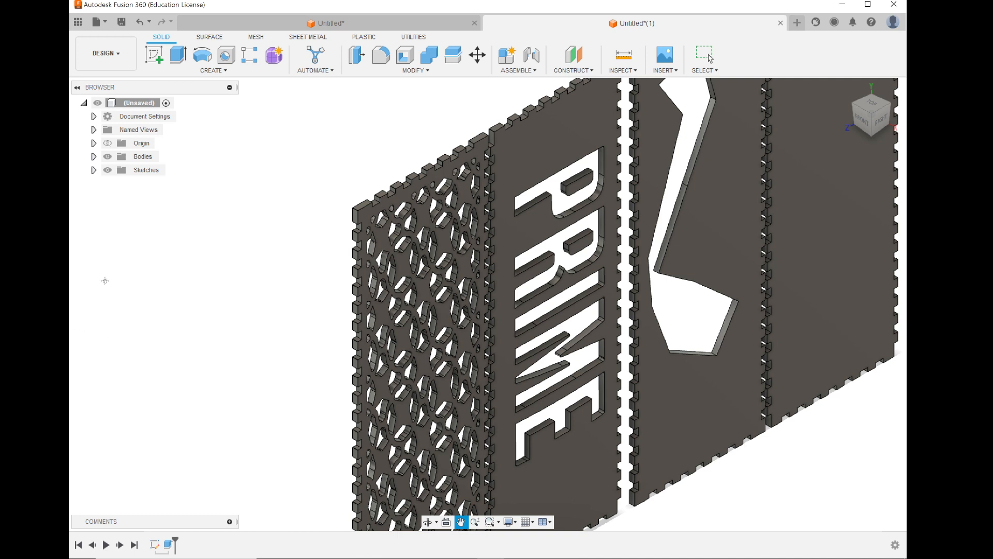
Step: List the individual bodies and examine the loose inner pieces of the letters P and R
{"action": "left_click", "coordinate": [93, 156]}
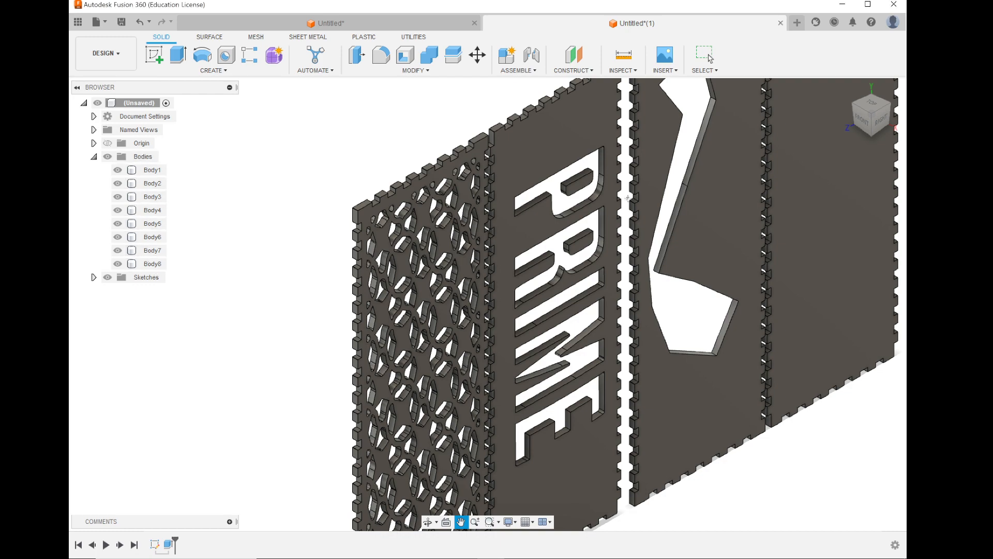
{"action": "scroll", "coordinate": [610, 191], "scroll_direction": "up", "scroll_amount": 5}
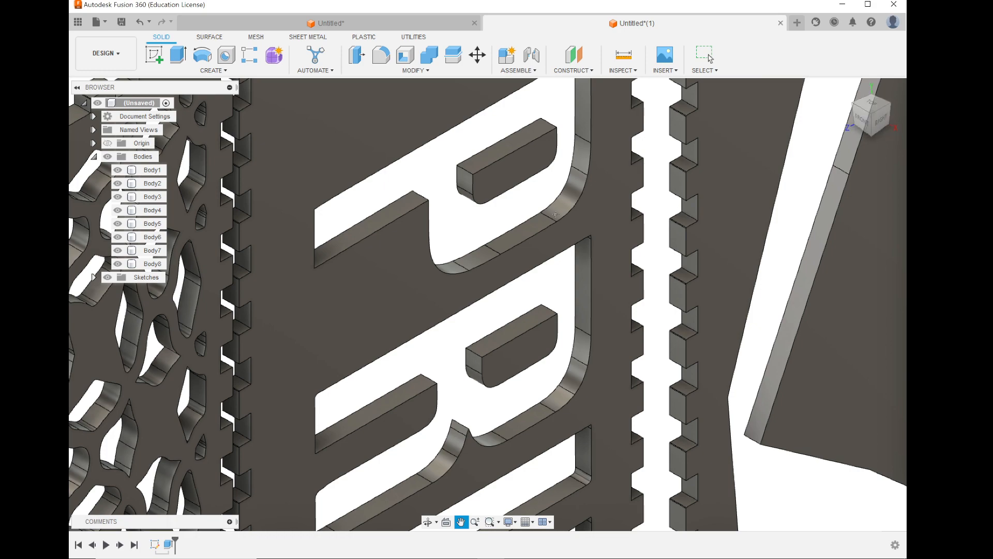
{"action": "scroll", "coordinate": [556, 214], "scroll_direction": "down", "scroll_amount": 5}
{"action": "scroll", "coordinate": [556, 214], "scroll_direction": "down", "scroll_amount": 1}
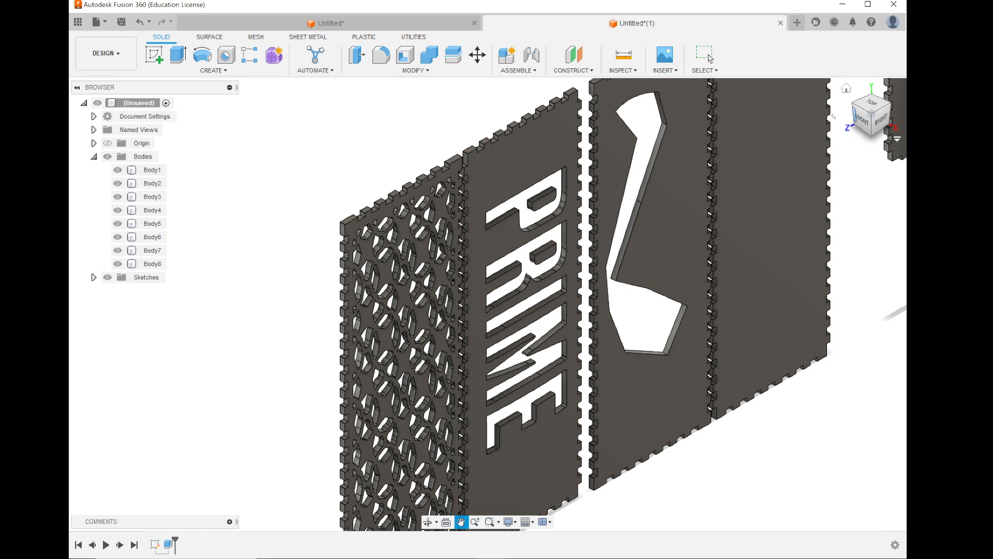
Step: Start a sketch on the PRIME panel's face and draw a rectangle about 37 by 2 mm across the letter P's inner piece
{"action": "left_click", "coordinate": [154, 54]}
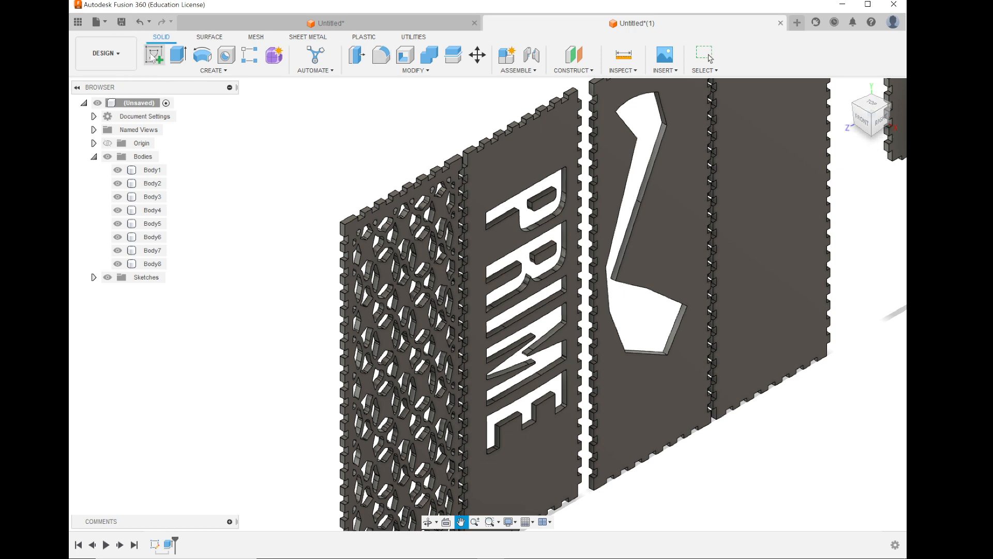
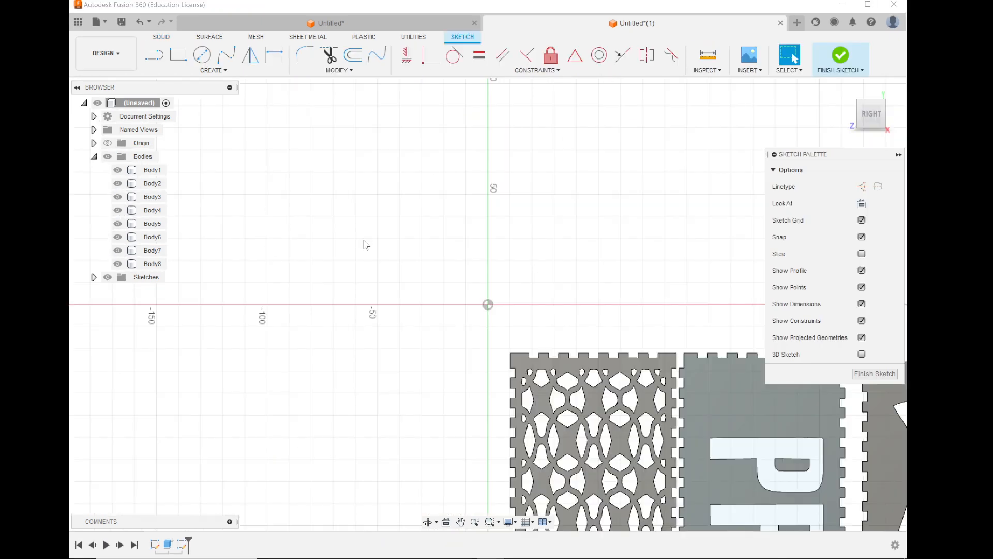
{"action": "scroll", "coordinate": [364, 242], "scroll_direction": "up", "scroll_amount": 3}
{"action": "scroll", "coordinate": [364, 241], "scroll_direction": "down", "scroll_amount": 6}
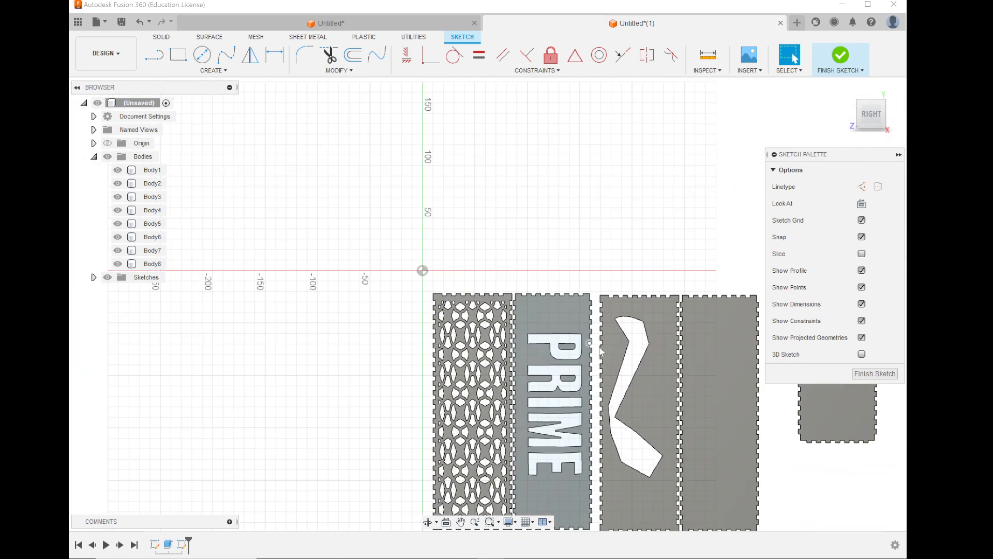
{"action": "scroll", "coordinate": [601, 351], "scroll_direction": "up", "scroll_amount": 8}
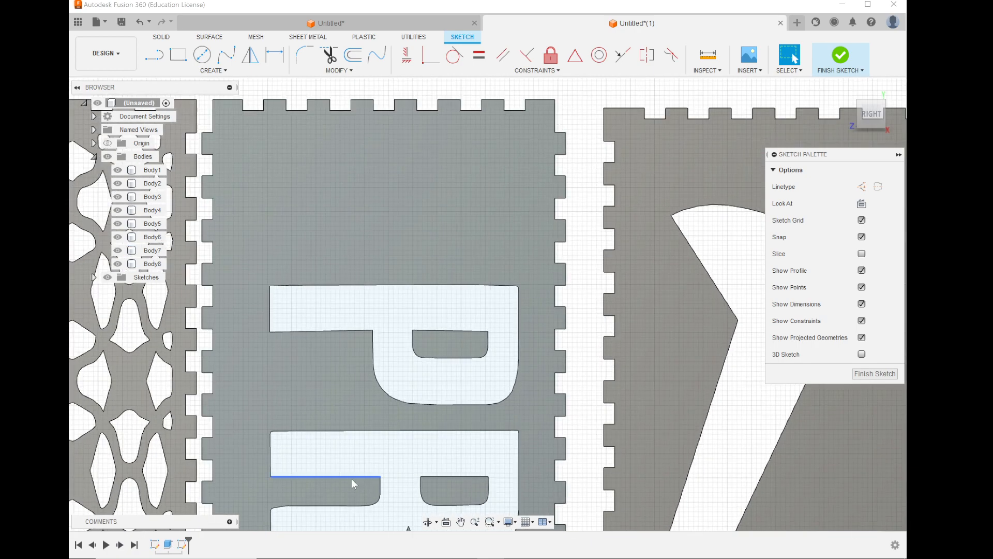
{"action": "scroll", "coordinate": [352, 478], "scroll_direction": "up", "scroll_amount": 3}
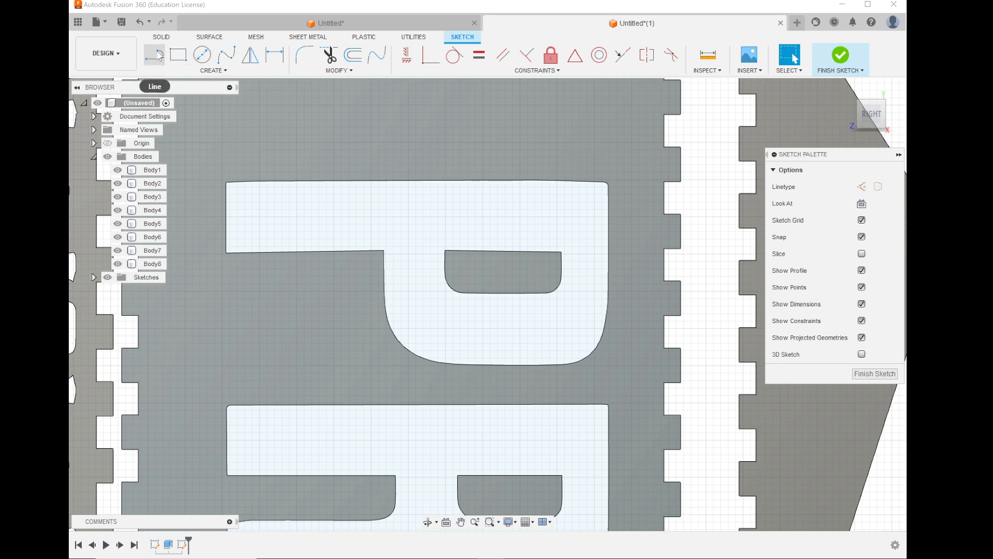
{"action": "left_click", "coordinate": [178, 54]}
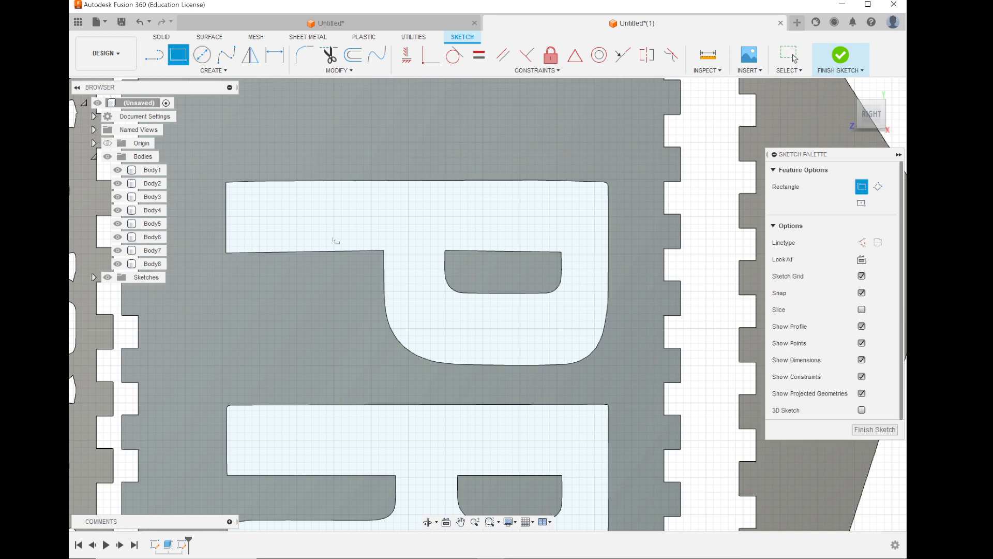
{"action": "left_click", "coordinate": [356, 261]}
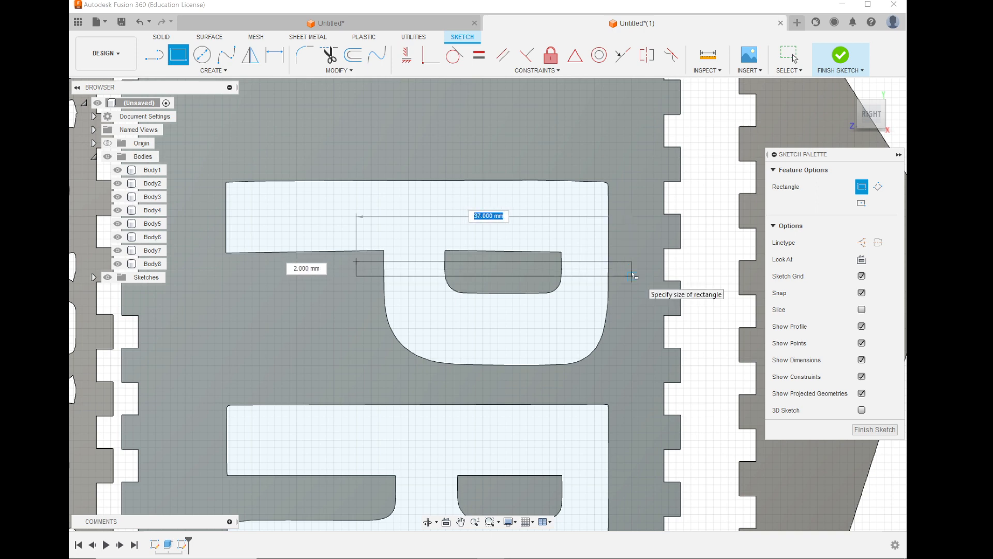
{"action": "left_click", "coordinate": [632, 276]}
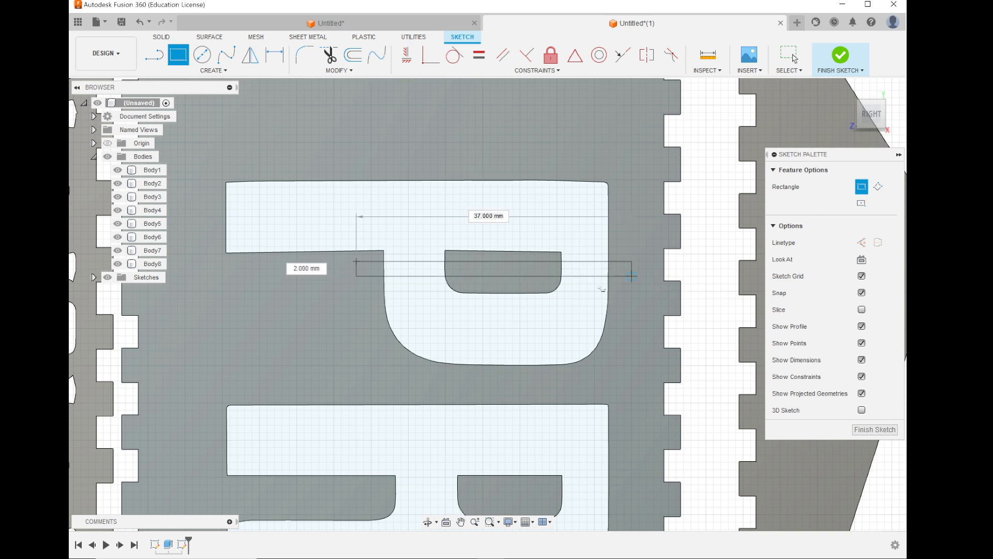
Step: Draw a second rectangle about 34 by 2 mm across the letter R's inner piece and finish the sketch
{"action": "scroll", "coordinate": [312, 373], "scroll_direction": "down", "scroll_amount": 3}
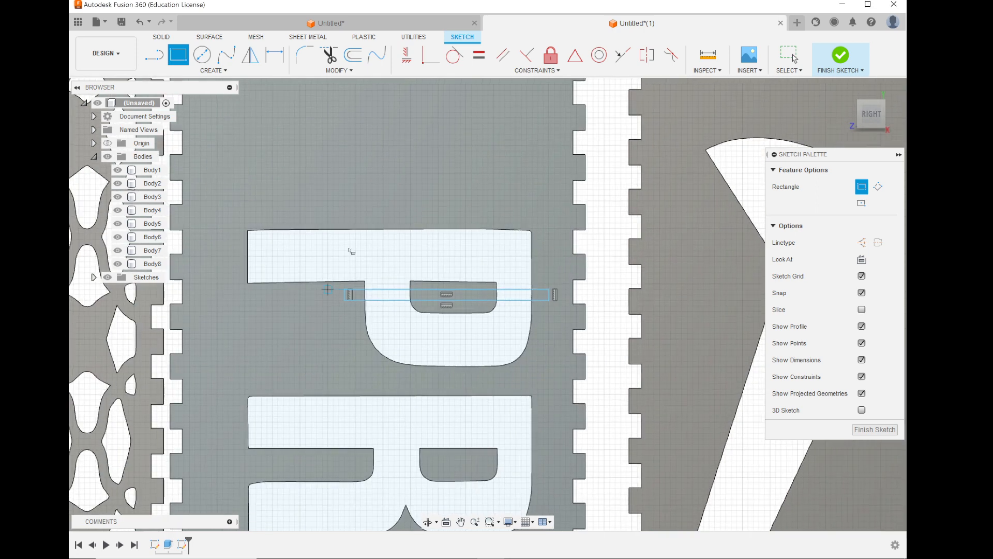
{"action": "scroll", "coordinate": [329, 201], "scroll_direction": "down", "scroll_amount": 2}
{"action": "scroll", "coordinate": [355, 435], "scroll_direction": "up", "scroll_amount": 3}
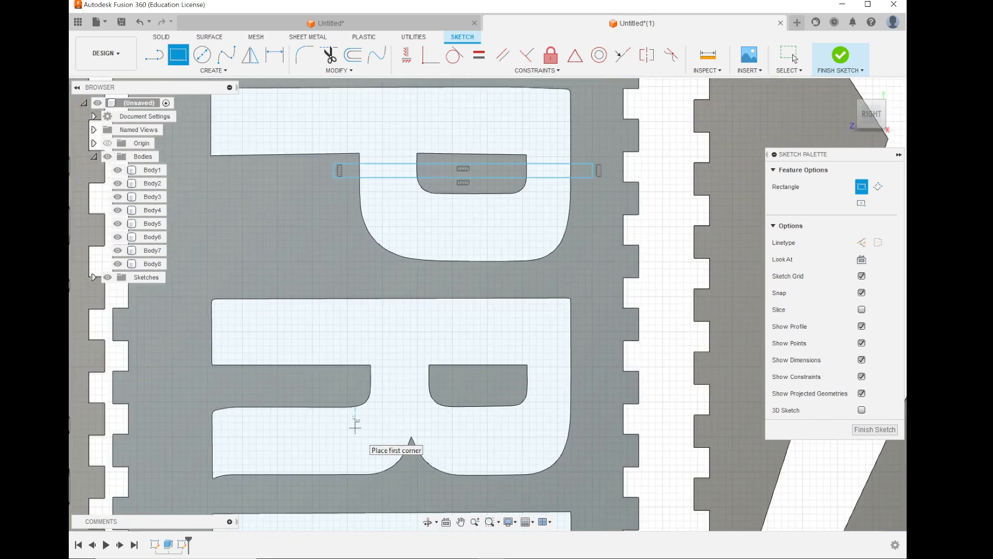
{"action": "left_click", "coordinate": [355, 373]}
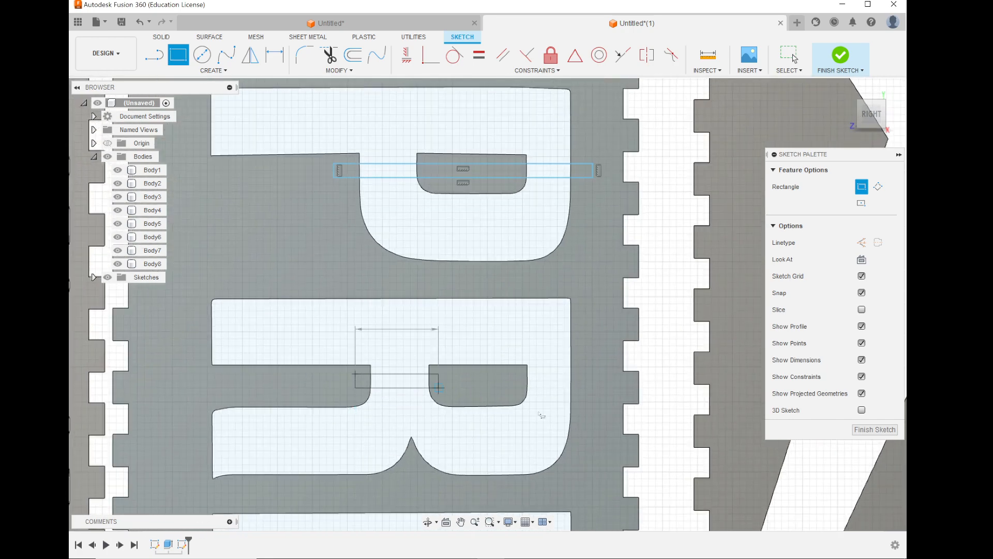
{"action": "left_click", "coordinate": [591, 387]}
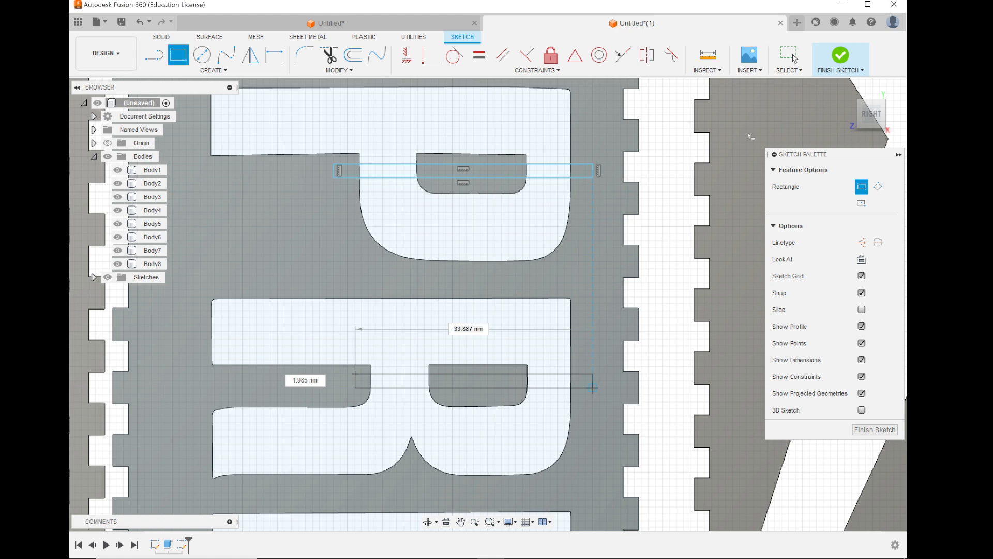
{"action": "left_click", "coordinate": [840, 54]}
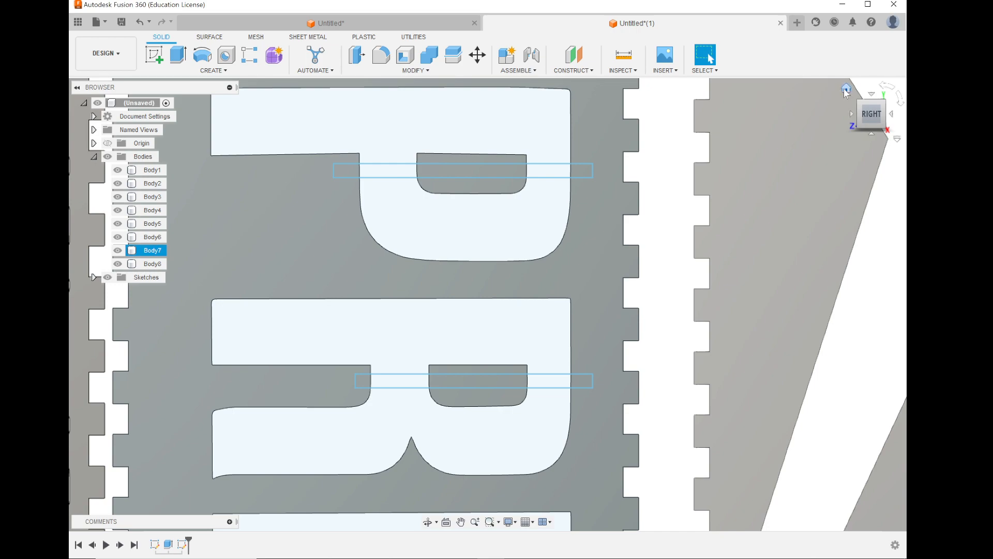
Step: Start an Extrude of the two bridge profiles across the openings of letters P and R with a distance of -3 mm
{"action": "left_click", "coordinate": [846, 90]}
{"action": "scroll", "coordinate": [393, 333], "scroll_direction": "up", "scroll_amount": 5}
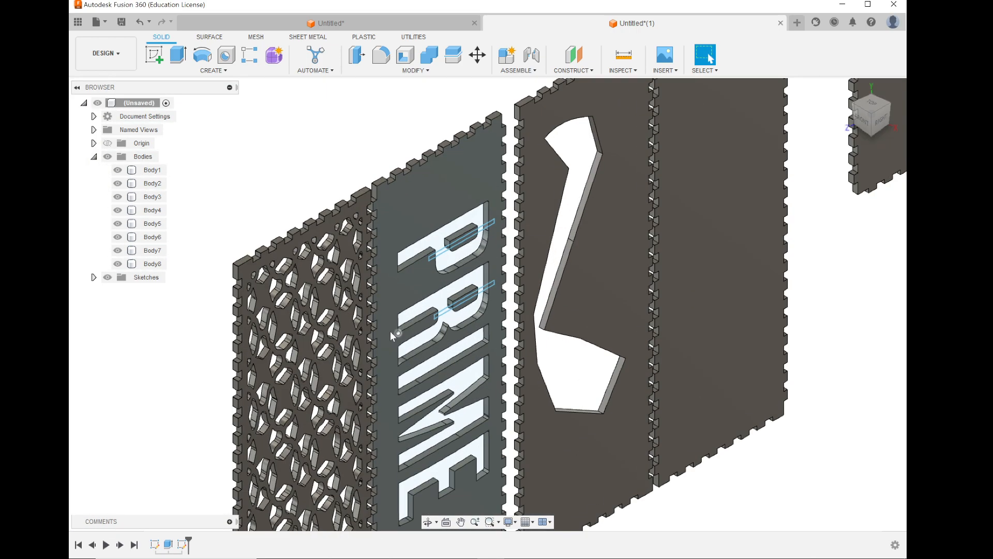
{"action": "scroll", "coordinate": [390, 331], "scroll_direction": "up", "scroll_amount": 3}
{"action": "key", "text": "e"}
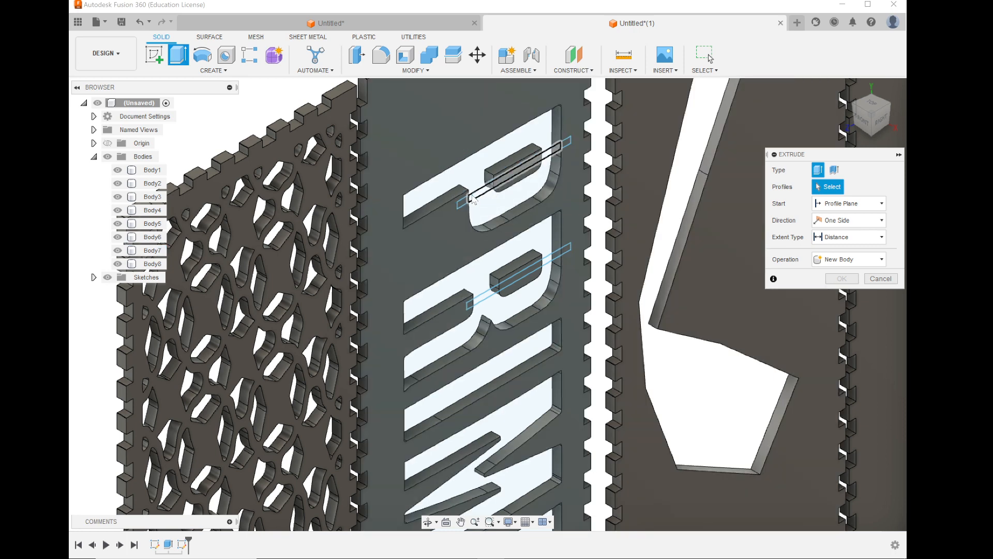
{"action": "left_click", "coordinate": [472, 198]}
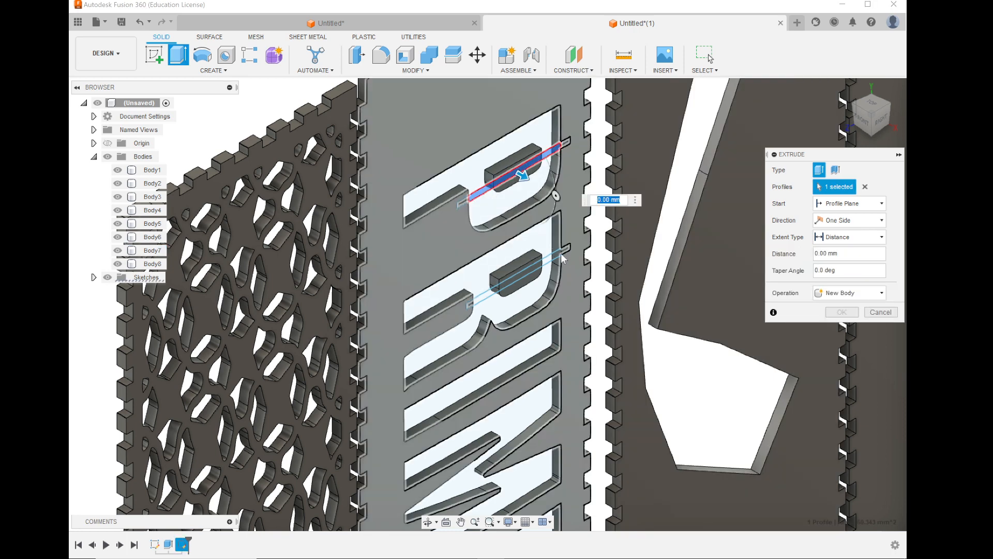
{"action": "left_click", "coordinate": [561, 254]}
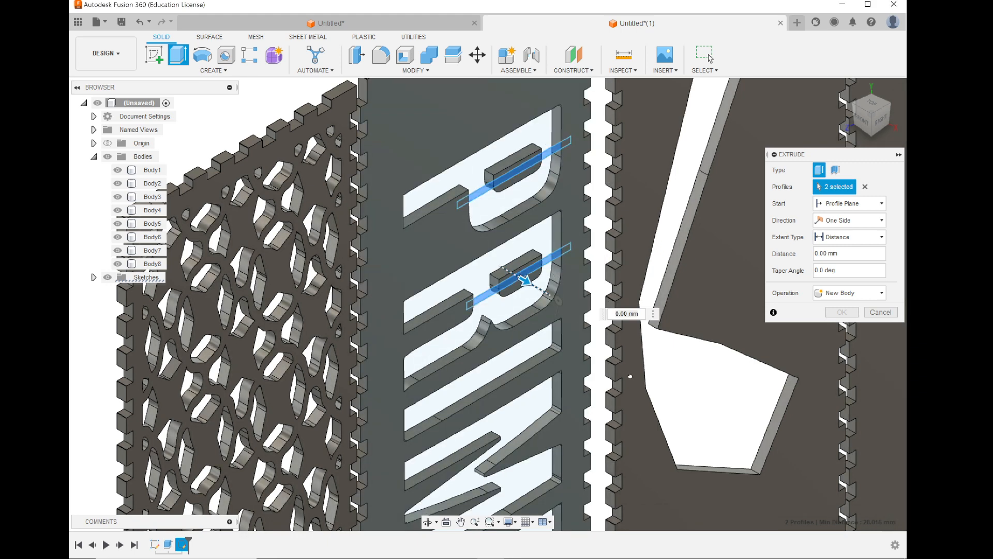
{"action": "left_click_drag", "start_coordinate": [630, 377], "coordinate": [588, 361]}
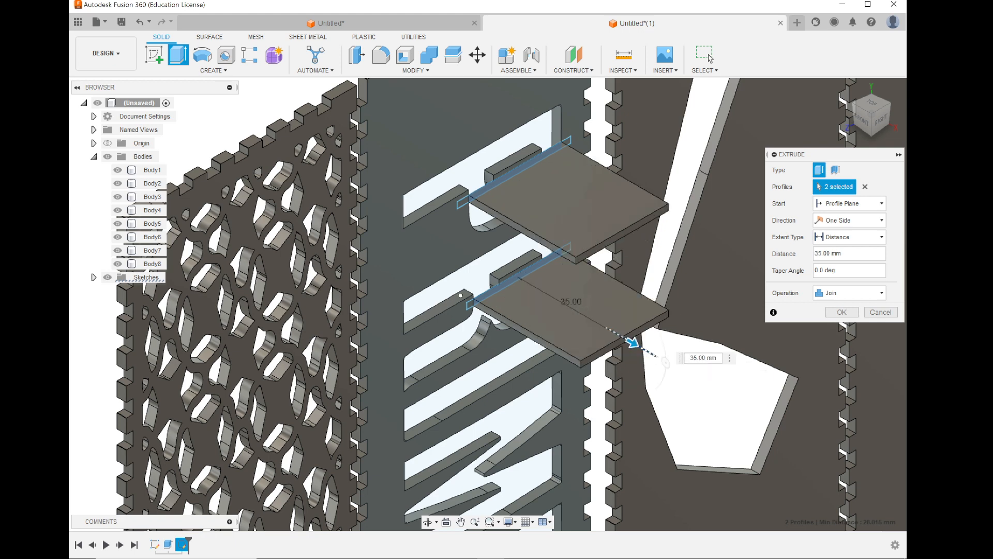
{"action": "left_click_drag", "start_coordinate": [460, 295], "coordinate": [484, 311]}
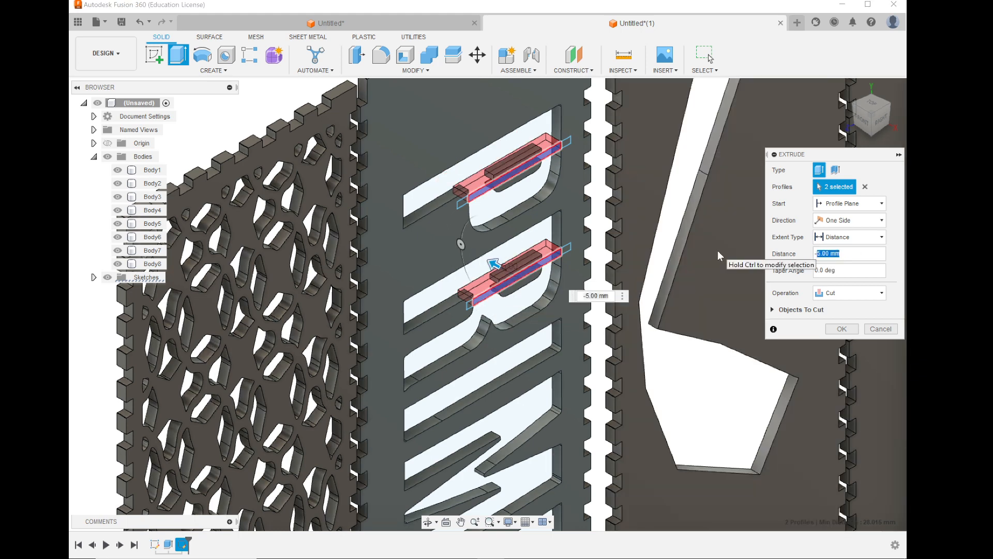
{"action": "type", "text": "-3"}
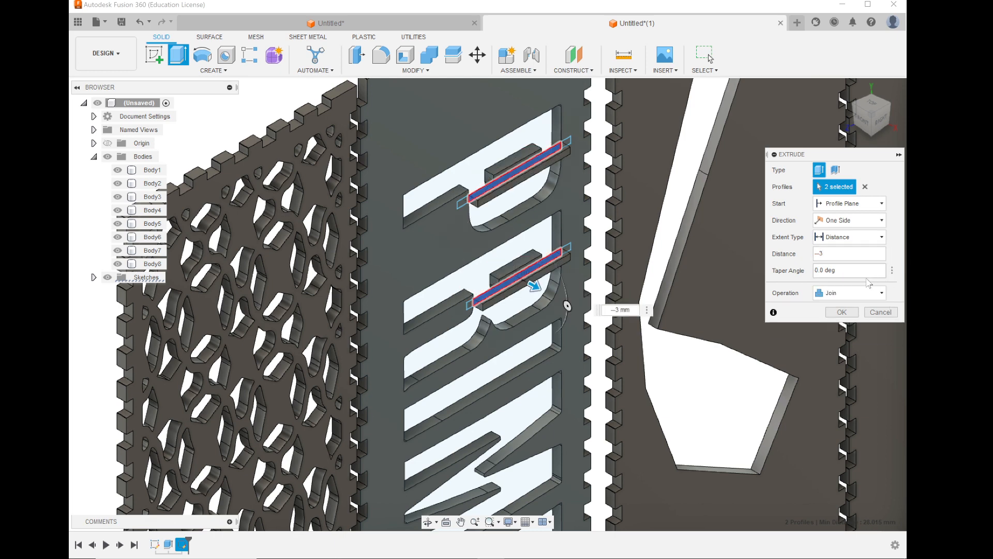
{"action": "left_click", "coordinate": [845, 271]}
{"action": "left_click", "coordinate": [827, 254]}
{"action": "left_click_drag", "start_coordinate": [834, 254], "coordinate": [793, 262]}
{"action": "type", "text": "-3"}
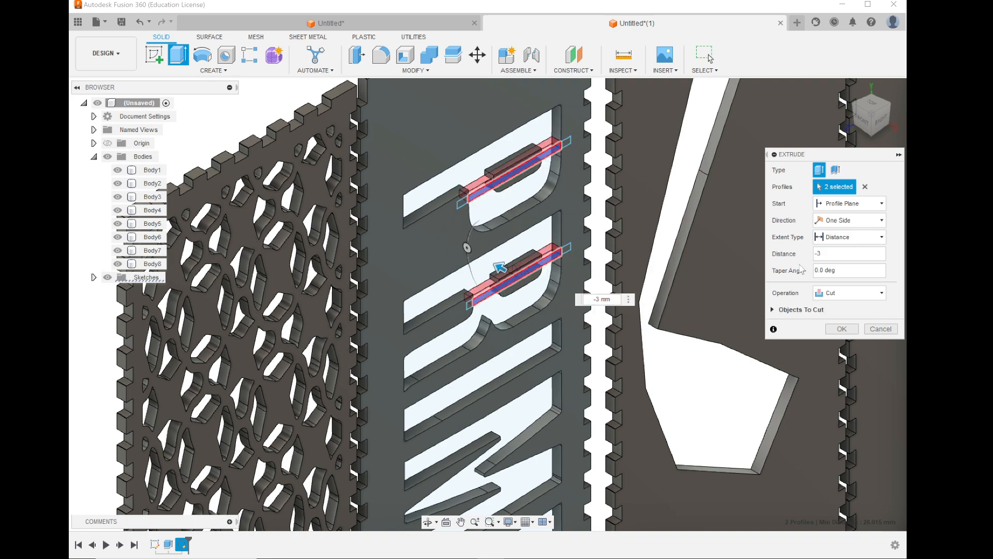
Step: Set the bridge extrusion's operation to Join and complete it, connecting the inner pieces of P and R to the PRIME panel
{"action": "scroll", "coordinate": [458, 301], "scroll_direction": "up", "scroll_amount": 8}
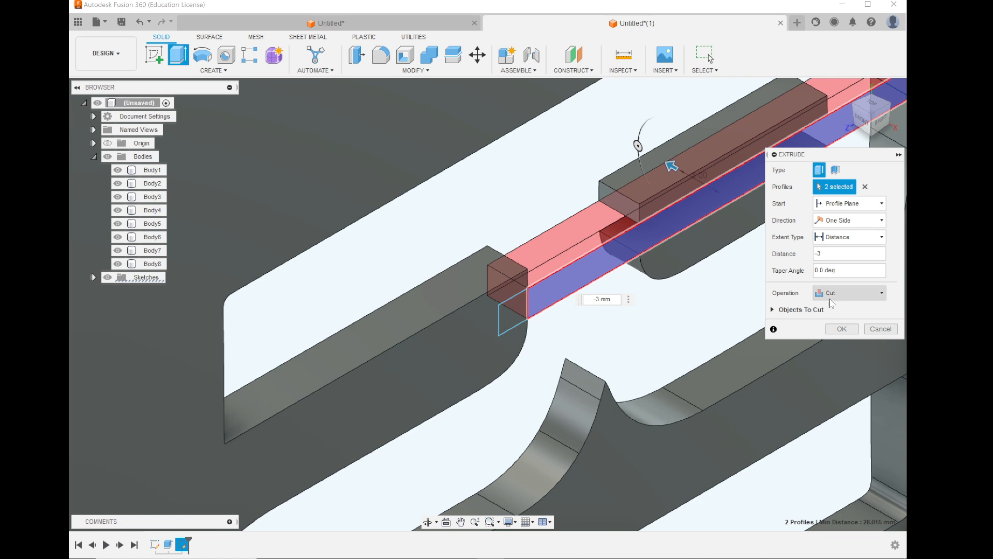
{"action": "left_click", "coordinate": [842, 293]}
{"action": "left_click", "coordinate": [841, 317]}
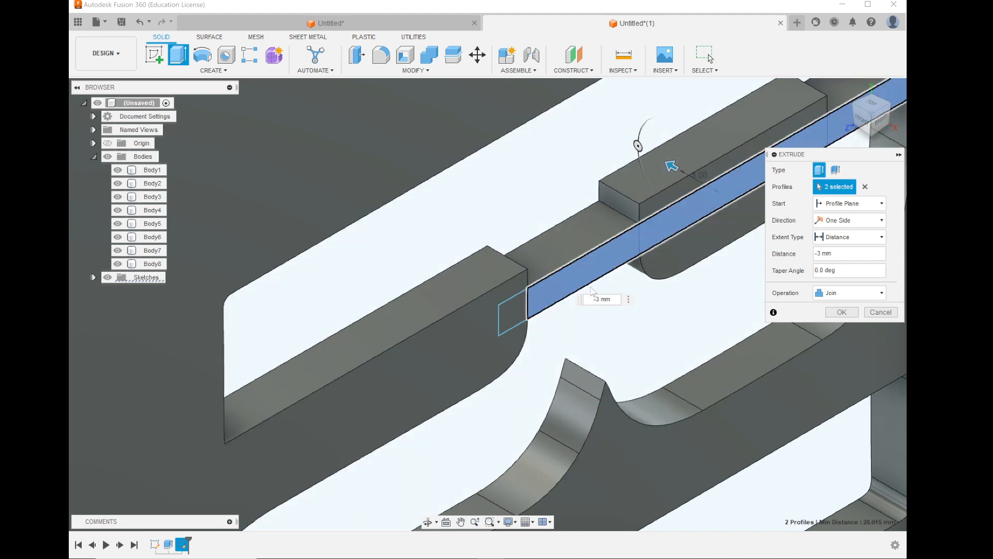
{"action": "scroll", "coordinate": [347, 365], "scroll_direction": "down", "scroll_amount": 6}
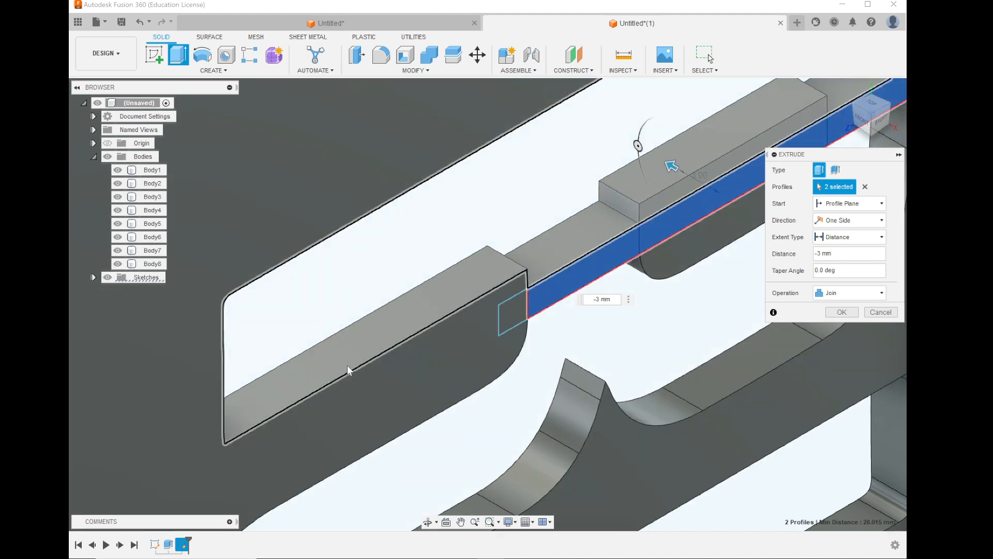
{"action": "scroll", "coordinate": [347, 365], "scroll_direction": "down", "scroll_amount": 3}
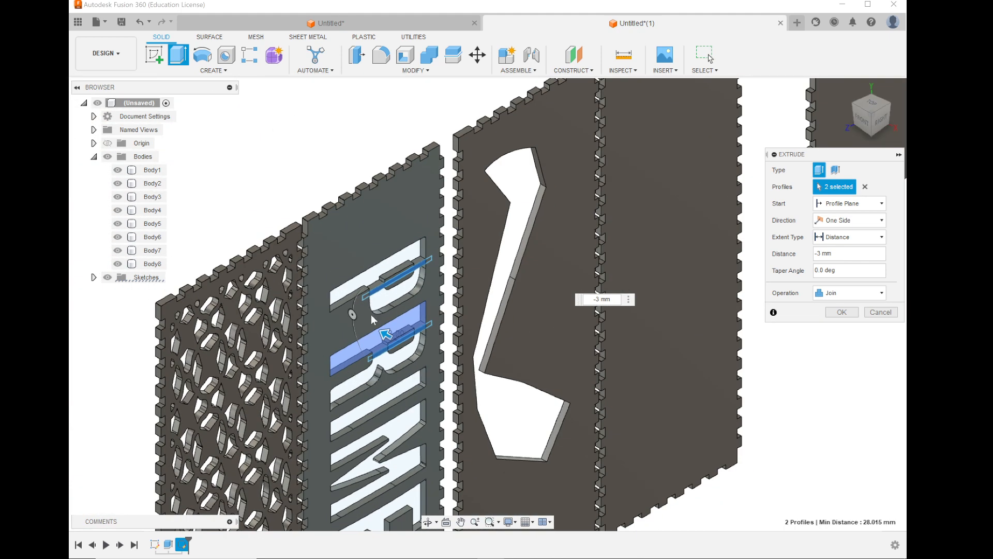
{"action": "scroll", "coordinate": [373, 319], "scroll_direction": "up", "scroll_amount": 8}
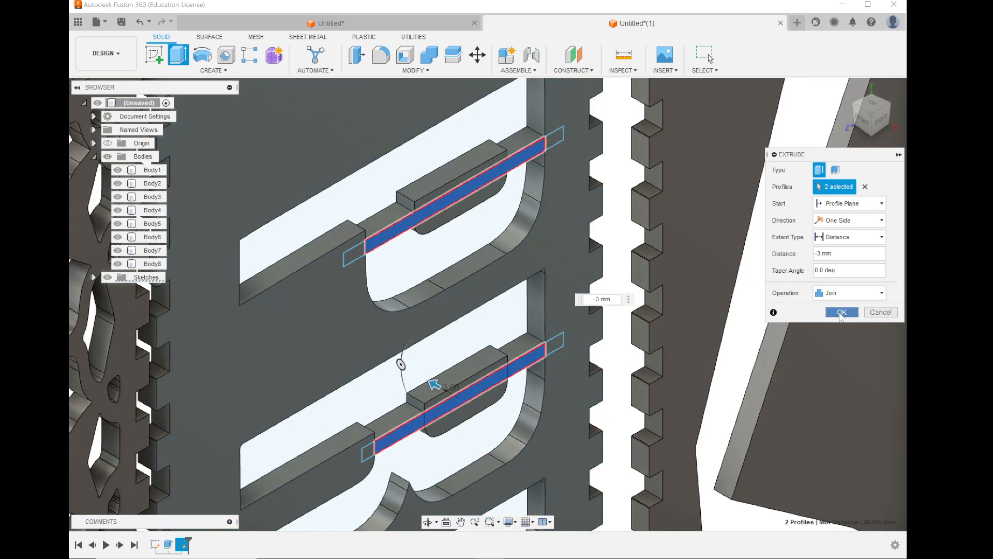
{"action": "left_click", "coordinate": [842, 312]}
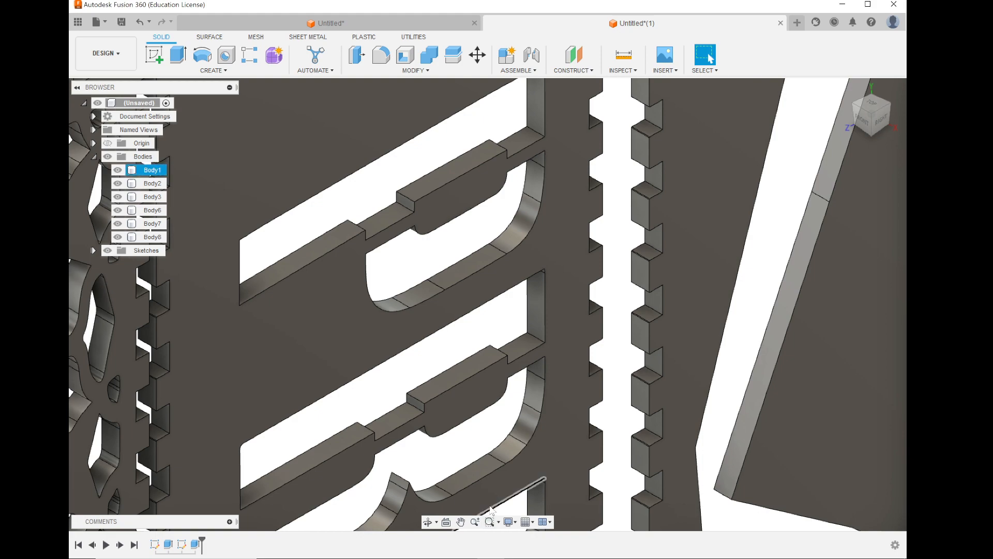
Step: Examine the bridged PRIME lettering and the layout of all panels from the right view
{"action": "left_click", "coordinate": [874, 116]}
{"action": "scroll", "coordinate": [192, 331], "scroll_direction": "down", "scroll_amount": 6}
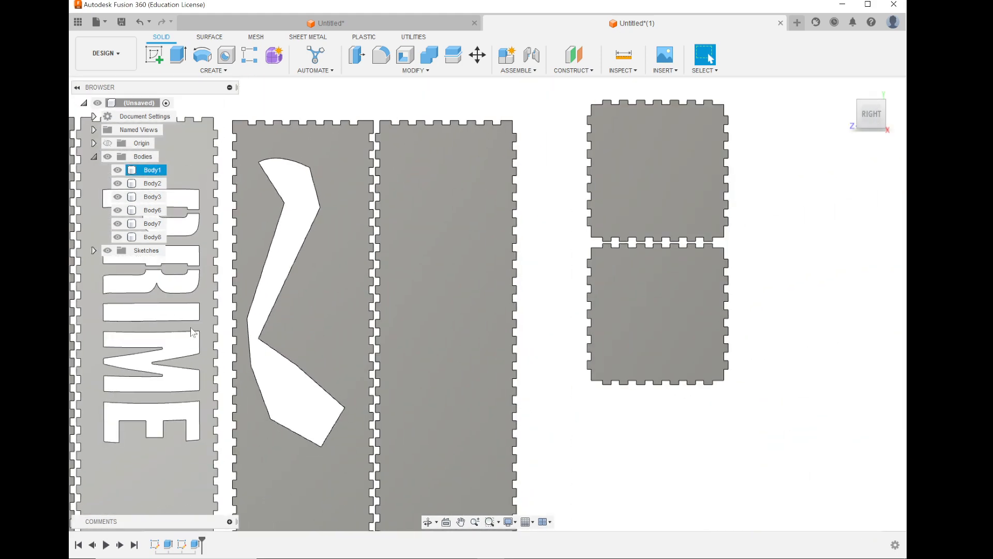
{"action": "scroll", "coordinate": [516, 217], "scroll_direction": "down", "scroll_amount": 1}
{"action": "scroll", "coordinate": [266, 221], "scroll_direction": "up", "scroll_amount": 5}
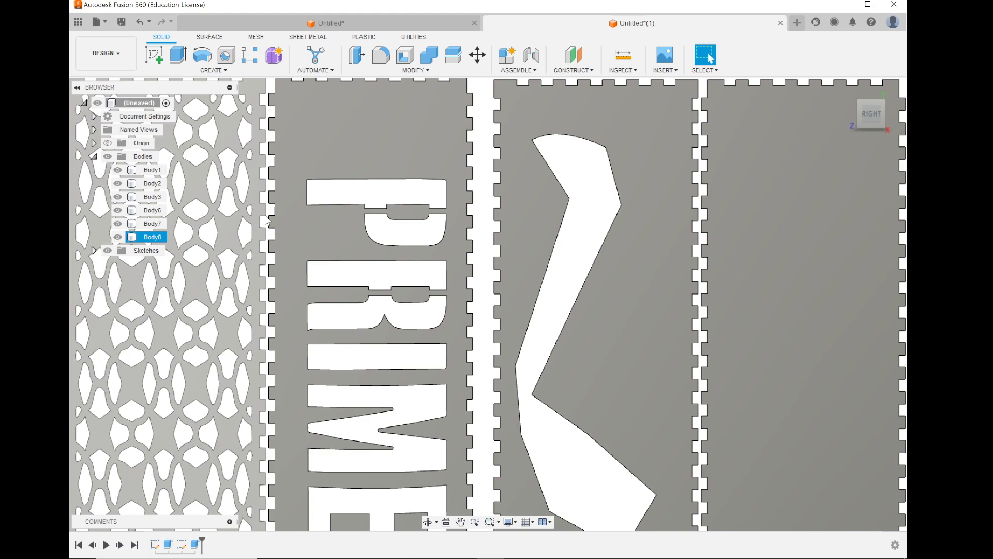
{"action": "scroll", "coordinate": [266, 220], "scroll_direction": "down", "scroll_amount": 8}
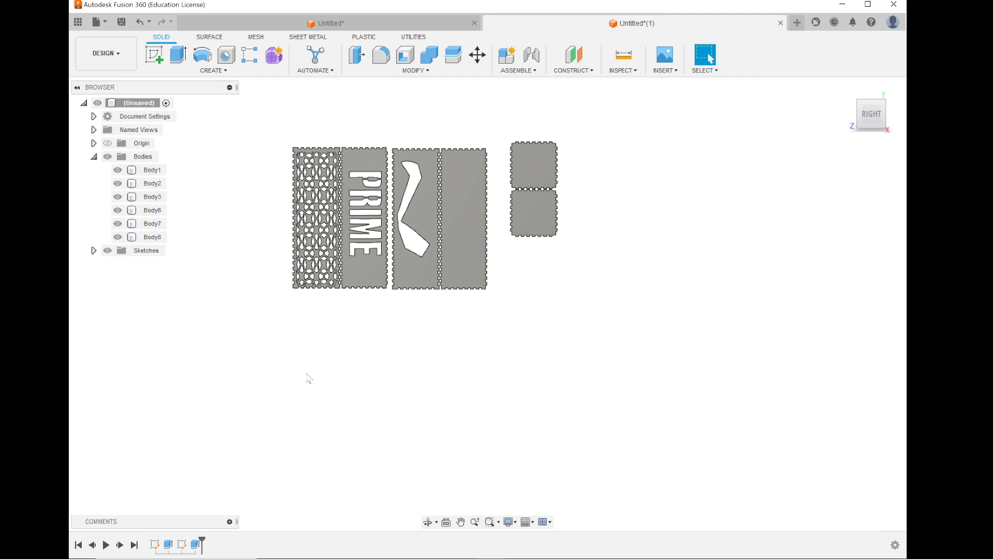
{"action": "scroll", "coordinate": [306, 373], "scroll_direction": "down", "scroll_amount": 4}
{"action": "scroll", "coordinate": [241, 253], "scroll_direction": "up", "scroll_amount": 2}
{"action": "scroll", "coordinate": [241, 254], "scroll_direction": "up", "scroll_amount": 5}
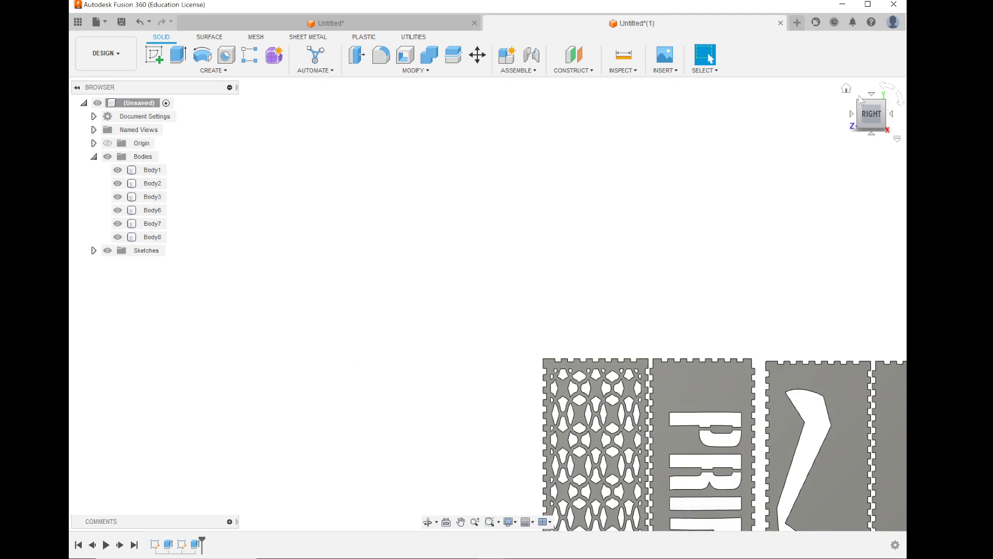
{"action": "scroll", "coordinate": [279, 282], "scroll_direction": "down", "scroll_amount": 3}
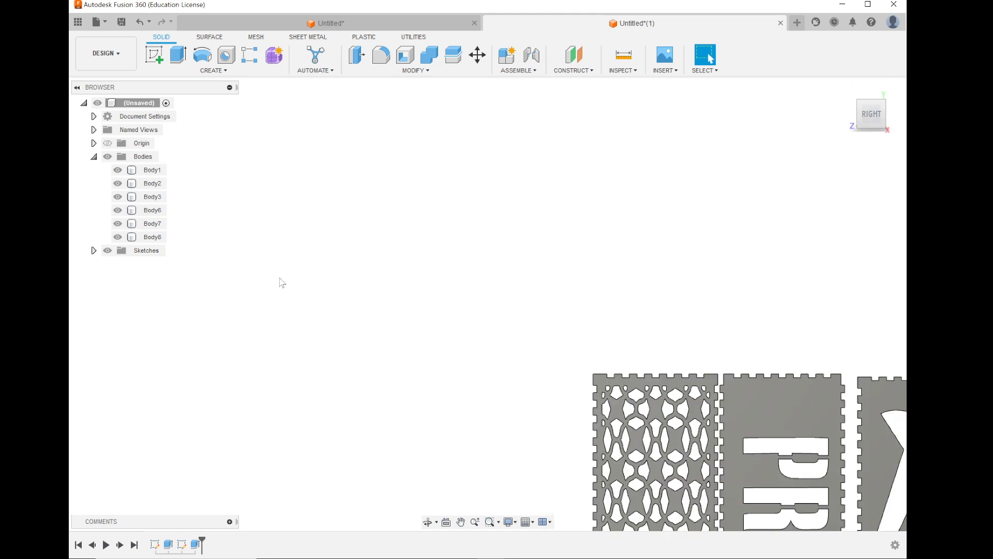
{"action": "scroll", "coordinate": [279, 281], "scroll_direction": "up", "scroll_amount": 2}
{"action": "scroll", "coordinate": [279, 281], "scroll_direction": "down", "scroll_amount": 1}
{"action": "scroll", "coordinate": [281, 281], "scroll_direction": "down", "scroll_amount": 2}
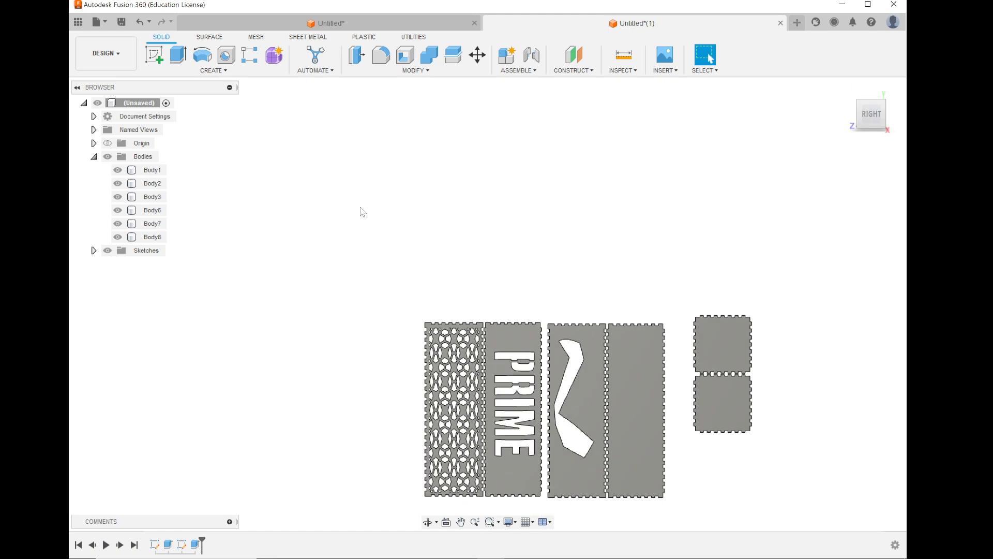
{"action": "left_click", "coordinate": [478, 55]}
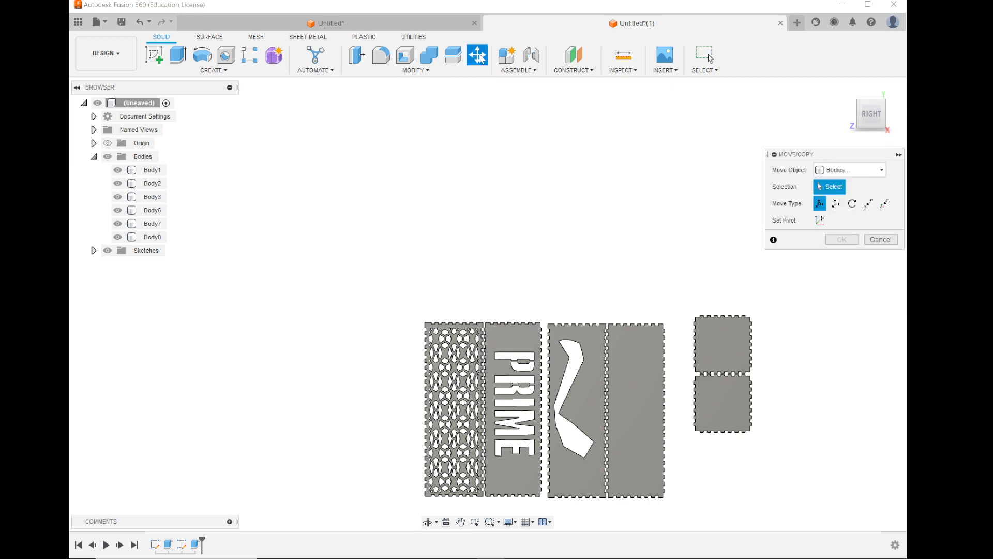
{"action": "left_click", "coordinate": [449, 466]}
{"action": "scroll", "coordinate": [449, 472], "scroll_direction": "up", "scroll_amount": 3}
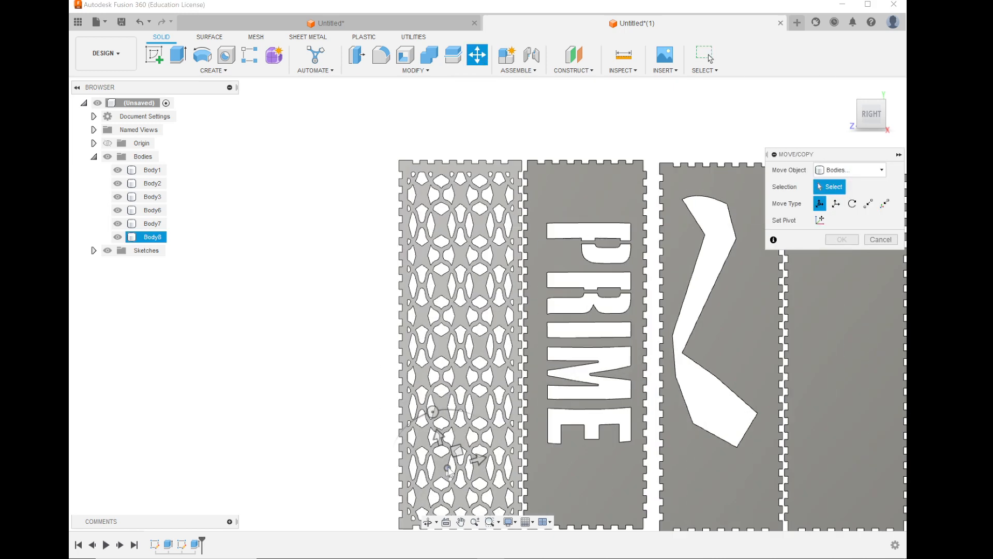
{"action": "scroll", "coordinate": [449, 471], "scroll_direction": "up", "scroll_amount": 2}
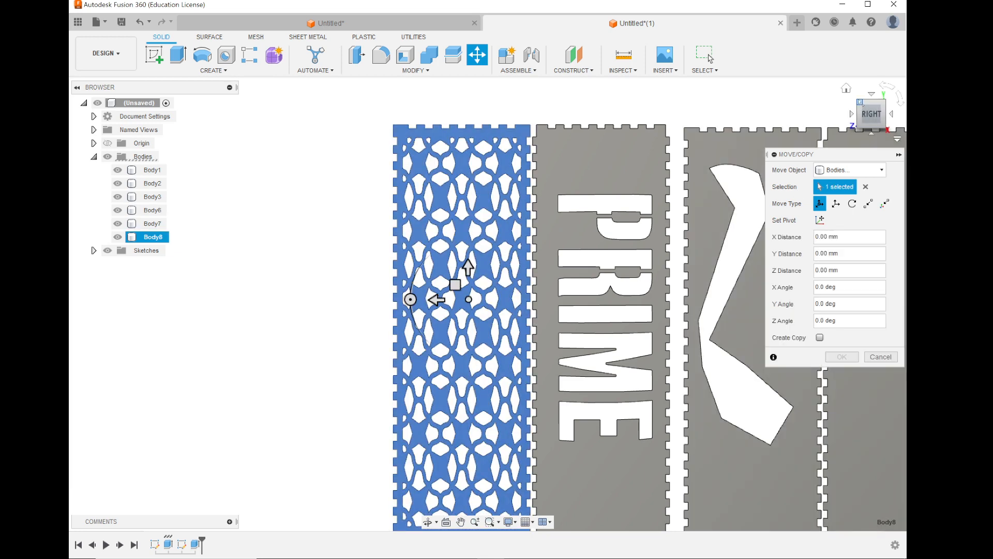
{"action": "left_click", "coordinate": [860, 102]}
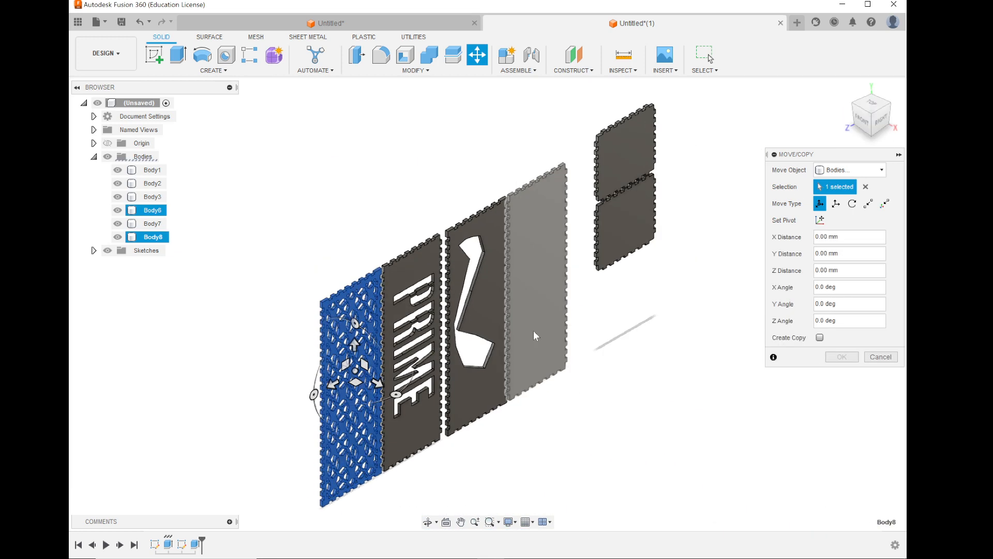
{"action": "scroll", "coordinate": [275, 443], "scroll_direction": "up", "scroll_amount": 6}
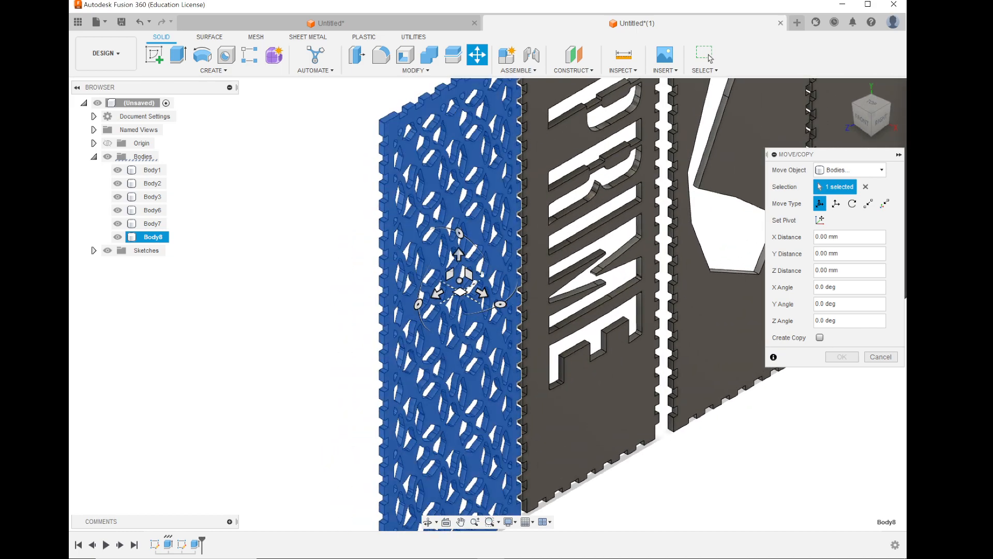
{"action": "left_click", "coordinate": [451, 274]}
{"action": "mouse_move", "coordinate": [451, 274]}
{"action": "left_mouse_down"}
{"action": "mouse_move", "coordinate": [375, 272]}
{"action": "mouse_move", "coordinate": [353, 290]}
{"action": "mouse_move", "coordinate": [356, 274]}
{"action": "mouse_move", "coordinate": [387, 264]}
{"action": "mouse_move", "coordinate": [439, 282]}
{"action": "left_mouse_up"}
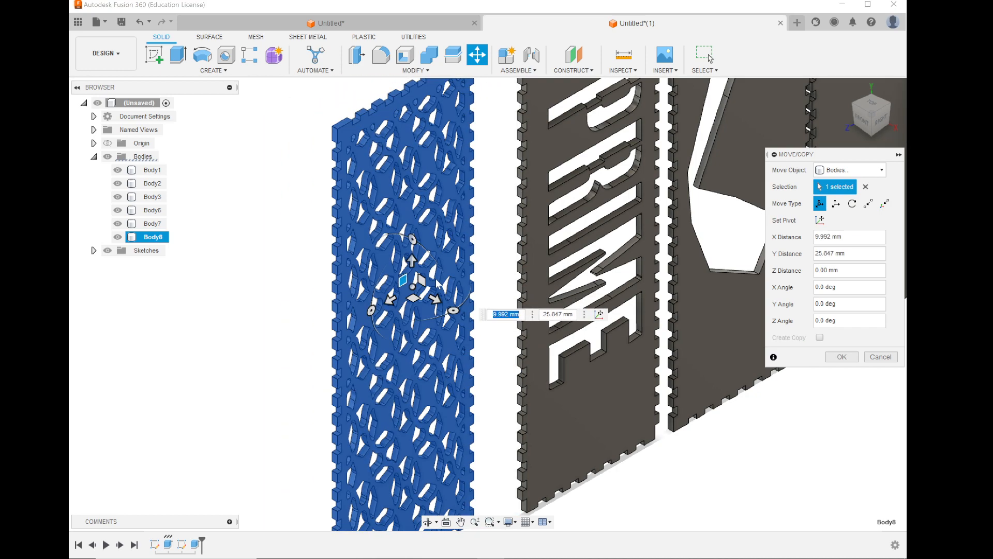
{"action": "left_click", "coordinate": [422, 278]}
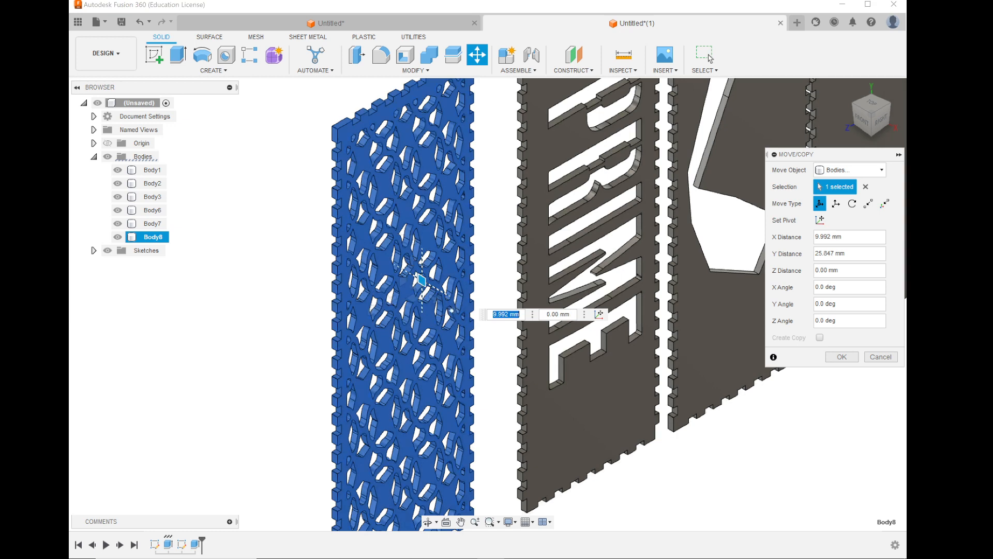
{"action": "mouse_move", "coordinate": [423, 280]}
{"action": "left_mouse_down"}
{"action": "mouse_move", "coordinate": [484, 267]}
{"action": "mouse_move", "coordinate": [354, 279]}
{"action": "mouse_move", "coordinate": [419, 291]}
{"action": "left_mouse_up"}
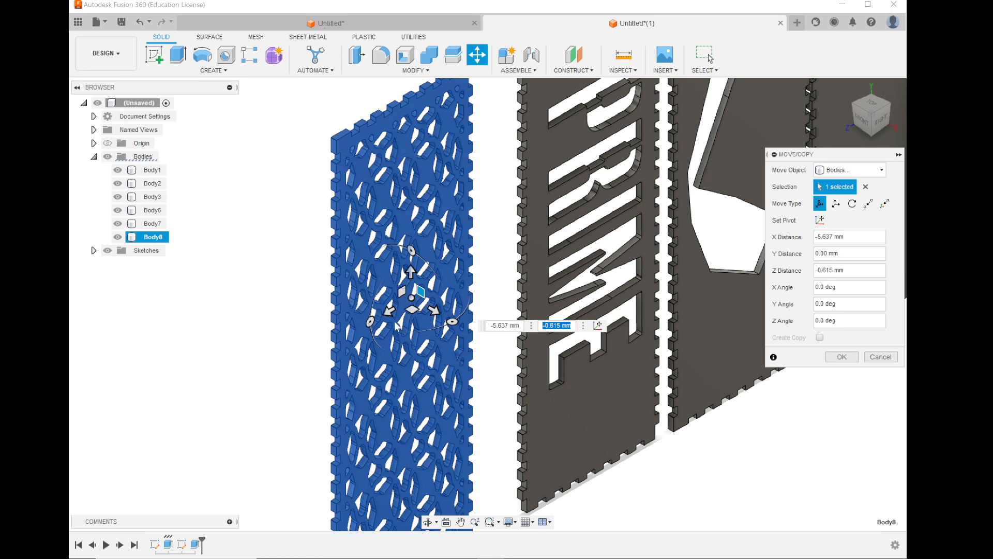
{"action": "left_click", "coordinate": [452, 322]}
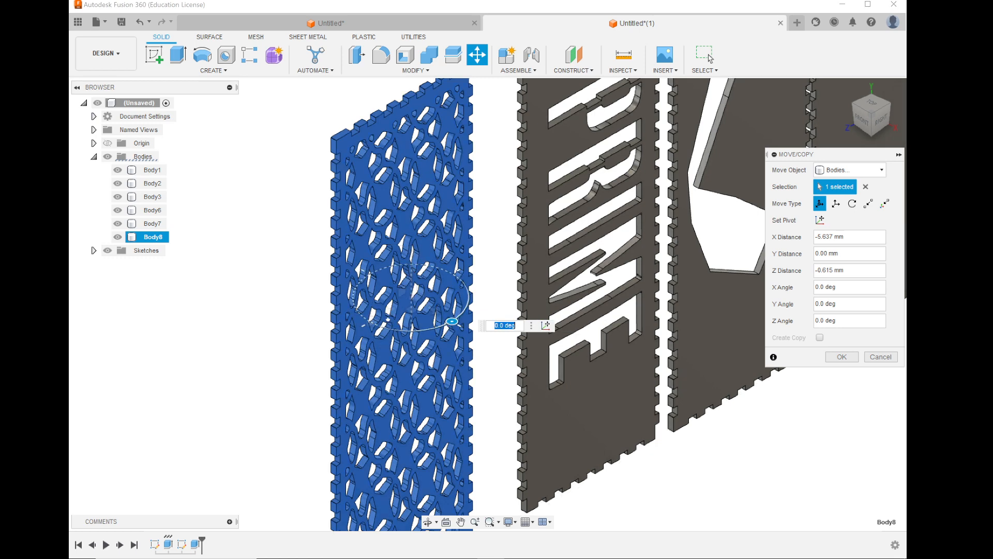
{"action": "left_click_drag", "start_coordinate": [371, 320], "coordinate": [354, 340]}
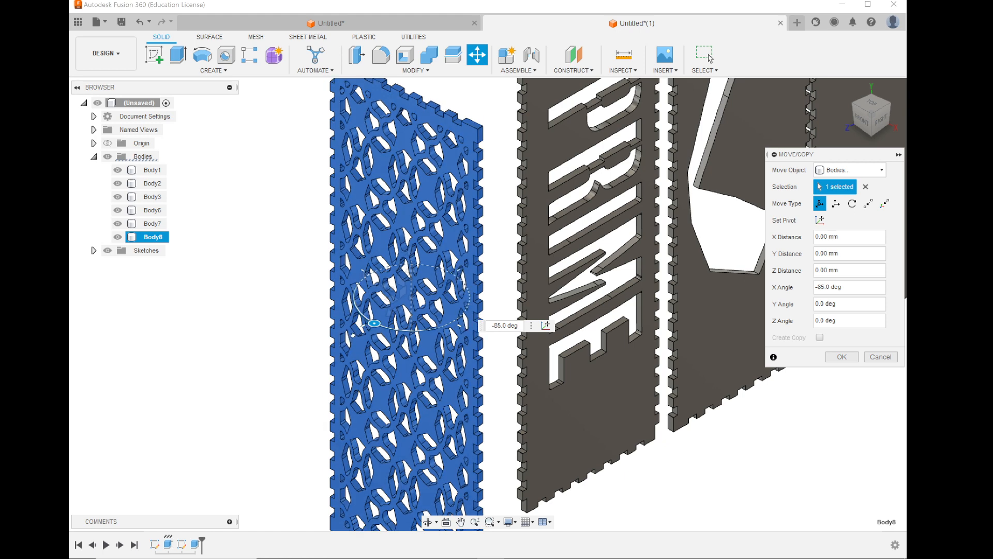
{"action": "left_click_drag", "start_coordinate": [353, 335], "coordinate": [368, 322]}
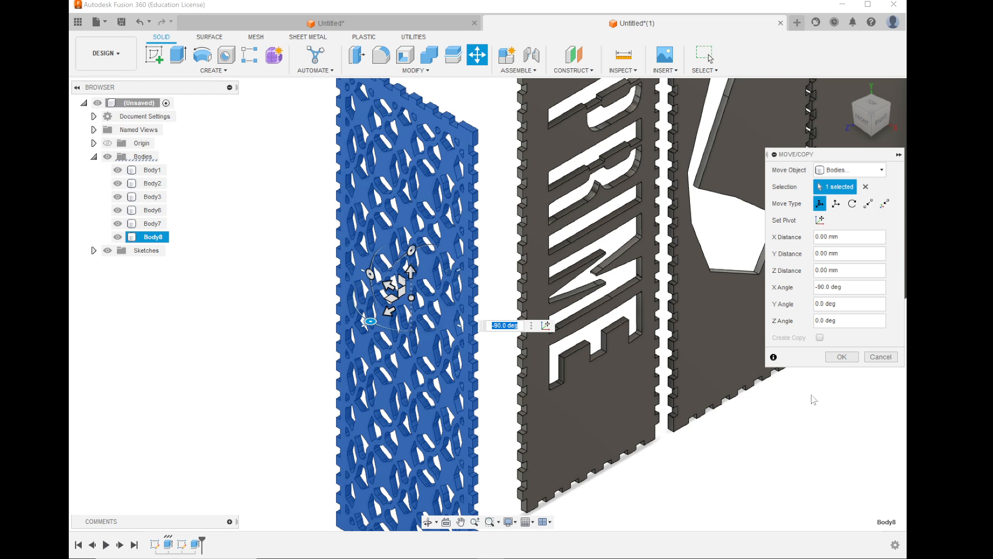
{"action": "left_click", "coordinate": [881, 359]}
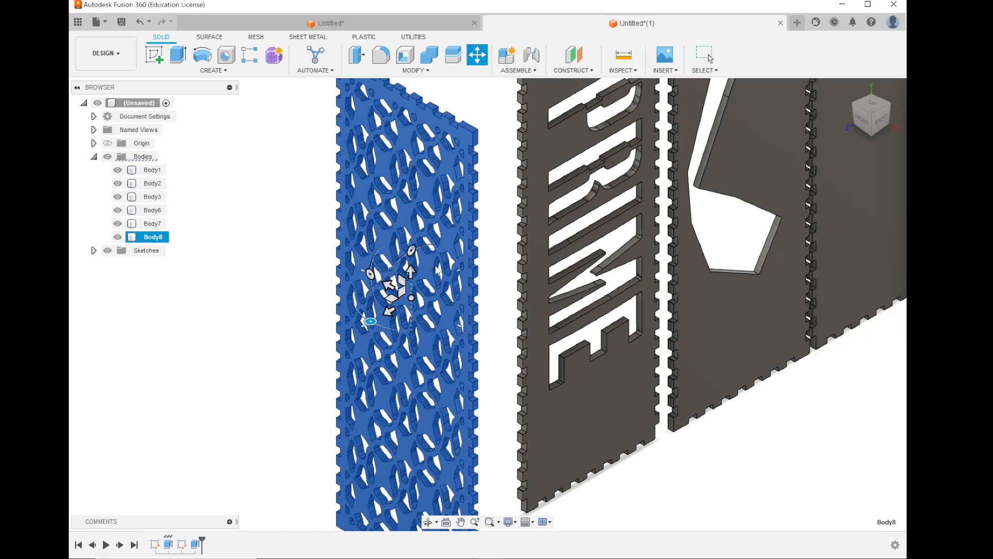
Step: Start an Align of bodies and pick the uppermost notch face on the PRIME panel's edge beside the patterned panel as the starting geometry
{"action": "scroll", "coordinate": [435, 270], "scroll_direction": "down", "scroll_amount": 3}
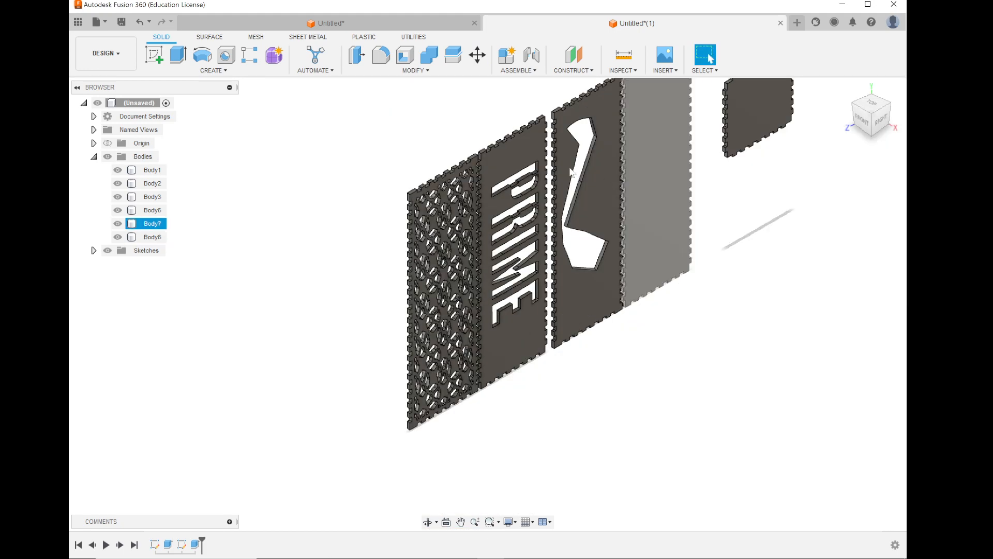
{"action": "scroll", "coordinate": [493, 142], "scroll_direction": "up", "scroll_amount": 5}
{"action": "scroll", "coordinate": [493, 142], "scroll_direction": "up", "scroll_amount": 4}
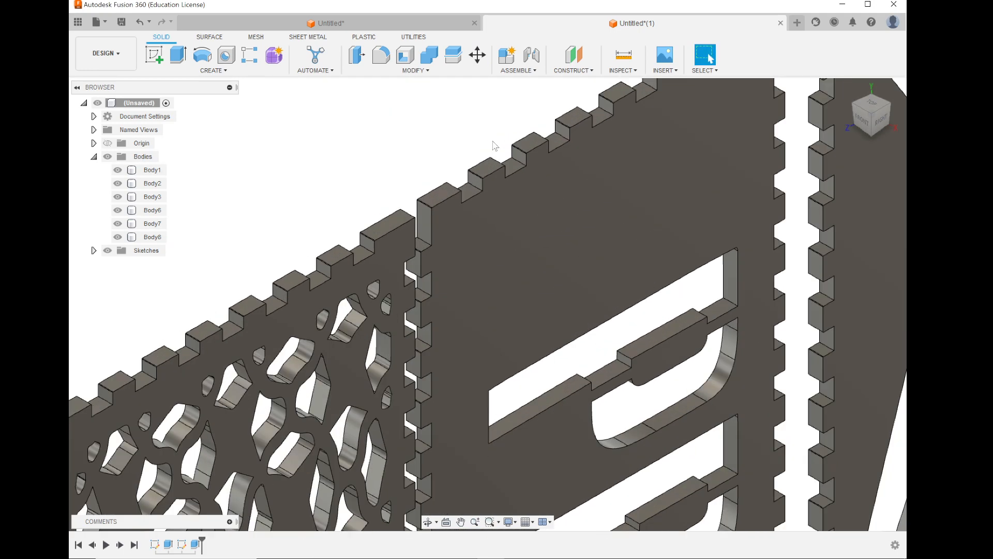
{"action": "left_click", "coordinate": [421, 70]}
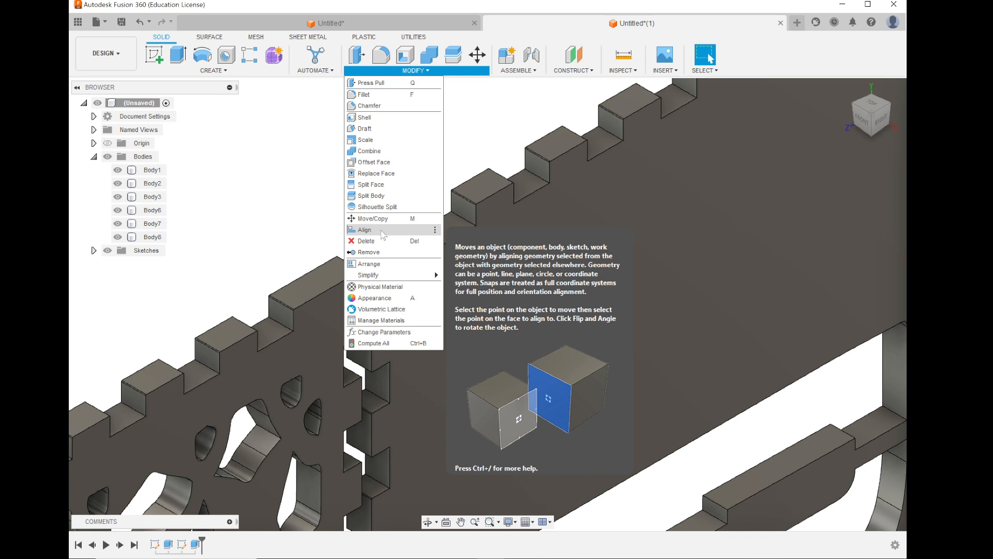
{"action": "left_click", "coordinate": [381, 230]}
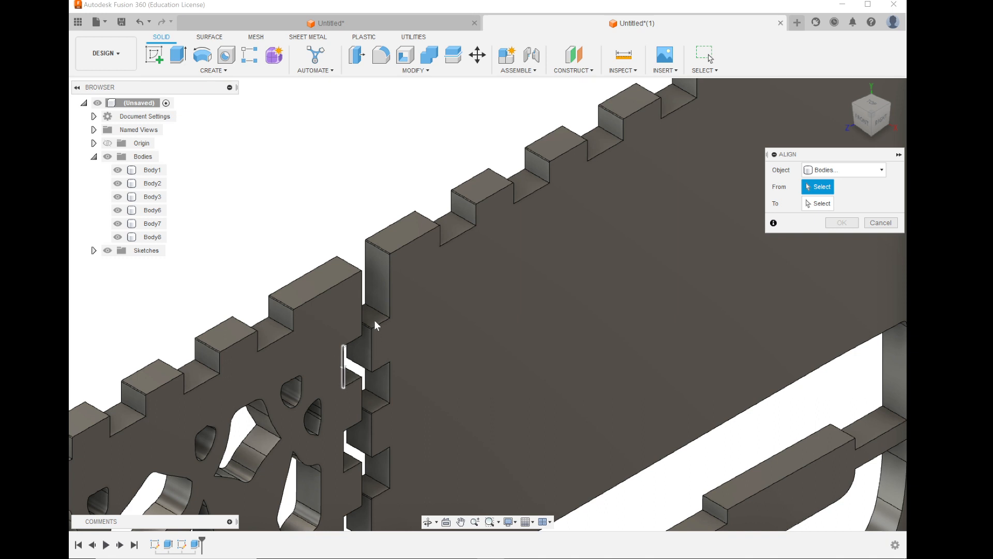
{"action": "scroll", "coordinate": [374, 325], "scroll_direction": "down", "scroll_amount": 2}
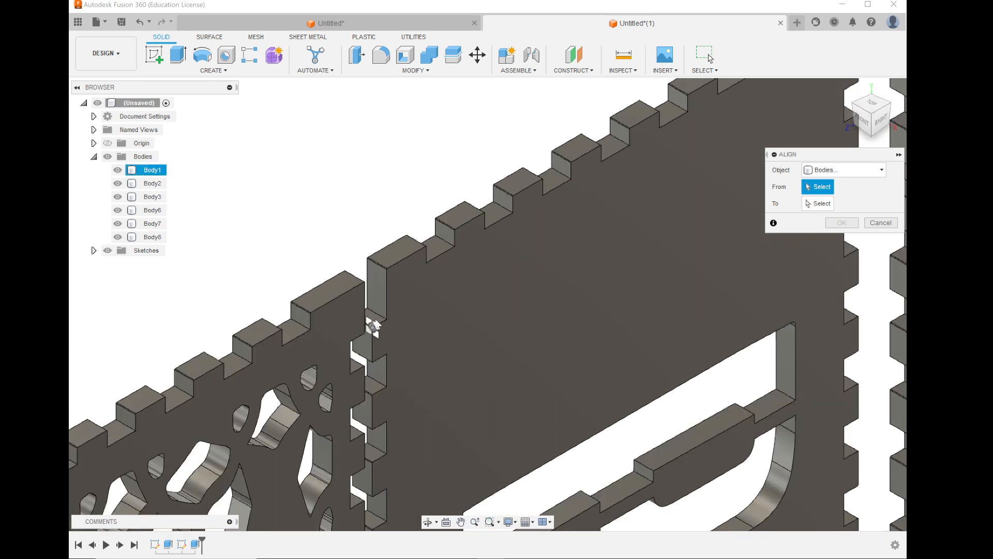
{"action": "left_click", "coordinate": [369, 317]}
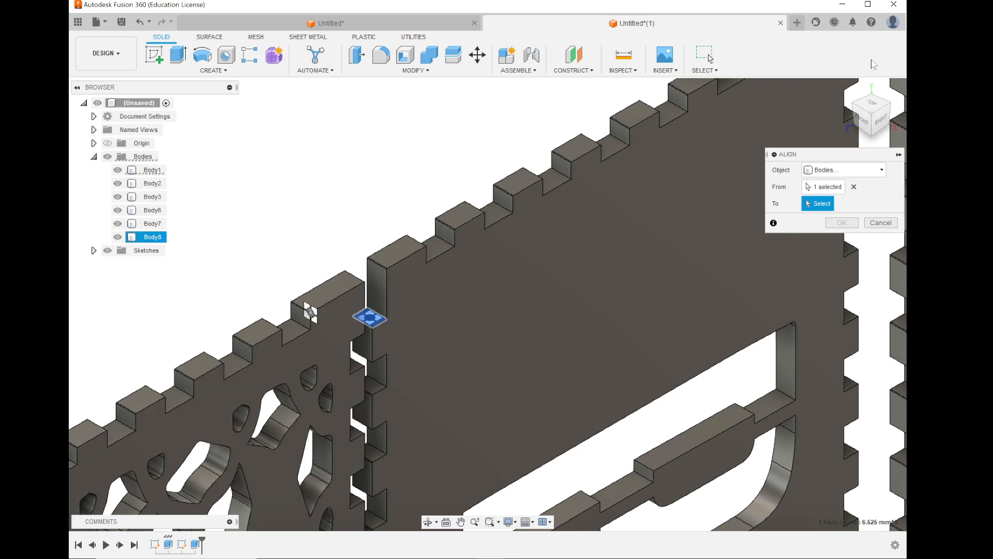
Step: Set the matching uppermost notch face on the patterned panel's adjoining edge as the alignment target for the PRIME panel
{"action": "scroll", "coordinate": [455, 362], "scroll_direction": "up", "scroll_amount": 3}
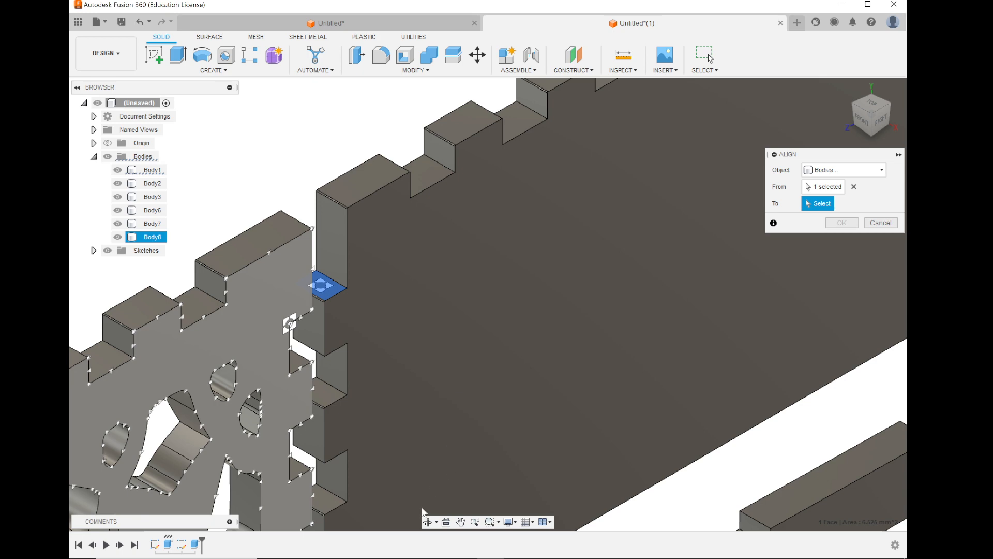
{"action": "left_click", "coordinate": [429, 524]}
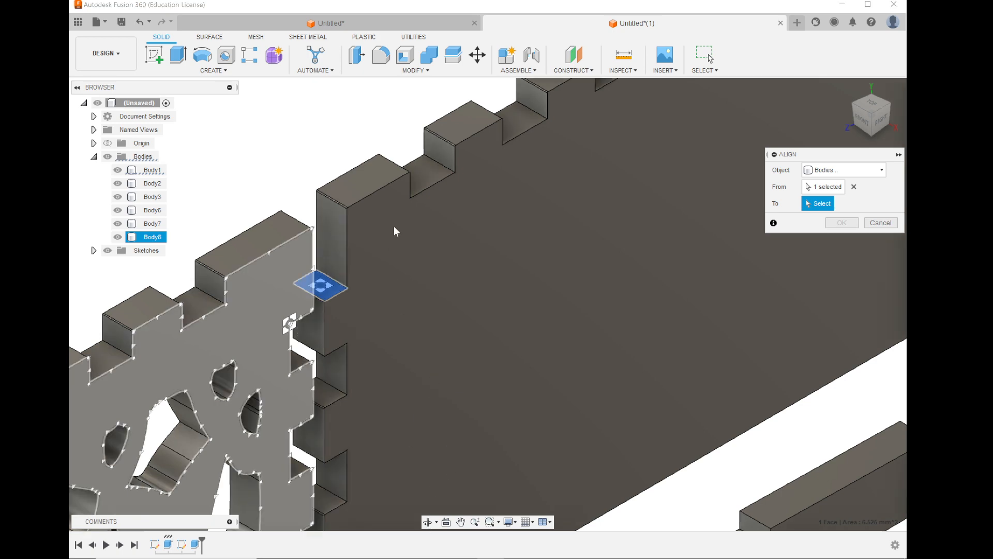
{"action": "left_click_drag", "start_coordinate": [347, 378], "coordinate": [393, 320]}
{"action": "left_click_drag", "start_coordinate": [562, 301], "coordinate": [538, 226]}
{"action": "scroll", "coordinate": [538, 226], "scroll_direction": "down", "scroll_amount": 7}
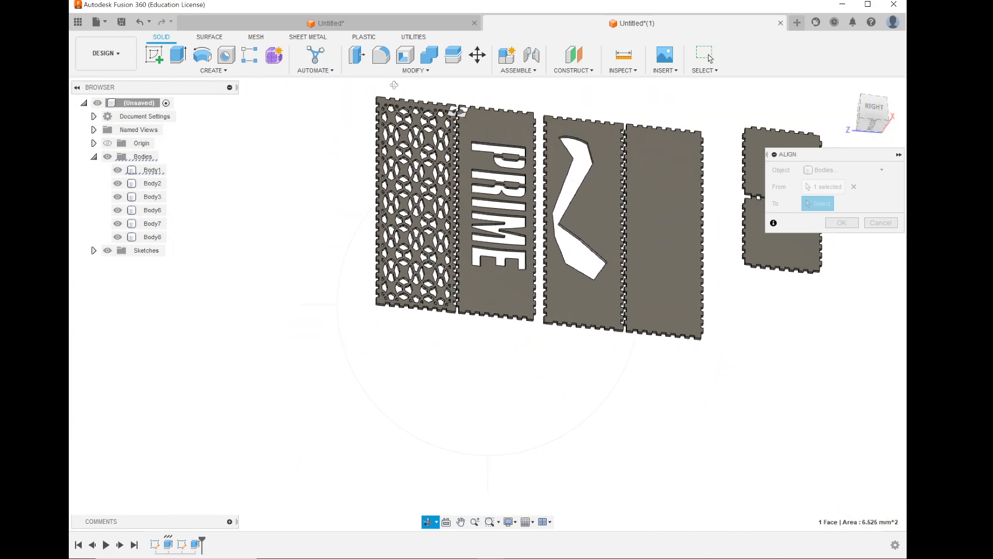
{"action": "scroll", "coordinate": [310, 388], "scroll_direction": "down", "scroll_amount": 2}
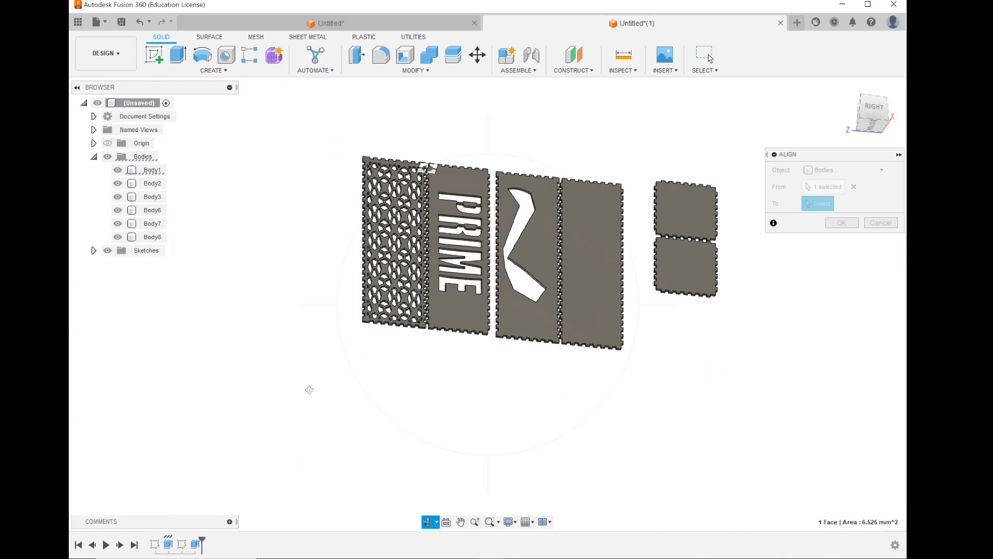
{"action": "scroll", "coordinate": [348, 241], "scroll_direction": "up", "scroll_amount": 4}
{"action": "scroll", "coordinate": [348, 241], "scroll_direction": "up", "scroll_amount": 2}
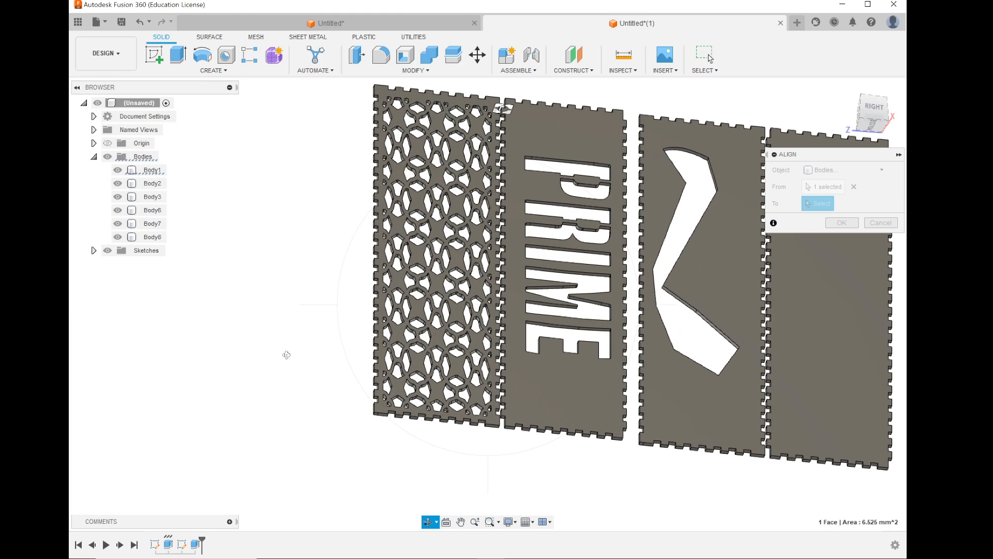
{"action": "scroll", "coordinate": [287, 355], "scroll_direction": "down", "scroll_amount": 4}
{"action": "scroll", "coordinate": [443, 141], "scroll_direction": "up", "scroll_amount": 6}
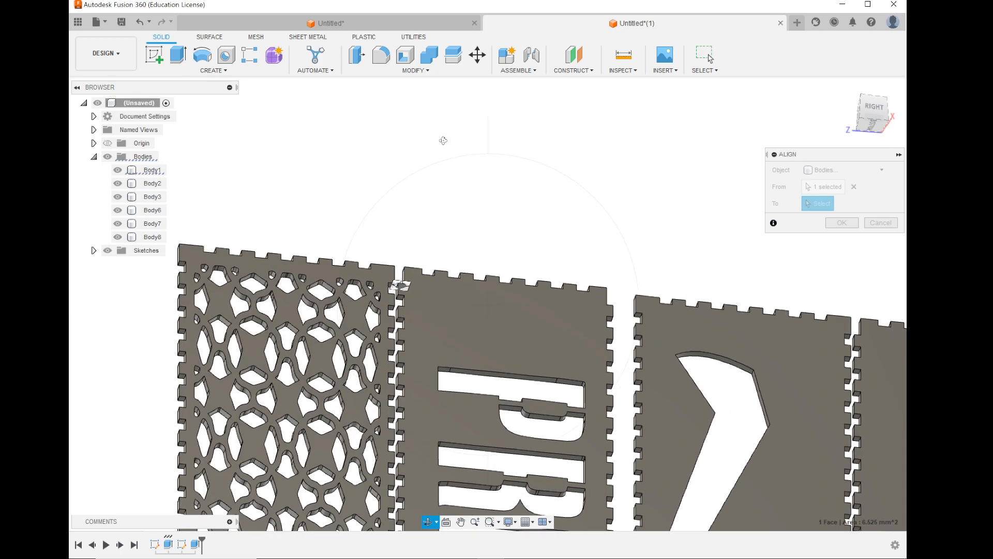
{"action": "scroll", "coordinate": [397, 328], "scroll_direction": "up", "scroll_amount": 4}
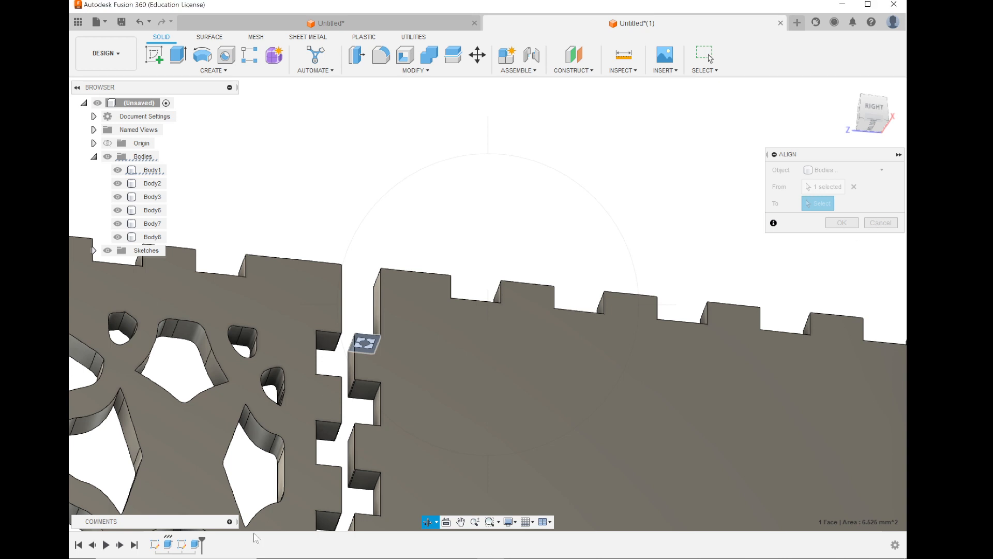
{"action": "left_click", "coordinate": [436, 523]}
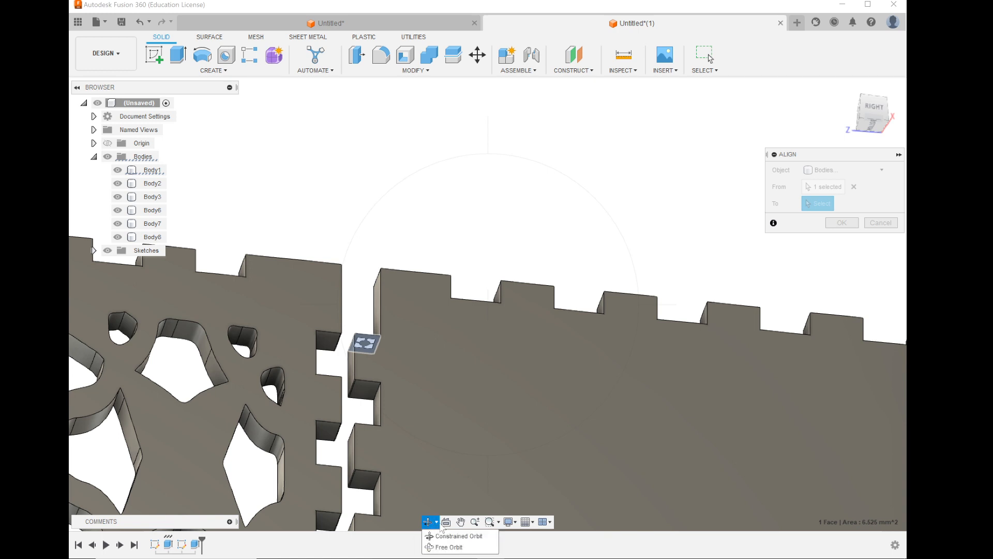
{"action": "left_click", "coordinate": [460, 522]}
{"action": "key", "text": "Escape"}
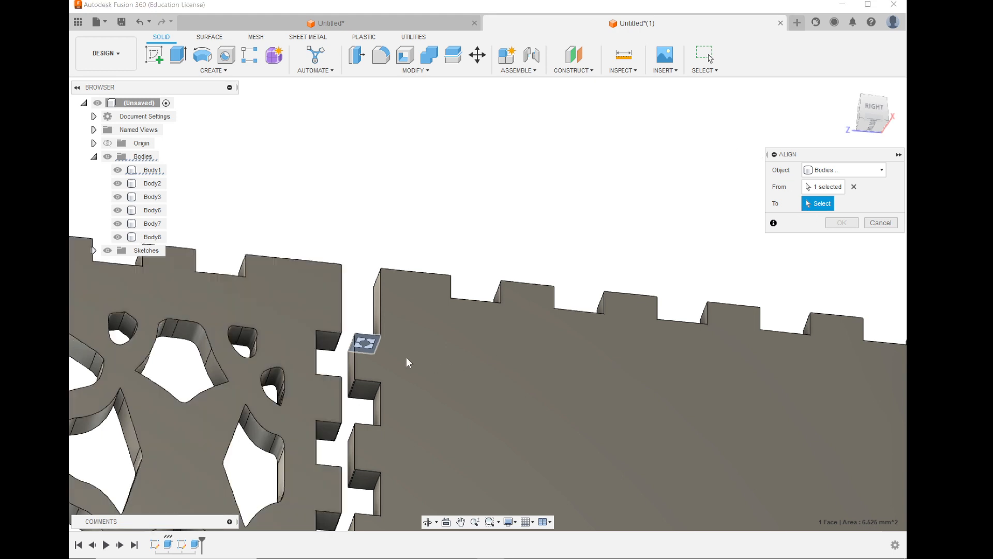
{"action": "left_click", "coordinate": [324, 345]}
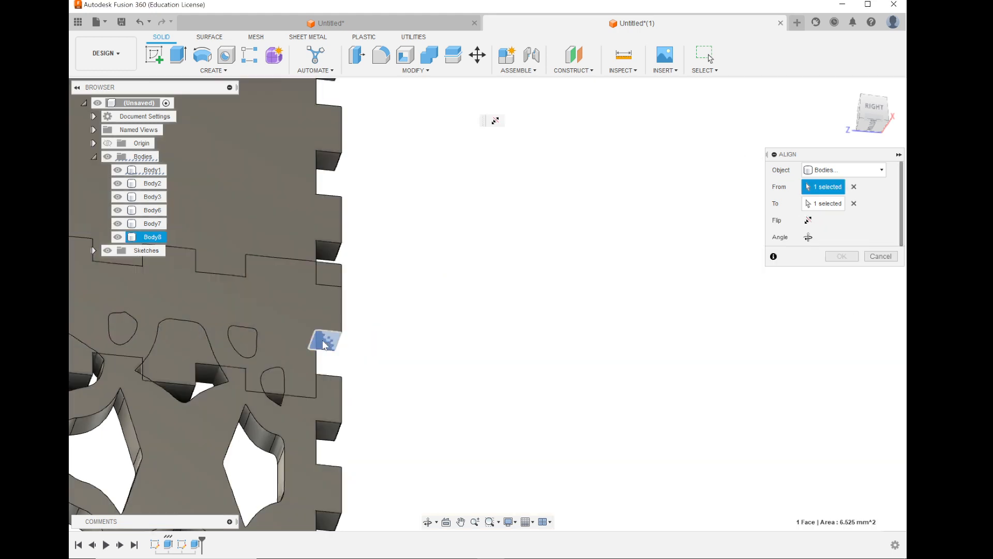
Step: Flip the PRIME panel upright and rotate its alignment angle so it stands perpendicular to the patterned panel
{"action": "scroll", "coordinate": [368, 276], "scroll_direction": "down", "scroll_amount": 5}
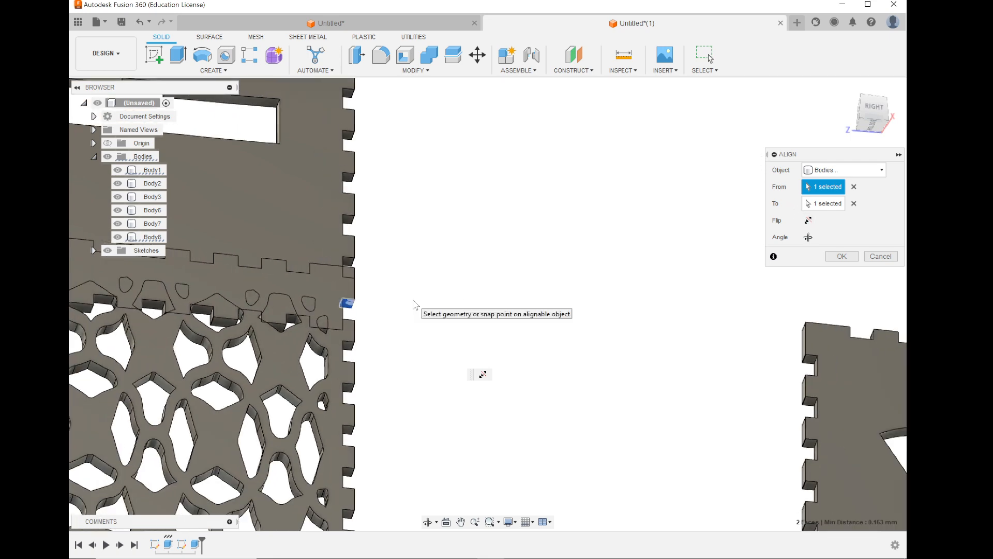
{"action": "scroll", "coordinate": [497, 266], "scroll_direction": "down", "scroll_amount": 1}
{"action": "scroll", "coordinate": [497, 266], "scroll_direction": "down", "scroll_amount": 5}
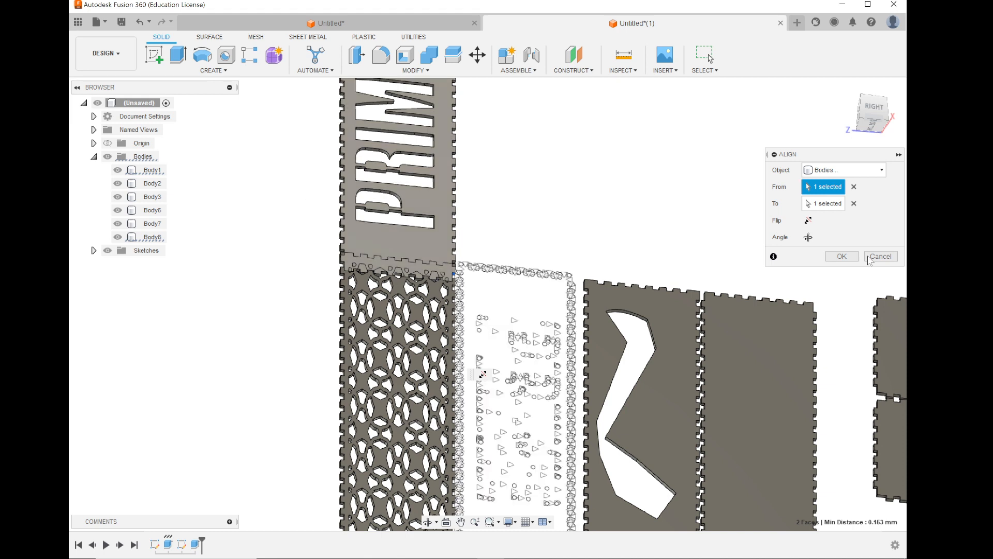
{"action": "left_click", "coordinate": [809, 221]}
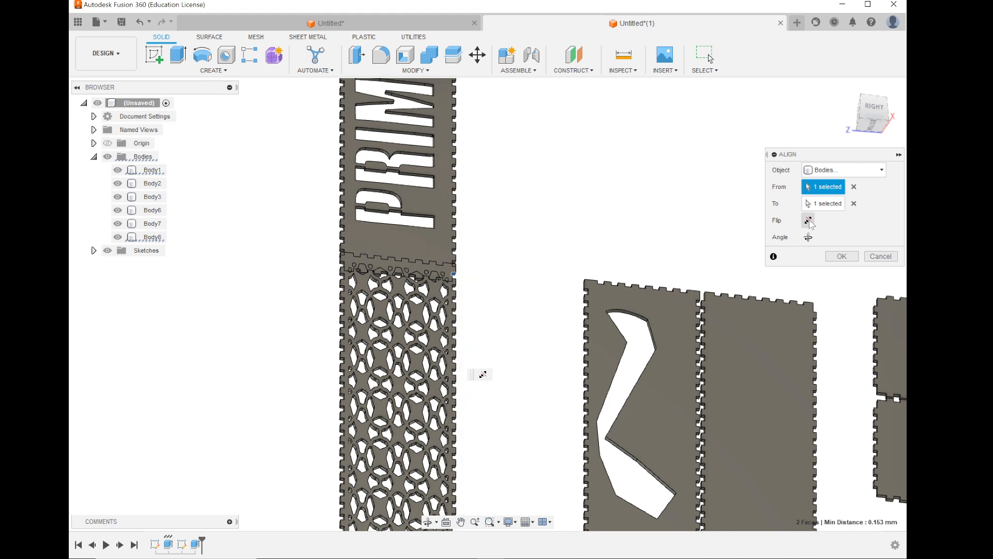
{"action": "left_click", "coordinate": [809, 221]}
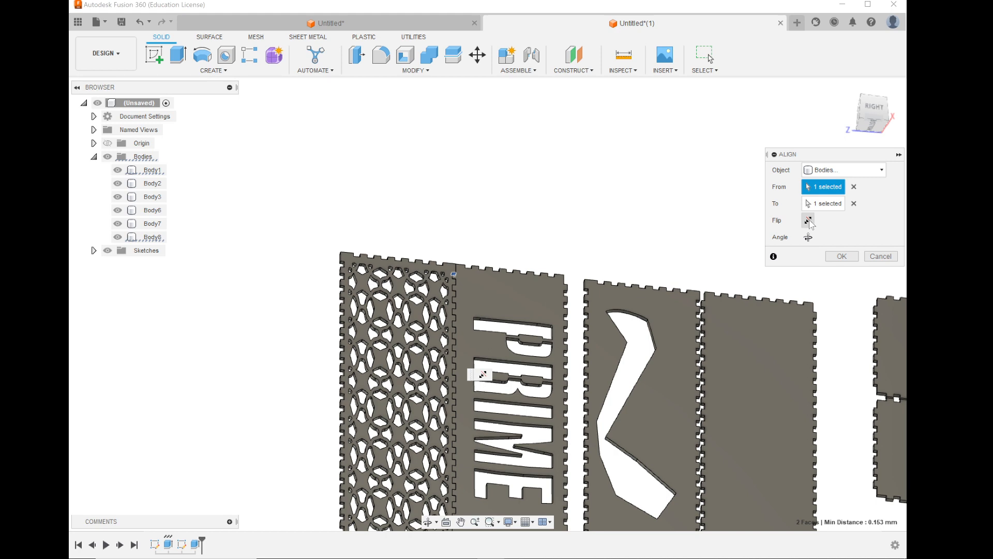
{"action": "left_click", "coordinate": [808, 237]}
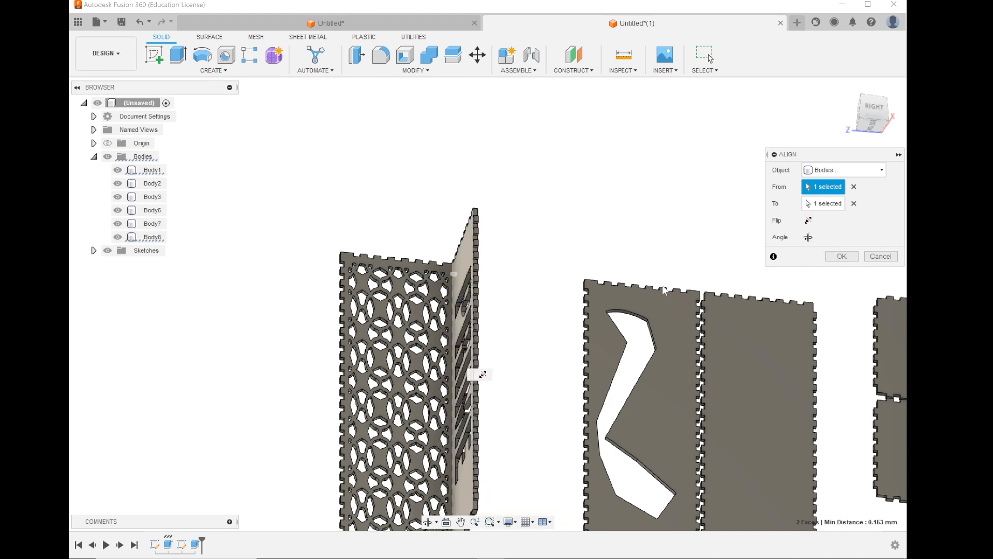
Step: Examine the finger joint between the PRIME and patterned panels from several sides, checking how the teeth mesh at the corner
{"action": "scroll", "coordinate": [554, 253], "scroll_direction": "down", "scroll_amount": 4}
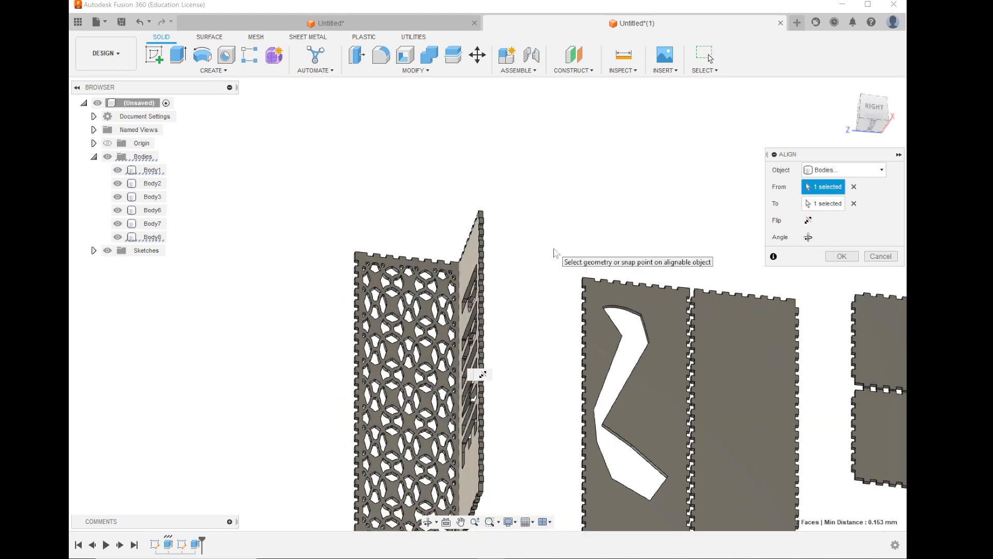
{"action": "scroll", "coordinate": [541, 335], "scroll_direction": "up", "scroll_amount": 5}
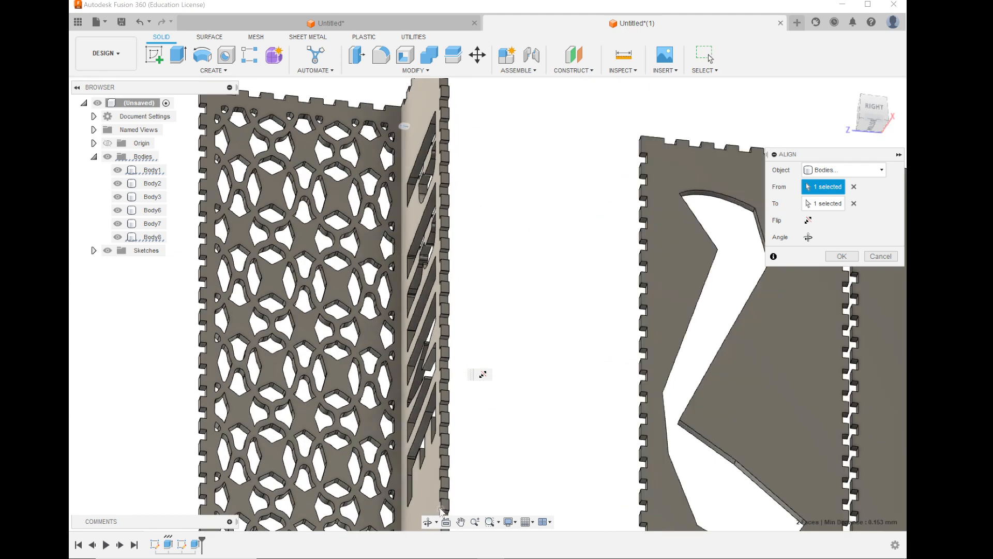
{"action": "left_click_drag", "start_coordinate": [873, 117], "coordinate": [797, 130]}
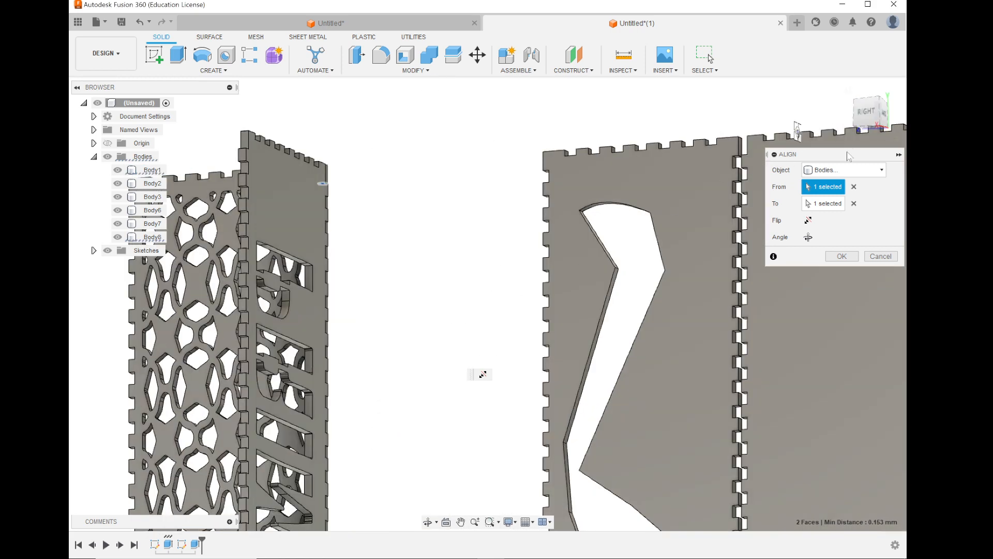
{"action": "mouse_move", "coordinate": [863, 115]}
{"action": "left_mouse_down"}
{"action": "mouse_move", "coordinate": [820, 137]}
{"action": "mouse_move", "coordinate": [830, 162]}
{"action": "mouse_move", "coordinate": [843, 87]}
{"action": "left_mouse_up"}
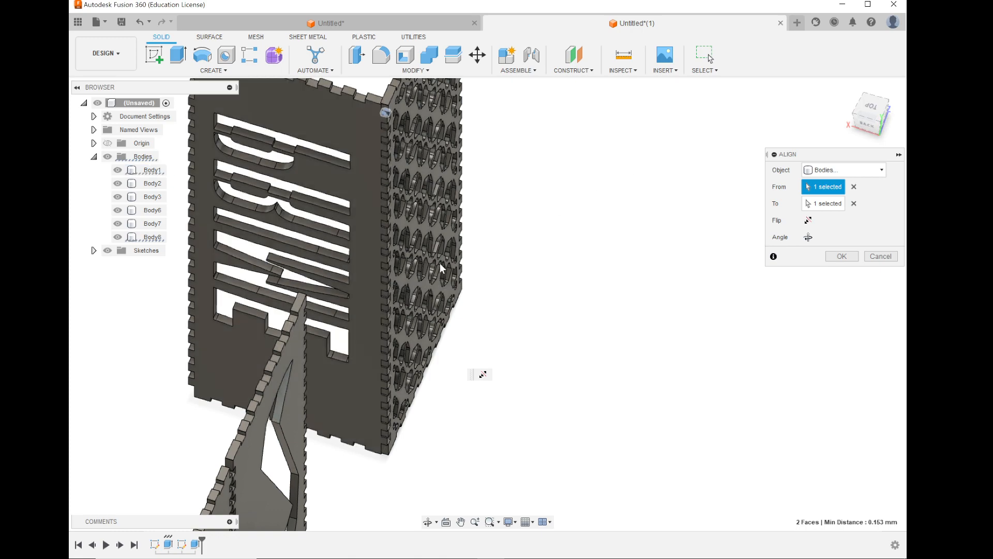
{"action": "scroll", "coordinate": [380, 234], "scroll_direction": "up", "scroll_amount": 10}
{"action": "scroll", "coordinate": [380, 234], "scroll_direction": "up", "scroll_amount": 1}
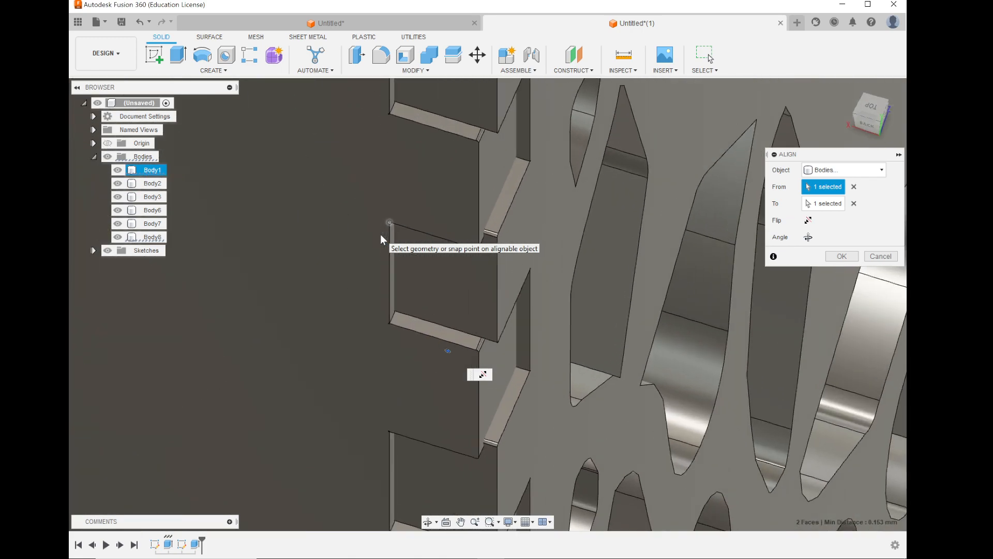
{"action": "scroll", "coordinate": [380, 234], "scroll_direction": "down", "scroll_amount": 6}
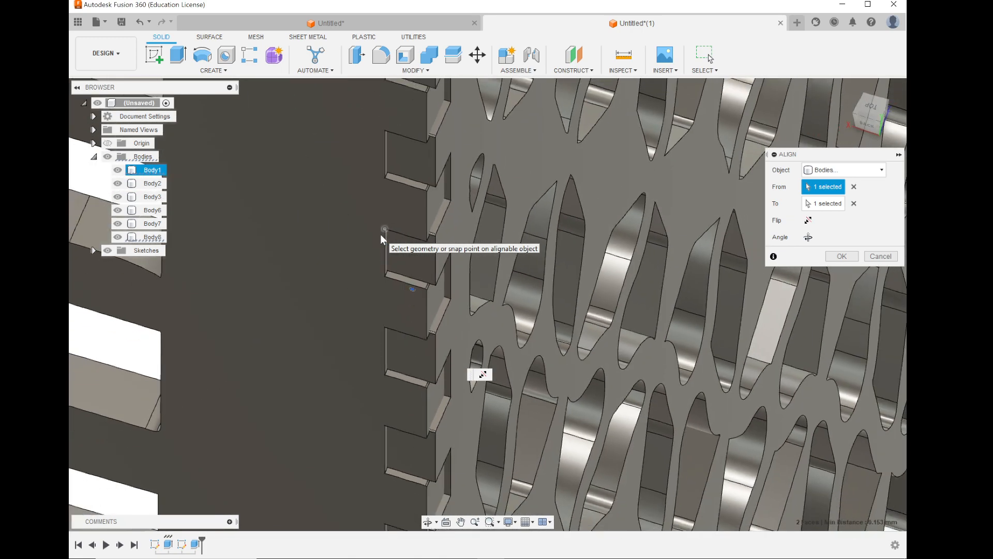
{"action": "scroll", "coordinate": [381, 234], "scroll_direction": "down", "scroll_amount": 5}
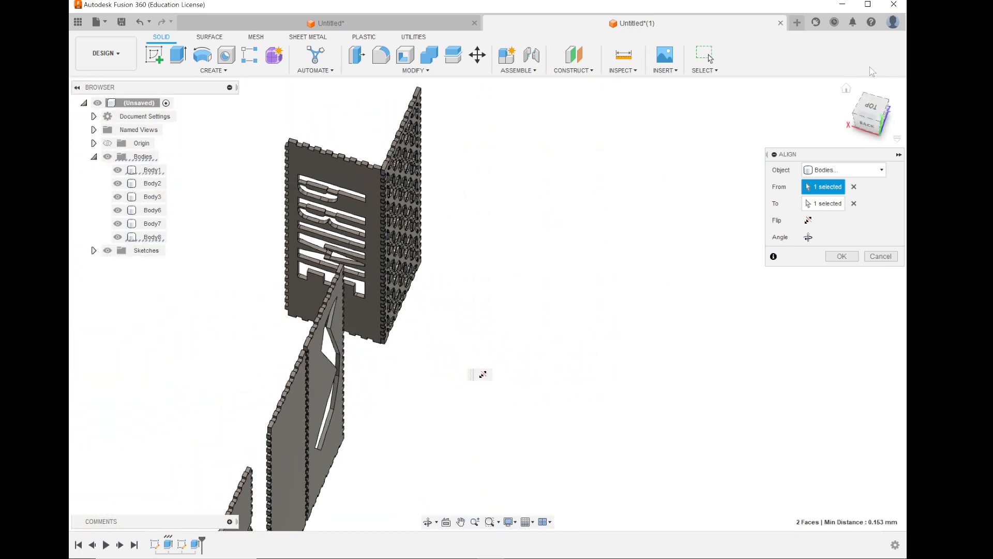
{"action": "left_click", "coordinate": [847, 88]}
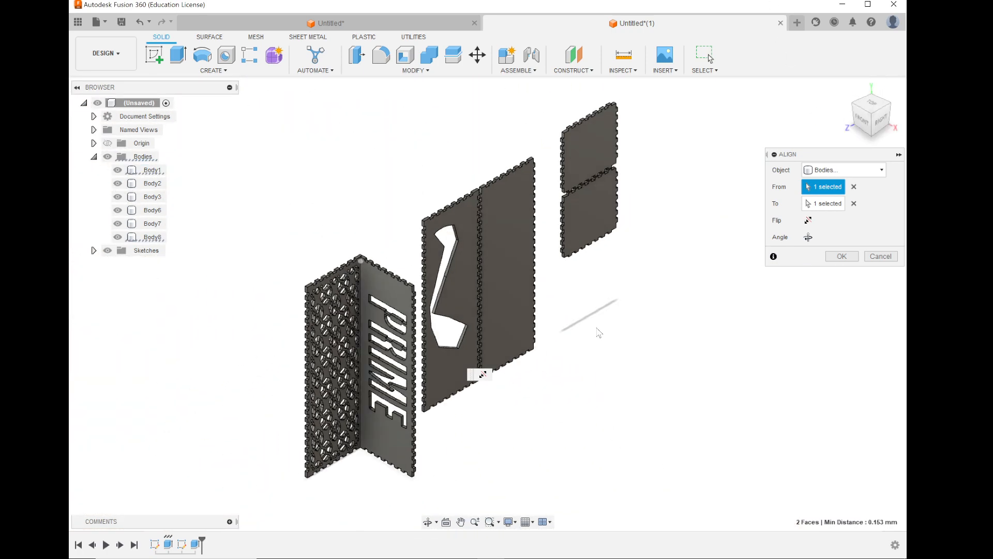
{"action": "scroll", "coordinate": [552, 384], "scroll_direction": "up", "scroll_amount": 3}
{"action": "scroll", "coordinate": [553, 384], "scroll_direction": "up", "scroll_amount": 2}
{"action": "scroll", "coordinate": [552, 384], "scroll_direction": "down", "scroll_amount": 6}
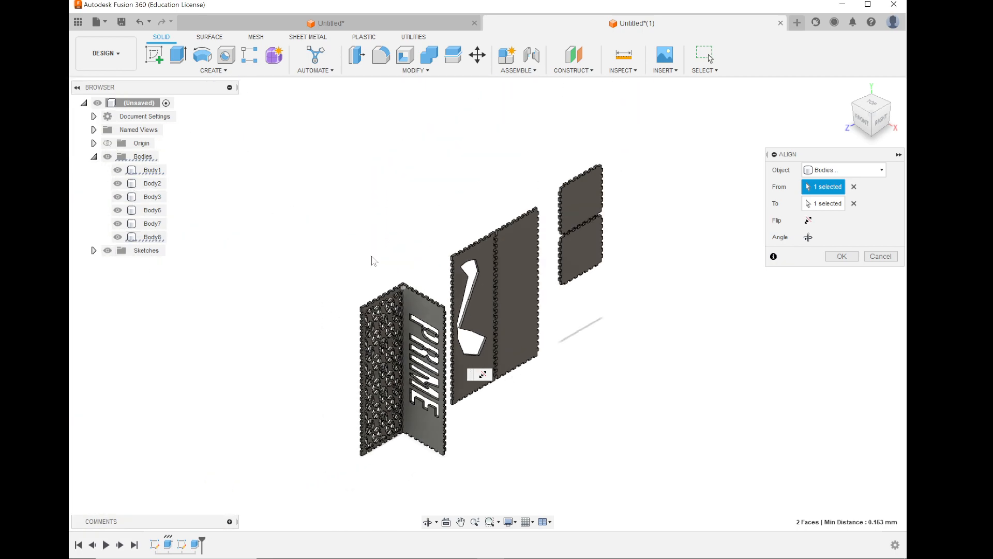
{"action": "scroll", "coordinate": [395, 309], "scroll_direction": "up", "scroll_amount": 5}
{"action": "scroll", "coordinate": [396, 309], "scroll_direction": "up", "scroll_amount": 3}
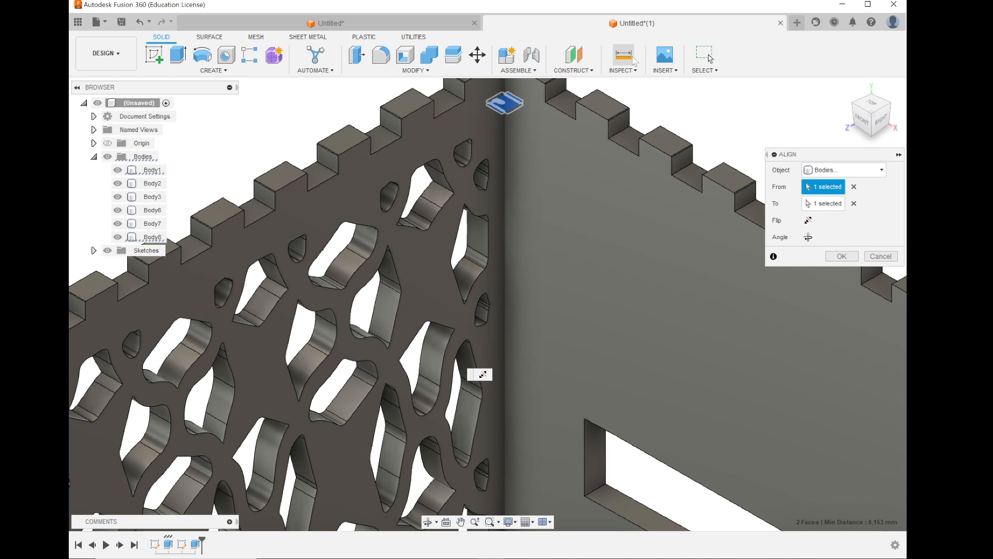
Step: Commit the panel alignment and measure the thickness edge of a finger along the patterned panel's top
{"action": "left_click", "coordinate": [633, 60]}
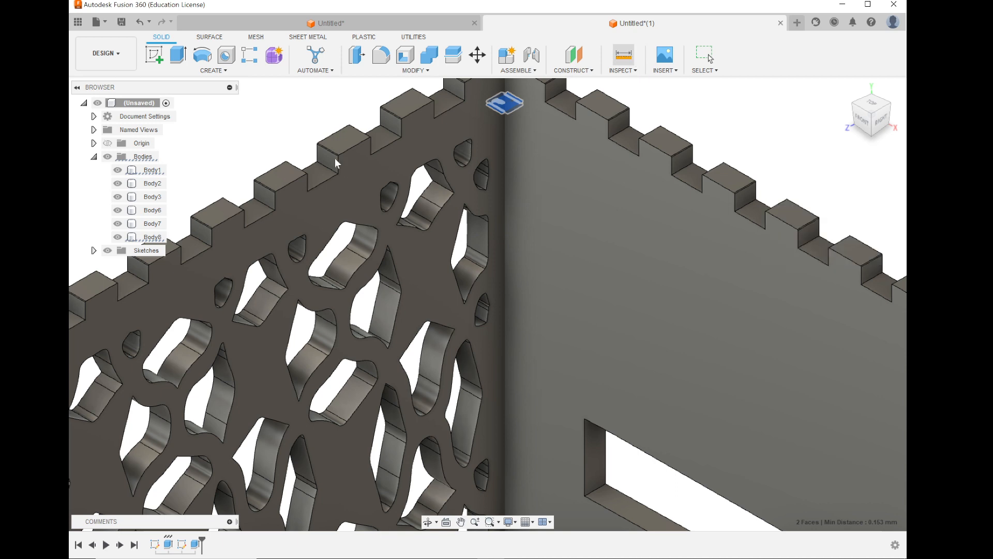
{"action": "scroll", "coordinate": [256, 177], "scroll_direction": "up", "scroll_amount": 5}
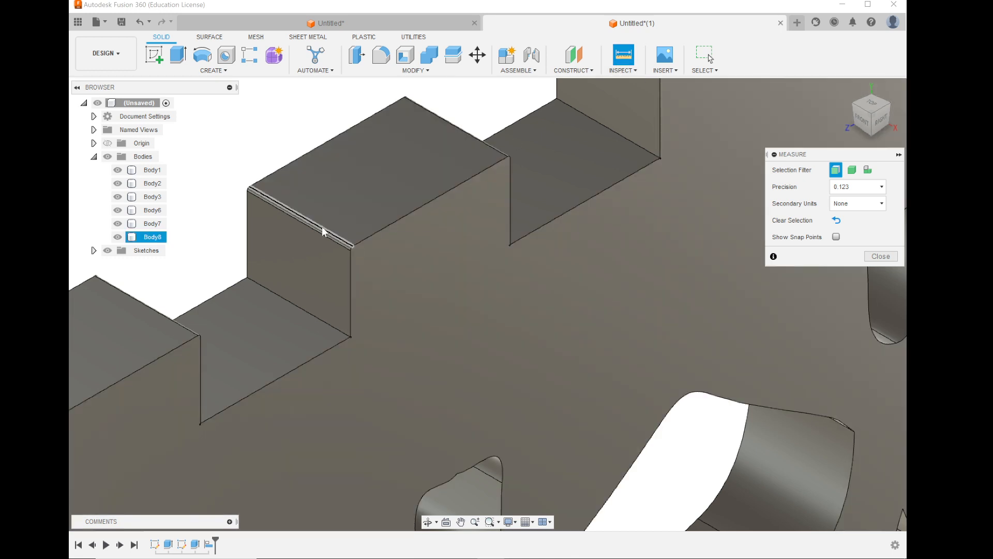
{"action": "left_click", "coordinate": [323, 231]}
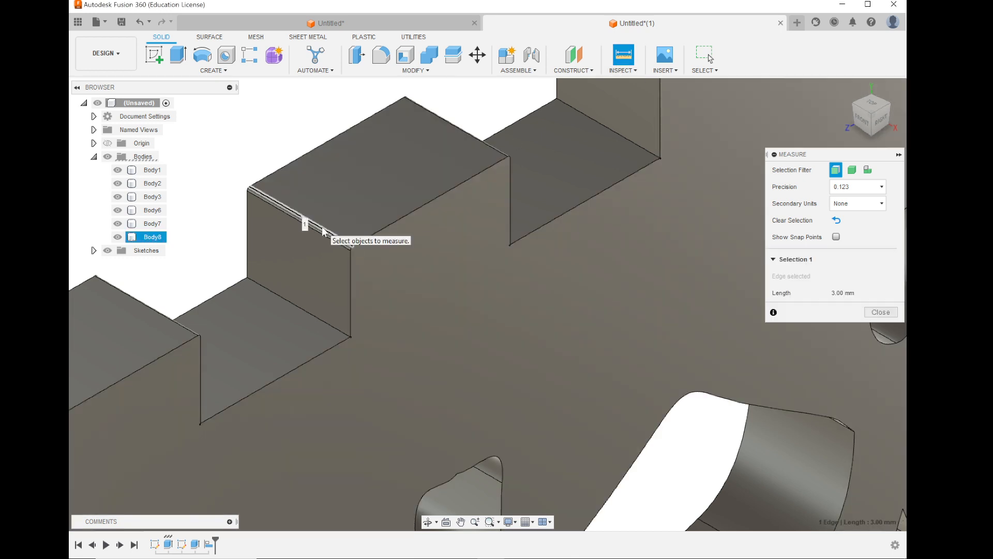
{"action": "scroll", "coordinate": [383, 317], "scroll_direction": "up", "scroll_amount": 4}
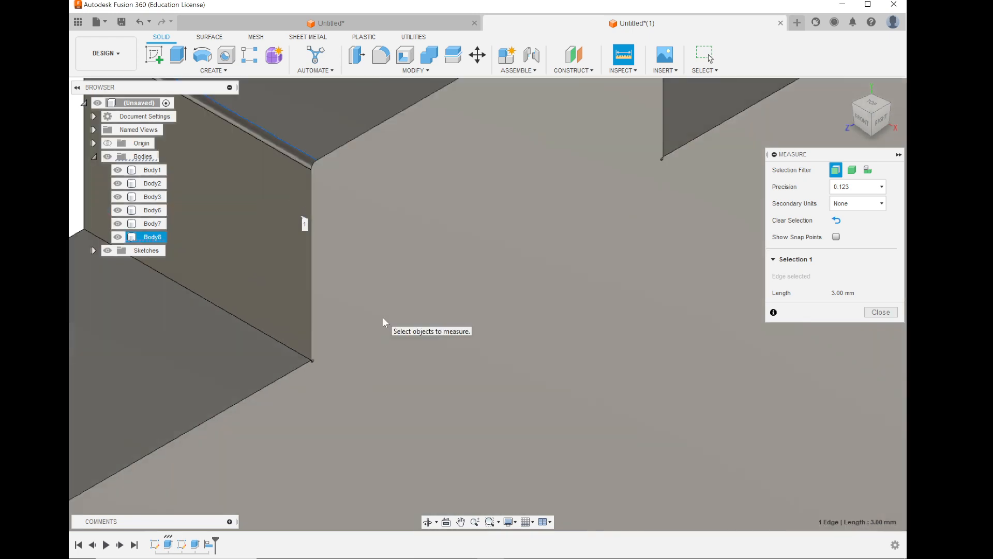
Step: Measure the short upright edge of the same finger on the patterned panel against its thickness edge
{"action": "scroll", "coordinate": [382, 317], "scroll_direction": "down", "scroll_amount": 5}
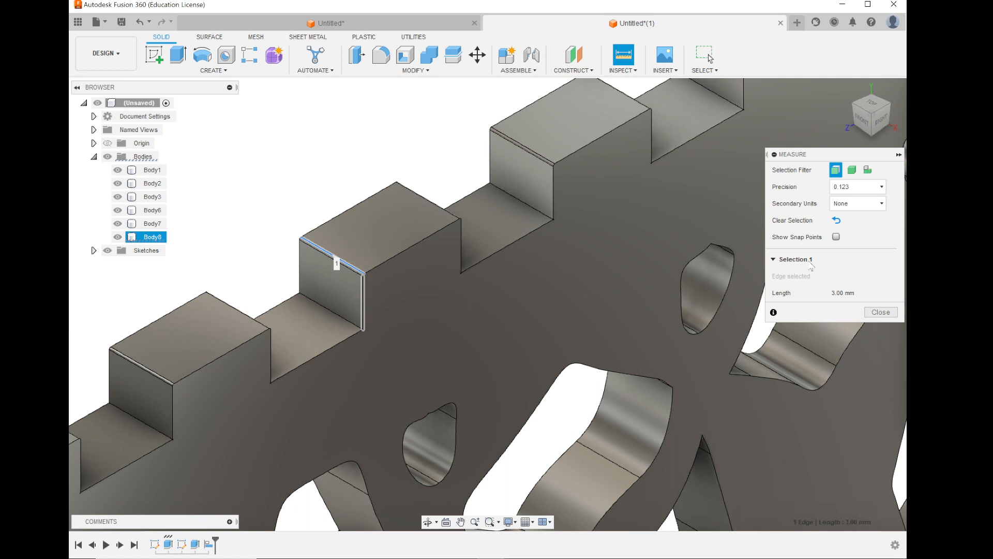
{"action": "left_click", "coordinate": [364, 305]}
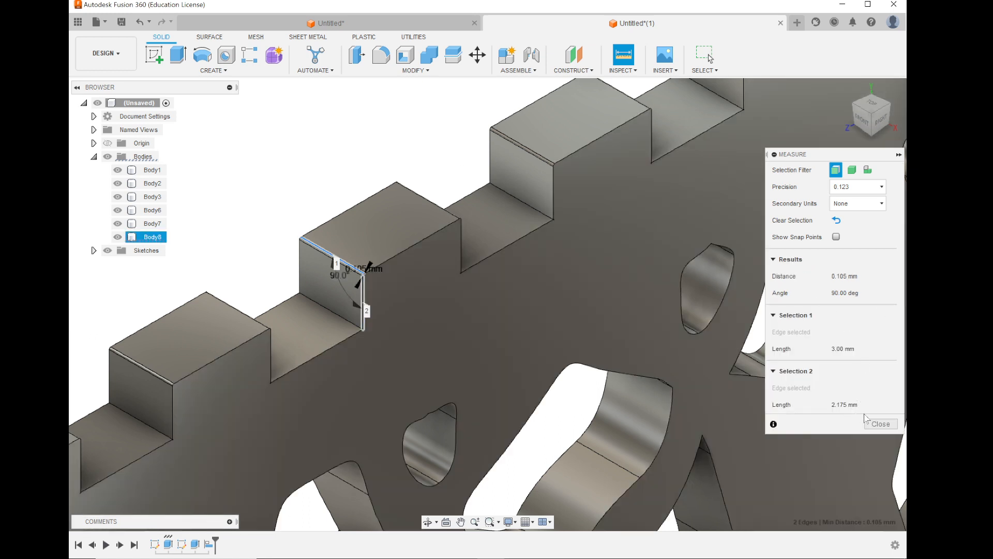
{"action": "left_click", "coordinate": [881, 424]}
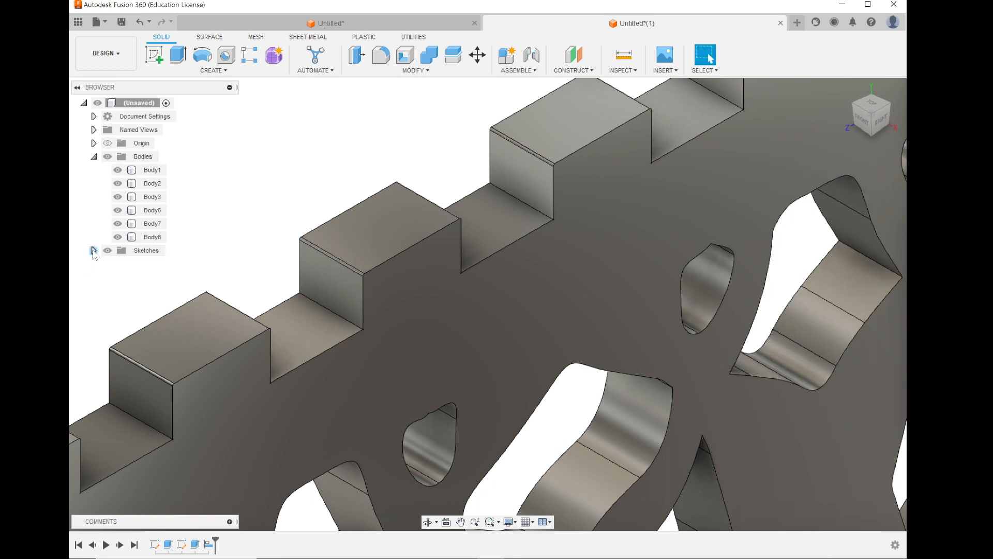
Step: List the design's sketches and make the imported panel outline, Sketch1, visible
{"action": "left_click", "coordinate": [94, 251]}
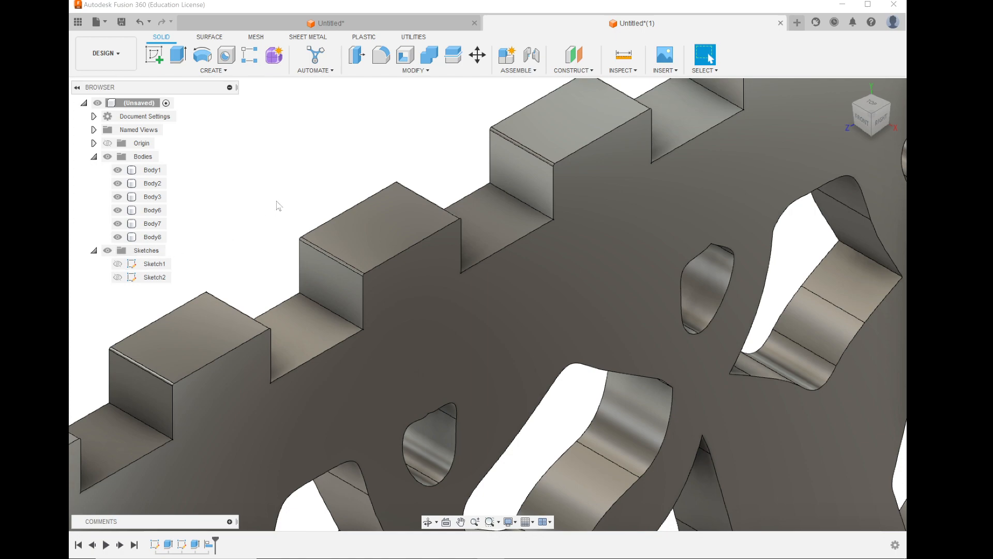
{"action": "scroll", "coordinate": [278, 204], "scroll_direction": "up", "scroll_amount": 5}
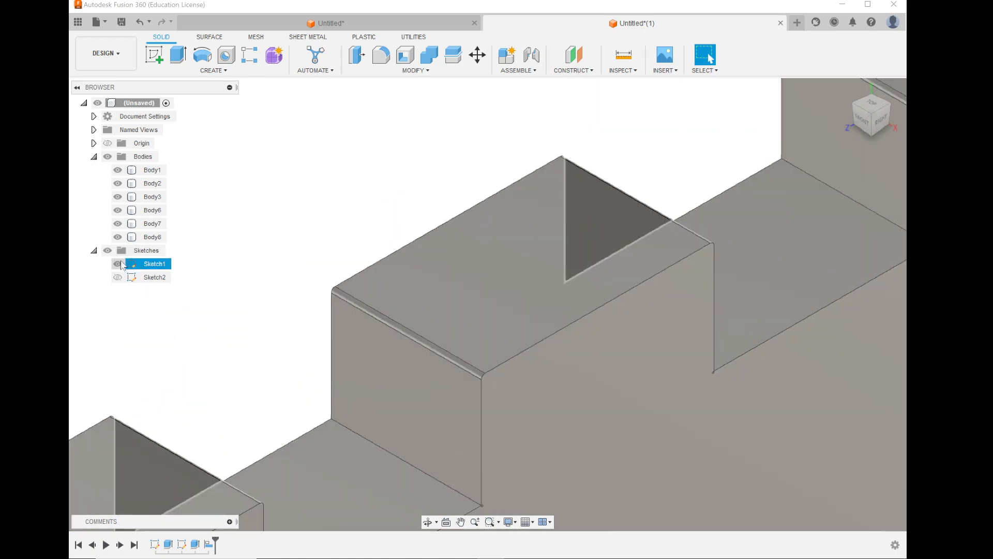
{"action": "left_click", "coordinate": [118, 264]}
{"action": "scroll", "coordinate": [269, 281], "scroll_direction": "down", "scroll_amount": 8}
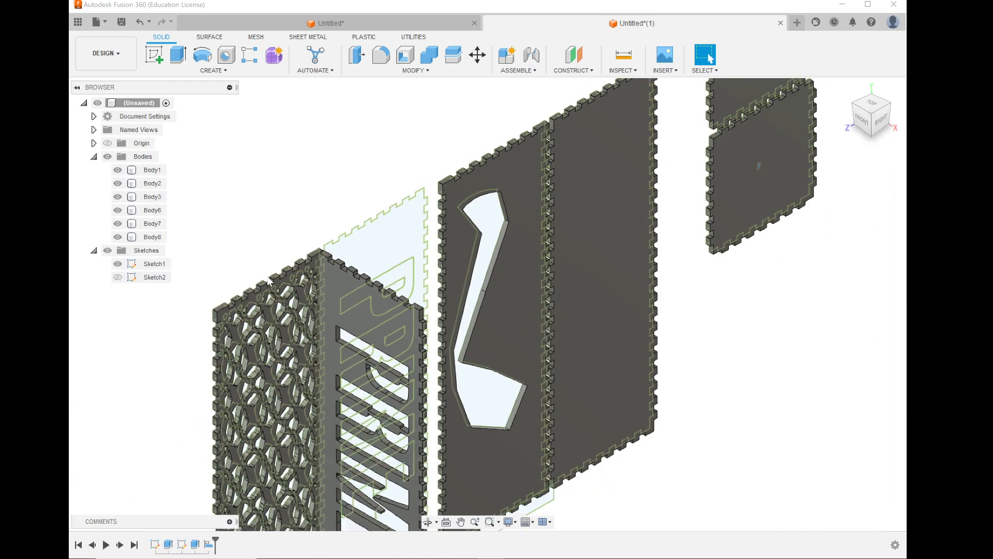
Step: Measure the lower long edge of the reference rectangle sketched beneath the panel with the angular cutout
{"action": "scroll", "coordinate": [457, 482], "scroll_direction": "up", "scroll_amount": 6}
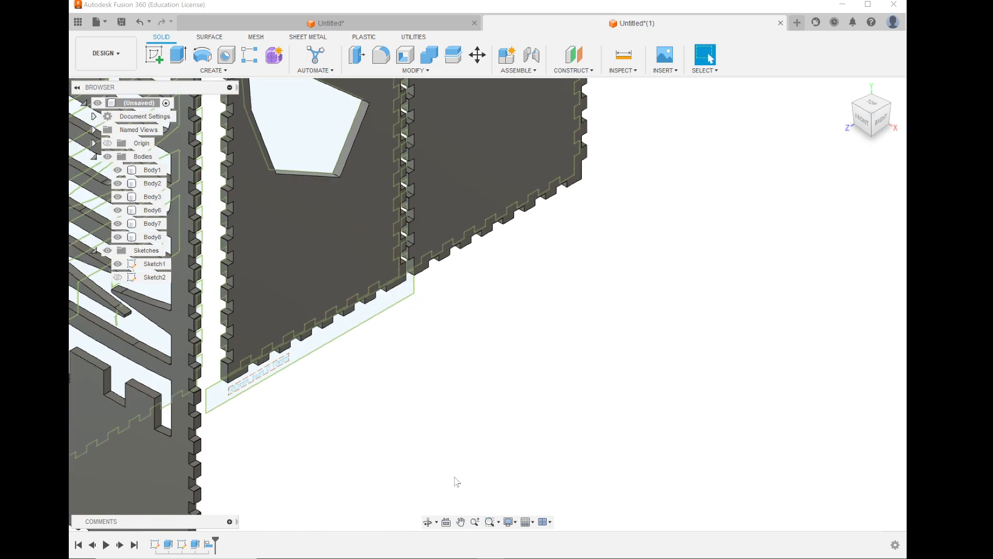
{"action": "left_click", "coordinate": [621, 64]}
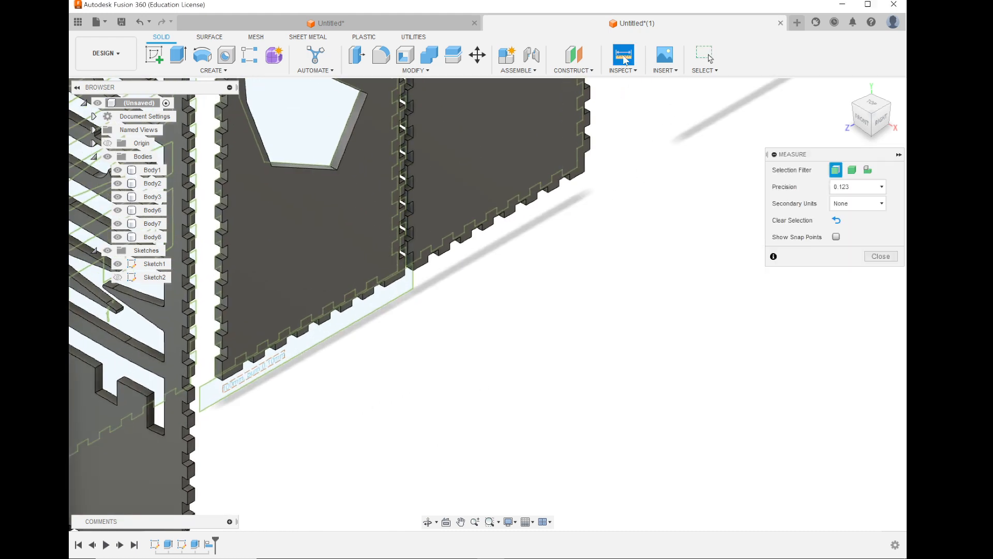
{"action": "left_click", "coordinate": [352, 325]}
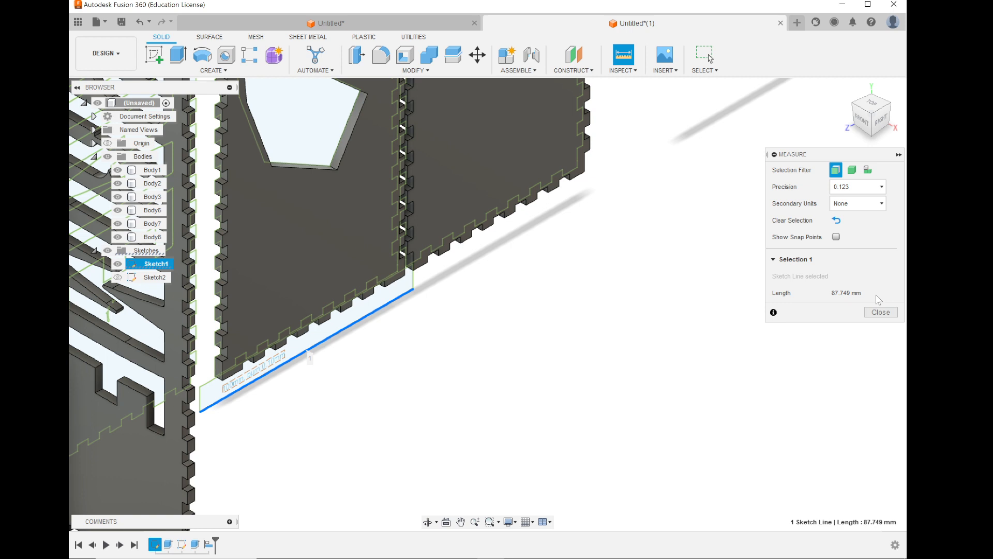
{"action": "left_click", "coordinate": [883, 311]}
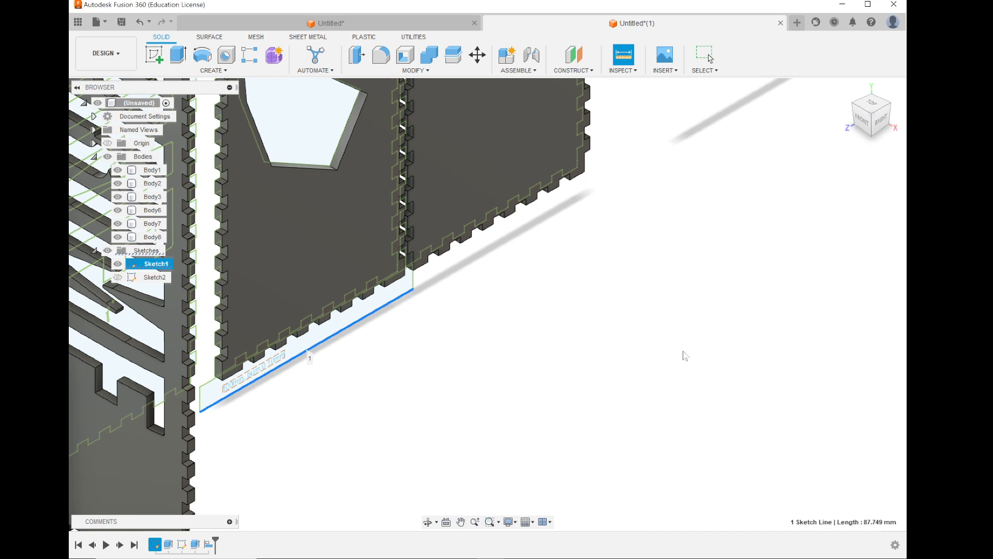
{"action": "left_click", "coordinate": [685, 356]}
{"action": "scroll", "coordinate": [603, 411], "scroll_direction": "down", "scroll_amount": 3}
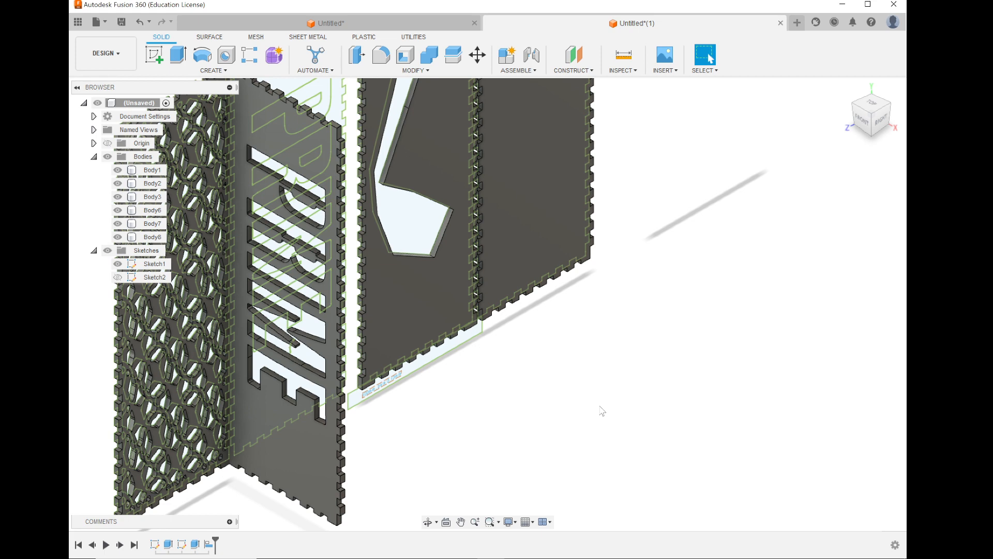
Step: Measure the reference rectangle's lower long edge again to check the scale of the imported sketch
{"action": "scroll", "coordinate": [603, 411], "scroll_direction": "up", "scroll_amount": 2}
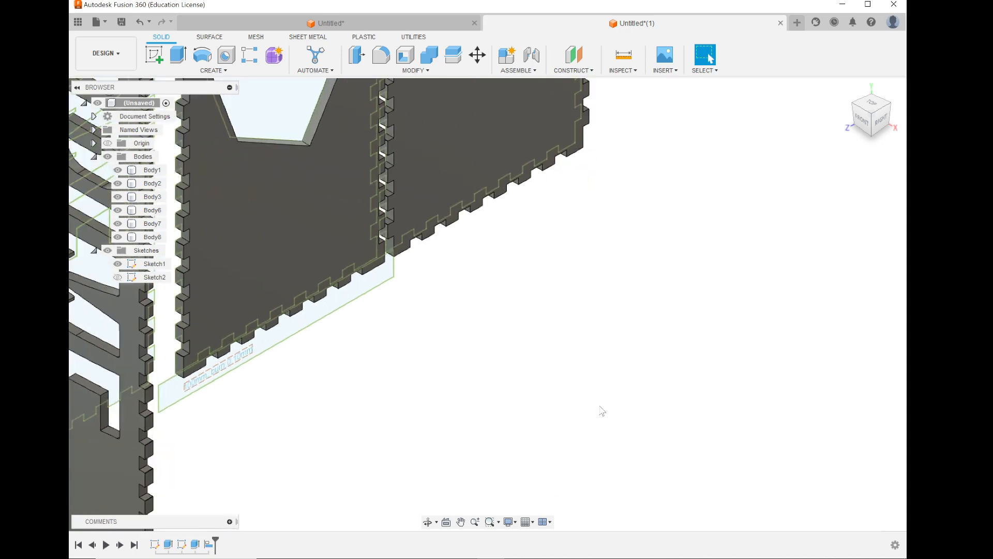
{"action": "scroll", "coordinate": [602, 411], "scroll_direction": "down", "scroll_amount": 4}
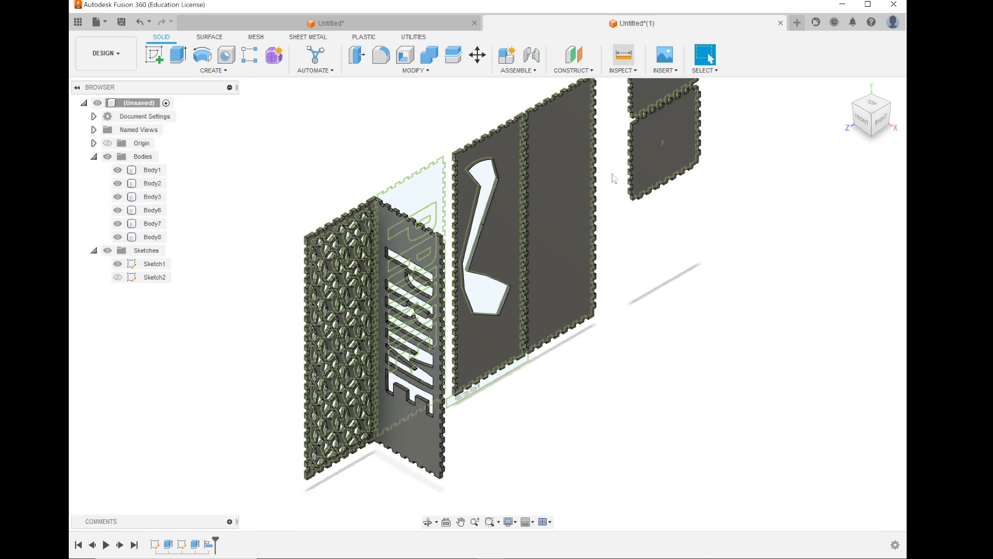
{"action": "left_click", "coordinate": [633, 59]}
{"action": "scroll", "coordinate": [581, 370], "scroll_direction": "up", "scroll_amount": 4}
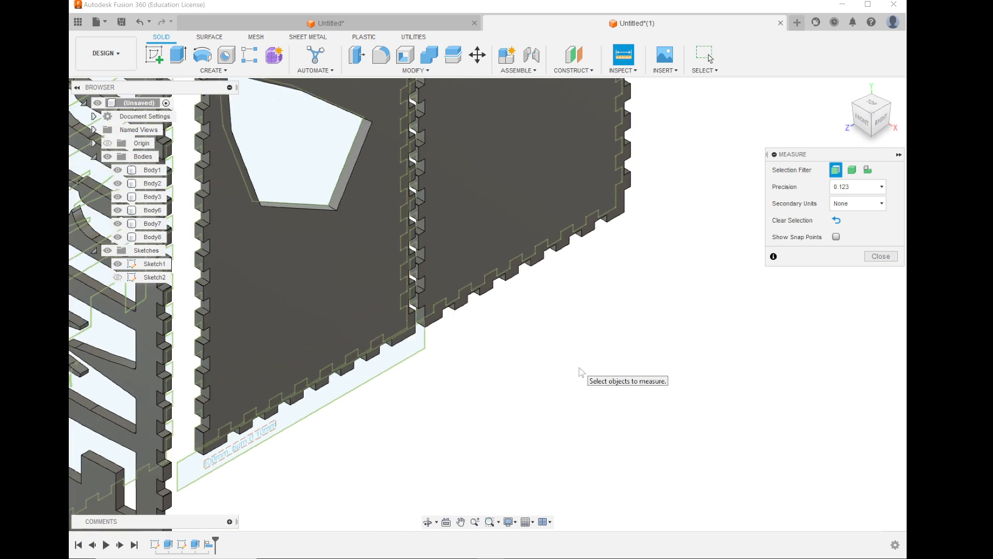
{"action": "left_click", "coordinate": [370, 381]}
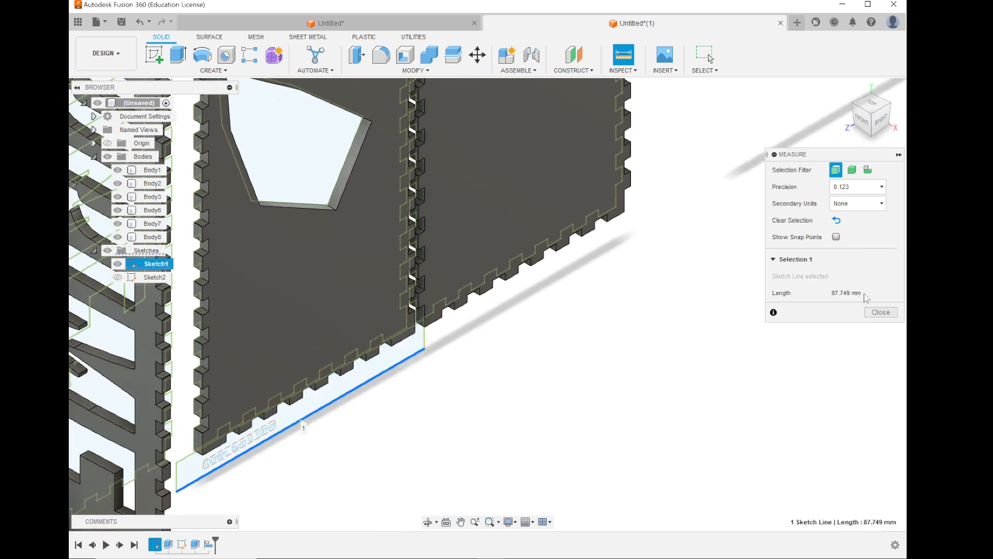
{"action": "left_click", "coordinate": [879, 313]}
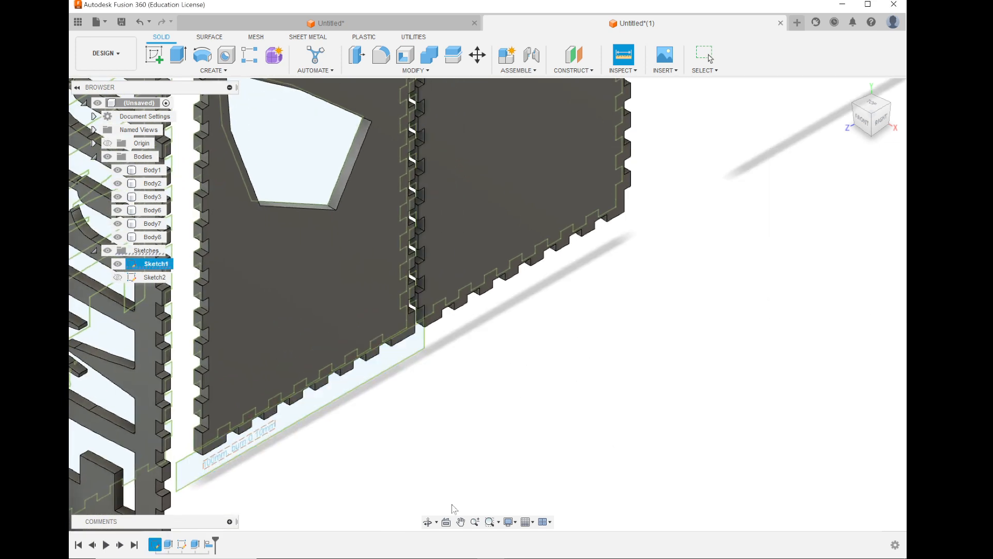
Step: Roll the design history back to just after Sketch1, before the first panel extrusion
{"action": "scroll", "coordinate": [516, 447], "scroll_direction": "down", "scroll_amount": 5}
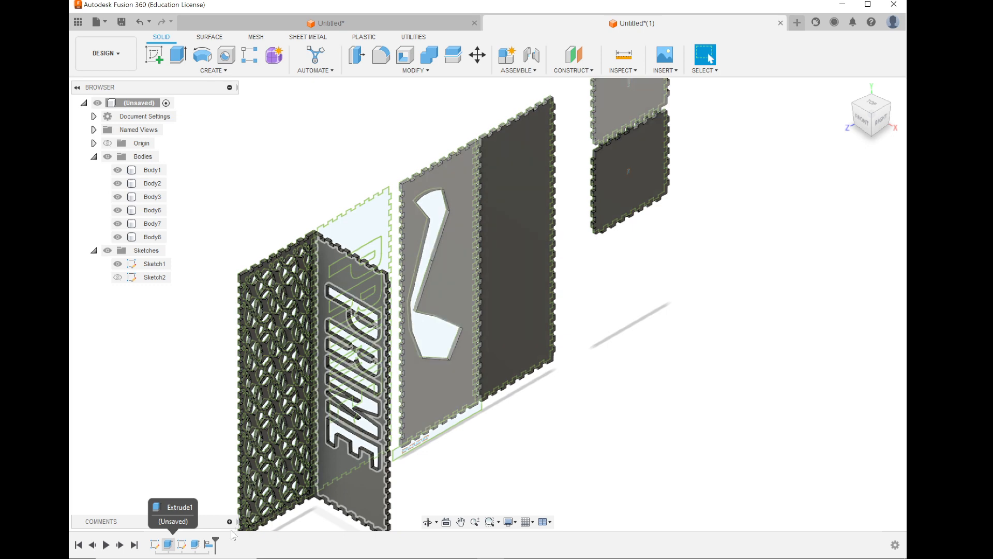
{"action": "left_click_drag", "start_coordinate": [215, 540], "coordinate": [162, 541]}
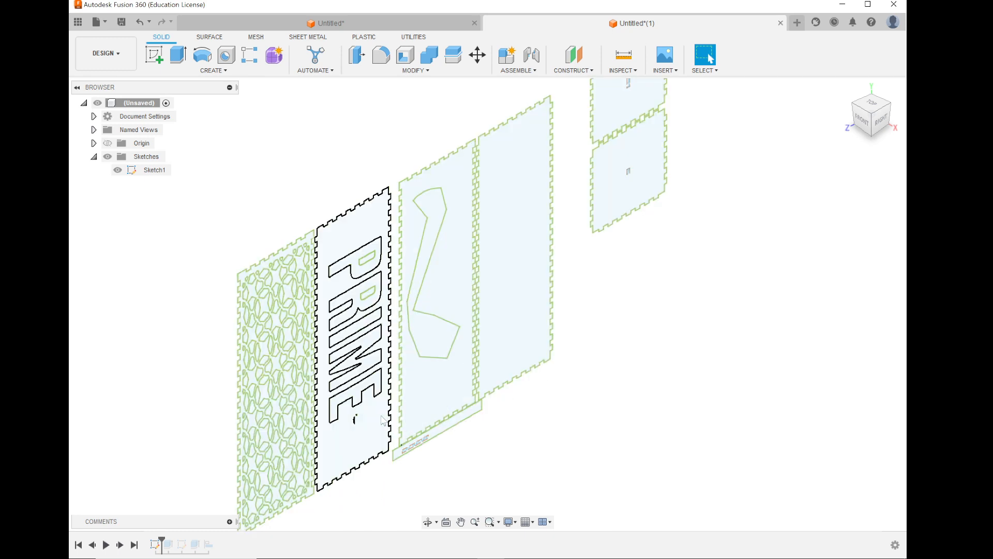
{"action": "scroll", "coordinate": [382, 420], "scroll_direction": "down", "scroll_amount": 5}
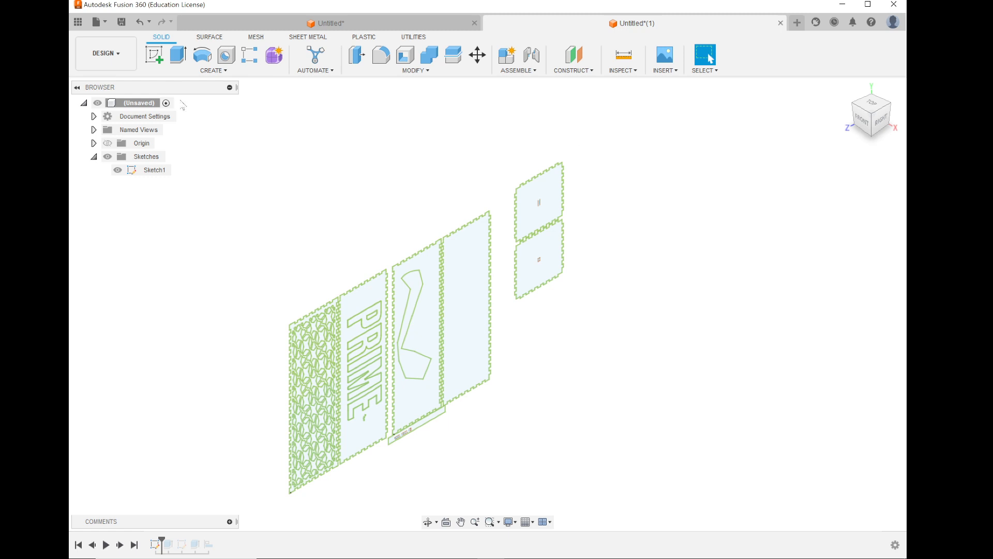
{"action": "left_click", "coordinate": [210, 71]}
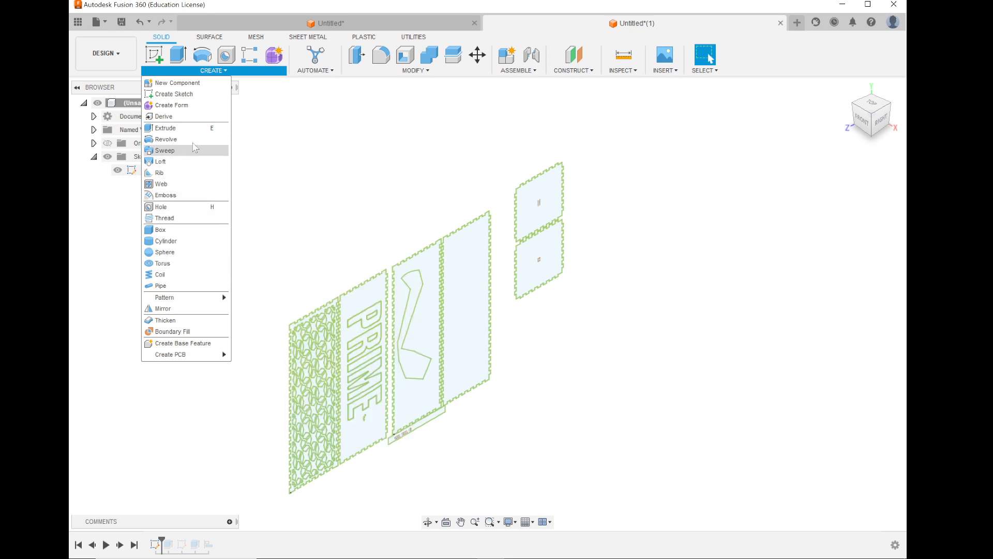
{"action": "left_click", "coordinate": [423, 188]}
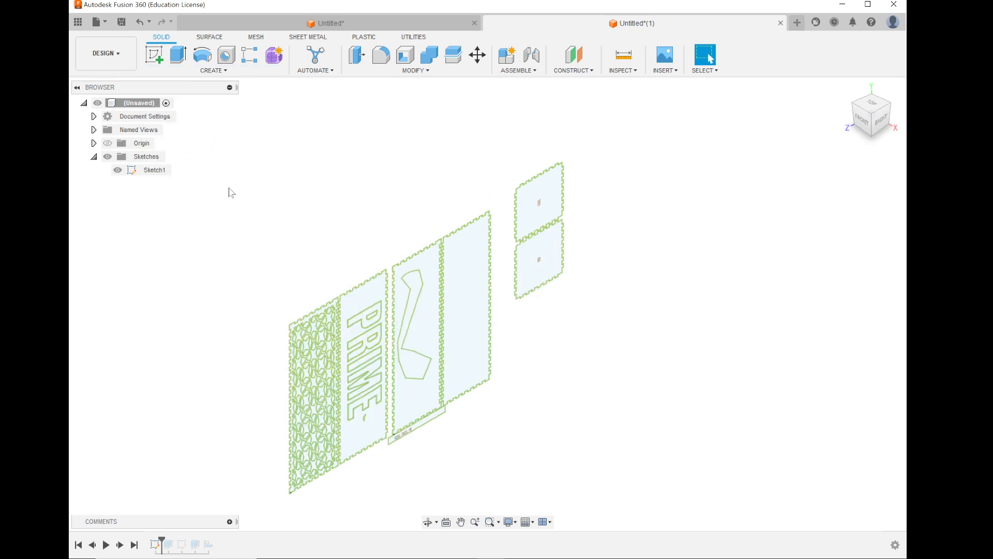
Step: Open Sketch1 for editing and set up a Sketch Scale of the box-selected layout about the origin
{"action": "left_click", "coordinate": [155, 170]}
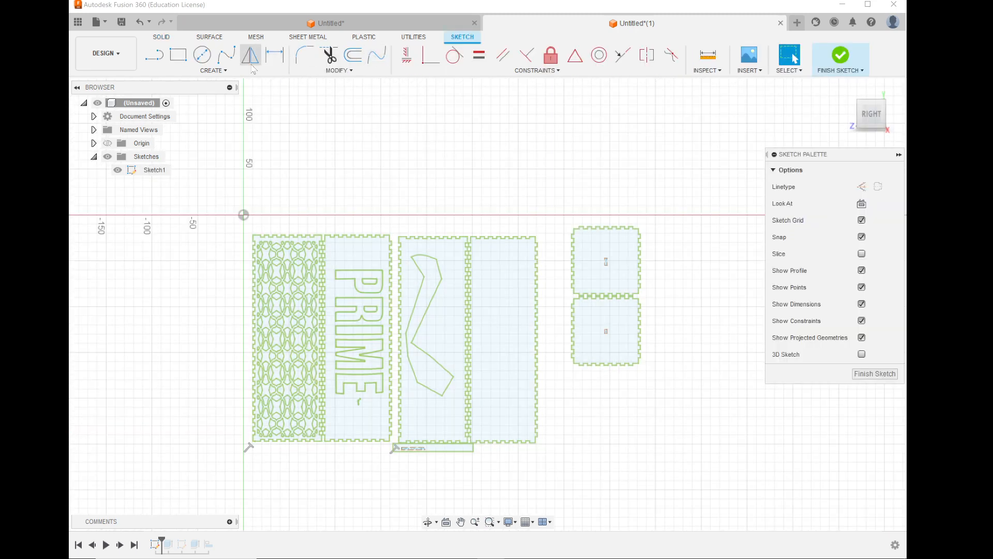
{"action": "left_click", "coordinate": [229, 71]}
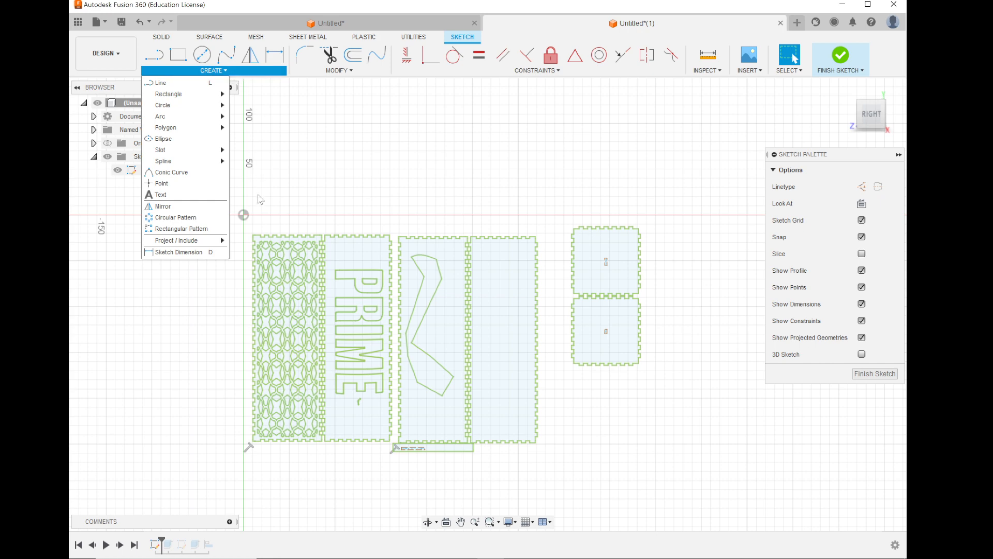
{"action": "left_click", "coordinate": [350, 71]}
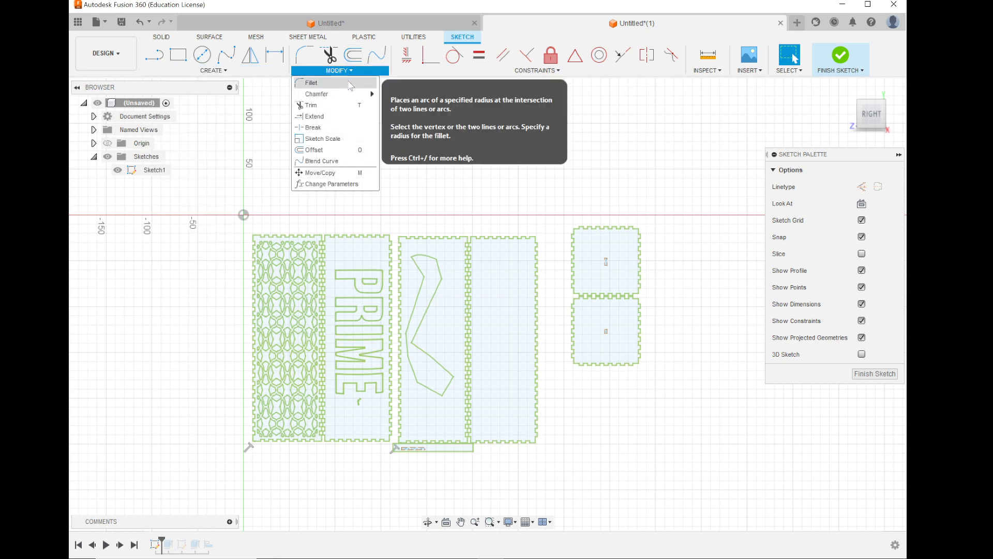
{"action": "left_click", "coordinate": [337, 71]}
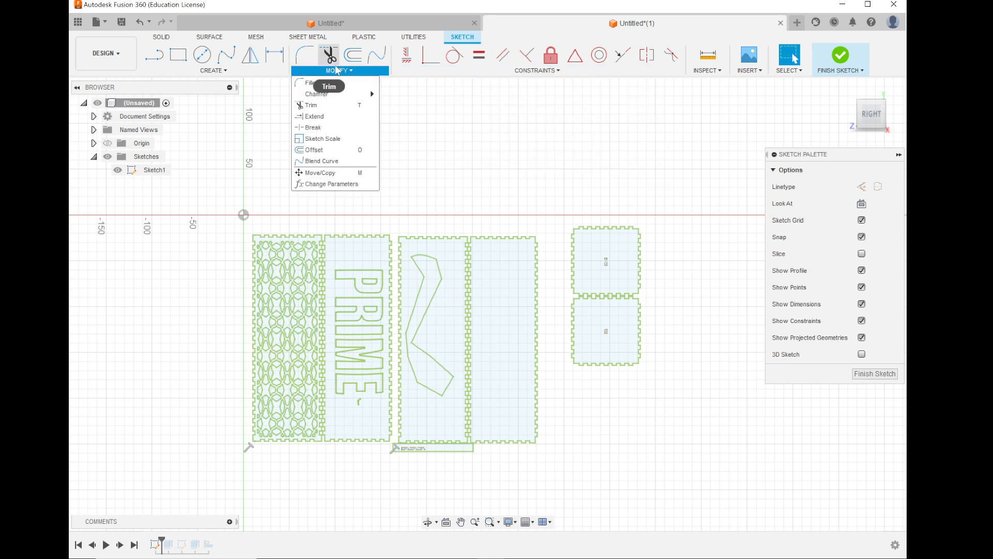
{"action": "left_click", "coordinate": [326, 139]}
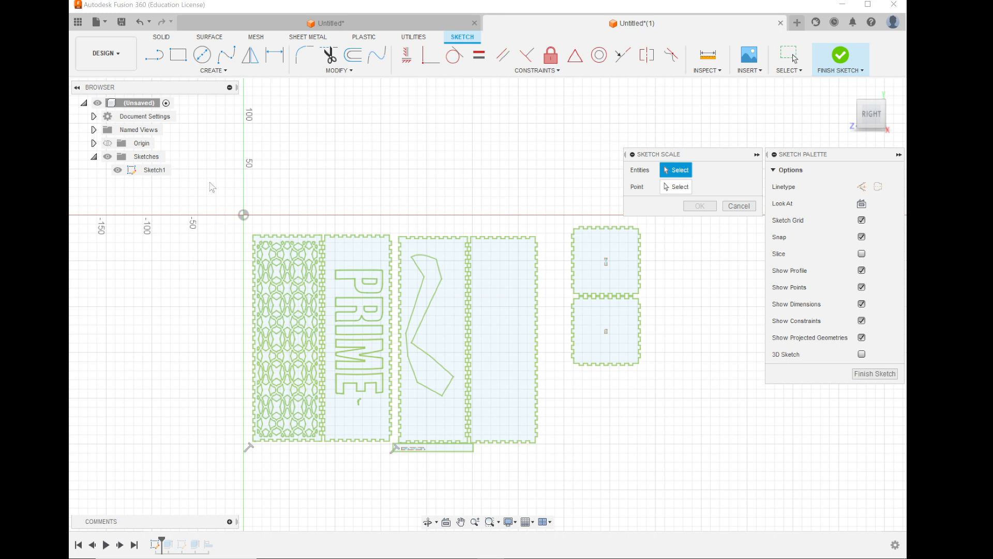
{"action": "mouse_move", "coordinate": [210, 182]}
{"action": "left_mouse_down"}
{"action": "mouse_move", "coordinate": [421, 354]}
{"action": "mouse_move", "coordinate": [690, 496]}
{"action": "mouse_move", "coordinate": [672, 489]}
{"action": "left_mouse_up"}
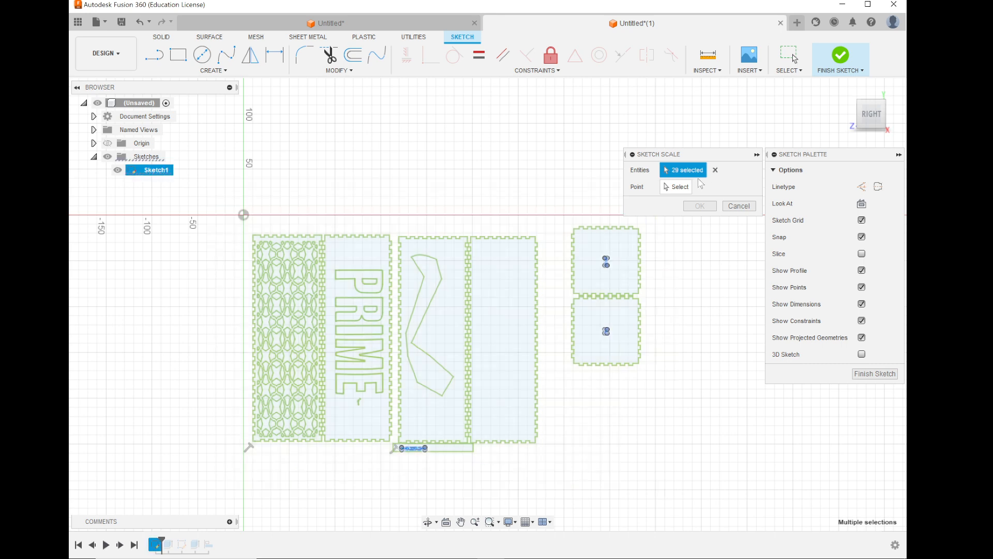
{"action": "left_click", "coordinate": [678, 187]}
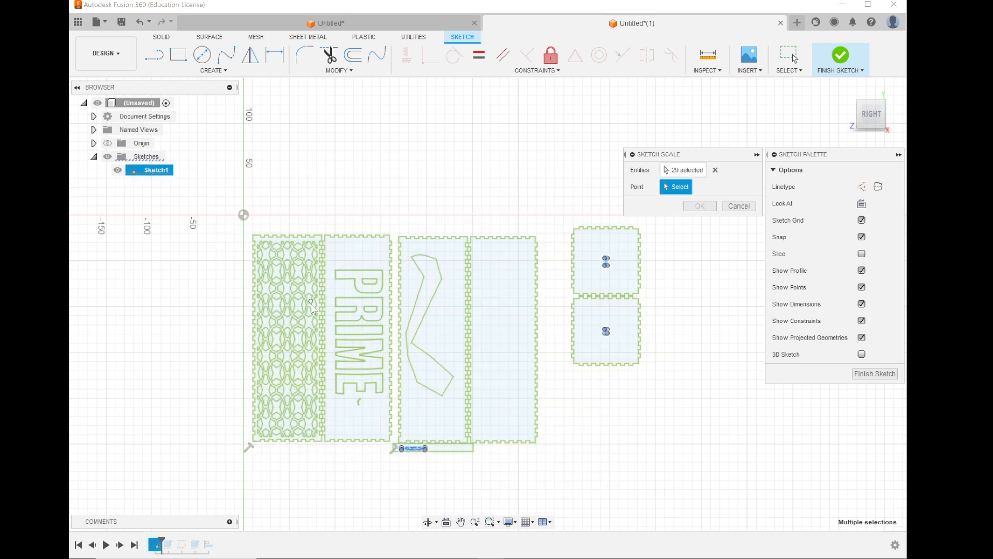
{"action": "left_click", "coordinate": [243, 215]}
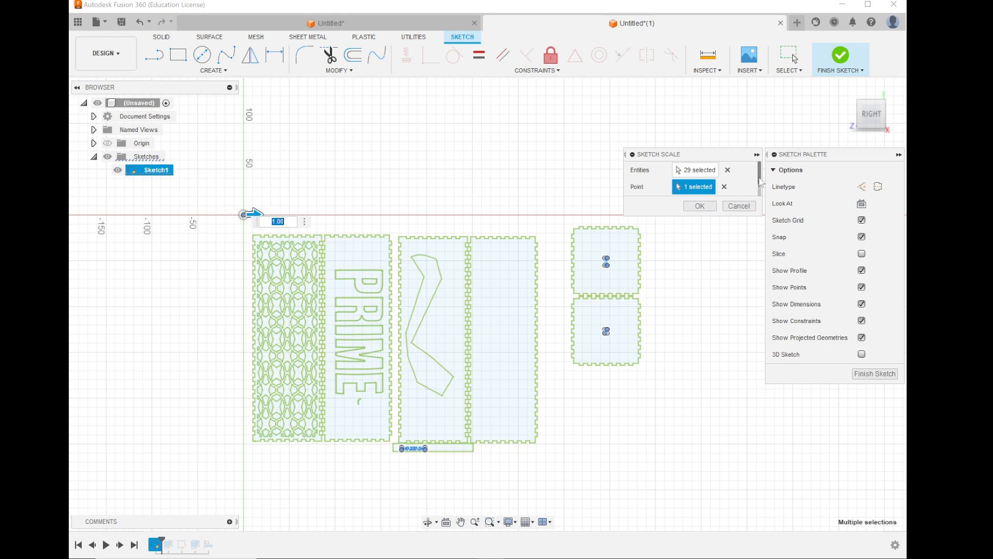
Step: Set the sketch scale factor to 100/87.75 and apply the scaling
{"action": "scroll", "coordinate": [760, 182], "scroll_direction": "down", "scroll_amount": 1}
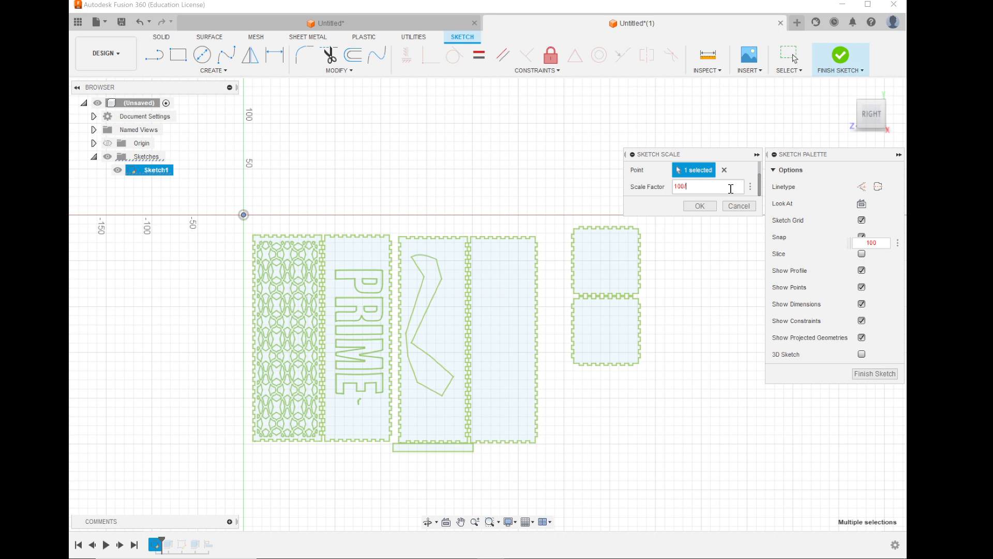
{"action": "type", "text": "8"}
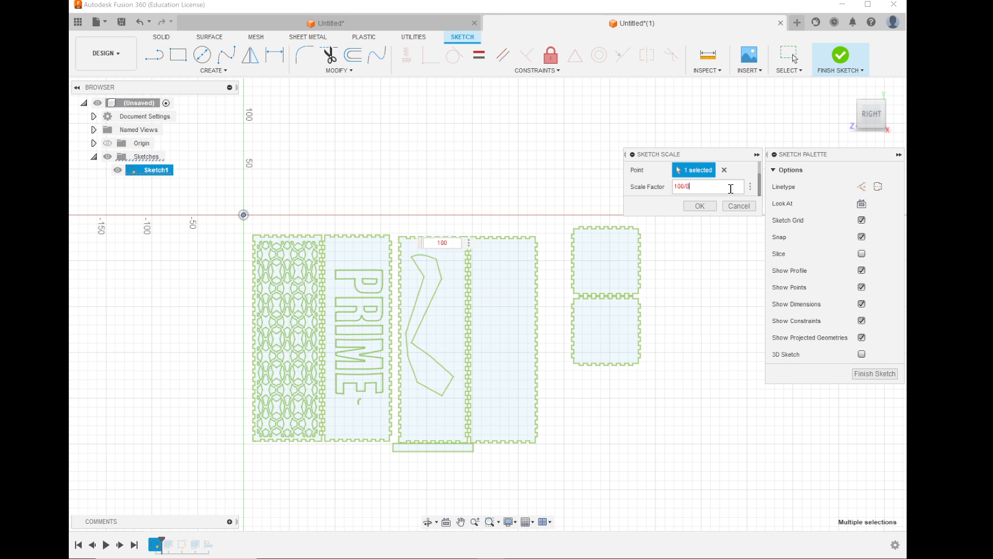
{"action": "type", "text": "6.7"}
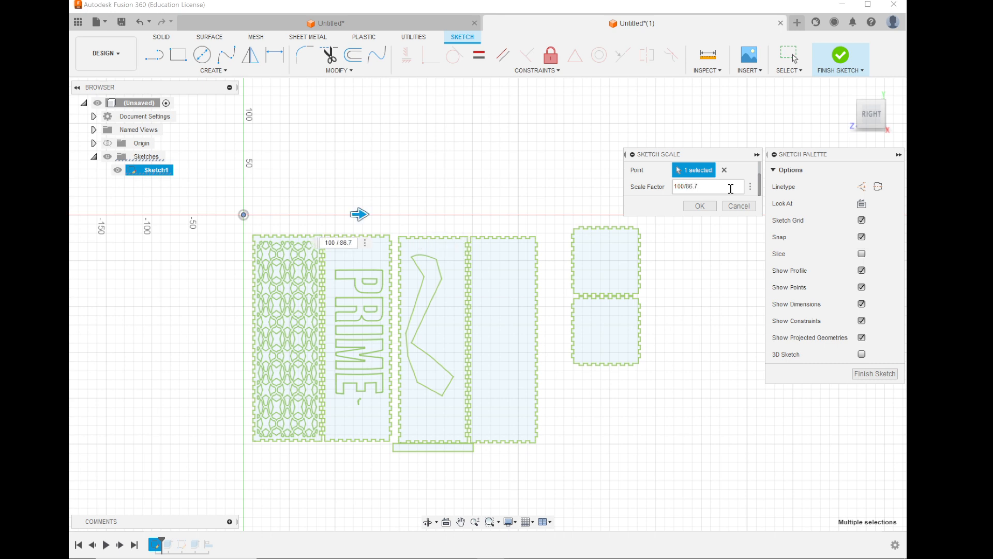
{"action": "type", "text": "5"}
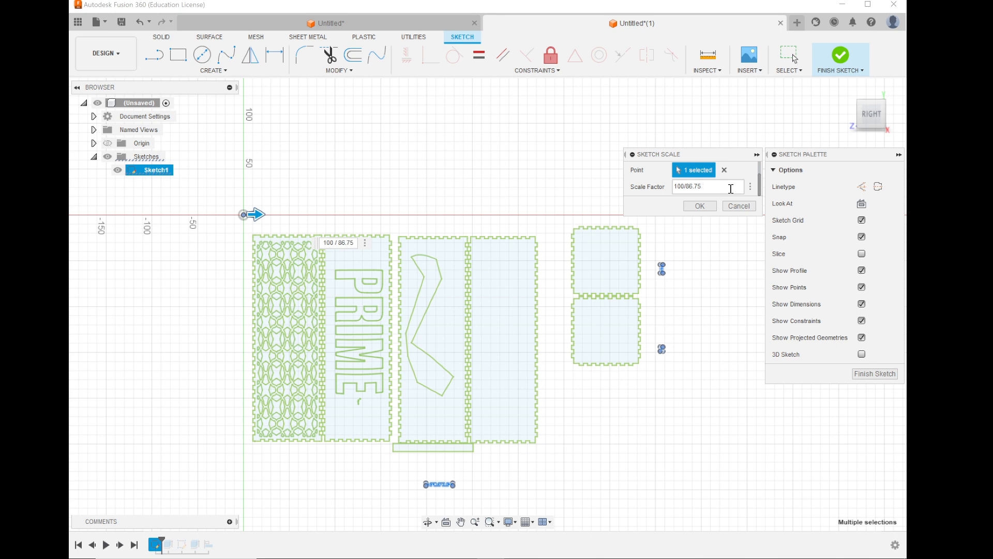
{"action": "key", "text": "BackSpace"}
{"action": "key", "text": "BackSpace"}
{"action": "key", "text": "BackSpace"}
{"action": "key", "text": "BackSpace"}
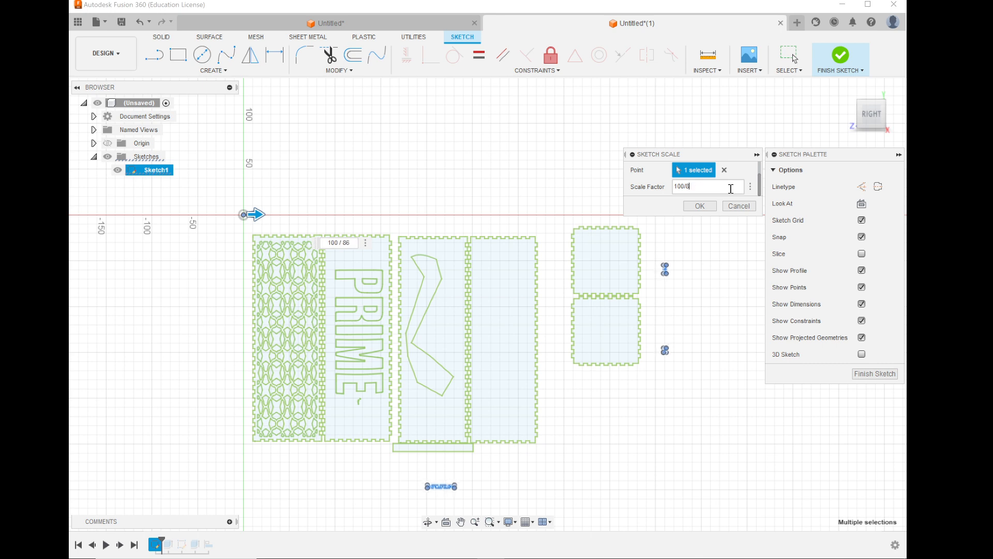
{"action": "type", "text": "7.7"}
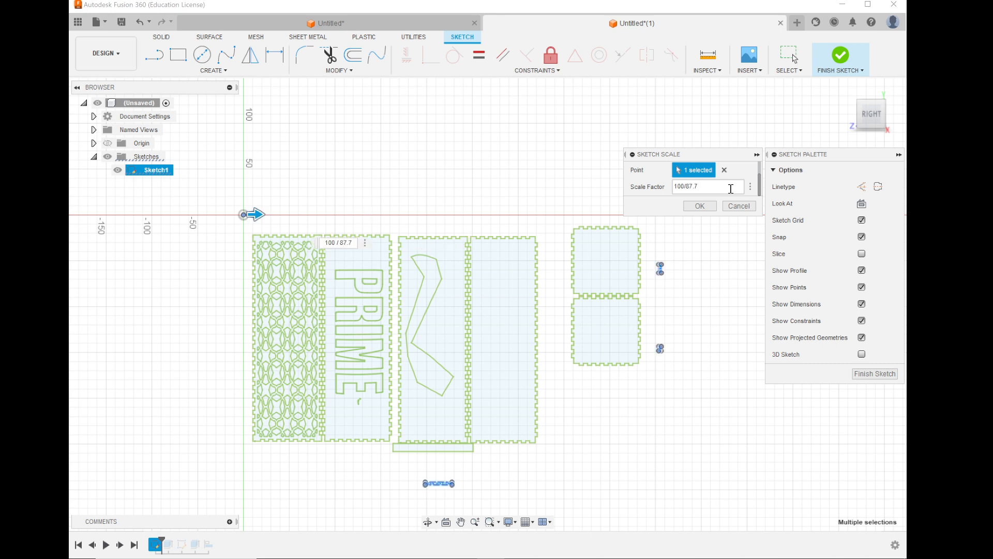
{"action": "type", "text": "5"}
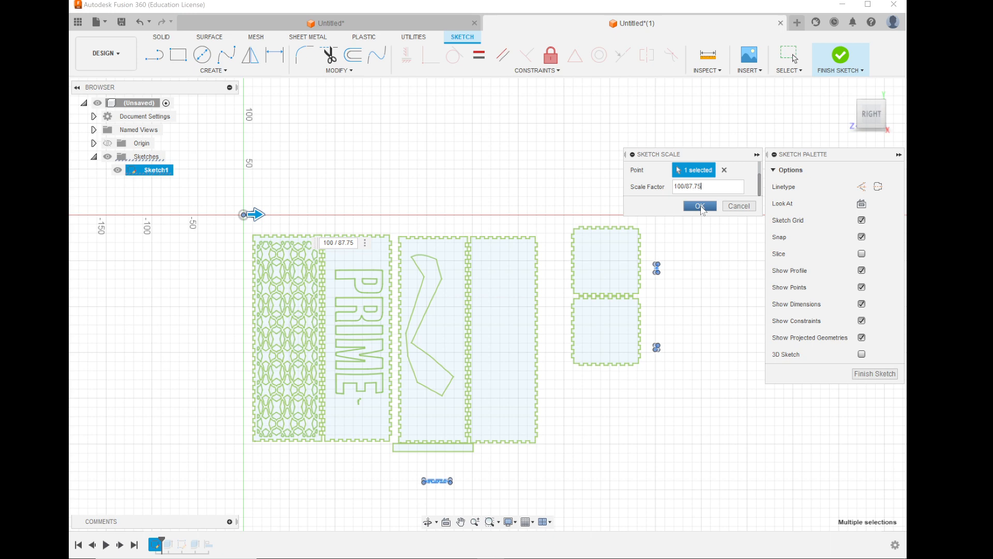
{"action": "left_click", "coordinate": [695, 208]}
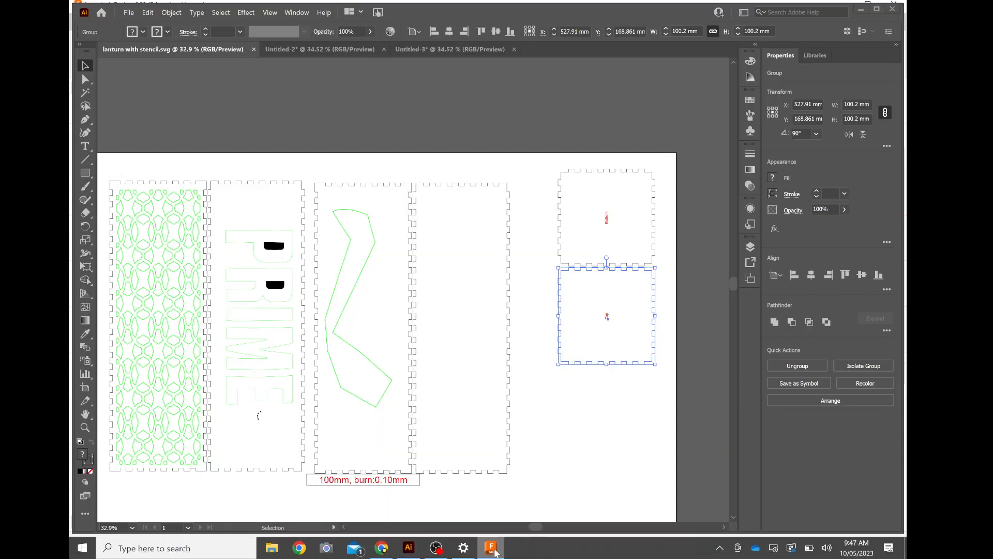
Step: Return to Fusion 360 and measure the lower edge of the thin reference rectangle below the panels
{"action": "left_click", "coordinate": [491, 551]}
{"action": "left_click", "coordinate": [491, 551]}
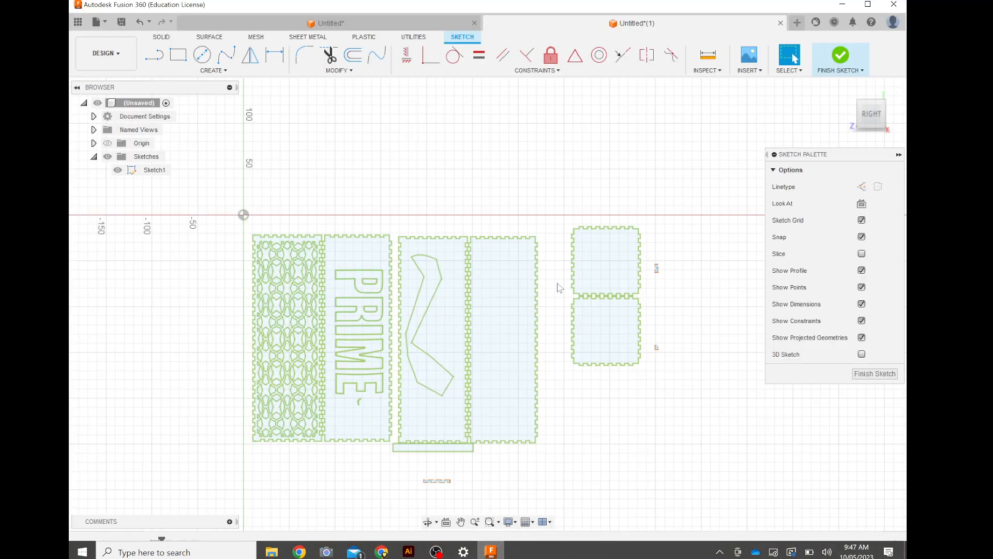
{"action": "left_click", "coordinate": [707, 55]}
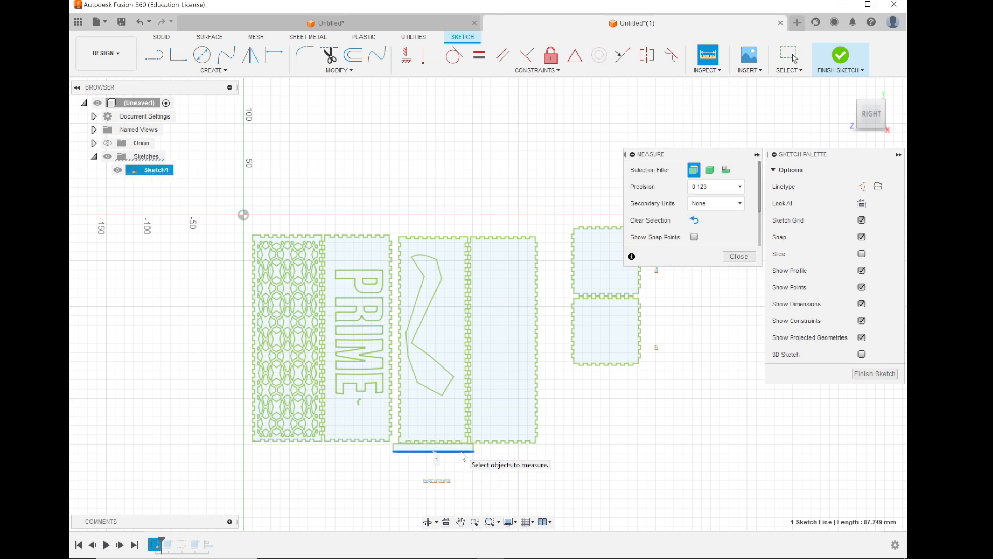
{"action": "left_click", "coordinate": [462, 452]}
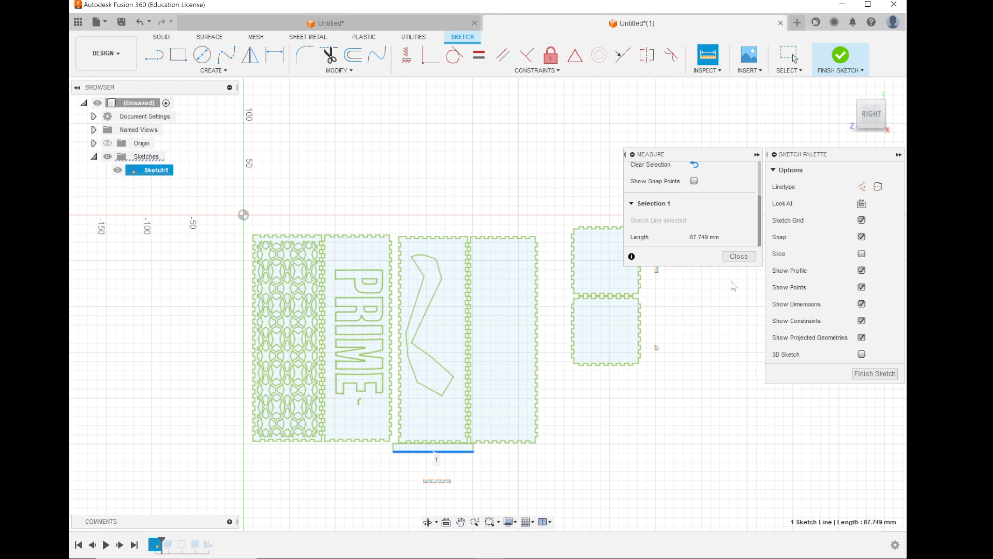
{"action": "left_click", "coordinate": [751, 258]}
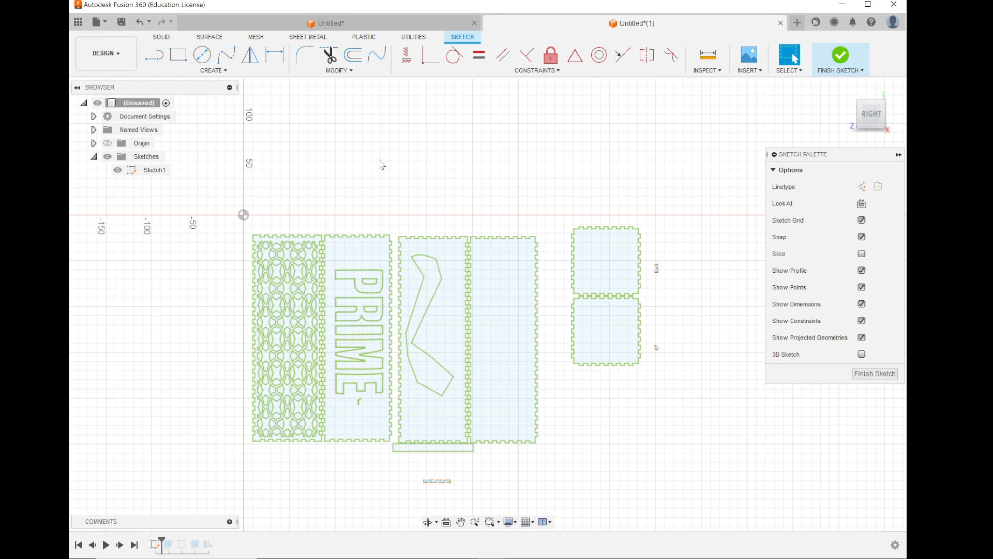
Step: Scale the box-selected sketch layout again with Sketch Scale, using a factor of 1/.8775
{"action": "mouse_move", "coordinate": [228, 181]}
{"action": "left_mouse_down"}
{"action": "mouse_move", "coordinate": [478, 400]}
{"action": "mouse_move", "coordinate": [707, 496]}
{"action": "mouse_move", "coordinate": [712, 467]}
{"action": "left_mouse_up"}
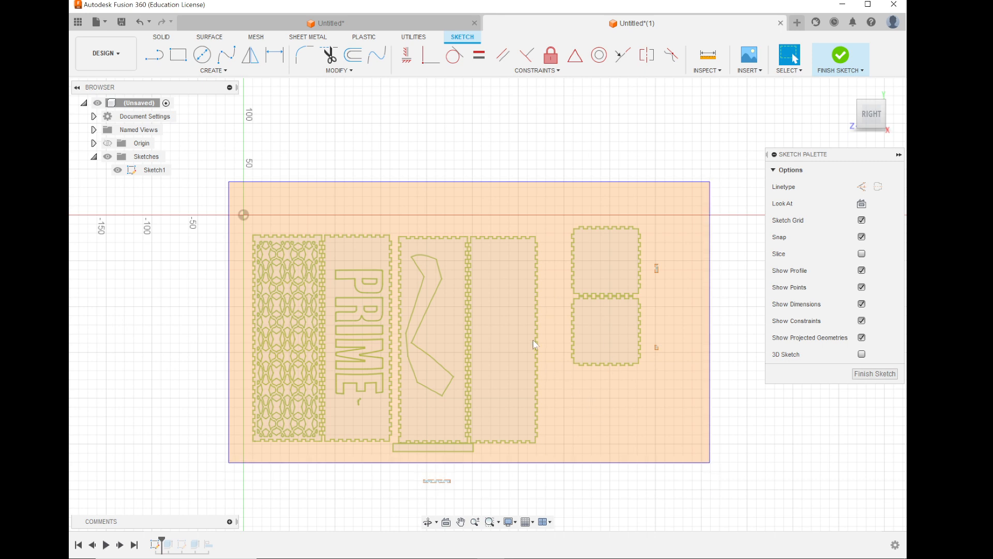
{"action": "left_click", "coordinate": [465, 311]}
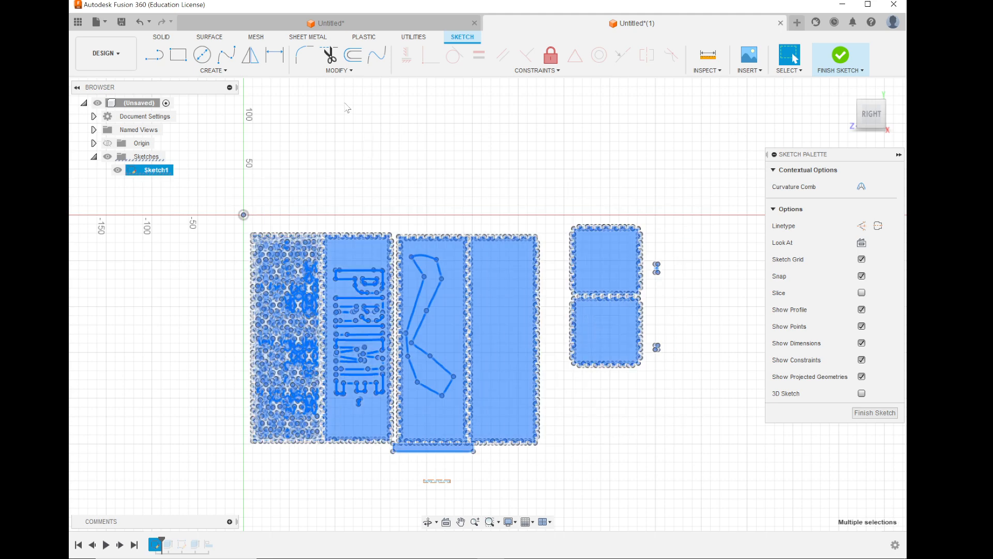
{"action": "left_click", "coordinate": [337, 71]}
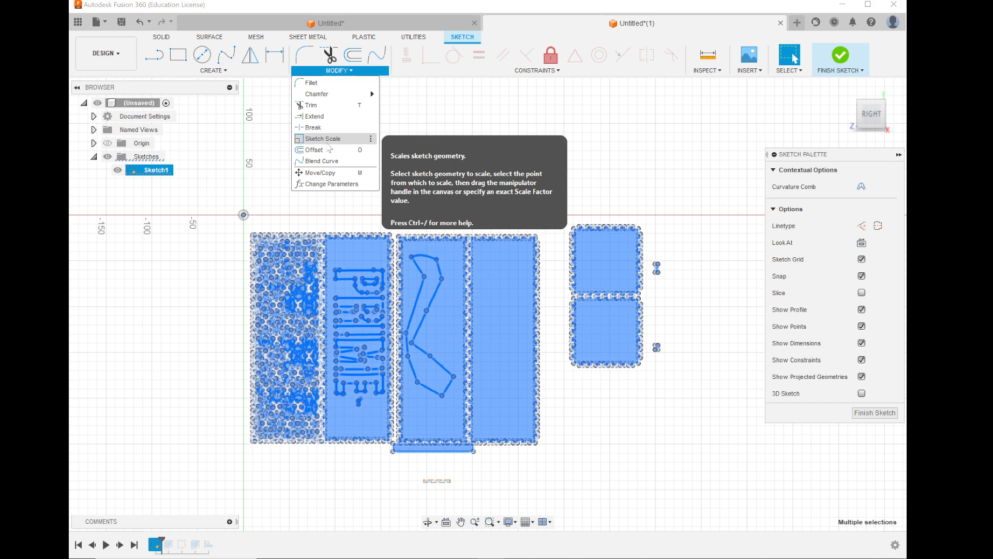
{"action": "key", "text": "Escape"}
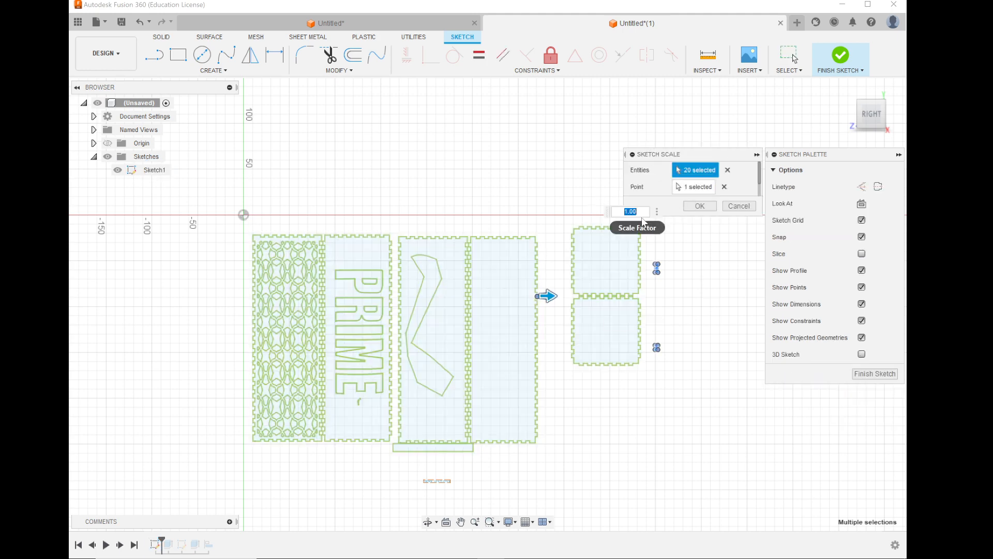
{"action": "type", "text": "1/"}
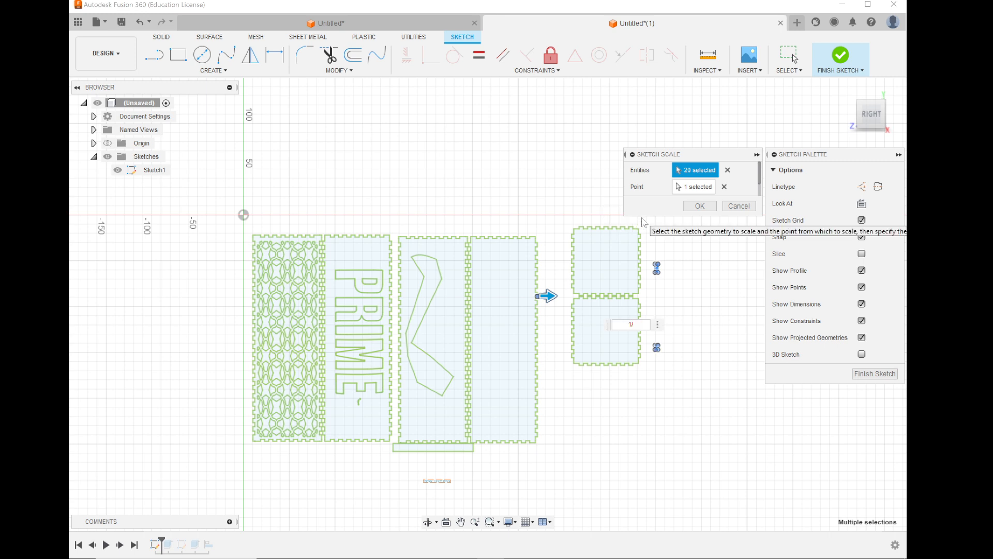
{"action": "type", "text": ".87"}
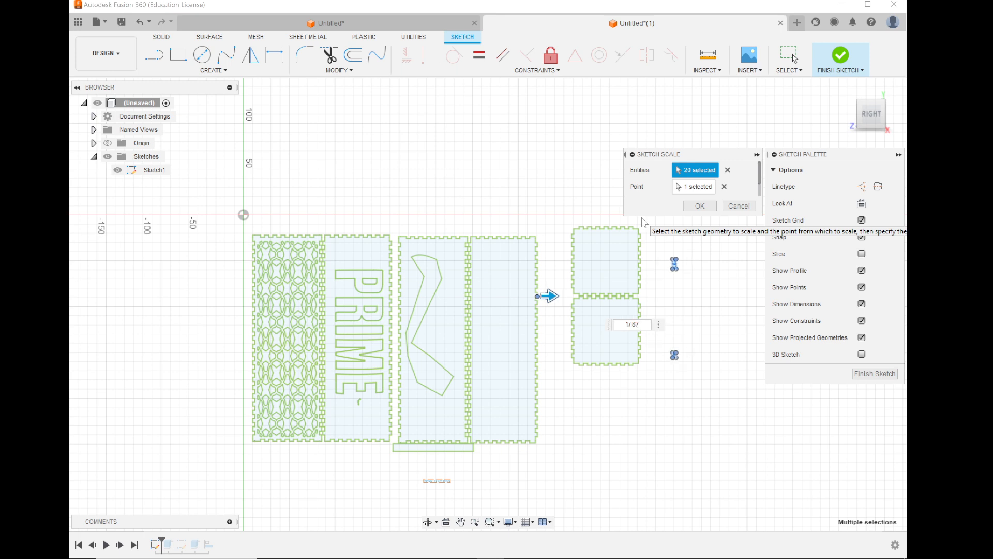
{"action": "type", "text": "75"}
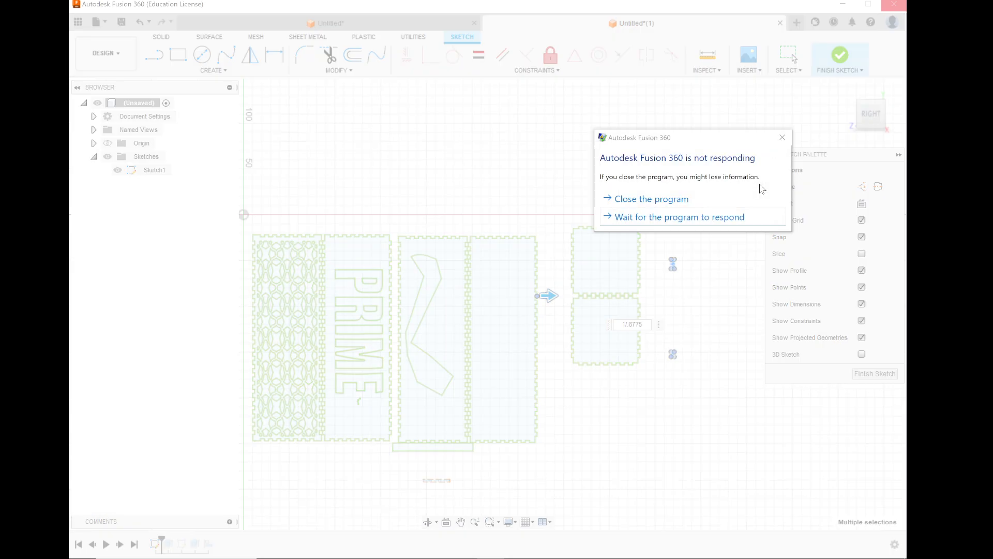
{"action": "mouse_move", "coordinate": [438, 549]}
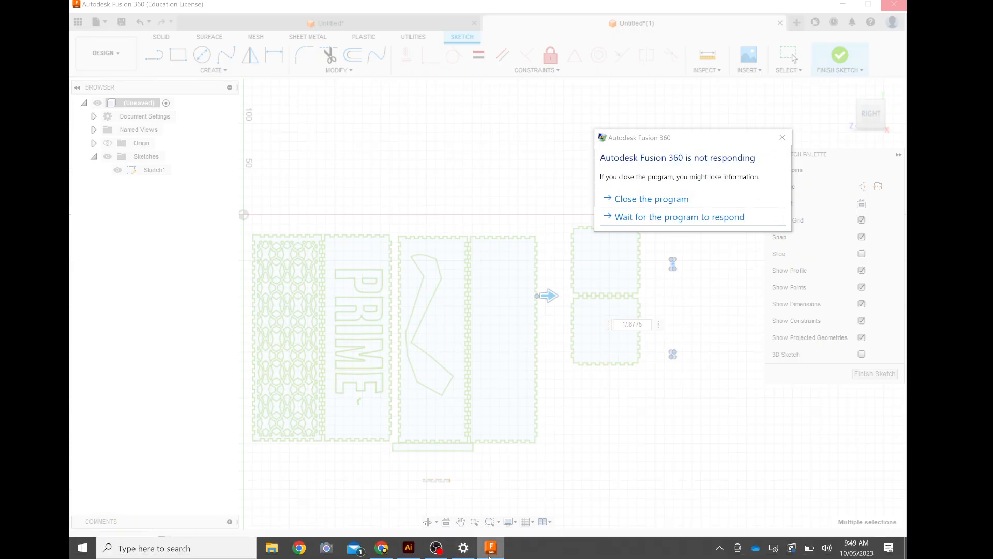
{"action": "left_click", "coordinate": [437, 548]}
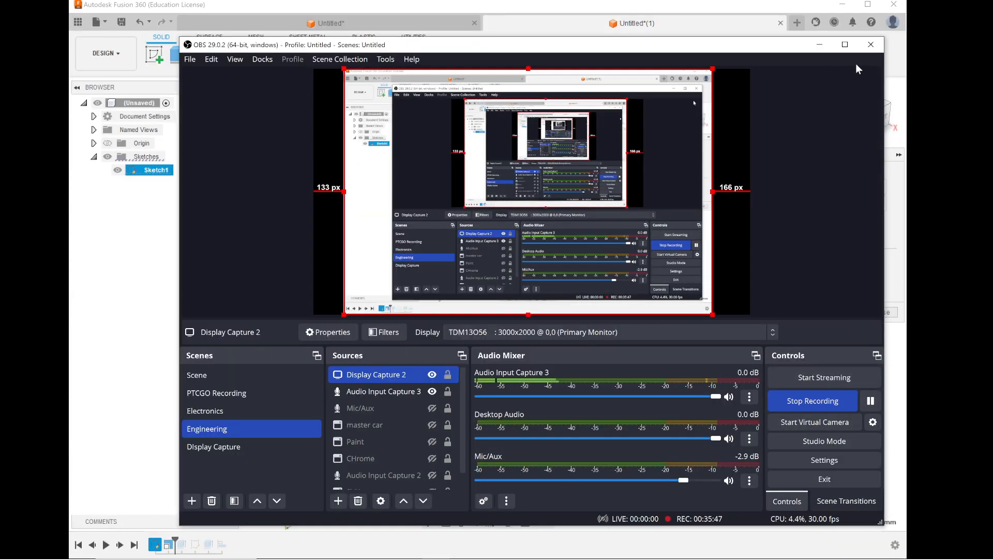
{"action": "left_click", "coordinate": [819, 45]}
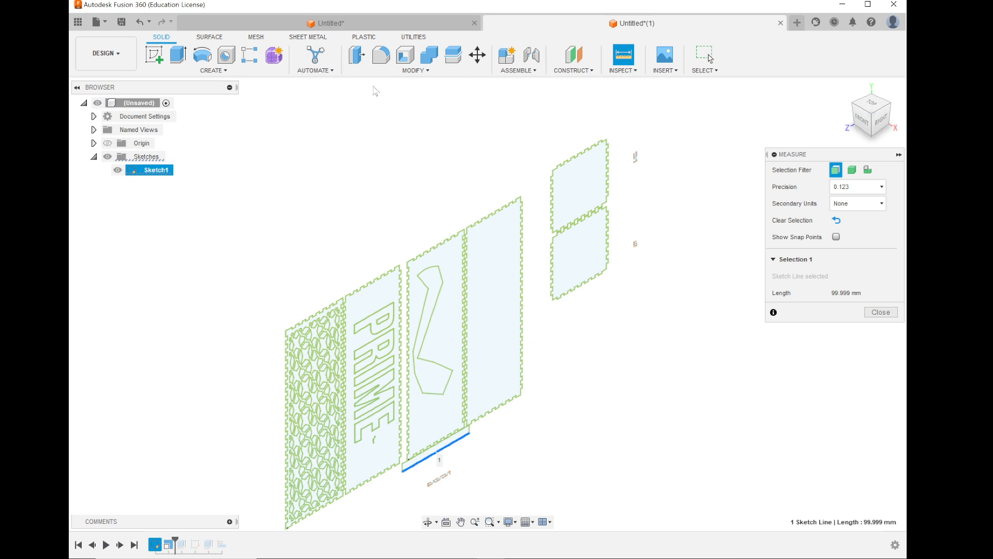
Step: Re-measure the lower edge of the reference rectangle on the scaled layout and end the measurement
{"action": "left_click", "coordinate": [409, 72]}
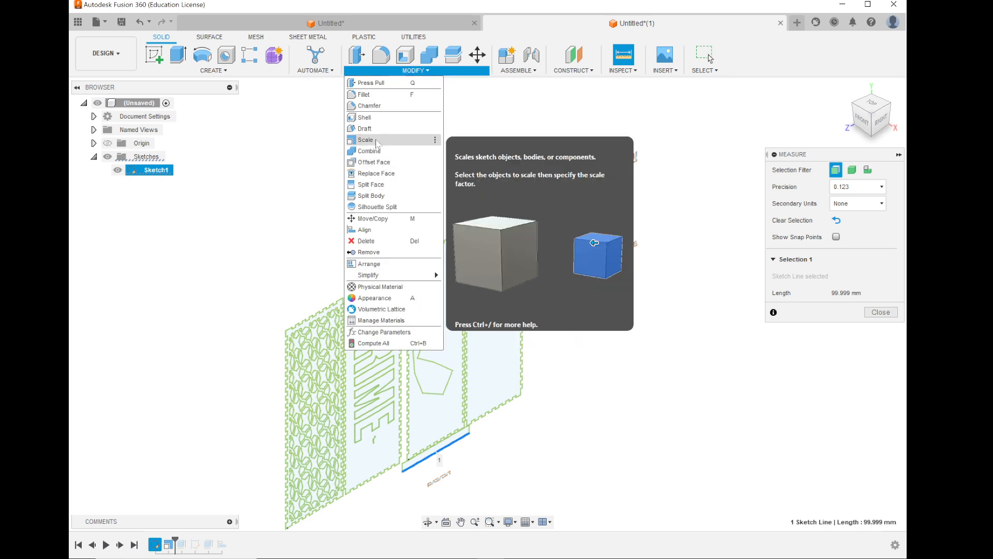
{"action": "left_click", "coordinate": [206, 218]}
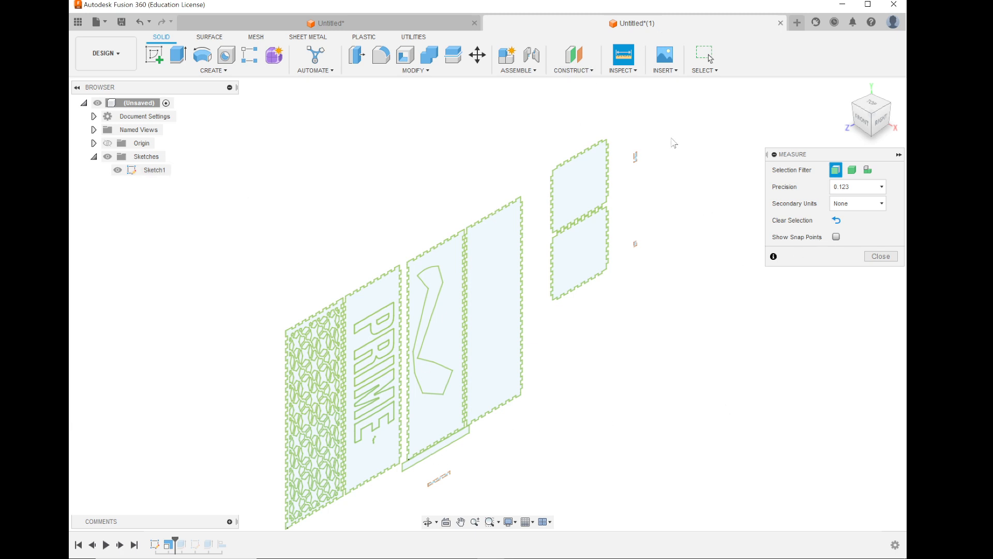
{"action": "left_click", "coordinate": [446, 444]}
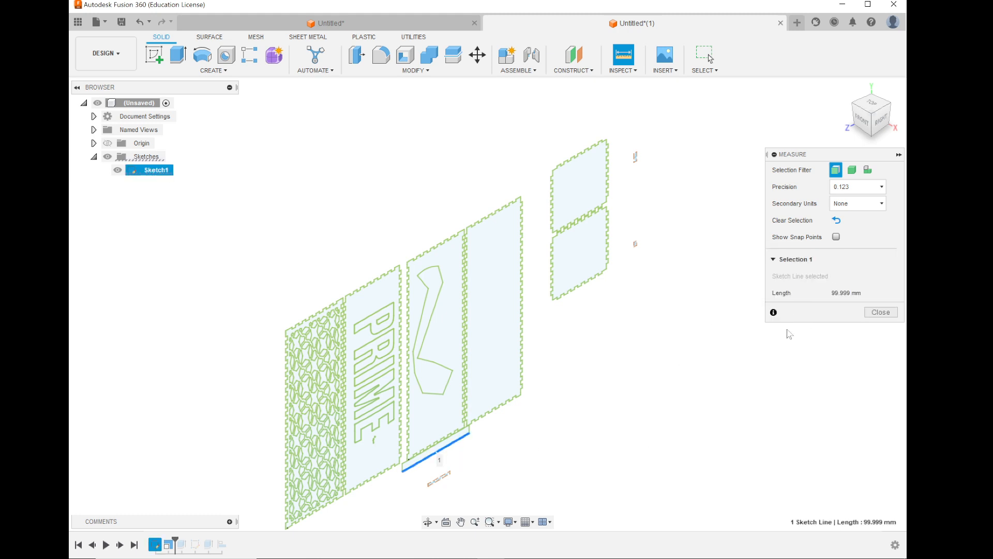
{"action": "left_click", "coordinate": [880, 312]}
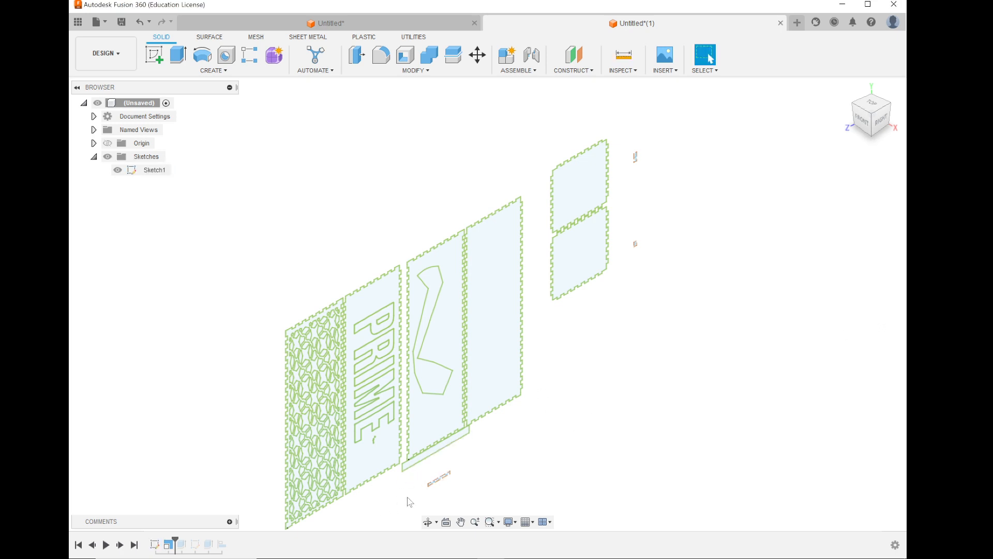
Step: Roll the timeline marker forward past Extrude1, just before Sketch2
{"action": "left_click", "coordinate": [181, 543]}
{"action": "left_click_drag", "start_coordinate": [176, 540], "coordinate": [187, 539]}
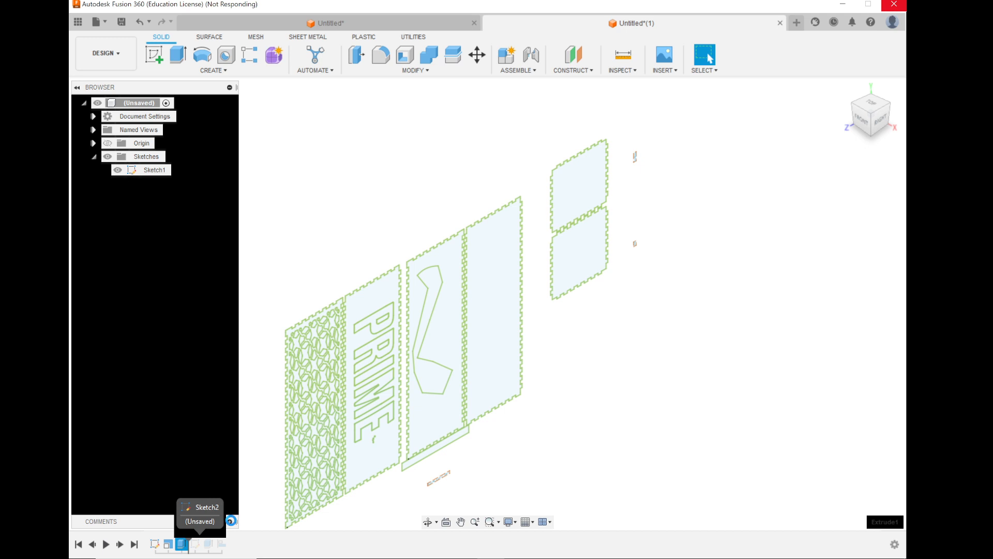
{"action": "key", "text": "alt+Tab"}
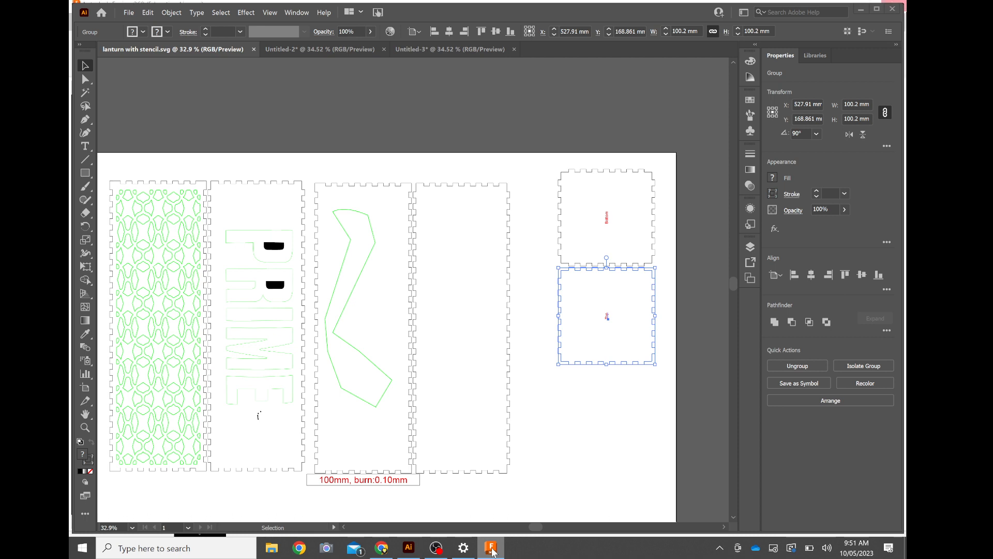
{"action": "left_click", "coordinate": [492, 552]}
{"action": "left_click", "coordinate": [492, 552]}
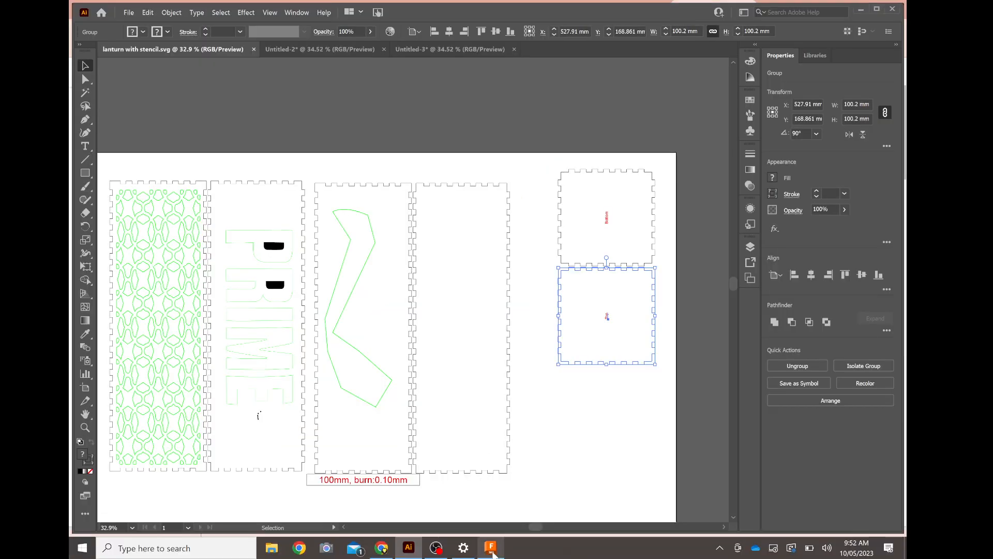
{"action": "left_click", "coordinate": [491, 549]}
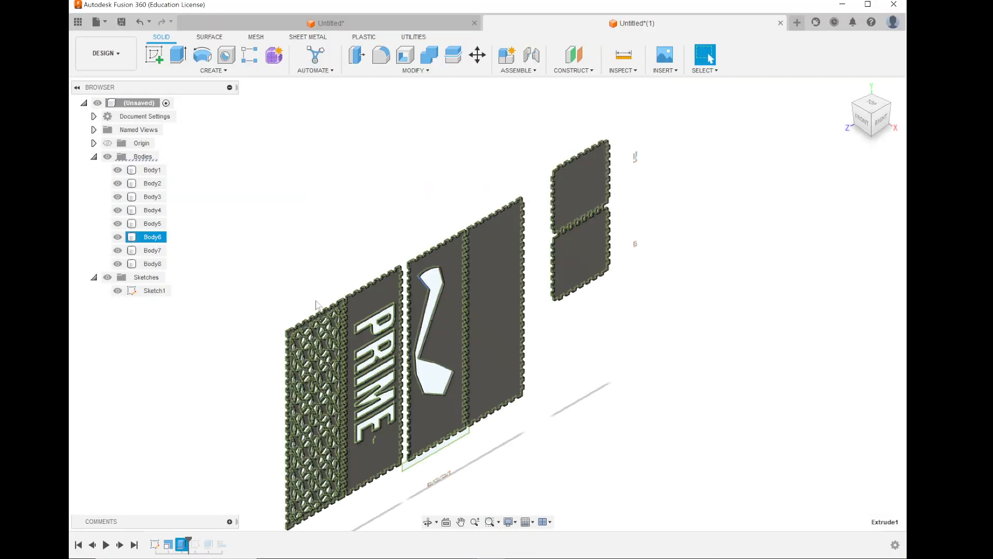
Step: Hide Sketch1 and start a new sketch on the front face of the PRIME panel
{"action": "left_click", "coordinate": [118, 292]}
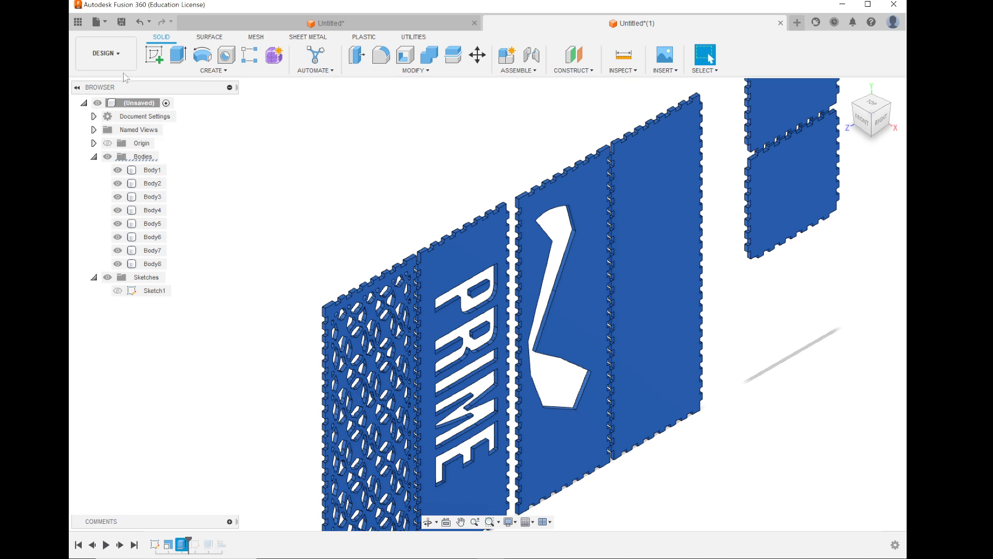
{"action": "left_click", "coordinate": [154, 56]}
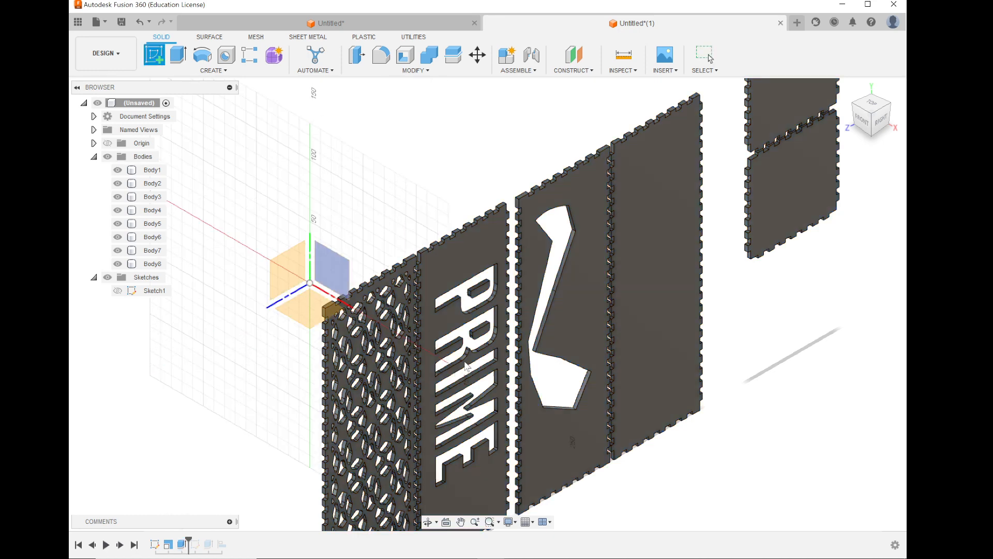
{"action": "scroll", "coordinate": [464, 362], "scroll_direction": "up", "scroll_amount": 5}
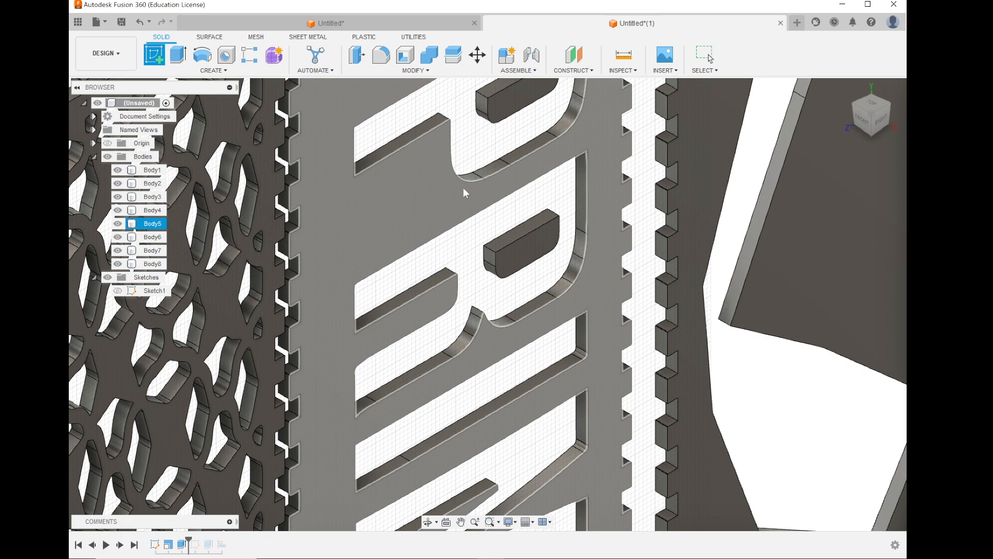
{"action": "left_click", "coordinate": [528, 290]}
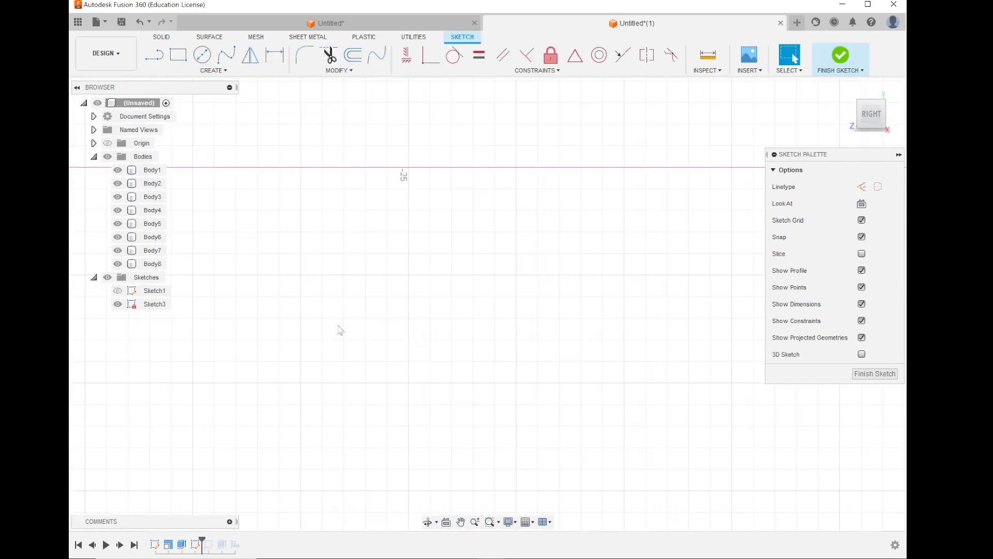
Step: Sketch a thin horizontal rectangle about 40 mm by 2 mm across the bowl and island of the letter P
{"action": "scroll", "coordinate": [340, 330], "scroll_direction": "down", "scroll_amount": 10}
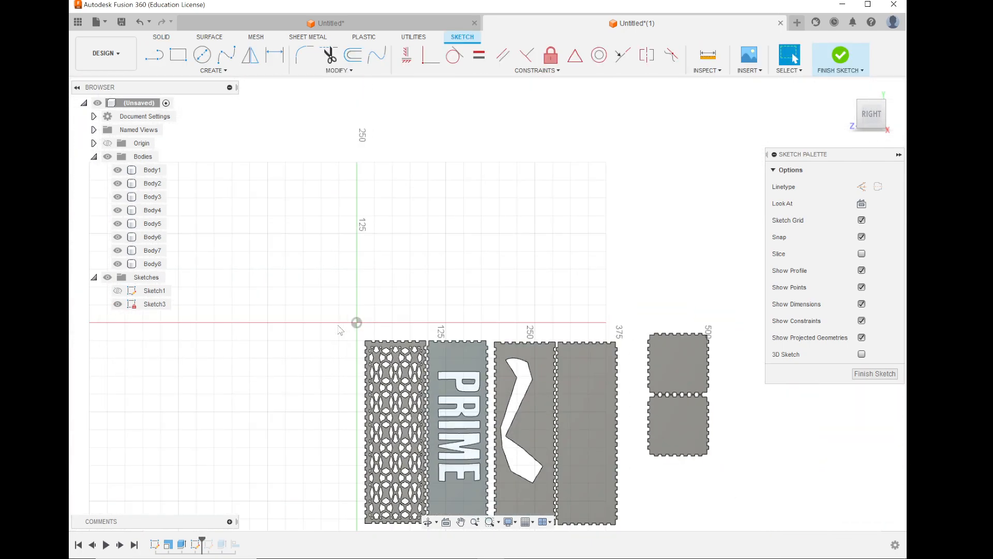
{"action": "scroll", "coordinate": [473, 412], "scroll_direction": "up", "scroll_amount": 10}
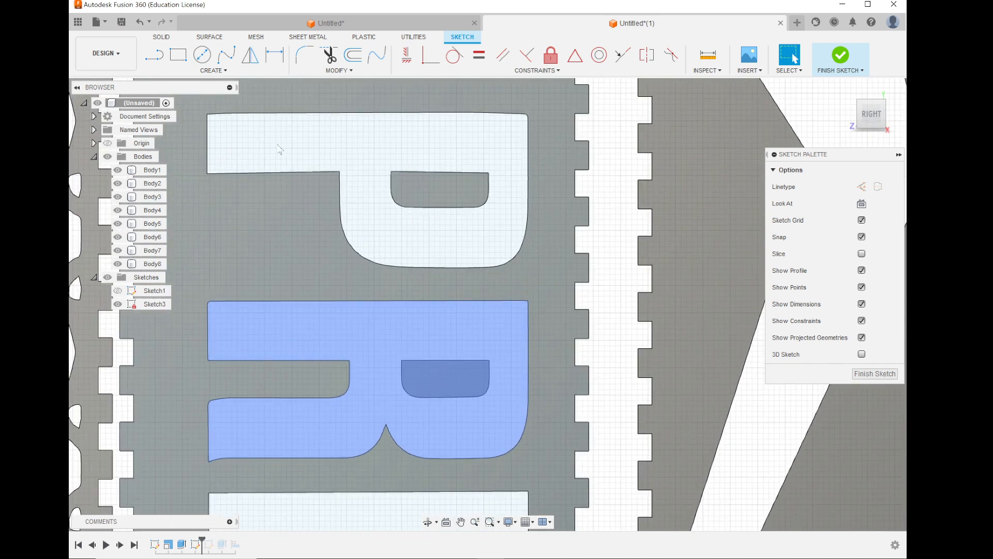
{"action": "left_click", "coordinate": [179, 55]}
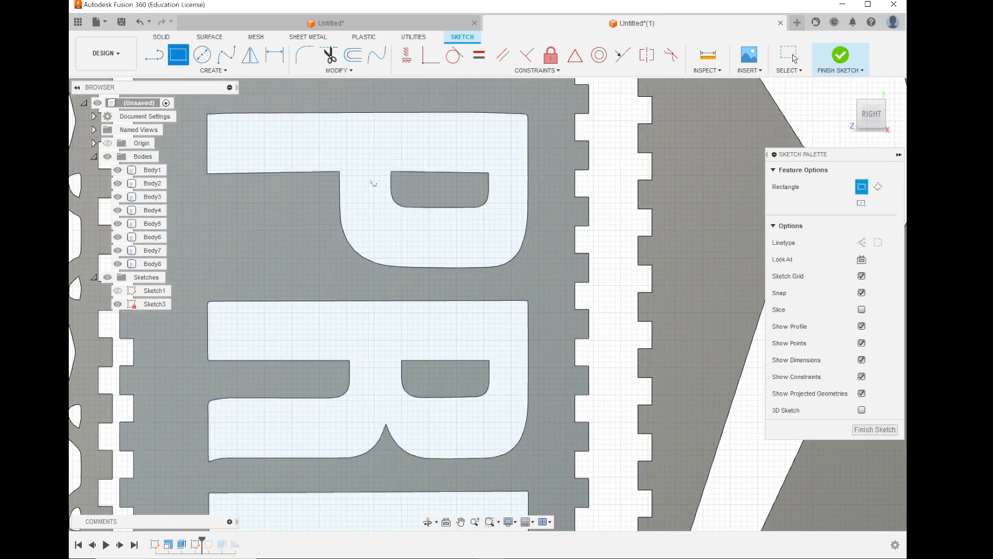
{"action": "left_click", "coordinate": [325, 181]}
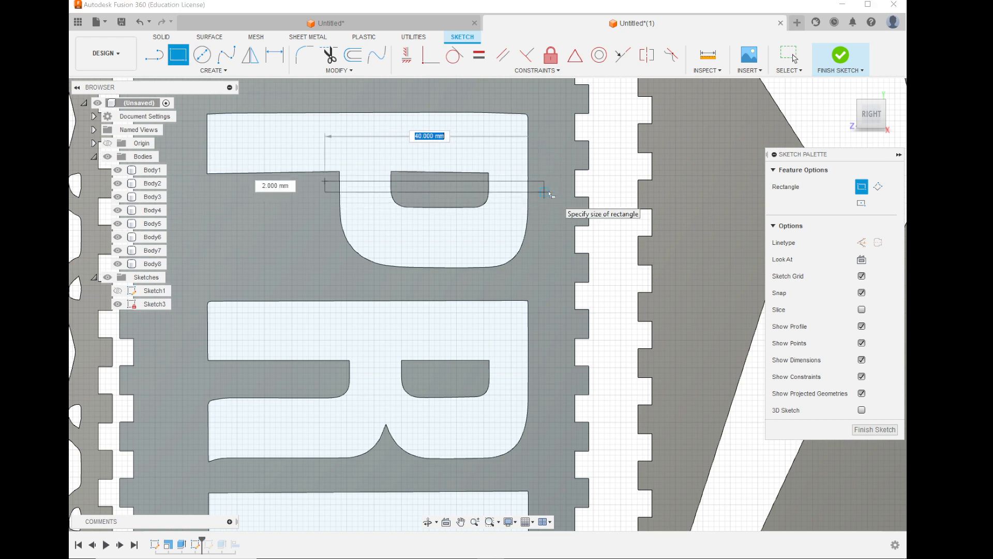
{"action": "left_click", "coordinate": [549, 191]}
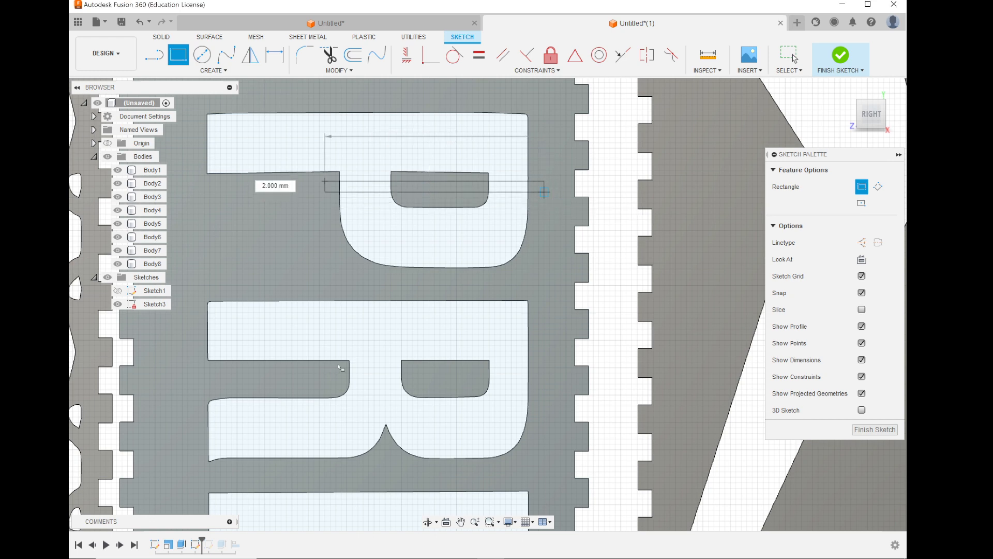
{"action": "key", "text": "Return"}
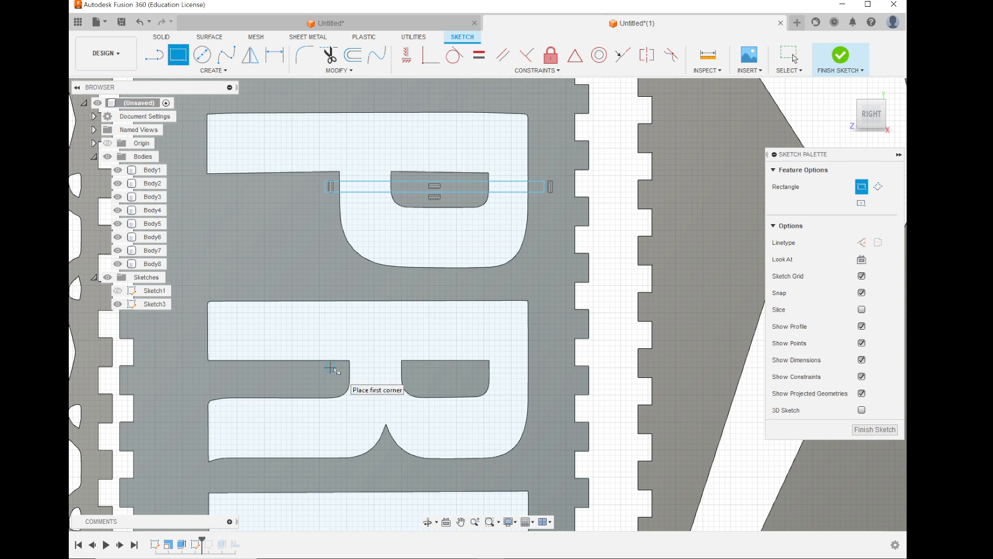
Step: Sketch a second thin rectangle about 38 mm by 2 mm across the letter R's island and finish the sketch
{"action": "left_click", "coordinate": [331, 368]}
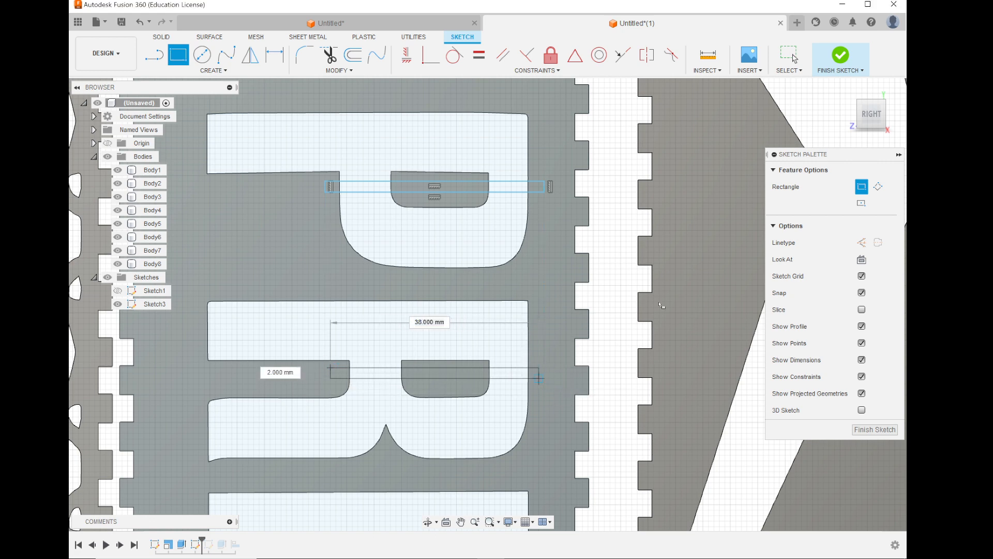
{"action": "left_click", "coordinate": [538, 378]}
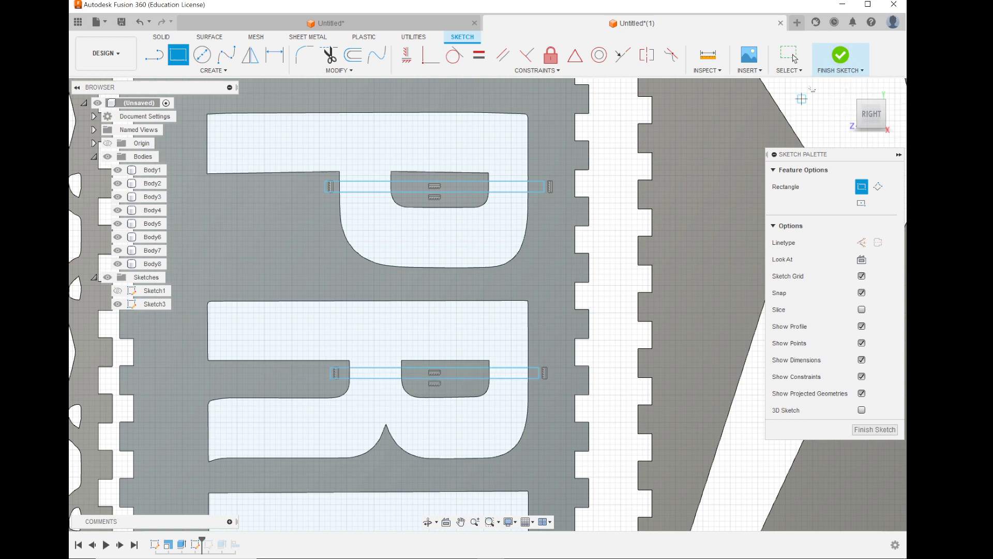
{"action": "left_click", "coordinate": [842, 54]}
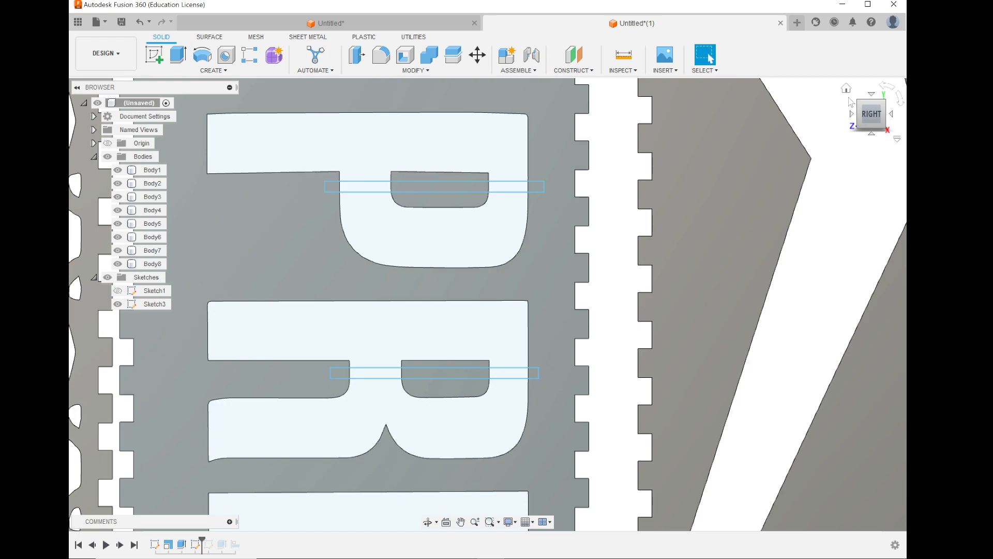
Step: Extrude the two strip profiles inside the P and R openings by -3 mm, using the Join operation
{"action": "left_click", "coordinate": [847, 89]}
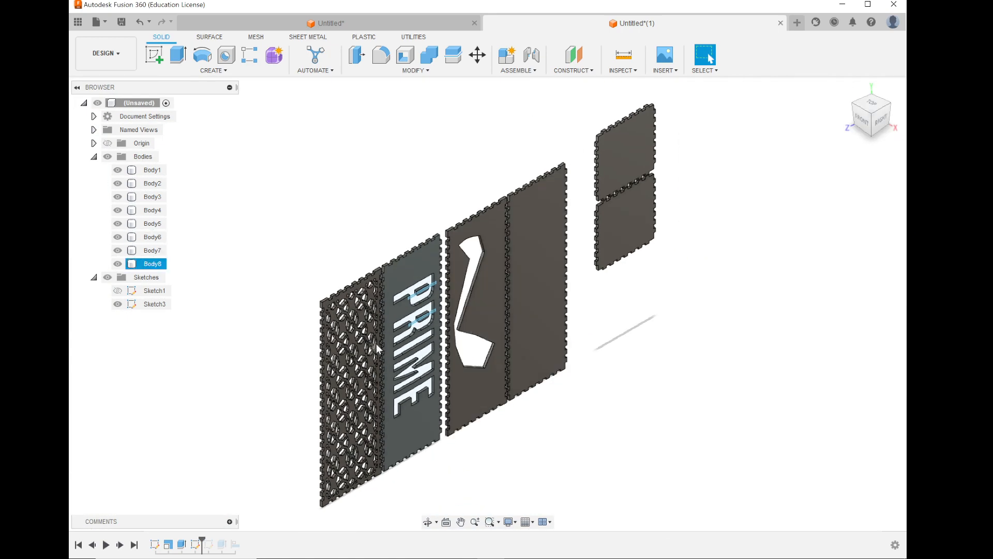
{"action": "scroll", "coordinate": [378, 349], "scroll_direction": "up", "scroll_amount": 5}
{"action": "scroll", "coordinate": [377, 349], "scroll_direction": "up", "scroll_amount": 3}
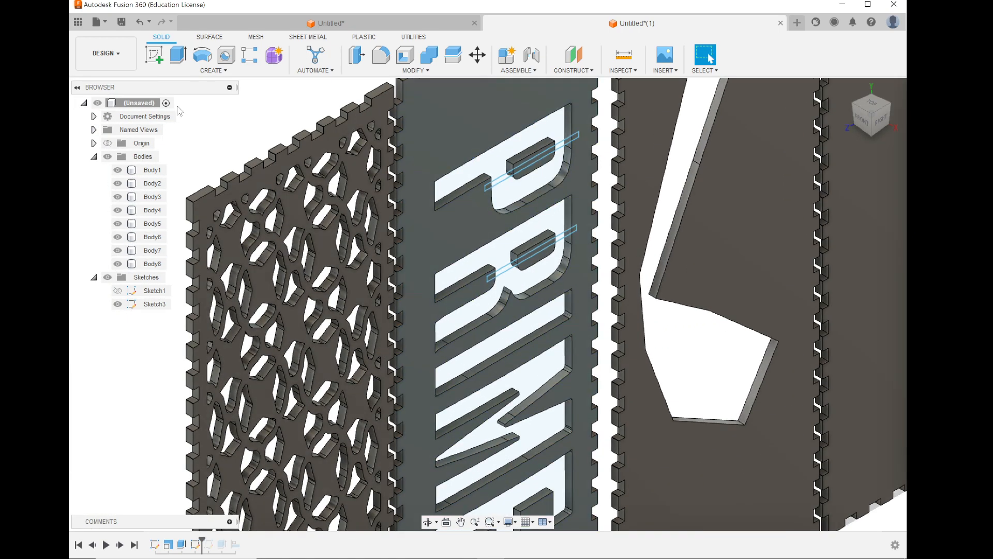
{"action": "left_click", "coordinate": [179, 56]}
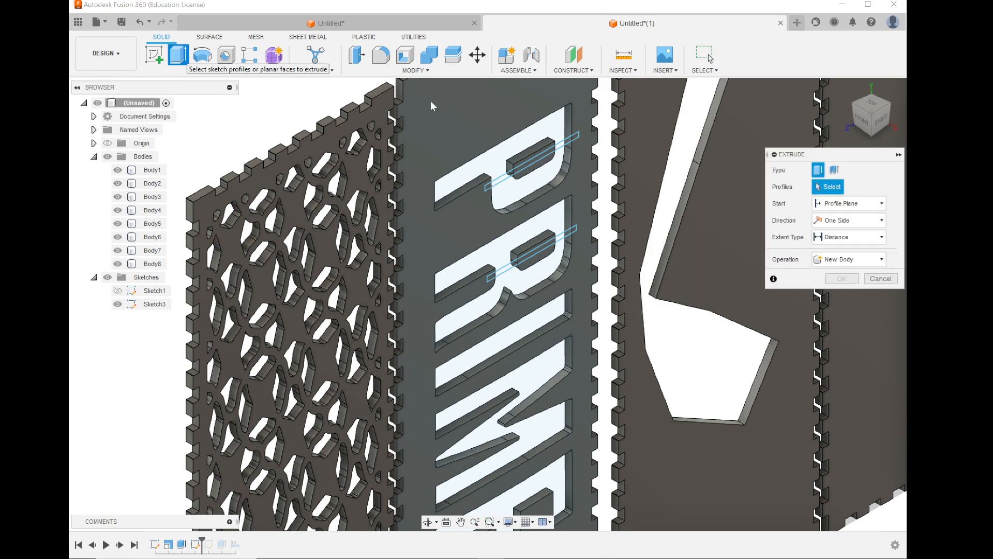
{"action": "scroll", "coordinate": [542, 177], "scroll_direction": "up", "scroll_amount": 6}
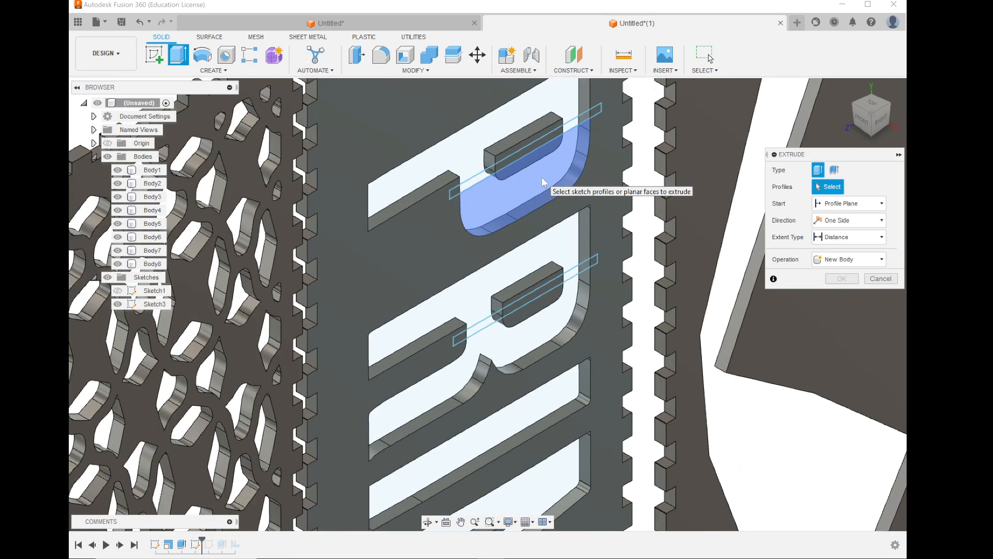
{"action": "scroll", "coordinate": [542, 177], "scroll_direction": "up", "scroll_amount": 1}
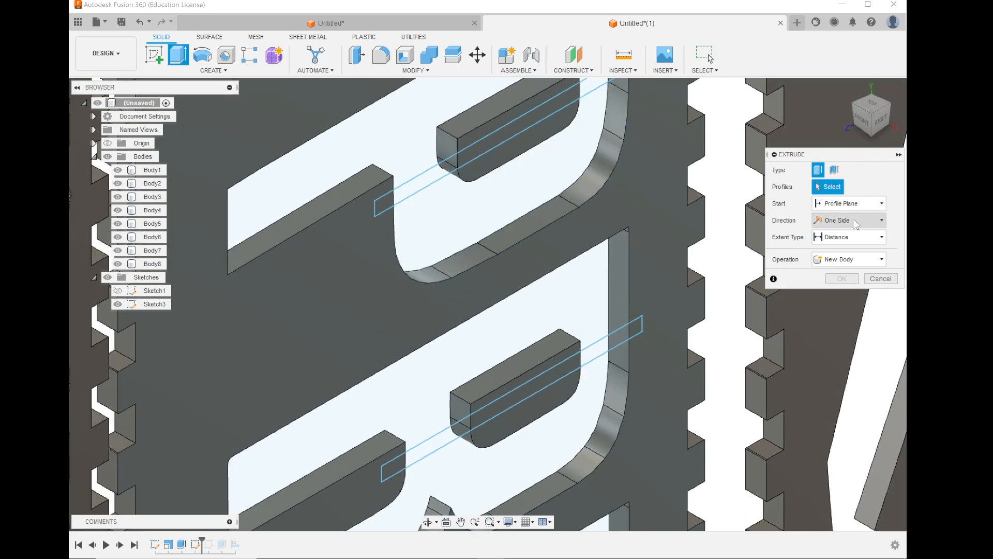
{"action": "left_click", "coordinate": [441, 174]}
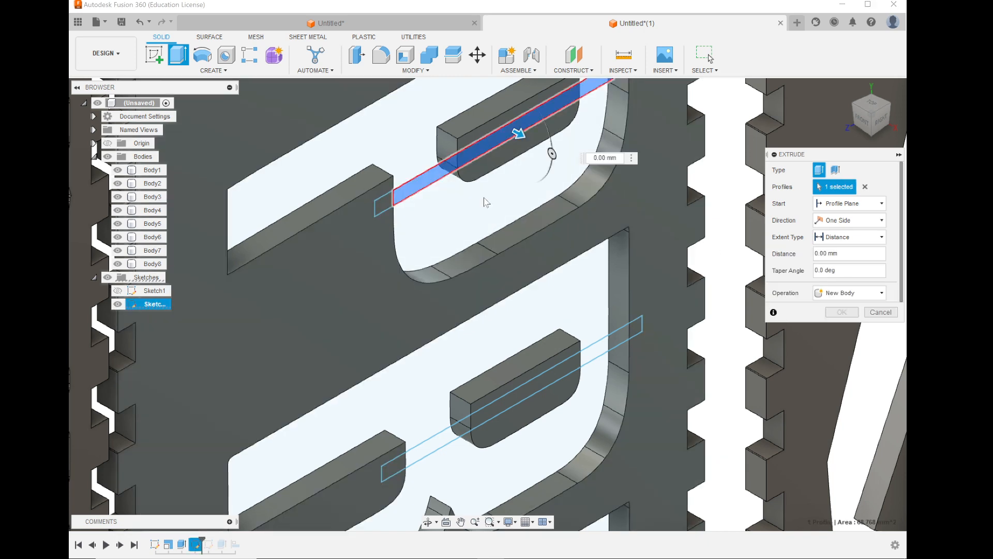
{"action": "left_click", "coordinate": [603, 352]}
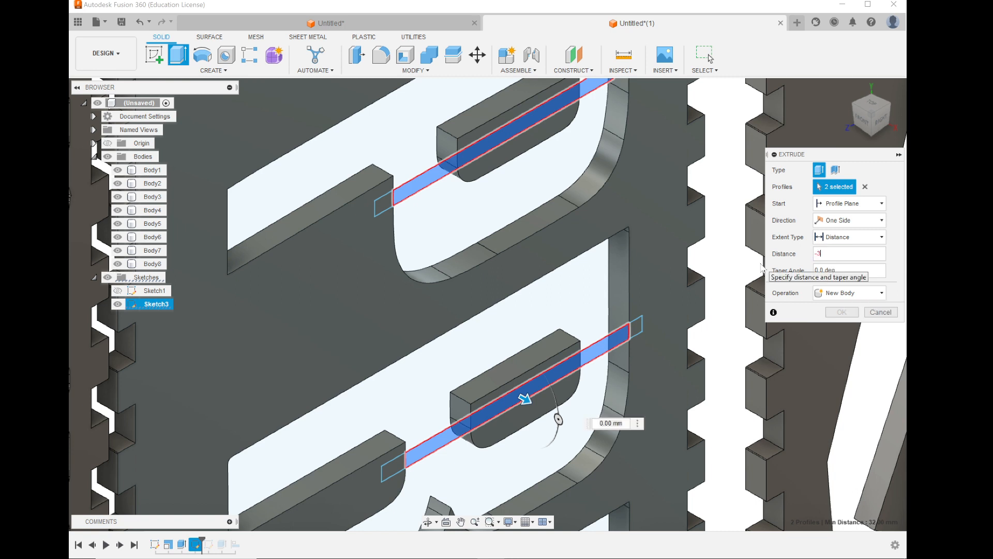
{"action": "type", "text": "3"}
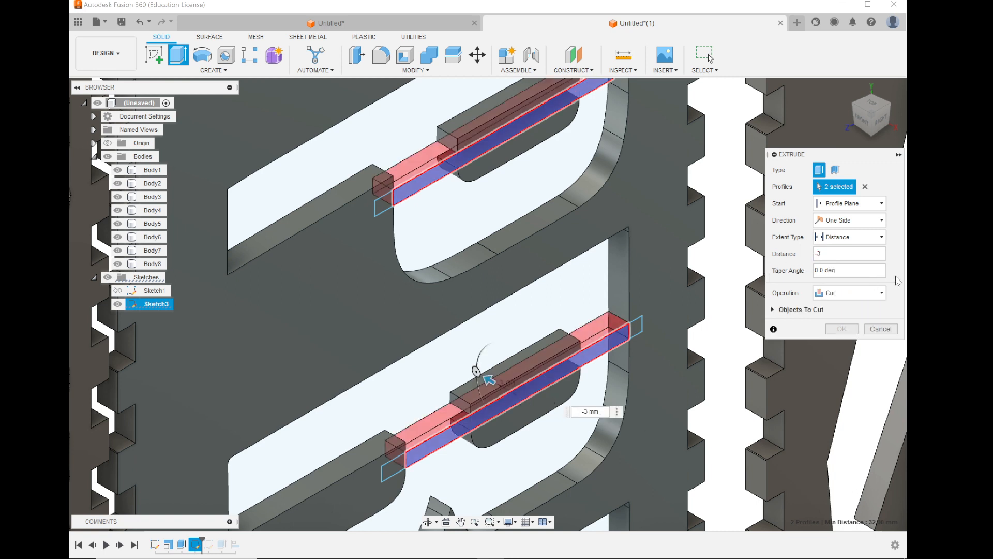
{"action": "left_click", "coordinate": [853, 293]}
{"action": "left_click", "coordinate": [849, 312]}
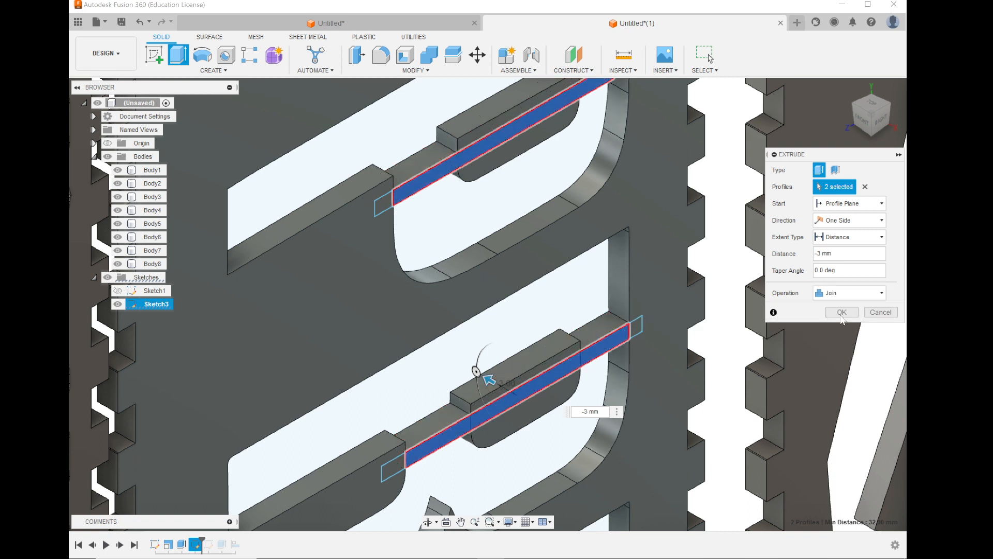
{"action": "left_click", "coordinate": [841, 314]}
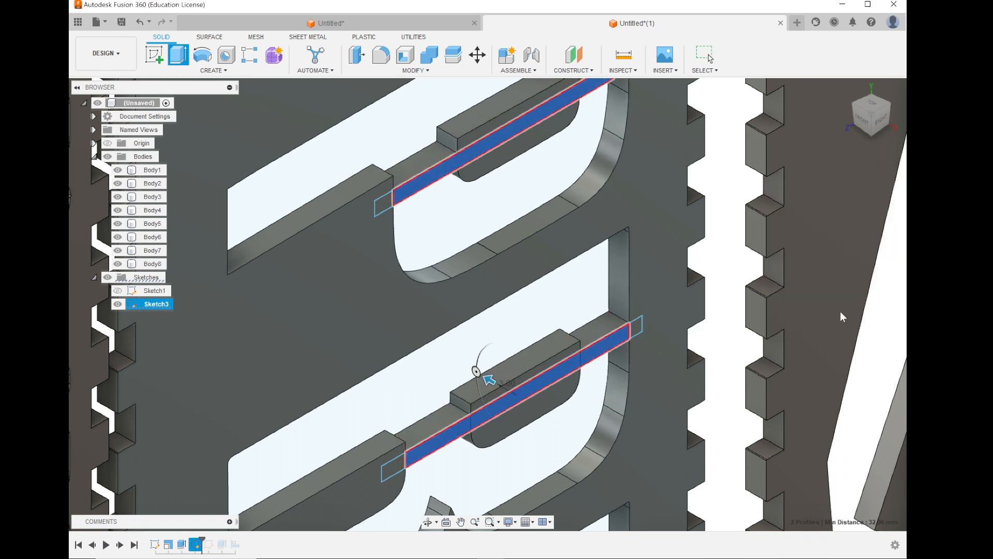
Step: Inspect the joined bridges in the letters P and R on the PRIME panel and the overall panel layout
{"action": "scroll", "coordinate": [671, 323], "scroll_direction": "down", "scroll_amount": 10}
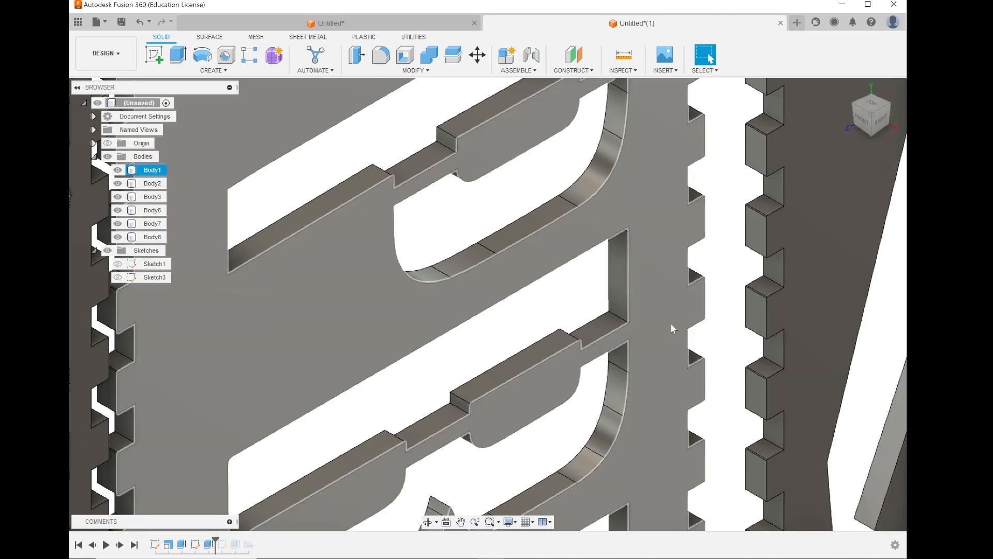
{"action": "scroll", "coordinate": [670, 322], "scroll_direction": "down", "scroll_amount": 3}
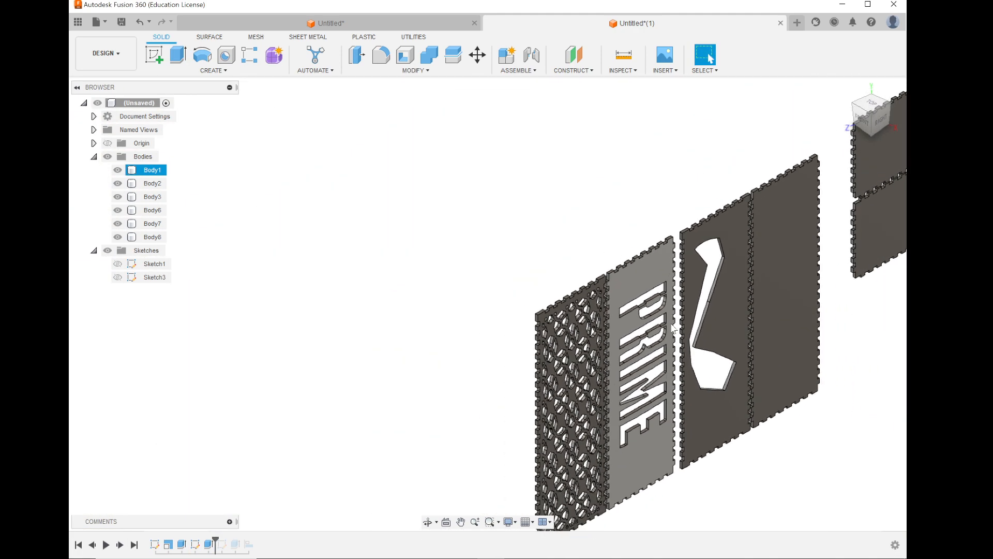
{"action": "left_click", "coordinate": [566, 245]}
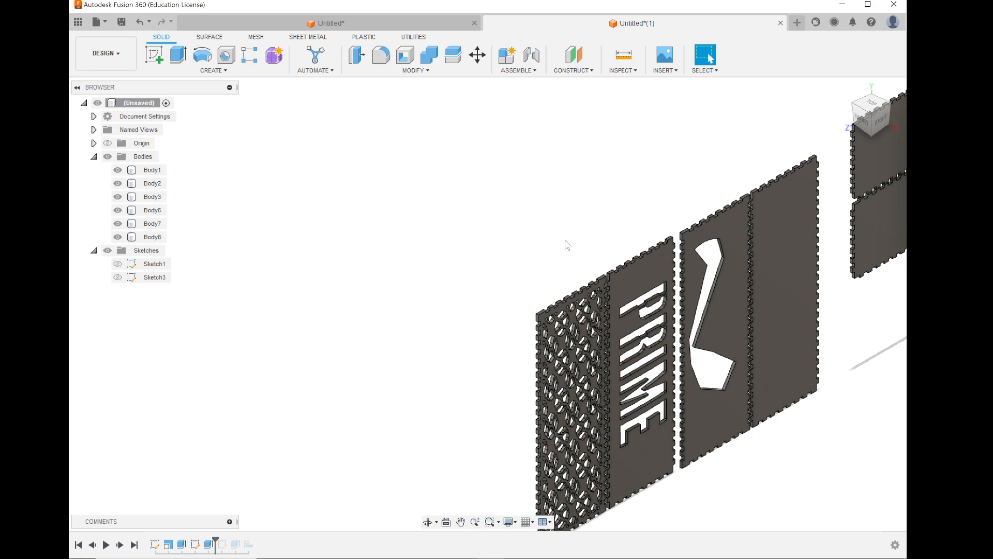
{"action": "scroll", "coordinate": [567, 244], "scroll_direction": "up", "scroll_amount": 4}
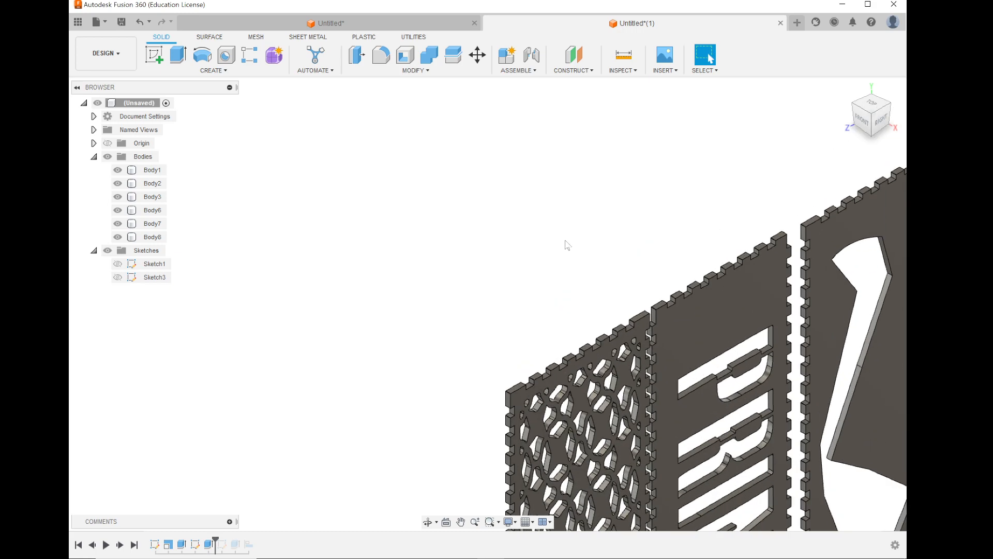
{"action": "left_click", "coordinate": [688, 368]}
{"action": "scroll", "coordinate": [690, 370], "scroll_direction": "up", "scroll_amount": 2}
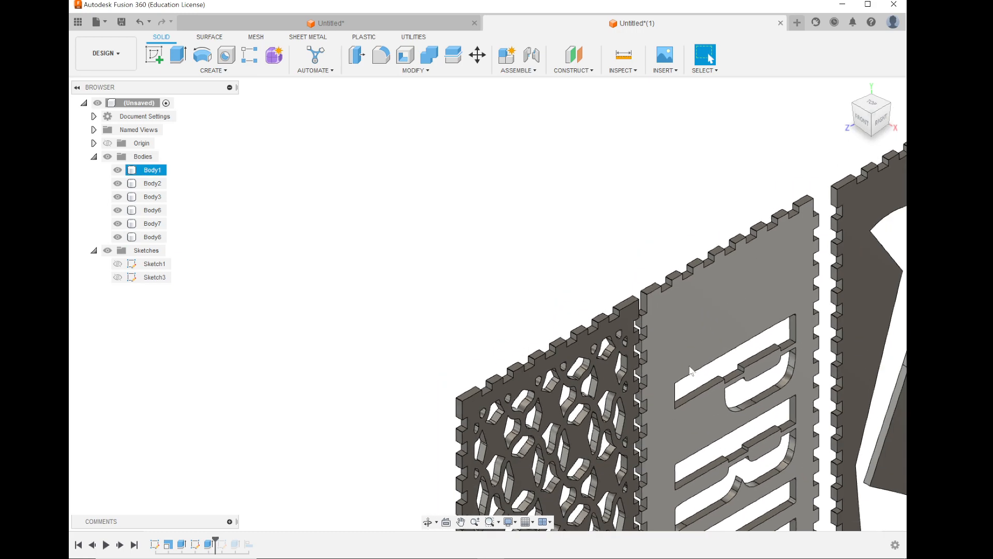
{"action": "scroll", "coordinate": [690, 370], "scroll_direction": "down", "scroll_amount": 3}
{"action": "left_click", "coordinate": [397, 325]}
{"action": "scroll", "coordinate": [337, 348], "scroll_direction": "down", "scroll_amount": 3}
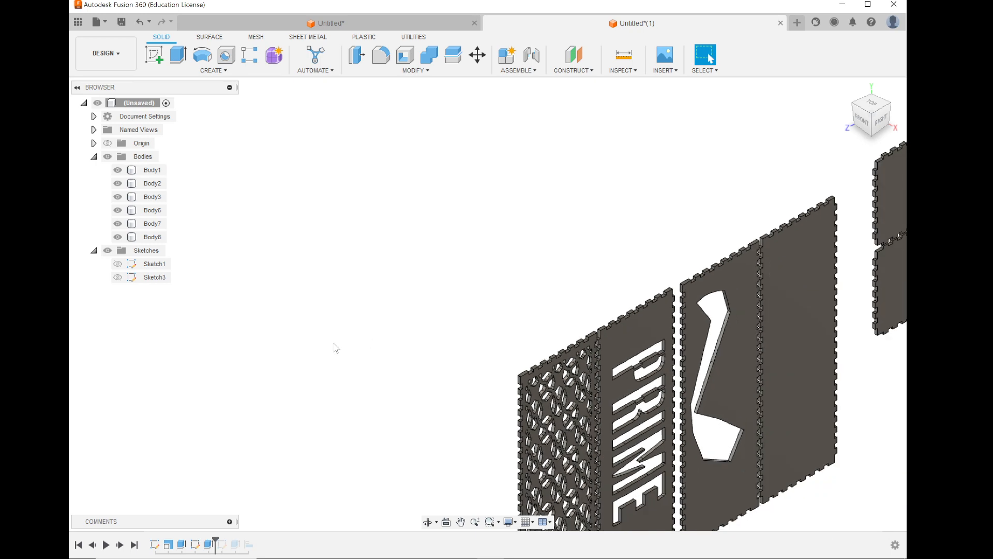
Step: Start an Align of bodies from the upper face of the first side-edge tab on the upper square panel
{"action": "left_click", "coordinate": [419, 71]}
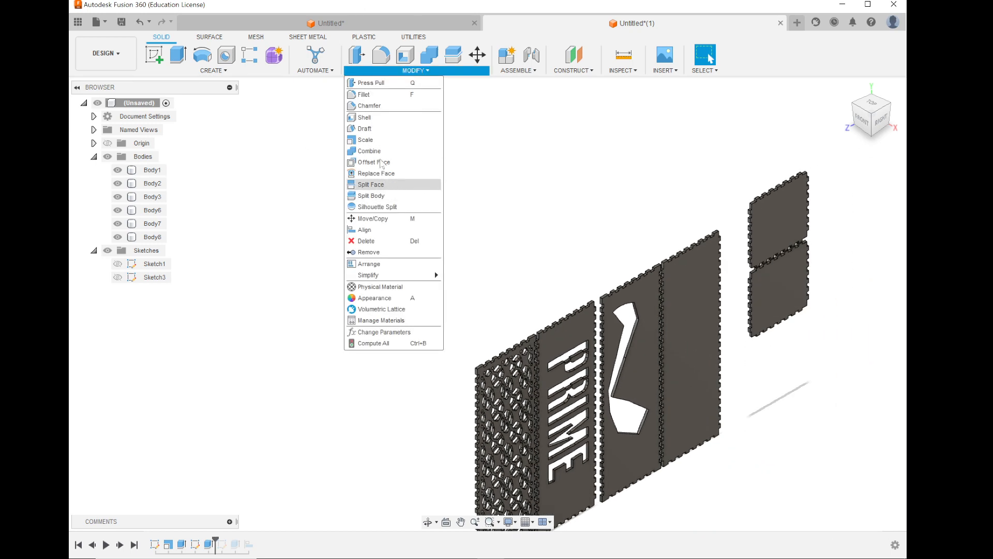
{"action": "left_click", "coordinate": [392, 230]}
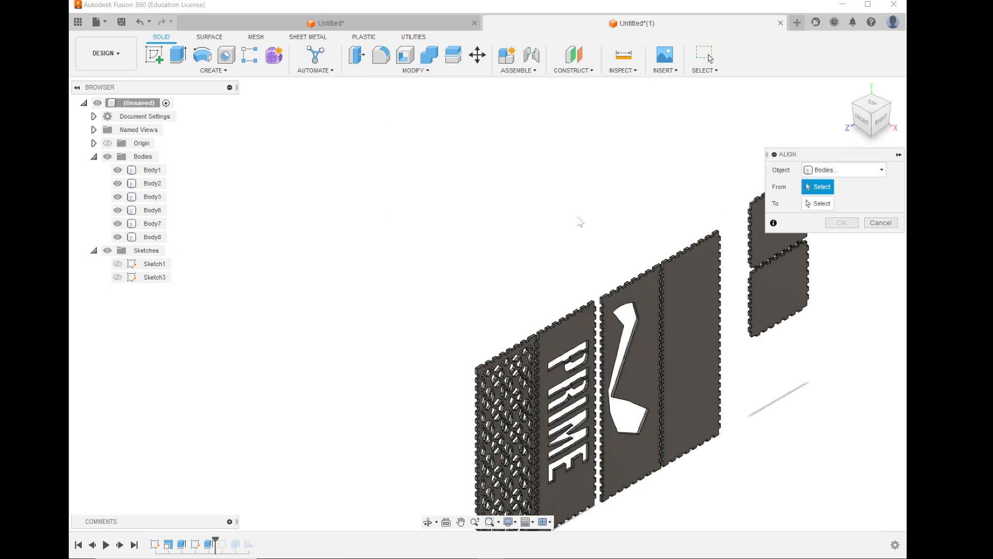
{"action": "scroll", "coordinate": [579, 222], "scroll_direction": "up", "scroll_amount": 3}
{"action": "scroll", "coordinate": [579, 219], "scroll_direction": "down", "scroll_amount": 5}
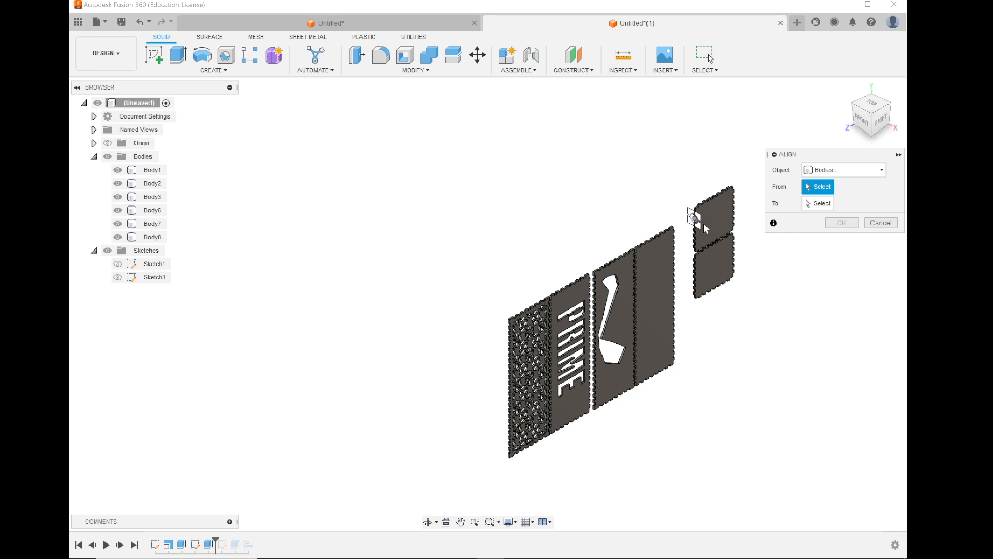
{"action": "scroll", "coordinate": [705, 225], "scroll_direction": "up", "scroll_amount": 4}
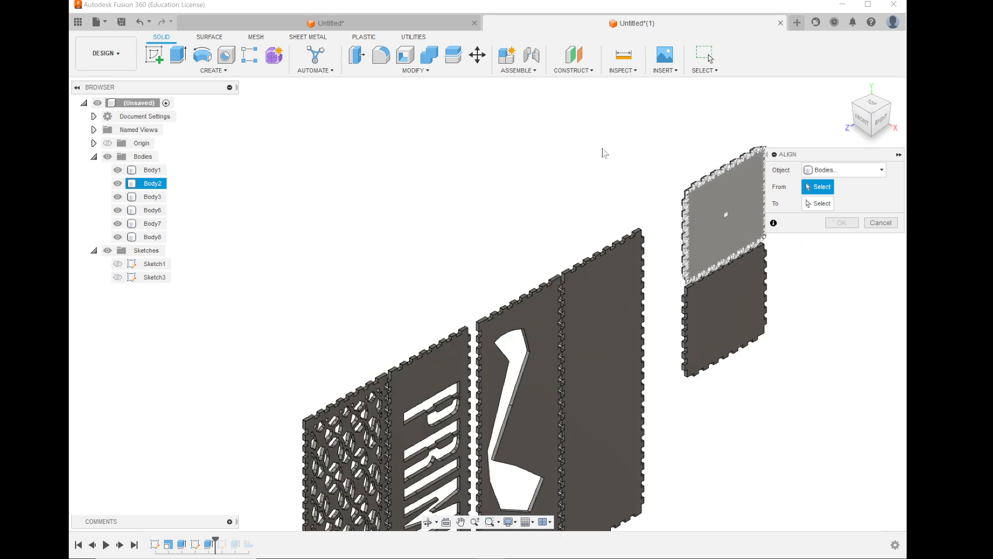
{"action": "scroll", "coordinate": [602, 151], "scroll_direction": "up", "scroll_amount": 3}
{"action": "scroll", "coordinate": [465, 279], "scroll_direction": "up", "scroll_amount": 2}
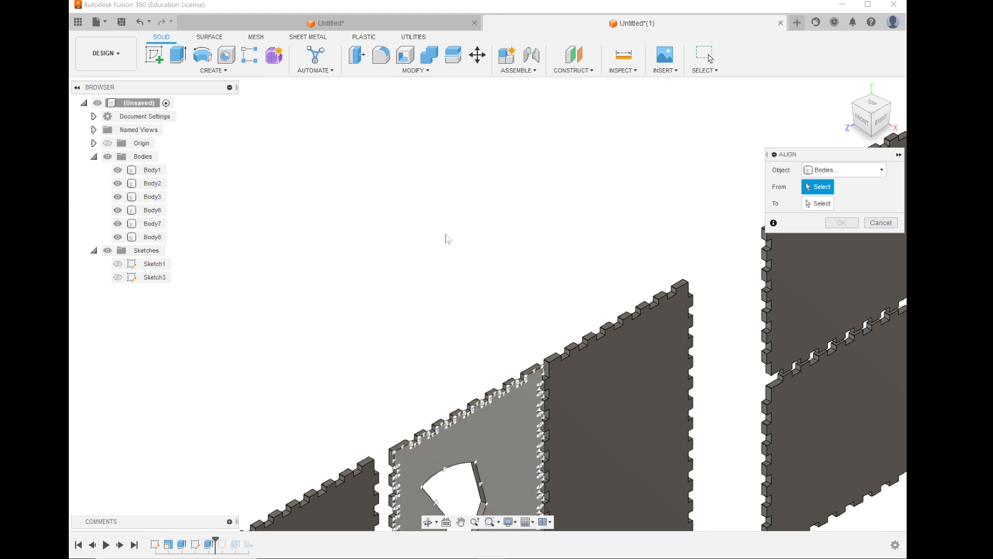
{"action": "scroll", "coordinate": [465, 212], "scroll_direction": "down", "scroll_amount": 2}
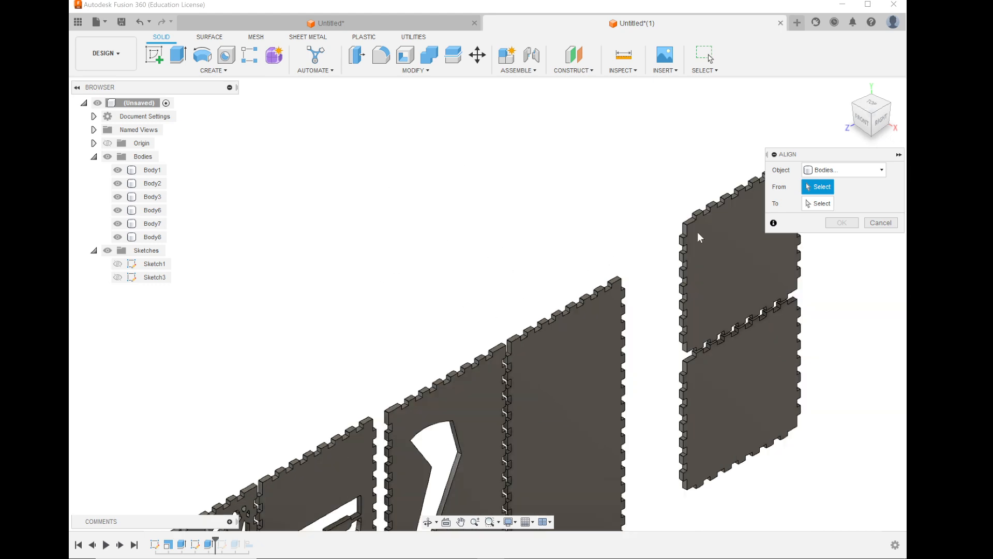
{"action": "scroll", "coordinate": [645, 238], "scroll_direction": "down", "scroll_amount": 3}
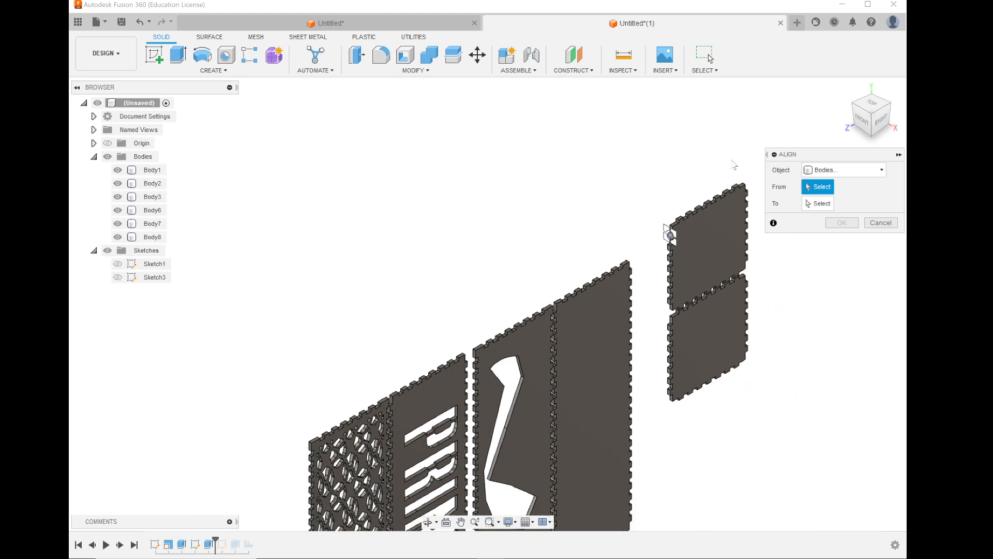
{"action": "scroll", "coordinate": [734, 165], "scroll_direction": "up", "scroll_amount": 2}
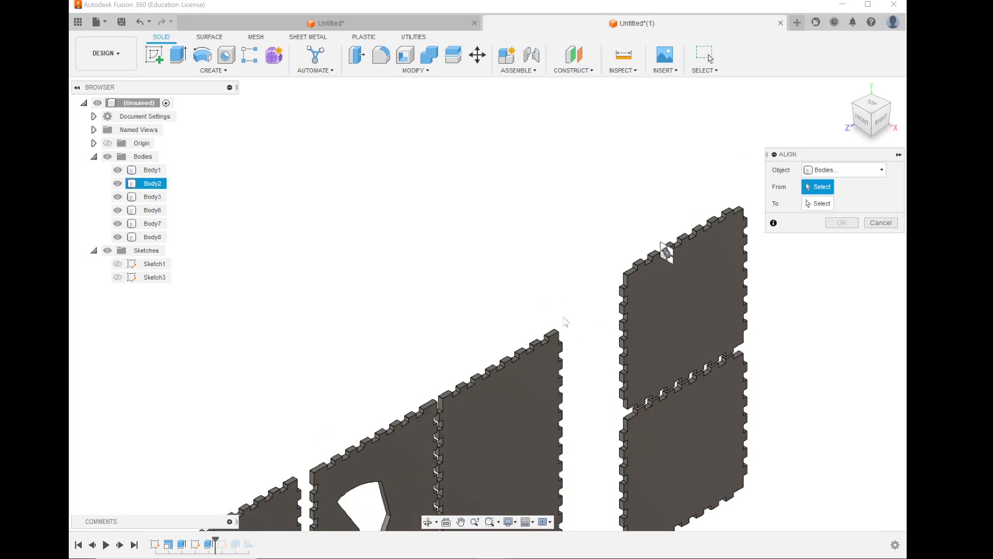
{"action": "scroll", "coordinate": [605, 311], "scroll_direction": "up", "scroll_amount": 5}
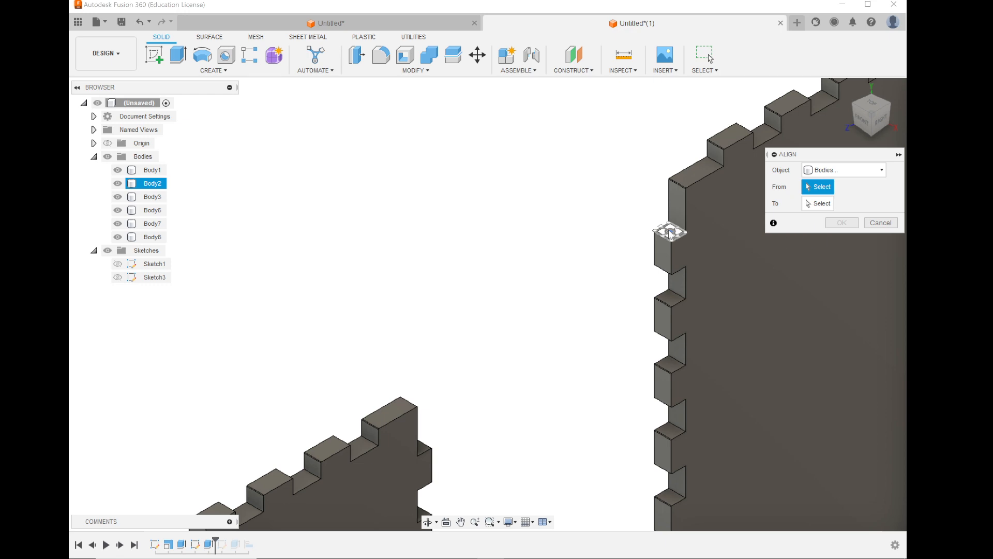
{"action": "left_click", "coordinate": [670, 233]}
Step: Align the square panel's tab face to the side face of the outer corner tab on the patterned panel's top edge
{"action": "scroll", "coordinate": [379, 223], "scroll_direction": "down", "scroll_amount": 5}
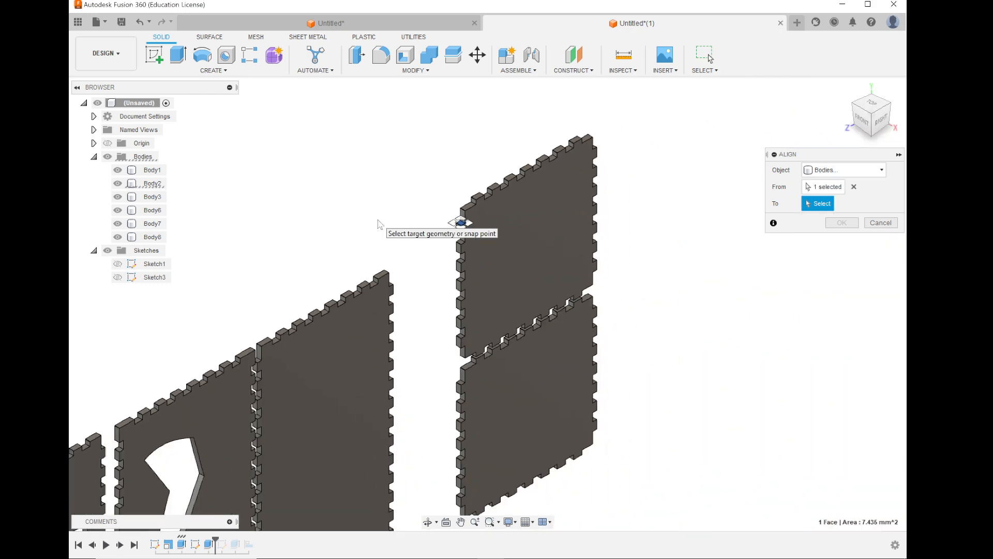
{"action": "scroll", "coordinate": [378, 222], "scroll_direction": "down", "scroll_amount": 4}
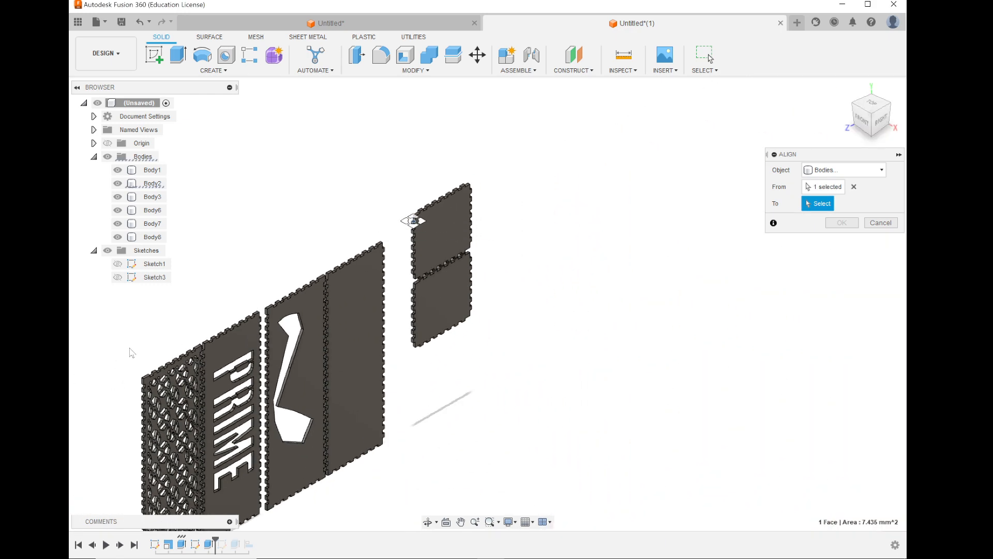
{"action": "scroll", "coordinate": [132, 347], "scroll_direction": "up", "scroll_amount": 8}
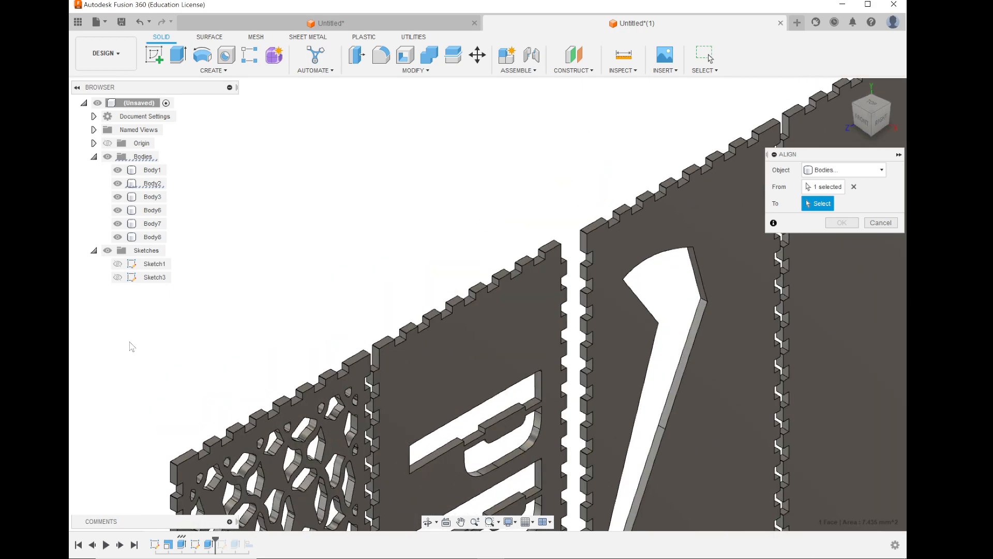
{"action": "scroll", "coordinate": [132, 346], "scroll_direction": "down", "scroll_amount": 4}
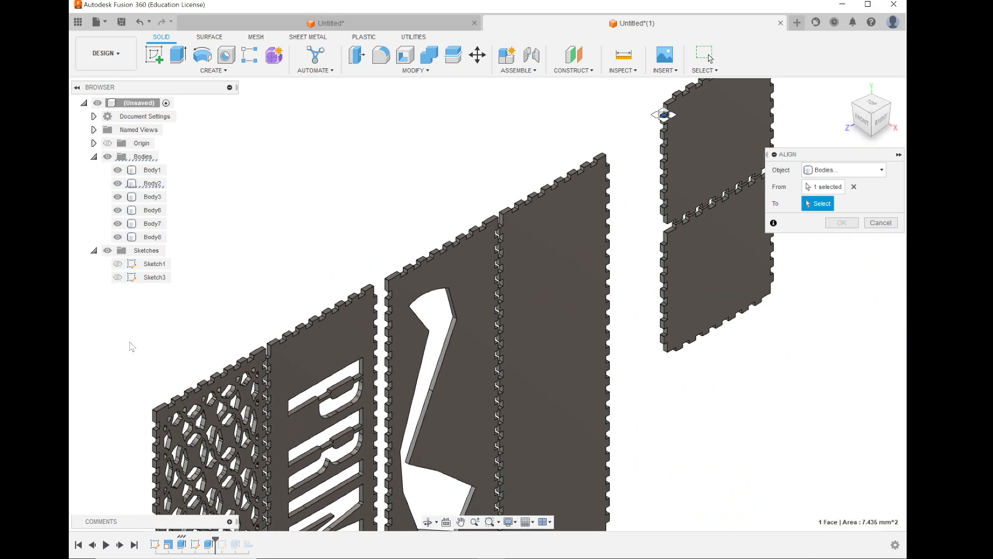
{"action": "scroll", "coordinate": [132, 347], "scroll_direction": "up", "scroll_amount": 3}
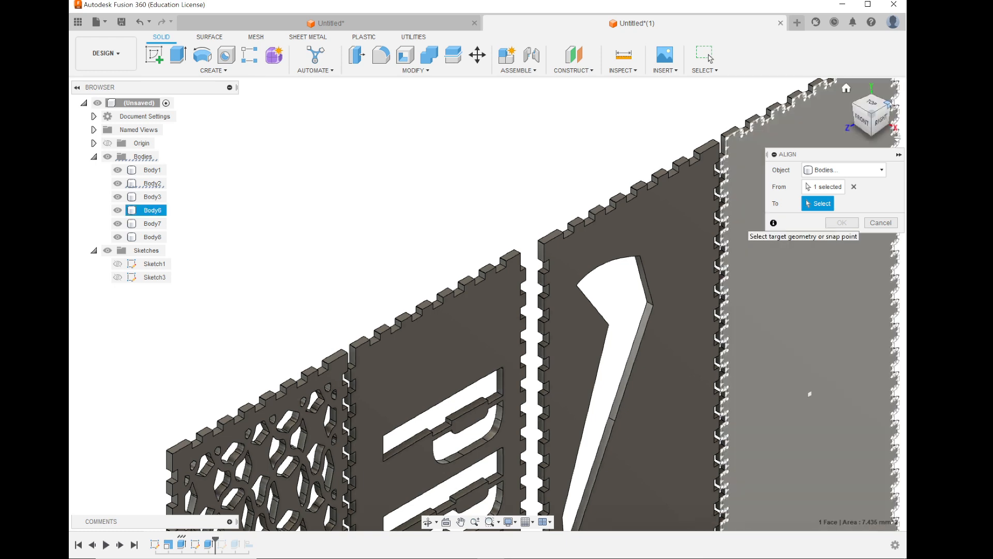
{"action": "left_click", "coordinate": [888, 103]}
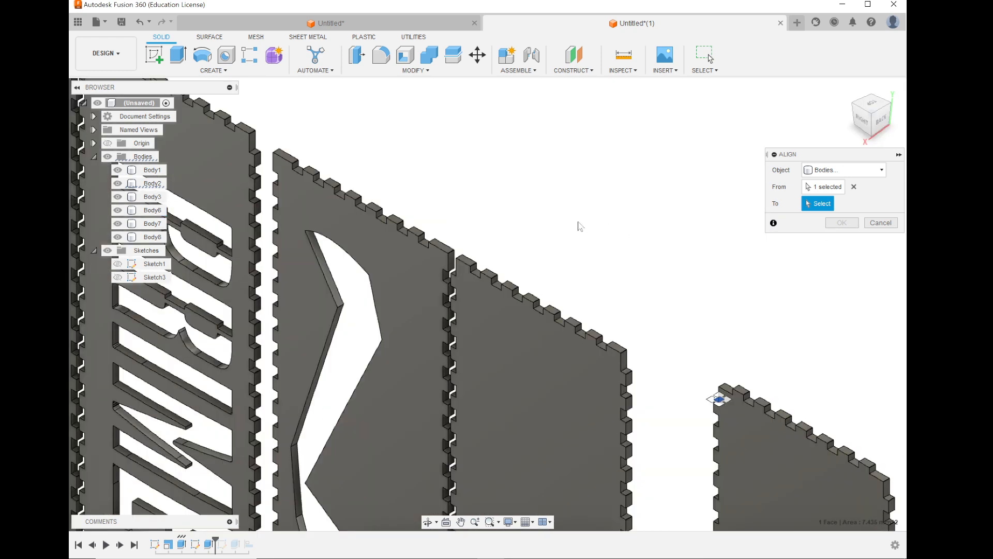
{"action": "scroll", "coordinate": [447, 228], "scroll_direction": "down", "scroll_amount": 4}
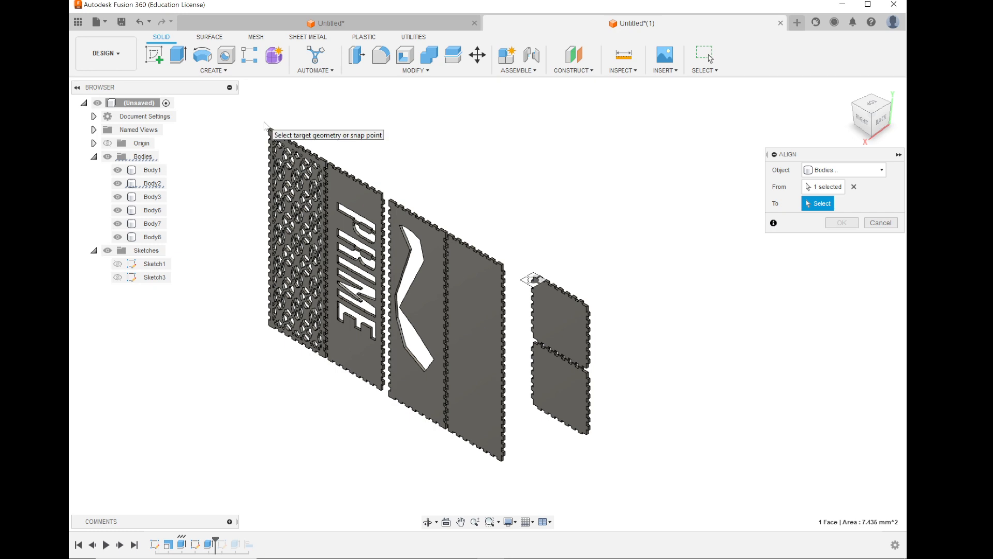
{"action": "scroll", "coordinate": [266, 127], "scroll_direction": "up", "scroll_amount": 2}
{"action": "scroll", "coordinate": [266, 126], "scroll_direction": "up", "scroll_amount": 6}
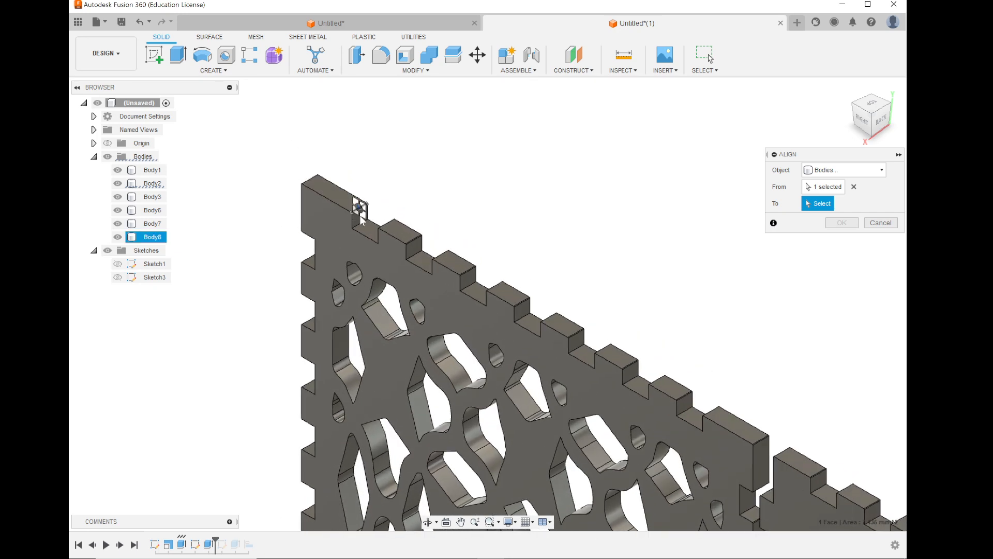
{"action": "left_click", "coordinate": [360, 219]}
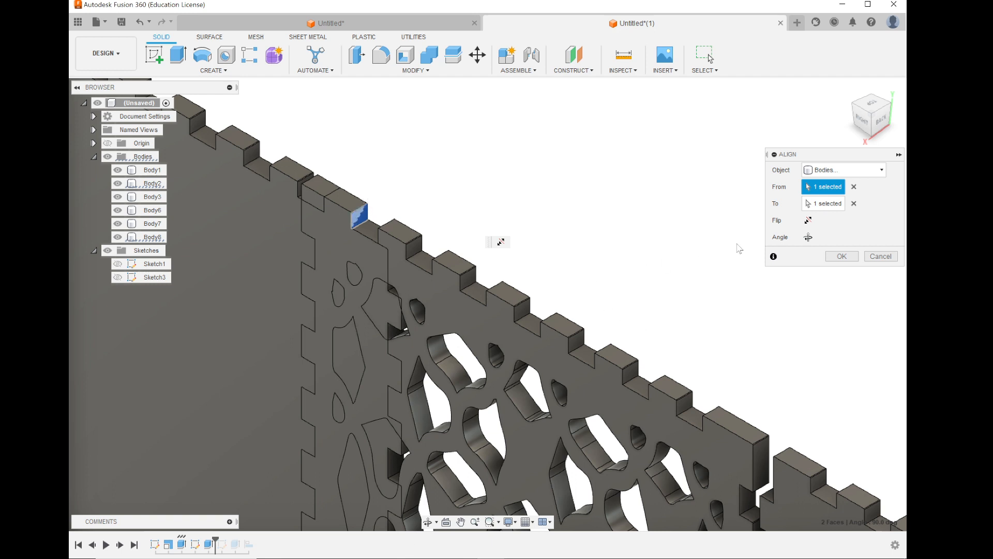
Step: Flip and rotate the square panel so it lies as a lid interlocked with the patterned panel's top edge, and apply the alignment
{"action": "left_click", "coordinate": [809, 221]}
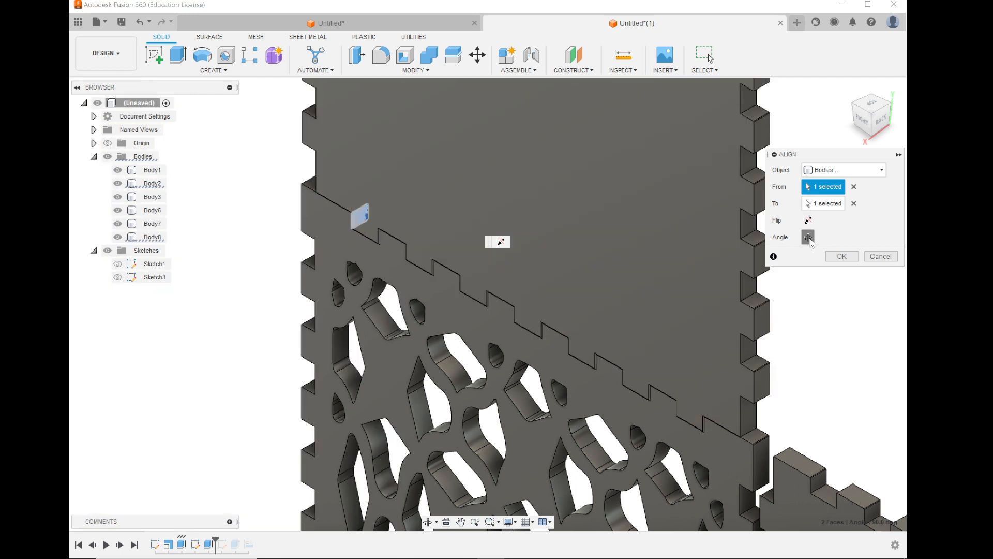
{"action": "left_click", "coordinate": [808, 238]}
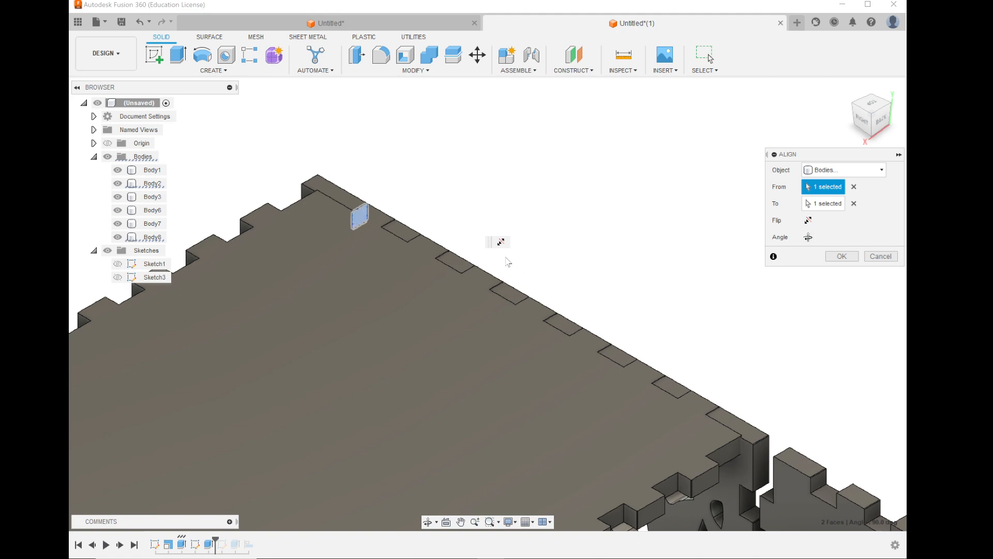
{"action": "scroll", "coordinate": [508, 262], "scroll_direction": "down", "scroll_amount": 5}
{"action": "scroll", "coordinate": [508, 261], "scroll_direction": "up", "scroll_amount": 4}
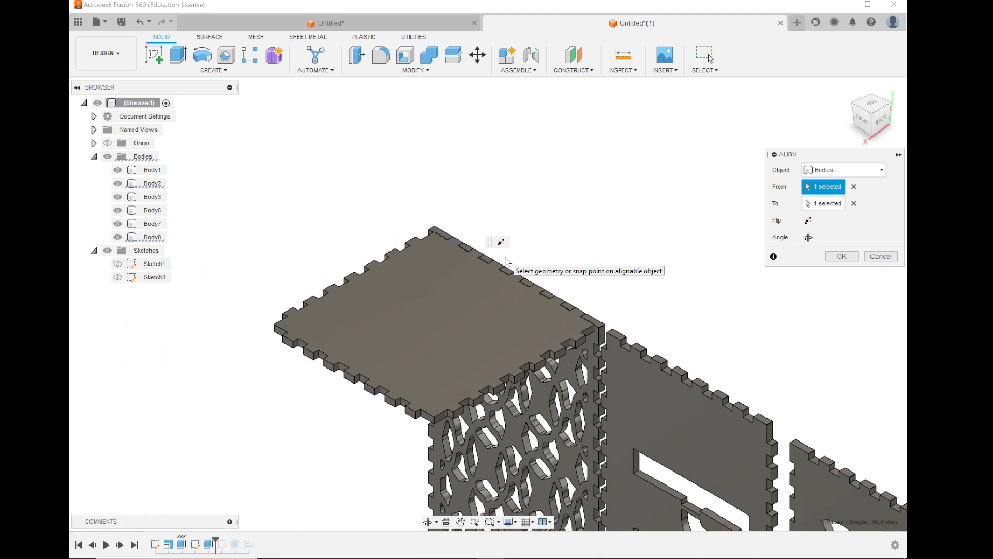
{"action": "scroll", "coordinate": [508, 261], "scroll_direction": "up", "scroll_amount": 3}
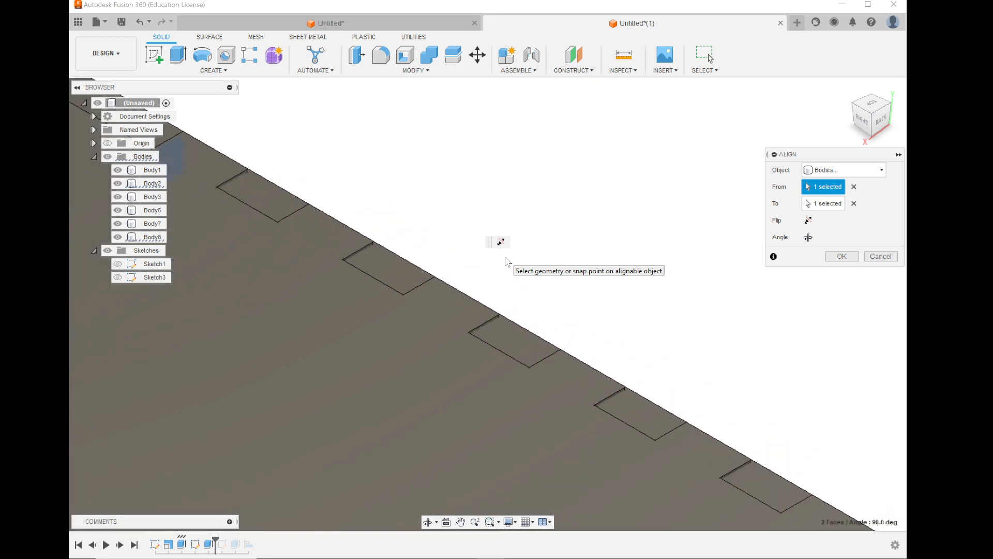
{"action": "scroll", "coordinate": [508, 262], "scroll_direction": "down", "scroll_amount": 5}
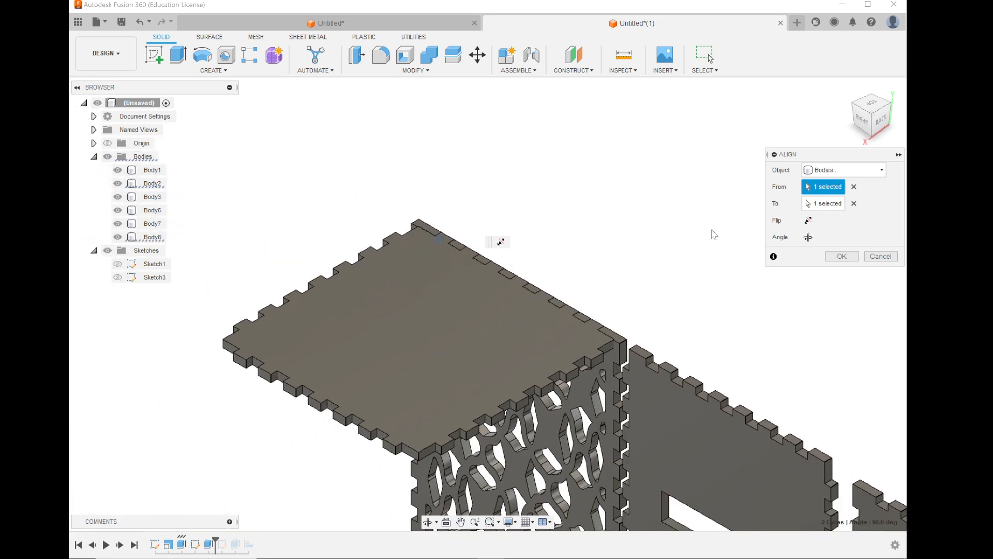
{"action": "left_click", "coordinate": [848, 258]}
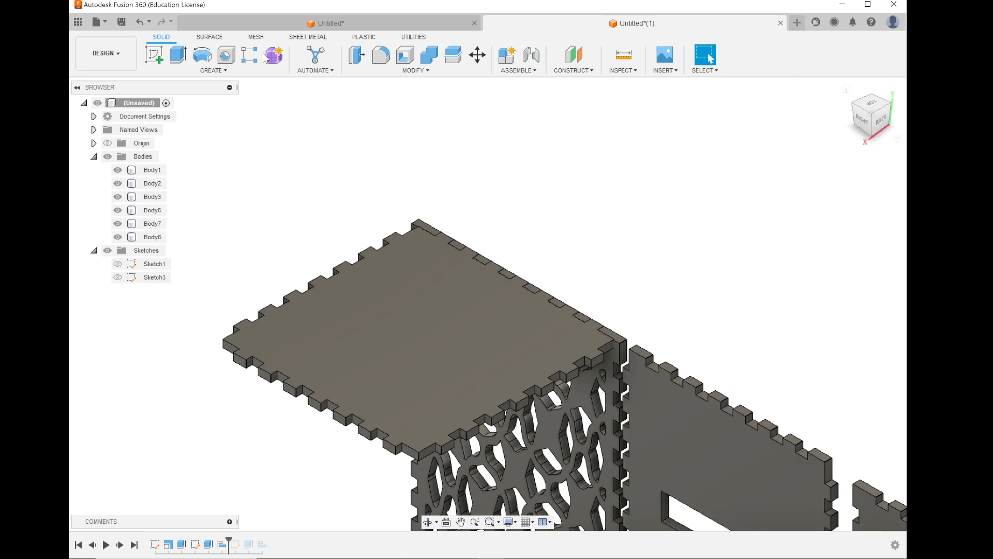
Step: Align the PRIME panel from its top corner tab's side face to the matching tab face on the lid near the shared corner
{"action": "left_click", "coordinate": [414, 70]}
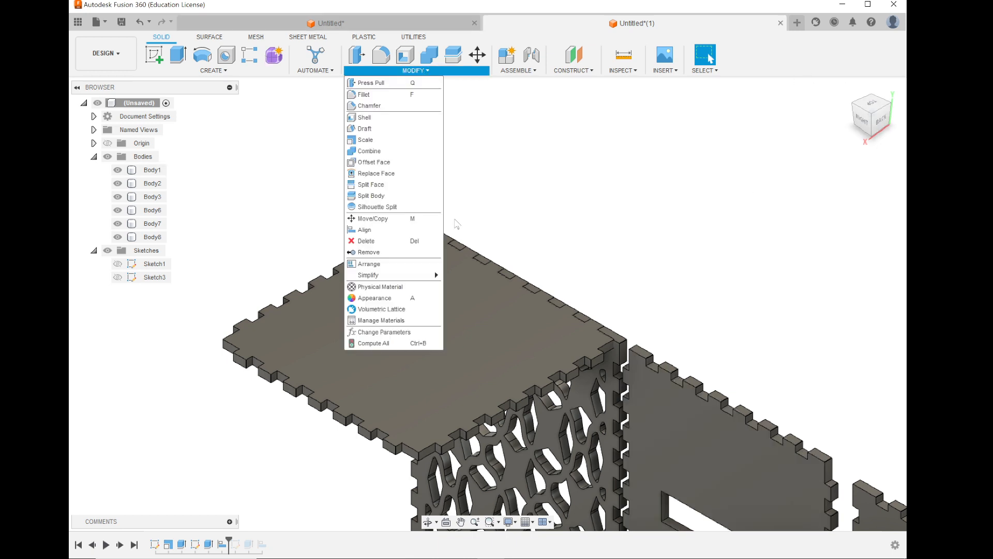
{"action": "left_click", "coordinate": [382, 231]}
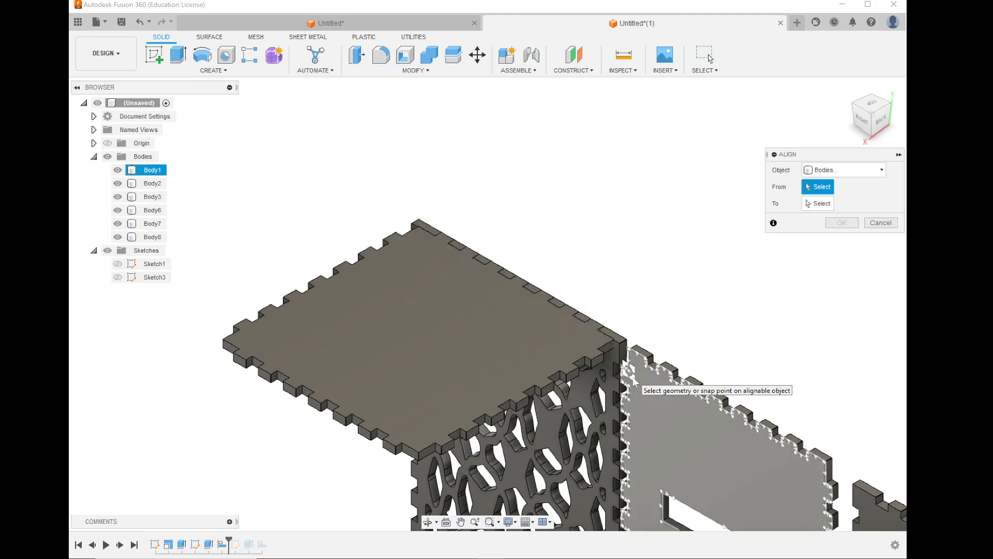
{"action": "scroll", "coordinate": [633, 377], "scroll_direction": "up", "scroll_amount": 2}
{"action": "scroll", "coordinate": [739, 371], "scroll_direction": "up", "scroll_amount": 4}
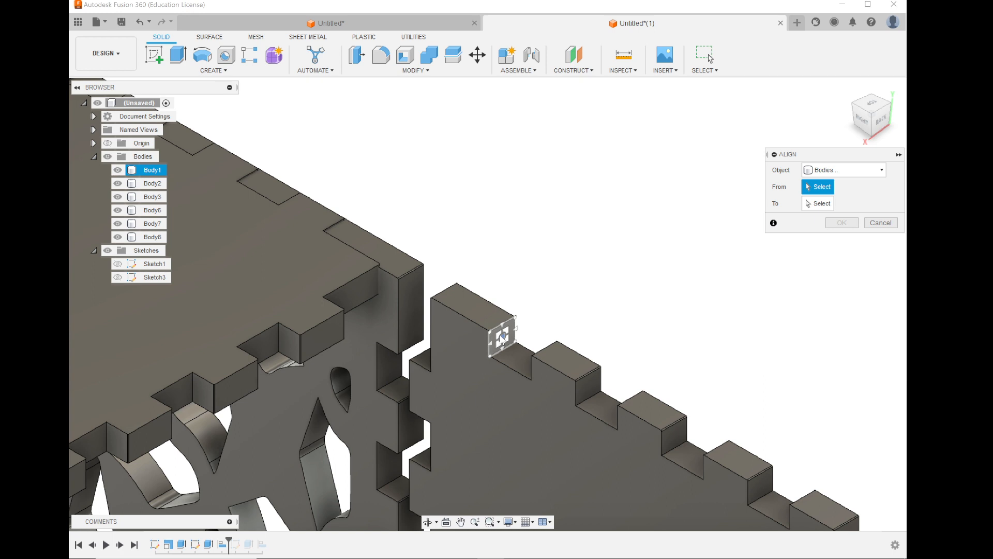
{"action": "left_click", "coordinate": [501, 339]}
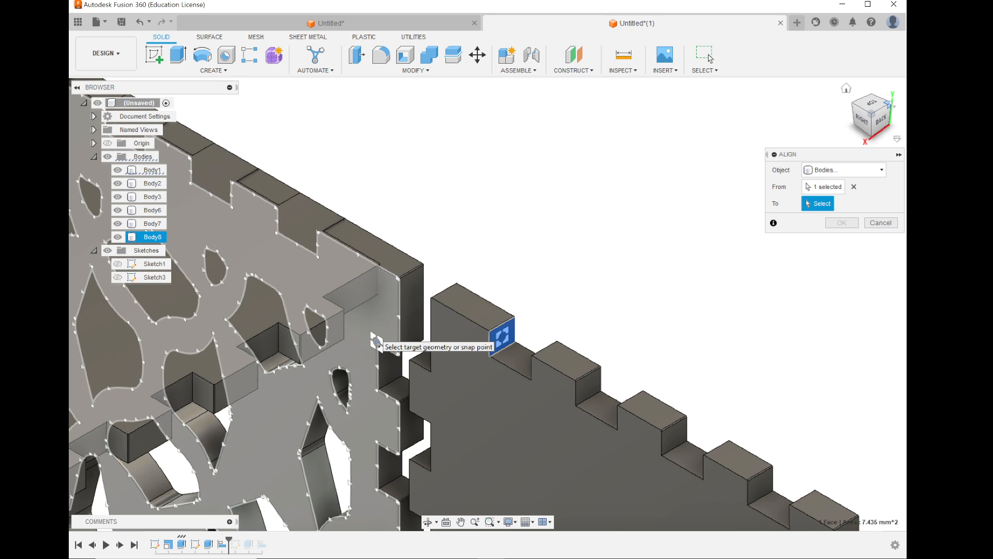
{"action": "middle_click_drag", "start_coordinate": [377, 343], "coordinate": [664, 212], "text": "shift"}
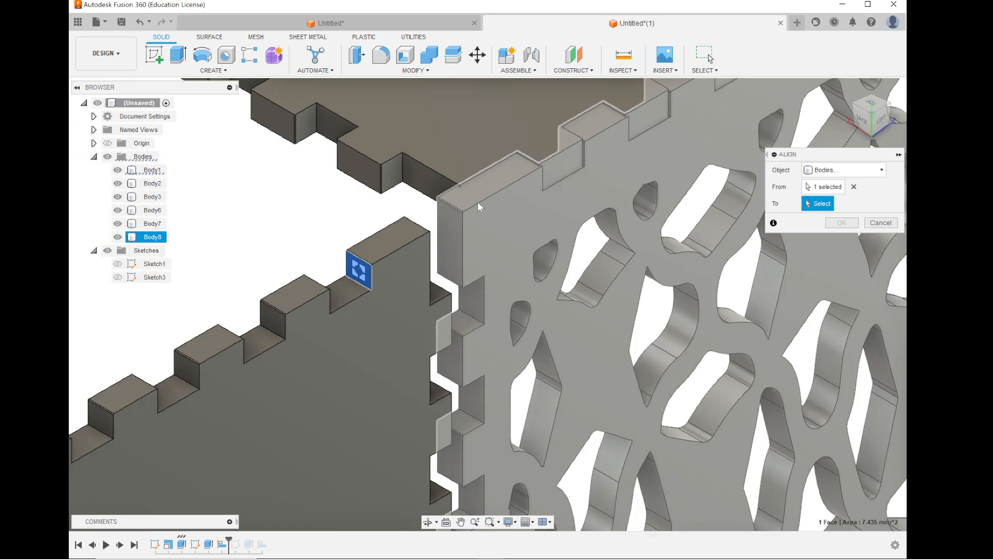
{"action": "left_click", "coordinate": [395, 179]}
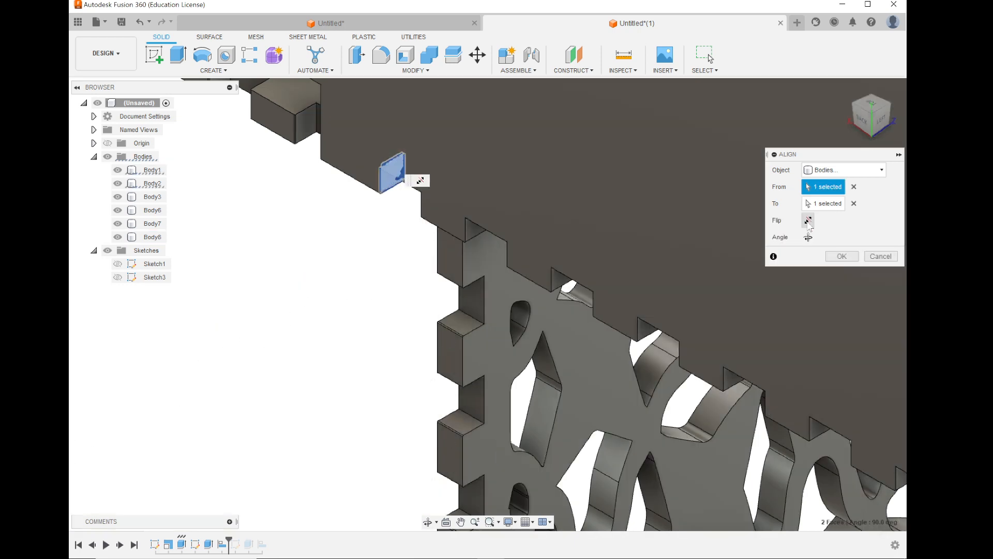
Step: Flip the PRIME panel so its fingers interlock with the lid and the patterned panel, and apply the alignment
{"action": "left_click", "coordinate": [808, 219]}
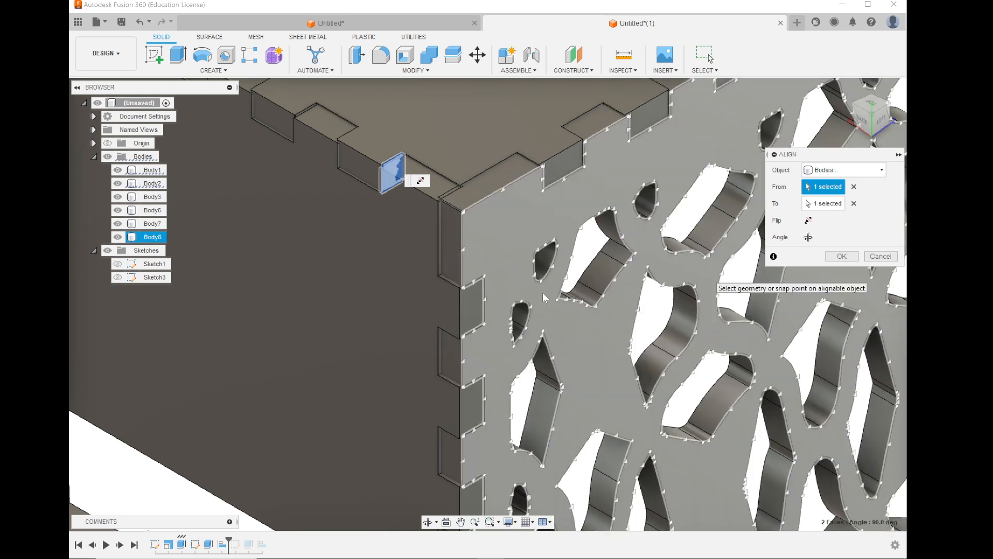
{"action": "scroll", "coordinate": [348, 314], "scroll_direction": "up", "scroll_amount": 3}
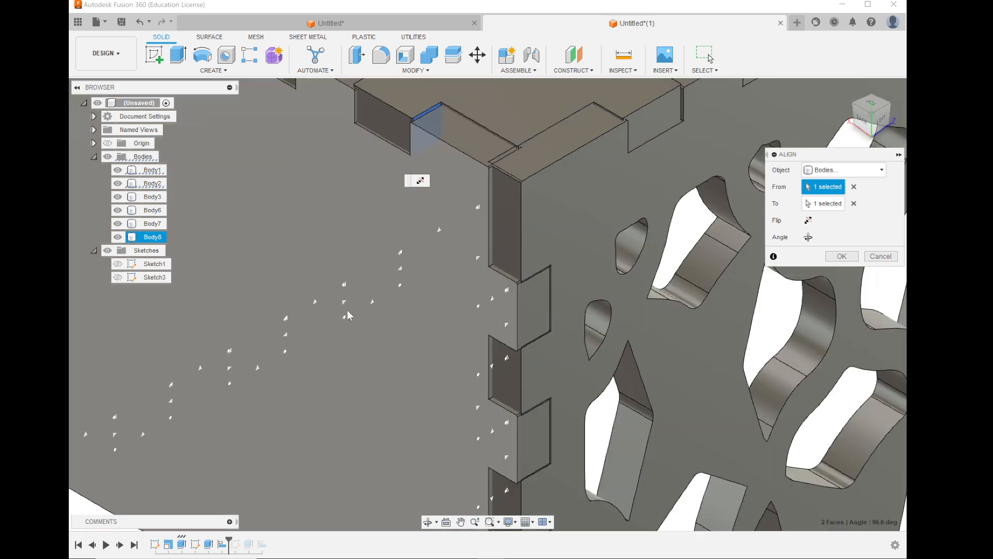
{"action": "scroll", "coordinate": [347, 312], "scroll_direction": "down", "scroll_amount": 5}
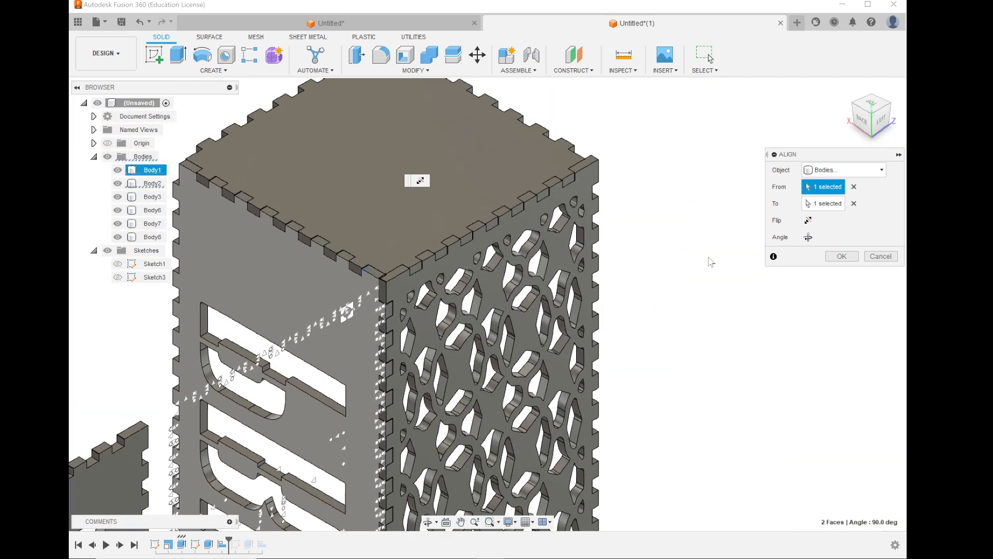
{"action": "left_click", "coordinate": [842, 256]}
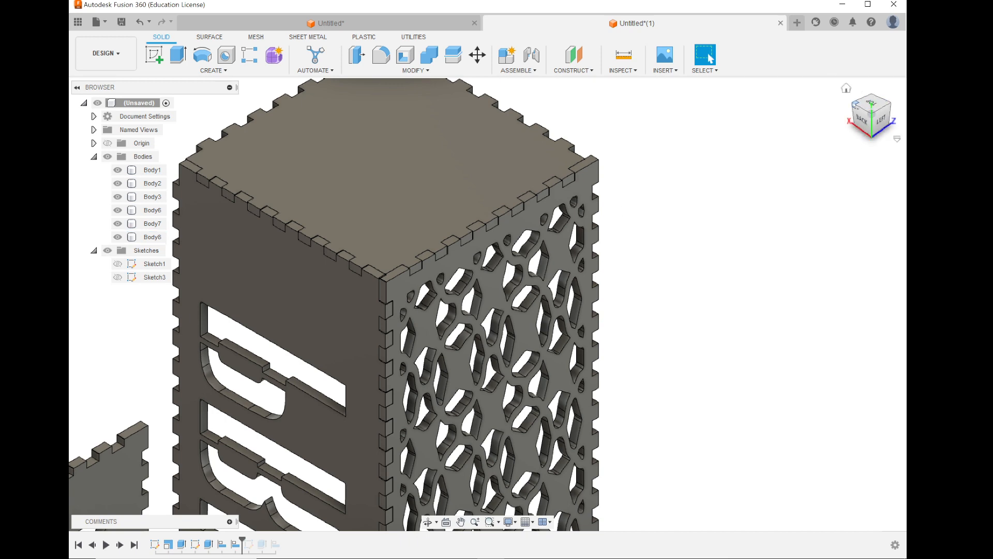
{"action": "left_click", "coordinate": [855, 104]}
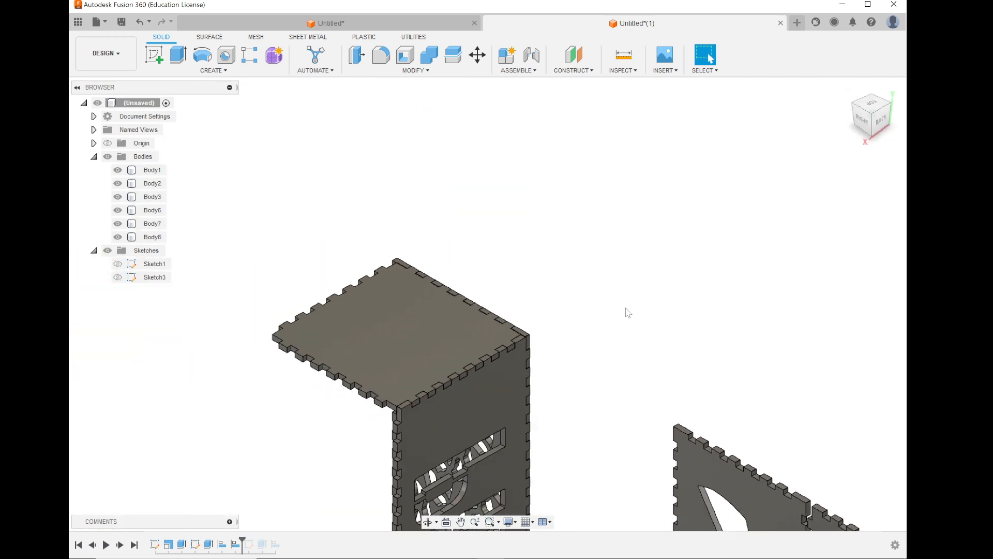
Step: Start aligning the zigzag-cutout panel, using the side face of the outer corner tab on its top edge as the origin
{"action": "scroll", "coordinate": [627, 312], "scroll_direction": "down", "scroll_amount": 5}
{"action": "scroll", "coordinate": [607, 417], "scroll_direction": "up", "scroll_amount": 10}
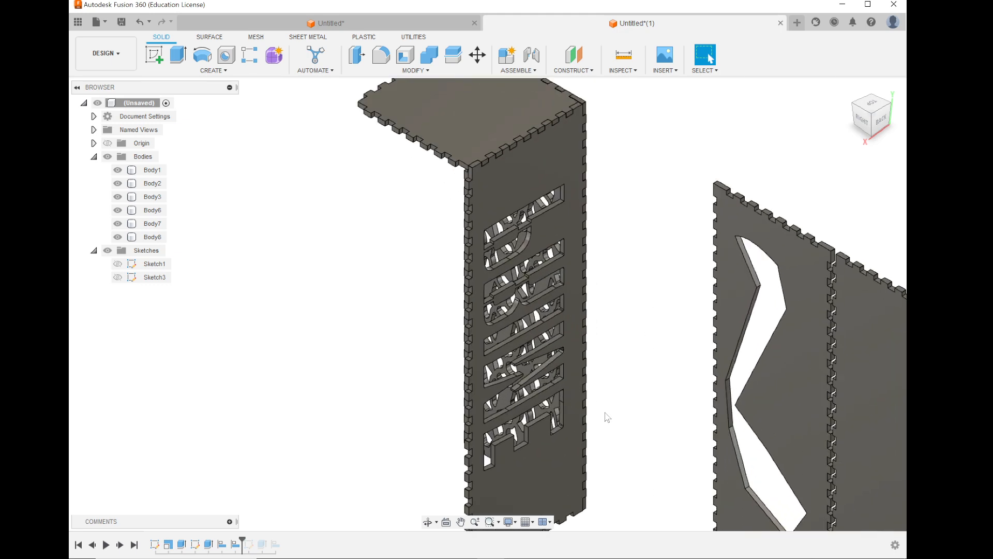
{"action": "scroll", "coordinate": [607, 417], "scroll_direction": "down", "scroll_amount": 3}
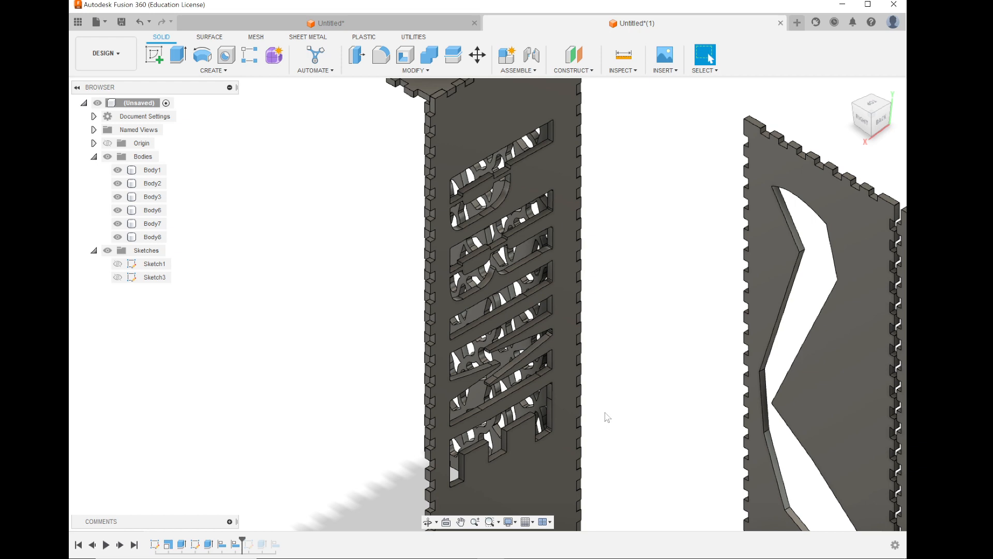
{"action": "scroll", "coordinate": [643, 381], "scroll_direction": "down", "scroll_amount": 5}
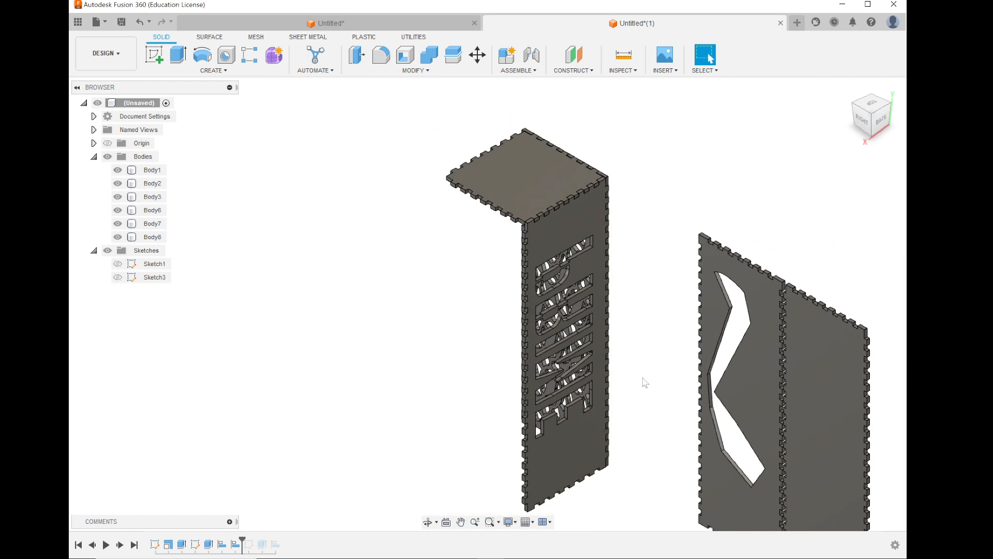
{"action": "scroll", "coordinate": [644, 382], "scroll_direction": "up", "scroll_amount": 5}
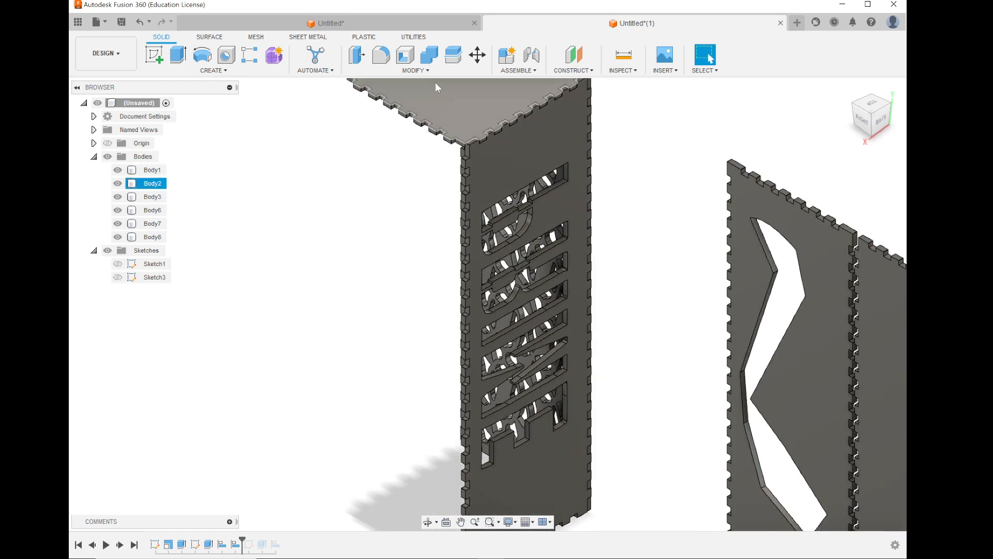
{"action": "left_click", "coordinate": [429, 70]}
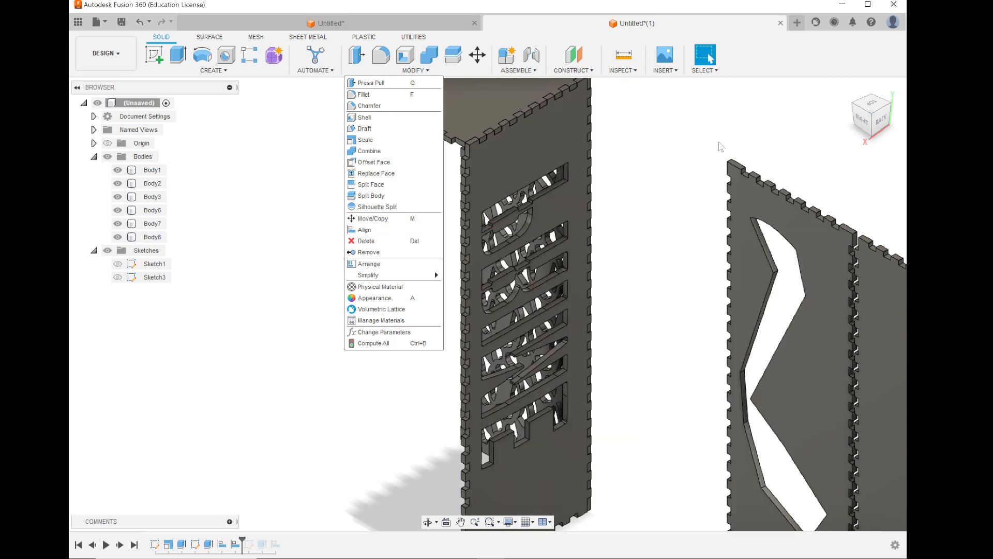
{"action": "scroll", "coordinate": [721, 146], "scroll_direction": "up", "scroll_amount": 3}
{"action": "scroll", "coordinate": [722, 147], "scroll_direction": "up", "scroll_amount": 2}
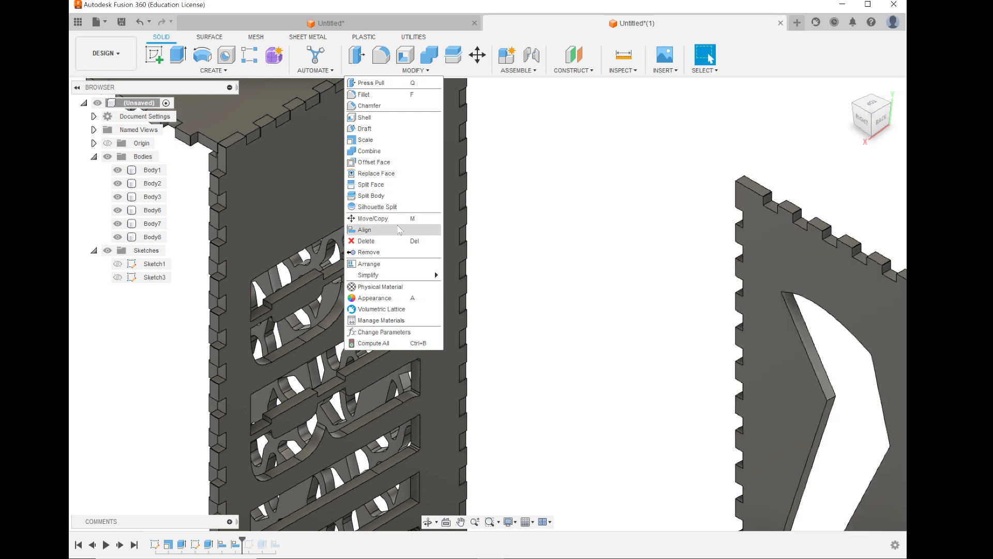
{"action": "left_click", "coordinate": [390, 231]}
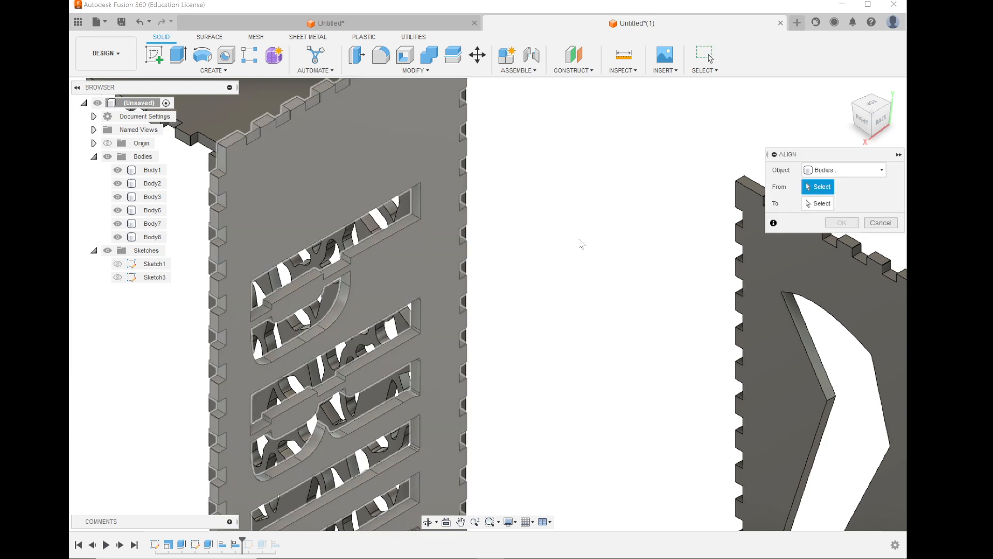
{"action": "scroll", "coordinate": [520, 235], "scroll_direction": "down", "scroll_amount": 3}
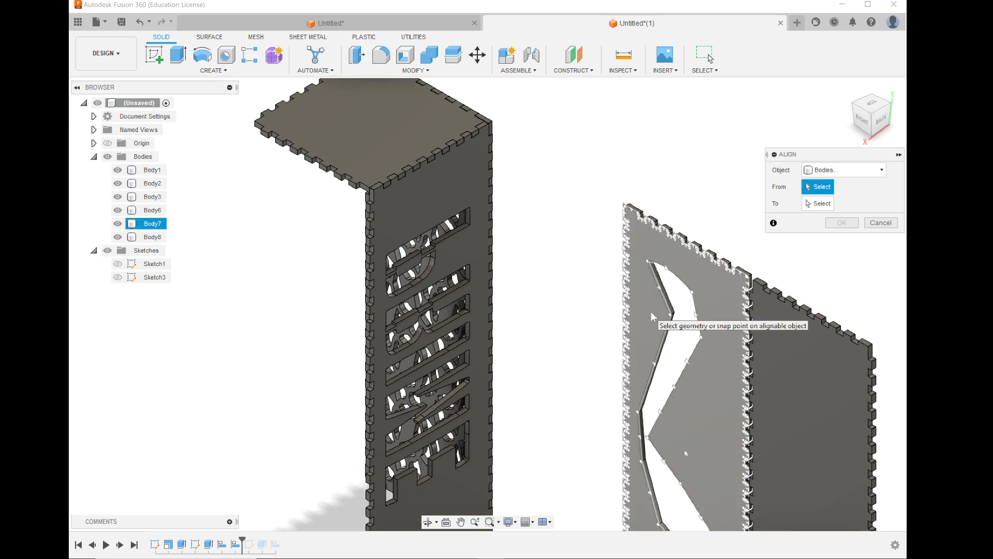
{"action": "scroll", "coordinate": [533, 182], "scroll_direction": "up", "scroll_amount": 5}
{"action": "scroll", "coordinate": [515, 236], "scroll_direction": "down", "scroll_amount": 5}
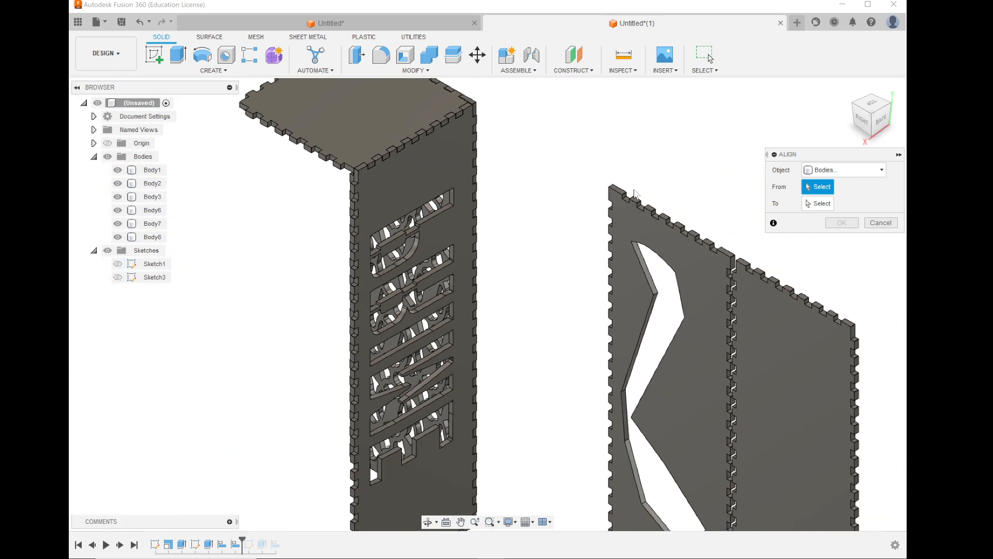
{"action": "scroll", "coordinate": [635, 193], "scroll_direction": "up", "scroll_amount": 4}
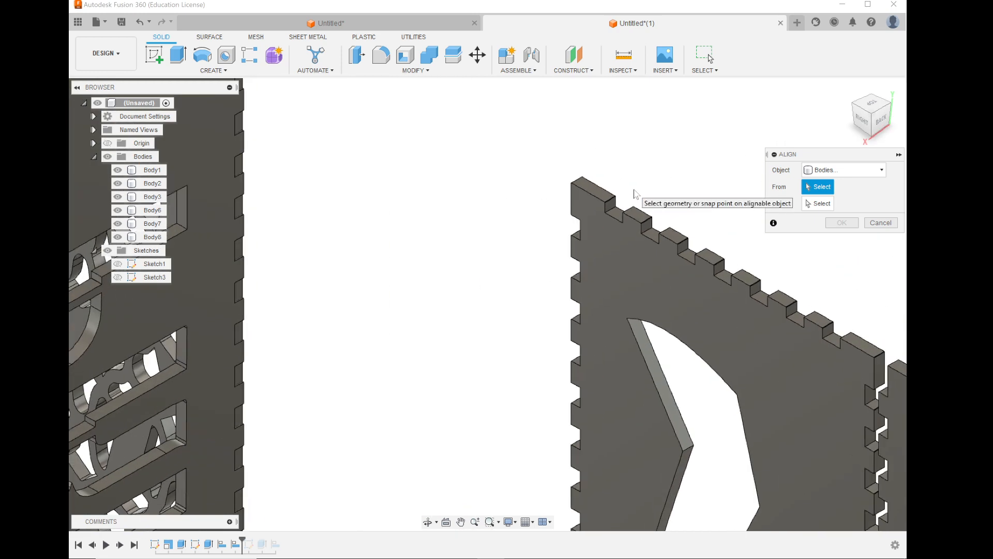
{"action": "left_click", "coordinate": [612, 206]}
Step: Set the matching tab face on the lid's open edge, near the PRIME panel's corner, as the zigzag panel's alignment target
{"action": "scroll", "coordinate": [405, 260], "scroll_direction": "down", "scroll_amount": 5}
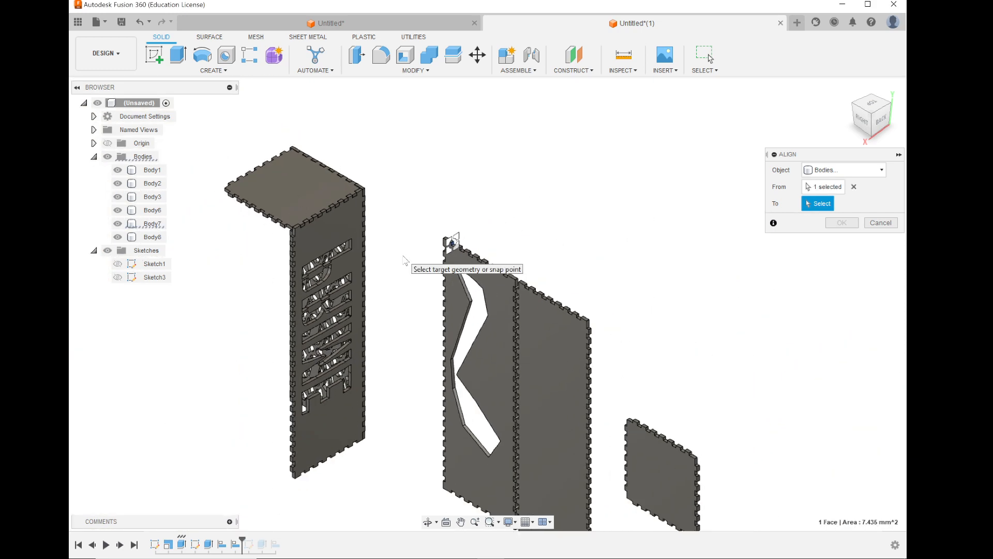
{"action": "scroll", "coordinate": [405, 260], "scroll_direction": "down", "scroll_amount": 1}
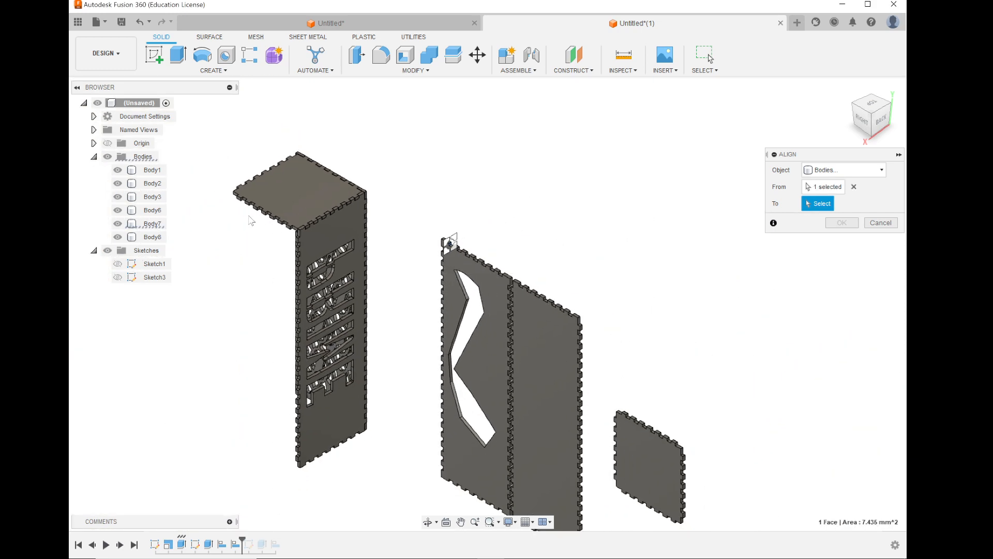
{"action": "scroll", "coordinate": [217, 282], "scroll_direction": "up", "scroll_amount": 6}
{"action": "scroll", "coordinate": [345, 312], "scroll_direction": "down", "scroll_amount": 5}
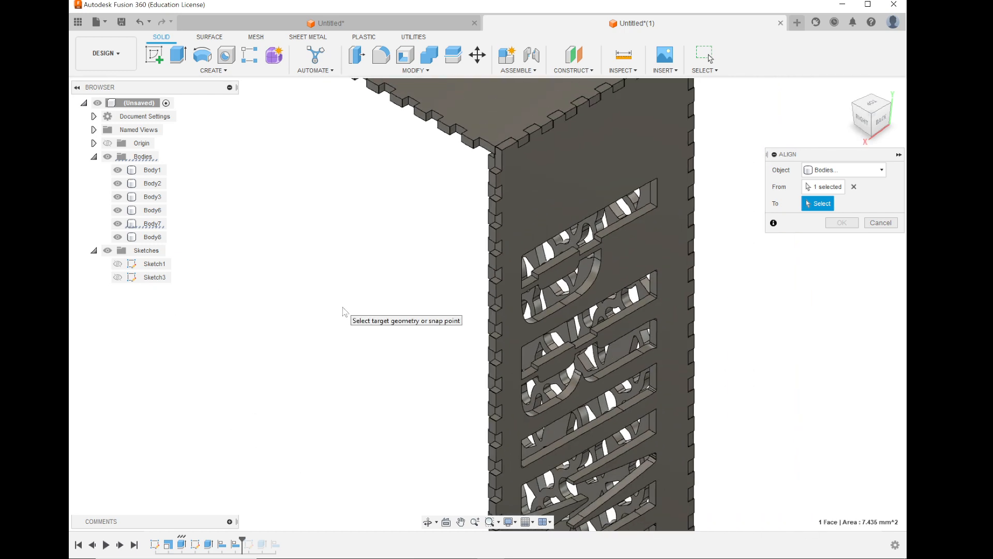
{"action": "scroll", "coordinate": [458, 161], "scroll_direction": "up", "scroll_amount": 3}
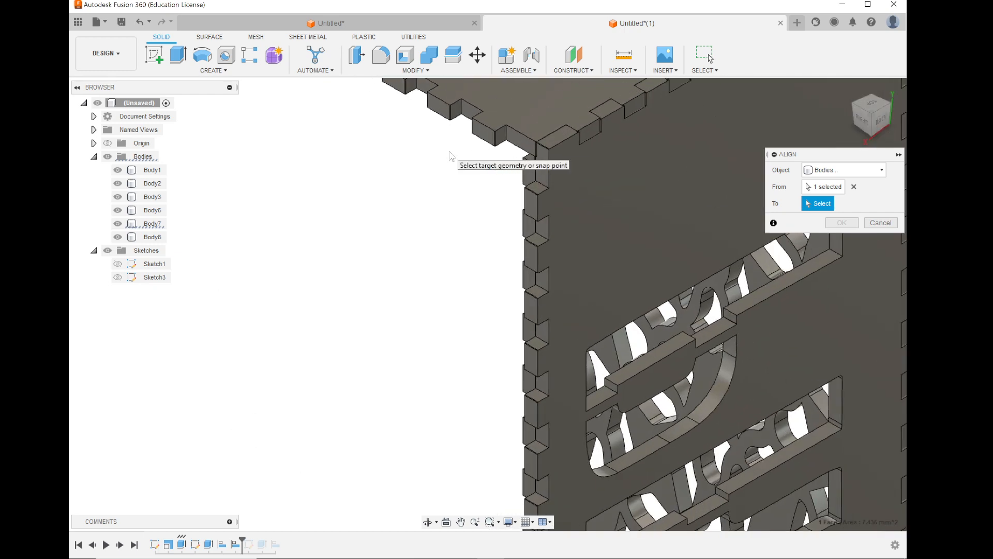
{"action": "left_click", "coordinate": [501, 136]}
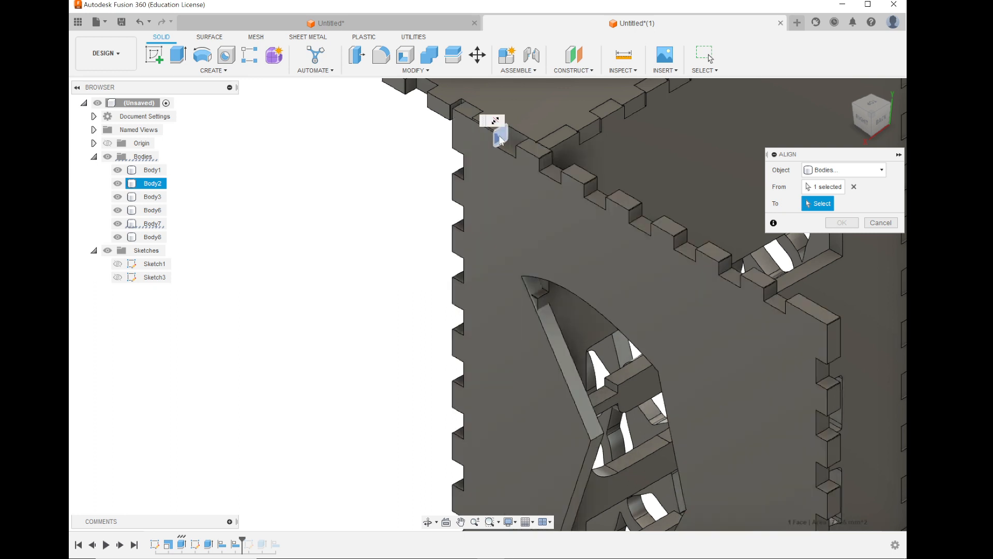
Step: Flip and rotate the zigzag panel until it stands upright, interlocked with the lid and the PRIME panel
{"action": "left_click", "coordinate": [809, 221]}
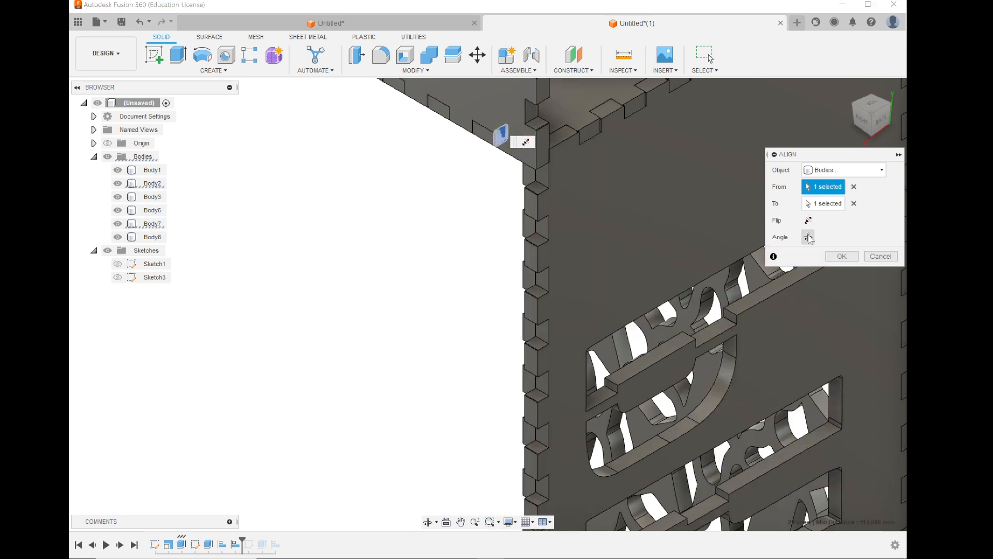
{"action": "left_click", "coordinate": [808, 237]}
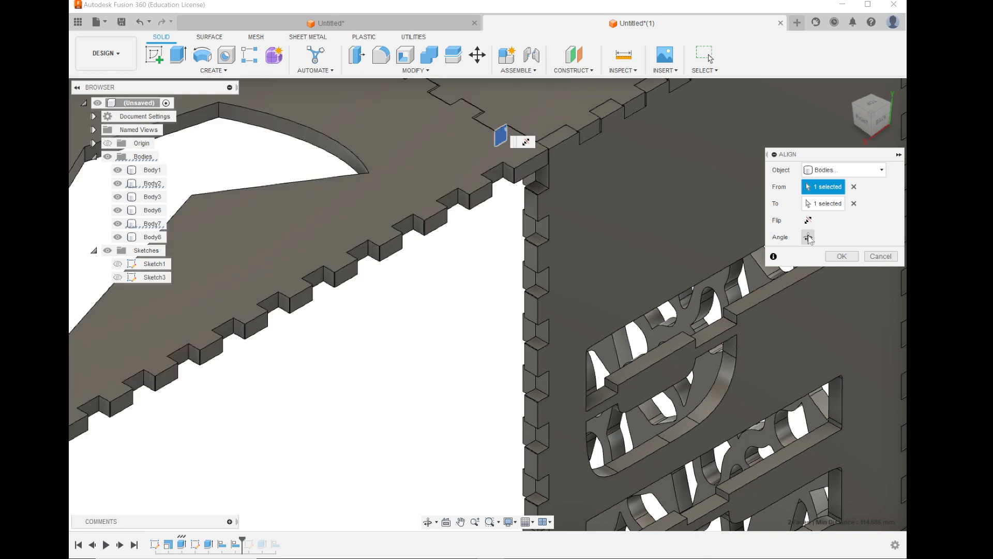
{"action": "left_click", "coordinate": [809, 237]}
{"action": "scroll", "coordinate": [396, 296], "scroll_direction": "down", "scroll_amount": 5}
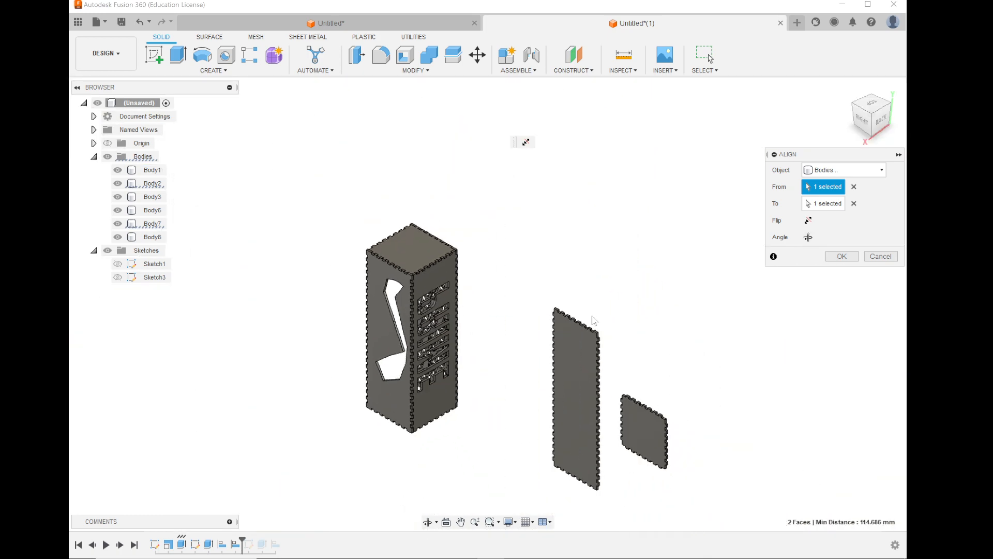
Step: Apply the zigzag panel's alignment and start aligning the tall plain panel from the side face of its top corner tab
{"action": "scroll", "coordinate": [573, 284], "scroll_direction": "up", "scroll_amount": 5}
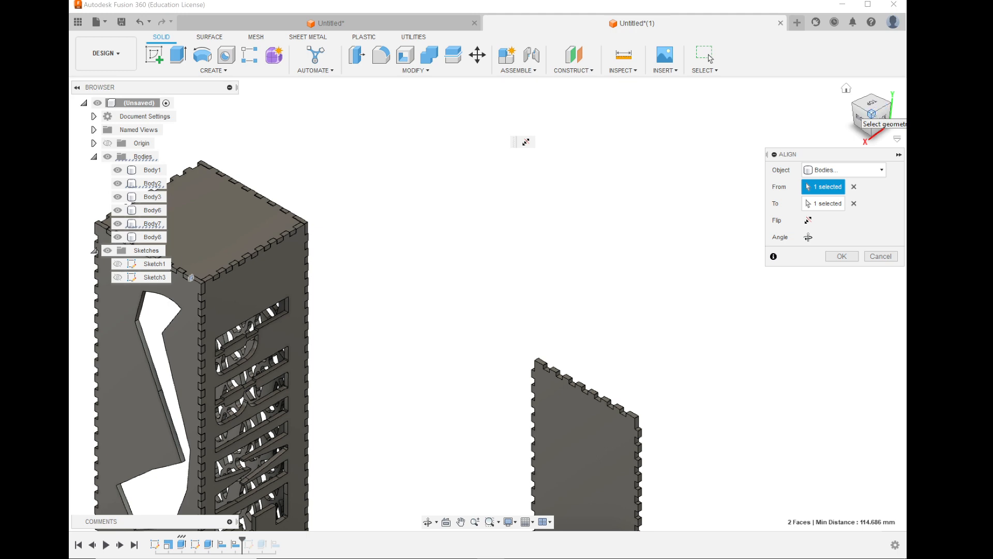
{"action": "left_click_drag", "start_coordinate": [872, 114], "coordinate": [930, 116]}
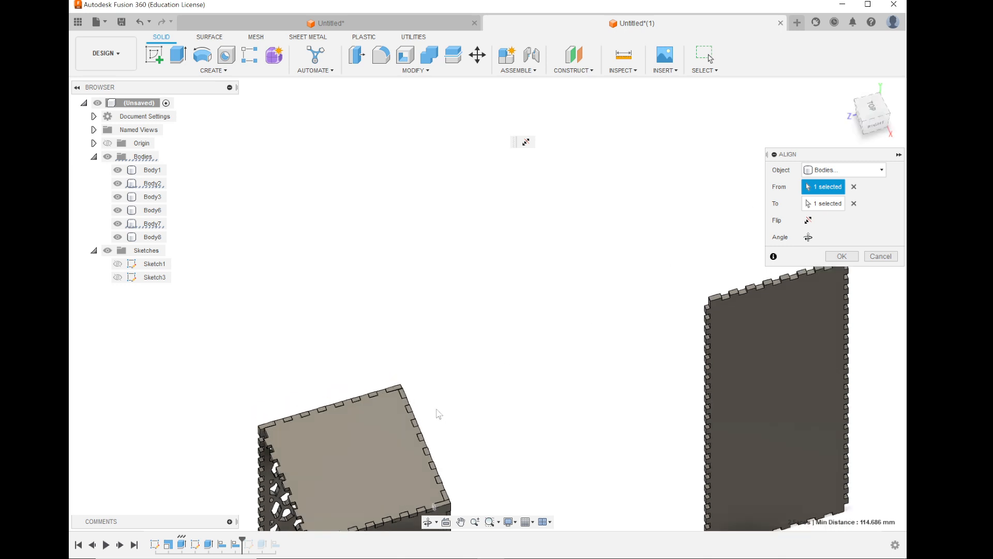
{"action": "scroll", "coordinate": [439, 414], "scroll_direction": "down", "scroll_amount": 3}
{"action": "scroll", "coordinate": [604, 357], "scroll_direction": "up", "scroll_amount": 5}
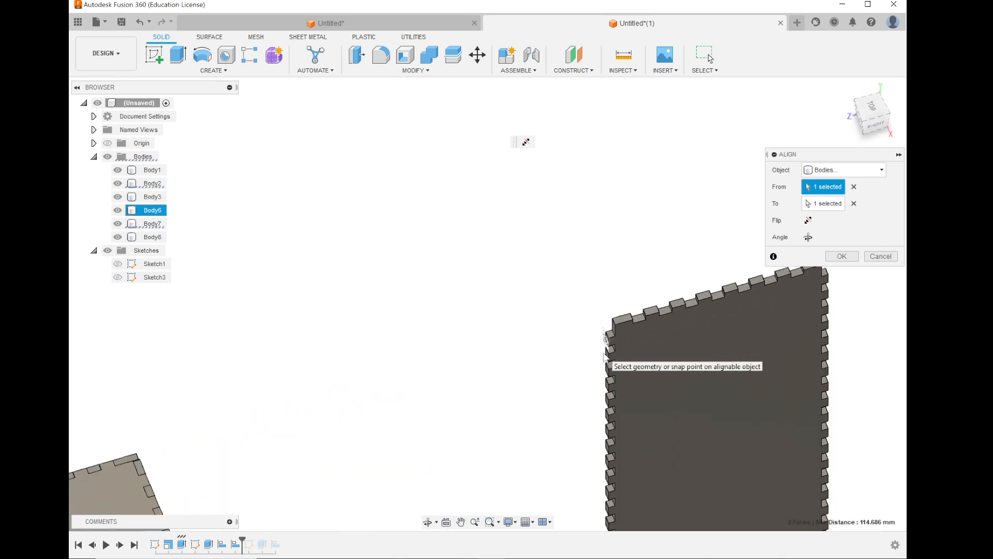
{"action": "right_click_drag", "start_coordinate": [352, 366], "coordinate": [354, 367]}
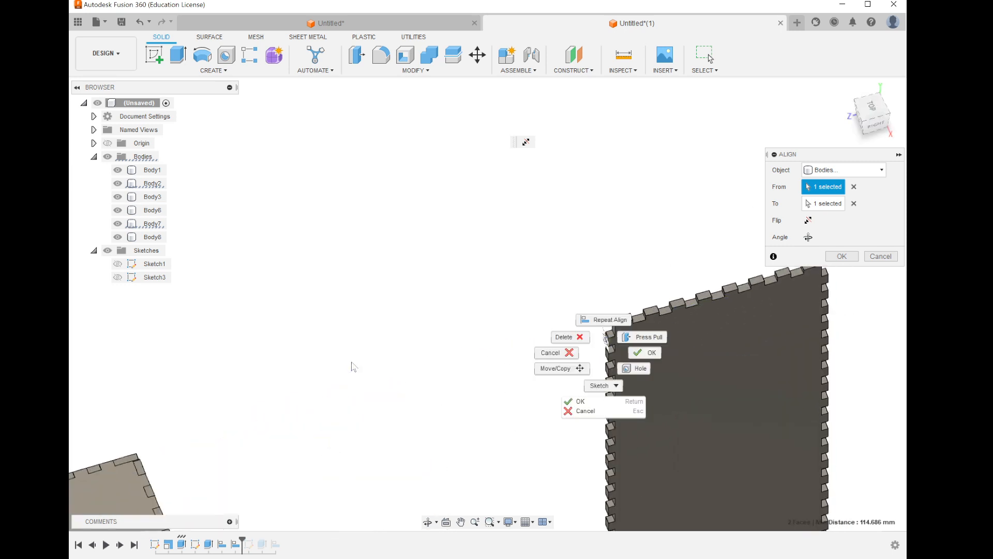
{"action": "left_click", "coordinate": [346, 334]}
{"action": "scroll", "coordinate": [343, 336], "scroll_direction": "down", "scroll_amount": 5}
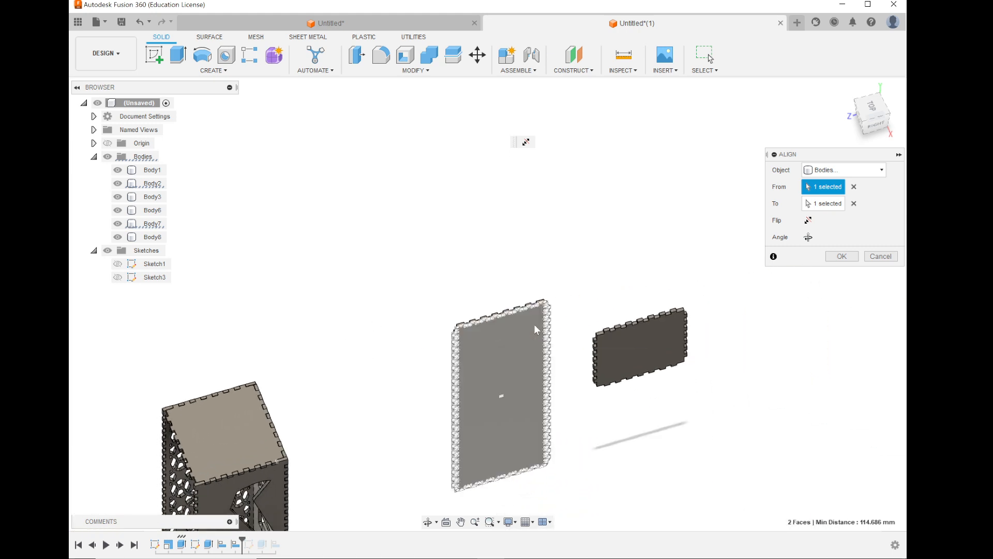
{"action": "scroll", "coordinate": [576, 239], "scroll_direction": "up", "scroll_amount": 5}
{"action": "scroll", "coordinate": [576, 239], "scroll_direction": "down", "scroll_amount": 3}
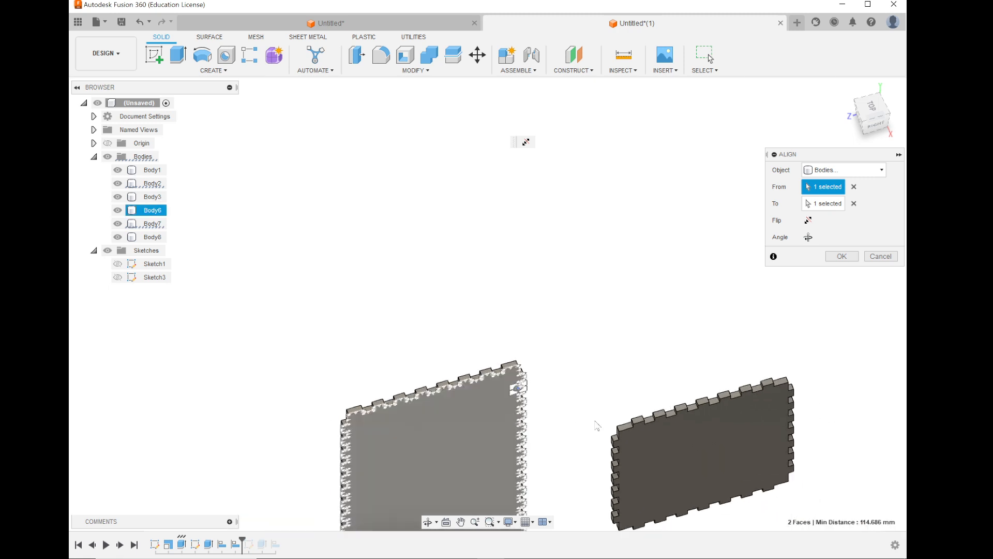
{"action": "scroll", "coordinate": [573, 408], "scroll_direction": "up", "scroll_amount": 4}
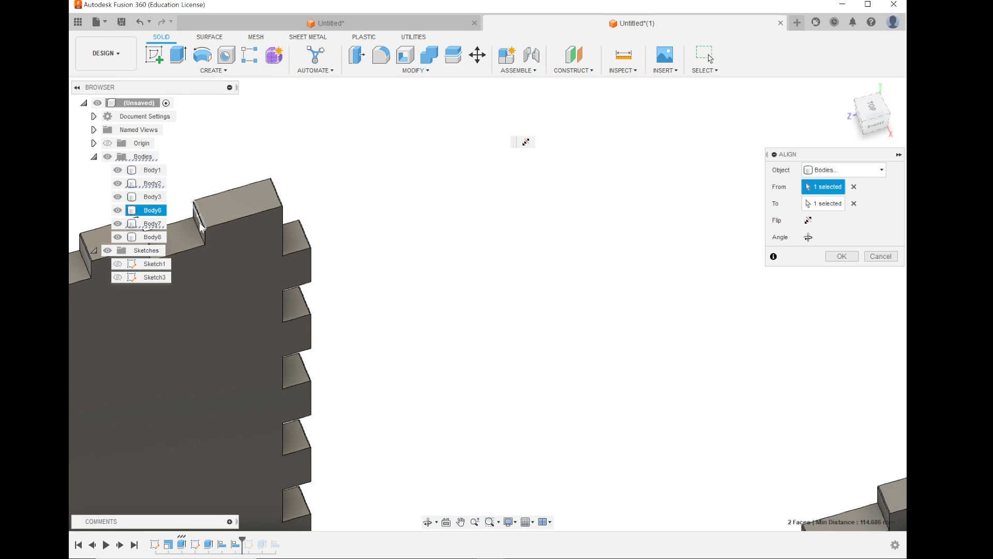
{"action": "scroll", "coordinate": [200, 222], "scroll_direction": "up", "scroll_amount": 4}
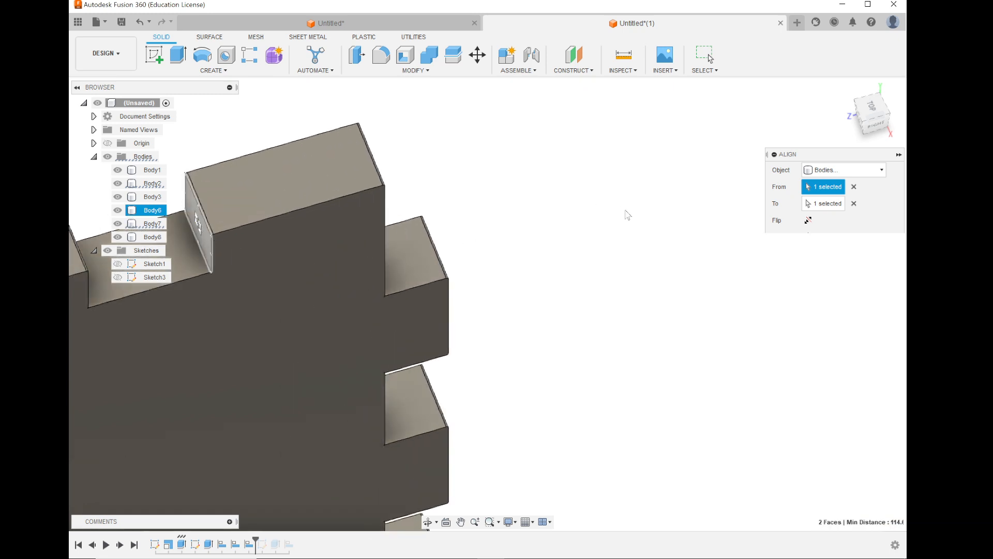
{"action": "scroll", "coordinate": [625, 212], "scroll_direction": "down", "scroll_amount": 5}
{"action": "scroll", "coordinate": [626, 226], "scroll_direction": "down", "scroll_amount": 3}
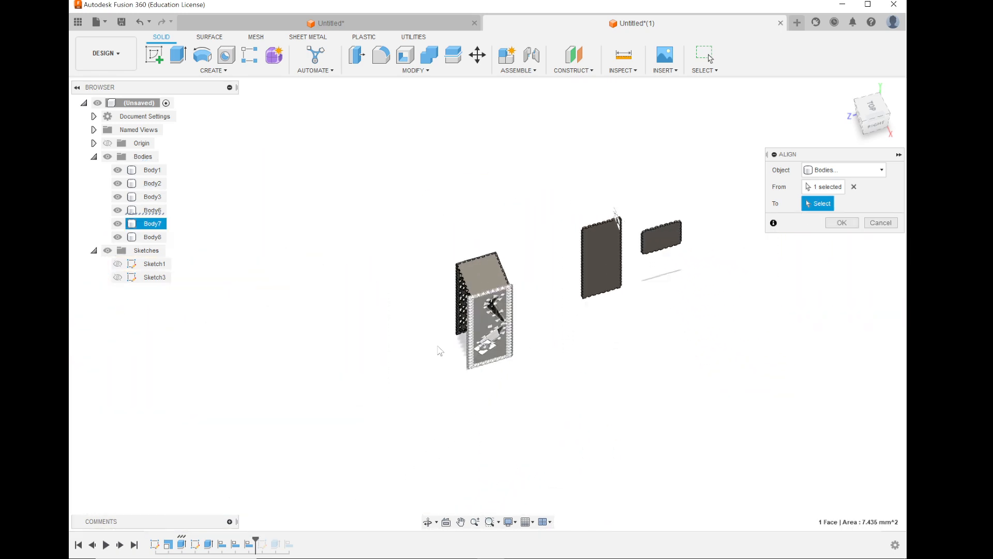
Step: Align the tall plain panel to the matching tab face on the lid's remaining open edge beside the zigzag panel, and apply the alignment
{"action": "scroll", "coordinate": [428, 194], "scroll_direction": "up", "scroll_amount": 4}
{"action": "scroll", "coordinate": [428, 195], "scroll_direction": "up", "scroll_amount": 3}
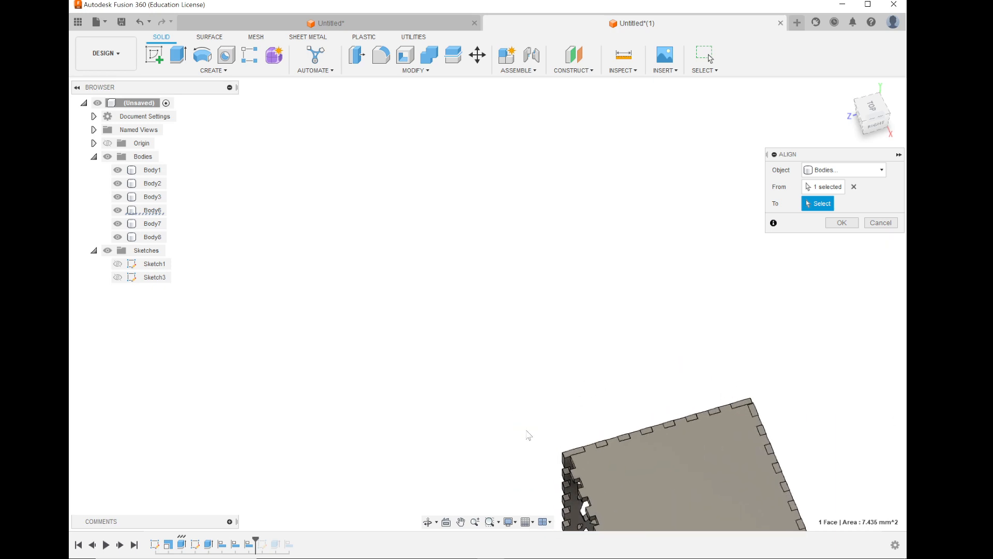
{"action": "left_click", "coordinate": [460, 522]}
{"action": "left_click_drag", "start_coordinate": [552, 430], "coordinate": [410, 109]}
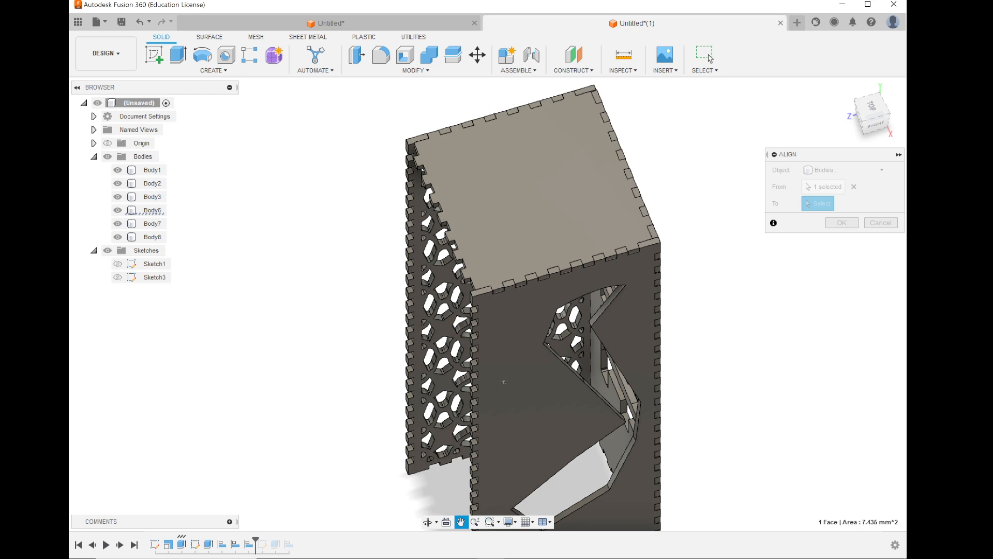
{"action": "scroll", "coordinate": [504, 381], "scroll_direction": "up", "scroll_amount": 5}
{"action": "key", "text": "Escape"}
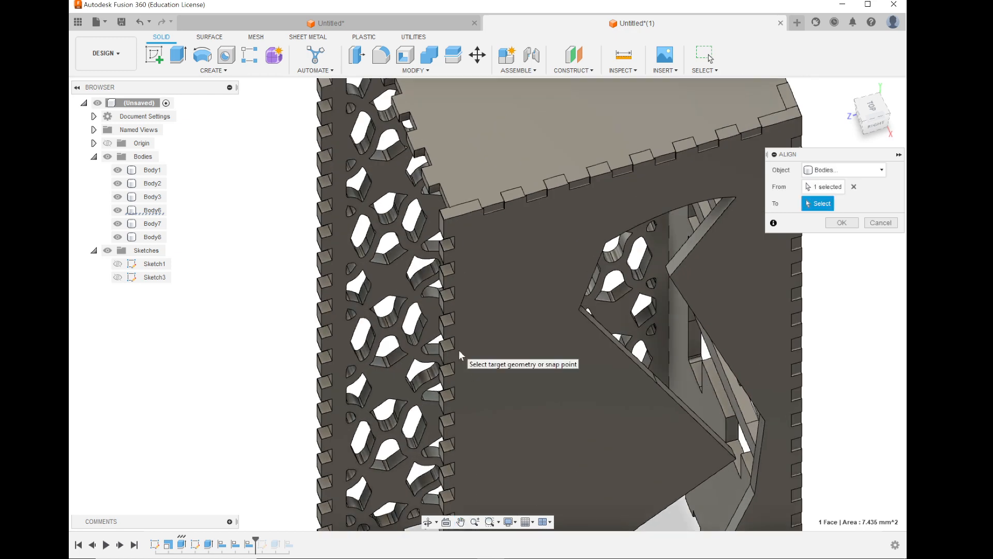
{"action": "left_click", "coordinate": [435, 191]}
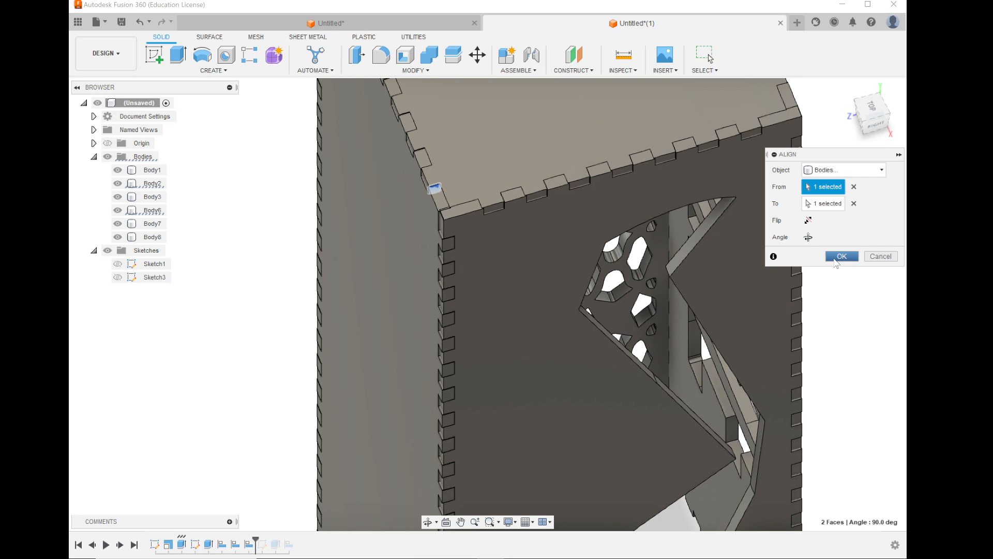
{"action": "left_click", "coordinate": [836, 256]}
{"action": "left_click", "coordinate": [554, 353]}
Step: Inspect the lantern's four joined sides and locate the remaining loose square panel
{"action": "scroll", "coordinate": [485, 358], "scroll_direction": "down", "scroll_amount": 3}
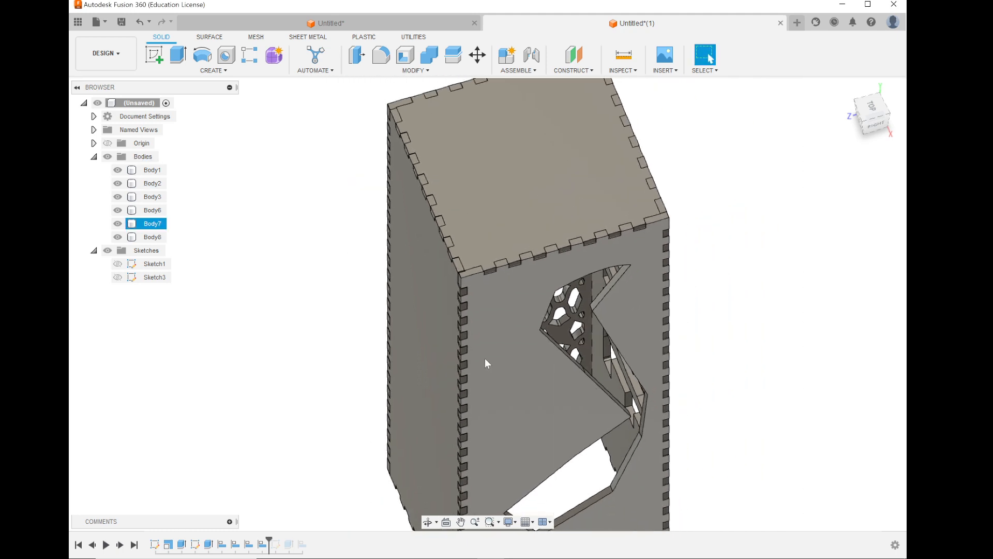
{"action": "scroll", "coordinate": [485, 358], "scroll_direction": "down", "scroll_amount": 4}
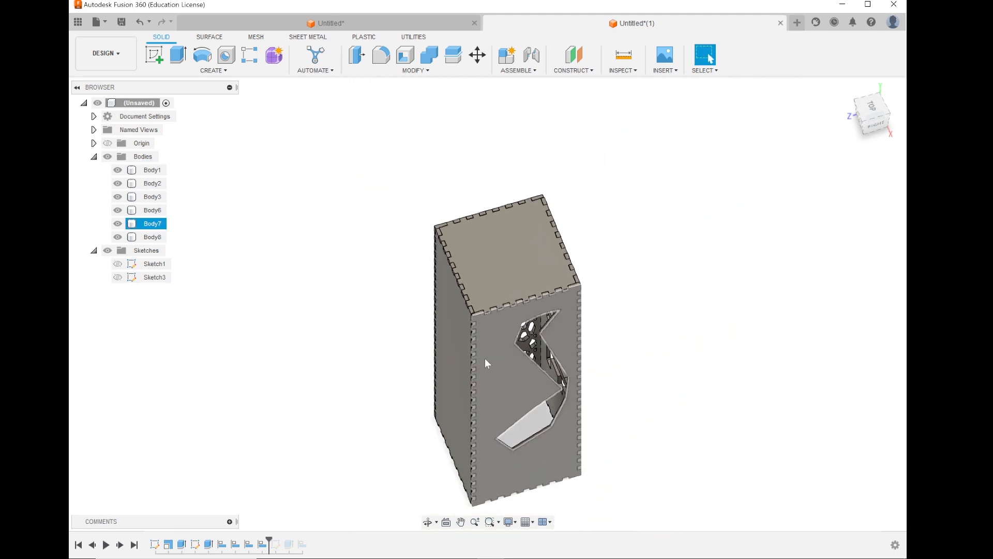
{"action": "left_click", "coordinate": [520, 362]}
{"action": "scroll", "coordinate": [309, 379], "scroll_direction": "down", "scroll_amount": 5}
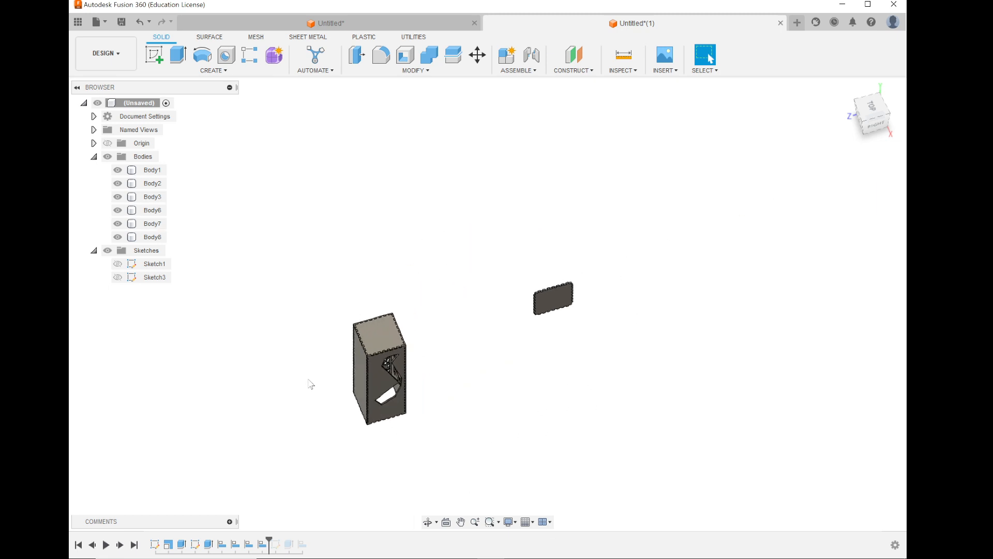
{"action": "scroll", "coordinate": [494, 310], "scroll_direction": "up", "scroll_amount": 5}
{"action": "scroll", "coordinate": [497, 314], "scroll_direction": "up", "scroll_amount": 3}
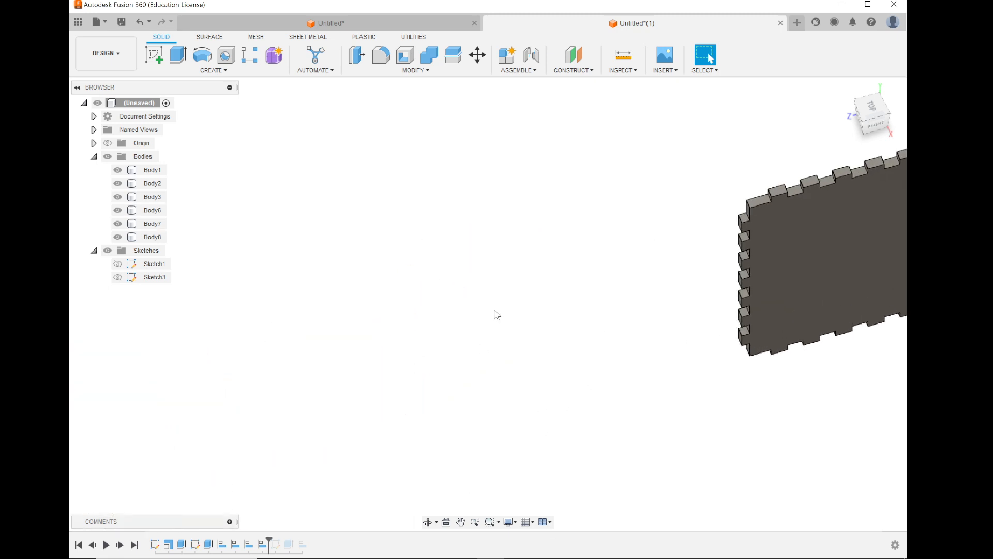
Step: Start aligning the loose square panel from the upper face of the side tab nearest its corner
{"action": "left_click", "coordinate": [429, 72]}
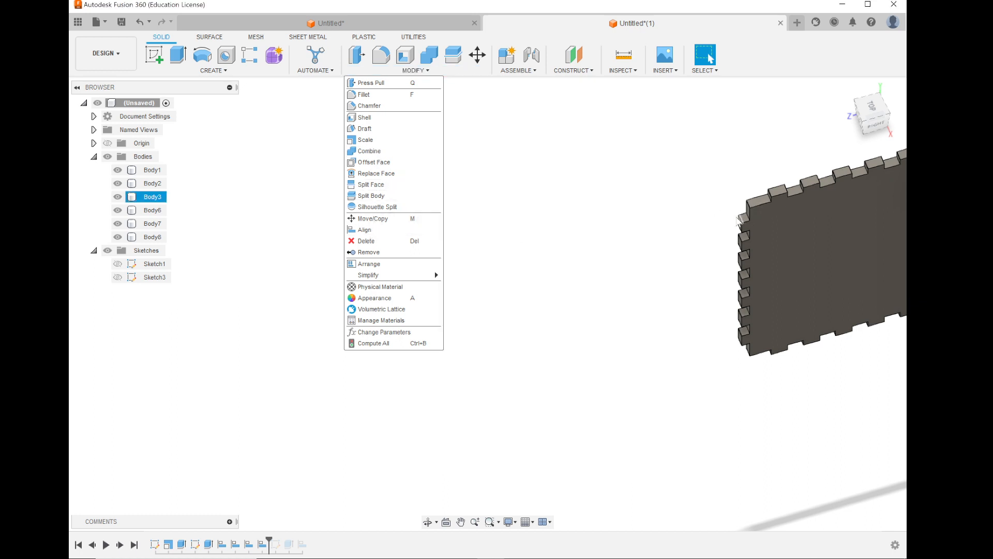
{"action": "scroll", "coordinate": [744, 220], "scroll_direction": "up", "scroll_amount": 5}
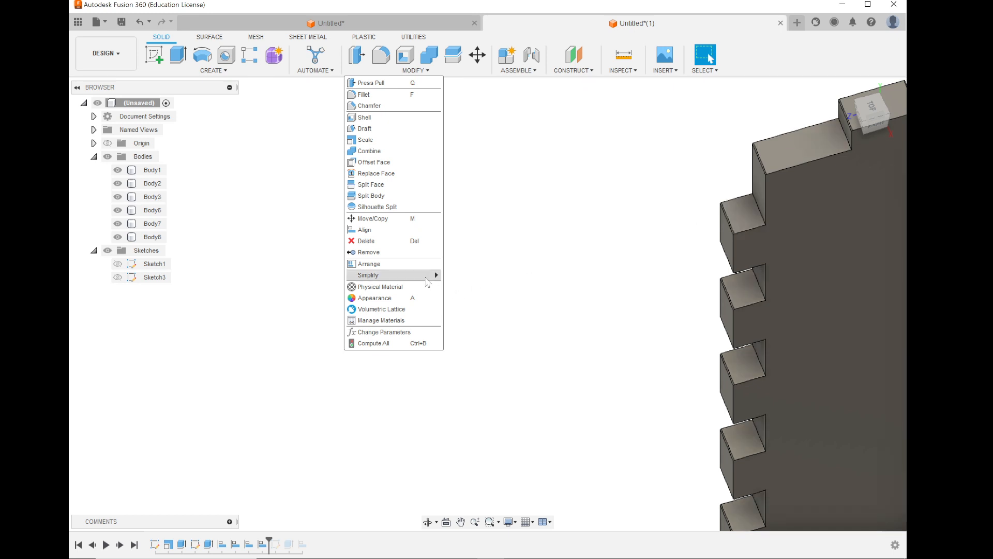
{"action": "left_click", "coordinate": [395, 234]}
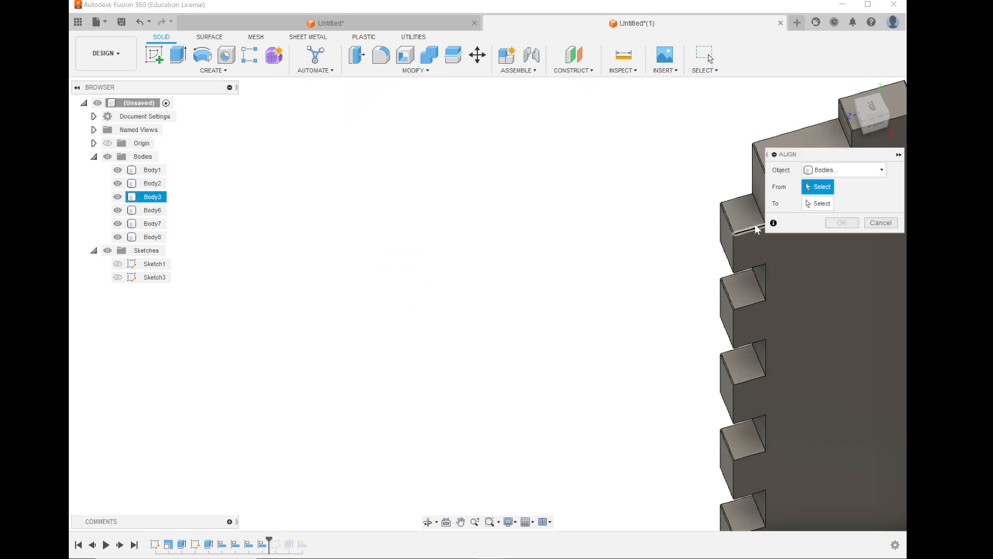
{"action": "left_click", "coordinate": [744, 216]}
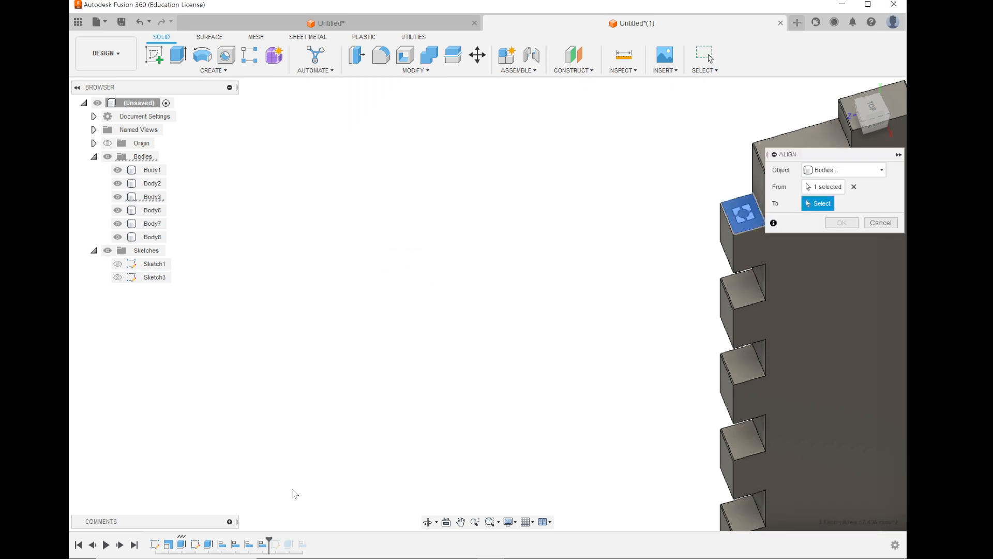
Step: Set the alignment target to the side face of the first notch near the corner on the zigzag panel's bottom edge
{"action": "scroll", "coordinate": [294, 494], "scroll_direction": "down", "scroll_amount": 5}
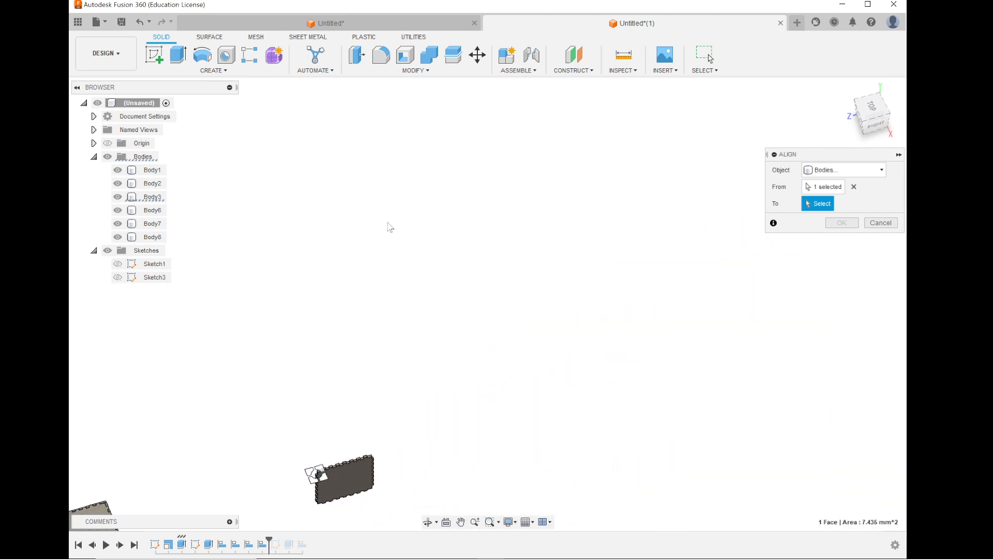
{"action": "scroll", "coordinate": [341, 353], "scroll_direction": "up", "scroll_amount": 5}
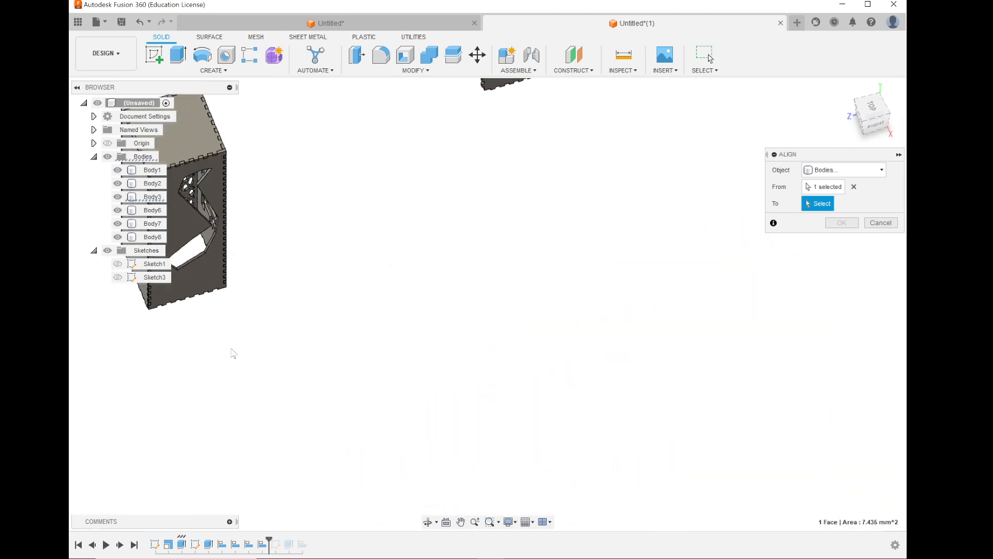
{"action": "scroll", "coordinate": [199, 352], "scroll_direction": "down", "scroll_amount": 3}
{"action": "scroll", "coordinate": [199, 352], "scroll_direction": "up", "scroll_amount": 6}
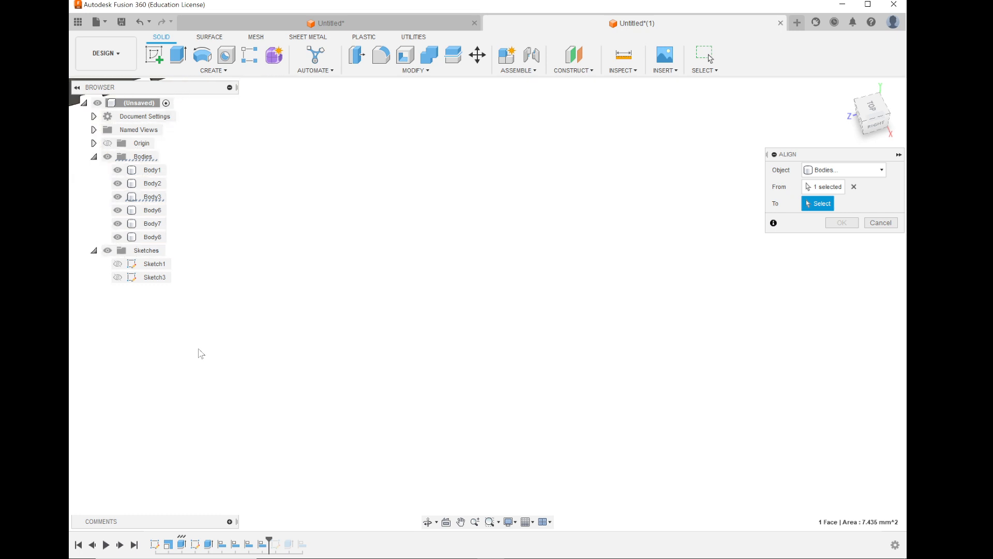
{"action": "scroll", "coordinate": [394, 199], "scroll_direction": "down", "scroll_amount": 4}
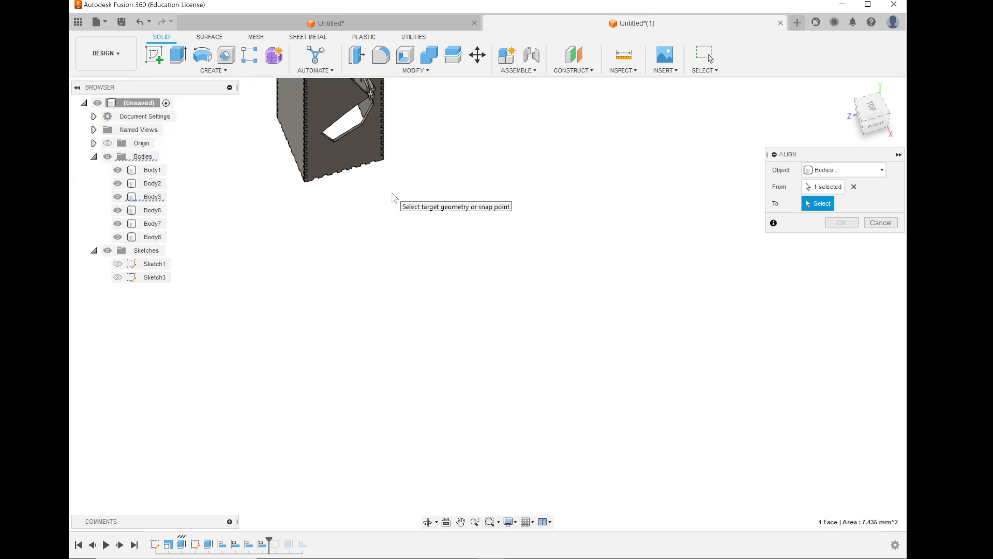
{"action": "scroll", "coordinate": [448, 239], "scroll_direction": "down", "scroll_amount": 3}
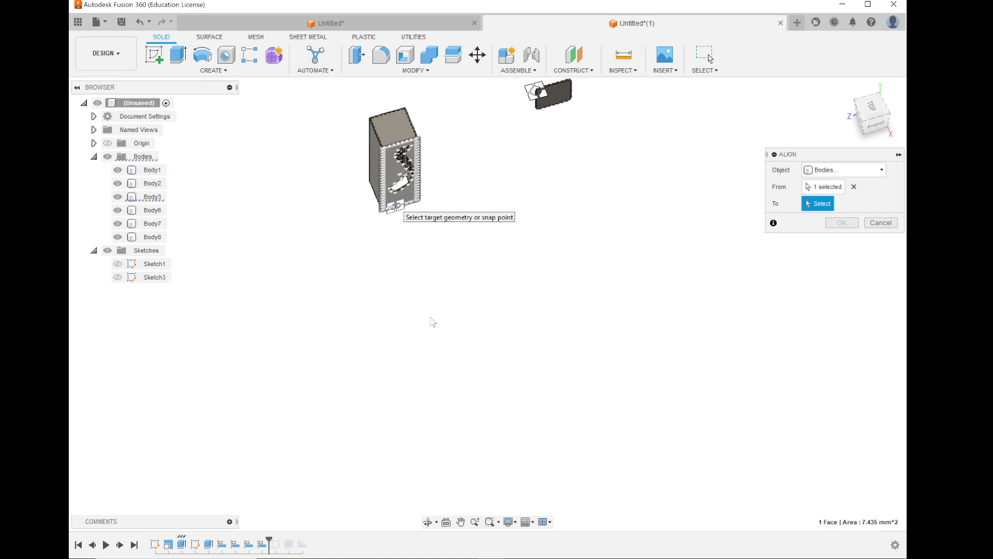
{"action": "scroll", "coordinate": [433, 322], "scroll_direction": "down", "scroll_amount": 2}
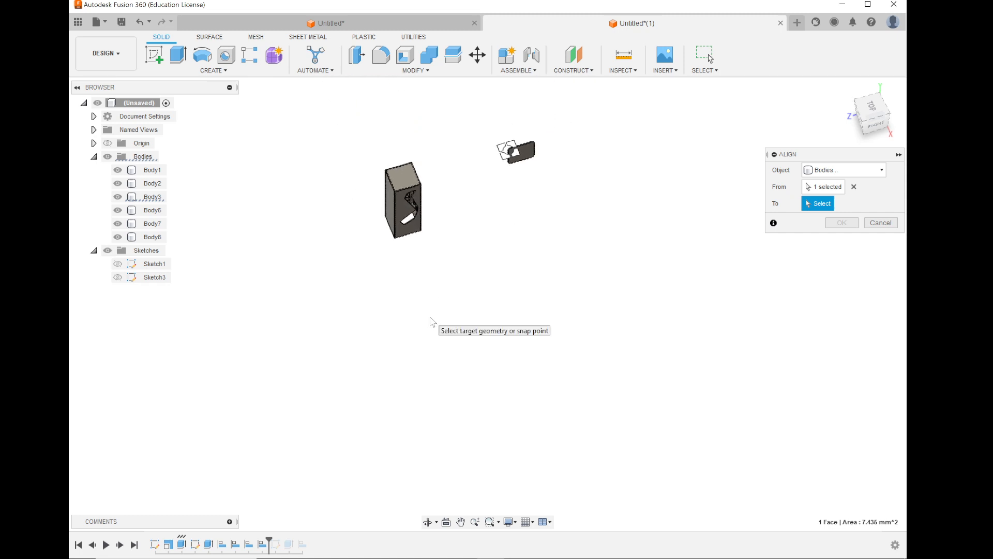
{"action": "scroll", "coordinate": [365, 193], "scroll_direction": "up", "scroll_amount": 5}
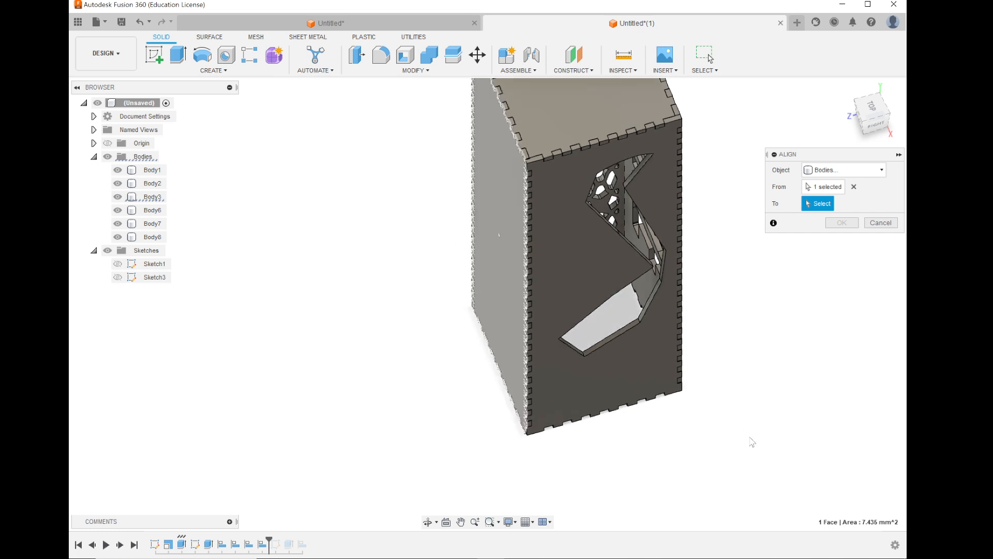
{"action": "scroll", "coordinate": [751, 441], "scroll_direction": "up", "scroll_amount": 5}
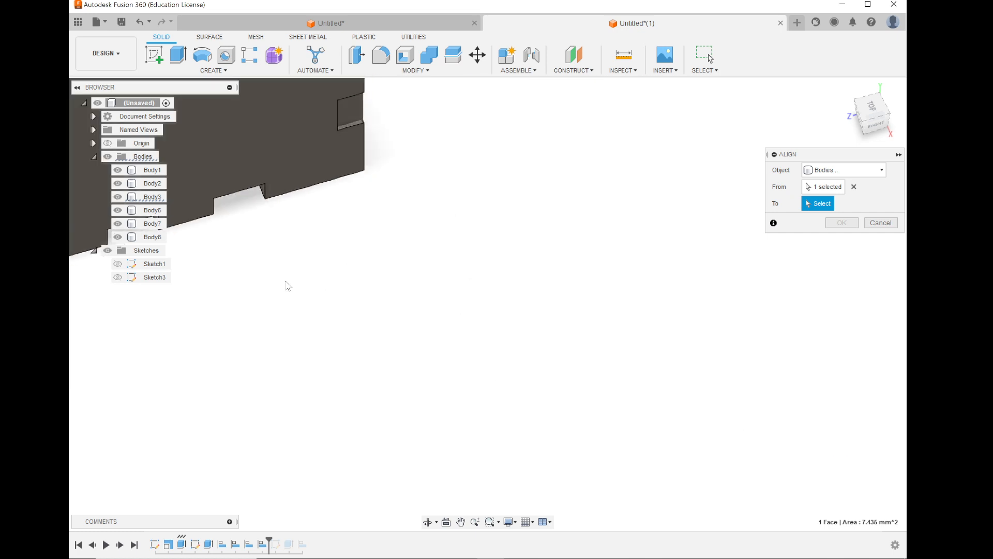
{"action": "scroll", "coordinate": [289, 286], "scroll_direction": "down", "scroll_amount": 3}
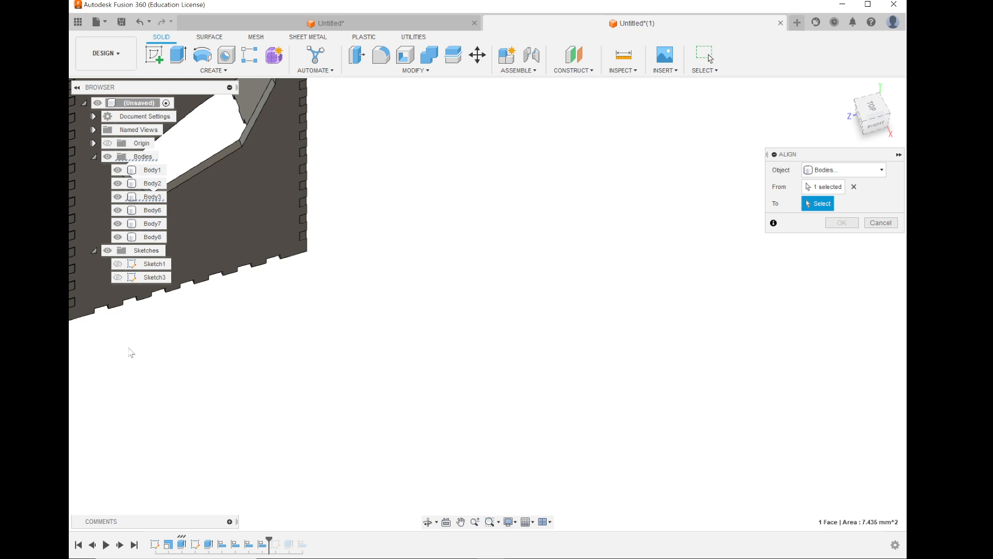
{"action": "scroll", "coordinate": [130, 351], "scroll_direction": "up", "scroll_amount": 3}
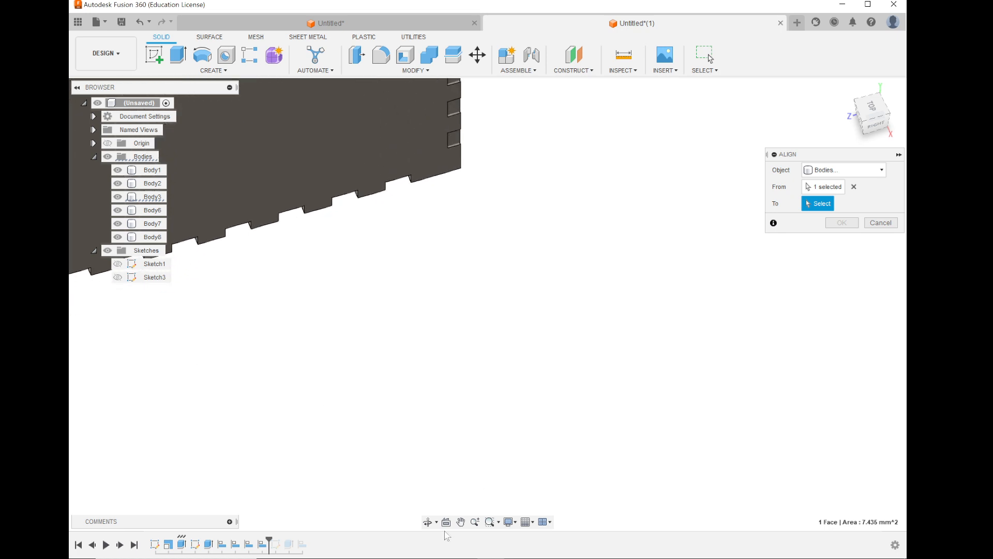
{"action": "left_click", "coordinate": [460, 522]}
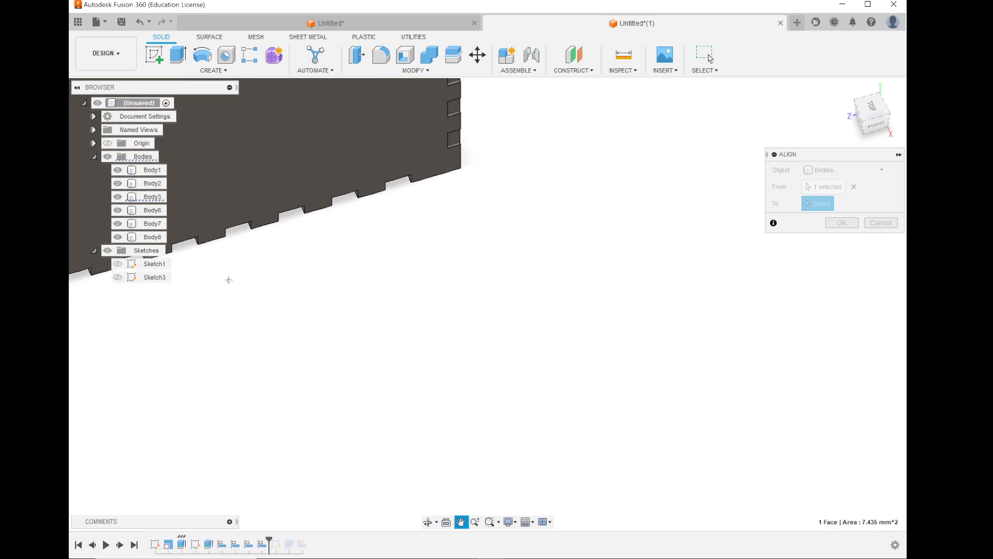
{"action": "left_click_drag", "start_coordinate": [229, 280], "coordinate": [574, 401]}
{"action": "scroll", "coordinate": [504, 442], "scroll_direction": "up", "scroll_amount": 3}
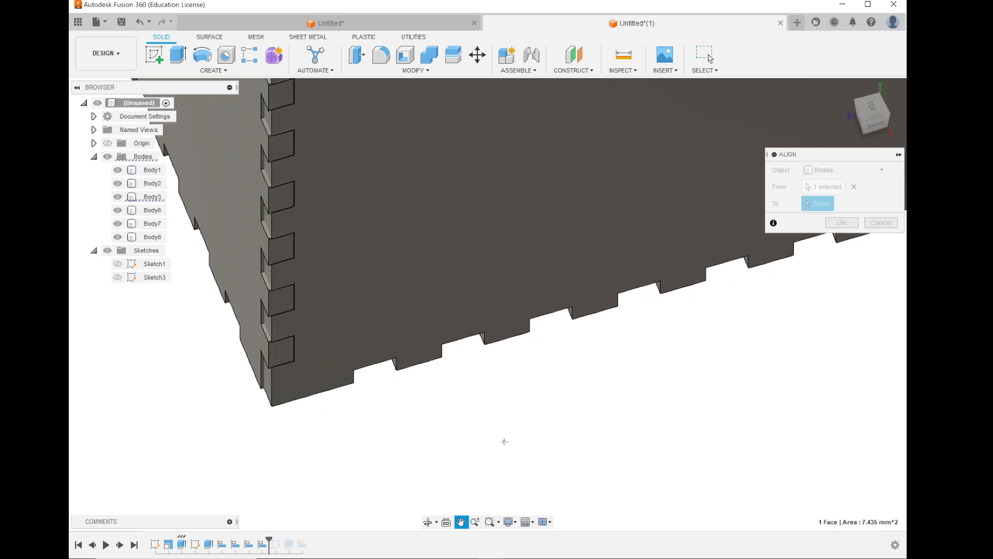
{"action": "scroll", "coordinate": [505, 441], "scroll_direction": "up", "scroll_amount": 2}
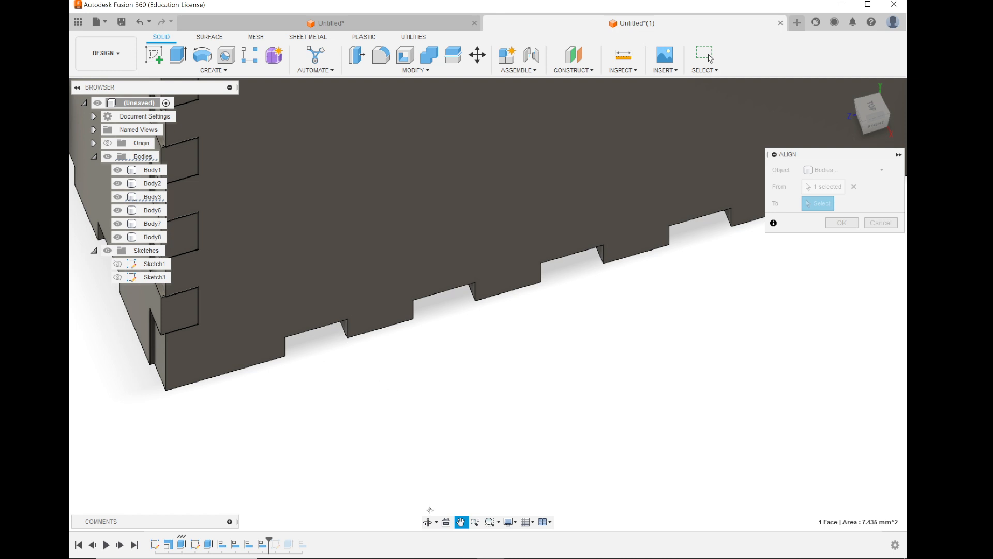
{"action": "left_click", "coordinate": [427, 521]}
{"action": "left_click_drag", "start_coordinate": [467, 458], "coordinate": [517, 302]}
{"action": "scroll", "coordinate": [517, 301], "scroll_direction": "down", "scroll_amount": 6}
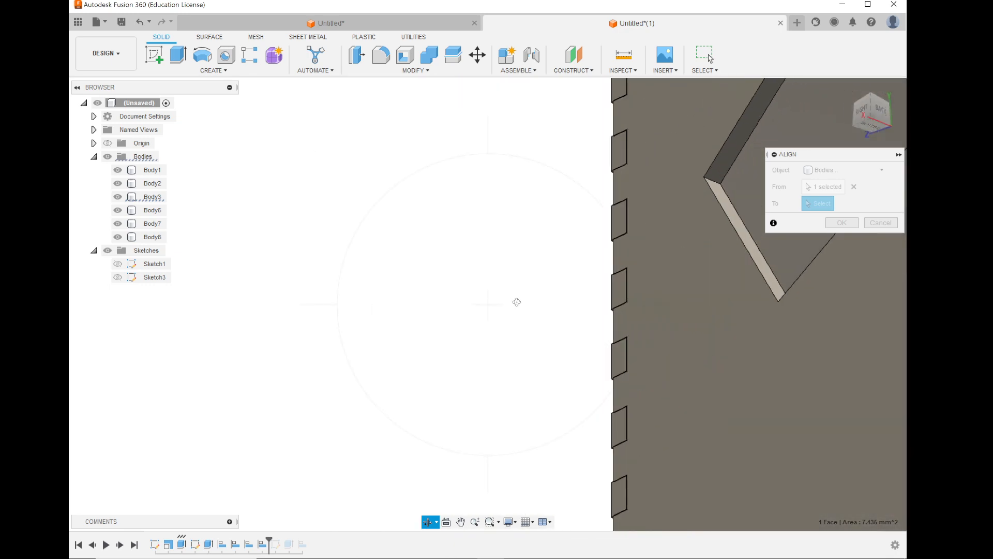
{"action": "scroll", "coordinate": [621, 499], "scroll_direction": "up", "scroll_amount": 8}
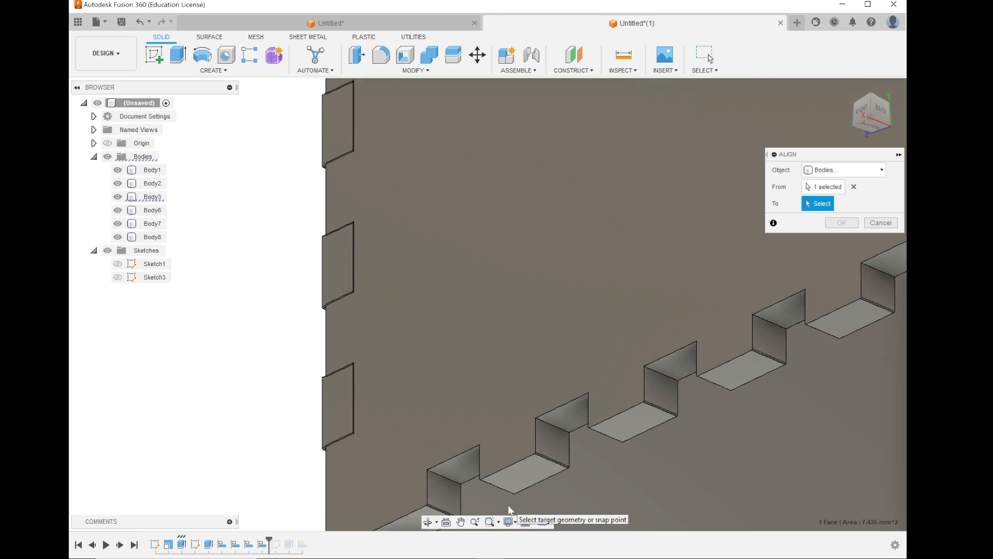
{"action": "left_click", "coordinate": [444, 494]}
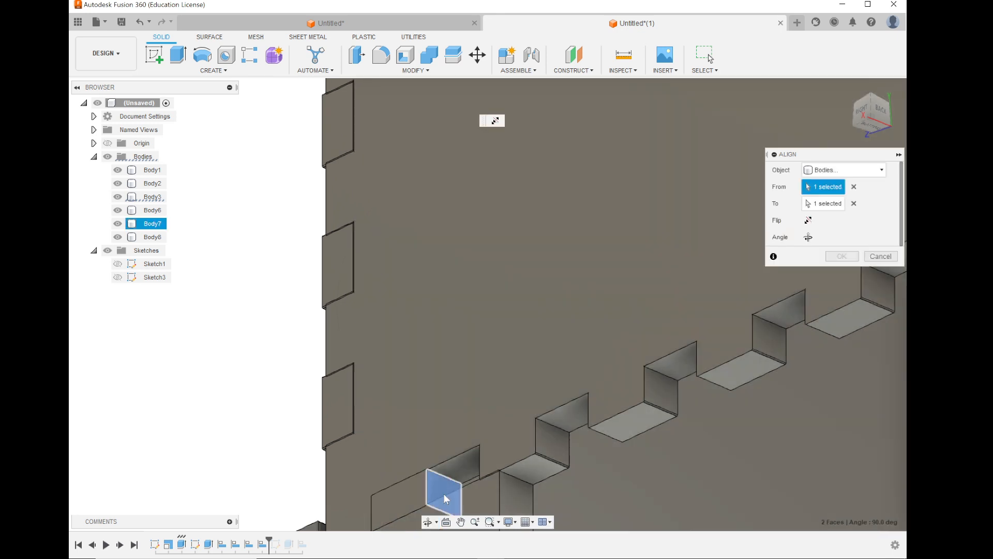
Step: Flip and rotate the square panel until it closes the lantern's open bottom, and apply the alignment
{"action": "scroll", "coordinate": [413, 427], "scroll_direction": "down", "scroll_amount": 5}
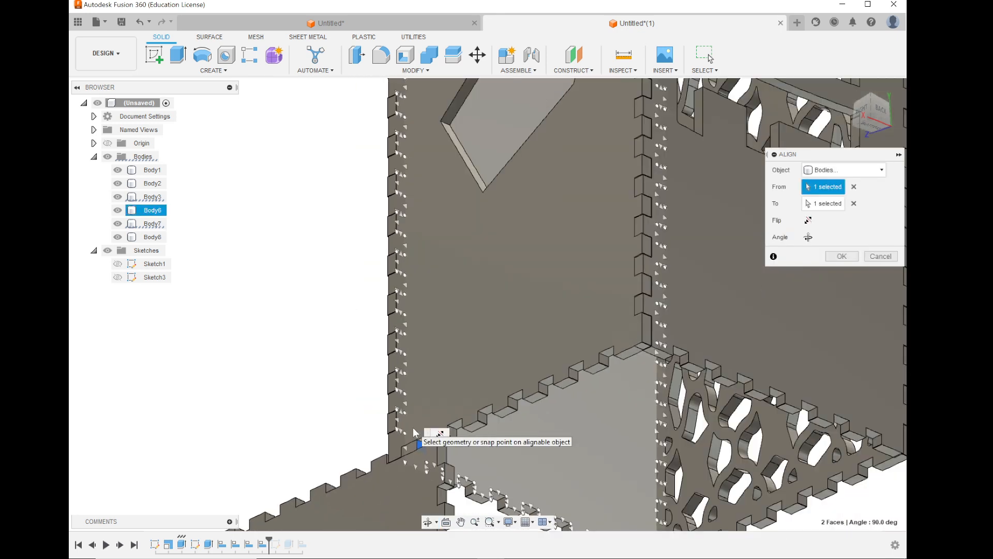
{"action": "left_click", "coordinate": [809, 222]}
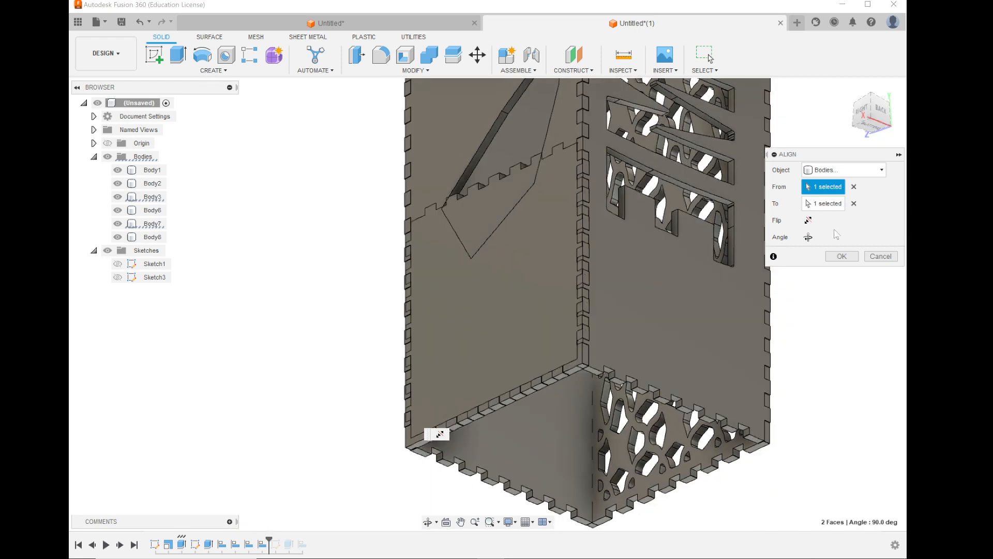
{"action": "left_click", "coordinate": [808, 237]}
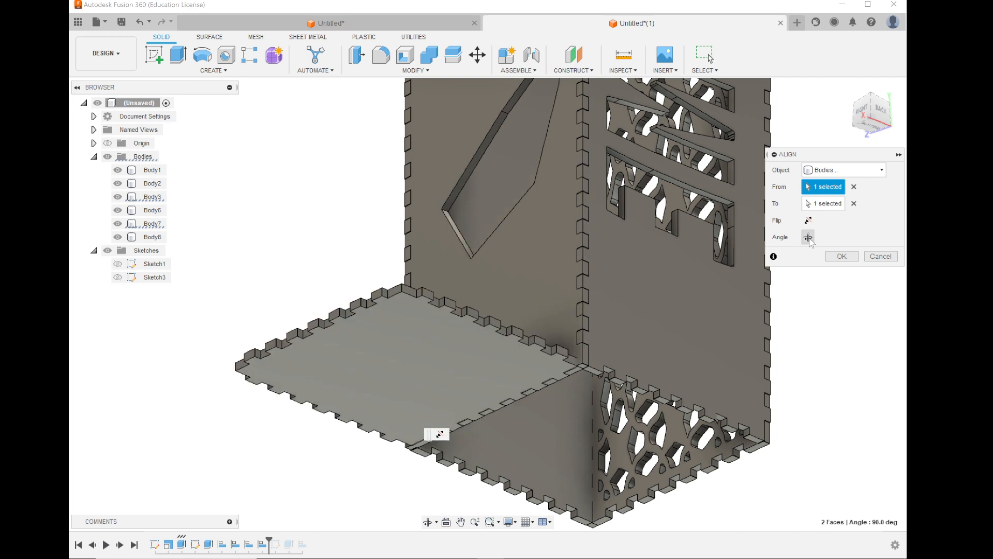
{"action": "left_click", "coordinate": [809, 237]}
{"action": "left_click", "coordinate": [809, 237]}
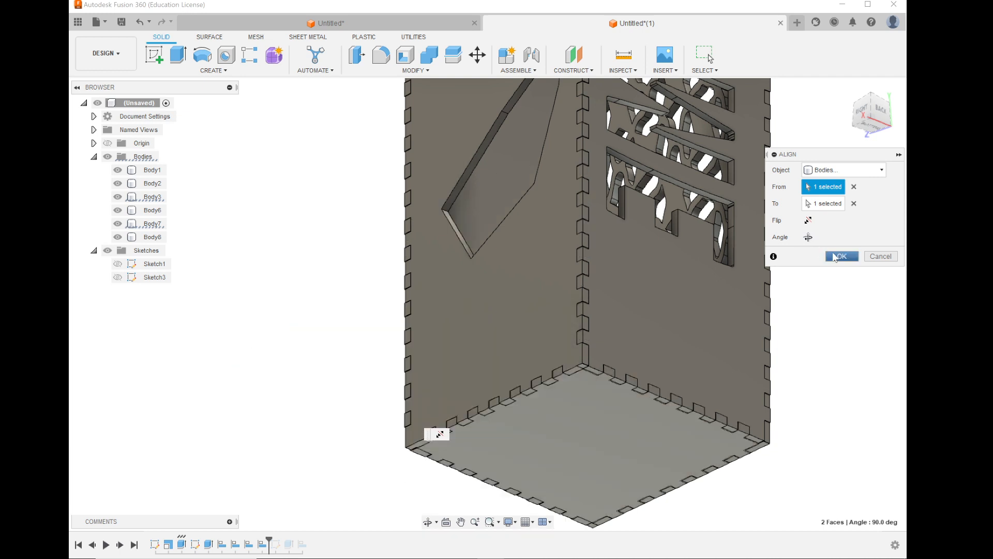
{"action": "left_click", "coordinate": [841, 256]}
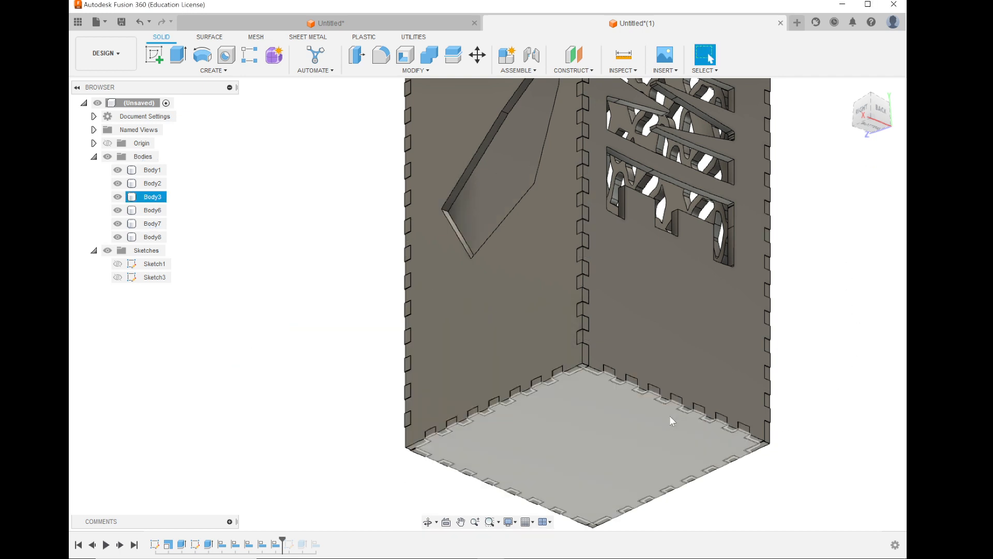
Step: Select all six panels of the assembled lantern and open the appearance settings for them
{"action": "scroll", "coordinate": [556, 292], "scroll_direction": "down", "scroll_amount": 5}
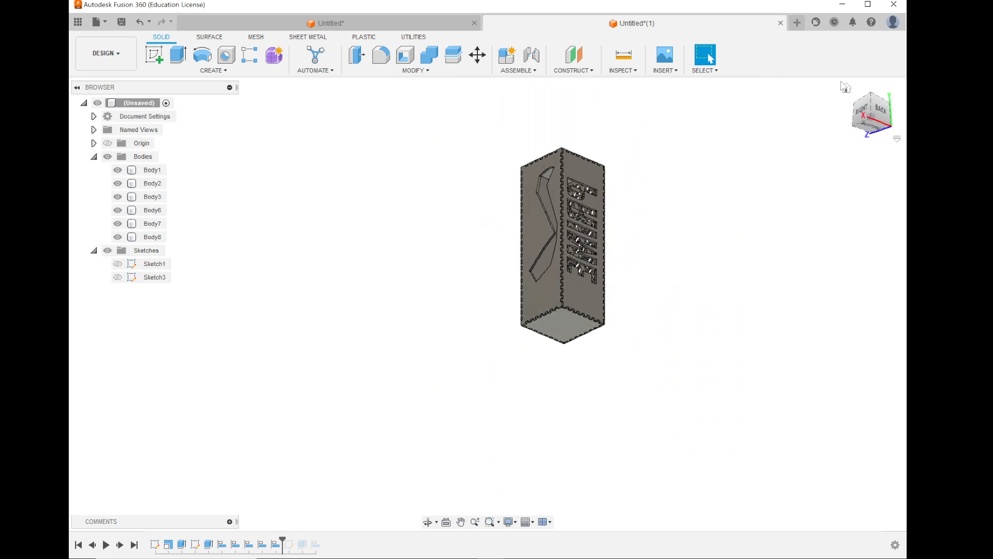
{"action": "left_click", "coordinate": [845, 92]}
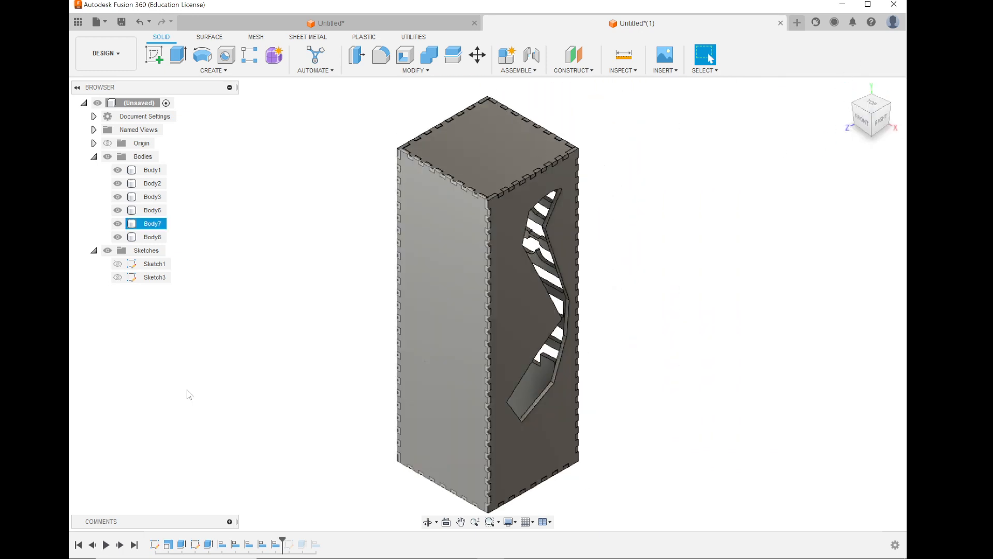
{"action": "scroll", "coordinate": [474, 336], "scroll_direction": "down", "scroll_amount": 2}
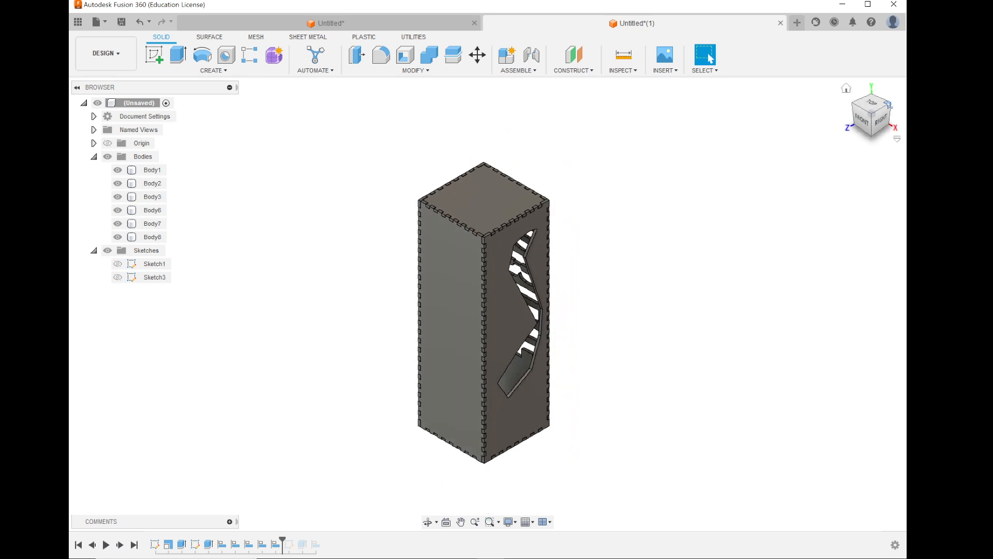
{"action": "left_click", "coordinate": [887, 104]}
{"action": "left_click", "coordinate": [888, 104]}
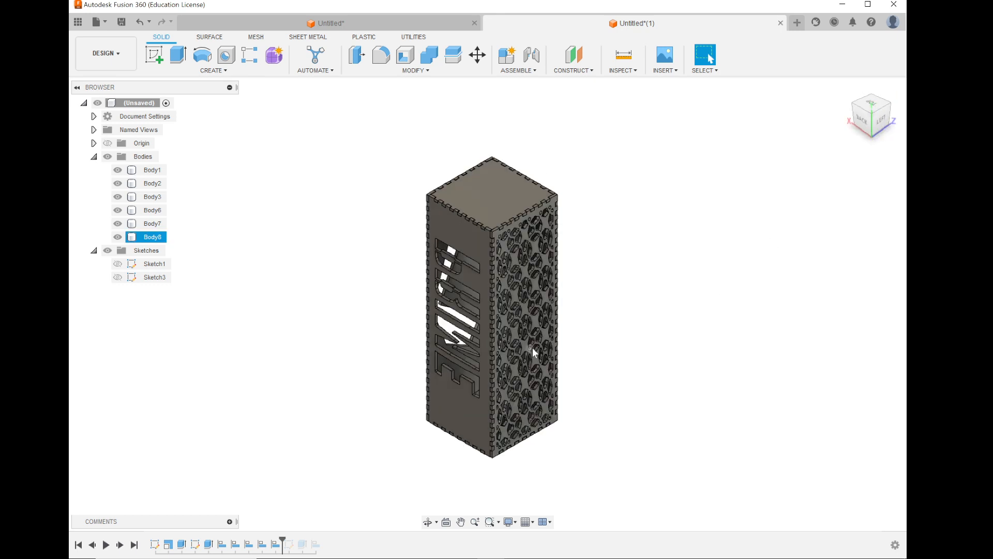
{"action": "left_click_drag", "start_coordinate": [366, 122], "coordinate": [647, 490]}
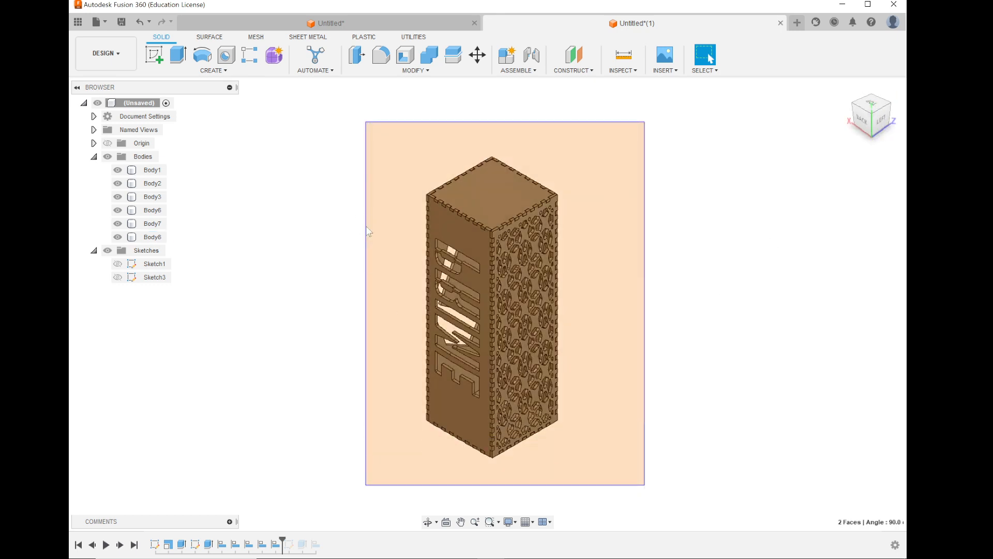
{"action": "right_click", "coordinate": [140, 176]}
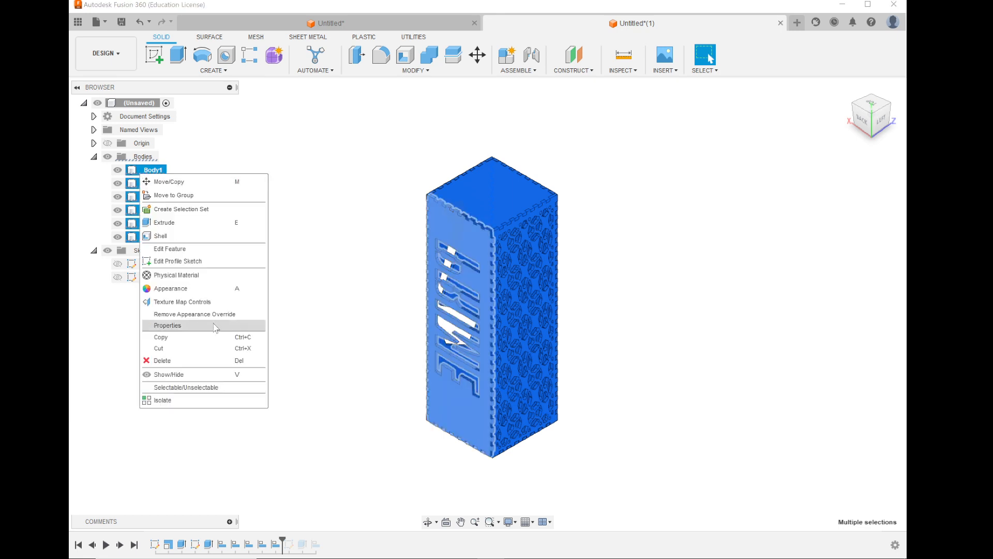
{"action": "left_click", "coordinate": [168, 289]}
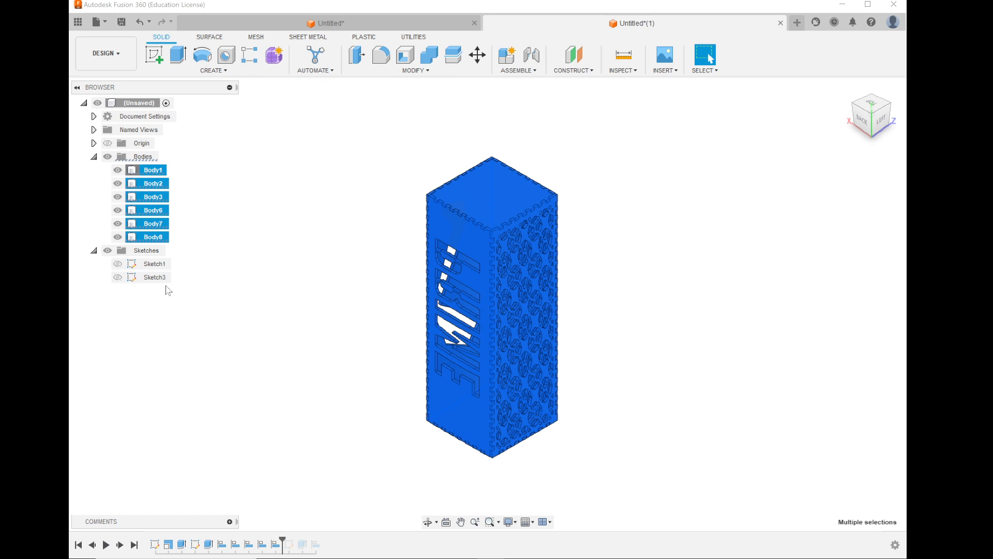
{"action": "key", "text": "a"}
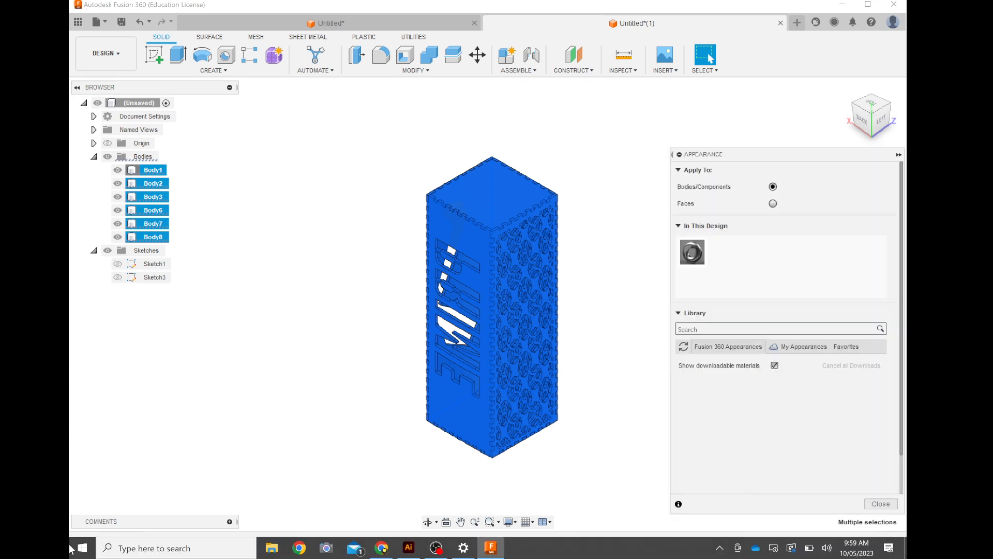
{"action": "left_click", "coordinate": [437, 555]}
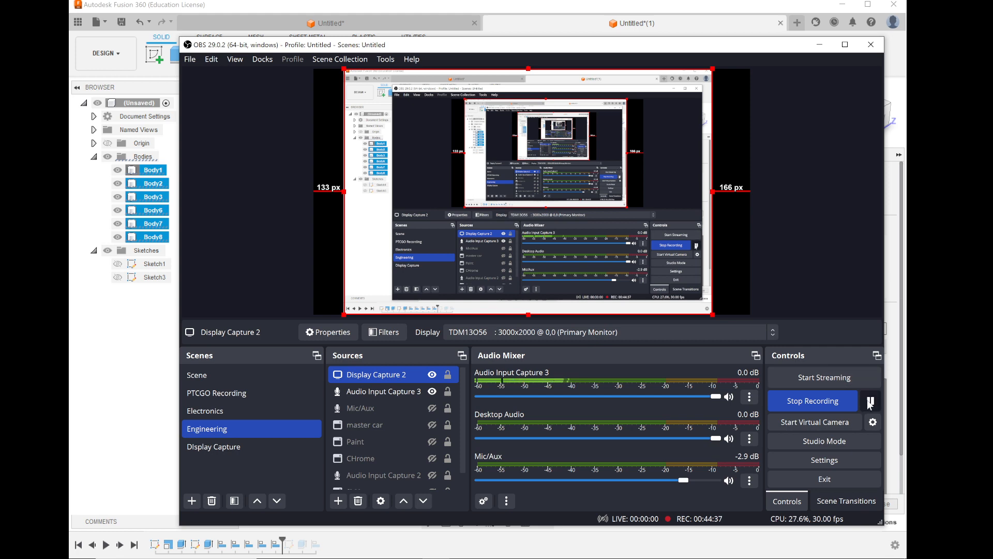
{"action": "left_click", "coordinate": [823, 47]}
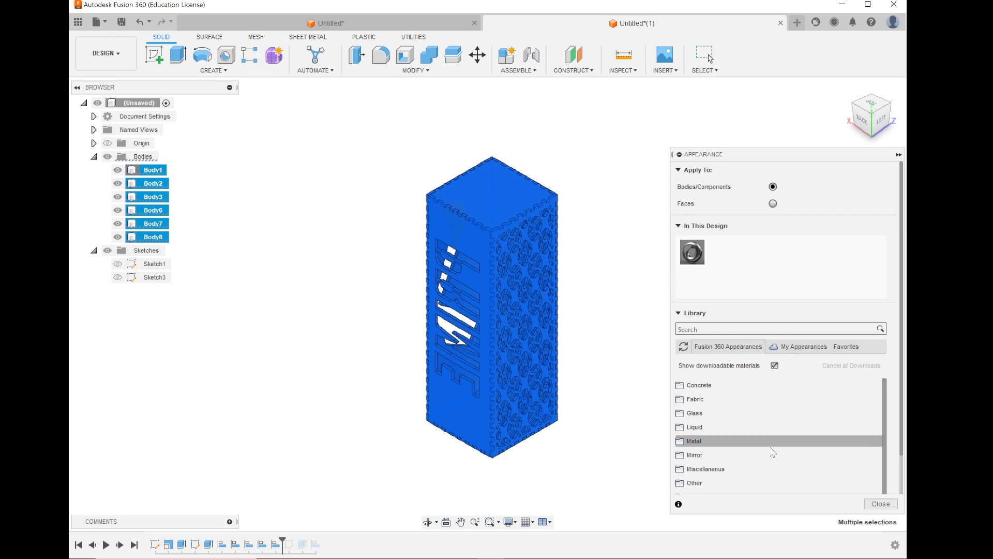
{"action": "scroll", "coordinate": [774, 450], "scroll_direction": "down", "scroll_amount": 5}
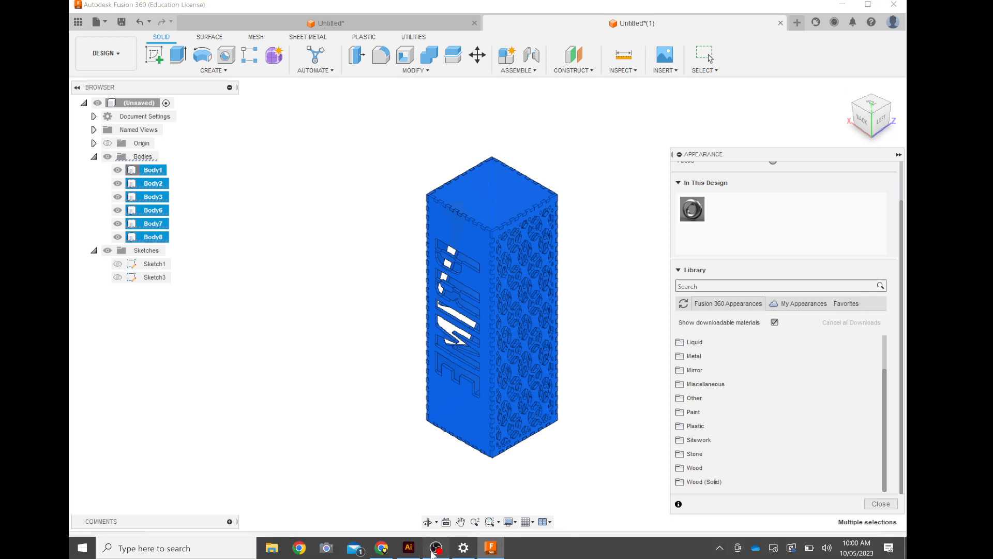
{"action": "left_click", "coordinate": [434, 549]}
{"action": "left_click", "coordinate": [869, 402]}
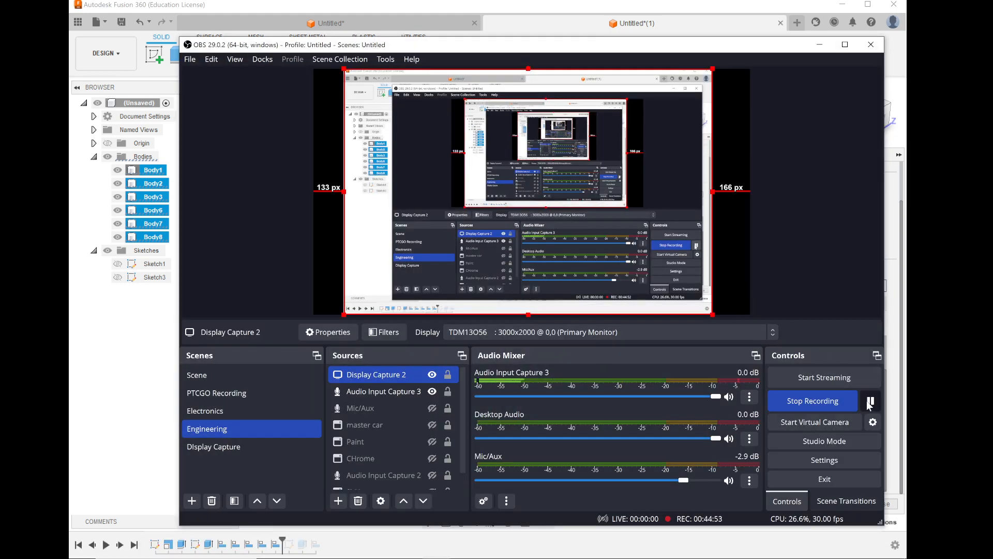
{"action": "left_click", "coordinate": [640, 10]}
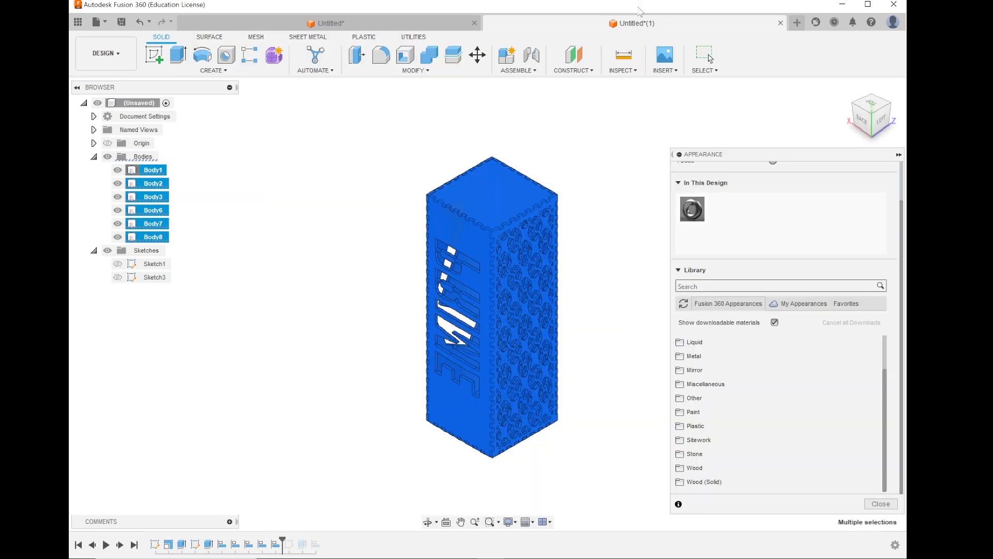
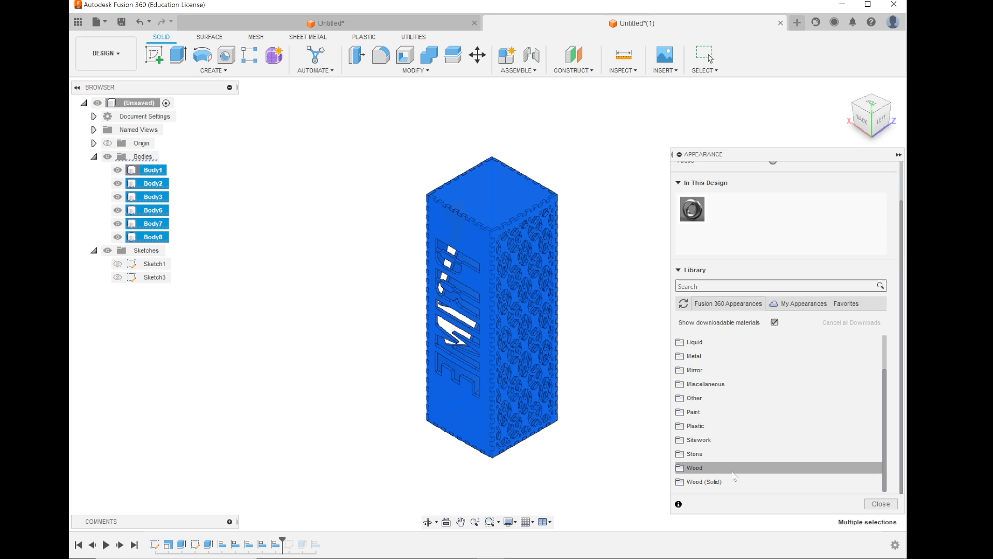
Step: Add the 3D Pine - Unfinished appearance from the unfinished Wood (Solid) library category to the design
{"action": "left_click", "coordinate": [707, 486]}
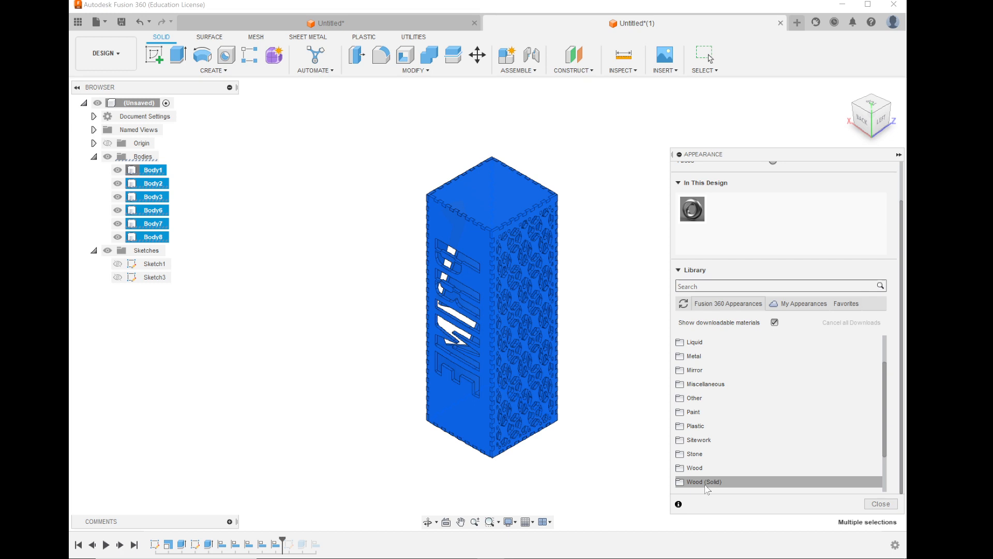
{"action": "scroll", "coordinate": [704, 488], "scroll_direction": "down", "scroll_amount": 2}
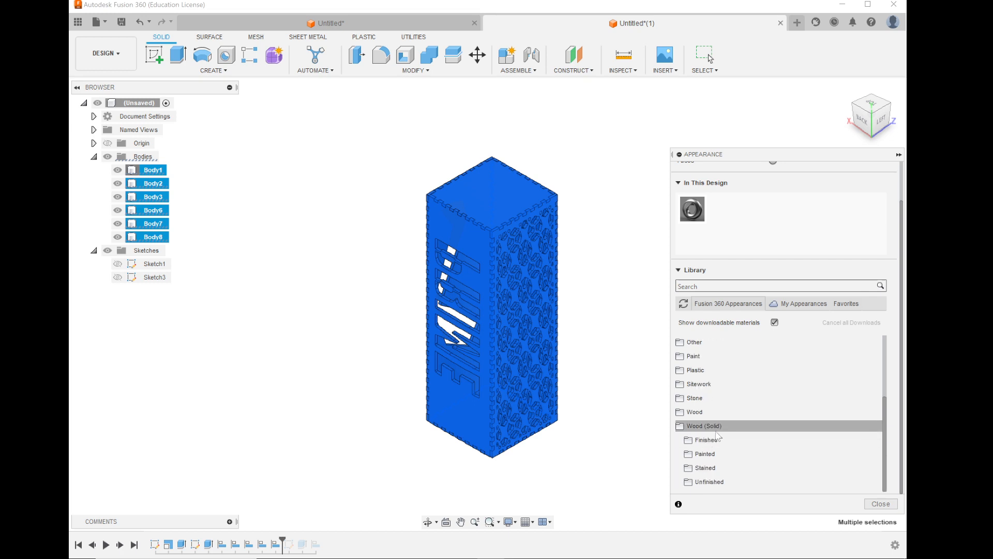
{"action": "left_click", "coordinate": [716, 482]}
{"action": "scroll", "coordinate": [716, 479], "scroll_direction": "up", "scroll_amount": 2}
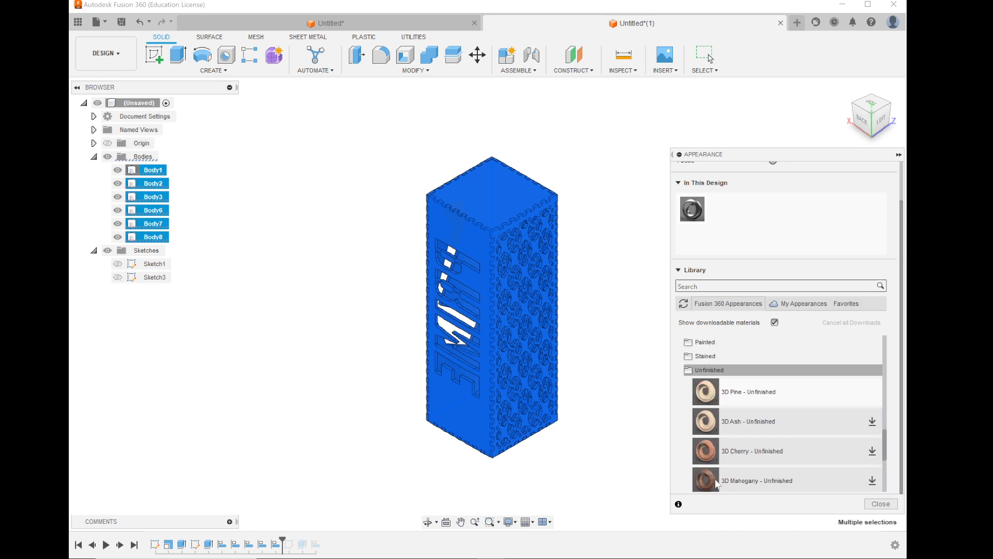
{"action": "scroll", "coordinate": [716, 479], "scroll_direction": "down", "scroll_amount": 1}
{"action": "scroll", "coordinate": [715, 480], "scroll_direction": "down", "scroll_amount": 1}
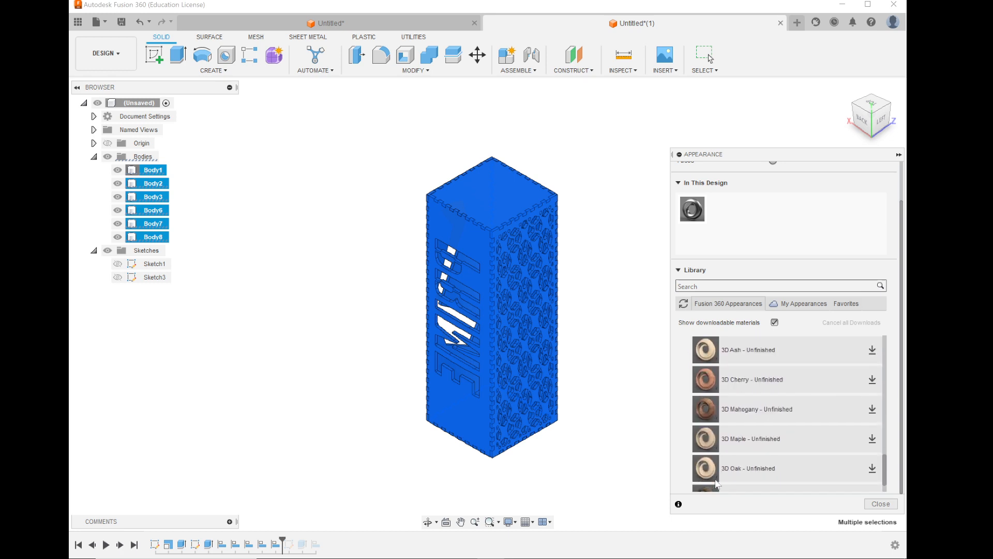
{"action": "scroll", "coordinate": [717, 483], "scroll_direction": "up", "scroll_amount": 2}
{"action": "scroll", "coordinate": [717, 483], "scroll_direction": "down", "scroll_amount": 3}
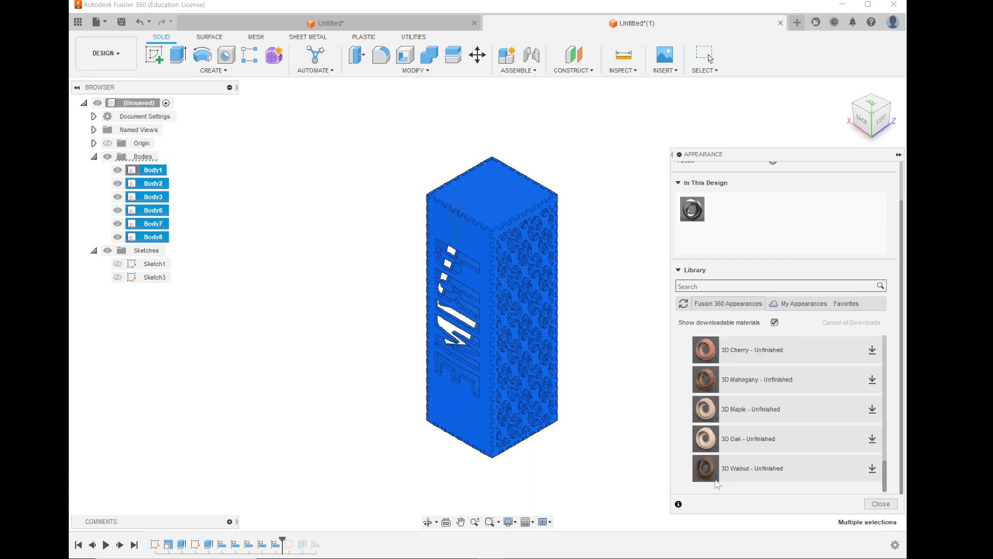
{"action": "scroll", "coordinate": [717, 483], "scroll_direction": "up", "scroll_amount": 3}
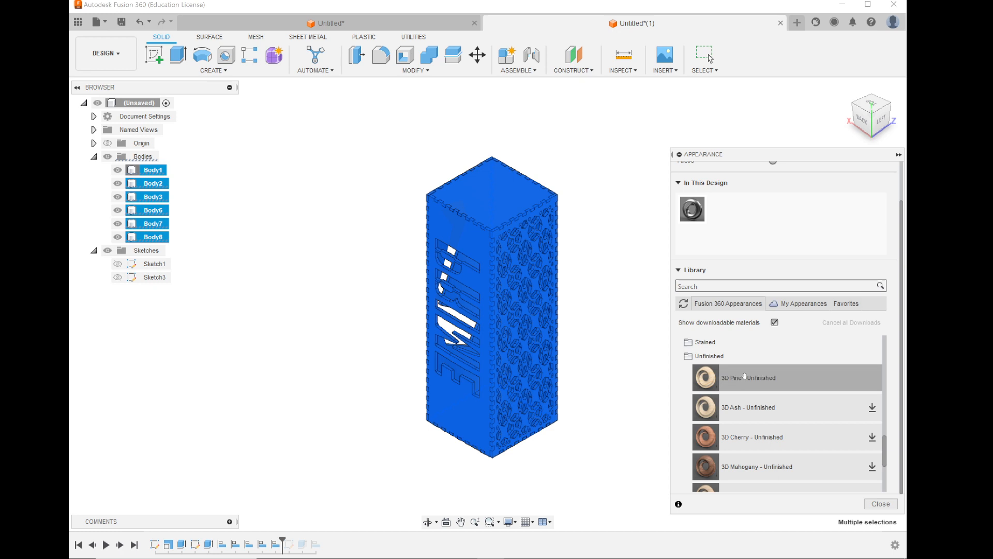
{"action": "left_click_drag", "start_coordinate": [748, 383], "coordinate": [741, 223]}
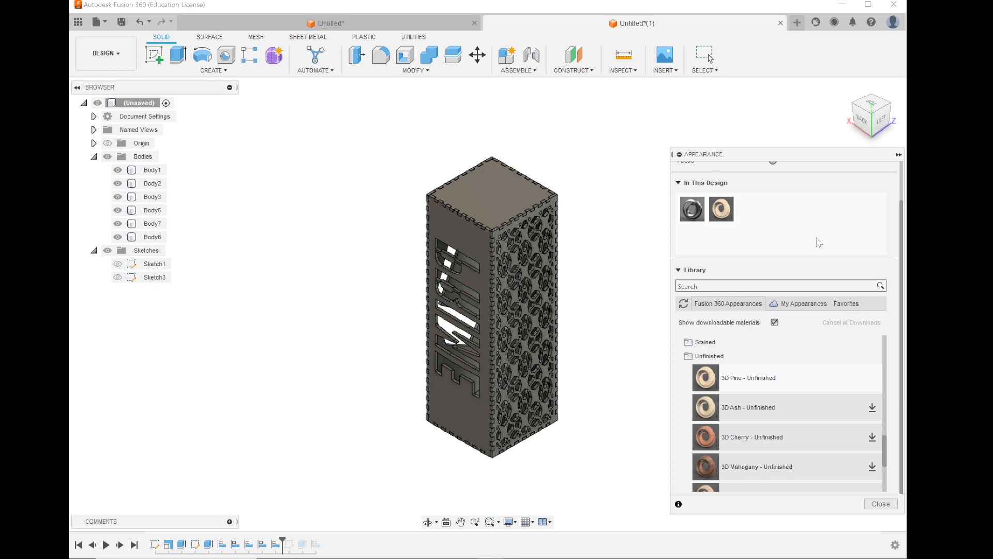
Step: Apply the 3D Pine - Unfinished appearance to the lettered side panel and the square top panel
{"action": "left_click_drag", "start_coordinate": [721, 209], "coordinate": [550, 253]}
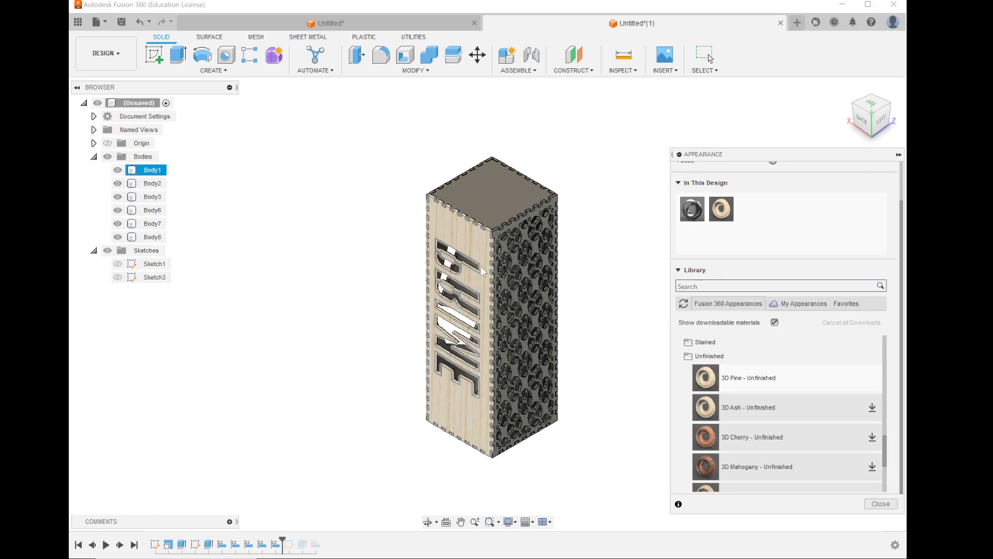
{"action": "scroll", "coordinate": [500, 234], "scroll_direction": "up", "scroll_amount": 5}
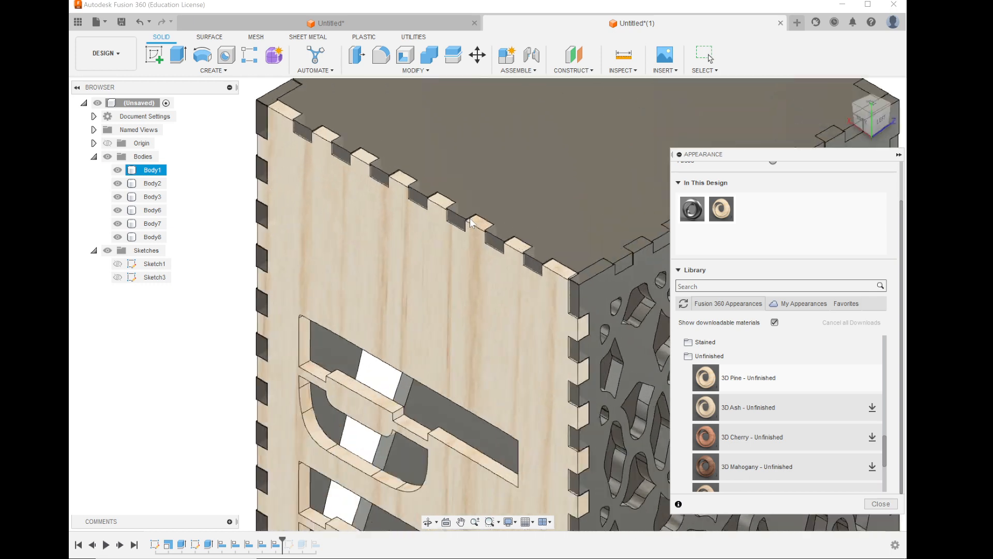
{"action": "scroll", "coordinate": [470, 221], "scroll_direction": "up", "scroll_amount": 5}
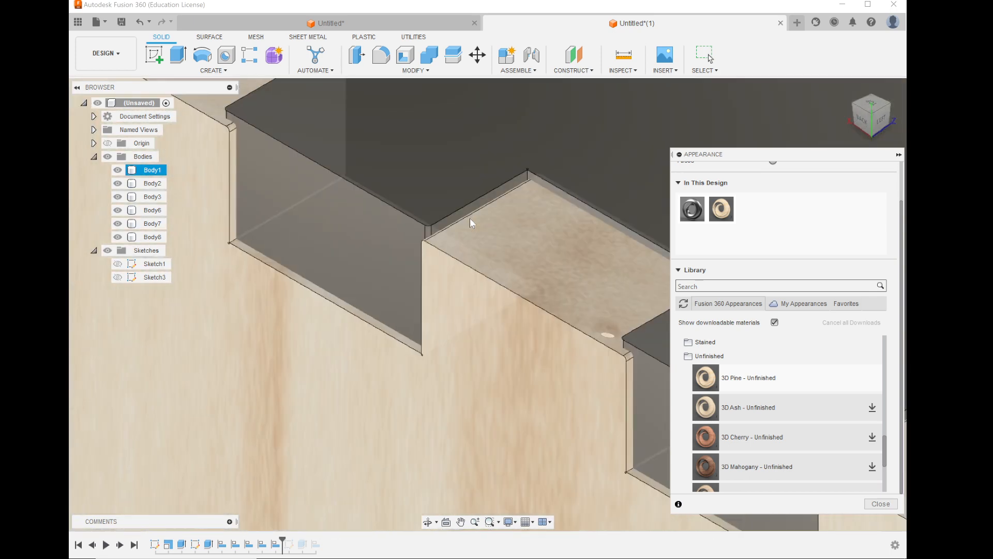
{"action": "scroll", "coordinate": [470, 218], "scroll_direction": "up", "scroll_amount": 3}
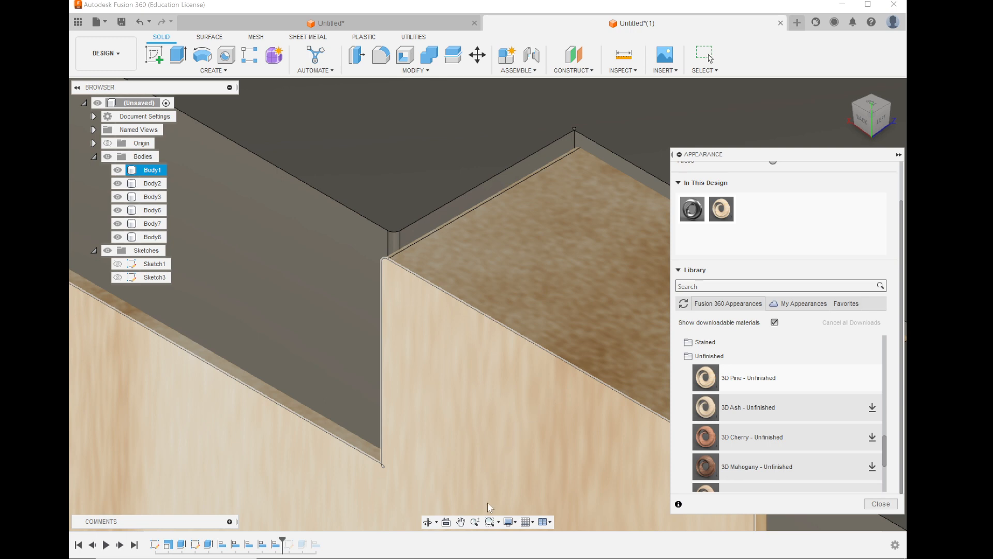
{"action": "scroll", "coordinate": [489, 506], "scroll_direction": "down", "scroll_amount": 10}
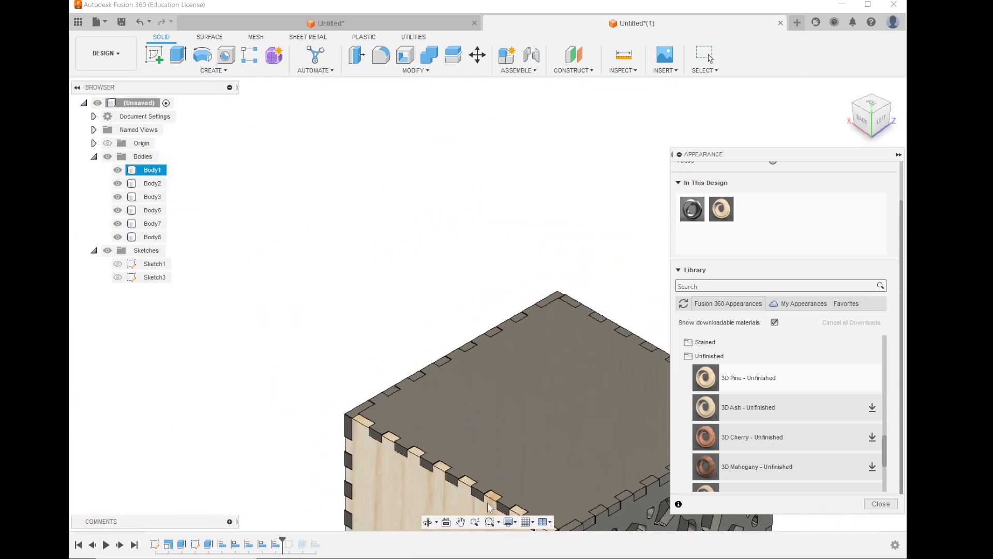
{"action": "scroll", "coordinate": [406, 254], "scroll_direction": "down", "scroll_amount": 4}
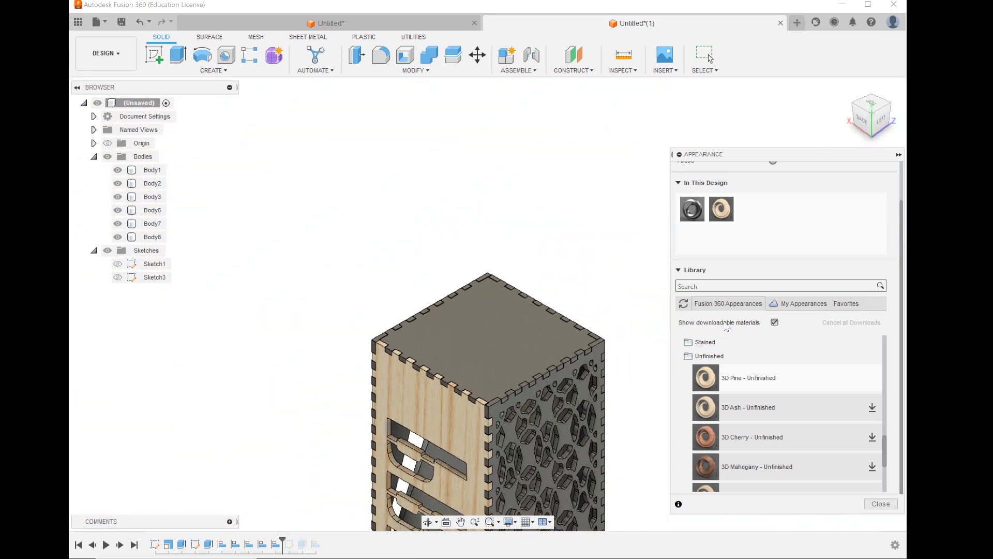
{"action": "left_click_drag", "start_coordinate": [722, 209], "coordinate": [487, 353]}
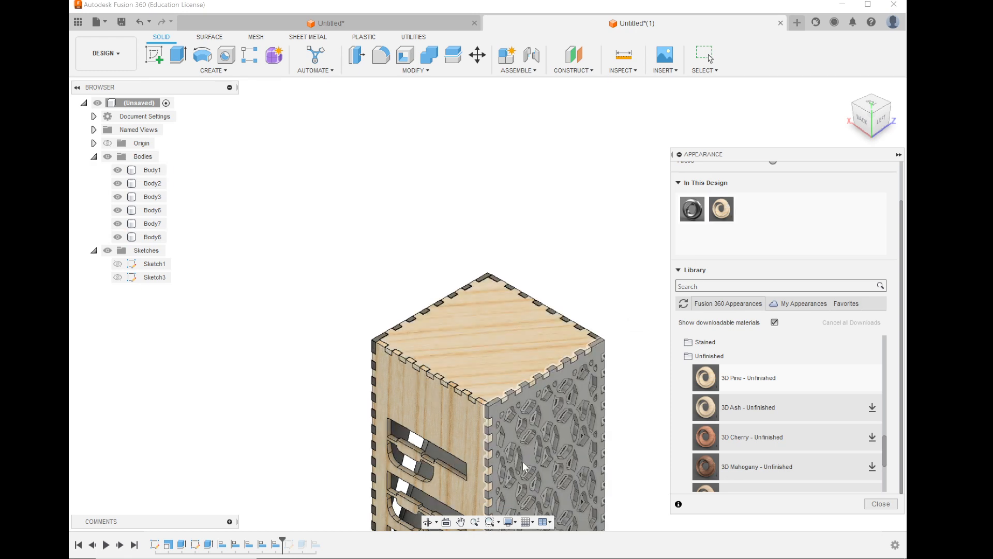
Step: Examine the finger joints between the lettered side panel and the top panel up close
{"action": "scroll", "coordinate": [520, 461], "scroll_direction": "up", "scroll_amount": 3}
{"action": "scroll", "coordinate": [519, 461], "scroll_direction": "up", "scroll_amount": 3}
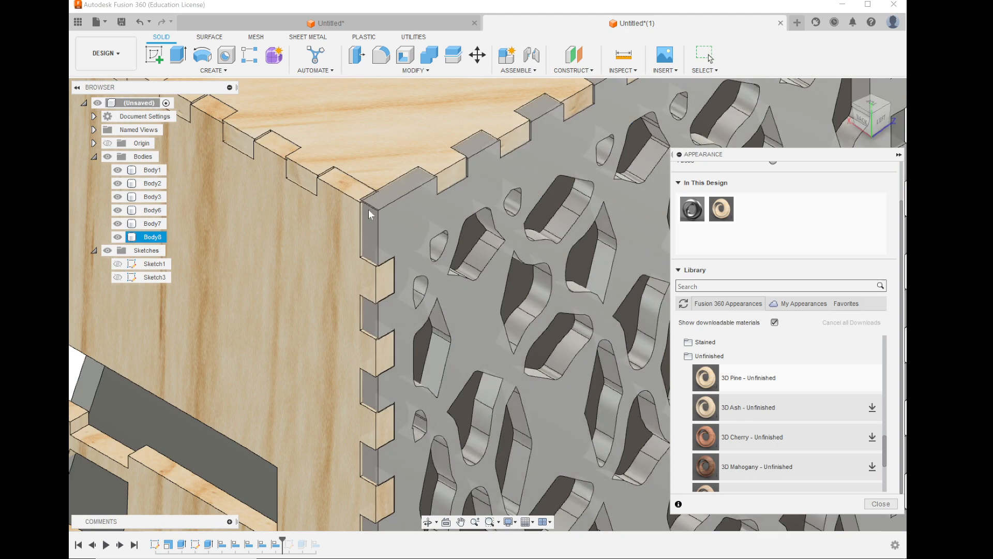
{"action": "left_click", "coordinate": [251, 175]}
{"action": "scroll", "coordinate": [249, 170], "scroll_direction": "down", "scroll_amount": 3}
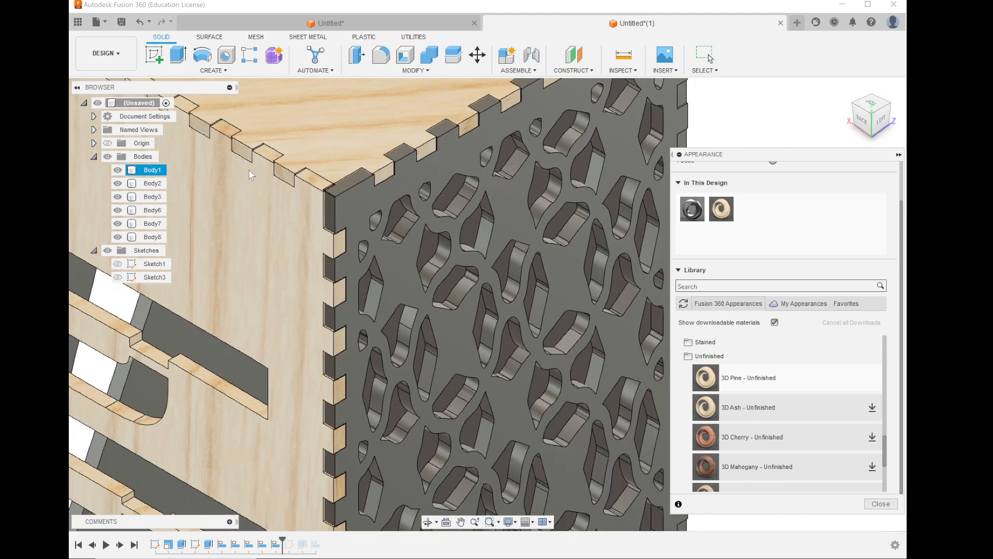
{"action": "scroll", "coordinate": [249, 170], "scroll_direction": "up", "scroll_amount": 9}
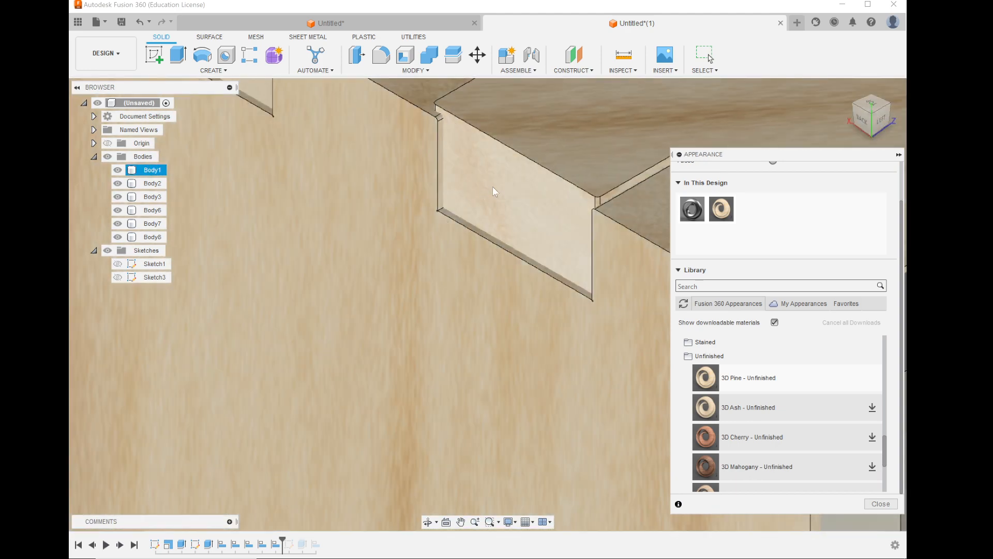
{"action": "left_click", "coordinate": [499, 187]}
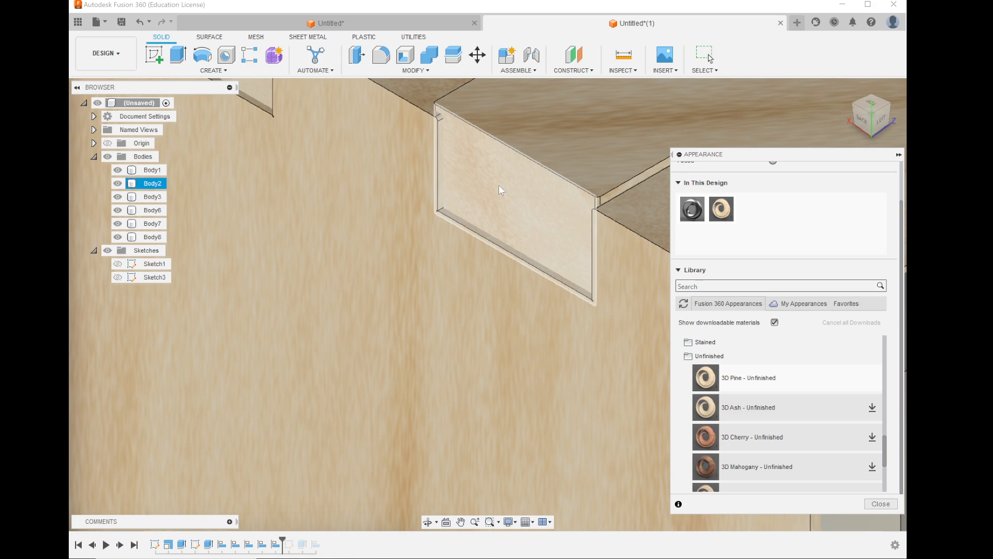
{"action": "scroll", "coordinate": [499, 185], "scroll_direction": "down", "scroll_amount": 5}
{"action": "scroll", "coordinate": [499, 185], "scroll_direction": "down", "scroll_amount": 3}
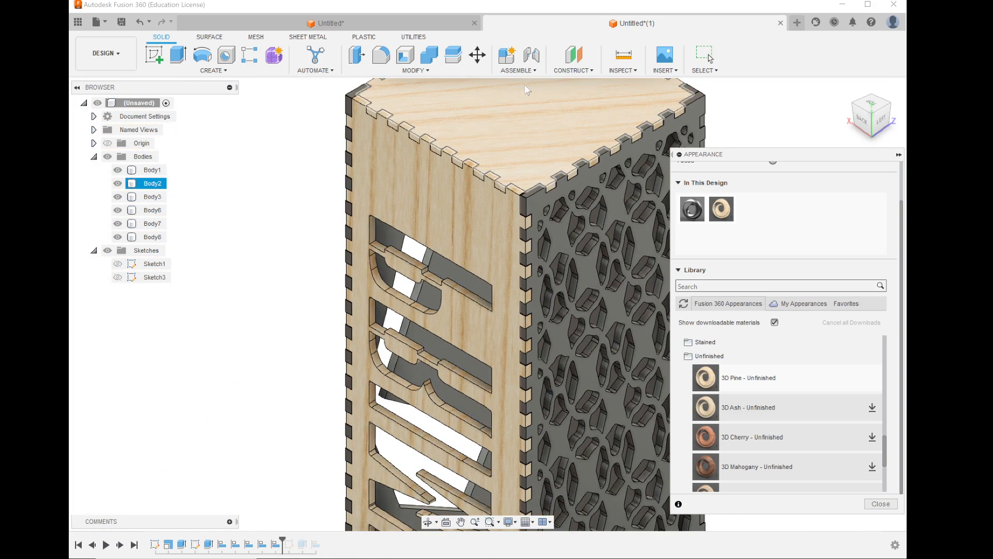
{"action": "key", "text": "Escape"}
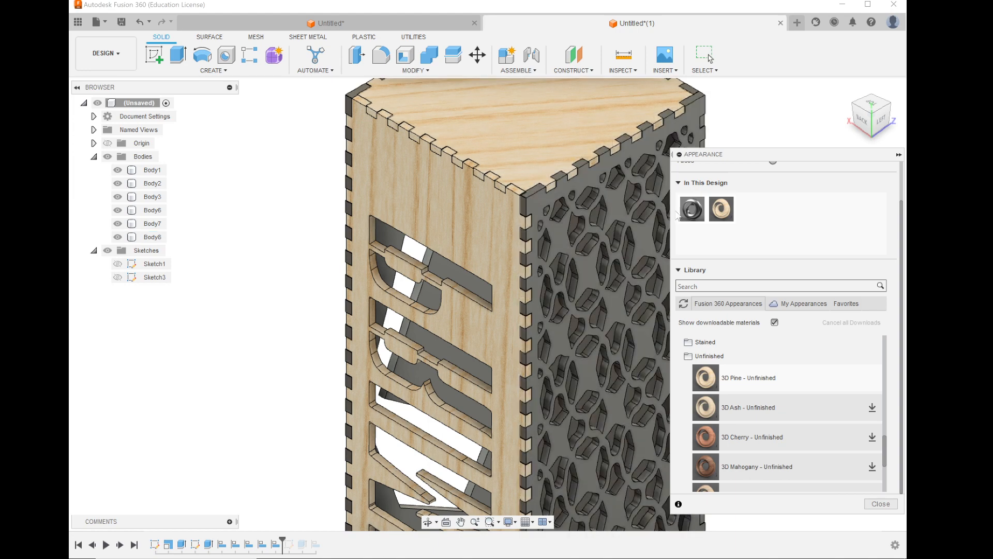
Step: Apply the 3D Pine - Unfinished appearance to the patterned side panel and the adjacent plain side panel
{"action": "left_click_drag", "start_coordinate": [721, 208], "coordinate": [553, 208]}
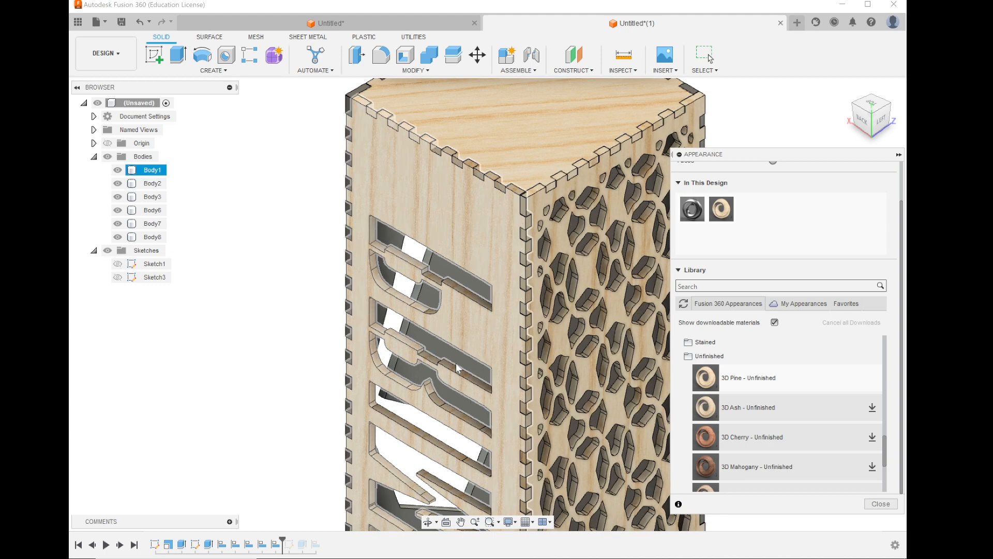
{"action": "scroll", "coordinate": [456, 367], "scroll_direction": "down", "scroll_amount": 3}
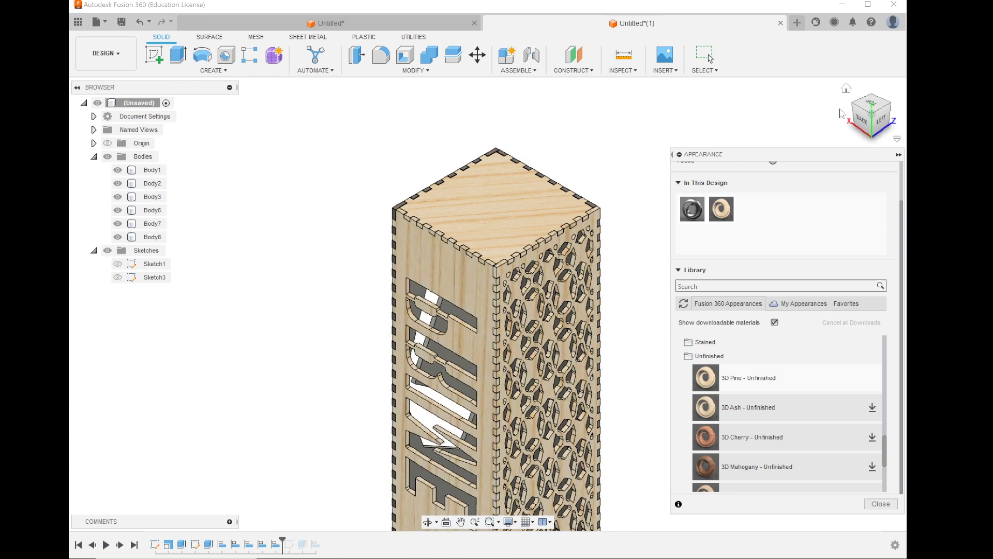
{"action": "left_click", "coordinate": [890, 104]}
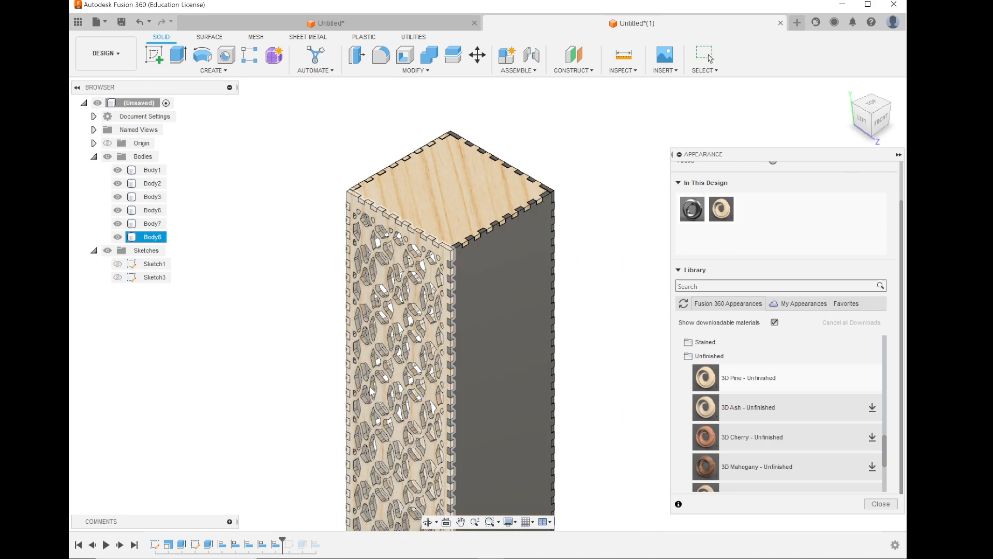
{"action": "scroll", "coordinate": [371, 391], "scroll_direction": "up", "scroll_amount": 5}
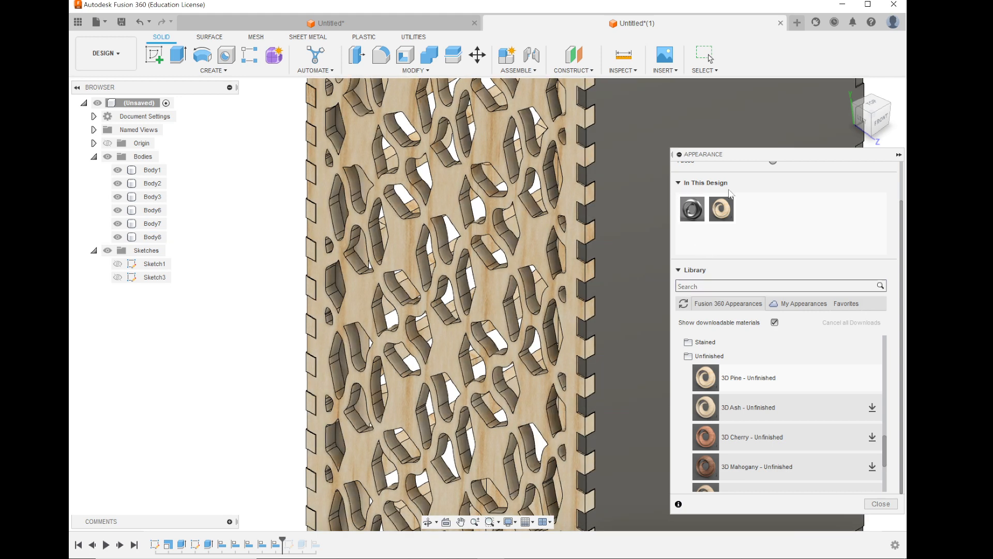
{"action": "left_click_drag", "start_coordinate": [729, 214], "coordinate": [641, 174]}
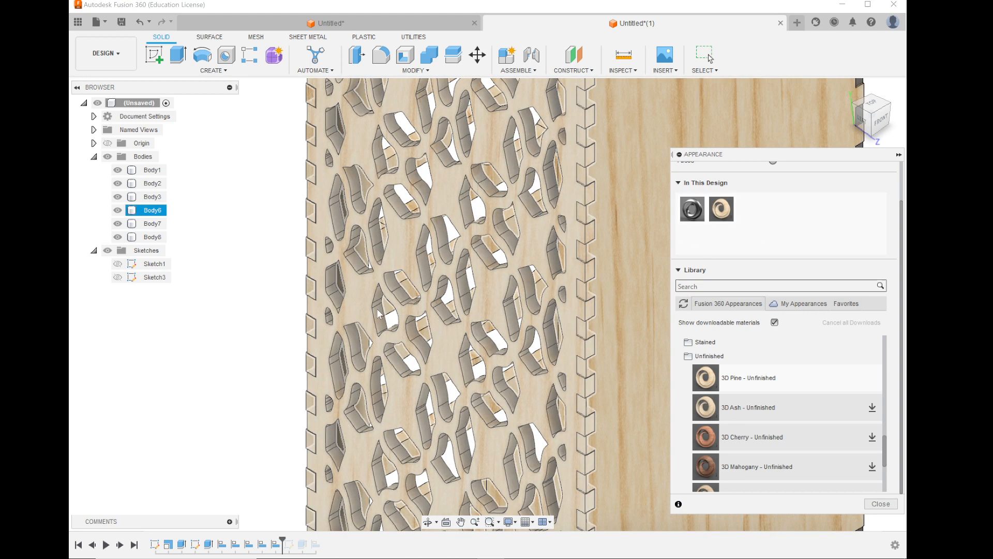
Step: Apply the 3D Pine - Unfinished appearance to the side panel with the zigzag cutout and to the lantern's bottom panel
{"action": "scroll", "coordinate": [377, 309], "scroll_direction": "down", "scroll_amount": 4}
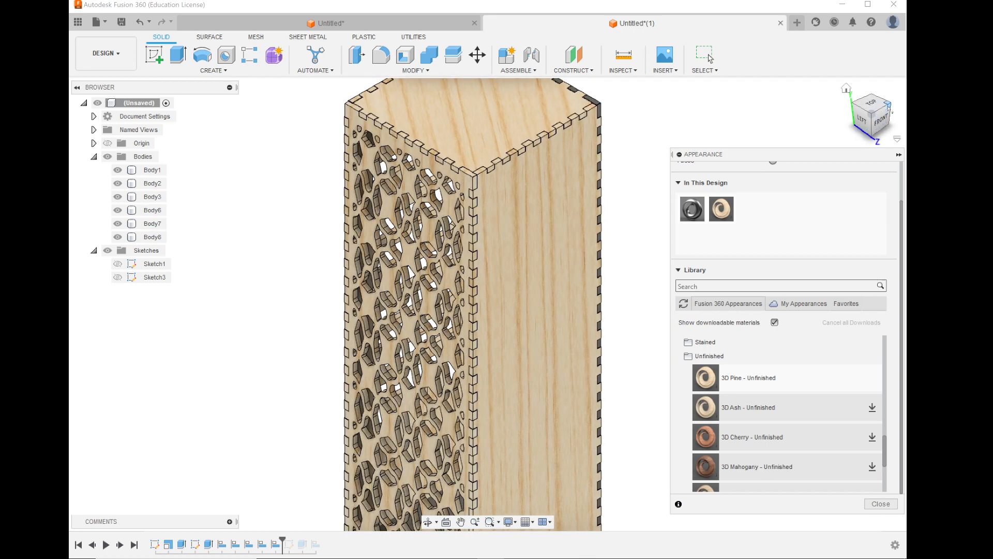
{"action": "left_click", "coordinate": [889, 105]}
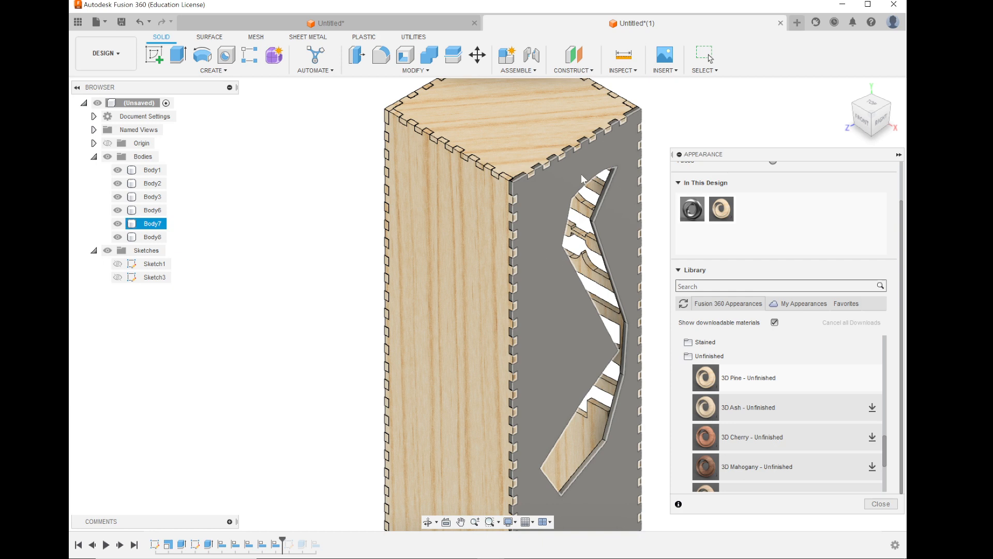
{"action": "left_click_drag", "start_coordinate": [721, 209], "coordinate": [543, 223]}
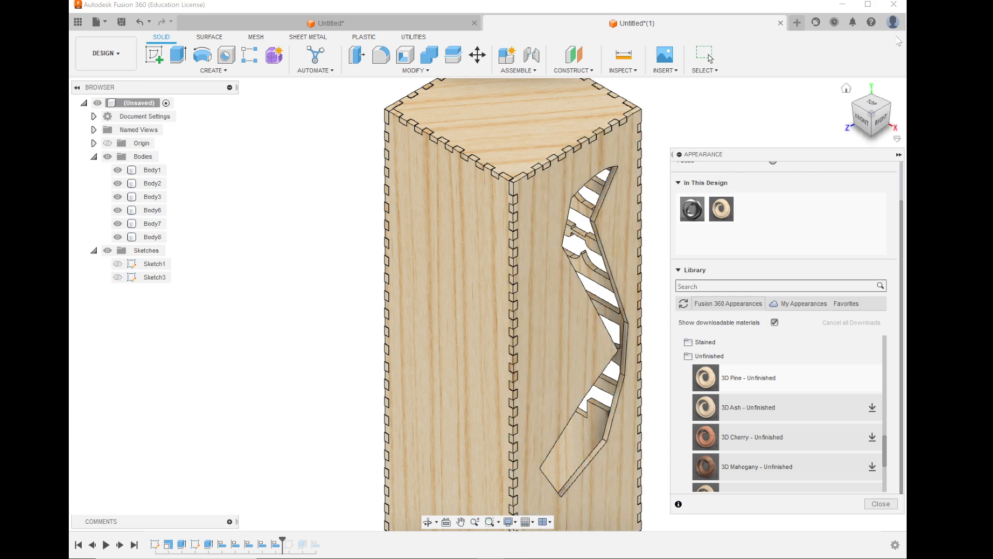
{"action": "left_click", "coordinate": [871, 136]}
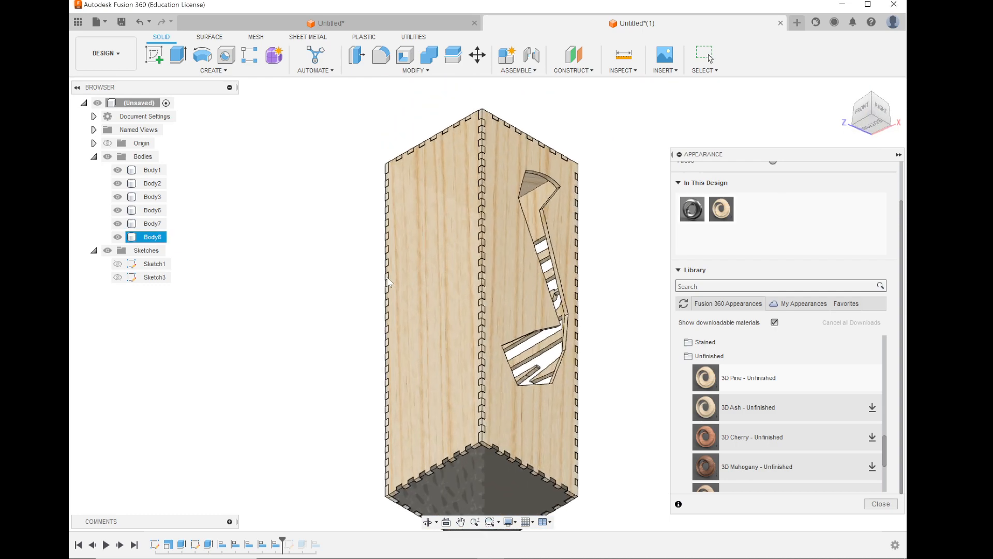
{"action": "left_click_drag", "start_coordinate": [731, 207], "coordinate": [447, 441]}
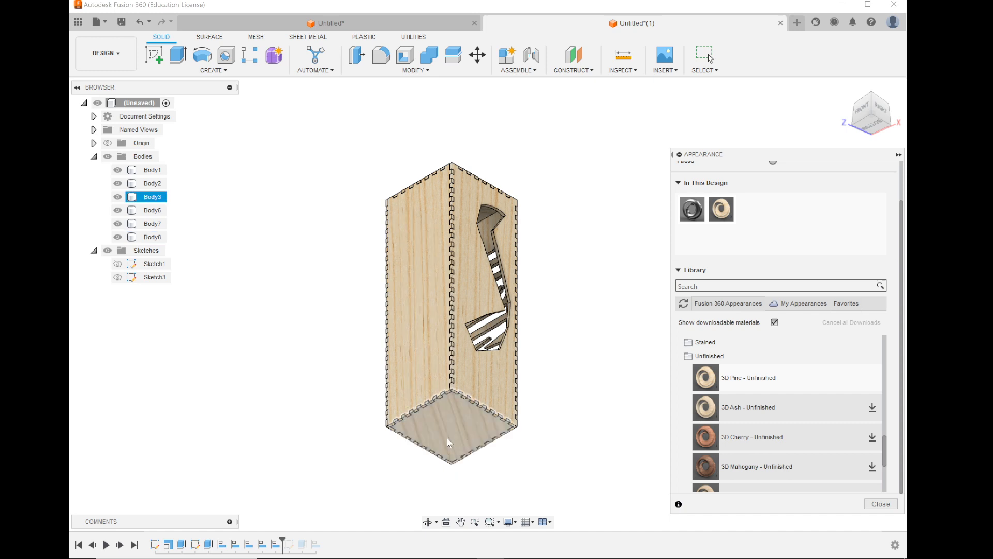
{"action": "left_click_drag", "start_coordinate": [447, 440], "coordinate": [447, 440]}
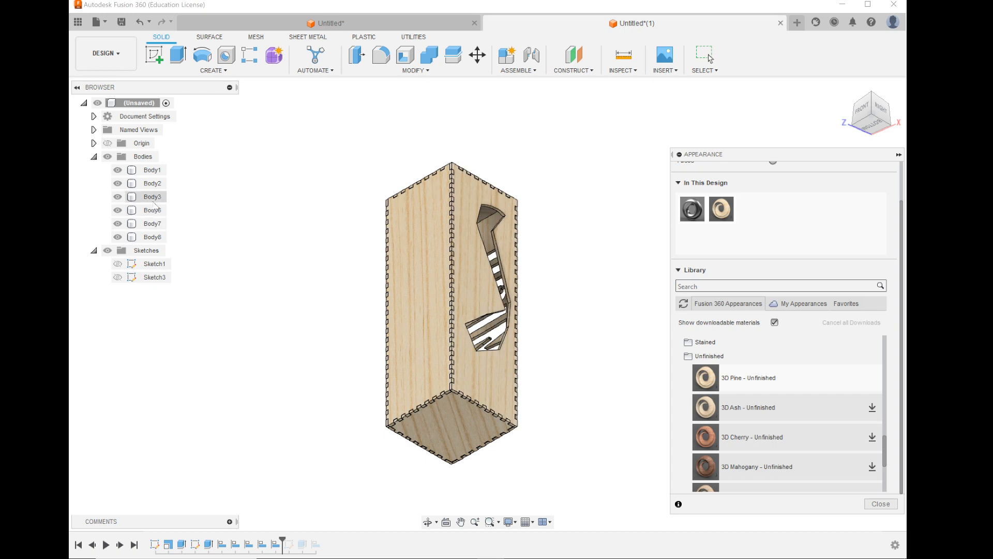
Step: Hide the lantern's top and four side panels, leaving only the bottom panel (Body3) shown
{"action": "left_click", "coordinate": [118, 170]}
{"action": "left_click", "coordinate": [117, 183]}
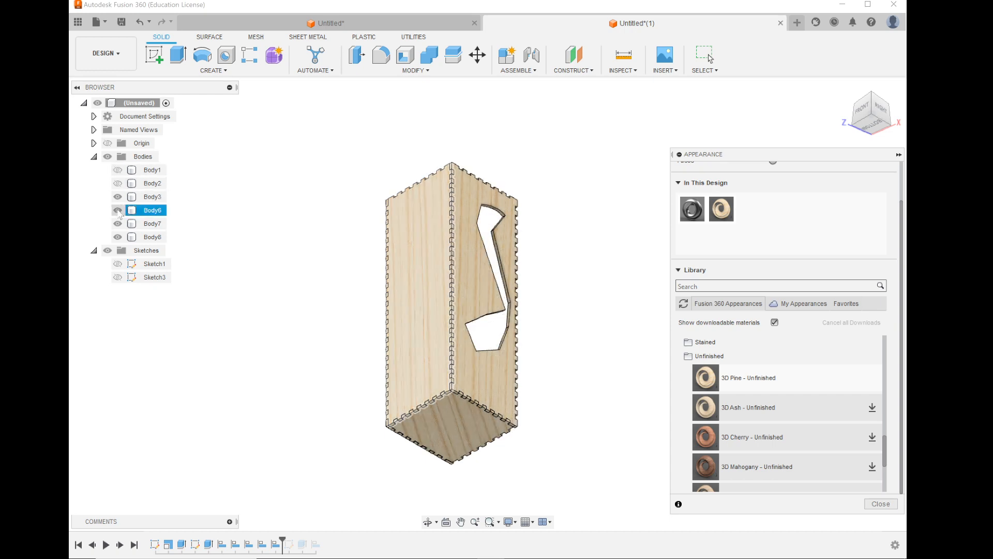
{"action": "left_click", "coordinate": [117, 210]}
{"action": "left_click", "coordinate": [118, 223]}
{"action": "left_click", "coordinate": [118, 236]}
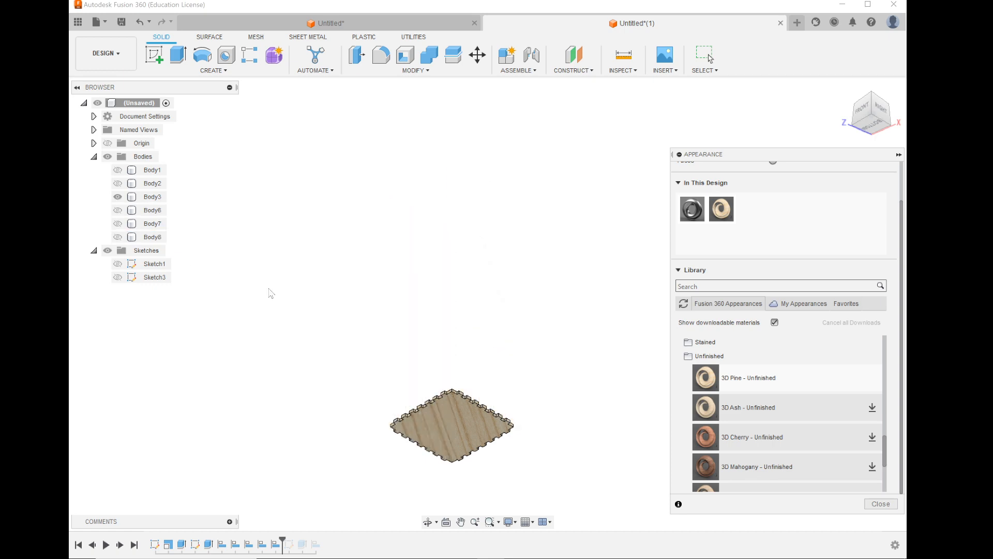
Step: Sketch a rectangle about 66 by 69 mm on the upper face of the bottom panel, inset from its finger-jointed edges
{"action": "mouse_move", "coordinate": [846, 90]}
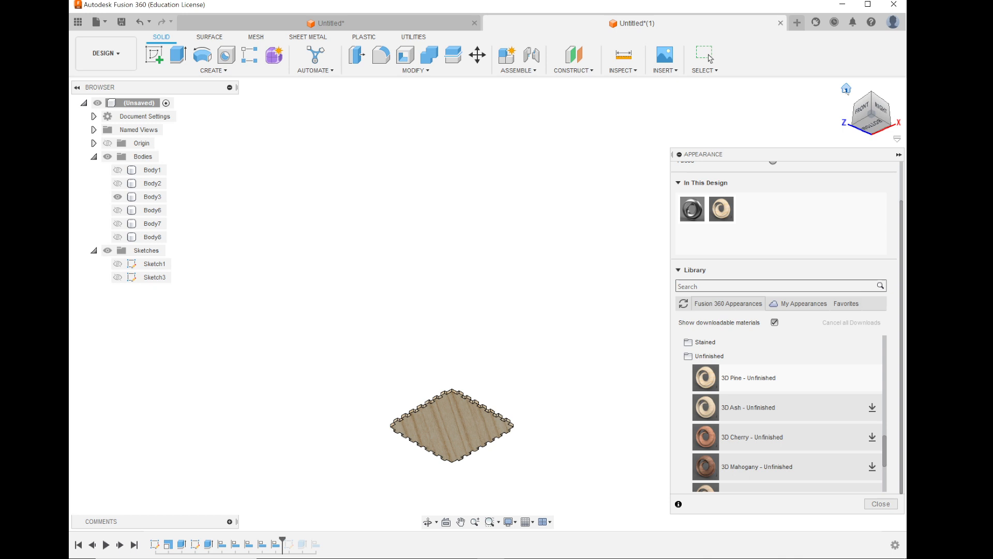
{"action": "left_click", "coordinate": [846, 89]}
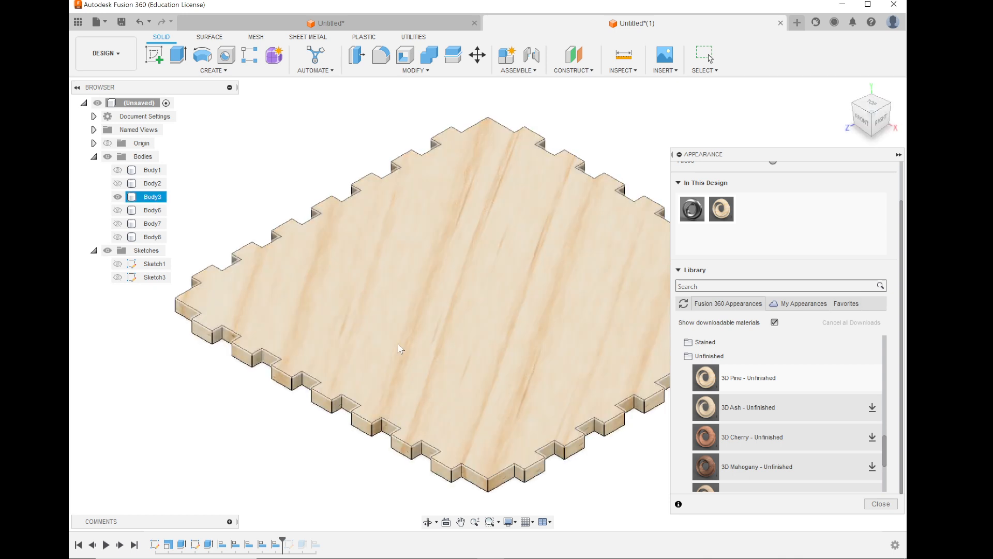
{"action": "scroll", "coordinate": [516, 392], "scroll_direction": "down", "scroll_amount": 3}
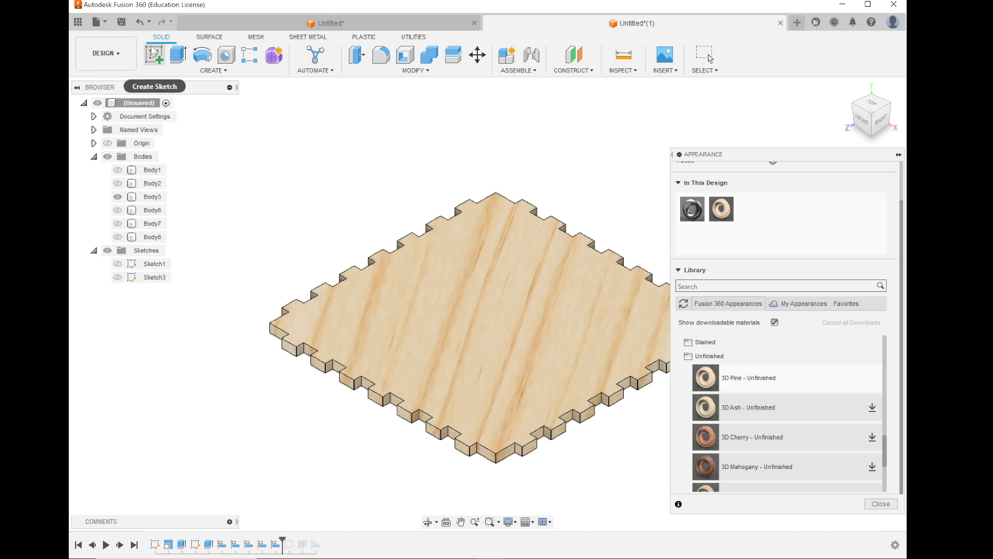
{"action": "key", "text": "Escape"}
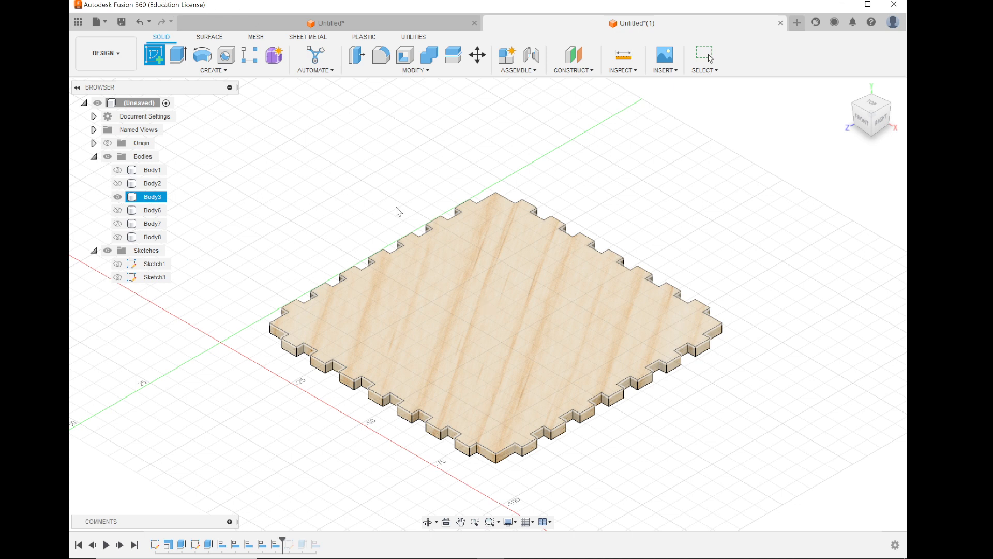
{"action": "left_click", "coordinate": [341, 335]}
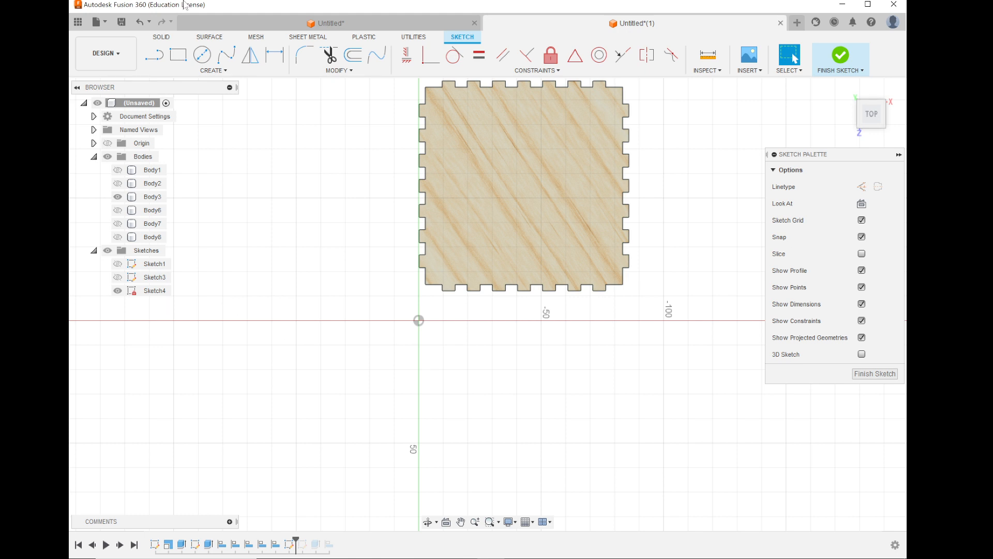
{"action": "left_click", "coordinate": [178, 54]}
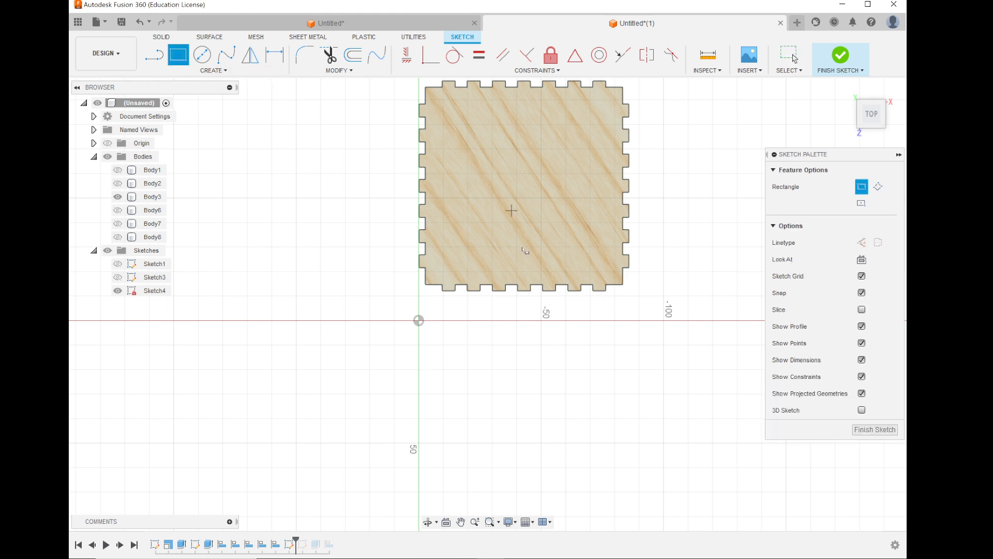
{"action": "left_click", "coordinate": [443, 271]}
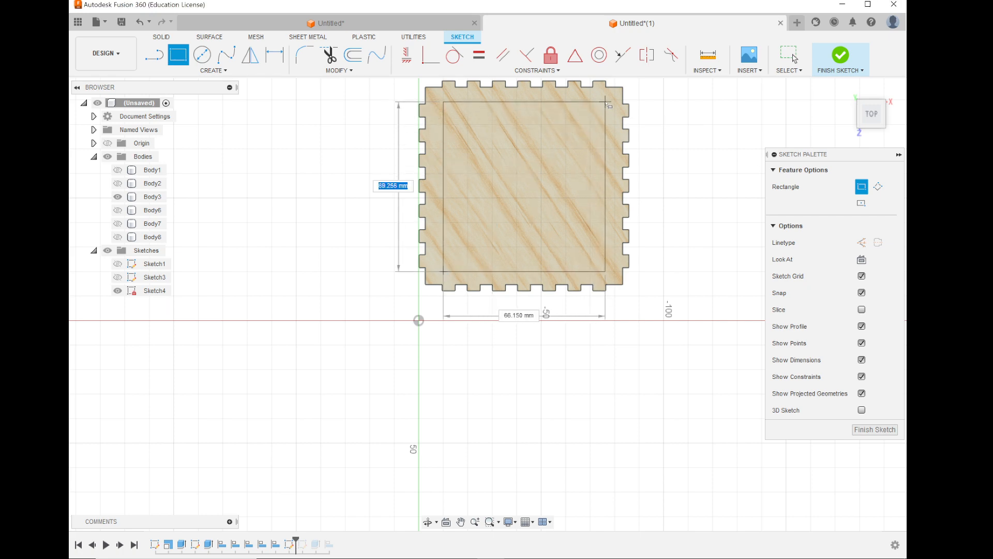
{"action": "left_click", "coordinate": [606, 103]}
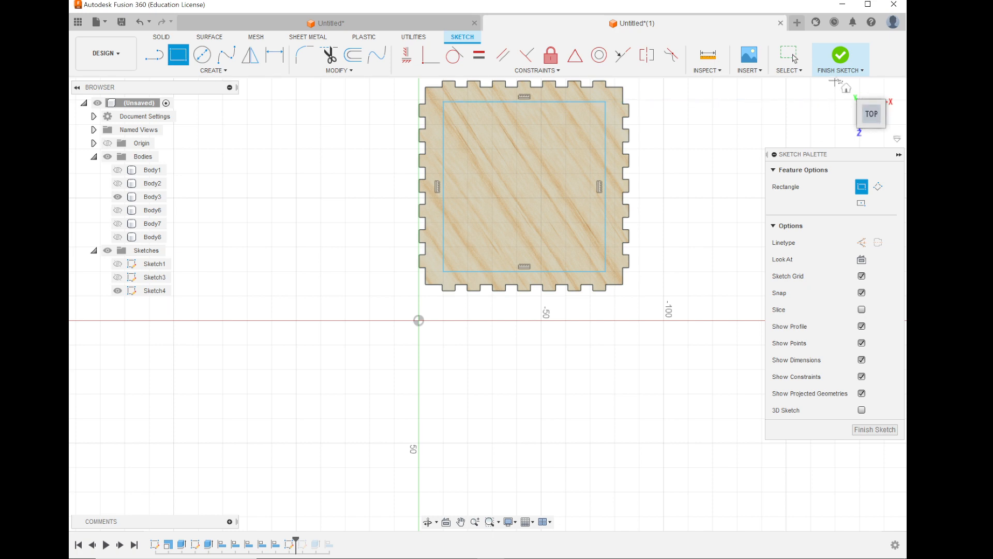
{"action": "left_click", "coordinate": [839, 57]}
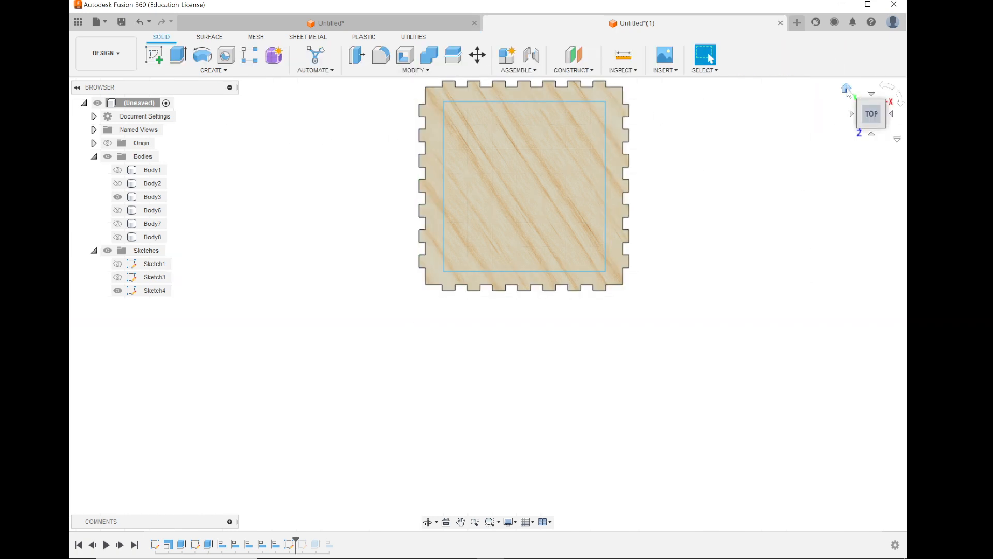
Step: Extrude the rectangle 4 mm upward from the bottom panel as a new body
{"action": "left_click", "coordinate": [847, 88]}
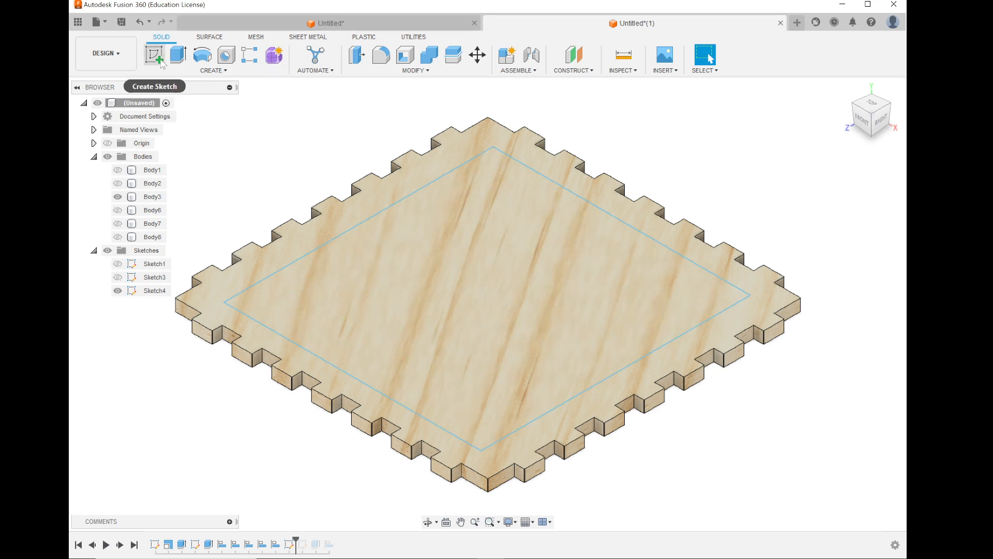
{"action": "left_click", "coordinate": [177, 56]}
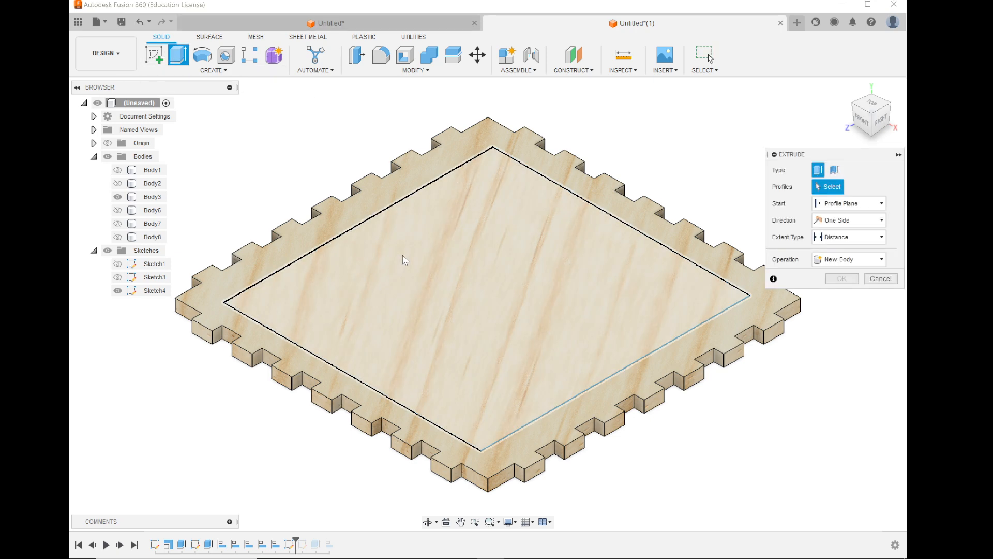
{"action": "left_click", "coordinate": [554, 275]}
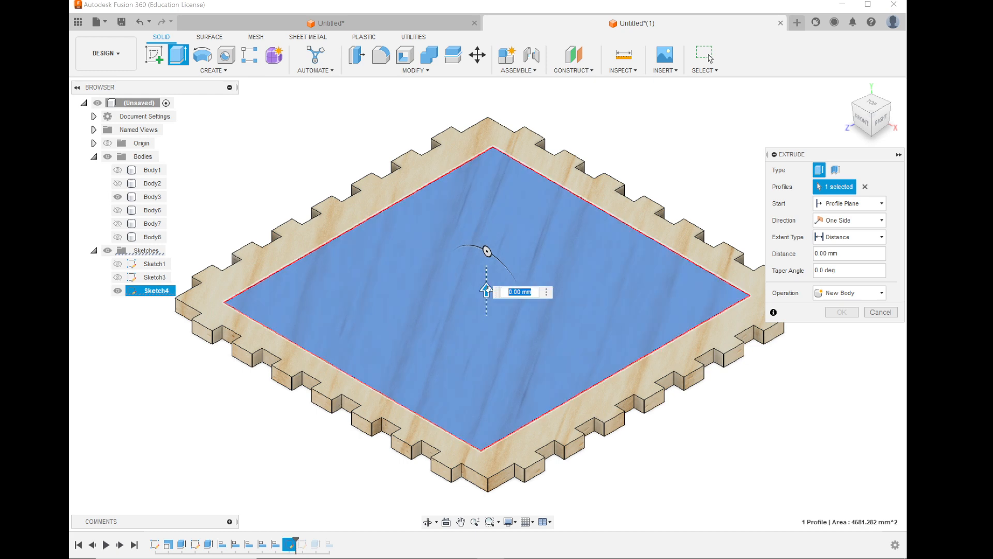
{"action": "mouse_move", "coordinate": [487, 290]}
{"action": "left_mouse_down"}
{"action": "mouse_move", "coordinate": [484, 263]}
{"action": "mouse_move", "coordinate": [486, 271]}
{"action": "left_mouse_up"}
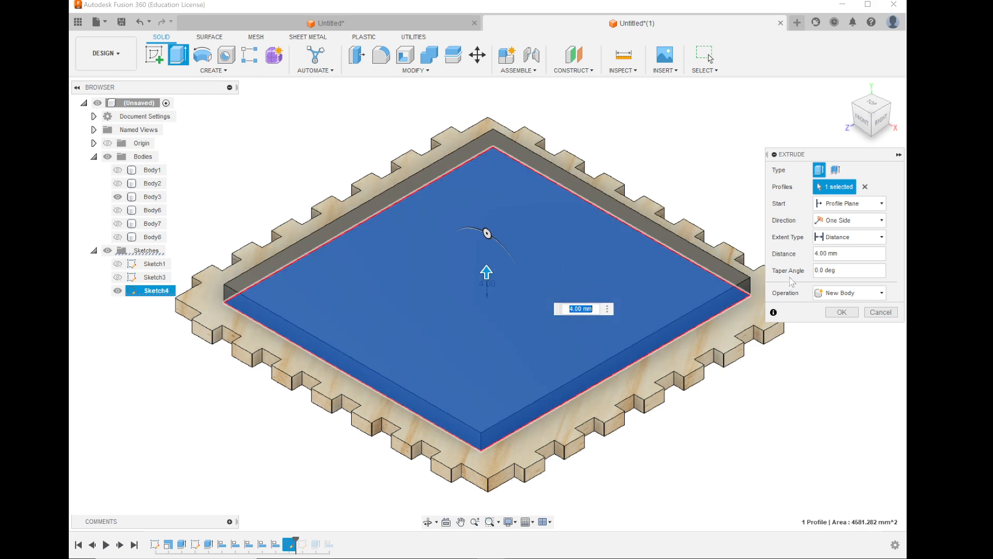
{"action": "left_click", "coordinate": [858, 304]}
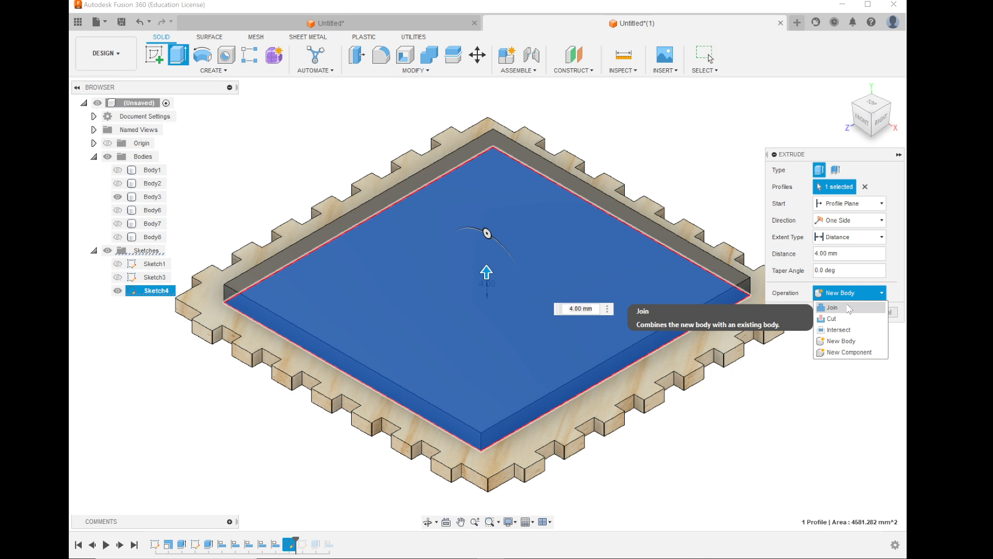
{"action": "left_click", "coordinate": [849, 341]}
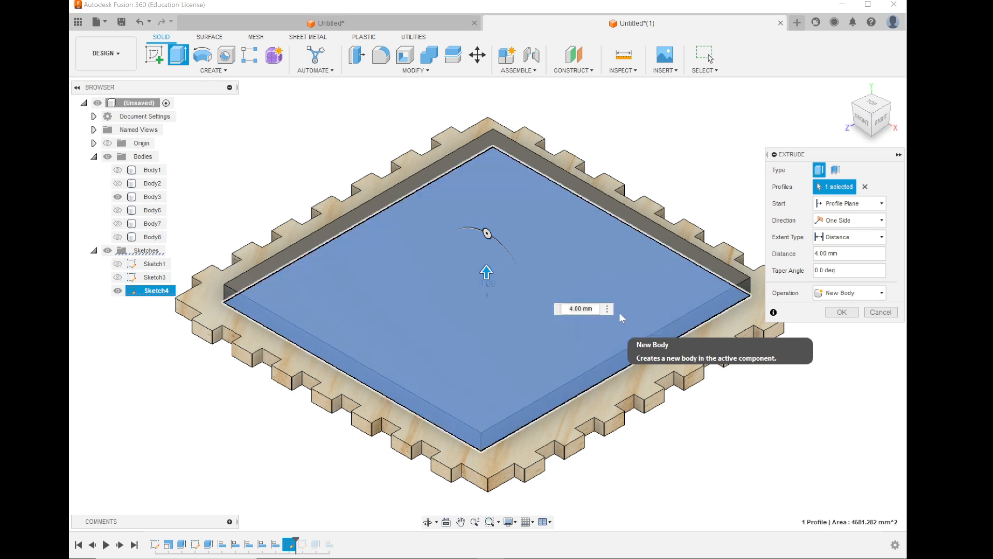
{"action": "left_click", "coordinate": [837, 313]}
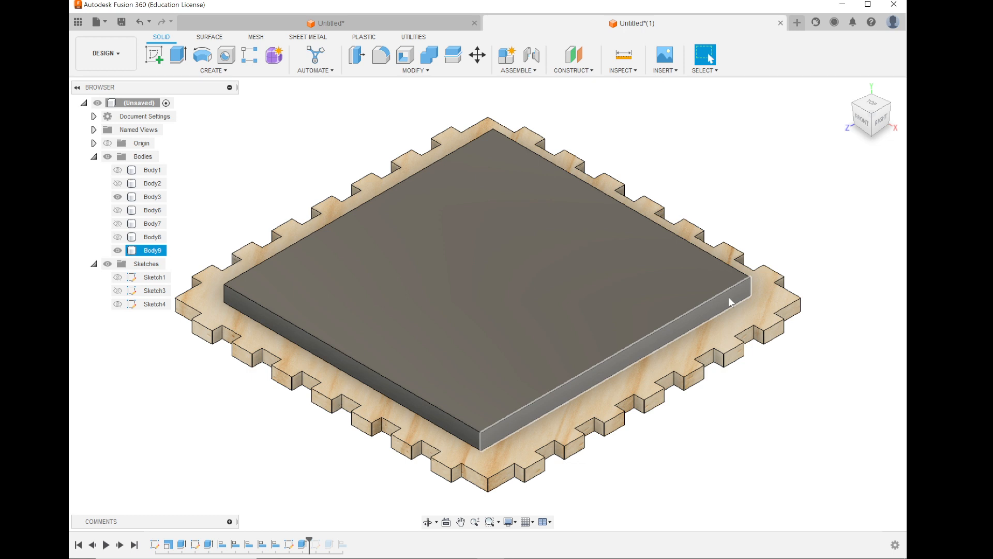
{"action": "right_click", "coordinate": [153, 251]}
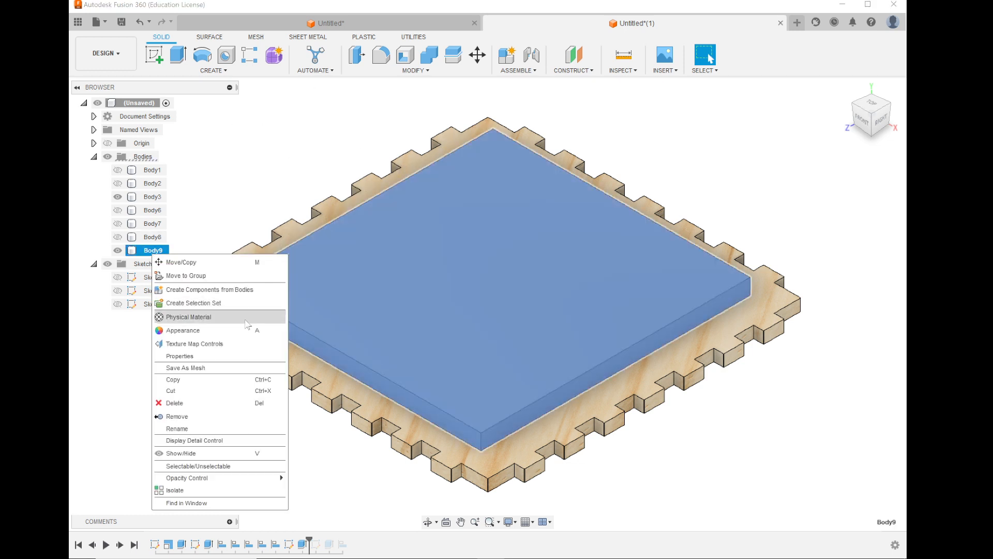
{"action": "left_click", "coordinate": [229, 331]}
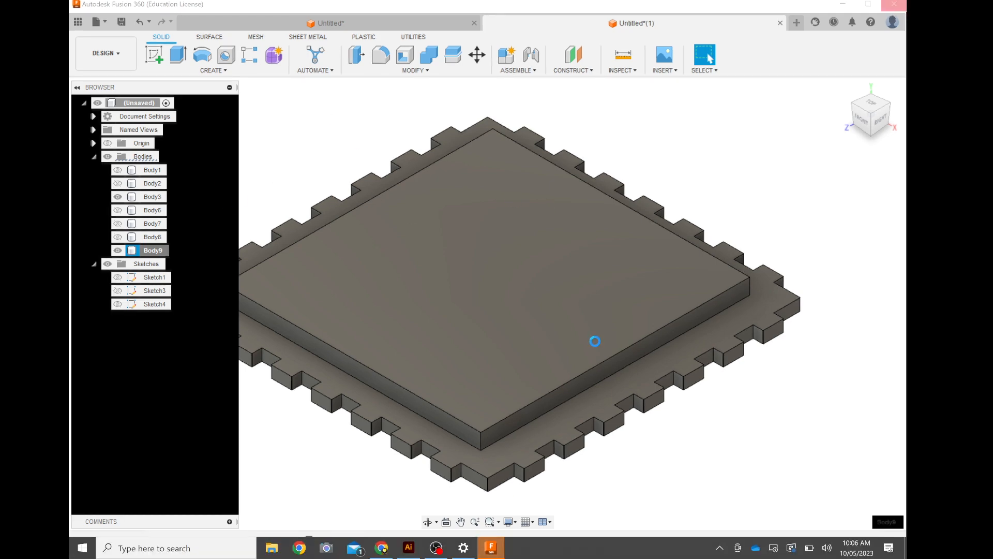
{"action": "left_click", "coordinate": [496, 554]}
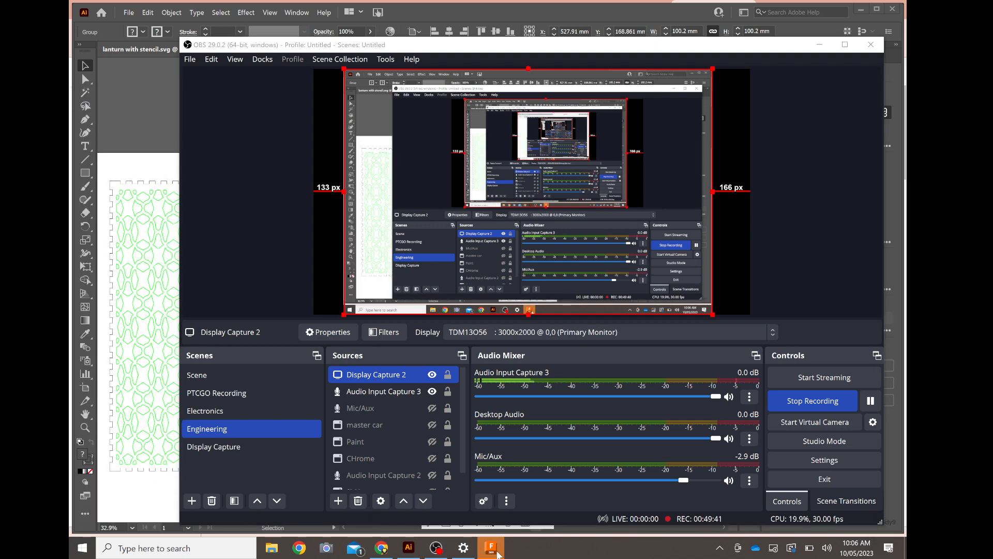
{"action": "right_click", "coordinate": [496, 553]}
{"action": "left_click", "coordinate": [496, 553]}
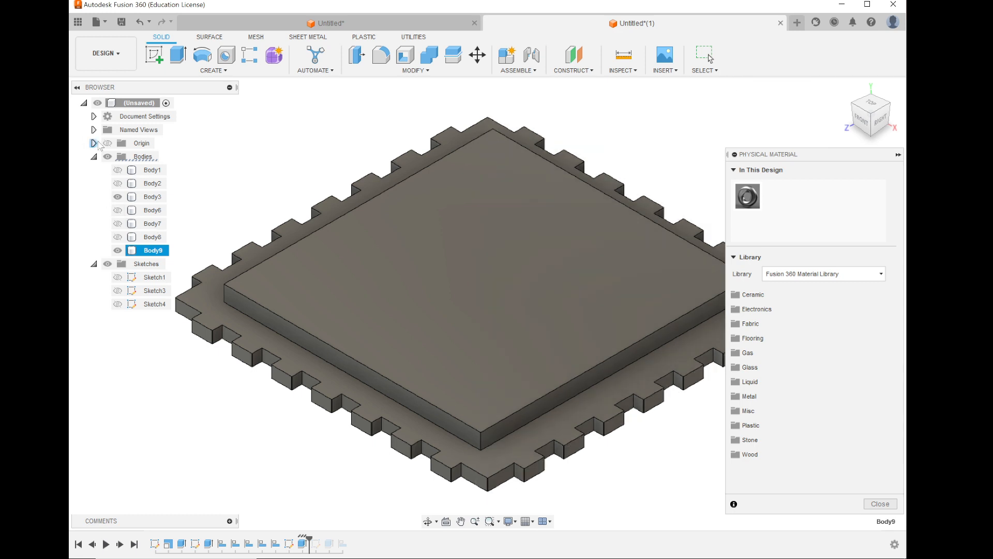
{"action": "left_click", "coordinate": [118, 169]}
{"action": "left_click", "coordinate": [118, 183]}
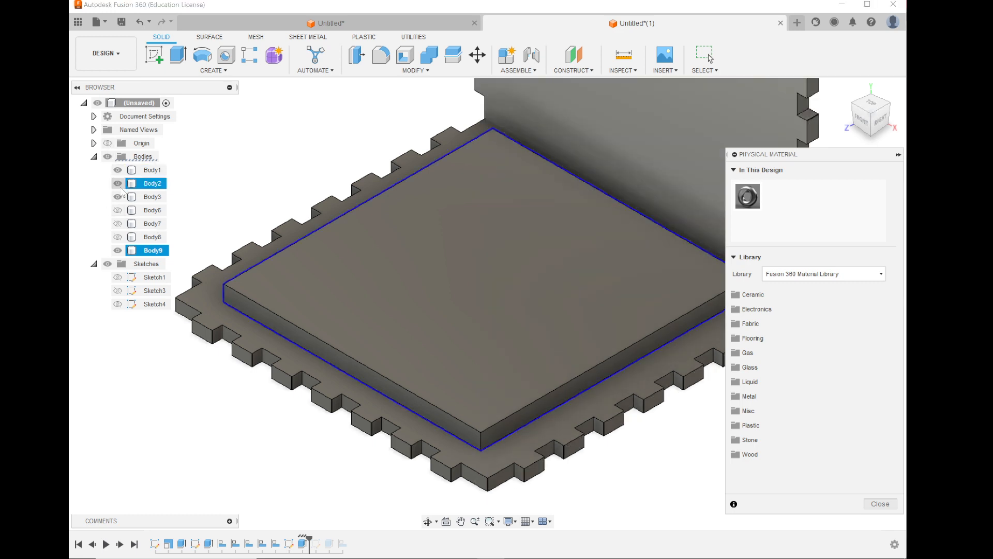
{"action": "left_click", "coordinate": [118, 210]}
{"action": "left_click", "coordinate": [117, 224]}
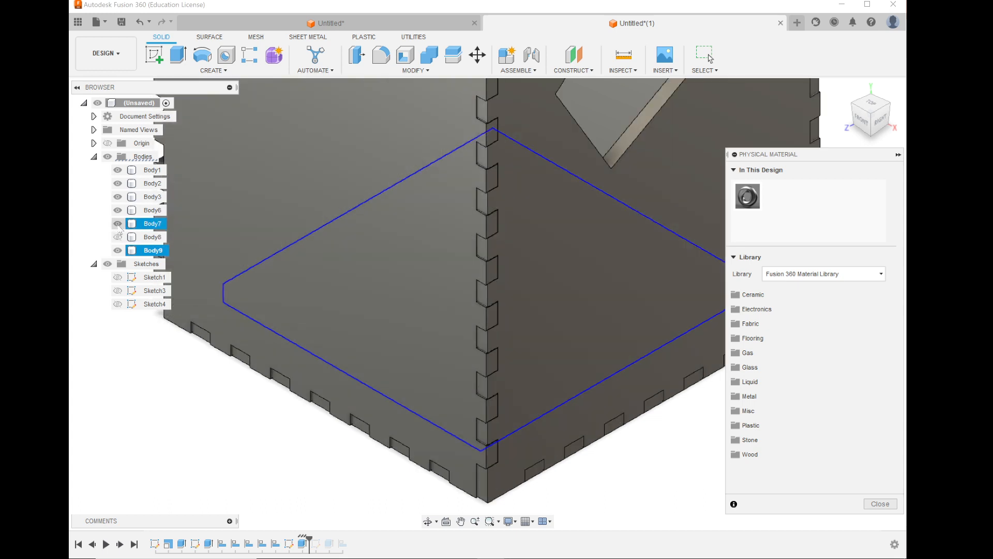
{"action": "left_click", "coordinate": [118, 224]}
{"action": "left_click", "coordinate": [117, 210]}
{"action": "left_click", "coordinate": [117, 197]}
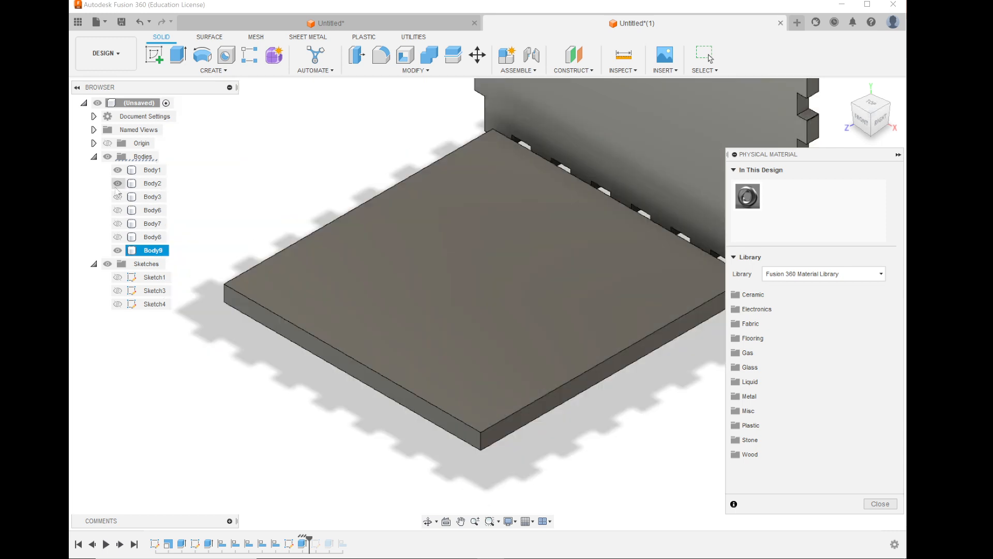
{"action": "left_click", "coordinate": [117, 183]}
{"action": "left_click", "coordinate": [118, 171]}
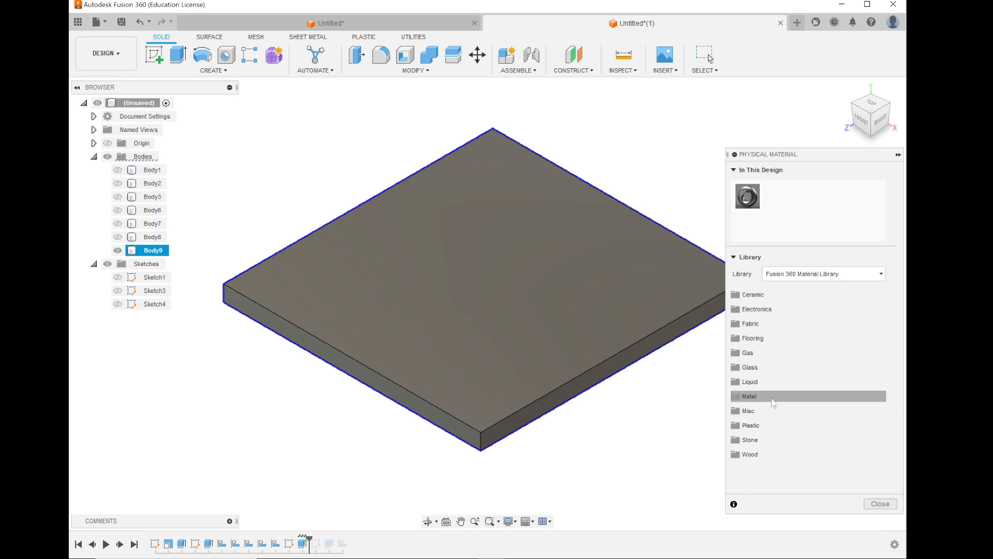
{"action": "left_click", "coordinate": [748, 412]}
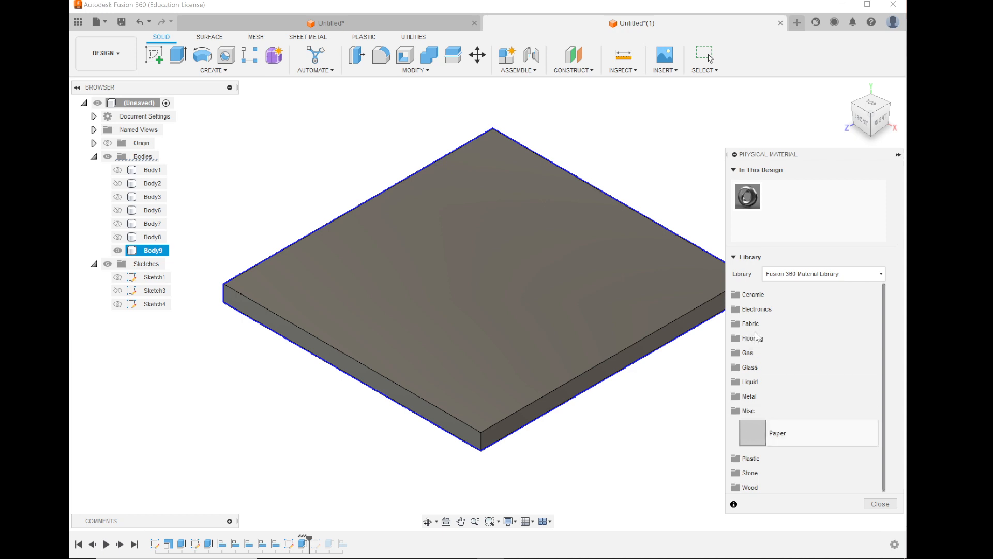
{"action": "left_click", "coordinate": [760, 410]}
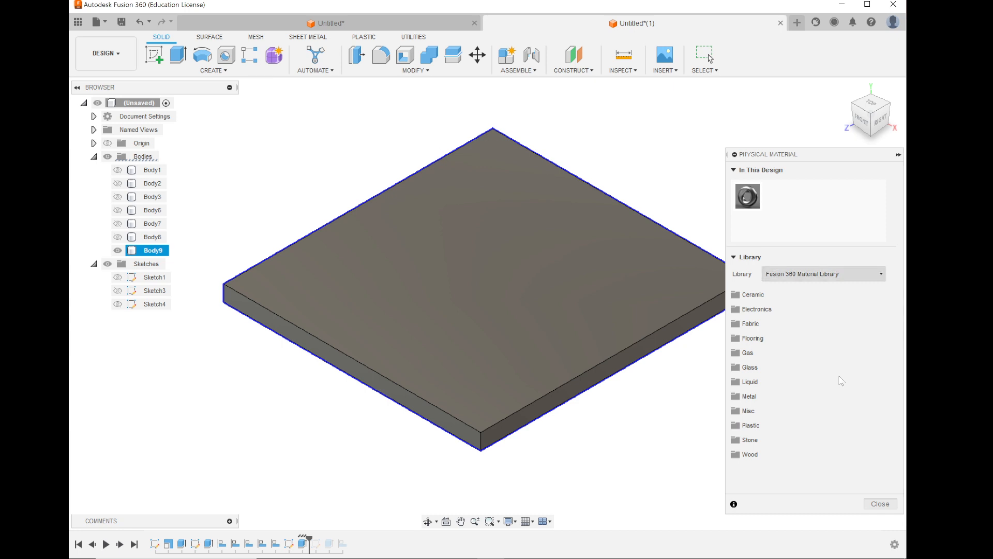
{"action": "left_click", "coordinate": [878, 504]}
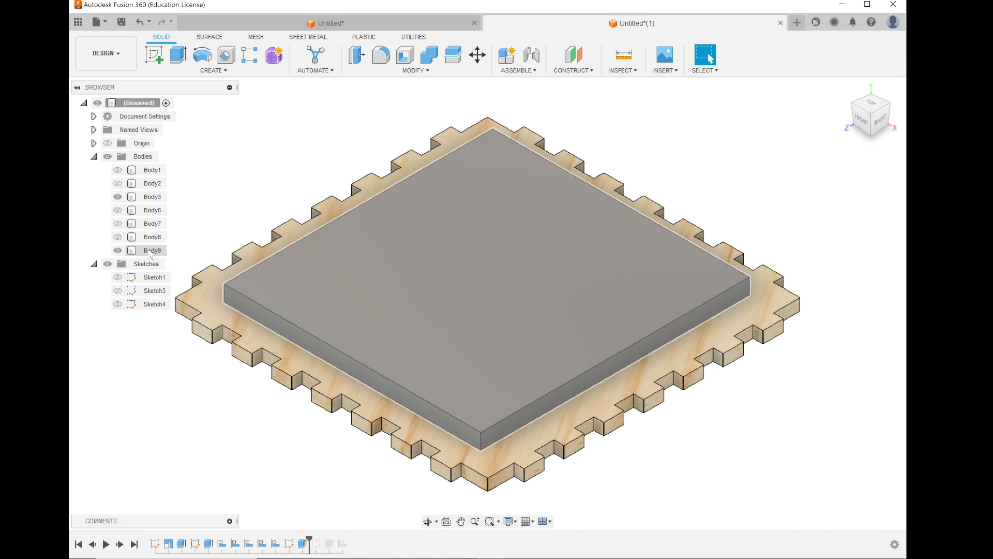
Step: Open the appearance settings for the new slab and browse the library to the Emissive materials under Miscellaneous
{"action": "right_click", "coordinate": [151, 252]}
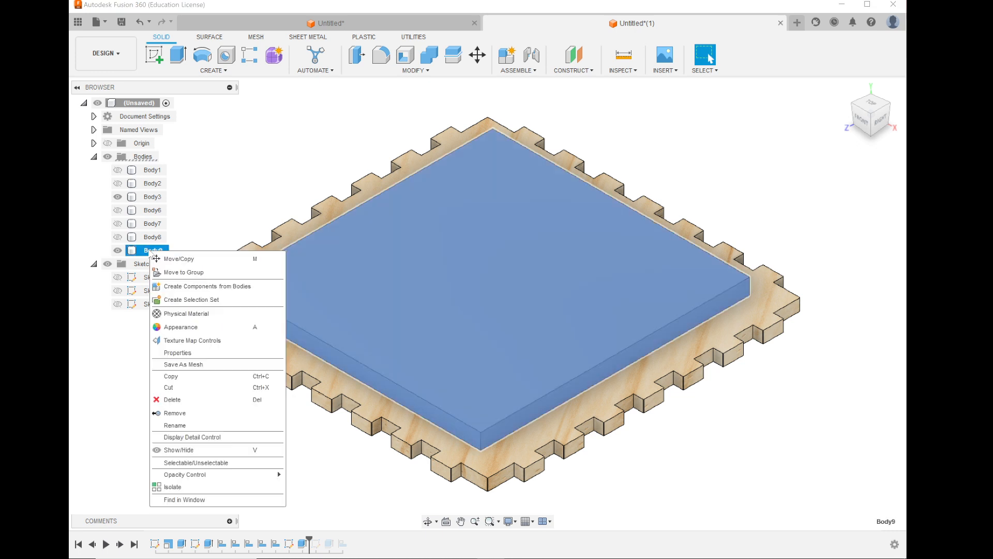
{"action": "left_click", "coordinate": [201, 327]}
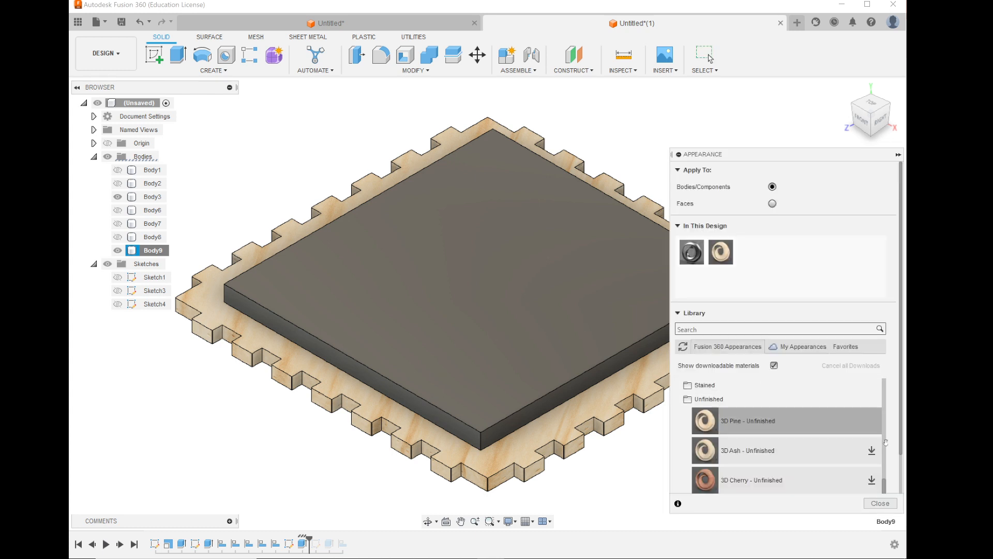
{"action": "left_click", "coordinate": [697, 399]}
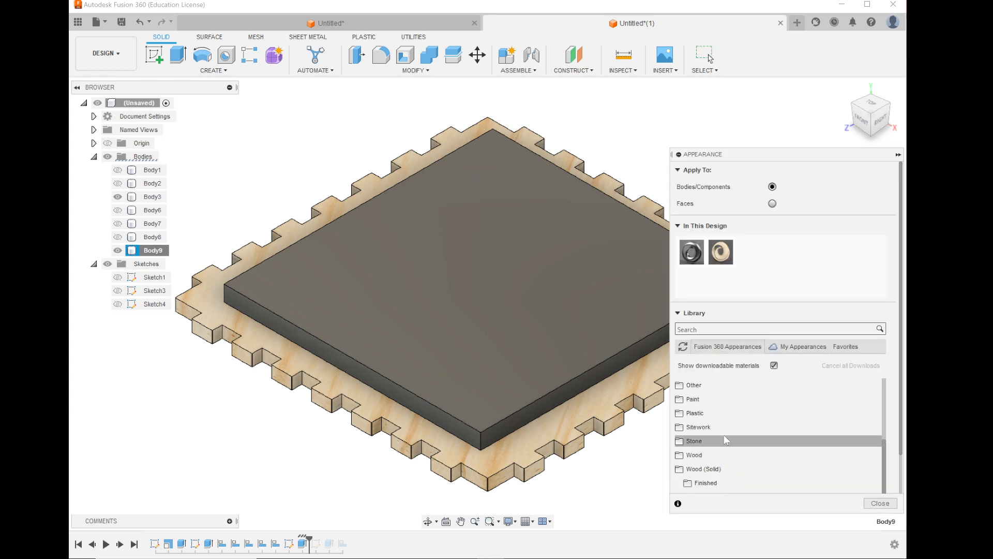
{"action": "scroll", "coordinate": [725, 435], "scroll_direction": "down", "scroll_amount": 2}
{"action": "scroll", "coordinate": [729, 432], "scroll_direction": "up", "scroll_amount": 3}
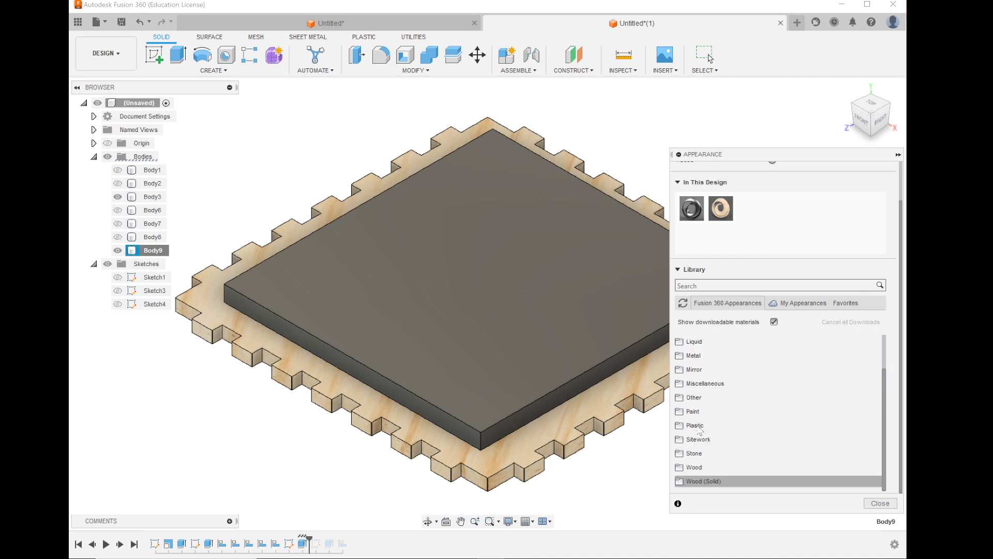
{"action": "scroll", "coordinate": [713, 401], "scroll_direction": "up", "scroll_amount": 1}
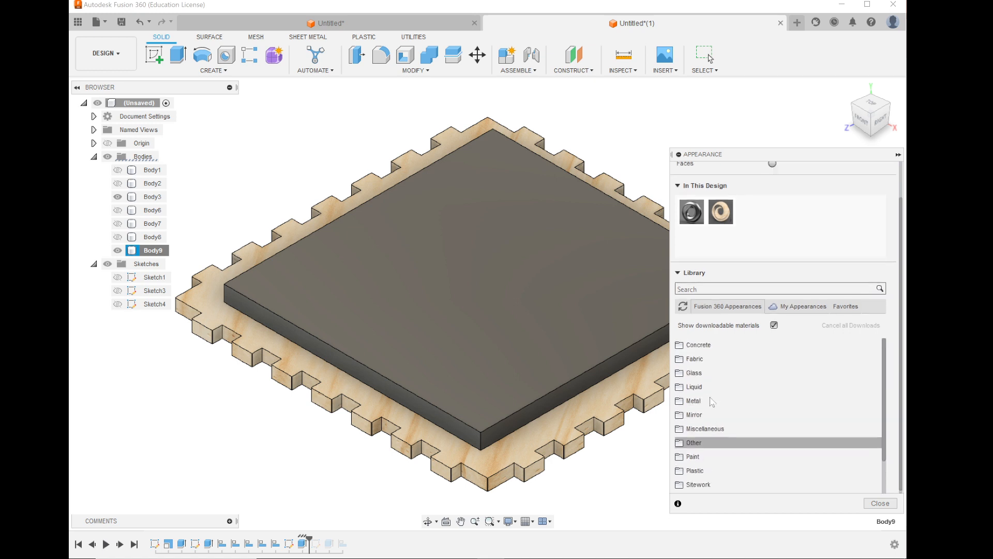
{"action": "left_click", "coordinate": [708, 429]}
{"action": "scroll", "coordinate": [750, 414], "scroll_direction": "down", "scroll_amount": 6}
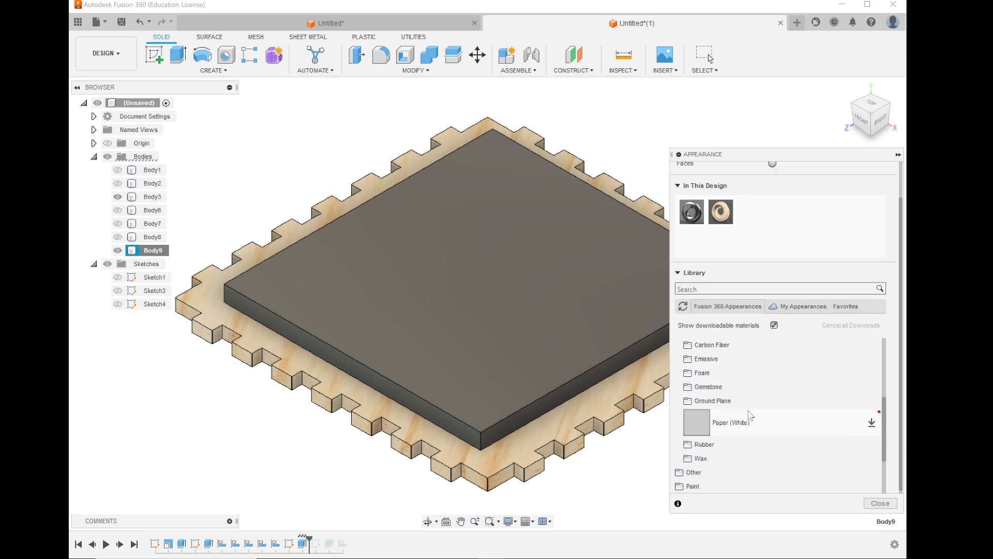
{"action": "scroll", "coordinate": [750, 414], "scroll_direction": "up", "scroll_amount": 1}
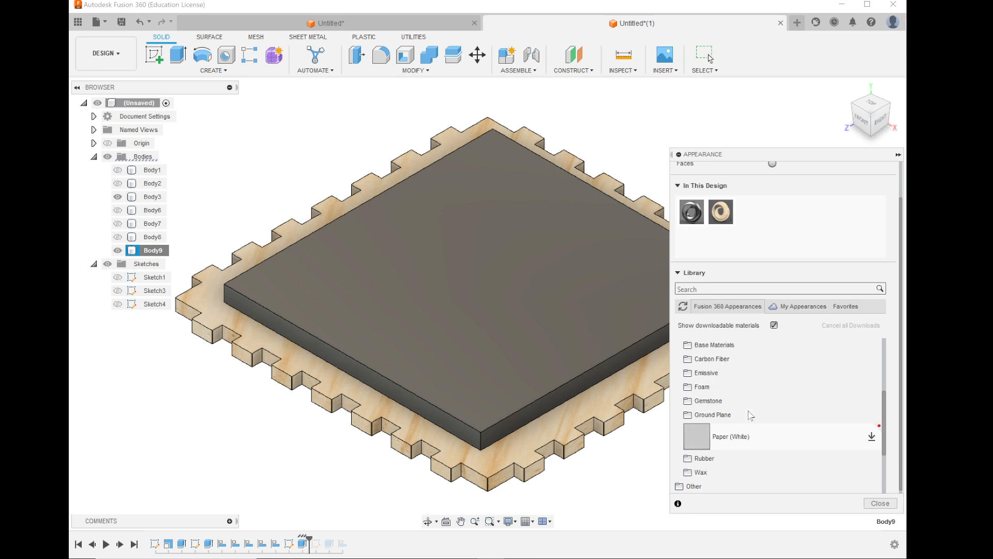
{"action": "left_click", "coordinate": [717, 374]}
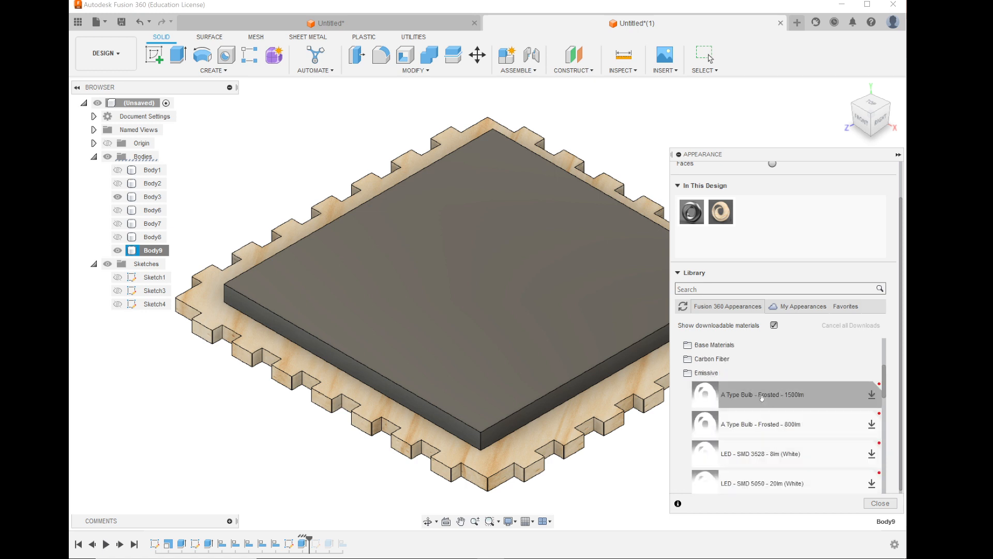
Step: Apply the LED - SMD 3528 - 8lm (White) appearance to the slab on the bottom panel
{"action": "scroll", "coordinate": [761, 397], "scroll_direction": "down", "scroll_amount": 4}
{"action": "scroll", "coordinate": [762, 397], "scroll_direction": "up", "scroll_amount": 2}
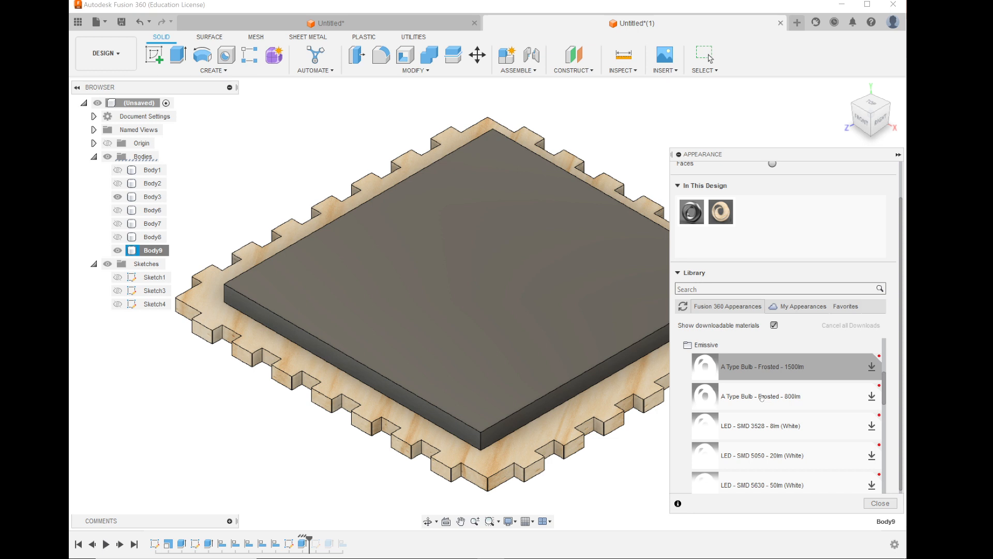
{"action": "scroll", "coordinate": [761, 398], "scroll_direction": "down", "scroll_amount": 1}
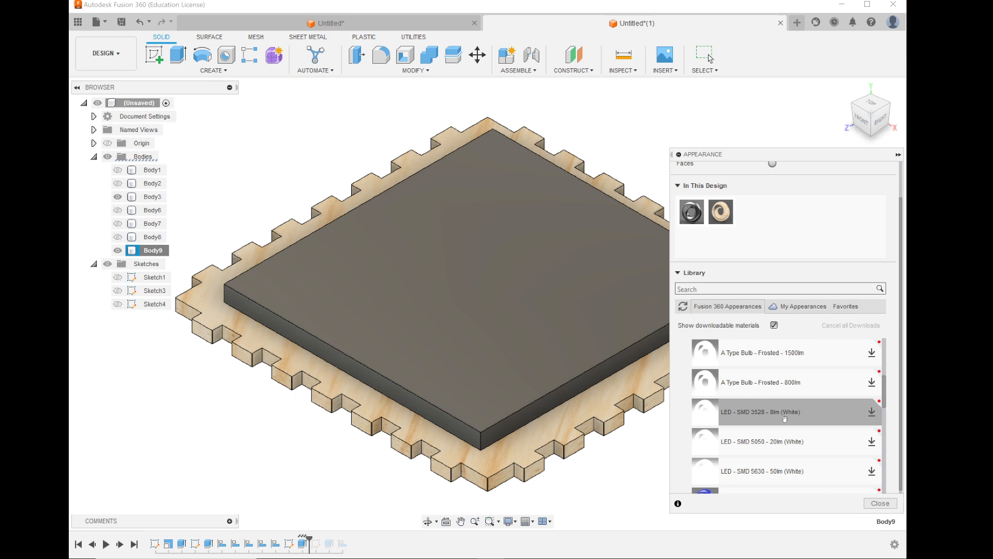
{"action": "left_click_drag", "start_coordinate": [785, 418], "coordinate": [505, 305]}
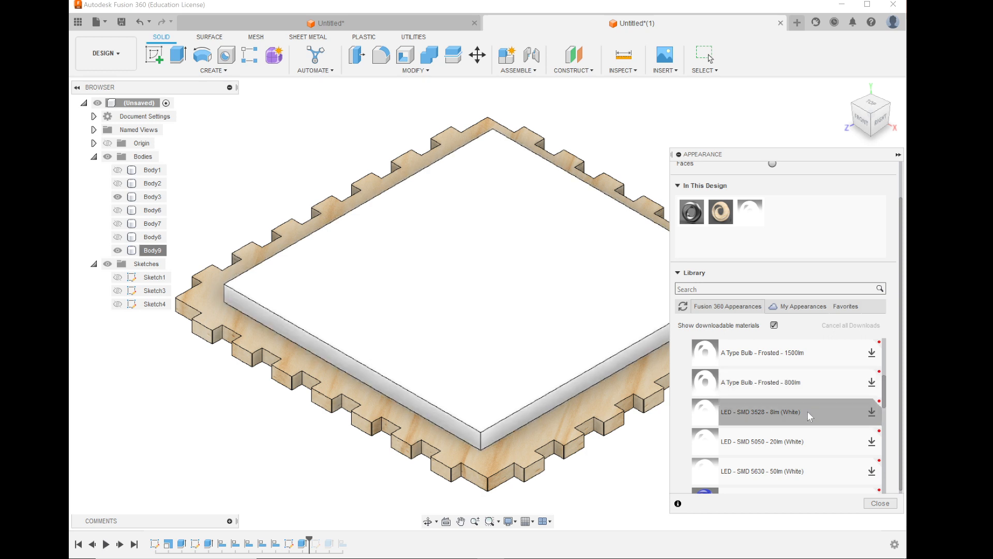
{"action": "left_click", "coordinate": [874, 504]}
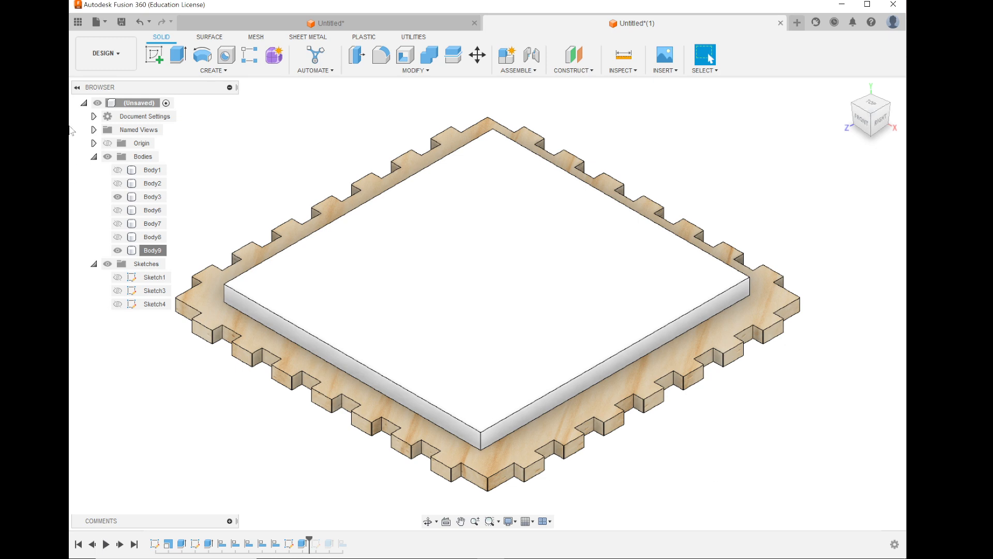
Step: Show the lantern's four side panels and top panel again around the white slab
{"action": "left_click", "coordinate": [118, 237]}
{"action": "left_click", "coordinate": [117, 224]}
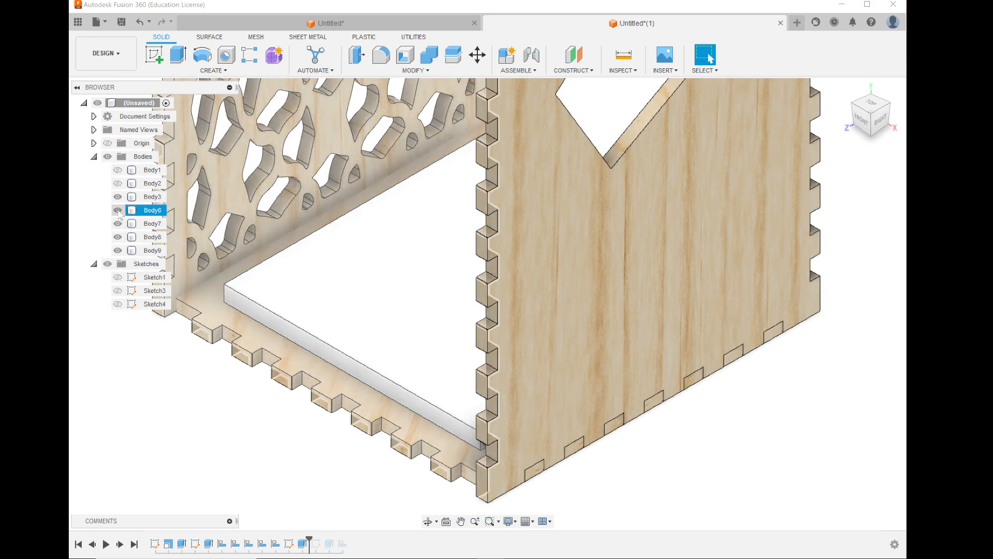
{"action": "left_click", "coordinate": [118, 210]}
{"action": "left_click", "coordinate": [118, 183]}
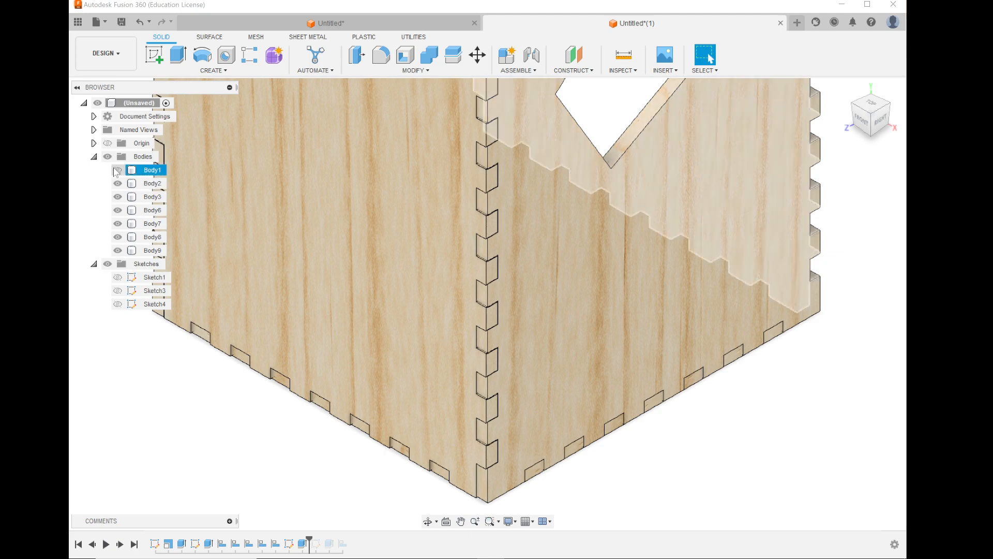
{"action": "left_click", "coordinate": [118, 170]}
{"action": "scroll", "coordinate": [421, 317], "scroll_direction": "down", "scroll_amount": 8}
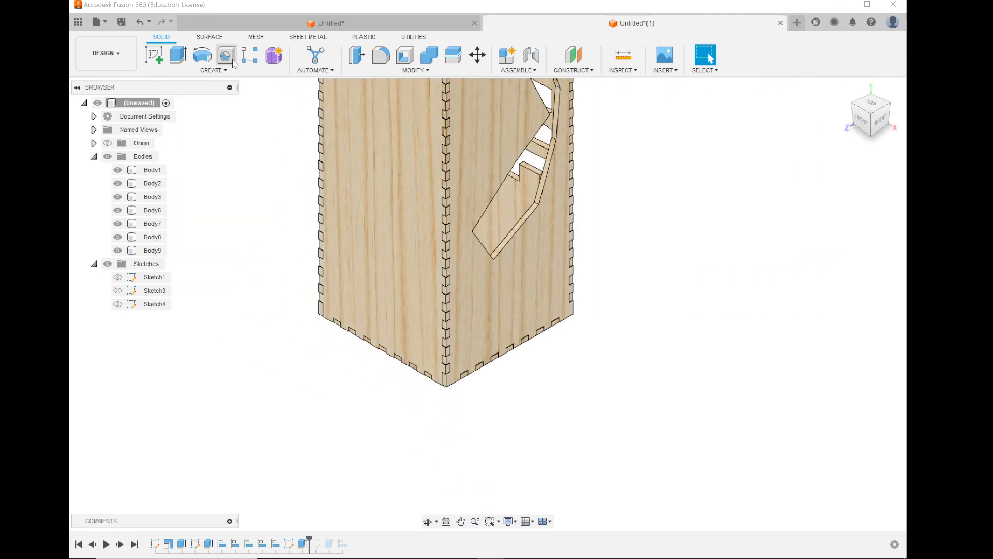
Step: Save the design as 2023 Lamp in the Stage 5 Engineering project
{"action": "left_click", "coordinate": [122, 24]}
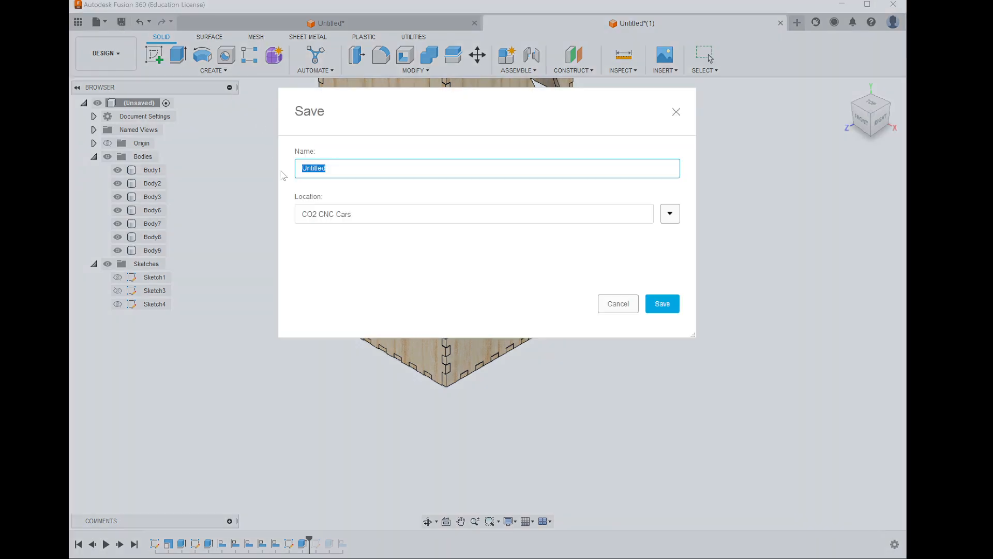
{"action": "type", "text": "10"}
{"action": "left_click", "coordinate": [668, 220]}
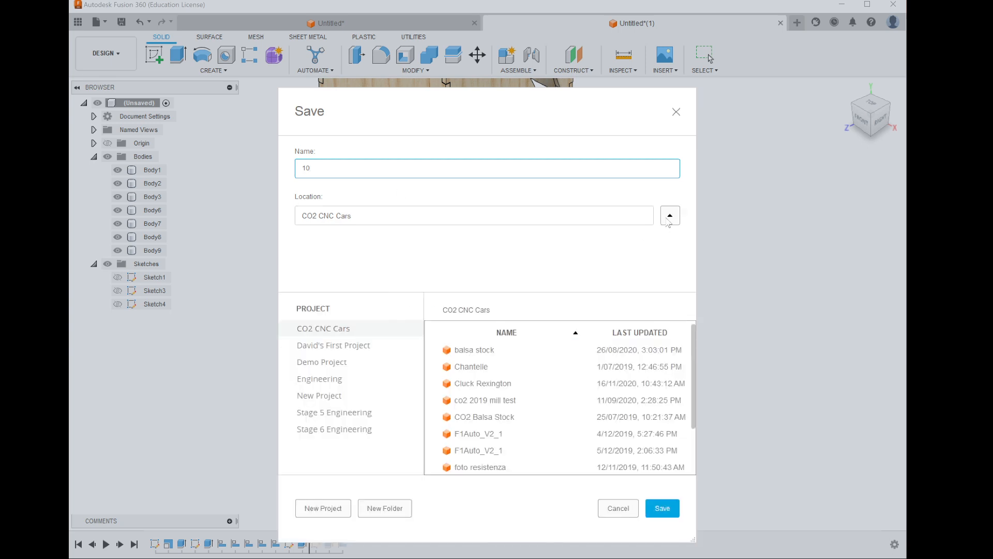
{"action": "left_click", "coordinate": [336, 414]}
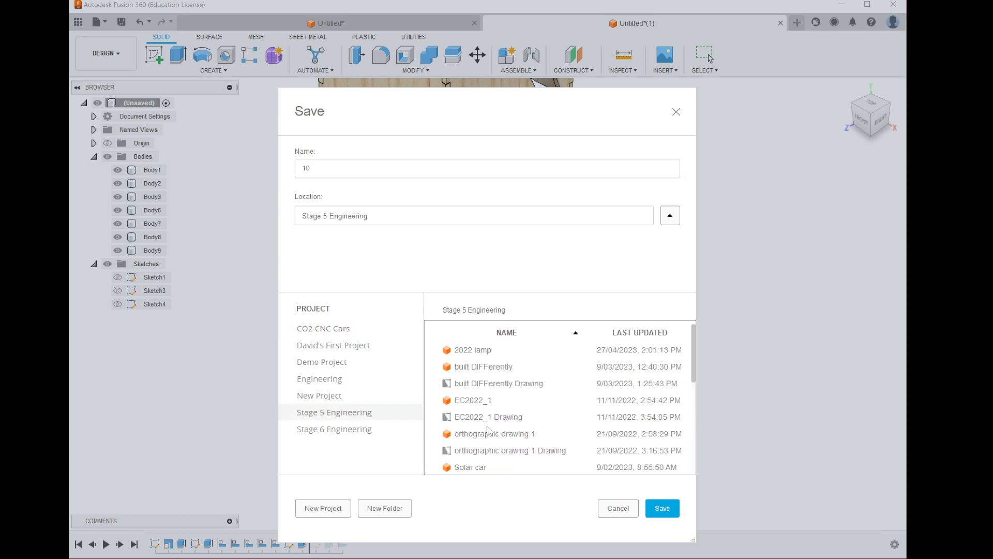
{"action": "left_click", "coordinate": [365, 165]}
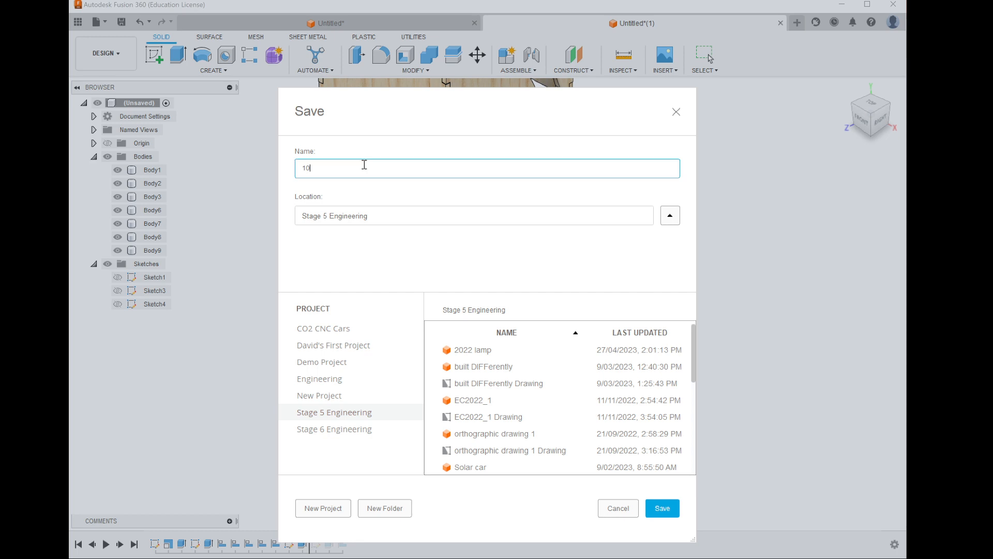
{"action": "key", "text": "BackSpace"}
{"action": "key", "text": "BackSpace"}
{"action": "type", "text": "2023 Lamp"}
{"action": "left_click", "coordinate": [666, 507]}
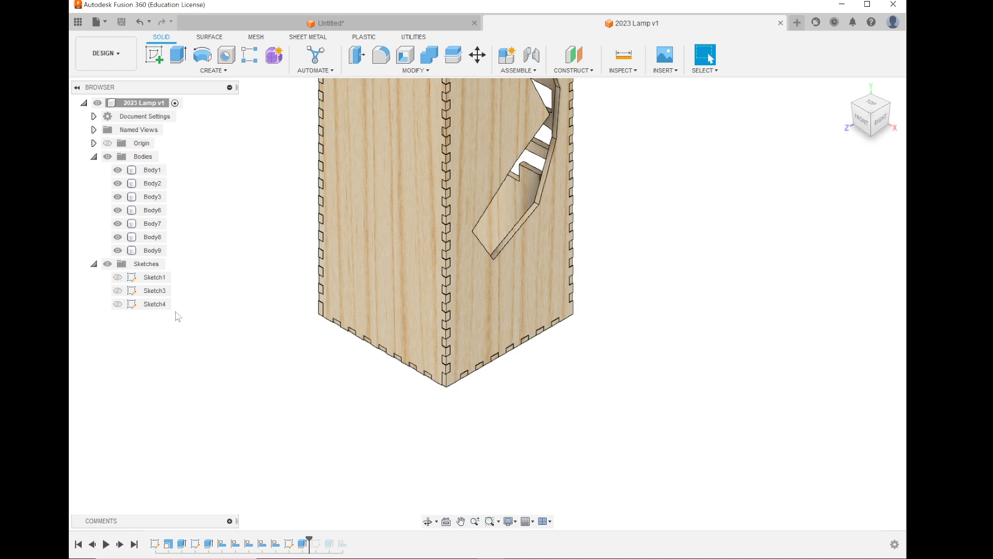
Step: Switch the lamp design to the Render workspace
{"action": "scroll", "coordinate": [236, 422], "scroll_direction": "down", "scroll_amount": 5}
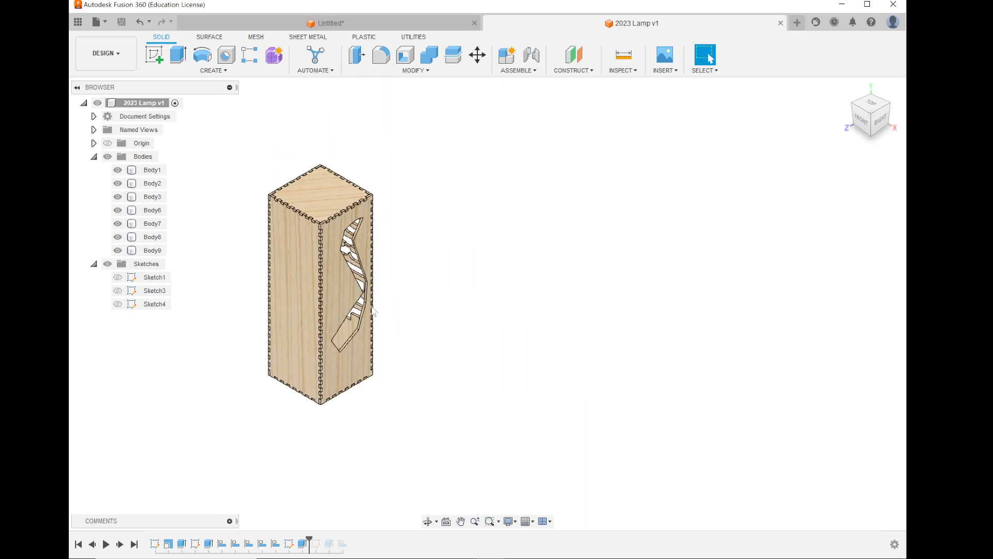
{"action": "scroll", "coordinate": [578, 246], "scroll_direction": "down", "scroll_amount": 2}
{"action": "scroll", "coordinate": [578, 247], "scroll_direction": "up", "scroll_amount": 3}
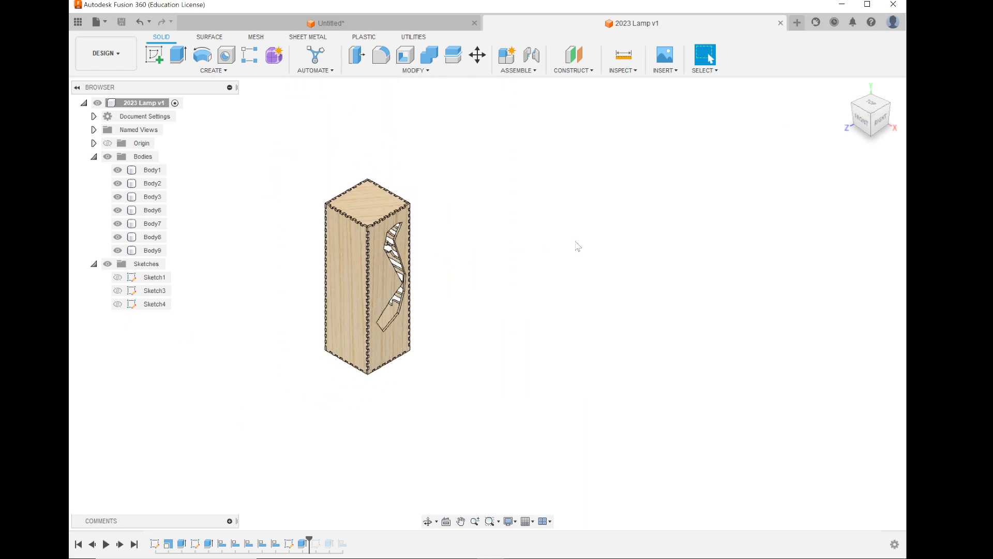
{"action": "scroll", "coordinate": [231, 183], "scroll_direction": "up", "scroll_amount": 4}
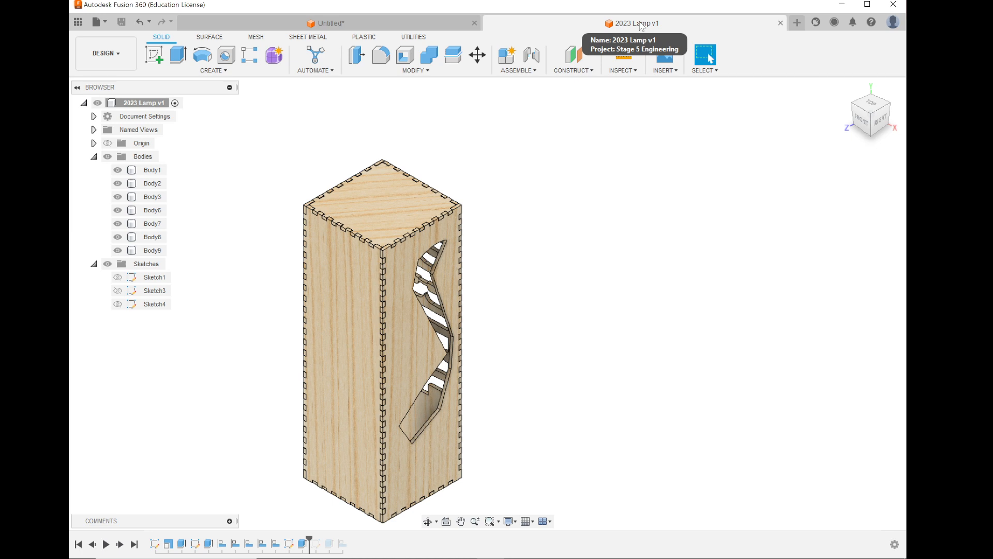
{"action": "left_click", "coordinate": [108, 57]}
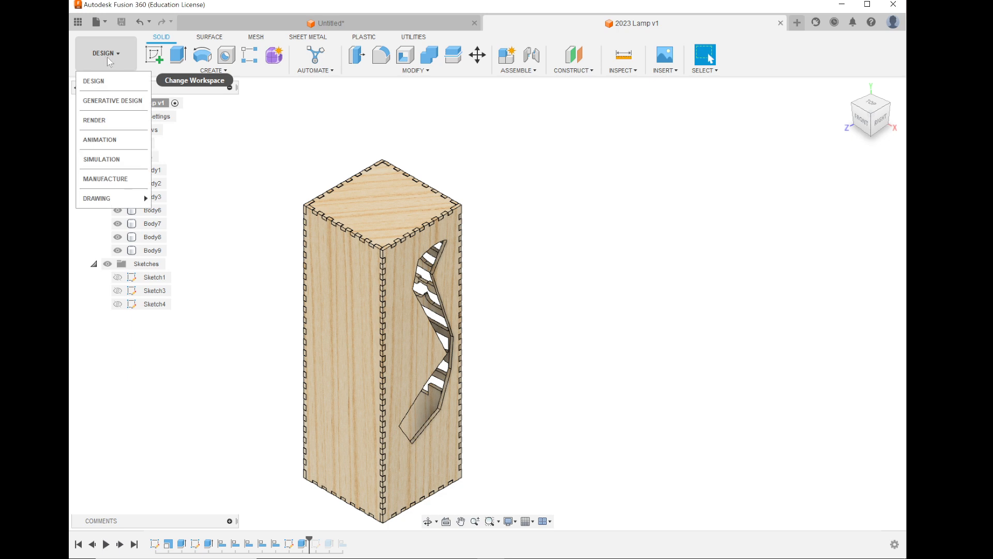
{"action": "left_click", "coordinate": [138, 130]}
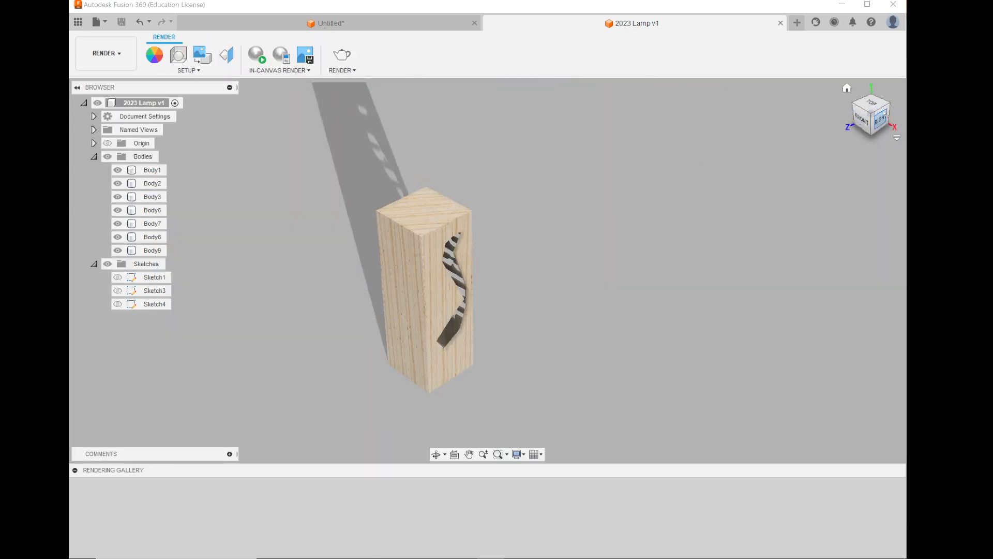
Step: Frame the lamp for rendering so its slatted side and patterned cutout side face the camera
{"action": "left_click_drag", "start_coordinate": [886, 120], "coordinate": [730, 143]}
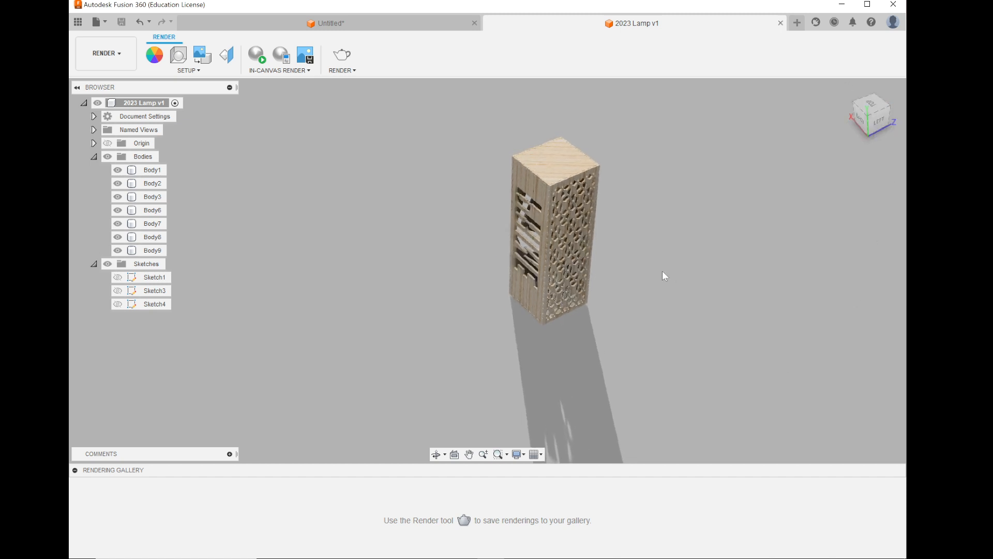
{"action": "scroll", "coordinate": [313, 362], "scroll_direction": "down", "scroll_amount": 2}
{"action": "scroll", "coordinate": [548, 290], "scroll_direction": "up", "scroll_amount": 3}
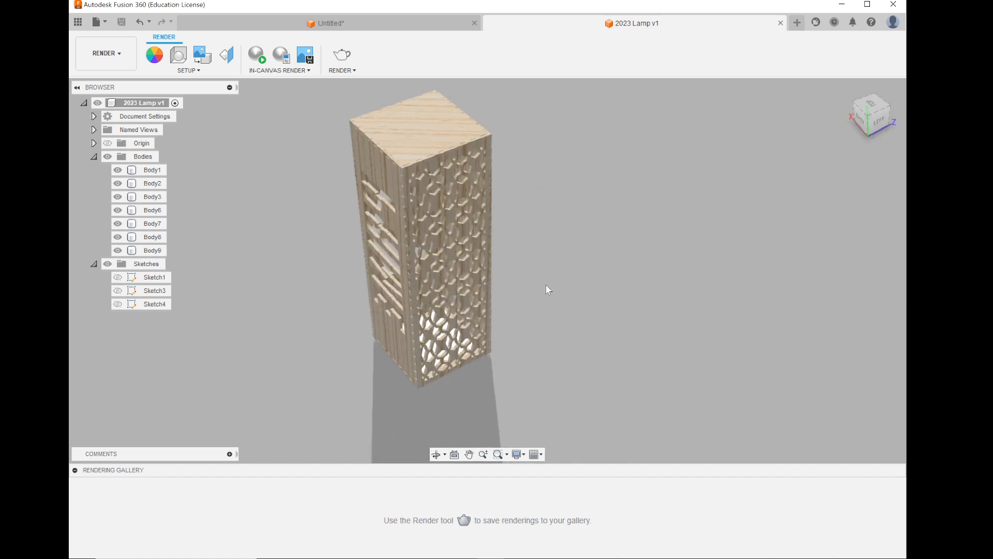
Step: Set the scene background to Environment and apply the Plaza environment from the library
{"action": "left_click", "coordinate": [177, 61]}
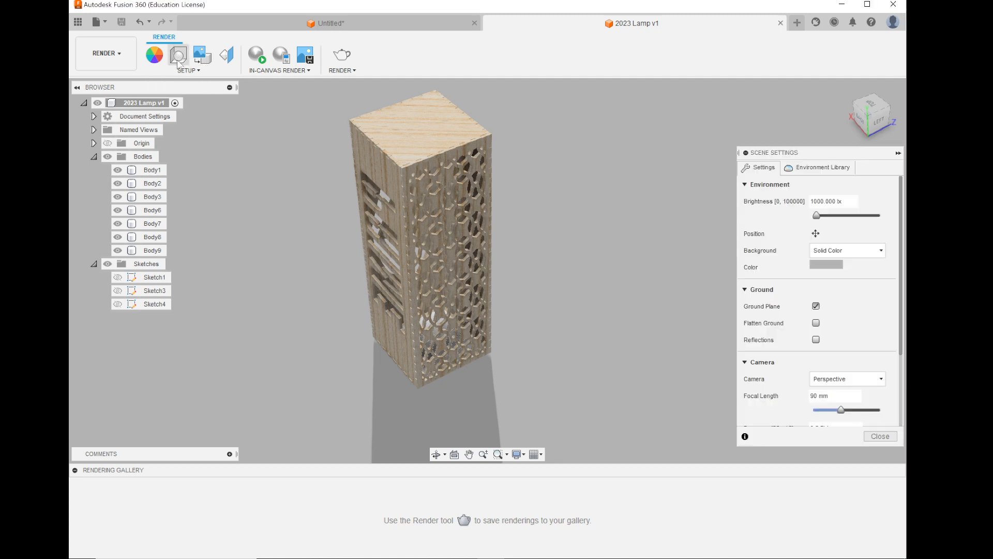
{"action": "left_click", "coordinate": [856, 253]}
{"action": "left_click", "coordinate": [835, 265]}
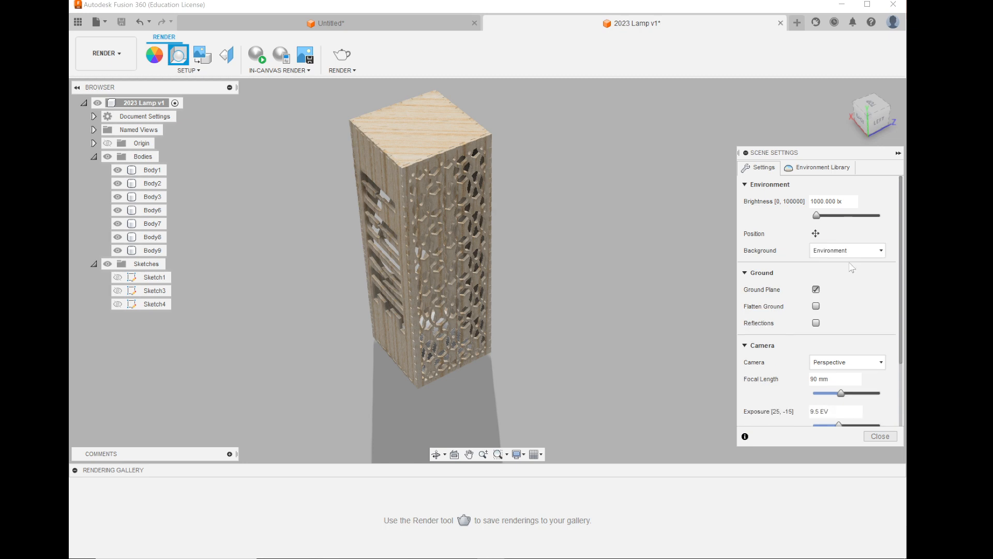
{"action": "left_click", "coordinate": [819, 167]}
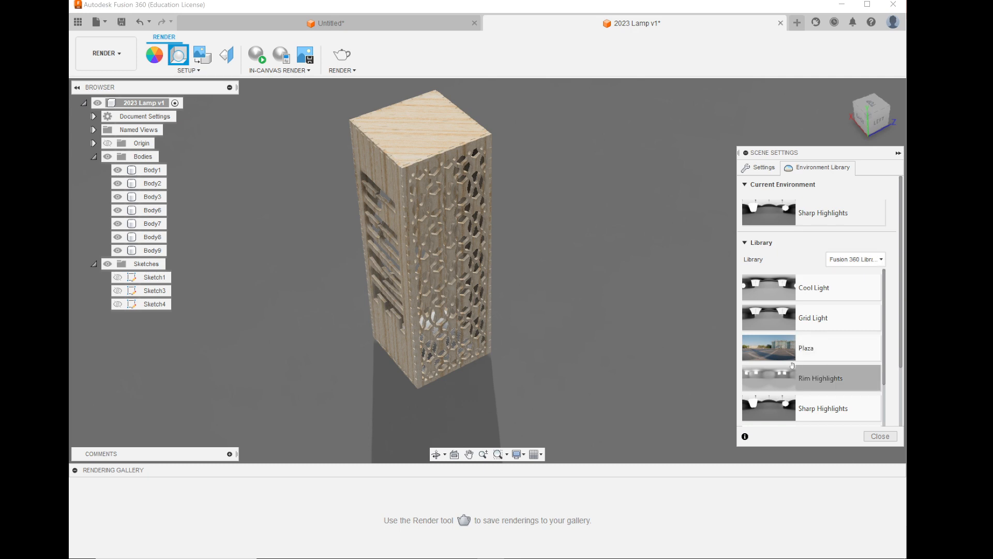
{"action": "left_click_drag", "start_coordinate": [809, 346], "coordinate": [776, 316]}
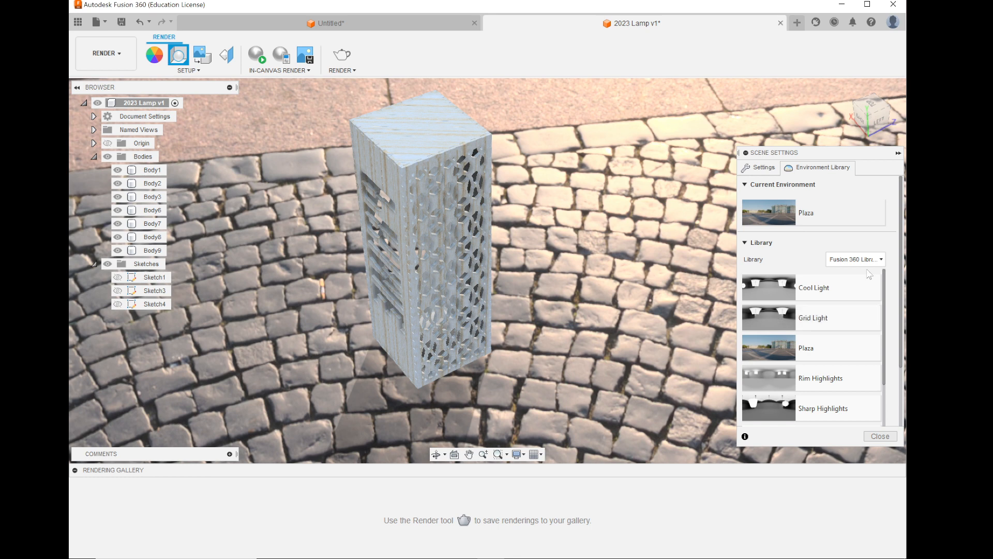
{"action": "scroll", "coordinate": [802, 381], "scroll_direction": "down", "scroll_amount": 5}
{"action": "scroll", "coordinate": [801, 382], "scroll_direction": "down", "scroll_amount": 5}
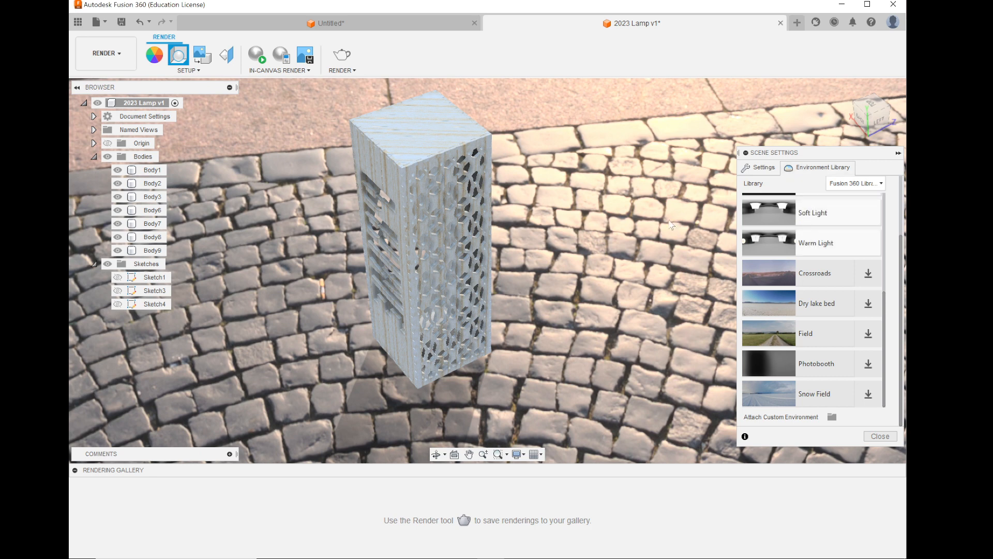
{"action": "left_click", "coordinate": [886, 436]}
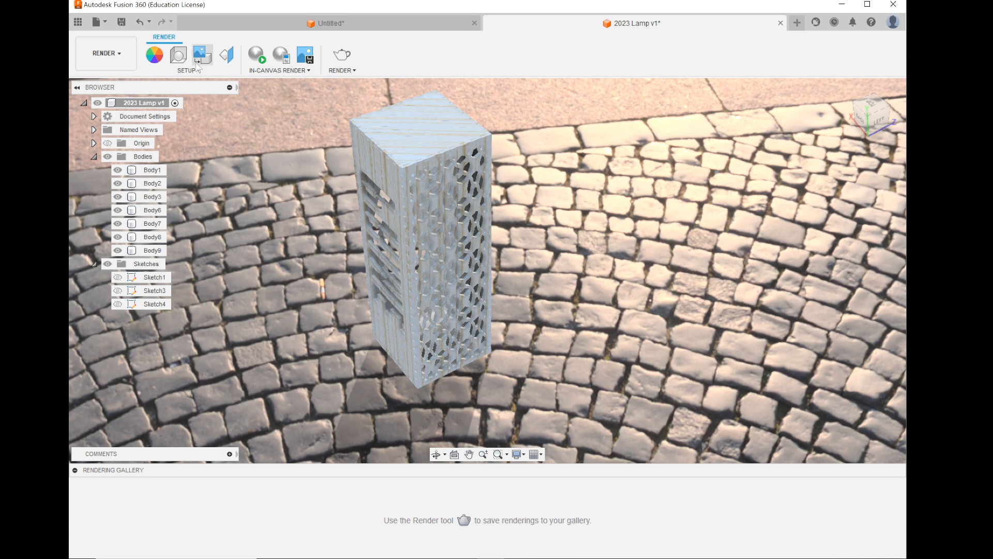
Step: Start a cloud render of the lamp at Standard quality
{"action": "left_click", "coordinate": [345, 55]}
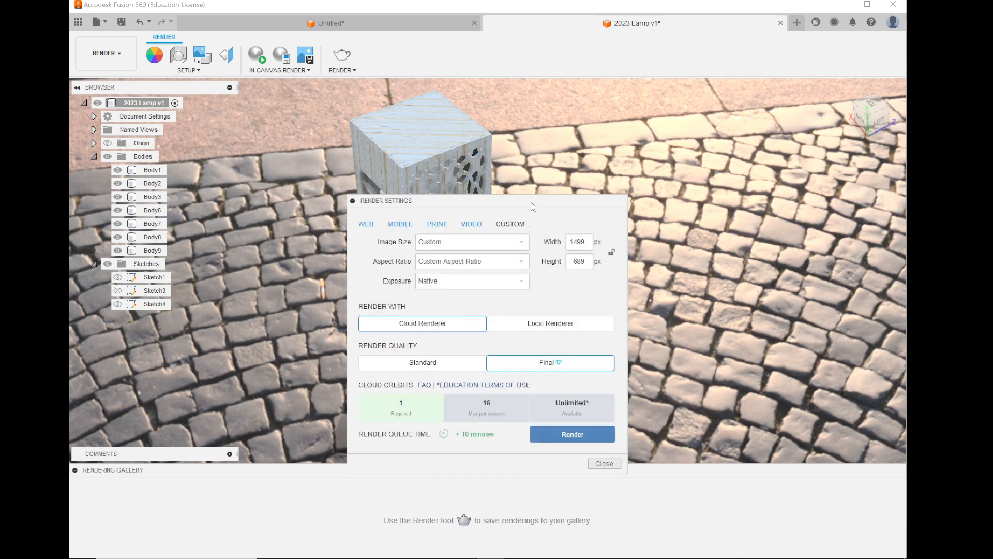
{"action": "left_click_drag", "start_coordinate": [533, 206], "coordinate": [696, 135]}
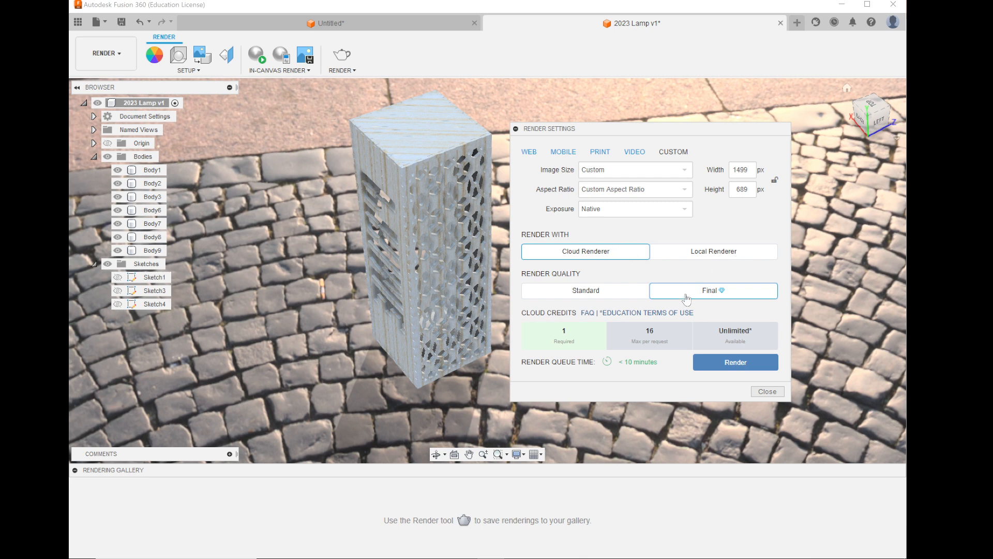
{"action": "left_click", "coordinate": [631, 293]}
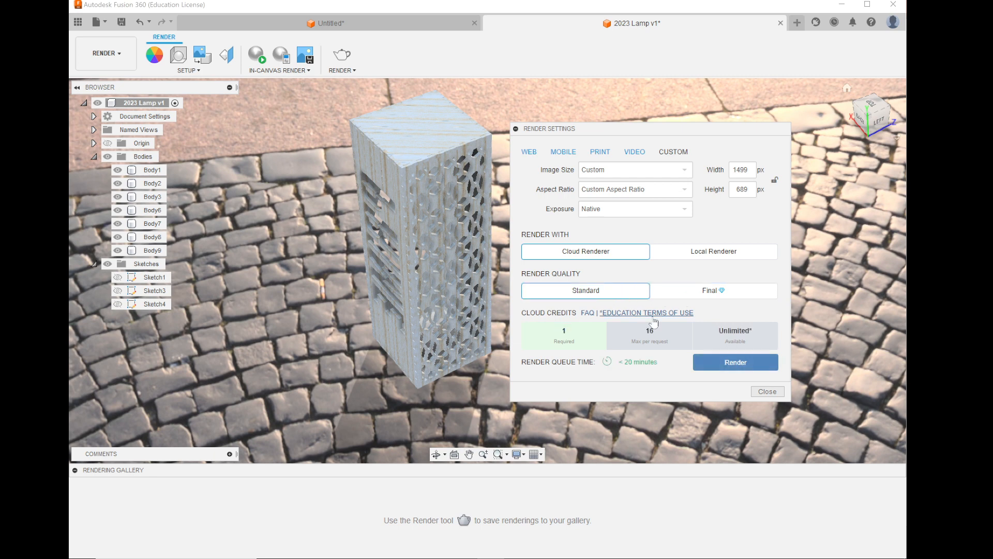
{"action": "left_click", "coordinate": [714, 365]}
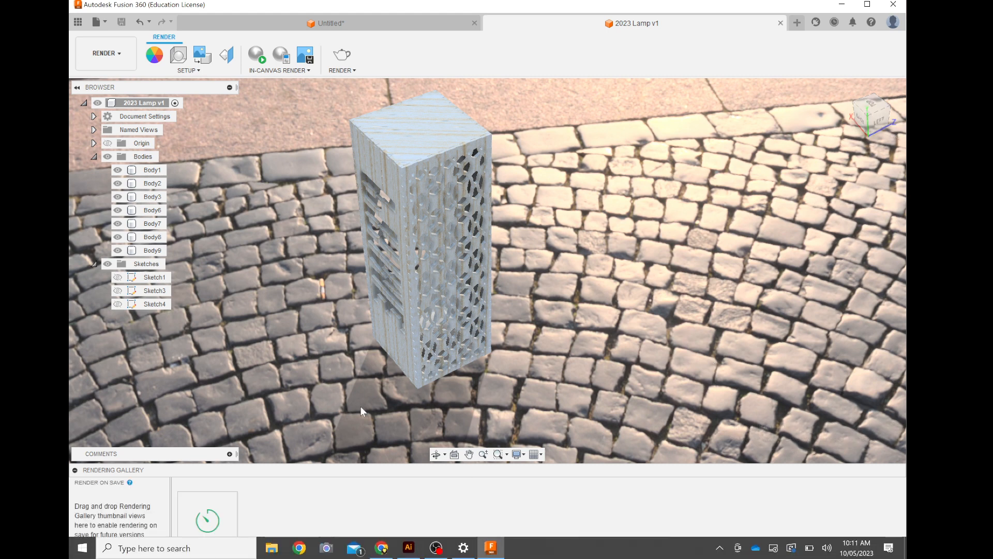
Step: Open the queued lamp rendering from the Rendering Gallery to check its progress
{"action": "mouse_move", "coordinate": [209, 530]}
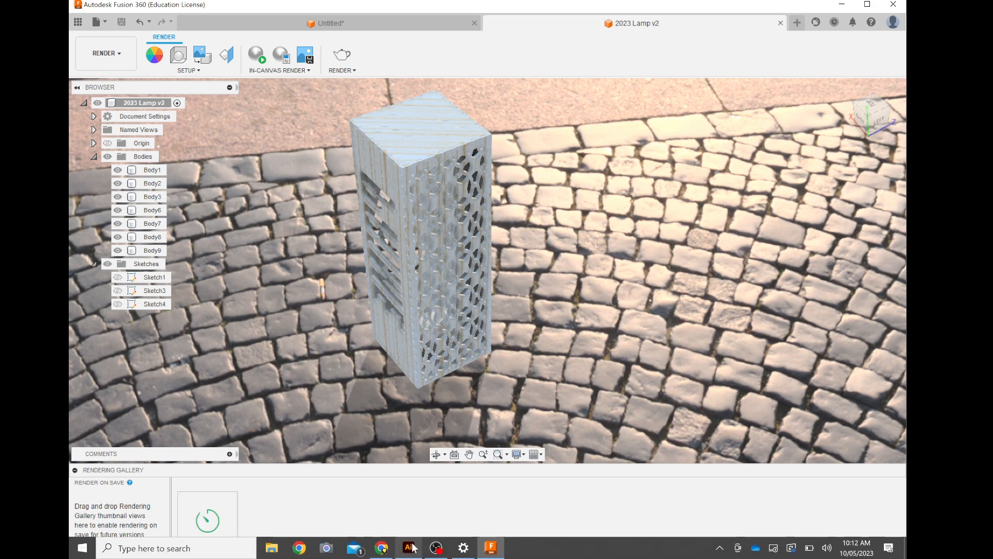
{"action": "left_click", "coordinate": [436, 549]}
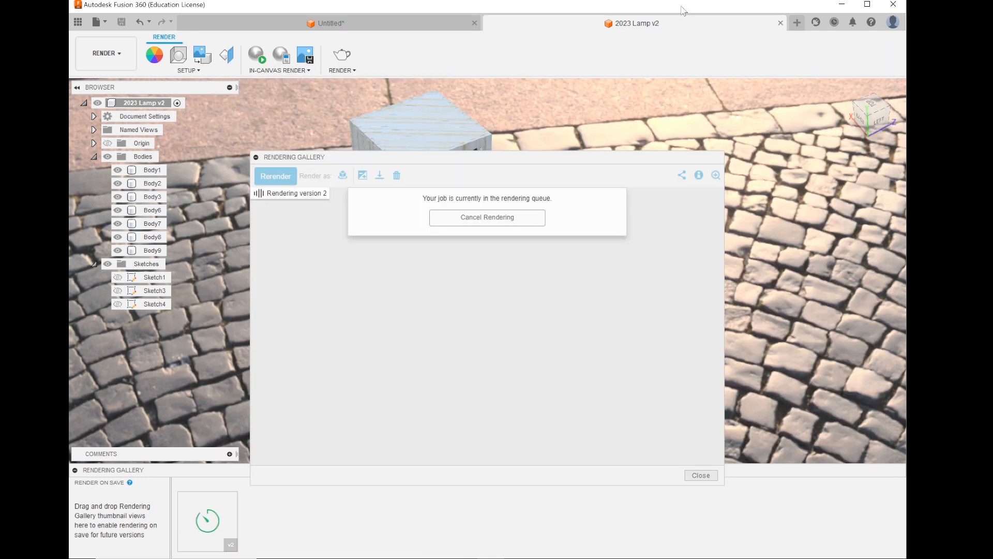
{"action": "left_click", "coordinate": [684, 7]}
Step: Switch the lamp file back to the Design workspace
{"action": "left_click", "coordinate": [105, 53]}
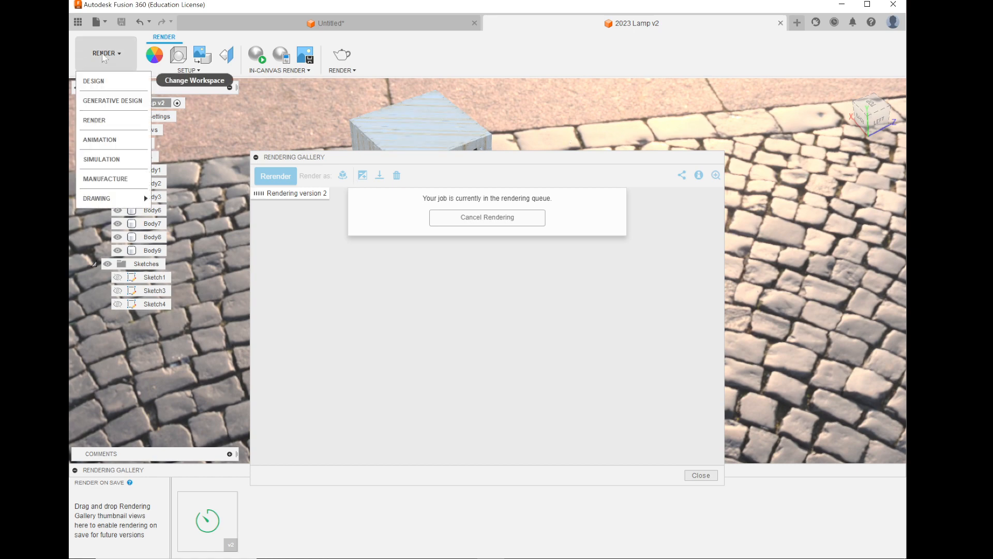
{"action": "left_click", "coordinate": [110, 81]}
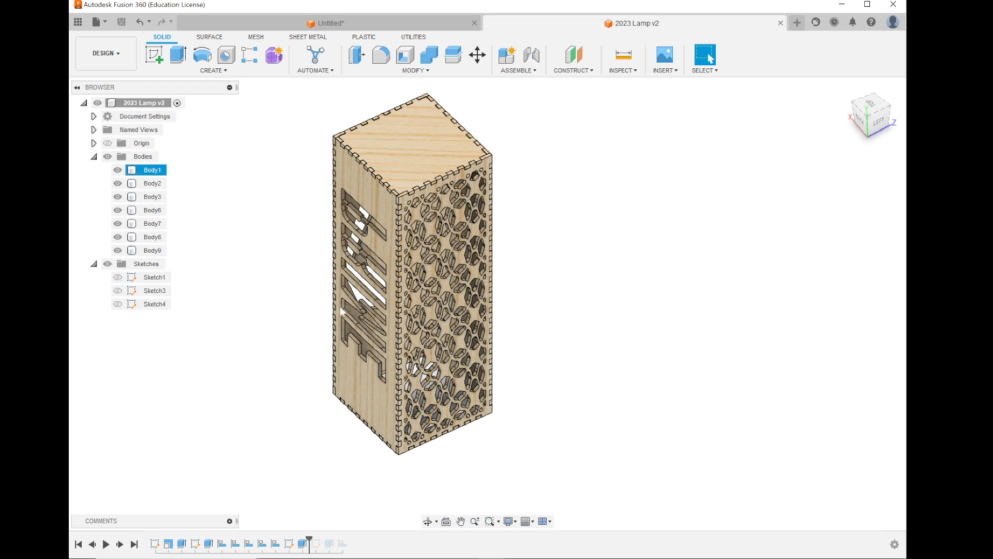
{"action": "scroll", "coordinate": [269, 216], "scroll_direction": "down", "scroll_amount": 3}
{"action": "scroll", "coordinate": [269, 216], "scroll_direction": "up", "scroll_amount": 8}
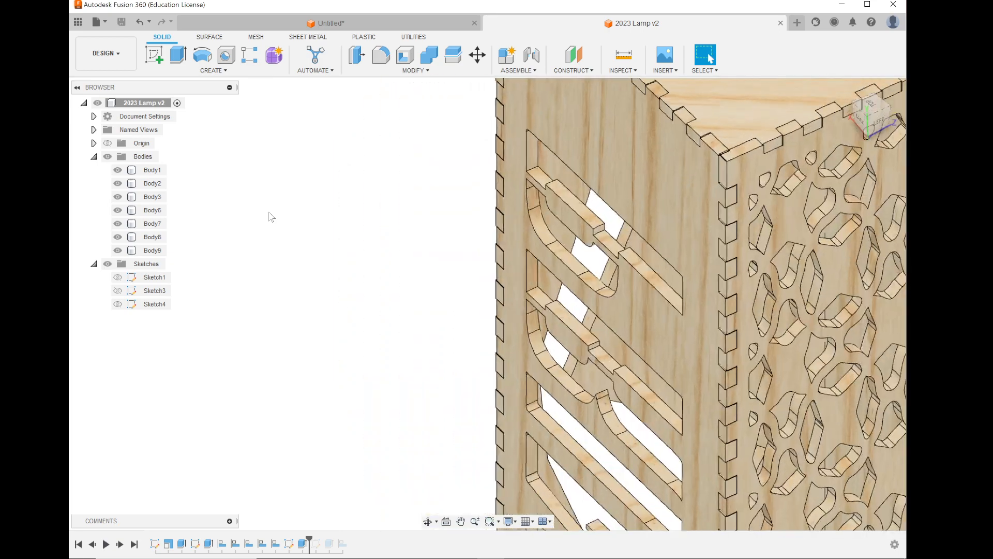
{"action": "scroll", "coordinate": [215, 419], "scroll_direction": "down", "scroll_amount": 5}
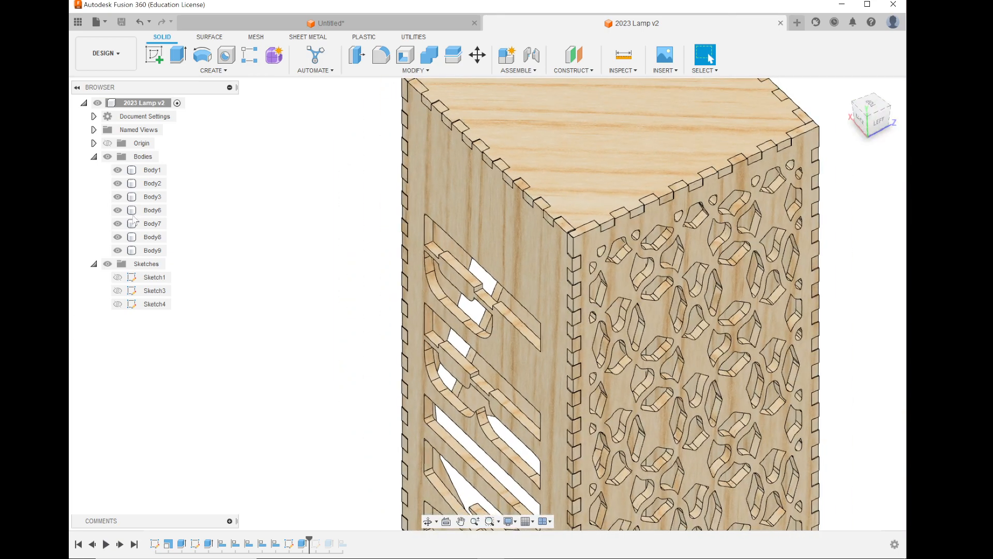
Step: Hide every body except Body1, the side panel with the PRIME lettering cutouts
{"action": "left_click", "coordinate": [456, 199]}
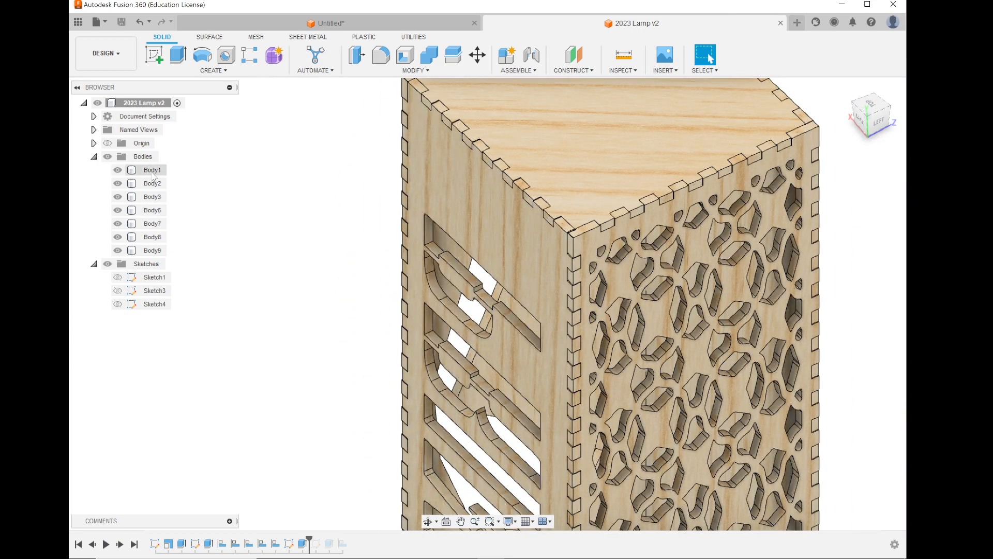
{"action": "left_click", "coordinate": [117, 183]}
{"action": "left_click", "coordinate": [118, 197]}
{"action": "left_click", "coordinate": [118, 210]}
{"action": "left_click", "coordinate": [117, 223]}
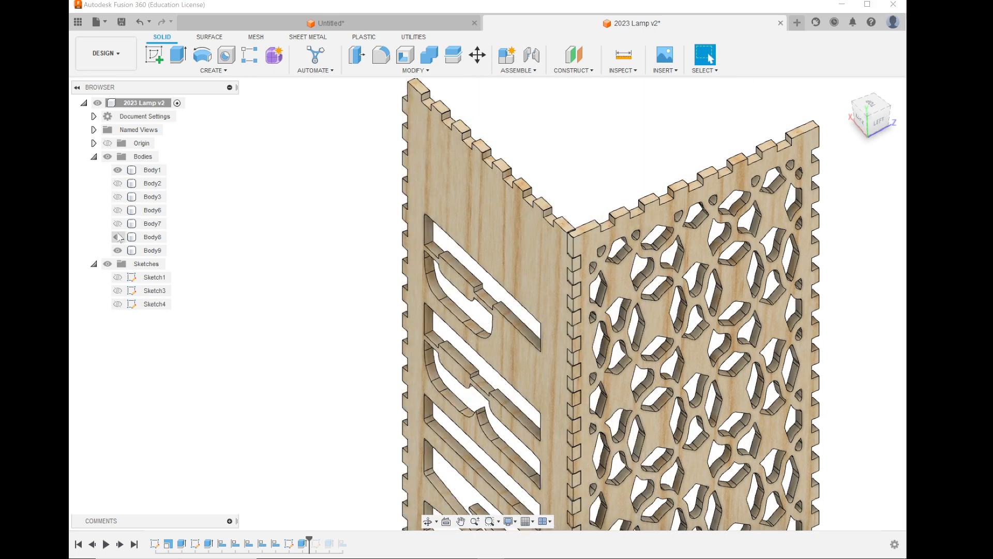
{"action": "left_click", "coordinate": [117, 236]}
{"action": "left_click", "coordinate": [117, 250]}
Step: Create a sketch on the outer face of the PRIME panel to capture its outline and cutouts, and finish it without drawing anything
{"action": "left_click", "coordinate": [428, 278]}
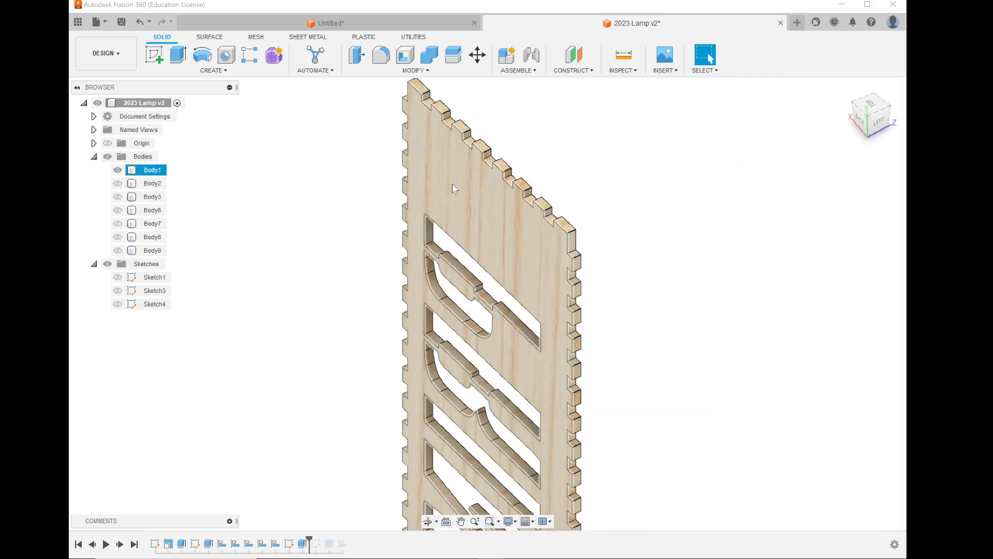
{"action": "scroll", "coordinate": [407, 334], "scroll_direction": "up", "scroll_amount": 5}
{"action": "scroll", "coordinate": [408, 334], "scroll_direction": "down", "scroll_amount": 5}
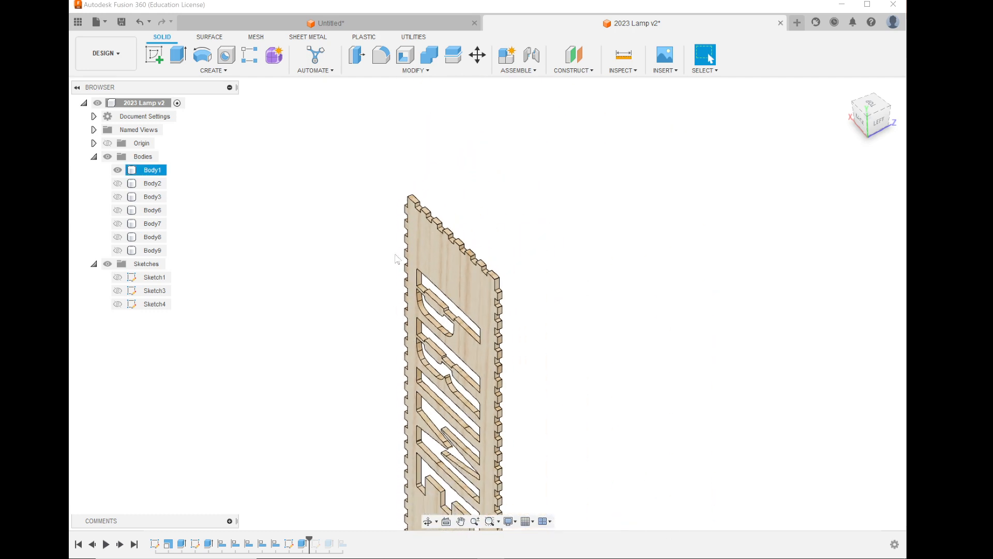
{"action": "left_click", "coordinate": [536, 279]}
{"action": "scroll", "coordinate": [536, 278], "scroll_direction": "up", "scroll_amount": 1}
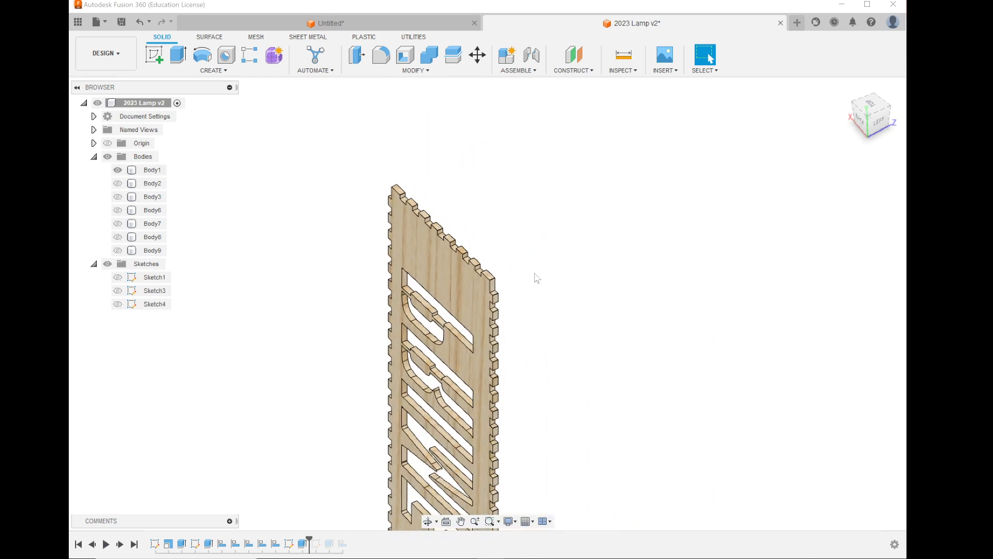
{"action": "left_click", "coordinate": [397, 244]}
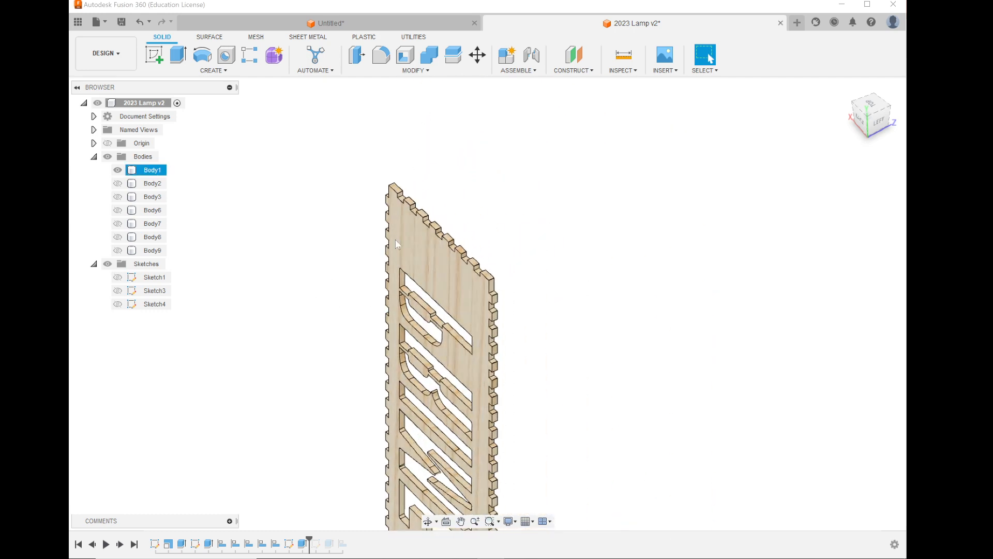
{"action": "left_click", "coordinate": [423, 265]}
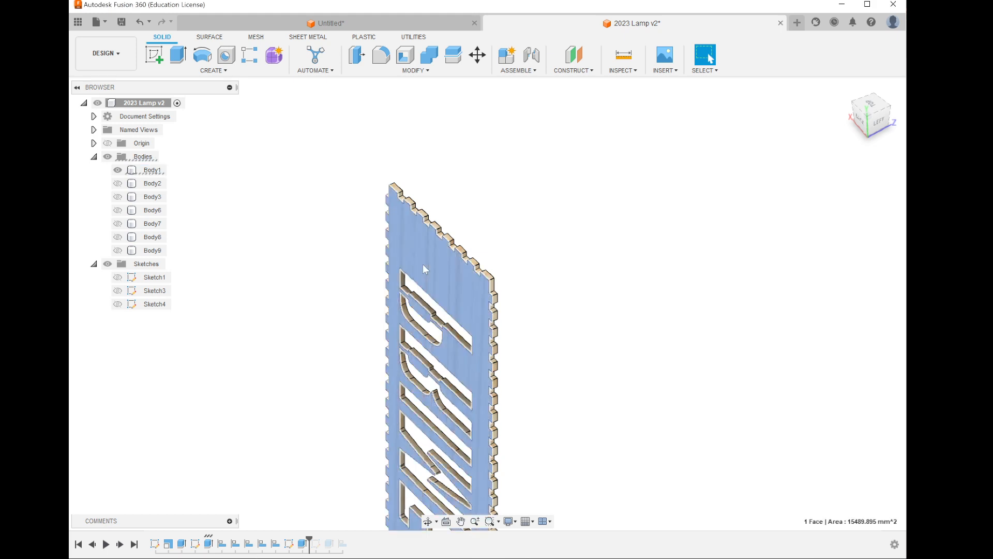
{"action": "right_click", "coordinate": [423, 264]}
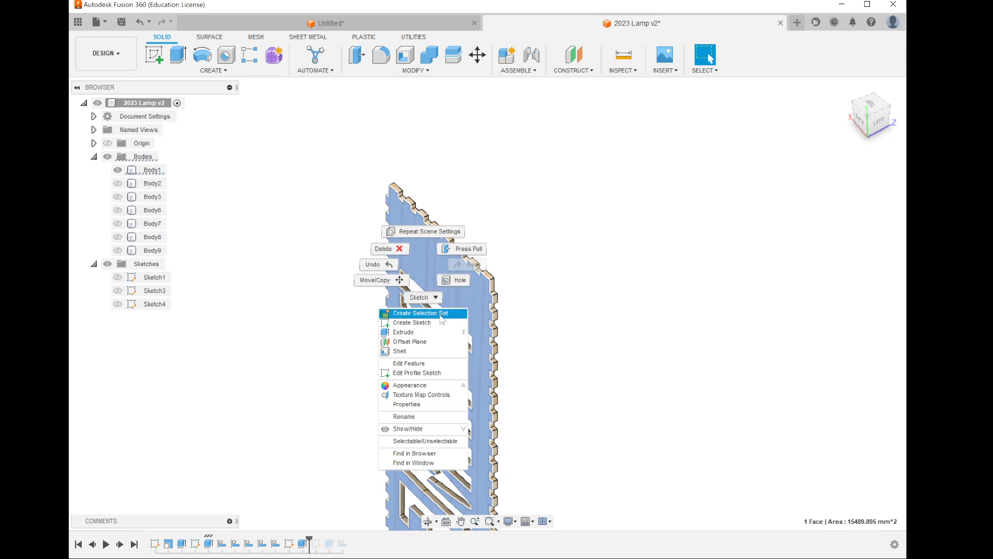
{"action": "left_click", "coordinate": [421, 323]}
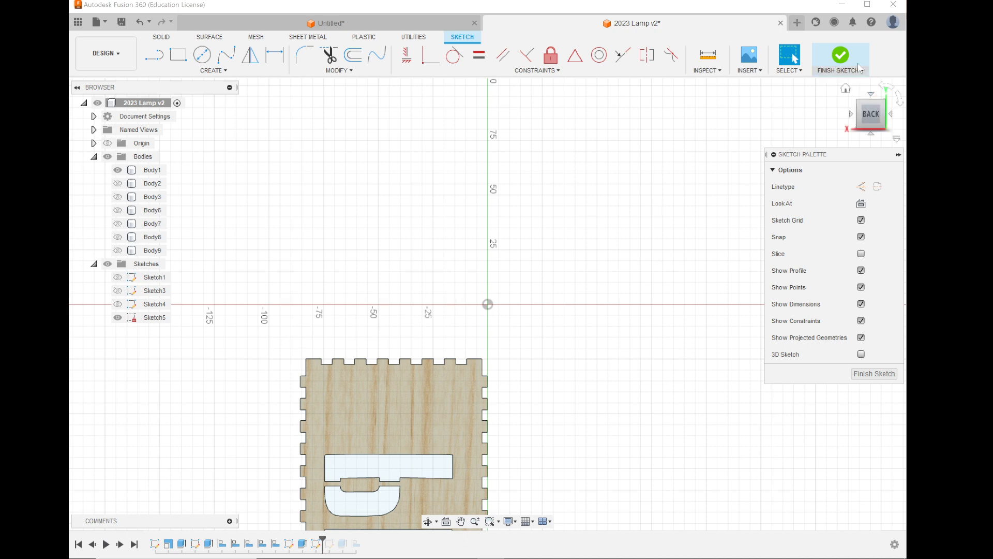
{"action": "left_click", "coordinate": [838, 61]}
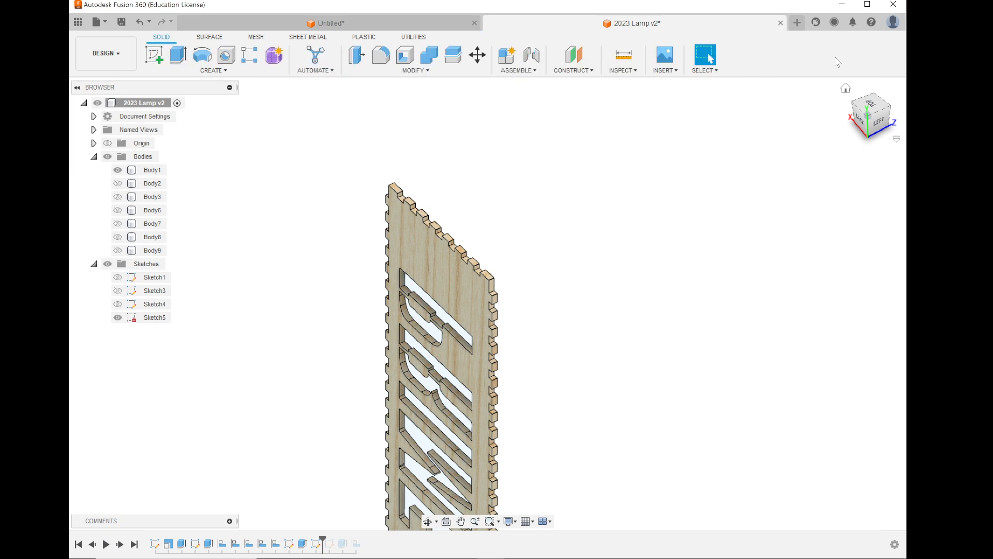
Step: Hide Body1 so that only the sketch of the PRIME panel is displayed
{"action": "left_click", "coordinate": [130, 171]}
{"action": "left_click", "coordinate": [117, 169]}
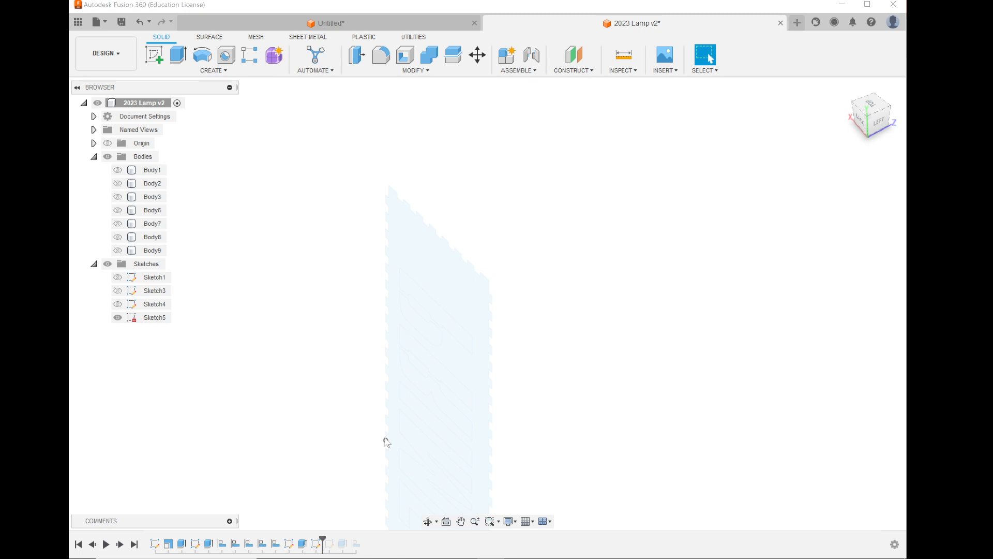
{"action": "scroll", "coordinate": [389, 395], "scroll_direction": "up", "scroll_amount": 5}
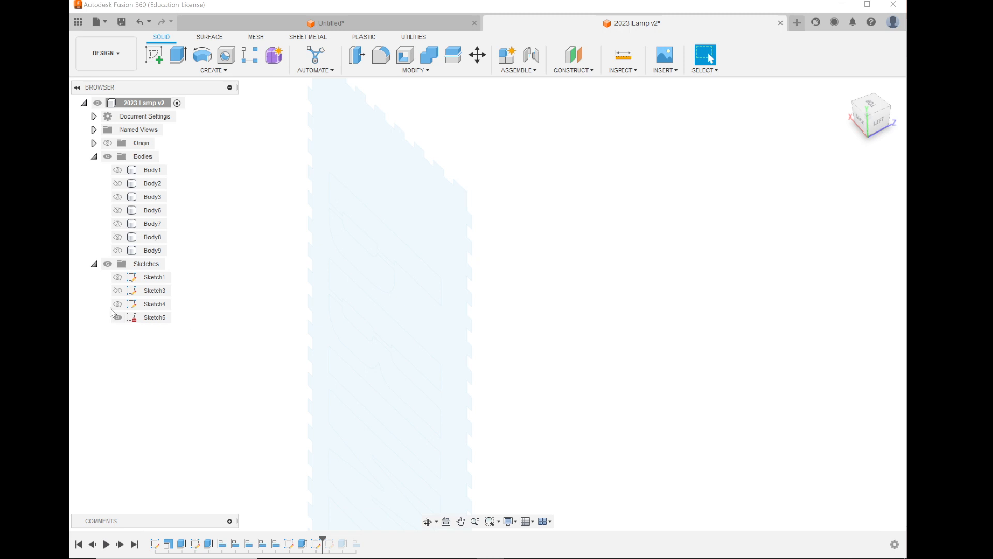
Step: Save the PRIME panel sketch as a DXF file named New Prime on the Desktop
{"action": "left_click", "coordinate": [155, 318]}
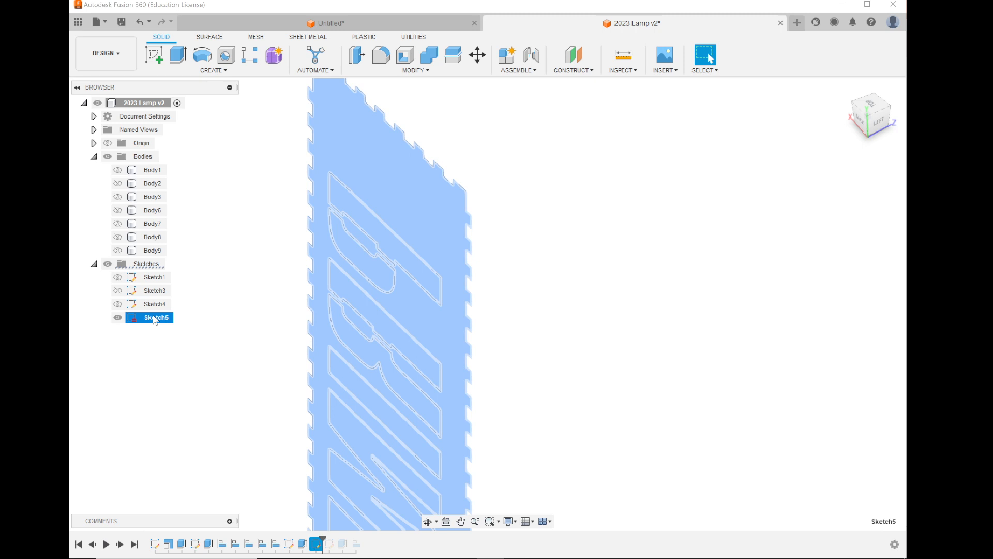
{"action": "right_click", "coordinate": [155, 320]}
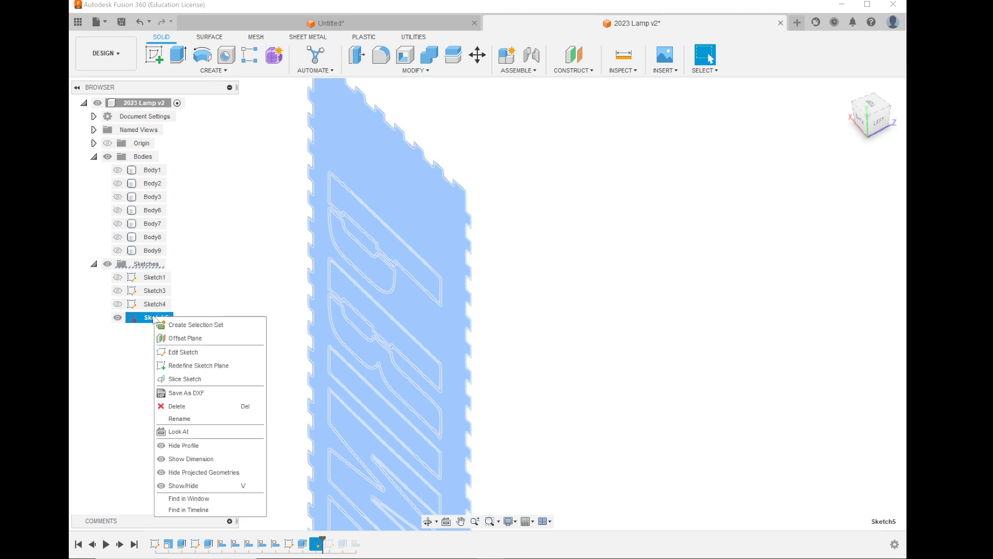
{"action": "left_click", "coordinate": [211, 393]}
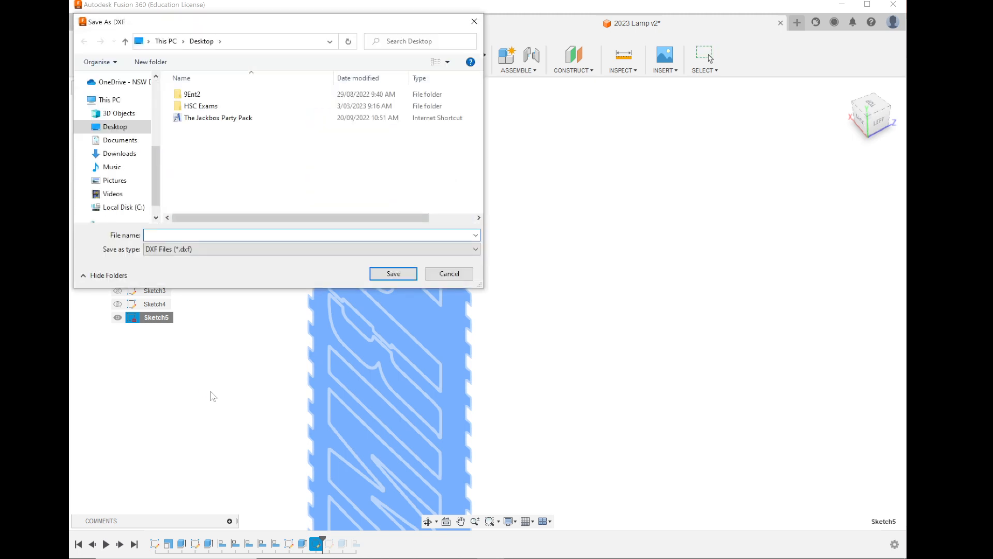
{"action": "type", "text": "New Prime"}
{"action": "left_click", "coordinate": [393, 273]}
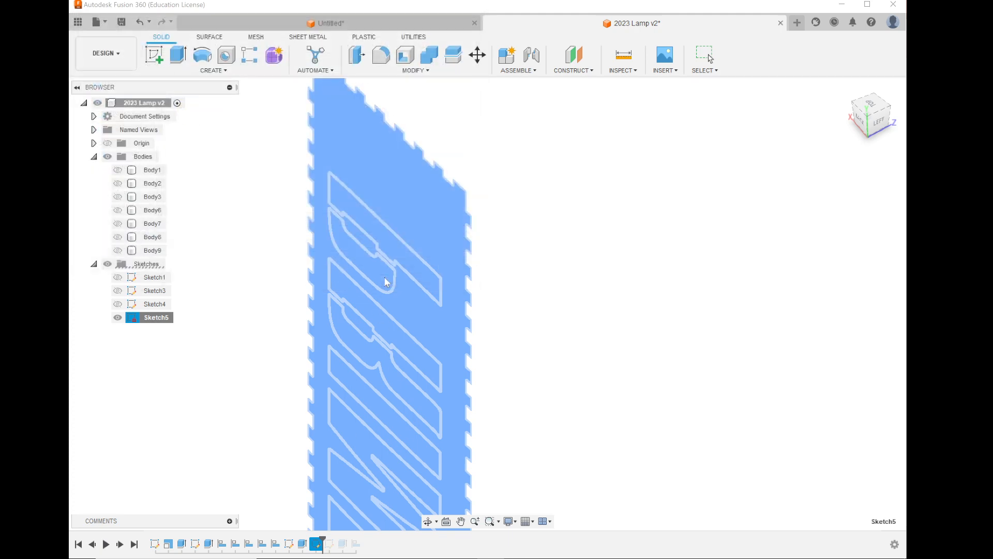
Step: Switch to Illustrator and place New Prime.dxf from the Desktop into the lantern document with import options shown
{"action": "left_click", "coordinate": [410, 547]}
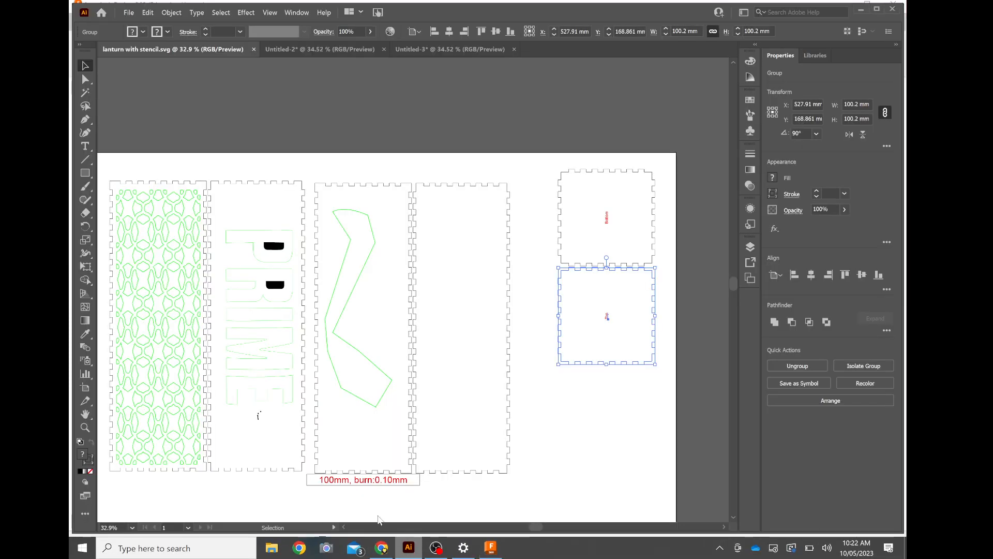
{"action": "left_click", "coordinate": [531, 183]}
{"action": "left_click", "coordinate": [129, 14]}
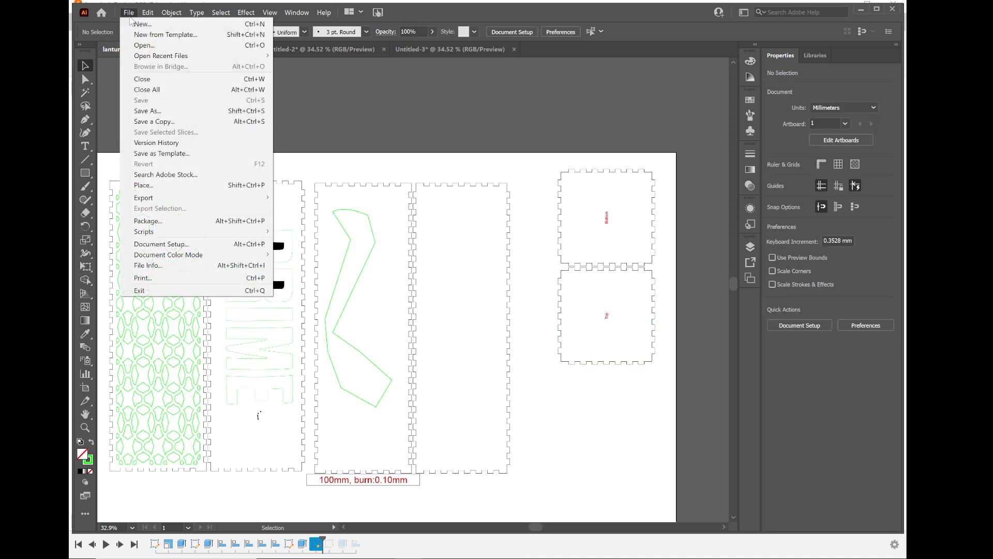
{"action": "left_click", "coordinate": [153, 186]}
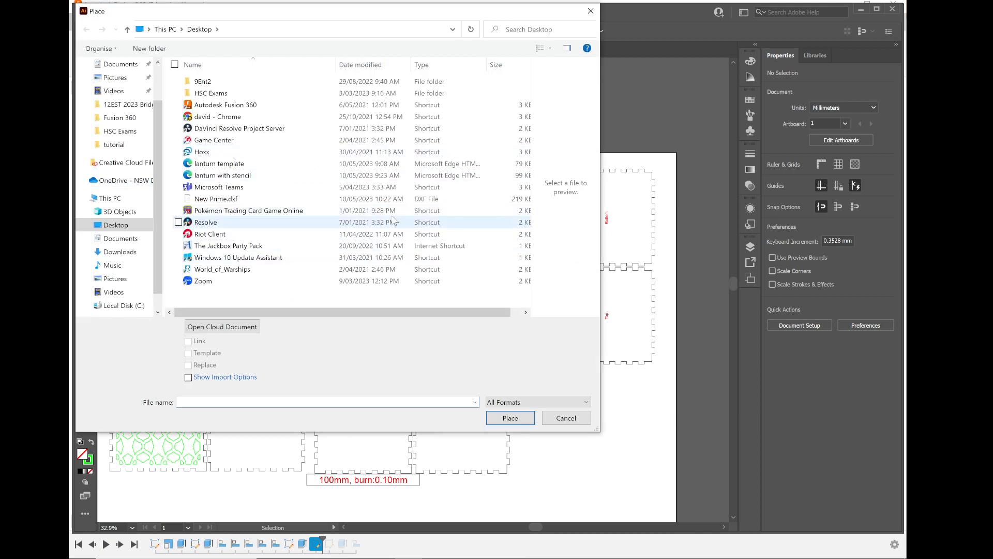
{"action": "left_click", "coordinate": [253, 201]}
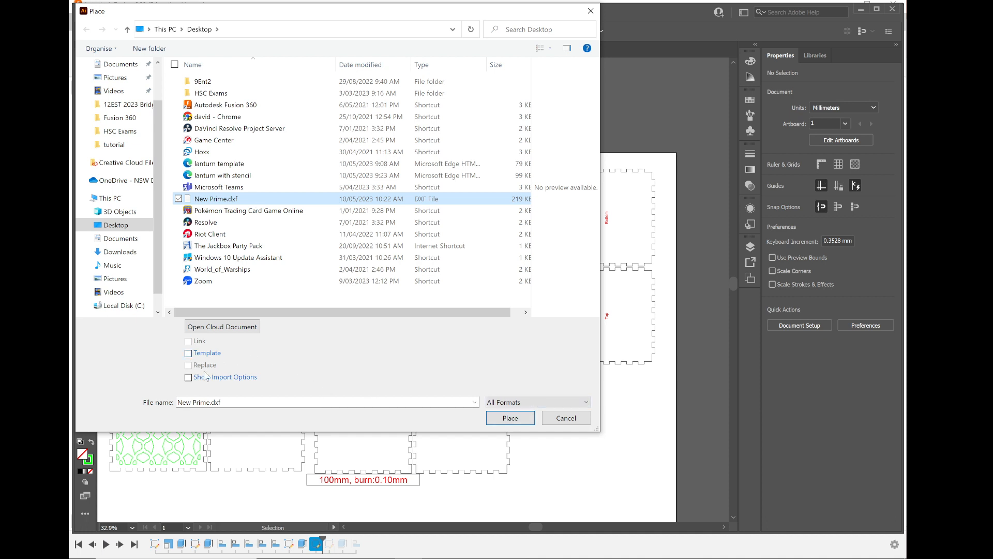
{"action": "left_click", "coordinate": [189, 379]}
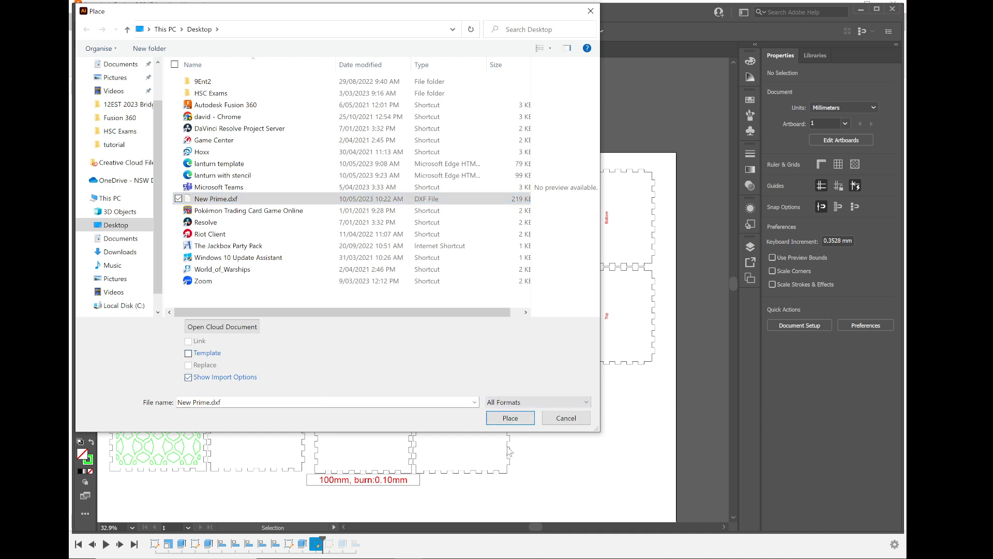
{"action": "left_click", "coordinate": [527, 420]}
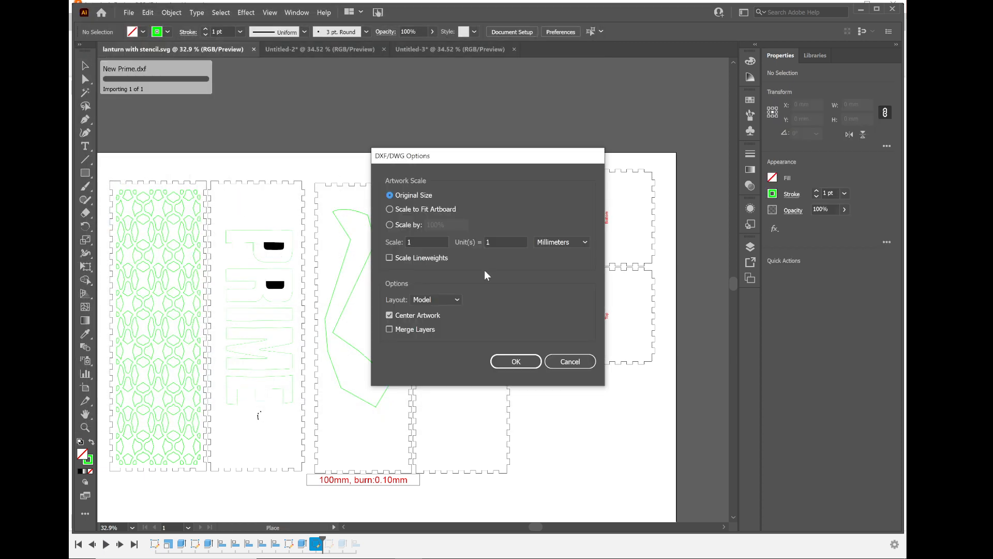
Step: Import the DXF at original size and position the PRIME panel in the empty area below the two square end panels
{"action": "left_click", "coordinate": [516, 361]}
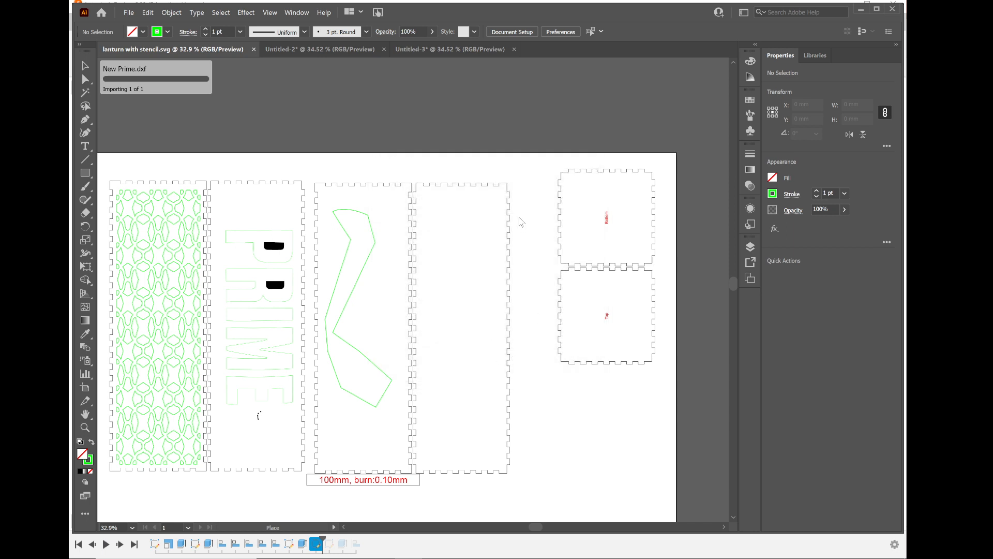
{"action": "left_click", "coordinate": [423, 84]}
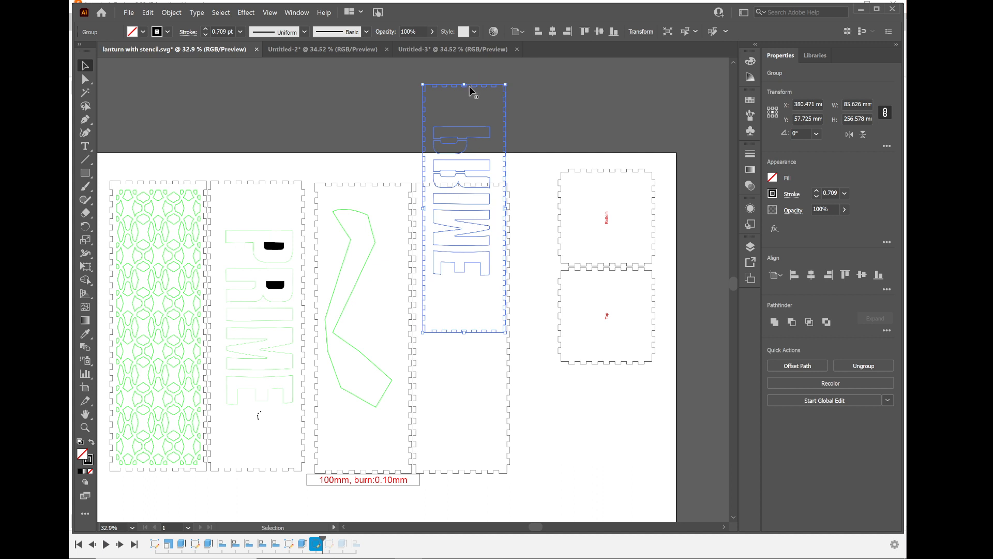
{"action": "left_click_drag", "start_coordinate": [470, 91], "coordinate": [553, 432]}
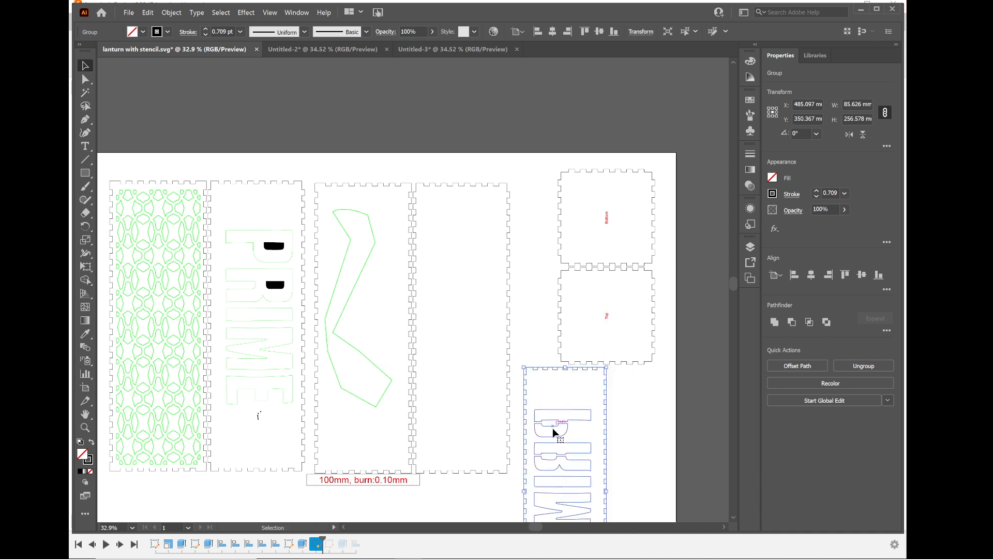
Step: Lay the imported PRIME panel over the original PRIME panel to compare their sizes, and move it back below the square end panels
{"action": "scroll", "coordinate": [553, 432], "scroll_direction": "left", "scroll_amount": 2}
{"action": "scroll", "coordinate": [564, 432], "scroll_direction": "left", "scroll_amount": 1}
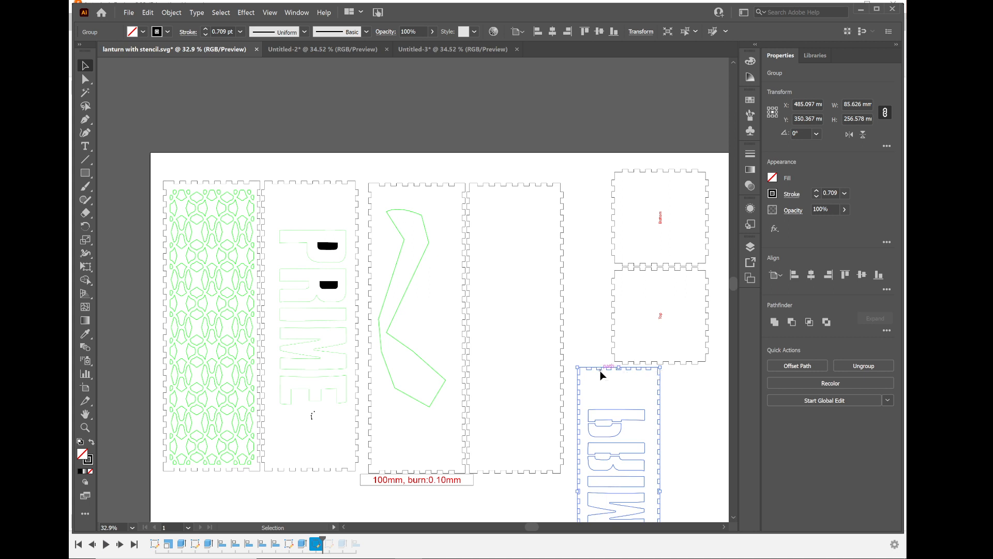
{"action": "left_click_drag", "start_coordinate": [600, 372], "coordinate": [288, 209]}
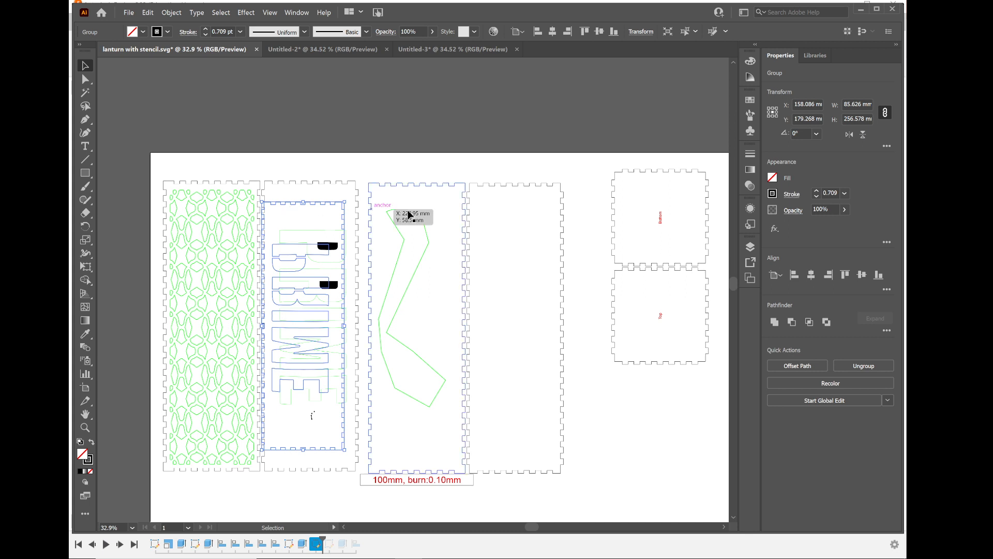
{"action": "left_click_drag", "start_coordinate": [313, 209], "coordinate": [656, 404]}
{"action": "left_click", "coordinate": [364, 164]}
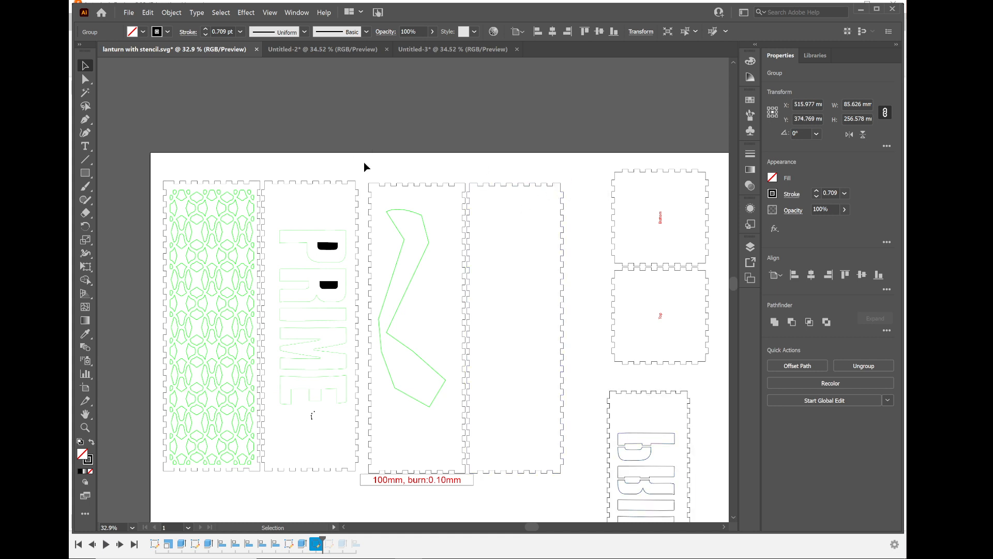
Step: Check the width and height of the original PRIME panel's finger-jointed outline
{"action": "left_click", "coordinate": [262, 476]}
{"action": "left_click", "coordinate": [299, 508]}
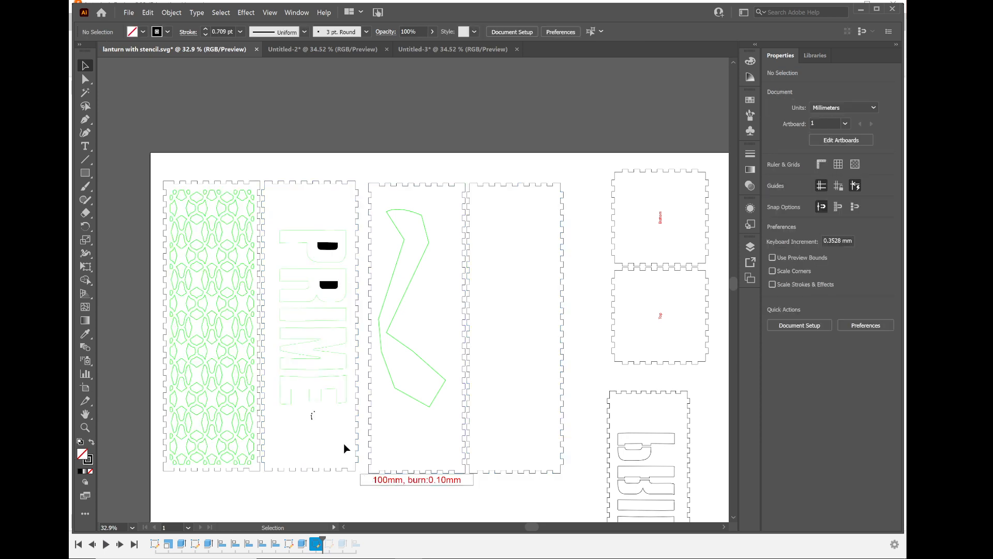
{"action": "left_click_drag", "start_coordinate": [263, 173], "coordinate": [262, 173]}
{"action": "left_click", "coordinate": [353, 221]}
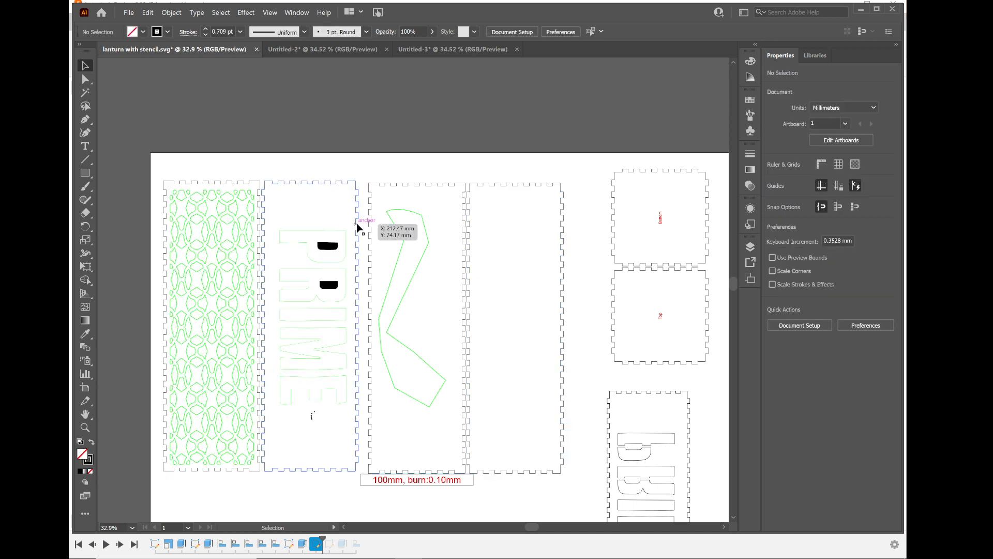
{"action": "left_click", "coordinate": [357, 223]}
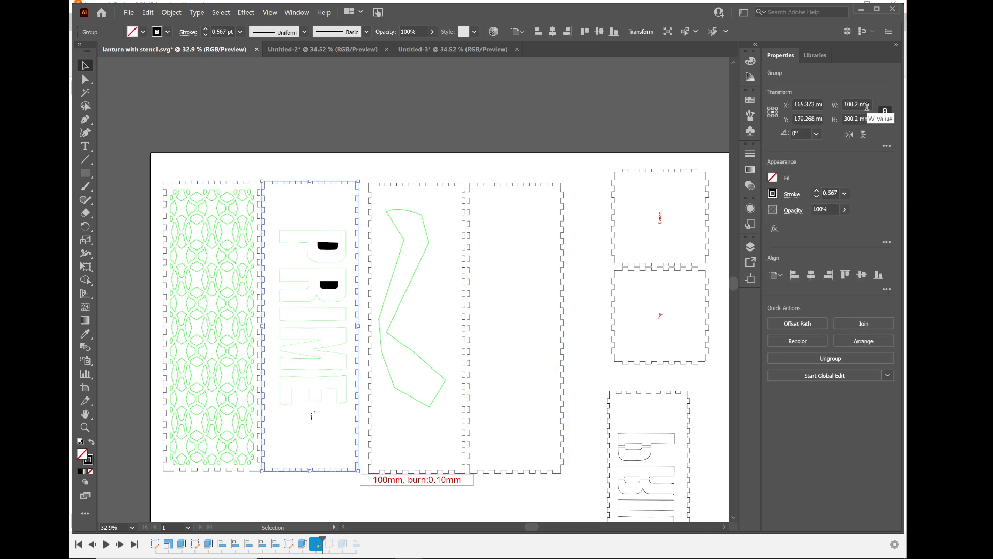
Step: Resize the imported PRIME panel to 100.2 mm wide and 300.25 mm high
{"action": "left_click", "coordinate": [647, 400]}
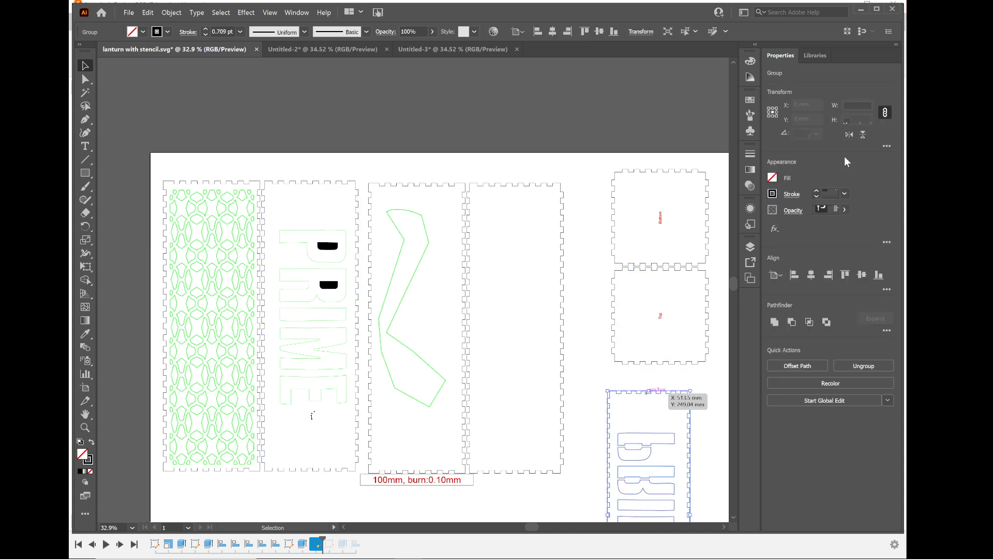
{"action": "left_click", "coordinate": [850, 105]}
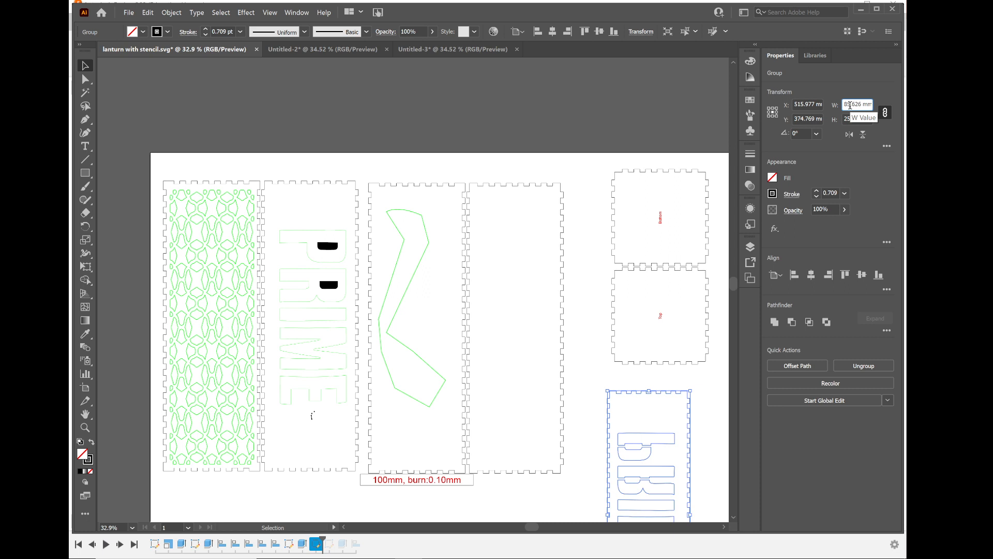
{"action": "triple_click", "coordinate": [850, 105]}
{"action": "type", "text": "100.2"}
{"action": "left_click", "coordinate": [856, 118]}
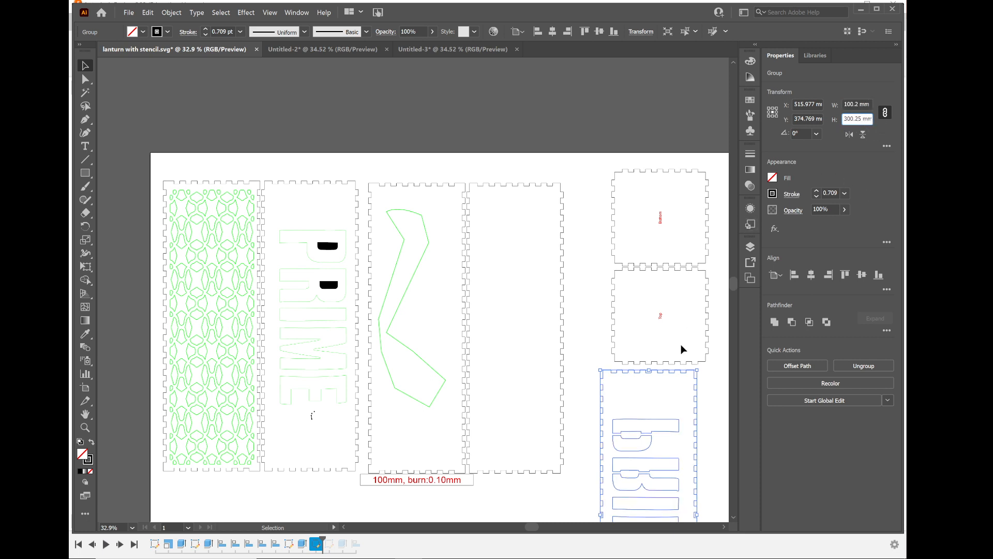
Step: Move the imported PRIME panel up beside the square panels, flip it vertically, and delete it from the layout
{"action": "left_click_drag", "start_coordinate": [631, 373], "coordinate": [551, 81]}
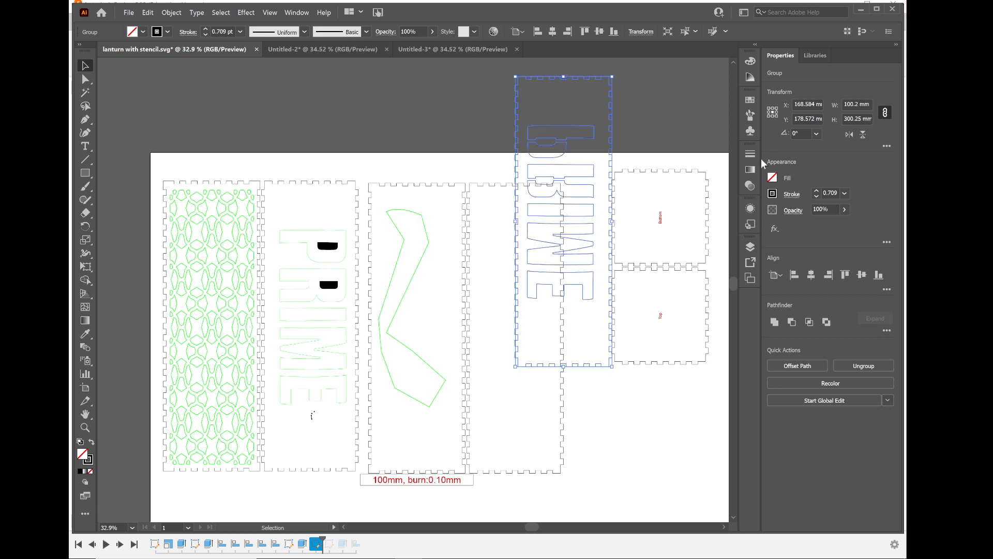
{"action": "left_click", "coordinate": [862, 135]}
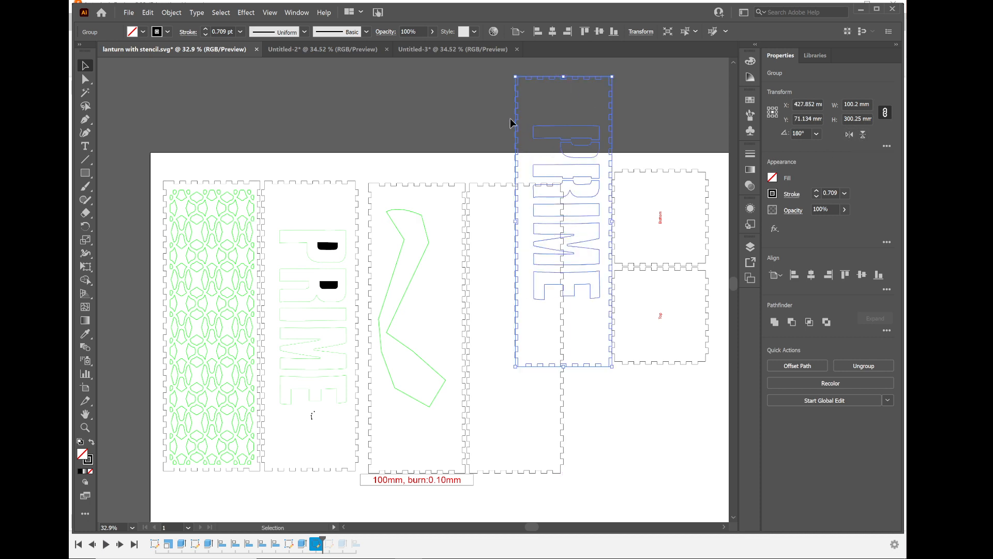
{"action": "mouse_move", "coordinate": [537, 84]}
{"action": "left_mouse_down"}
{"action": "mouse_move", "coordinate": [365, 222]}
{"action": "mouse_move", "coordinate": [295, 195]}
{"action": "mouse_move", "coordinate": [570, 107]}
{"action": "mouse_move", "coordinate": [538, 104]}
{"action": "left_mouse_up"}
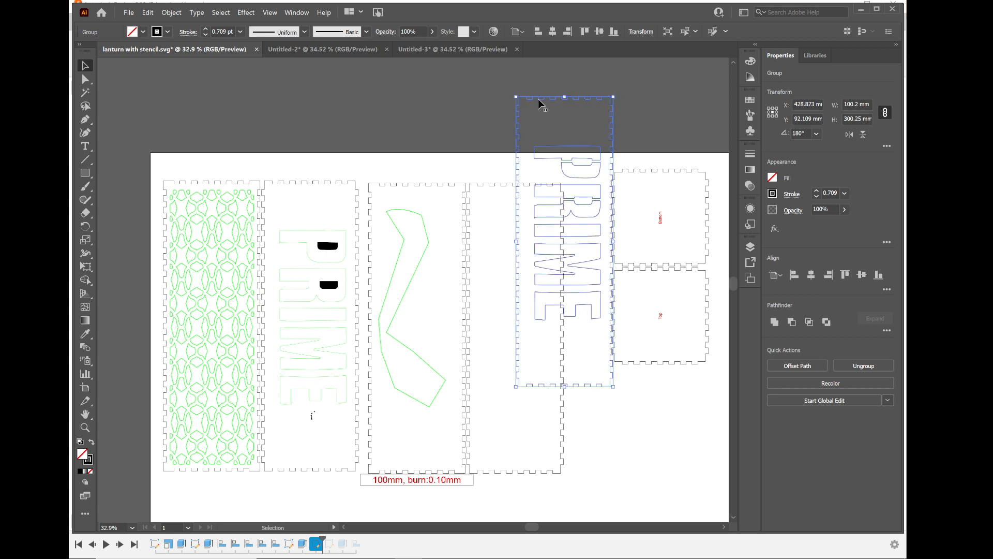
{"action": "key", "text": "Delete"}
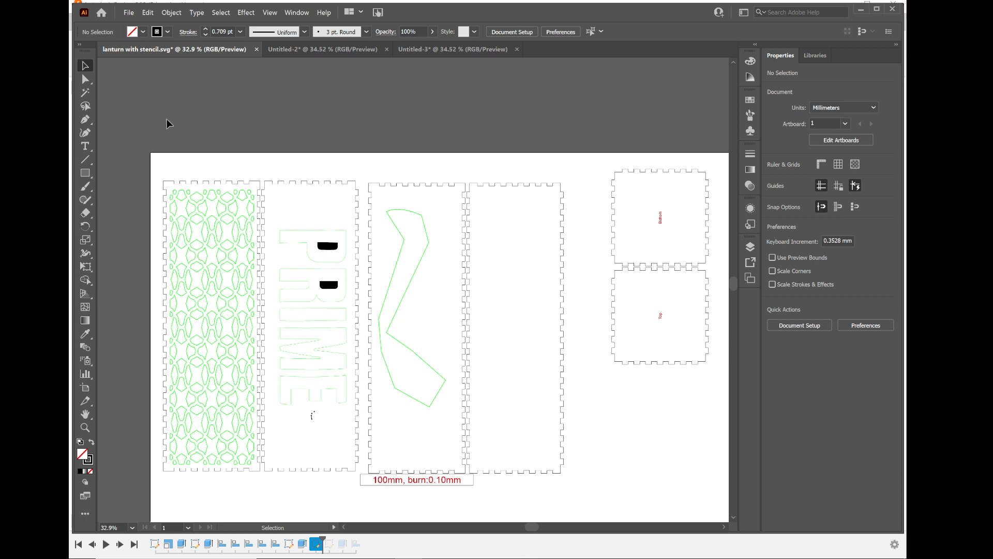
Step: Select all the lantern artwork and give it a red stroke with a weight of .001
{"action": "left_click_drag", "start_coordinate": [129, 120], "coordinate": [714, 502]}
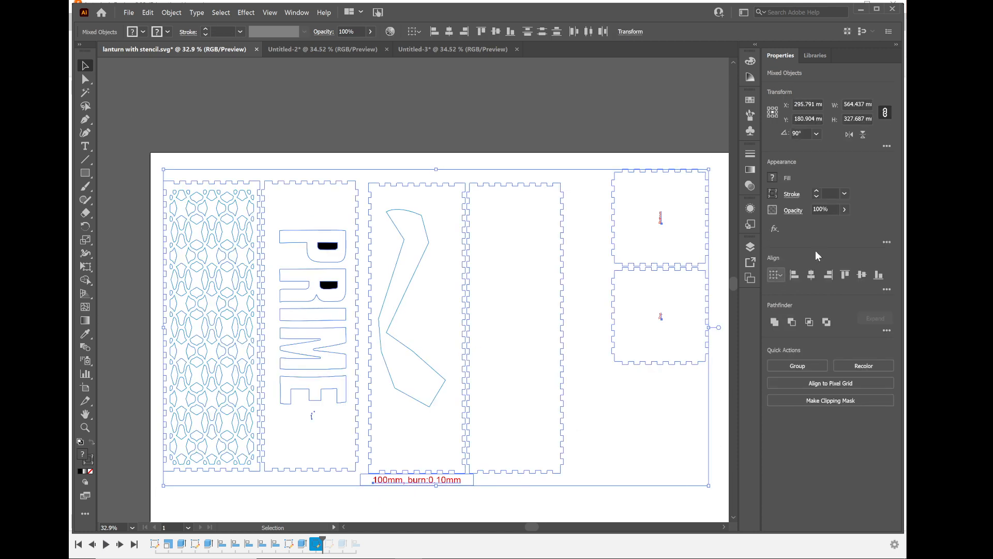
{"action": "left_click", "coordinate": [774, 195]}
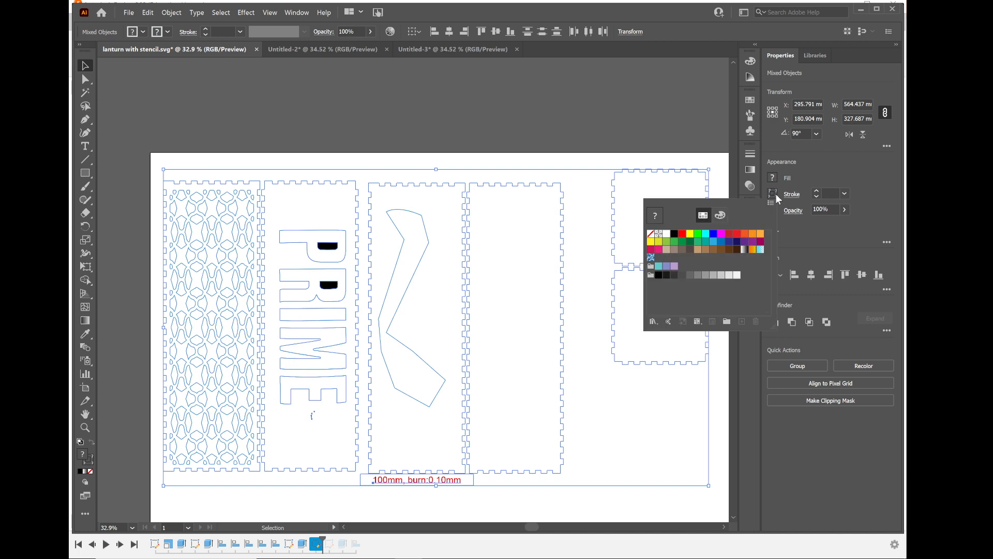
{"action": "left_click", "coordinate": [681, 234]}
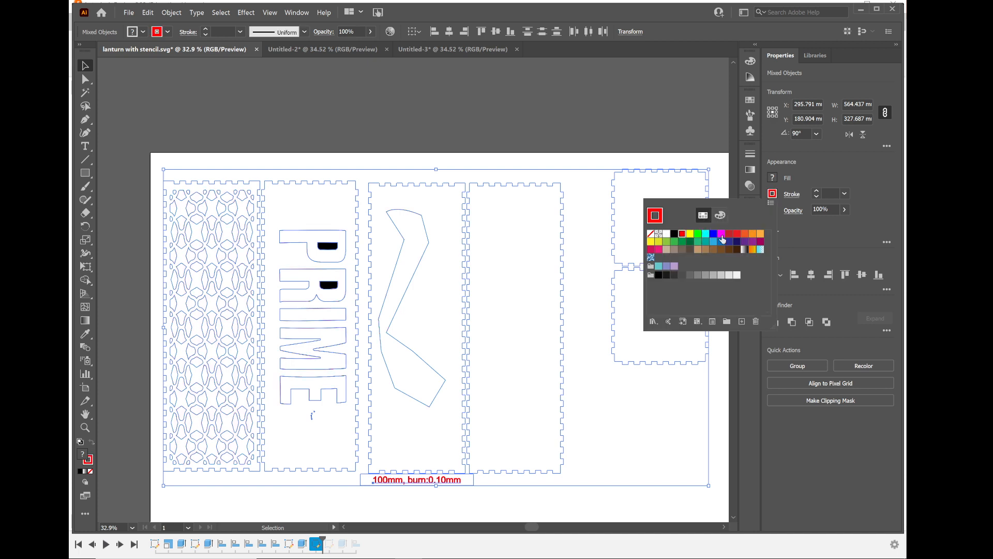
{"action": "left_click", "coordinate": [828, 193]}
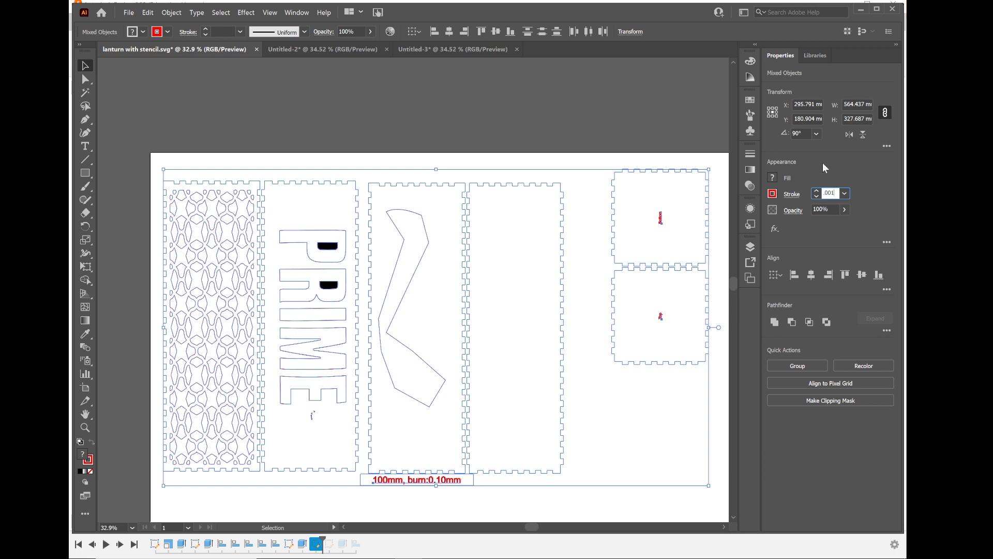
Step: Remove the fill from all the lantern artwork and set its stroke weight to .001
{"action": "left_click", "coordinate": [774, 177]}
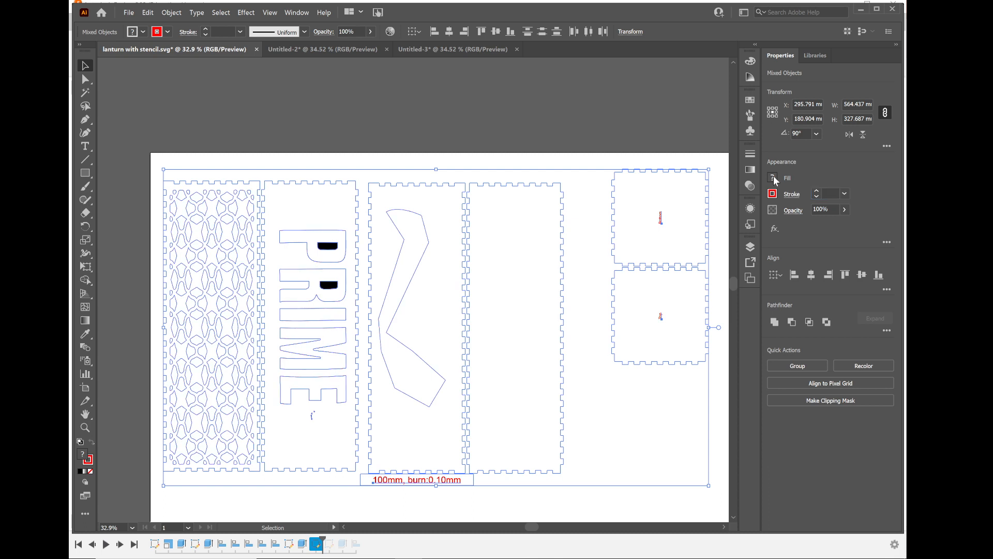
{"action": "left_click", "coordinate": [774, 178]}
{"action": "left_click", "coordinate": [651, 218]}
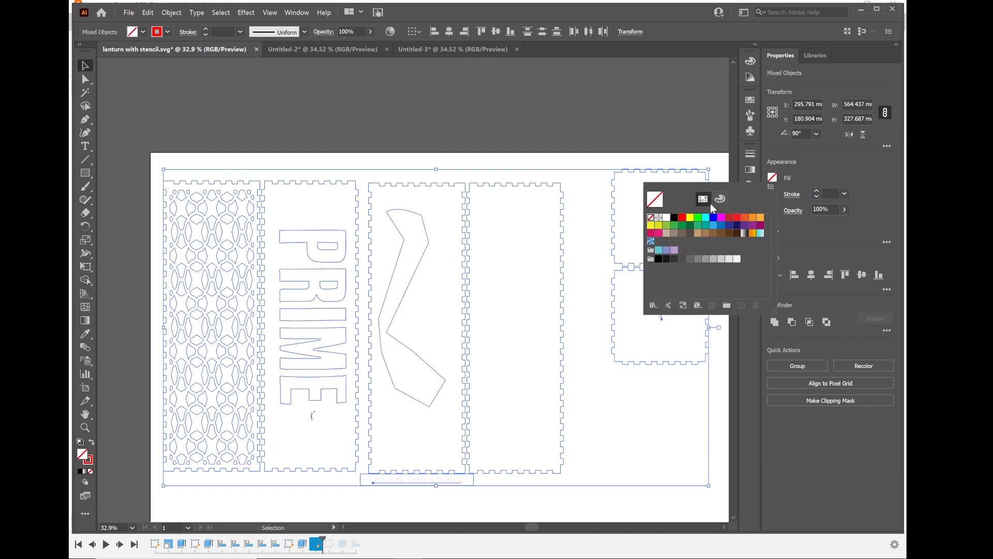
{"action": "left_click", "coordinate": [830, 192]}
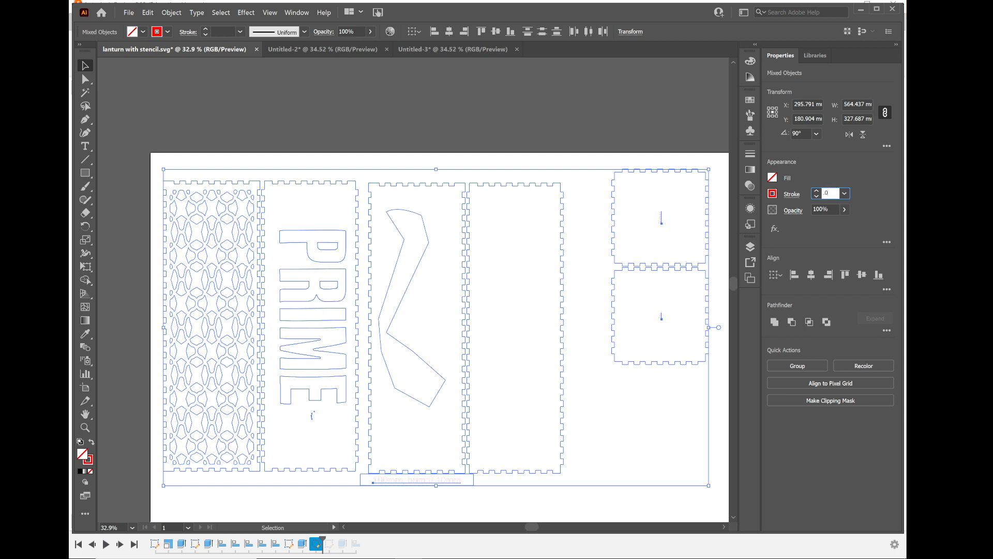
{"action": "type", "text": ".001"}
{"action": "key", "text": "Return"}
{"action": "left_click", "coordinate": [639, 384]}
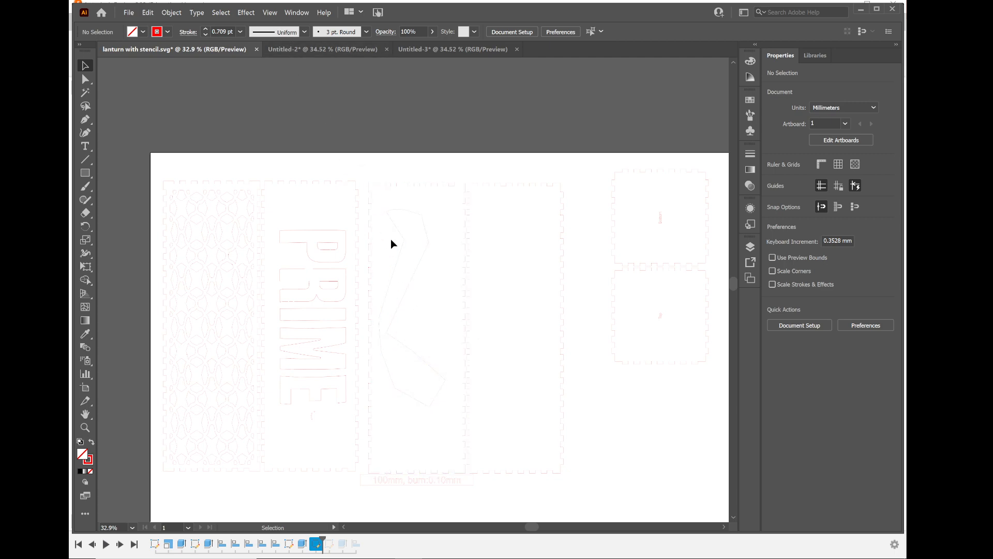
Step: Switch to Fusion 360 and show all the lamp's bodies, from Body1 to Body9, with Sketch5 deselected
{"action": "scroll", "coordinate": [392, 243], "scroll_direction": "left", "scroll_amount": 3}
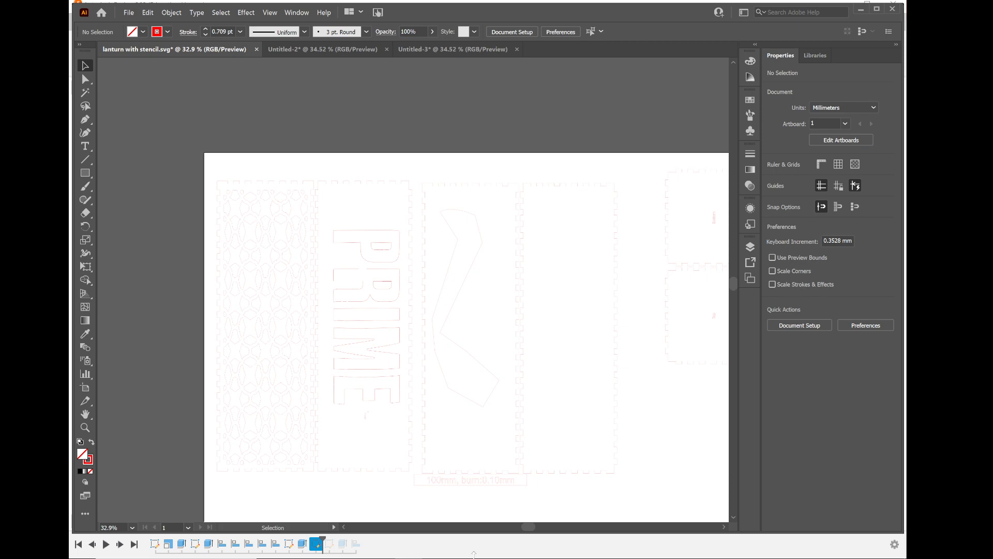
{"action": "left_click", "coordinate": [491, 548]}
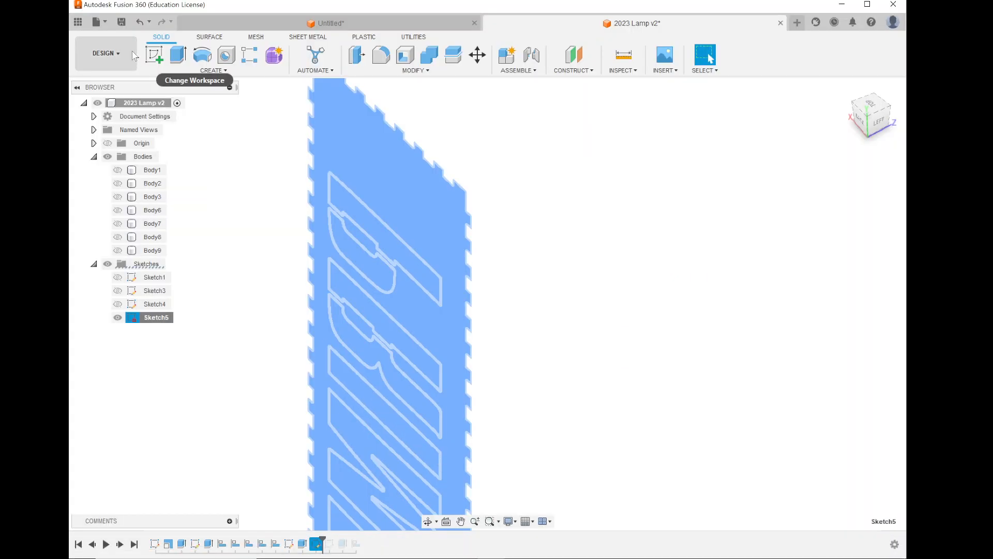
{"action": "left_click", "coordinate": [118, 171]}
{"action": "left_click", "coordinate": [118, 183]}
{"action": "left_click", "coordinate": [118, 197]}
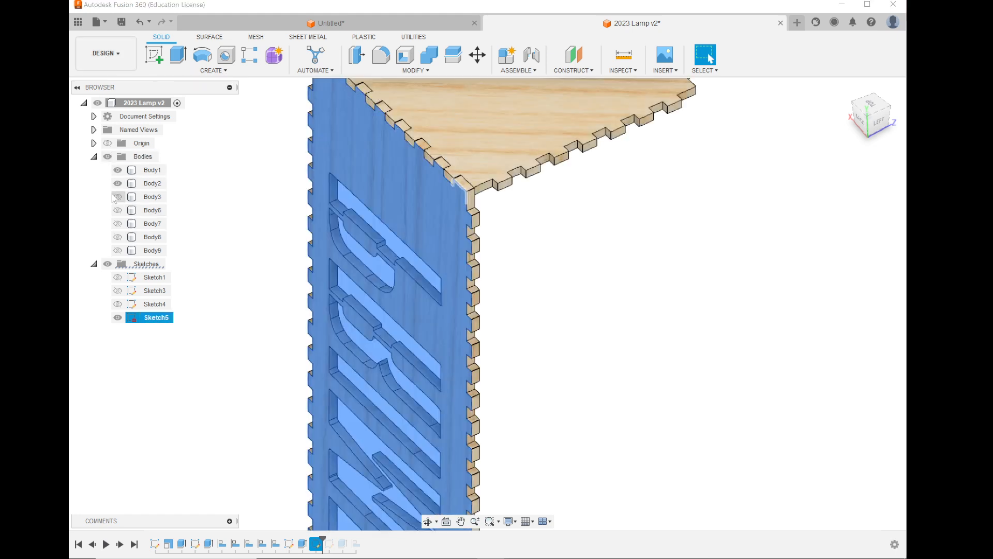
{"action": "left_click", "coordinate": [118, 210]}
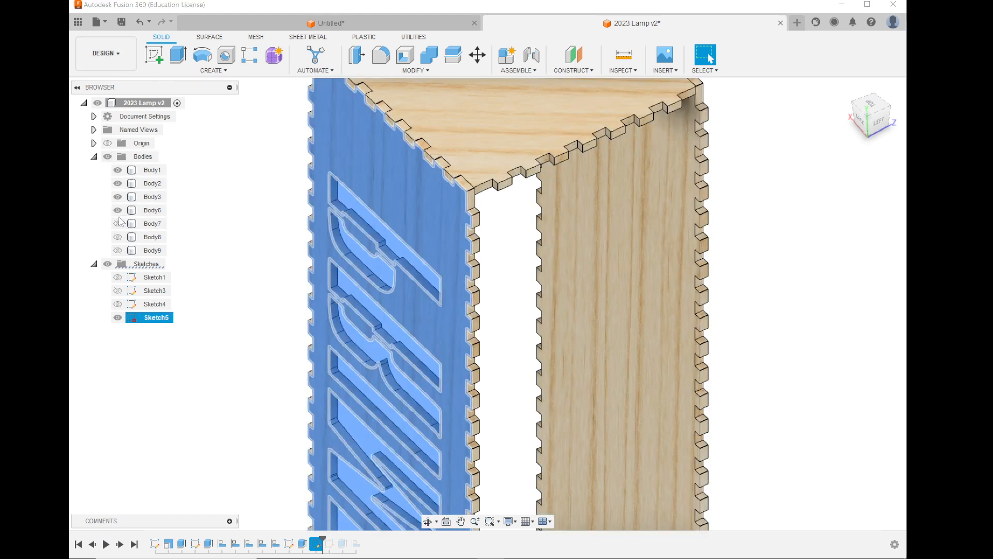
{"action": "left_click", "coordinate": [118, 224]}
{"action": "left_click", "coordinate": [118, 237]}
{"action": "left_click", "coordinate": [118, 251]}
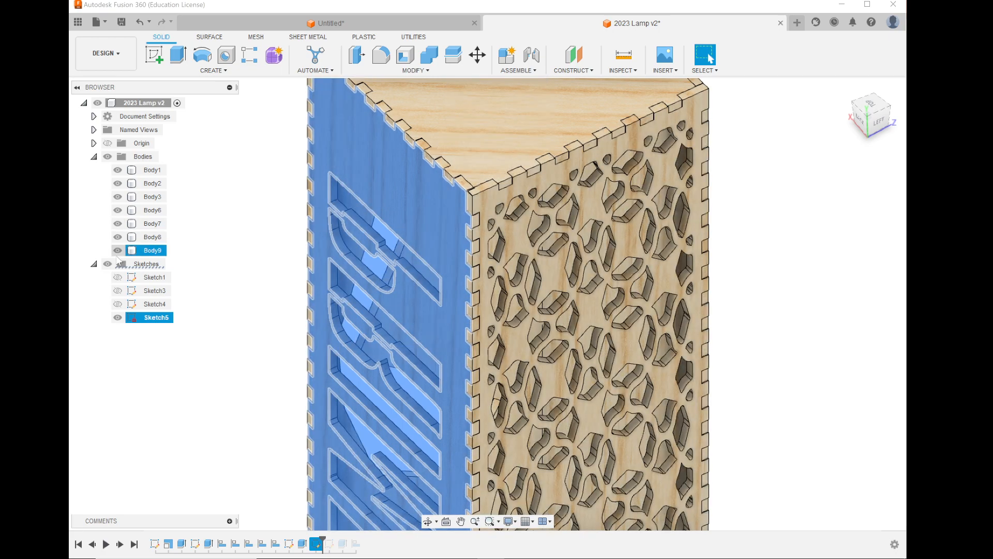
{"action": "scroll", "coordinate": [274, 324], "scroll_direction": "down", "scroll_amount": 5}
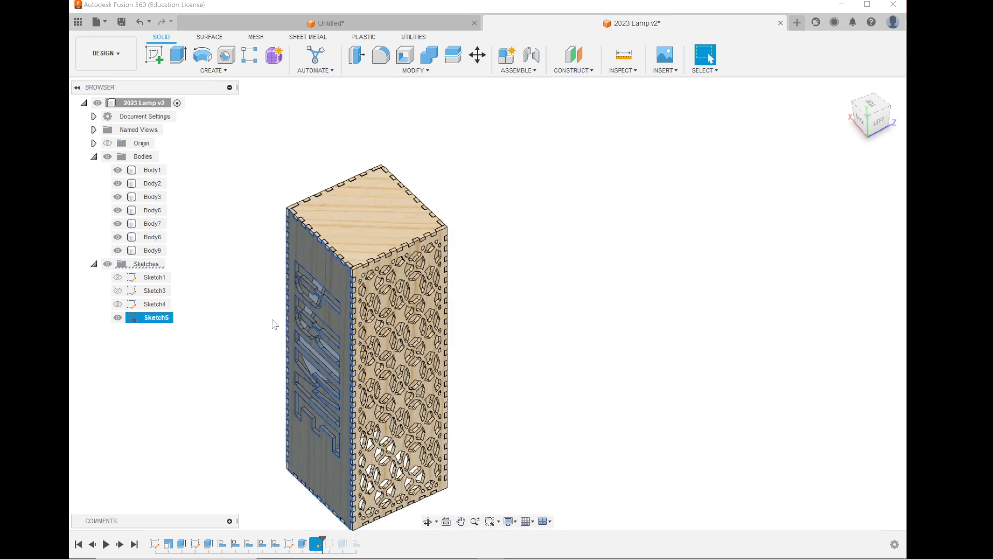
{"action": "scroll", "coordinate": [596, 200], "scroll_direction": "down", "scroll_amount": 2}
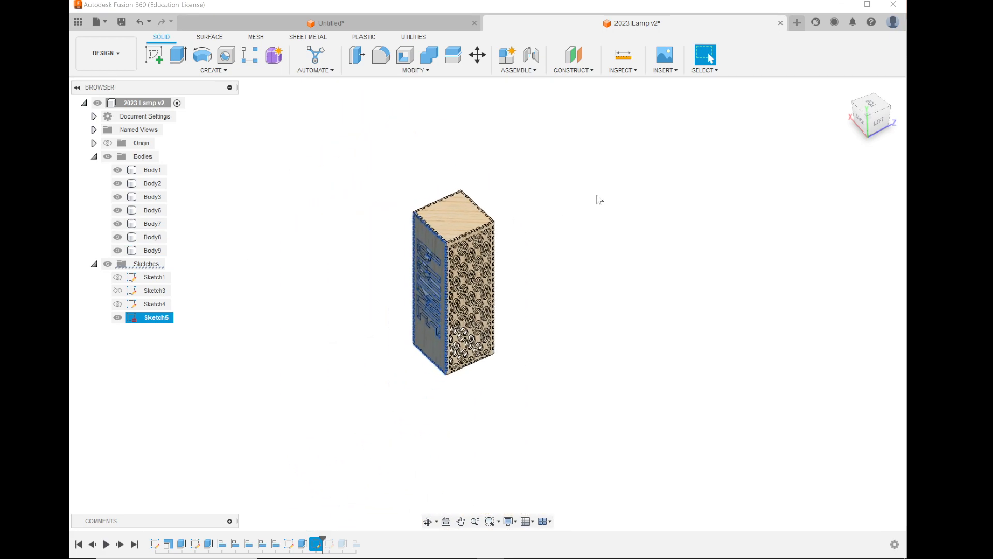
{"action": "left_click", "coordinate": [343, 251]}
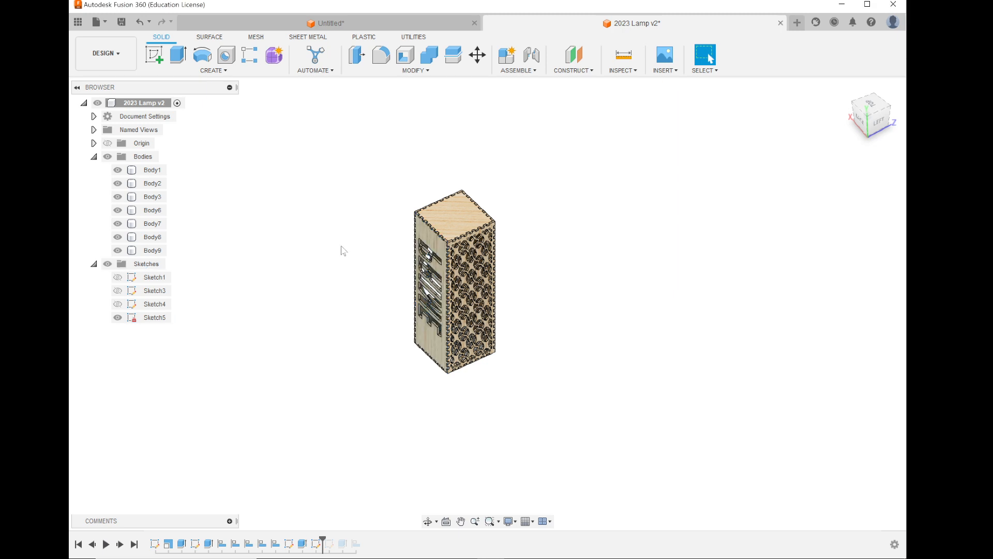
Step: Insert the Step_Coffee_Table mesh from the Downloads folder into the lamp design
{"action": "left_click", "coordinate": [668, 77]}
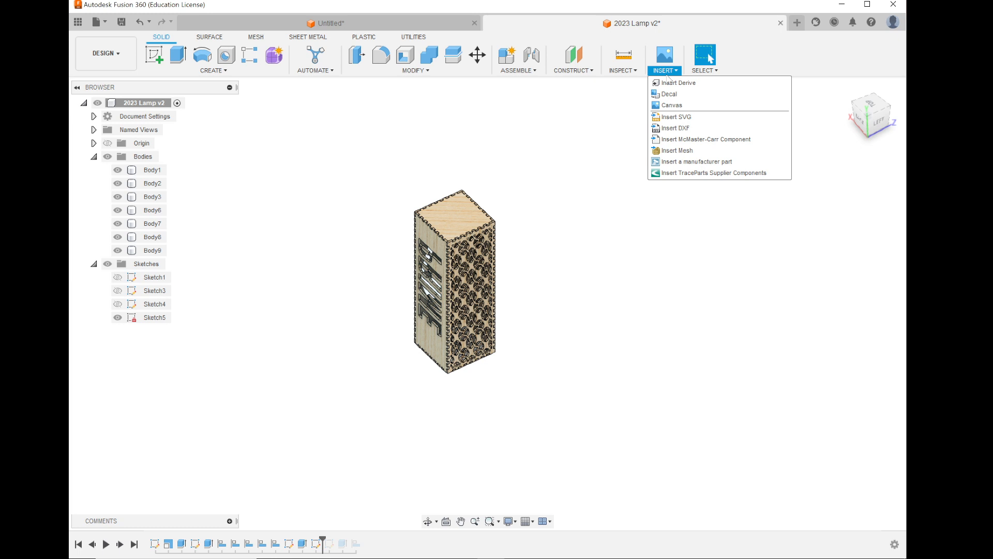
{"action": "left_click", "coordinate": [680, 151]}
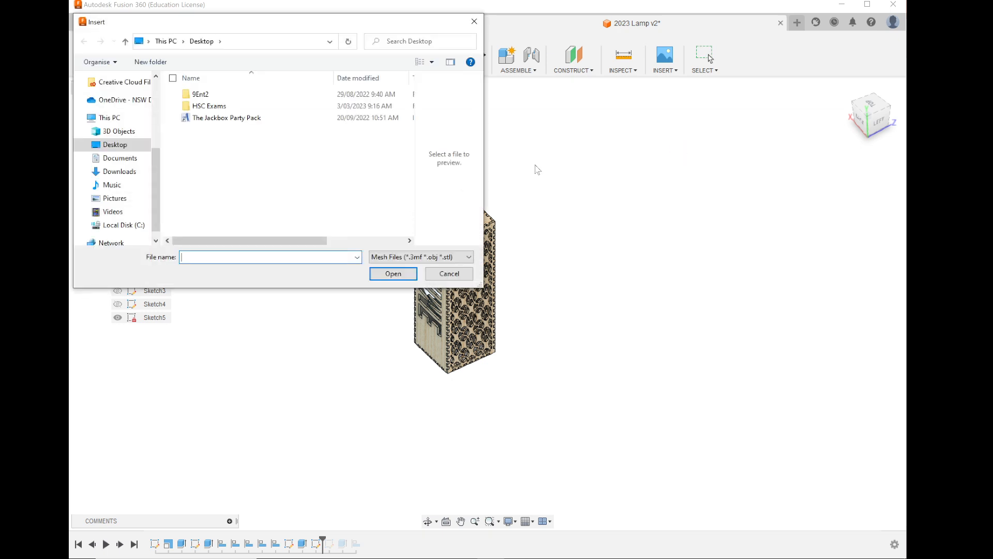
{"action": "left_click", "coordinate": [119, 171]}
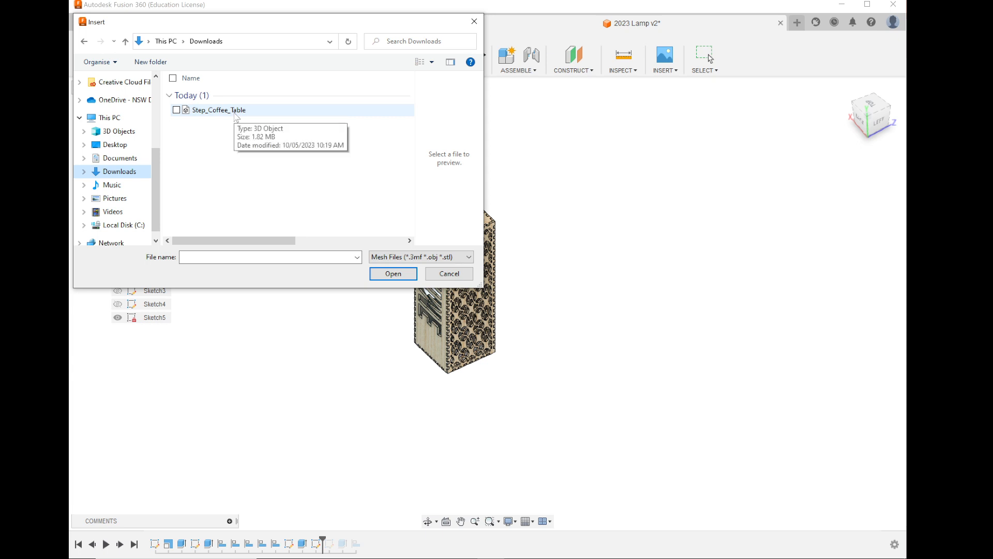
{"action": "left_click", "coordinate": [236, 114]}
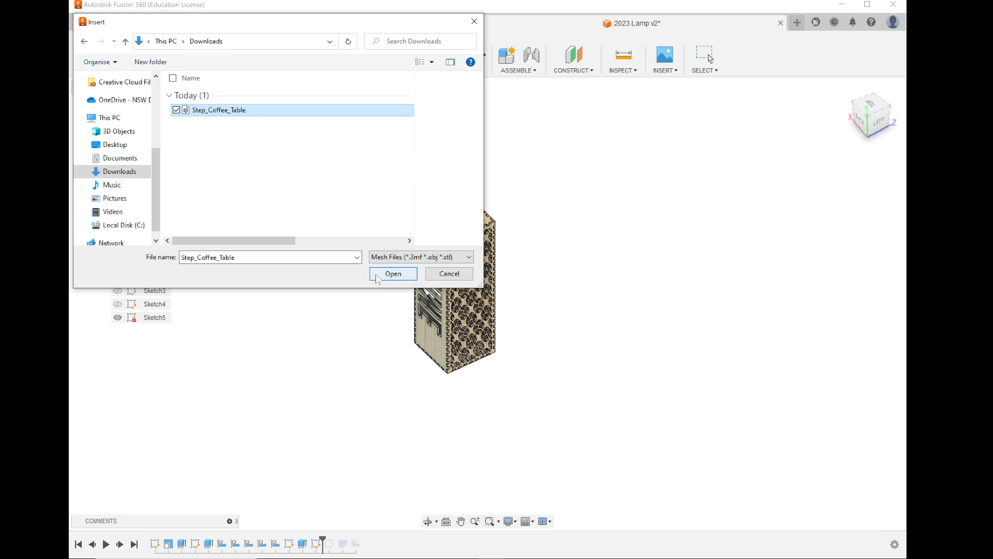
{"action": "left_click", "coordinate": [392, 274]}
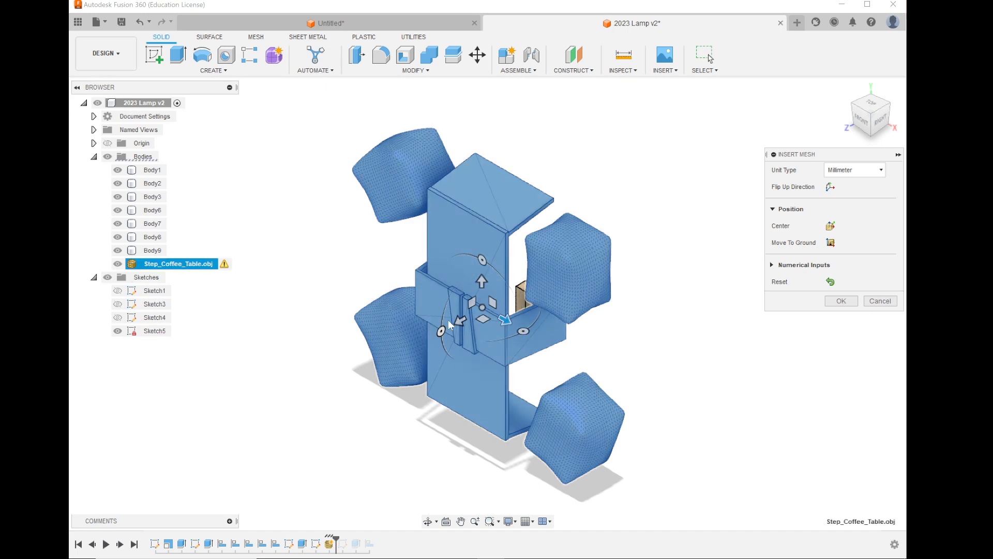
Step: Rotate the coffee table mesh so it stands on its legs, shift it under the lamp, and accept the placement
{"action": "left_click_drag", "start_coordinate": [441, 334], "coordinate": [485, 259]}
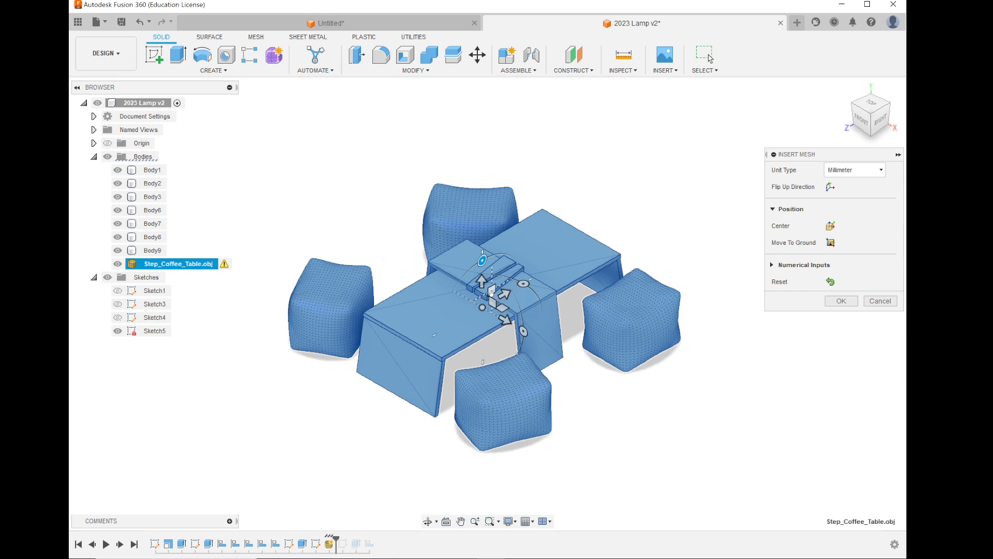
{"action": "left_click_drag", "start_coordinate": [492, 291], "coordinate": [581, 305]}
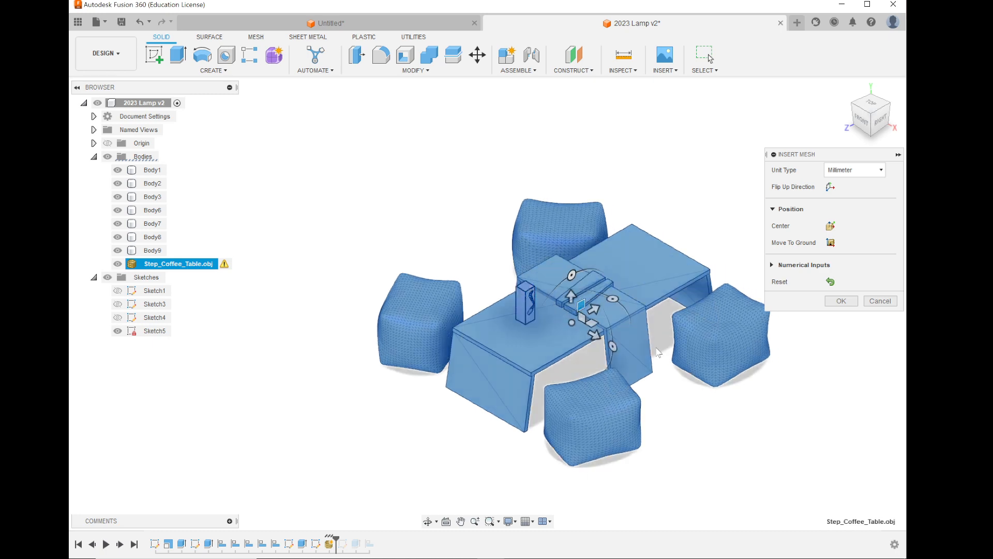
{"action": "left_click", "coordinate": [841, 301]}
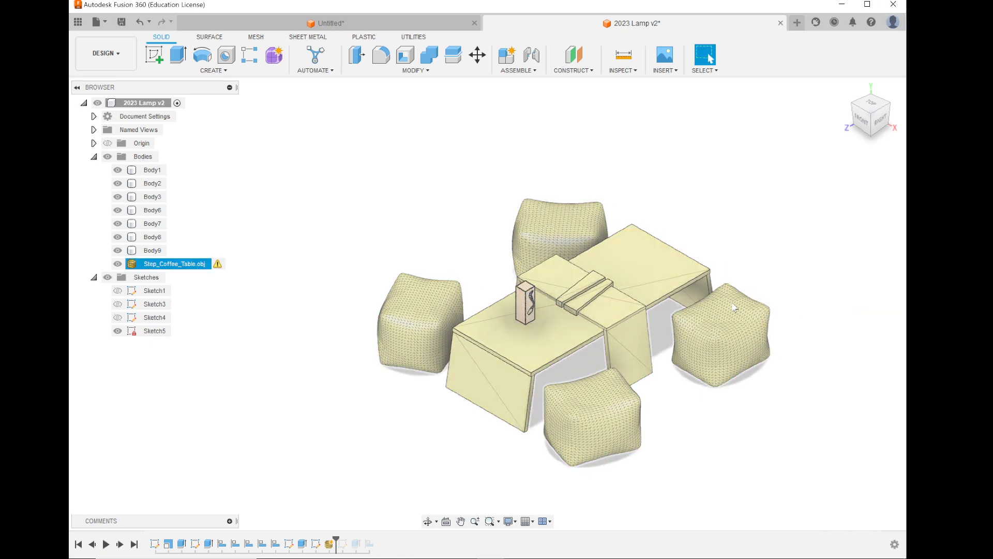
Step: Examine the lamp's height relative to the tabletop in the right side view and the home view
{"action": "scroll", "coordinate": [705, 272], "scroll_direction": "up", "scroll_amount": 4}
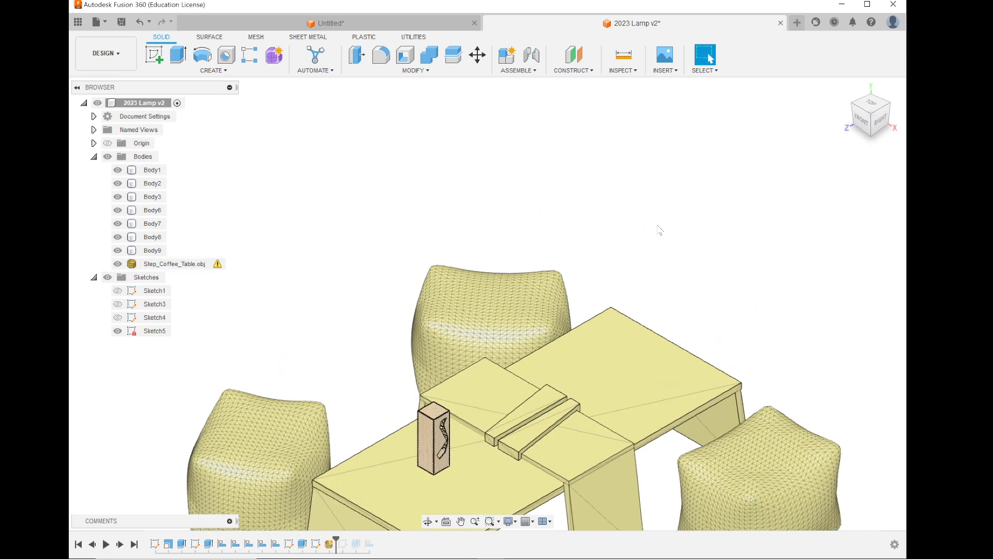
{"action": "left_click", "coordinate": [703, 267]}
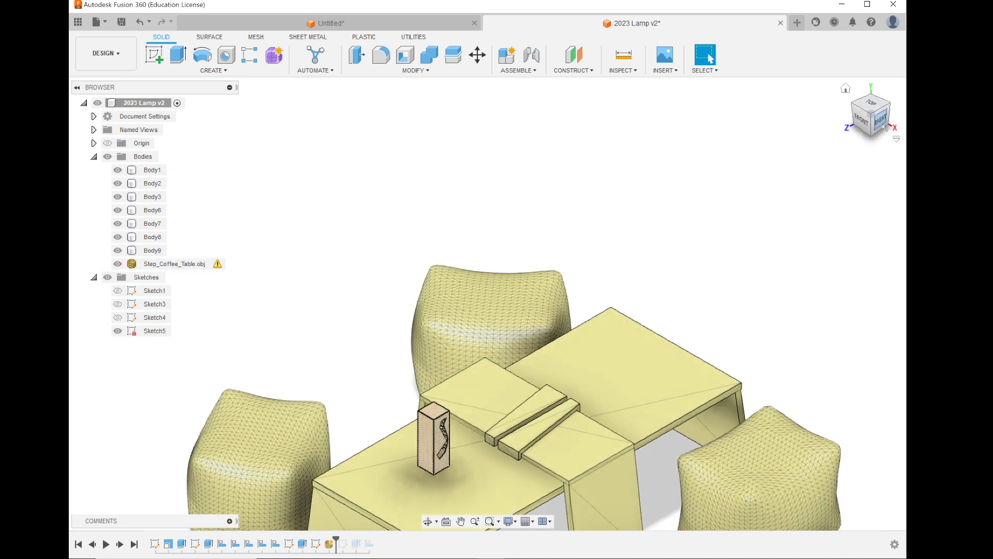
{"action": "left_click", "coordinate": [881, 121]}
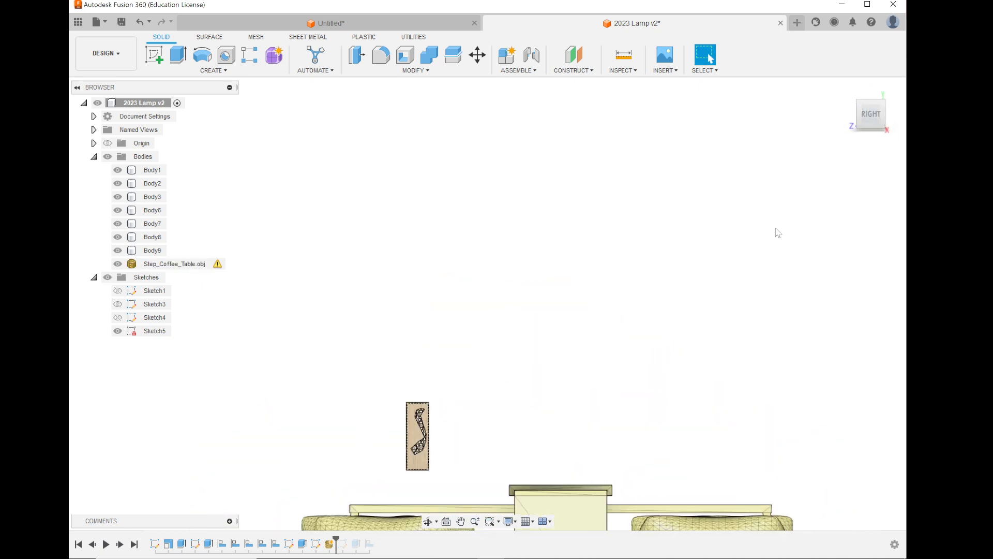
{"action": "left_click", "coordinate": [846, 89]}
{"action": "left_click", "coordinate": [443, 374]}
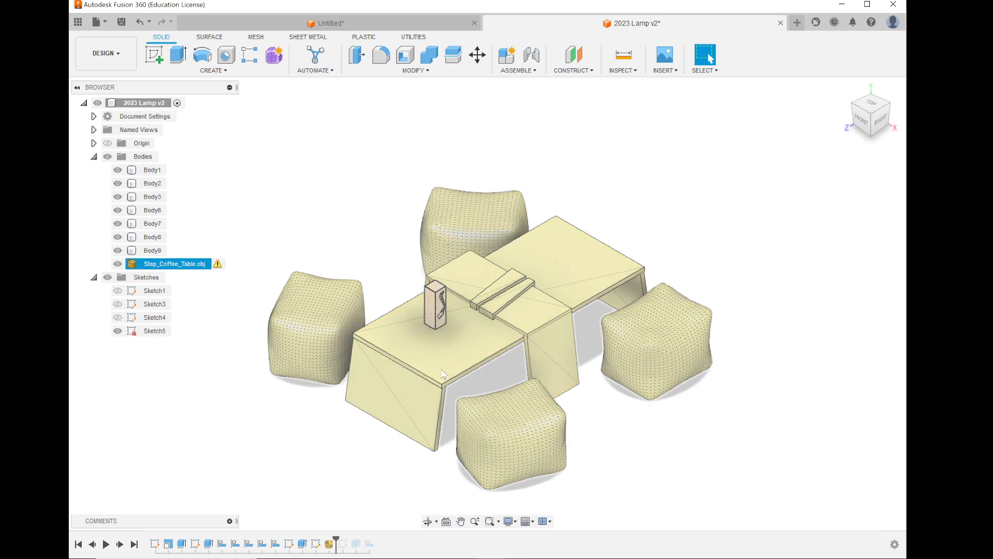
{"action": "scroll", "coordinate": [443, 374], "scroll_direction": "up", "scroll_amount": 4}
{"action": "scroll", "coordinate": [443, 374], "scroll_direction": "up", "scroll_amount": 3}
{"action": "scroll", "coordinate": [444, 374], "scroll_direction": "up", "scroll_amount": 2}
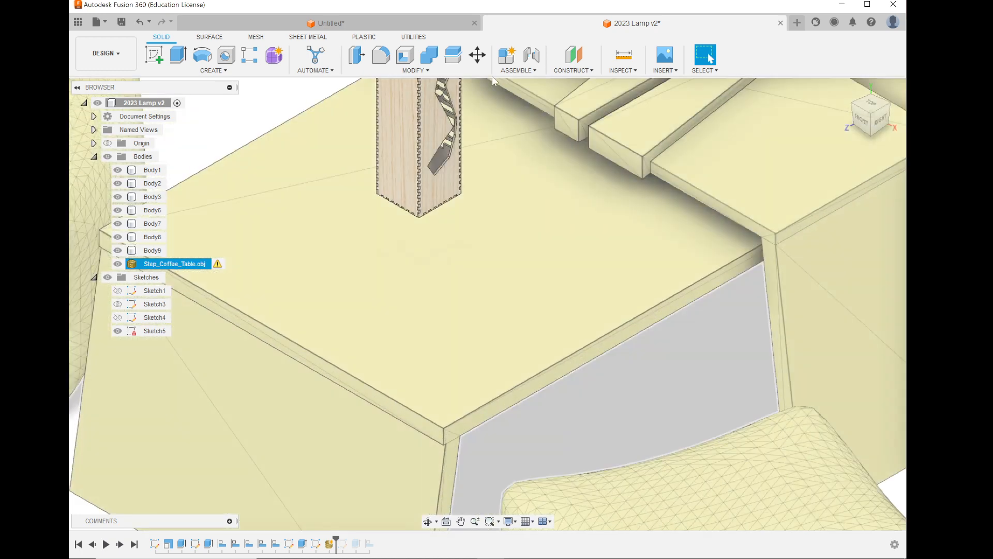
{"action": "key", "text": "Escape"}
{"action": "left_click", "coordinate": [428, 71]}
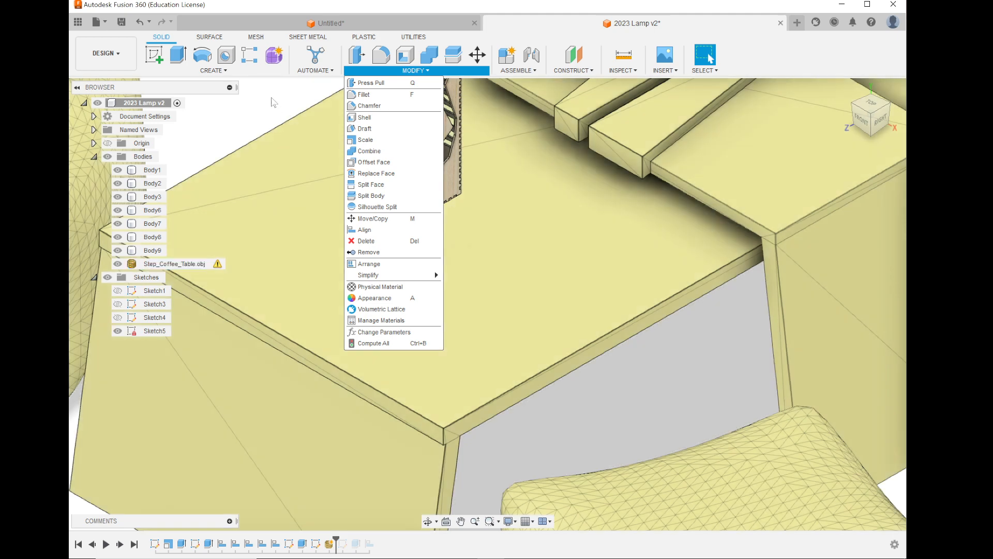
{"action": "left_click", "coordinate": [271, 98]}
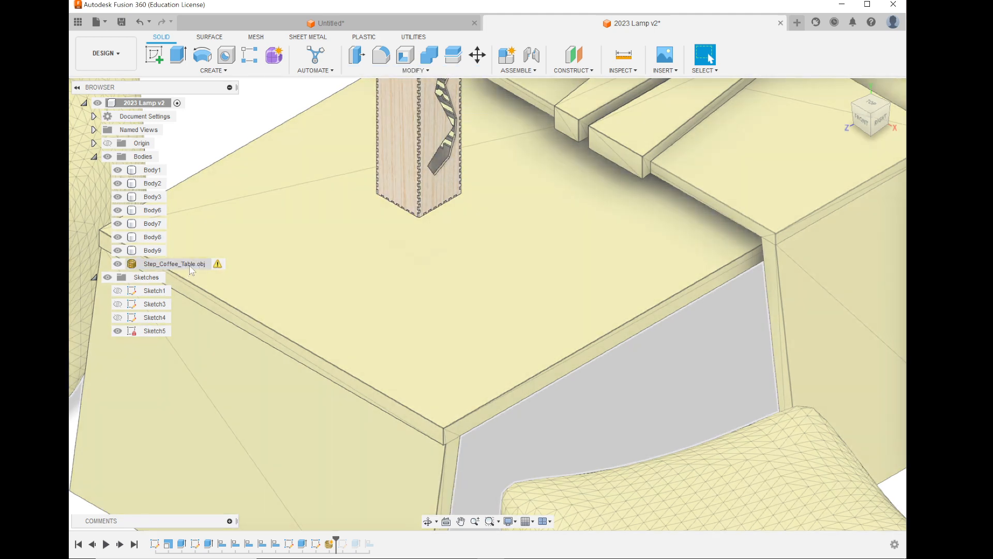
Step: Move the Step_Coffee_Table mesh up 150 mm in Y so the tabletop reaches the lamp's base
{"action": "left_click", "coordinate": [191, 267]}
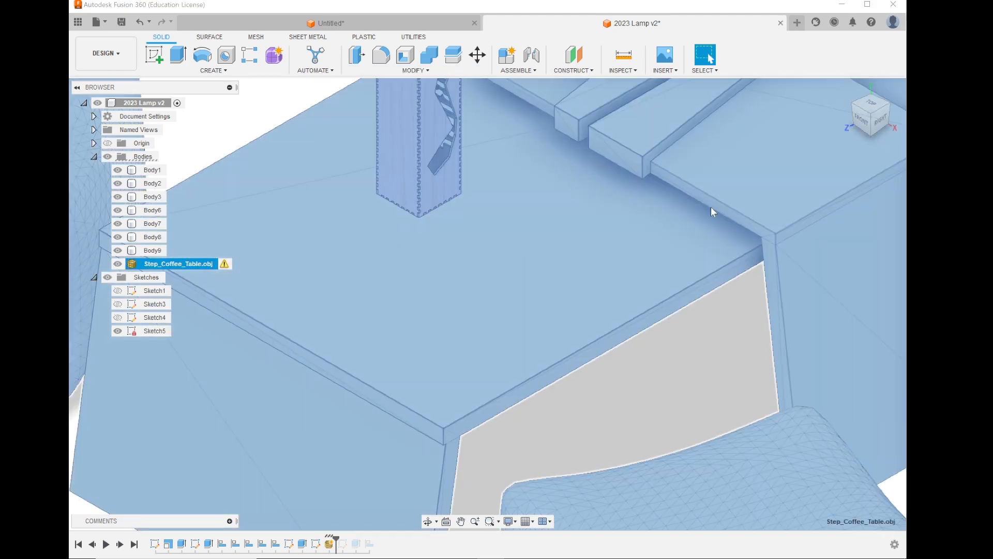
{"action": "left_click", "coordinate": [881, 121]}
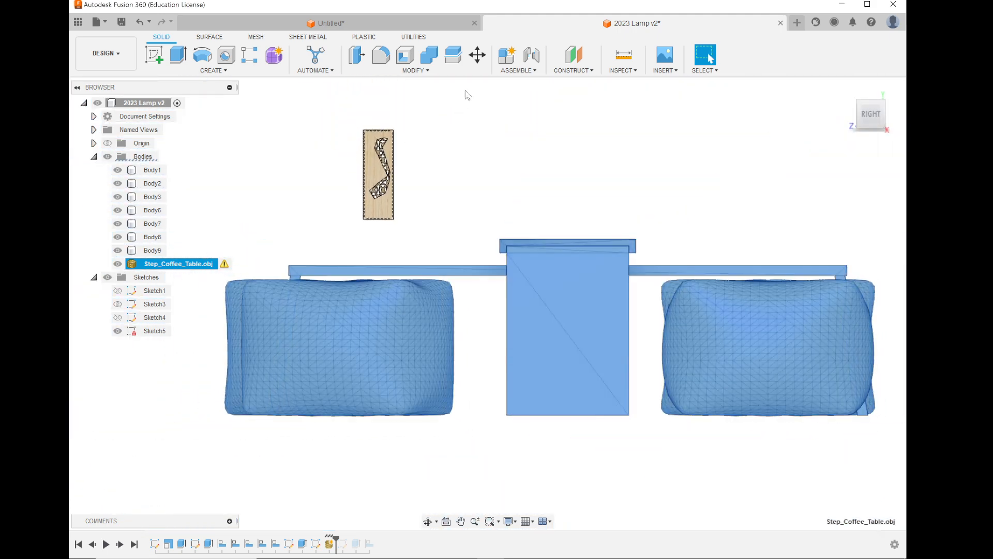
{"action": "left_click", "coordinate": [478, 56]}
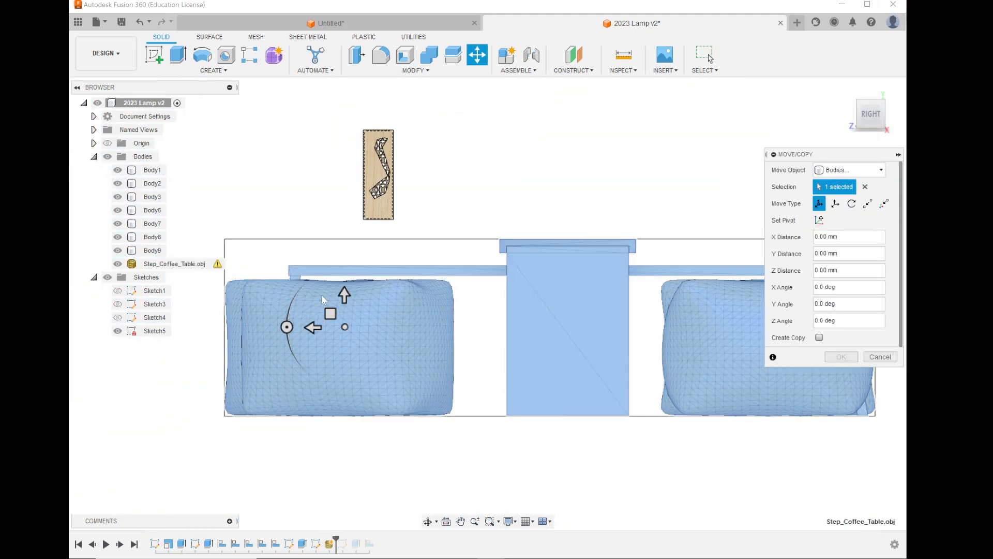
{"action": "left_click_drag", "start_coordinate": [344, 296], "coordinate": [341, 242]}
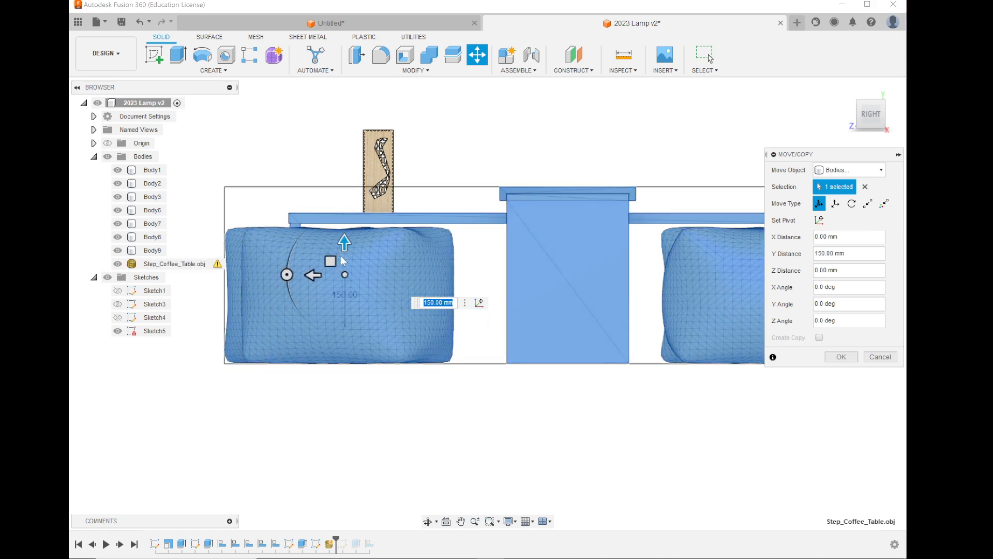
{"action": "scroll", "coordinate": [341, 255], "scroll_direction": "up", "scroll_amount": 3}
{"action": "scroll", "coordinate": [454, 139], "scroll_direction": "up", "scroll_amount": 5}
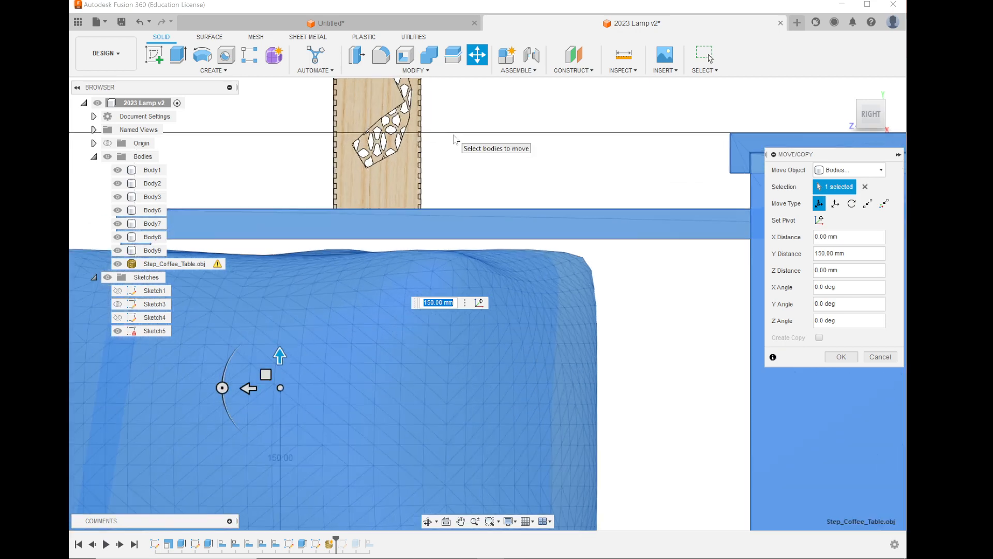
{"action": "left_click", "coordinate": [843, 356]}
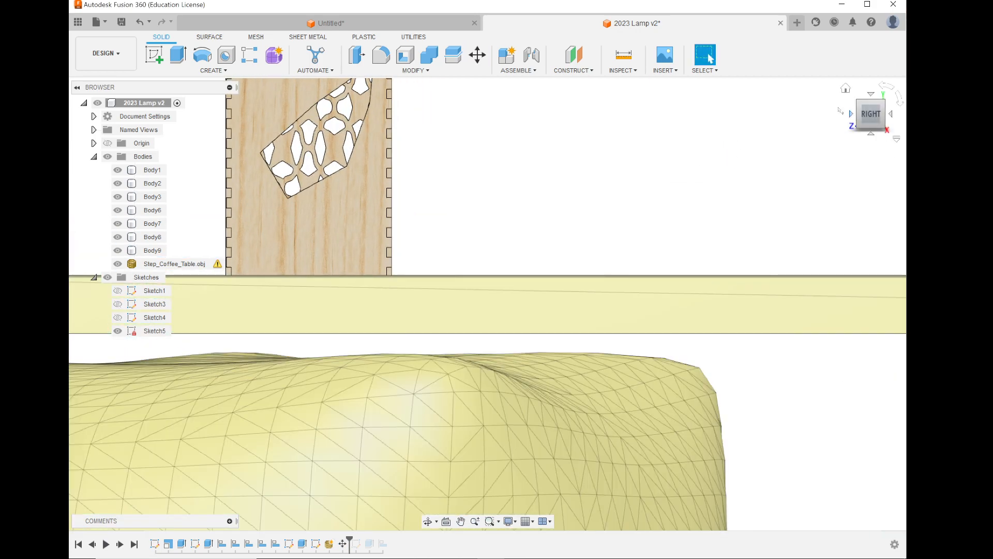
Step: Move the coffee table mesh about -19.4 mm in Y and about -4.6 mm in Z relative to the lamp
{"action": "left_click", "coordinate": [846, 89]}
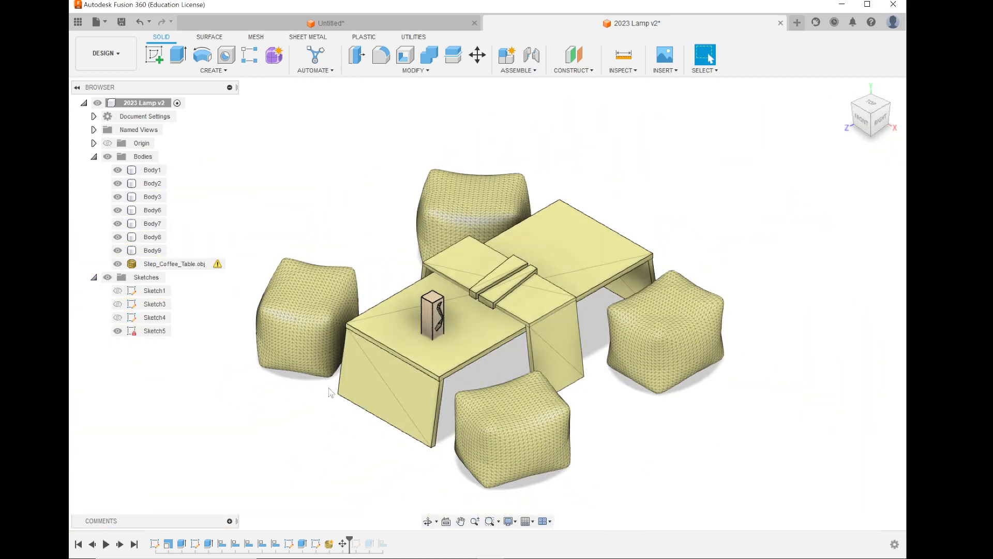
{"action": "scroll", "coordinate": [438, 399], "scroll_direction": "up", "scroll_amount": 5}
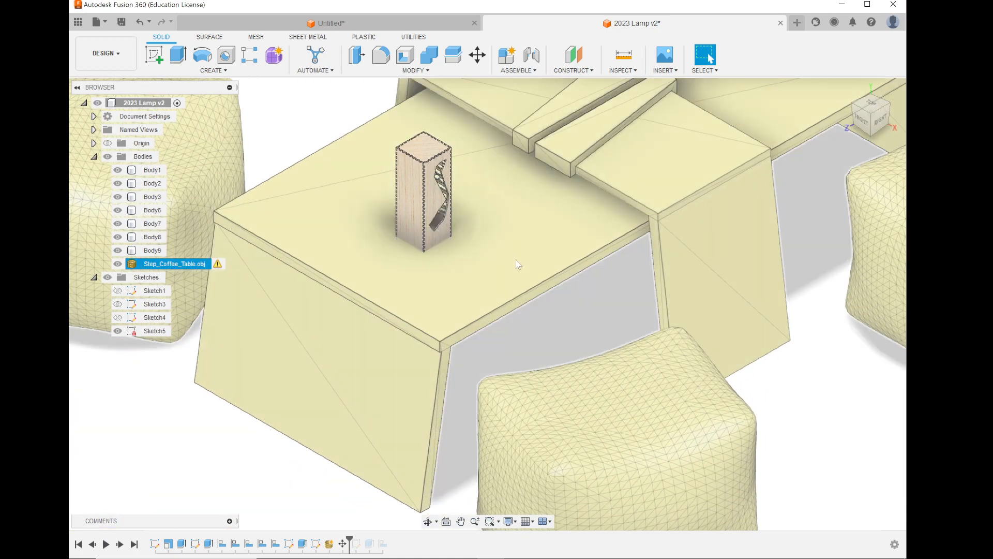
{"action": "scroll", "coordinate": [519, 265], "scroll_direction": "up", "scroll_amount": 2}
{"action": "key", "text": "Escape"}
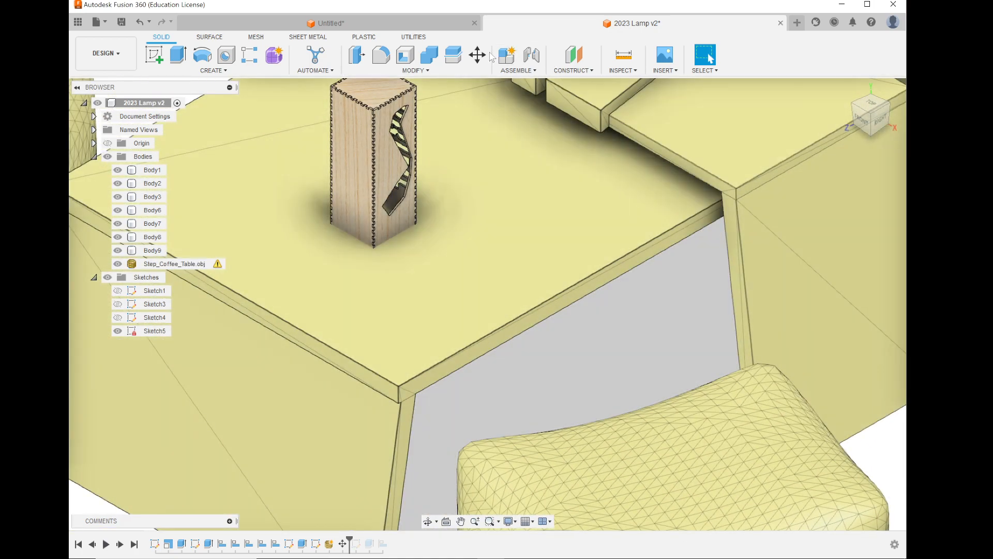
{"action": "left_click", "coordinate": [477, 54]}
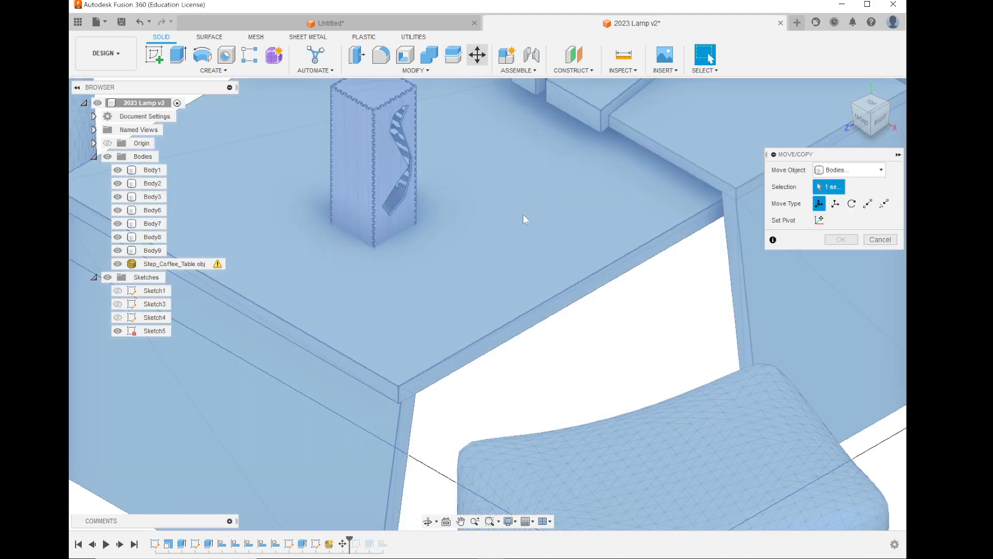
{"action": "scroll", "coordinate": [488, 230], "scroll_direction": "up", "scroll_amount": 3}
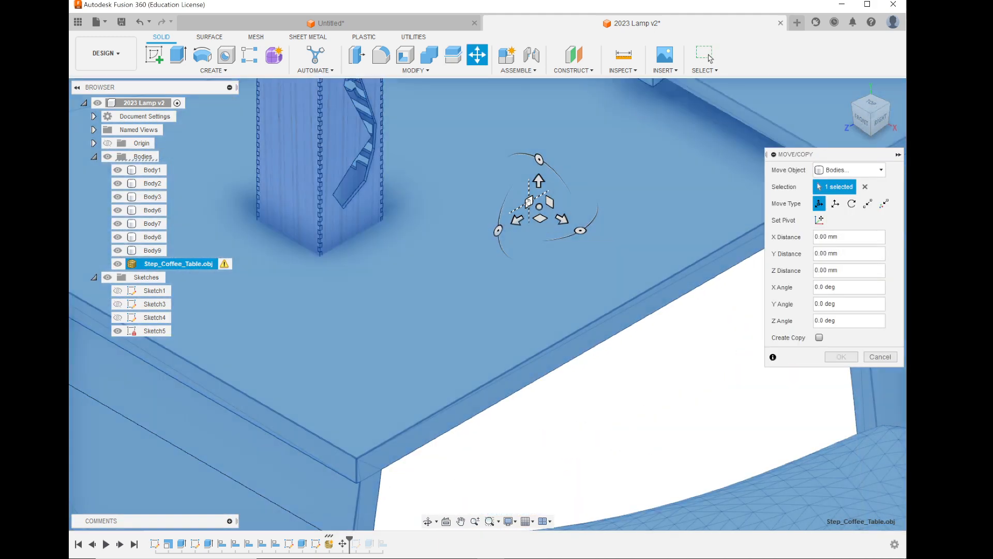
{"action": "left_click_drag", "start_coordinate": [528, 202], "coordinate": [533, 218]}
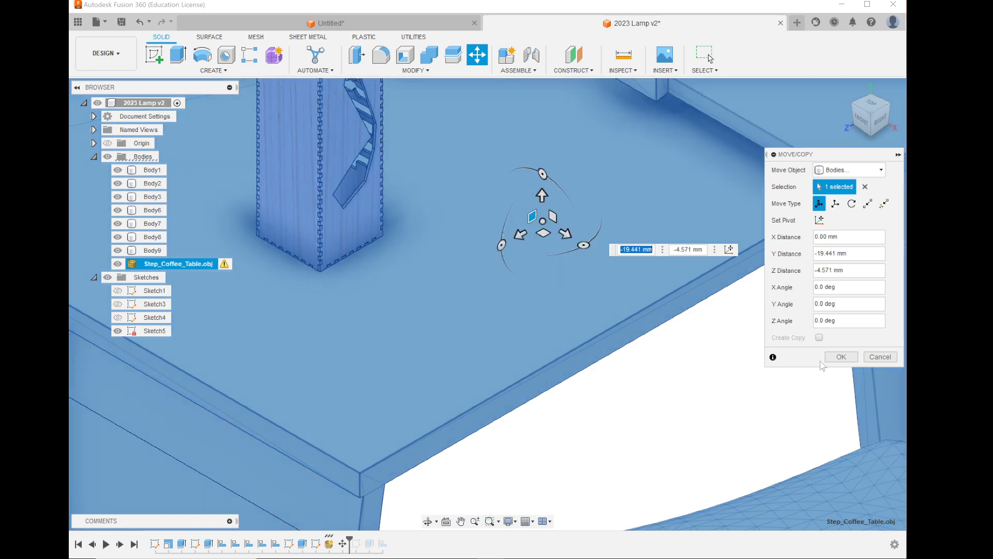
{"action": "left_click", "coordinate": [841, 357]}
Step: Save the 2023 Lamp design as a new version with the description User Saved
{"action": "scroll", "coordinate": [626, 312], "scroll_direction": "down", "scroll_amount": 5}
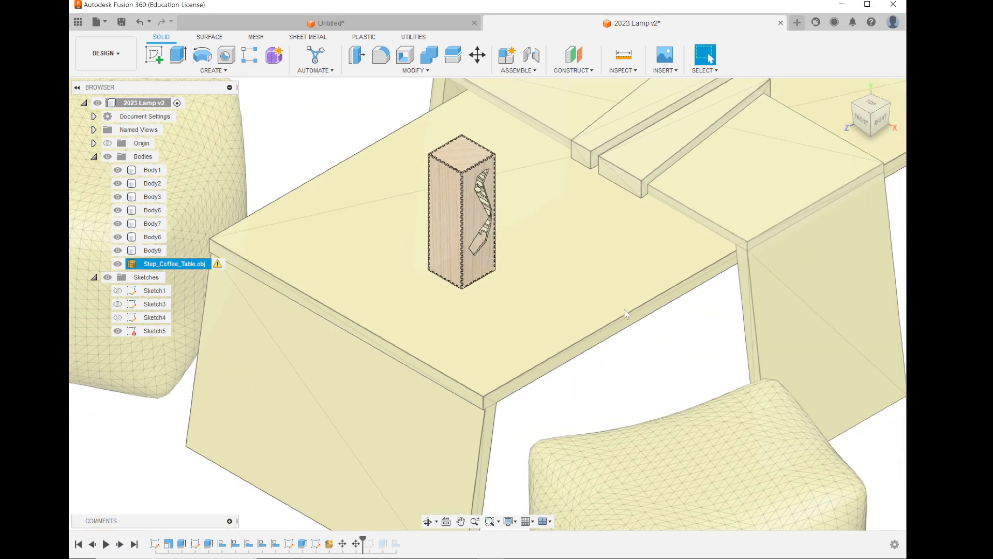
{"action": "scroll", "coordinate": [578, 188], "scroll_direction": "down", "scroll_amount": 4}
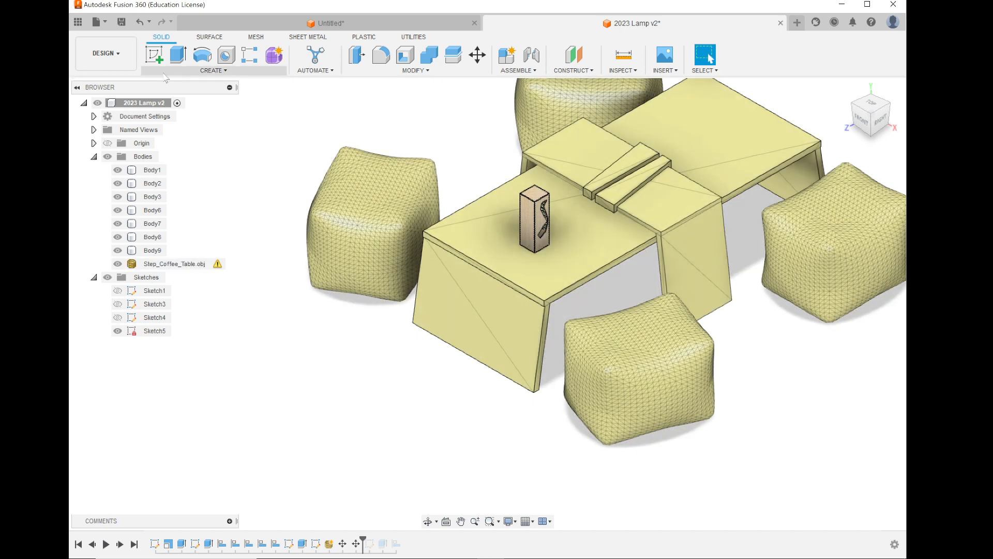
{"action": "left_click", "coordinate": [121, 22]}
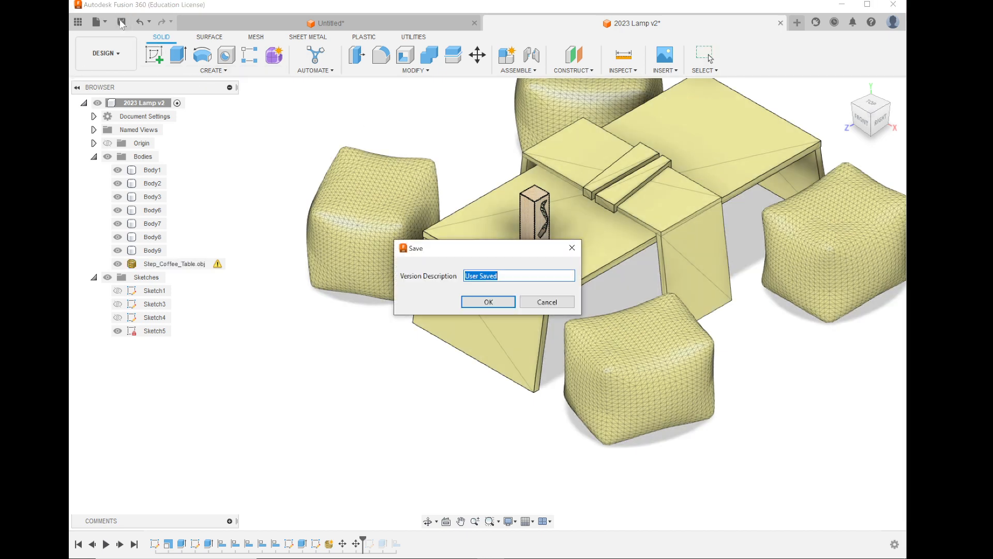
{"action": "left_click", "coordinate": [501, 305]}
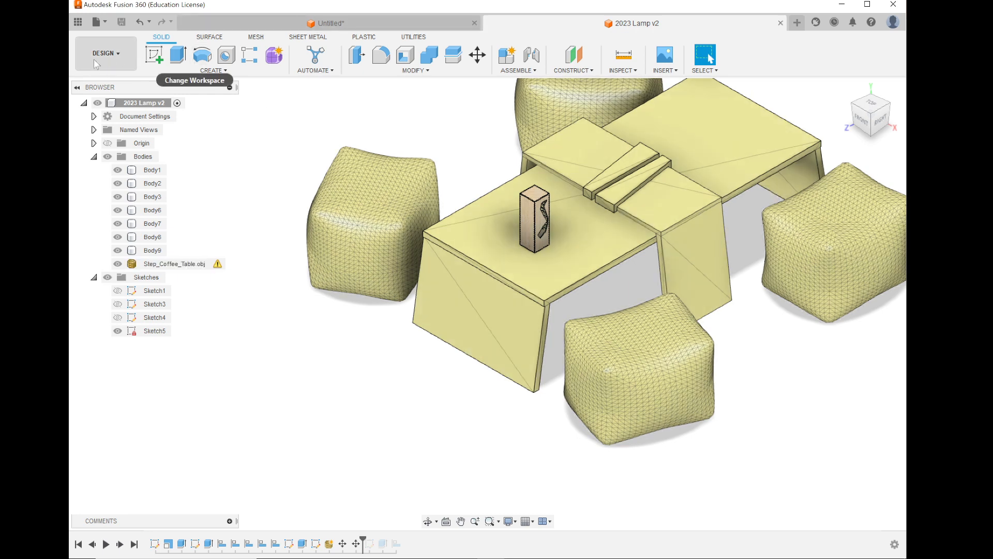
Step: Switch the lamp and coffee table design to the Render workspace
{"action": "left_click", "coordinate": [98, 55]}
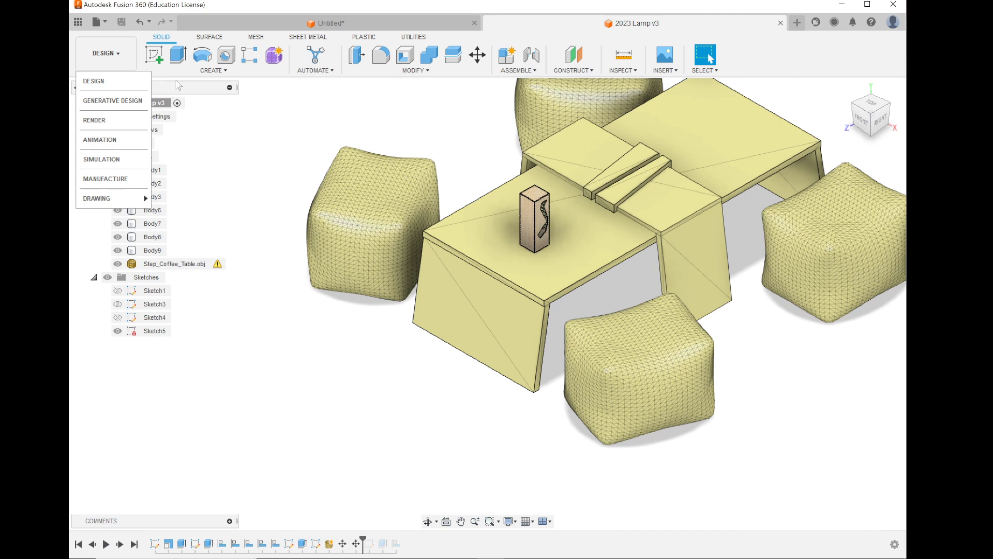
{"action": "left_click", "coordinate": [112, 120]}
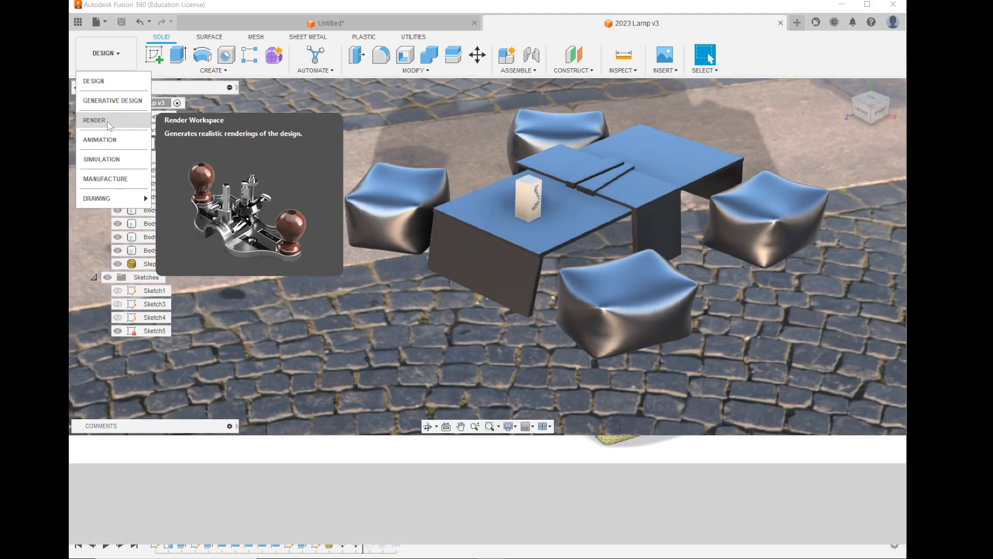
{"action": "scroll", "coordinate": [530, 169], "scroll_direction": "up", "scroll_amount": 3}
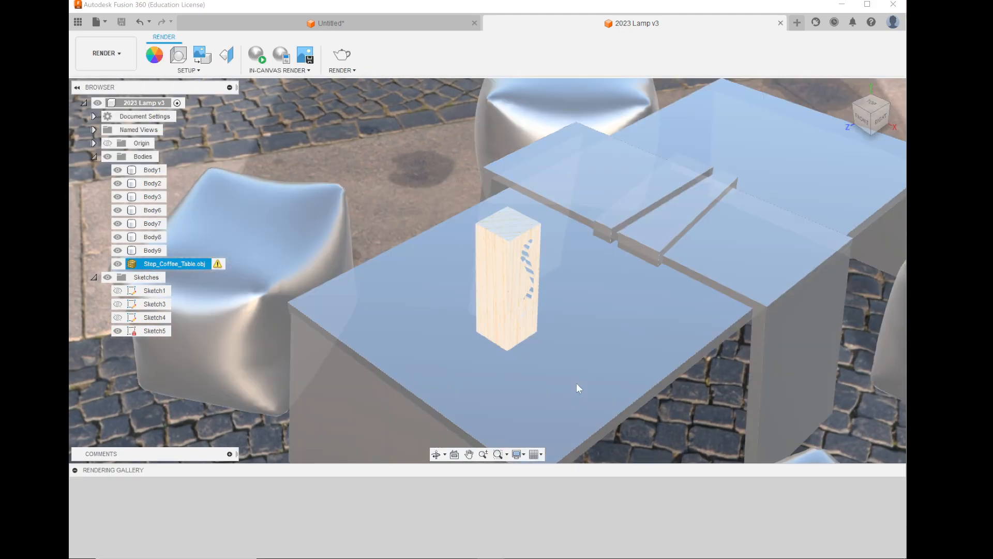
{"action": "scroll", "coordinate": [573, 390], "scroll_direction": "up", "scroll_amount": 3}
{"action": "scroll", "coordinate": [573, 390], "scroll_direction": "down", "scroll_amount": 4}
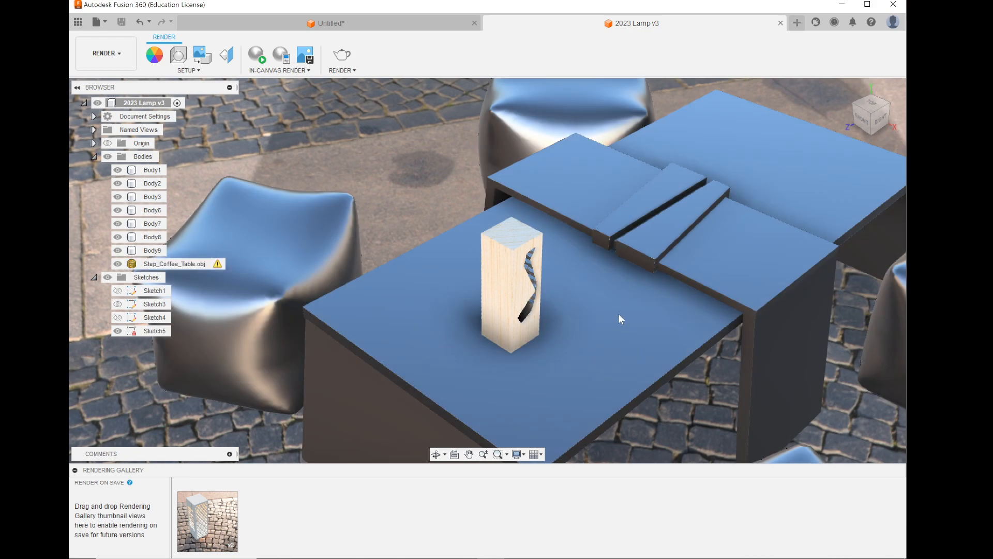
Step: Submit a standard-quality cloud render of the lamp on the coffee table, viewed from its left side, at 1499 × 689 px
{"action": "scroll", "coordinate": [519, 343], "scroll_direction": "down", "scroll_amount": 1}
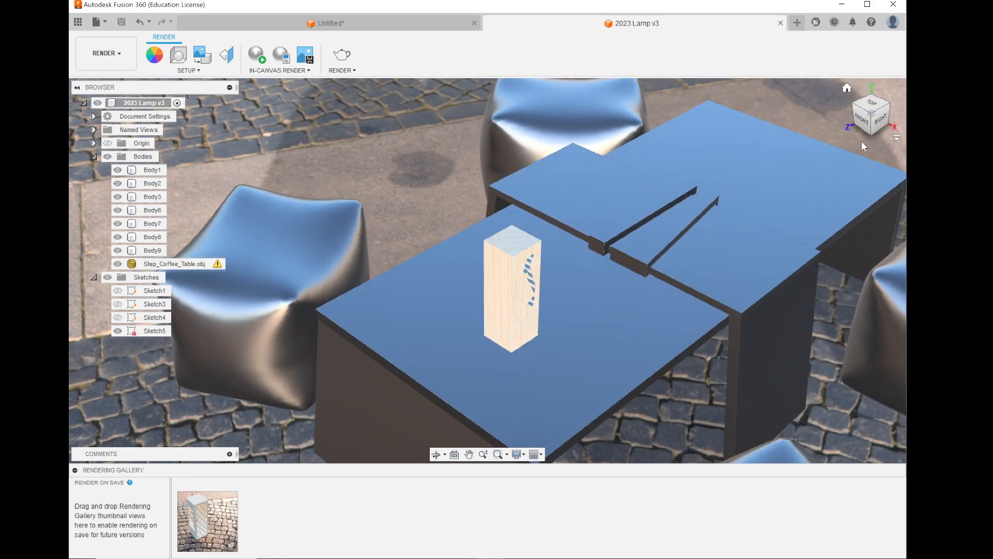
{"action": "mouse_move", "coordinate": [878, 118]}
{"action": "left_mouse_down"}
{"action": "mouse_move", "coordinate": [853, 142]}
{"action": "mouse_move", "coordinate": [822, 119]}
{"action": "mouse_move", "coordinate": [780, 126]}
{"action": "mouse_move", "coordinate": [745, 170]}
{"action": "mouse_move", "coordinate": [709, 89]}
{"action": "left_mouse_up"}
{"action": "left_click_drag", "start_coordinate": [872, 115], "coordinate": [879, 123]}
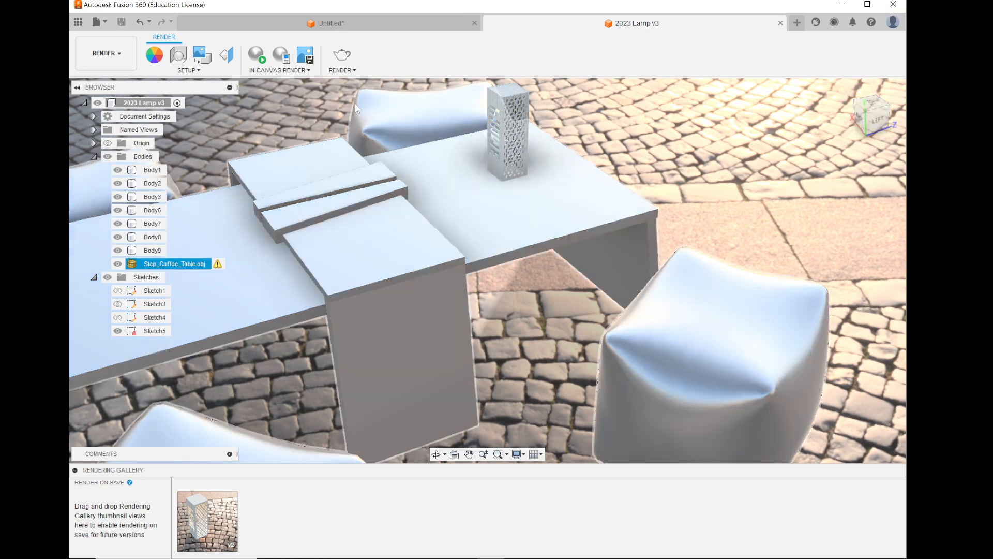
{"action": "left_click", "coordinate": [341, 54]}
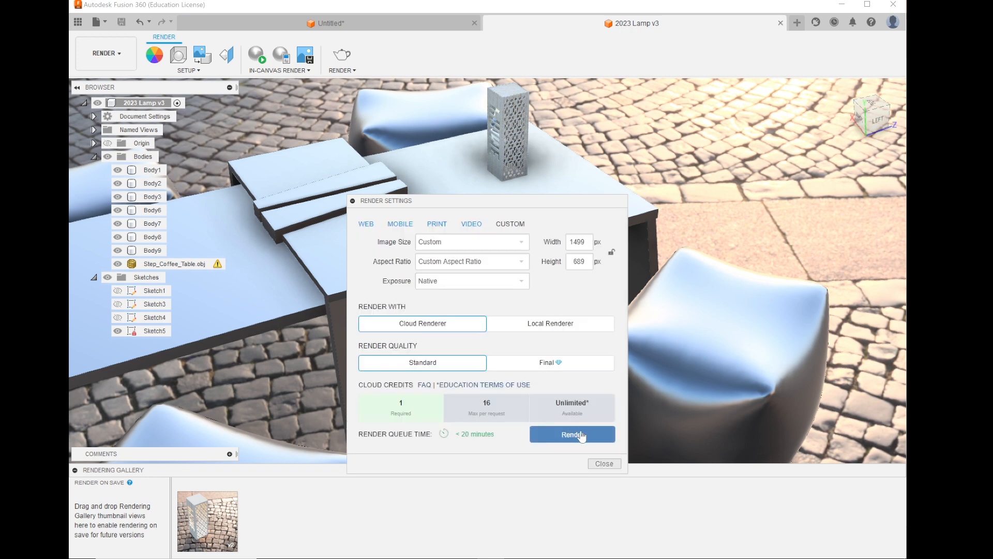
{"action": "left_click", "coordinate": [578, 435]}
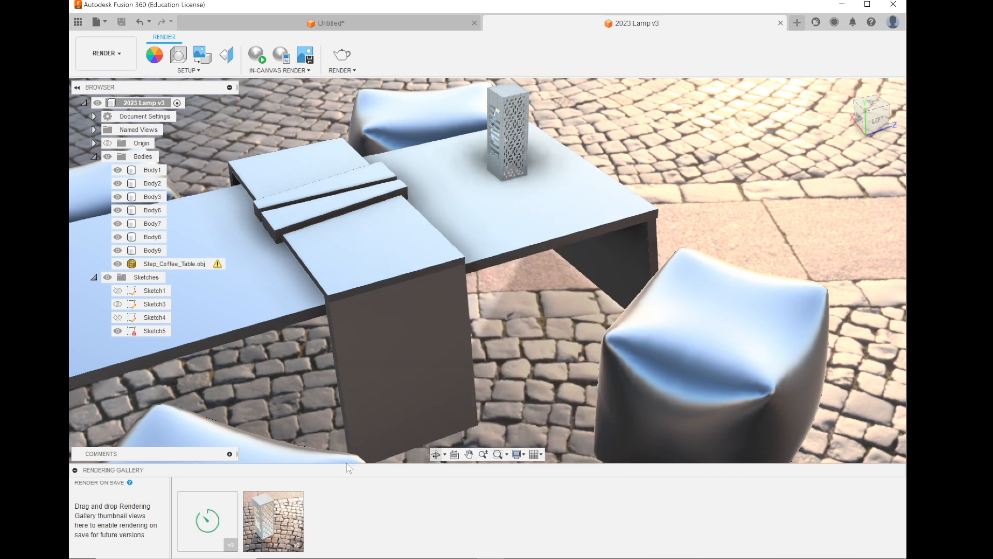
Step: View the earlier lamp render on the cobblestones enlarged in the rendering gallery, and close it
{"action": "left_click", "coordinate": [282, 524]}
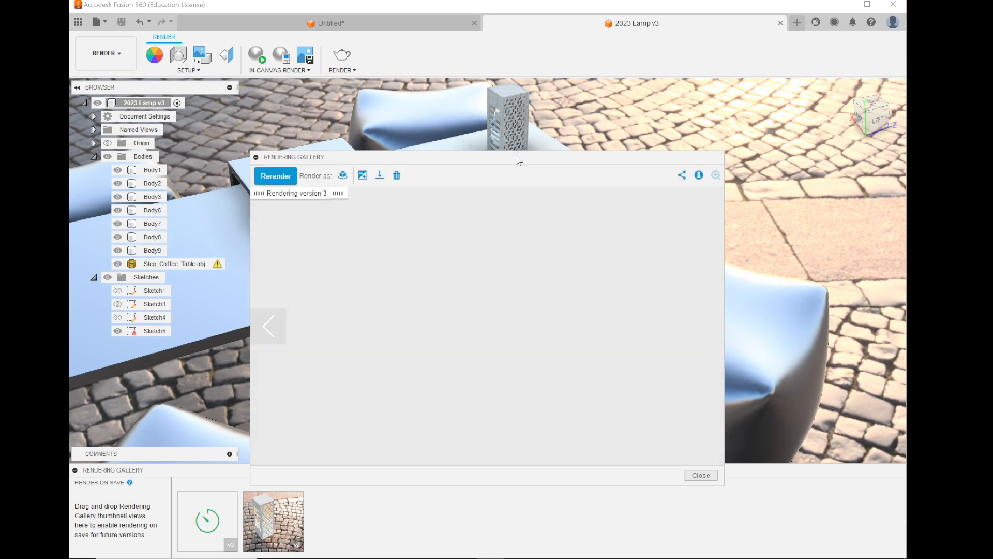
{"action": "left_click_drag", "start_coordinate": [515, 159], "coordinate": [426, 33]}
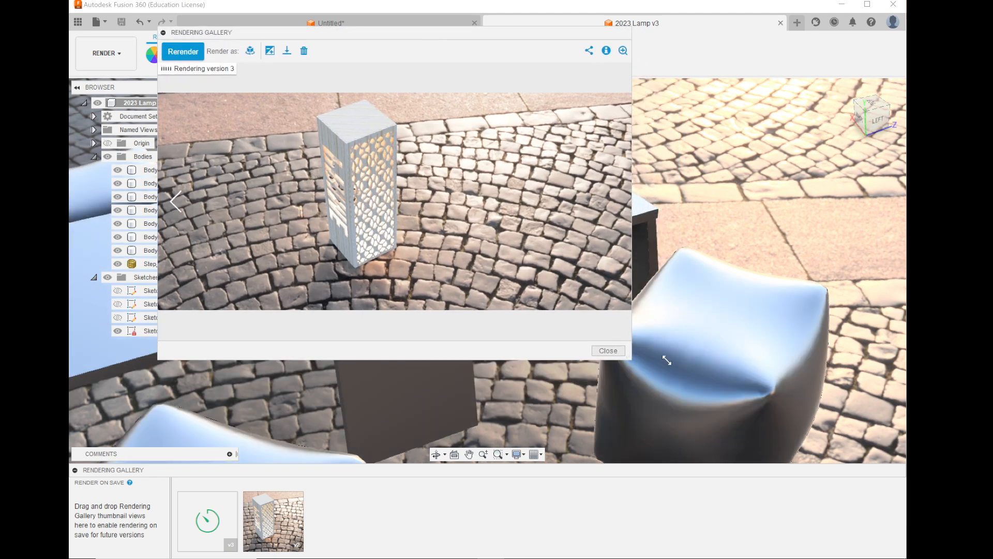
{"action": "left_click_drag", "start_coordinate": [667, 361], "coordinate": [855, 545]}
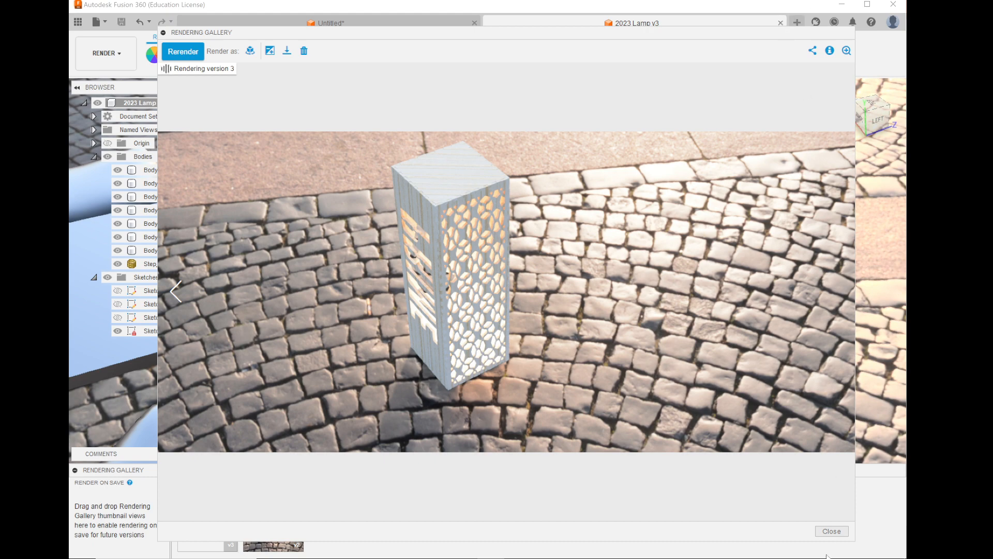
{"action": "left_click", "coordinate": [832, 532]}
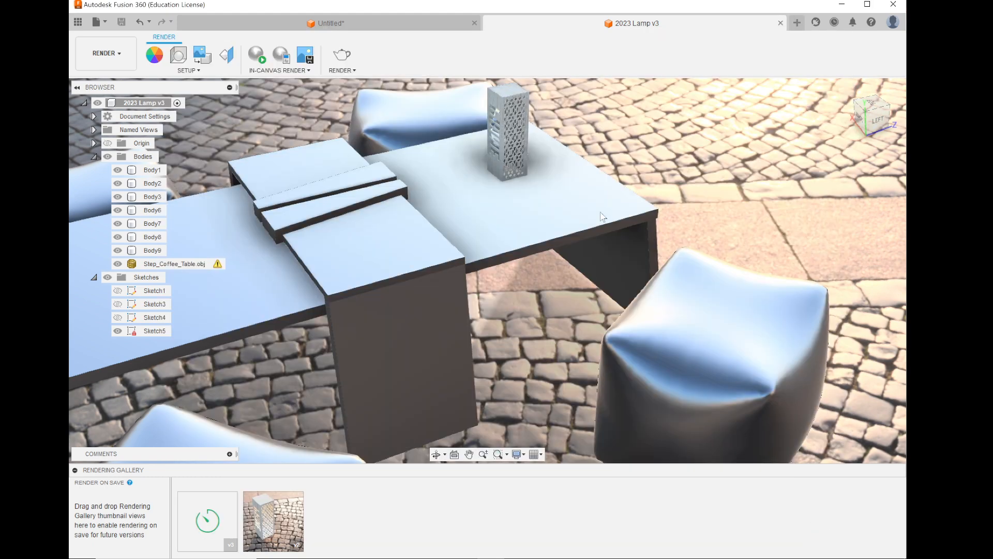
Step: Return to the Design workspace and hide the Step_Coffee_Table mesh
{"action": "left_click", "coordinate": [104, 53]}
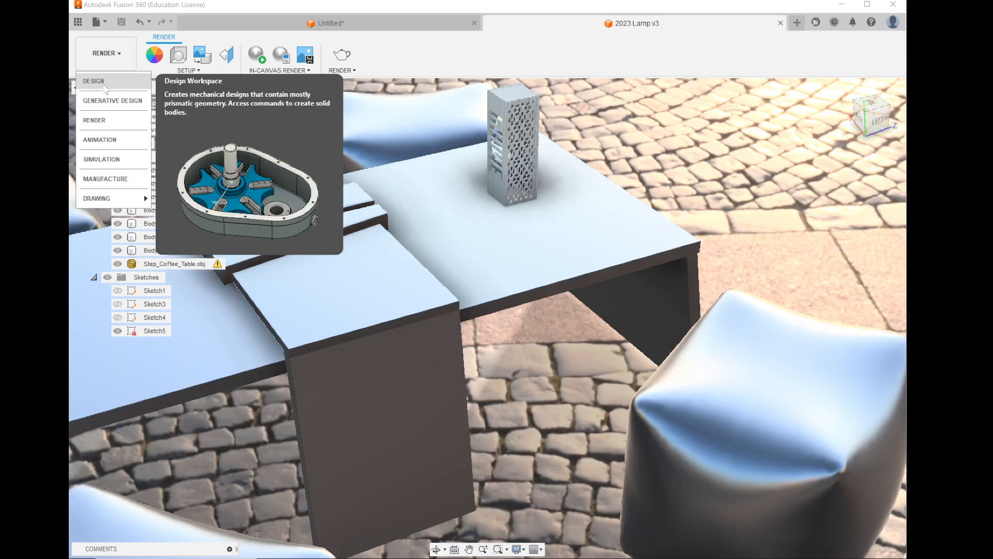
{"action": "left_click", "coordinate": [103, 83]}
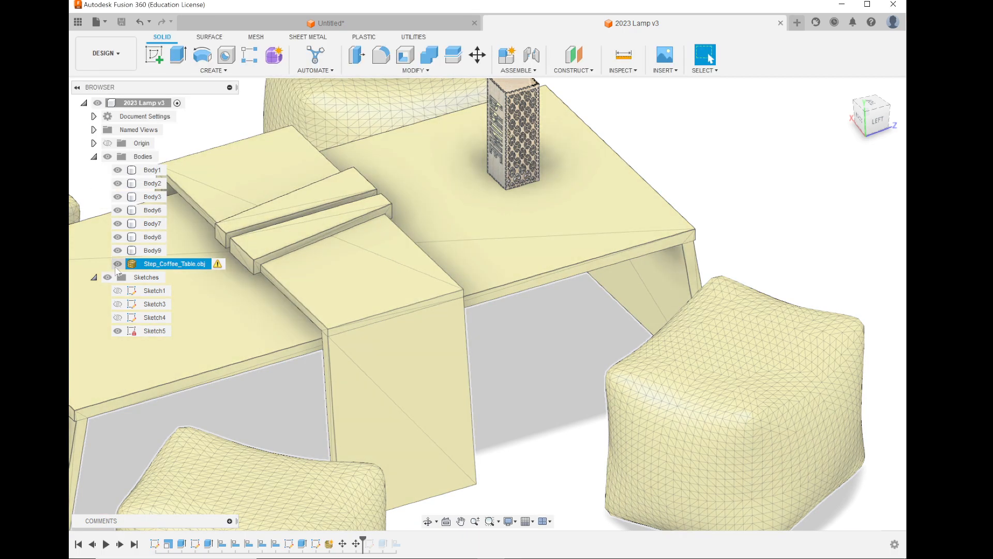
{"action": "left_click", "coordinate": [117, 264]}
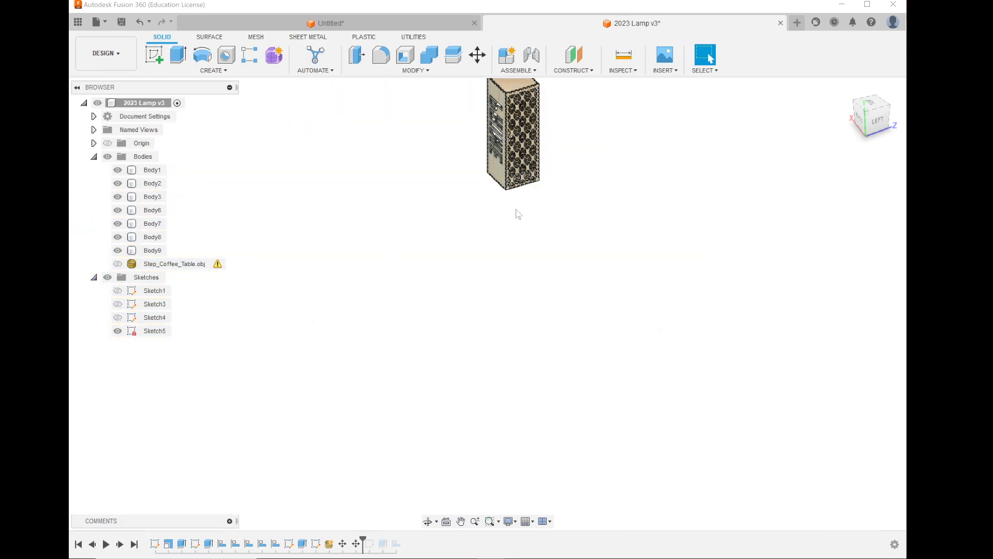
Step: Hide Body7, Body6, Body3, Body2 and Body1, leaving the patterned side panel and the base plate in view
{"action": "scroll", "coordinate": [498, 123], "scroll_direction": "up", "scroll_amount": 5}
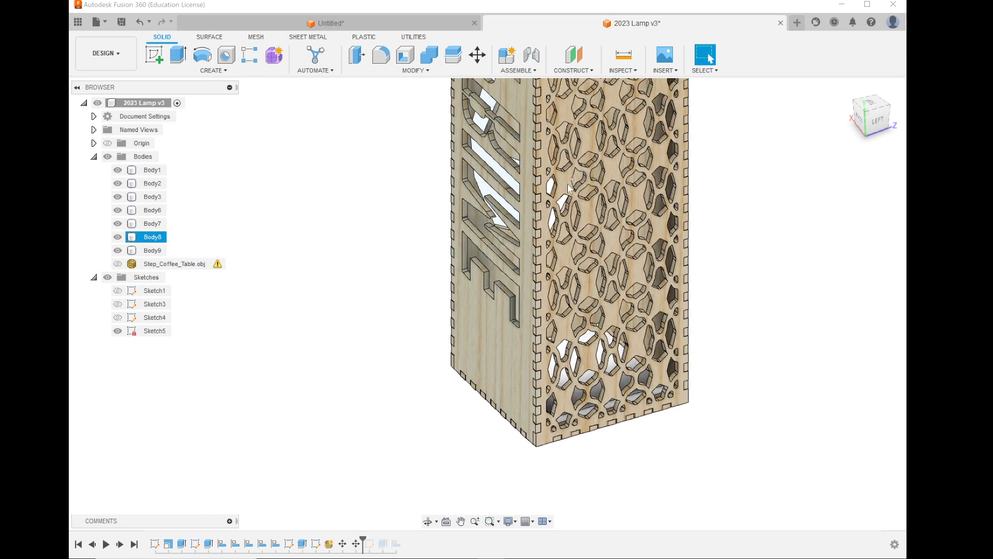
{"action": "left_click", "coordinate": [118, 223]}
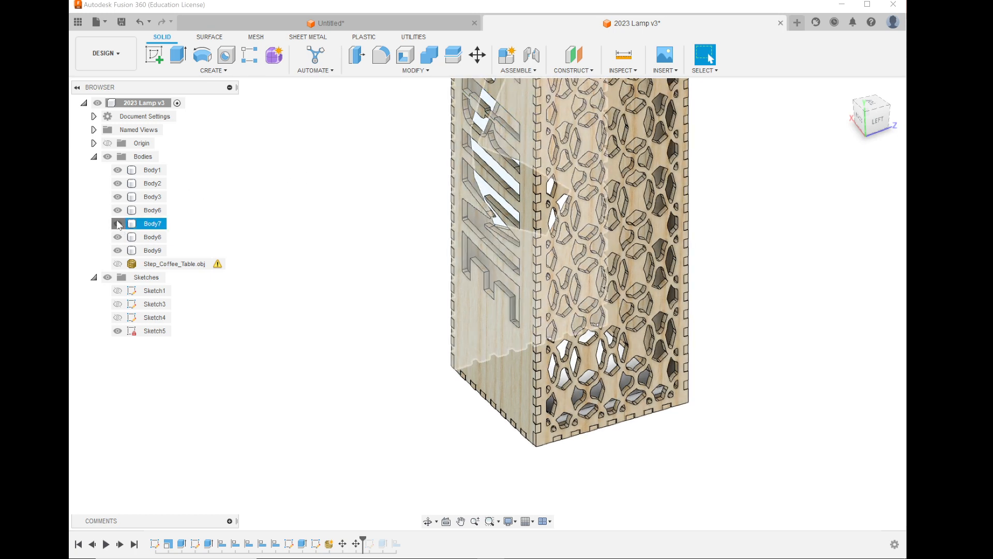
{"action": "left_click", "coordinate": [118, 210]}
{"action": "left_click", "coordinate": [118, 196]}
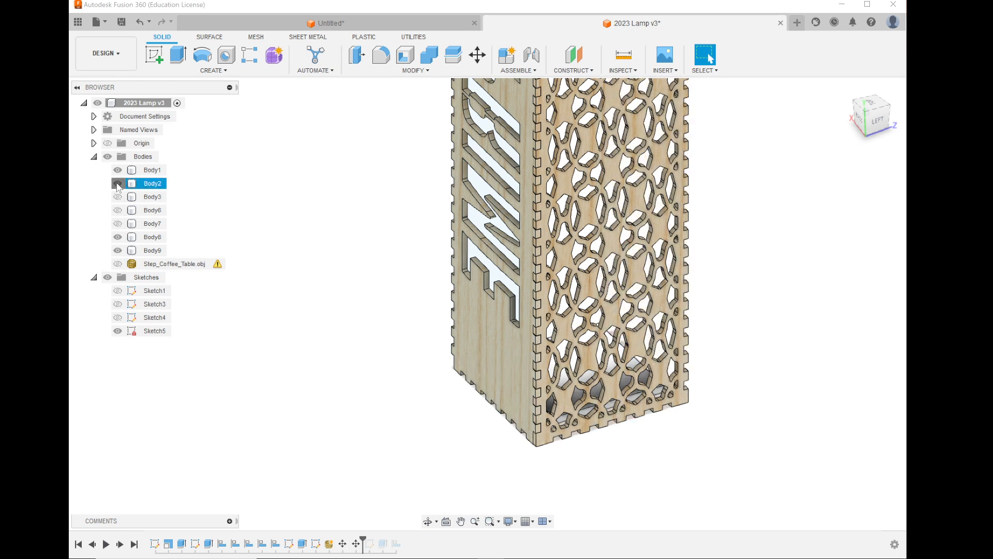
{"action": "left_click", "coordinate": [118, 183]}
{"action": "left_click", "coordinate": [118, 169]}
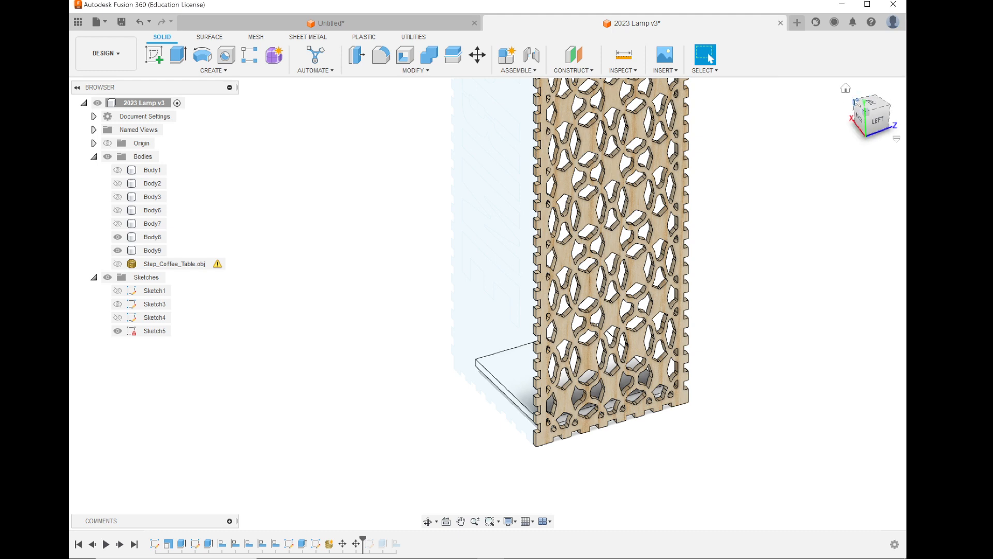
Step: Hide Sketch5 and create a new sketch on the outer face of the patterned side panel, Body8
{"action": "left_click", "coordinate": [855, 101]}
{"action": "scroll", "coordinate": [512, 260], "scroll_direction": "down", "scroll_amount": 4}
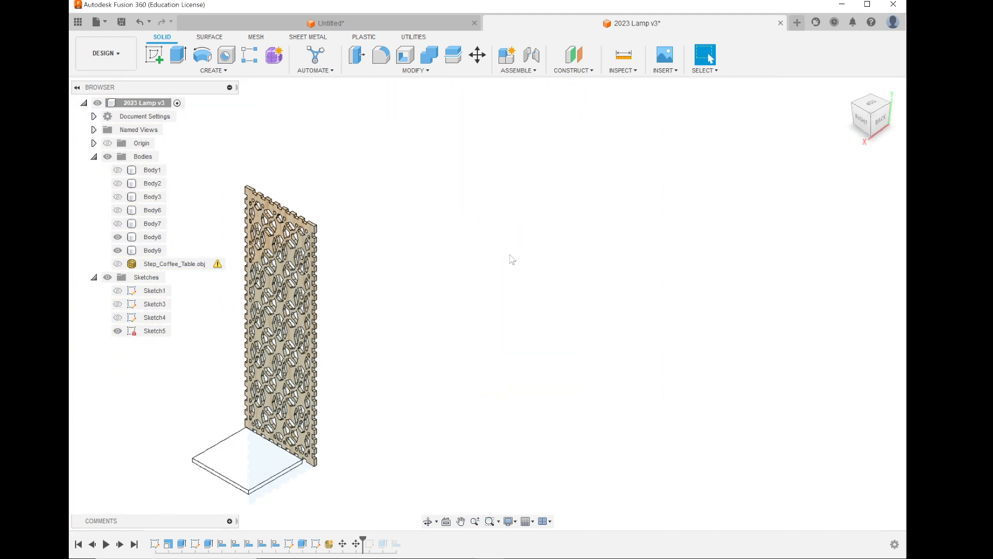
{"action": "scroll", "coordinate": [335, 283], "scroll_direction": "up", "scroll_amount": 3}
{"action": "scroll", "coordinate": [335, 283], "scroll_direction": "up", "scroll_amount": 2}
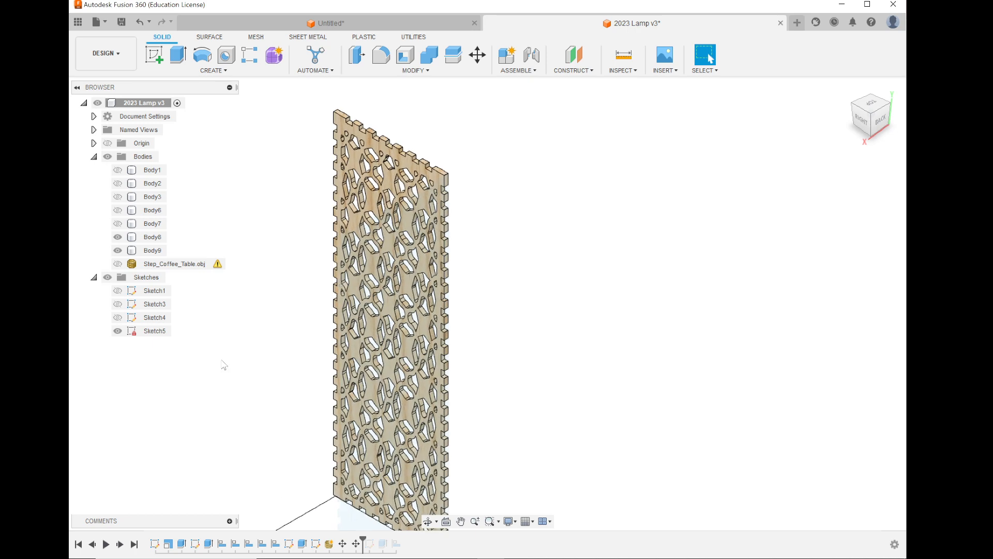
{"action": "left_click", "coordinate": [155, 331]}
{"action": "left_click", "coordinate": [118, 331]}
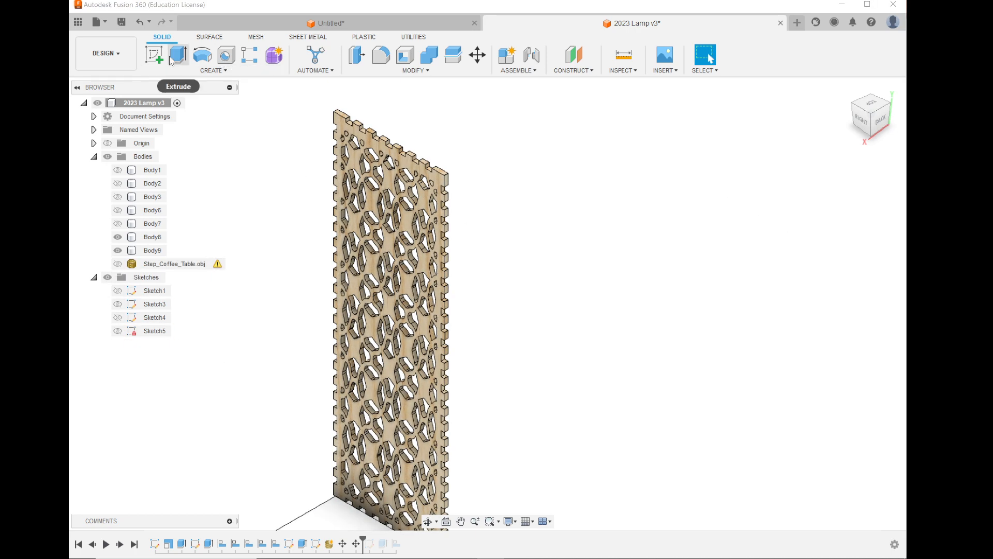
{"action": "left_click", "coordinate": [153, 54]}
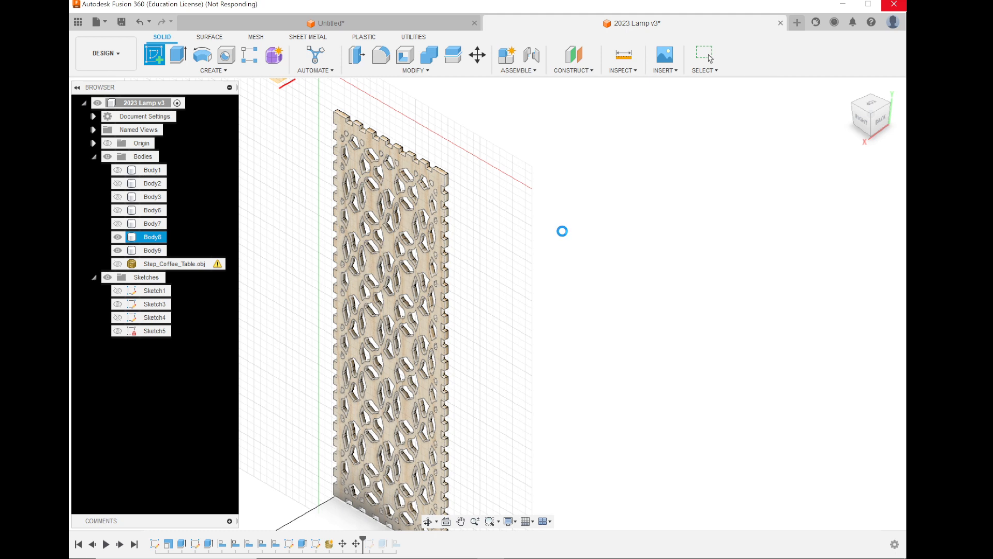
{"action": "mouse_move", "coordinate": [668, 557]}
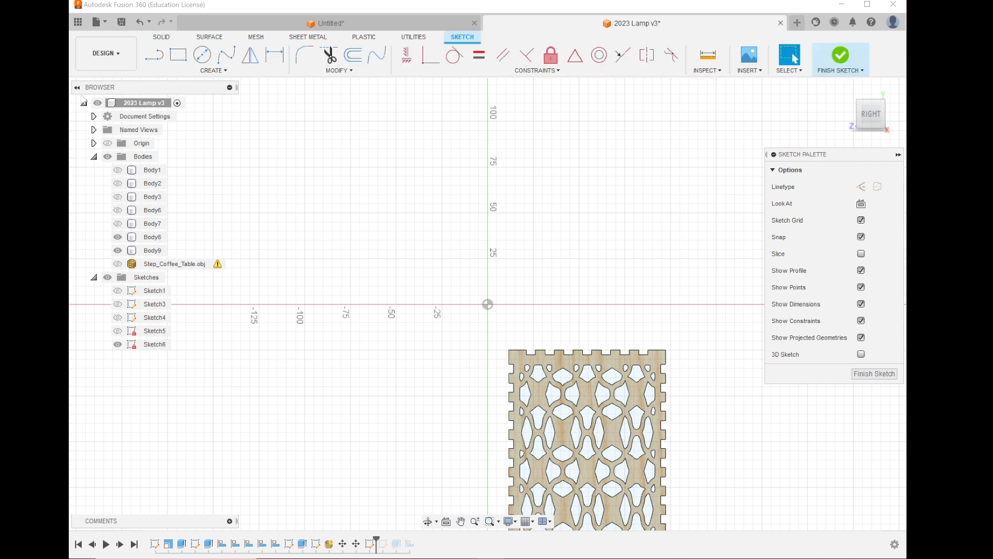
Step: Return to the Render workspace, check the pending version 3 render in the gallery, and switch to OBS
{"action": "left_click", "coordinate": [111, 54]}
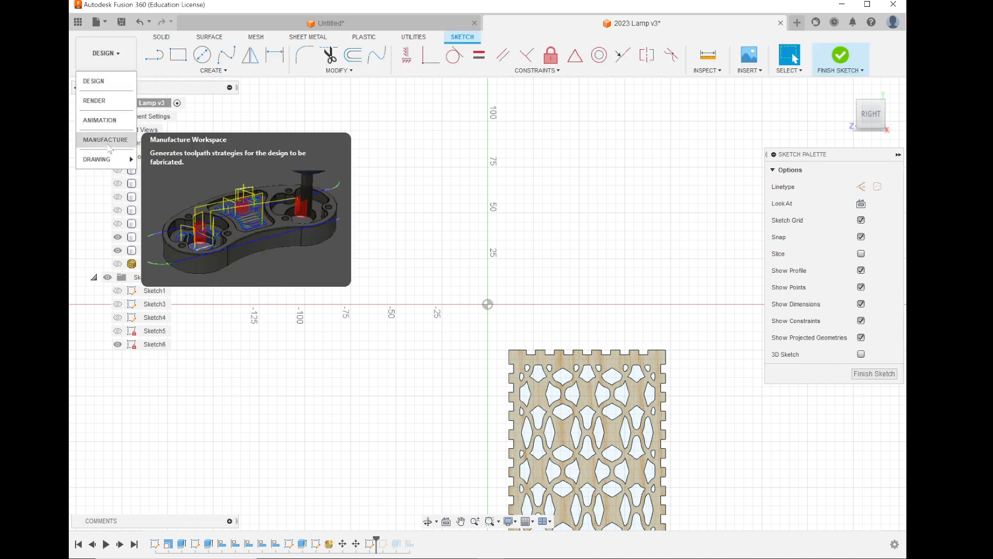
{"action": "left_click", "coordinate": [108, 101]}
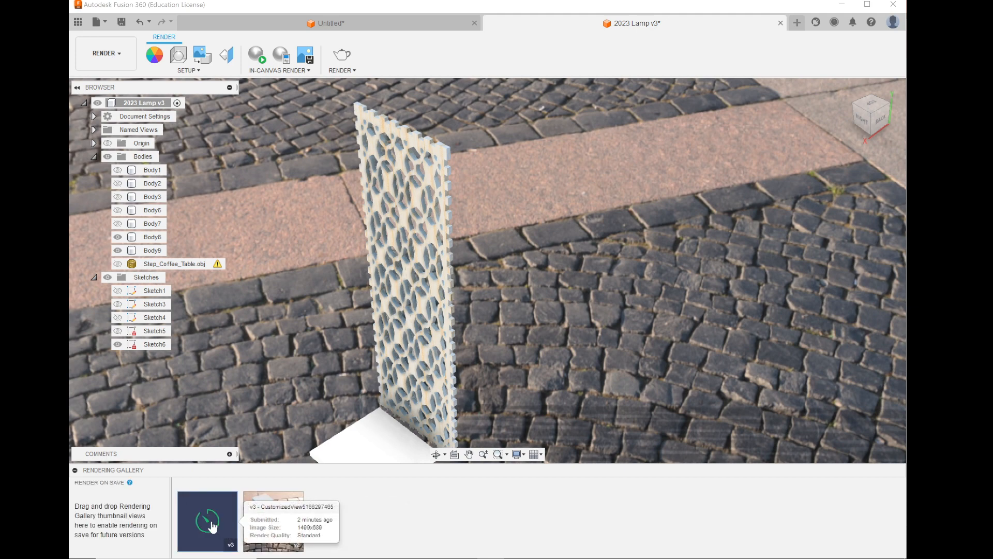
{"action": "left_click", "coordinate": [436, 549]}
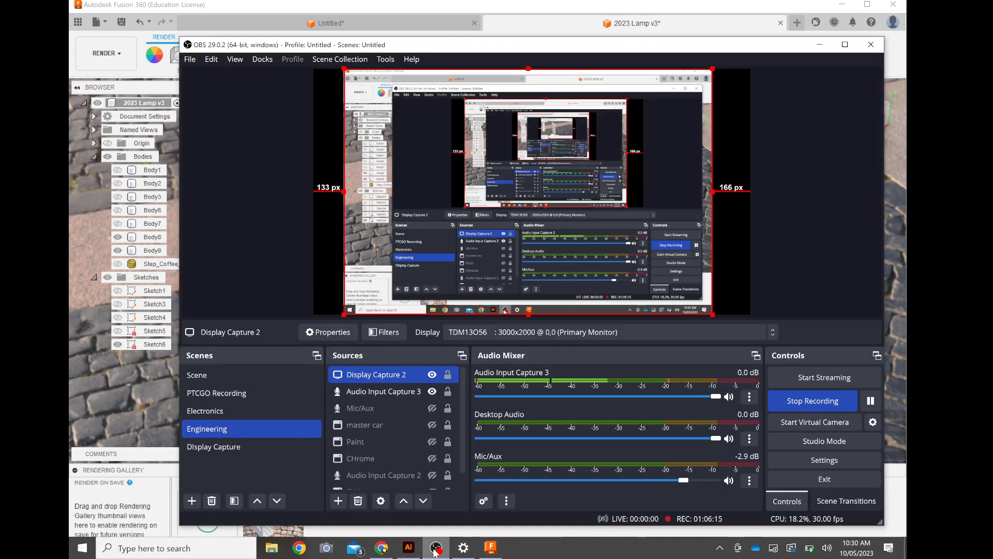